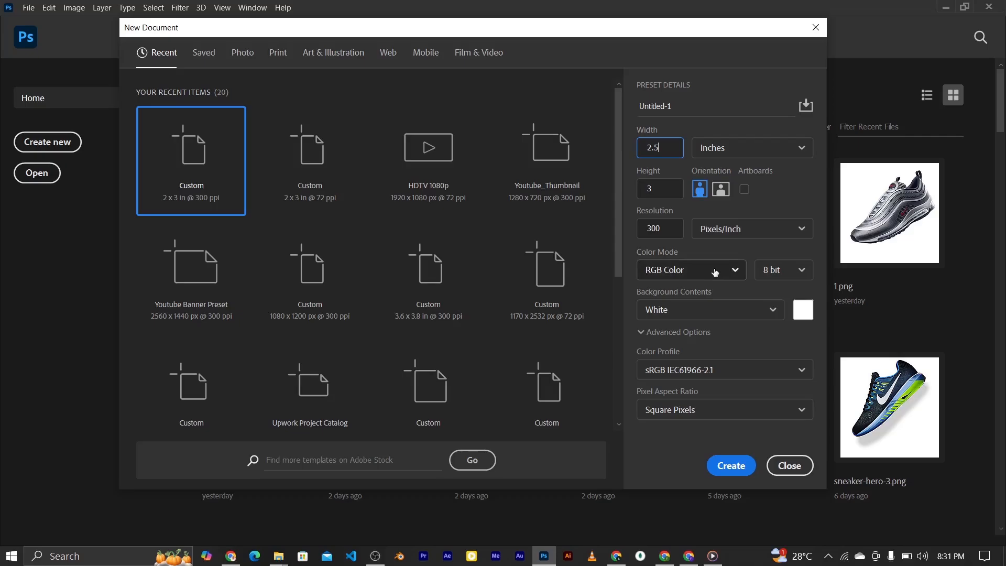
# Step: Create the new document with a transparent background
pyautogui.click(777, 312)
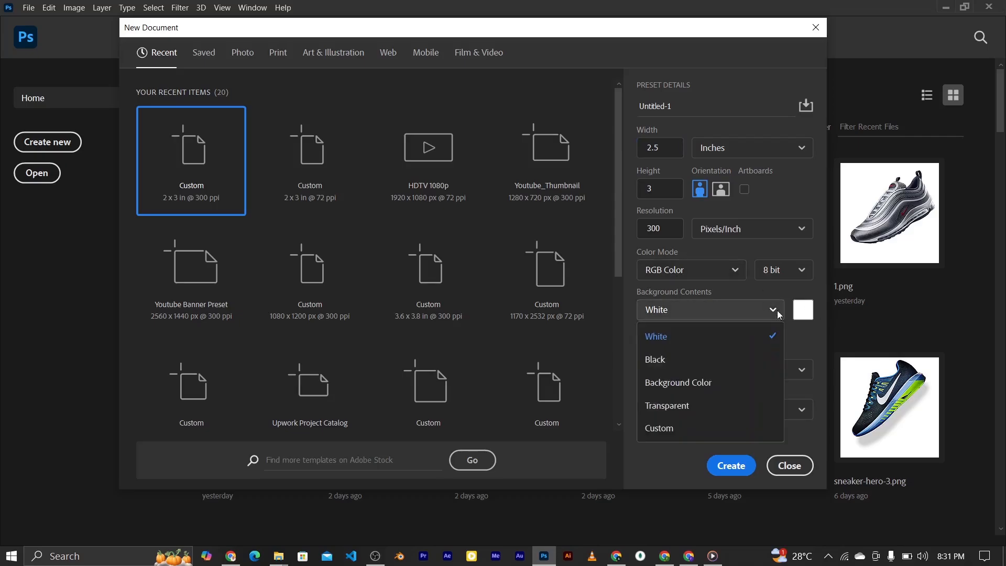
pyautogui.click(702, 405)
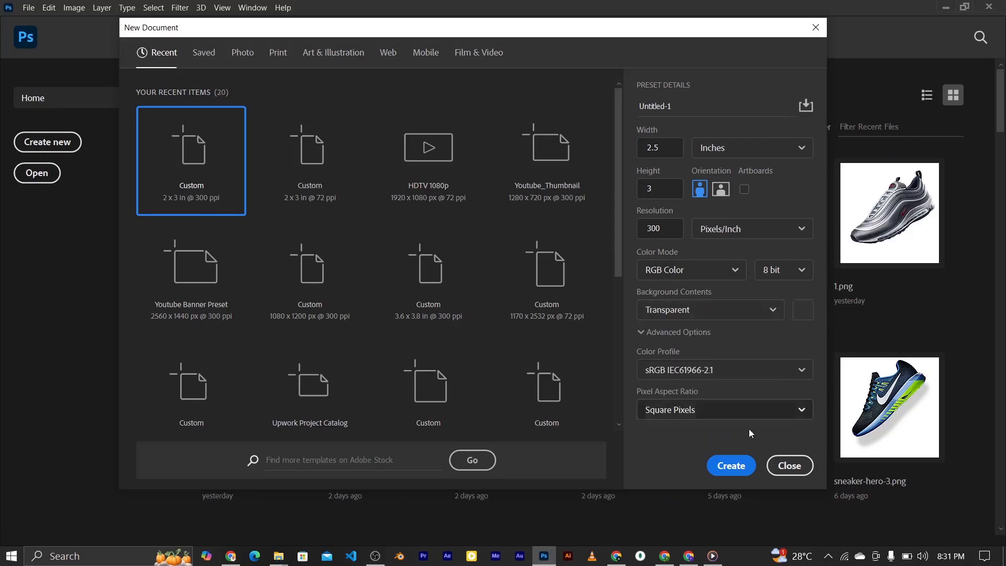
pyautogui.click(738, 467)
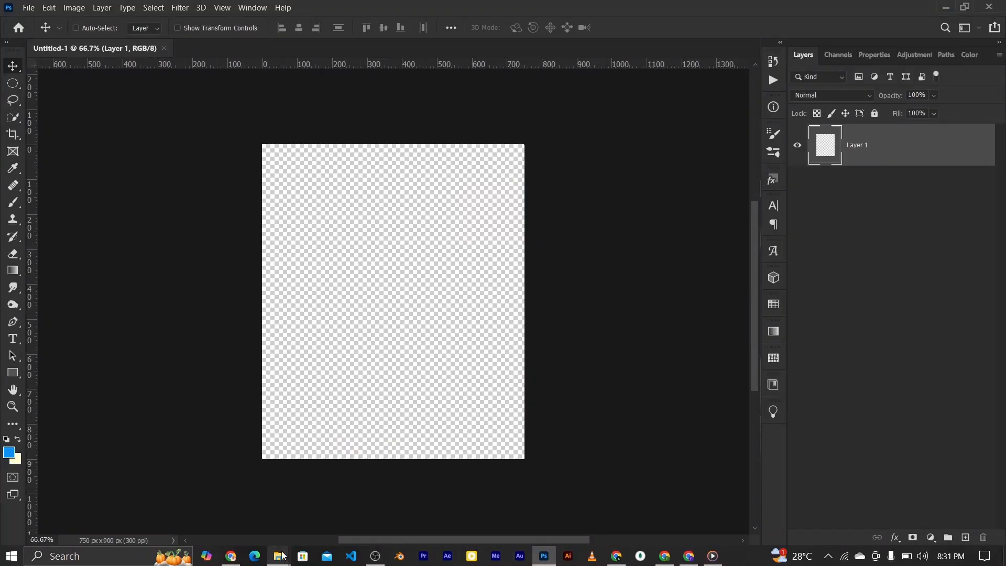
# Step: Place the photo of the woman on the cliff from the orb assets folder and scale it to about 4.17% to cover the canvas
pyautogui.moveTo(282, 555)
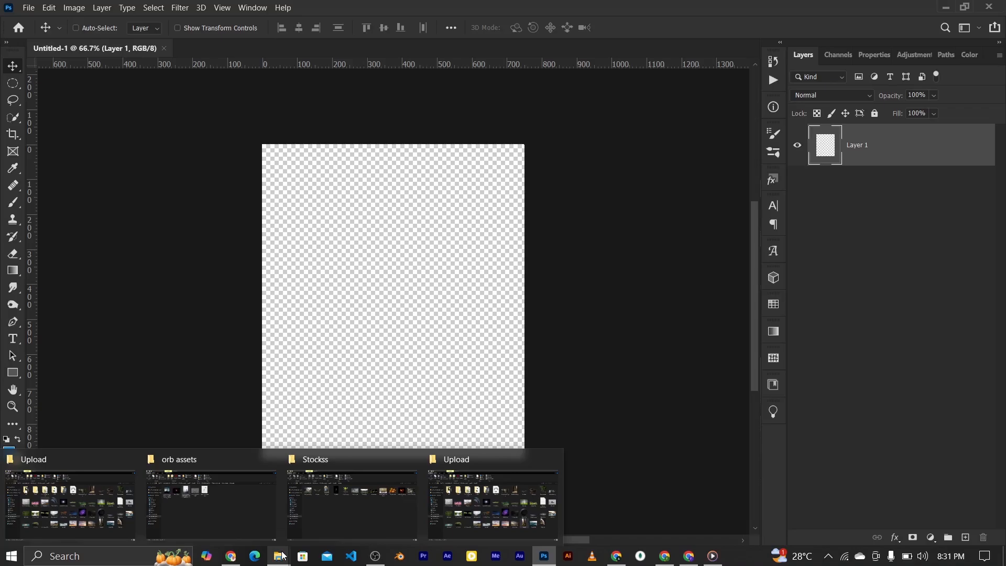
pyautogui.click(210, 503)
pyautogui.moveTo(307, 157); pyautogui.dragTo(473, 376)
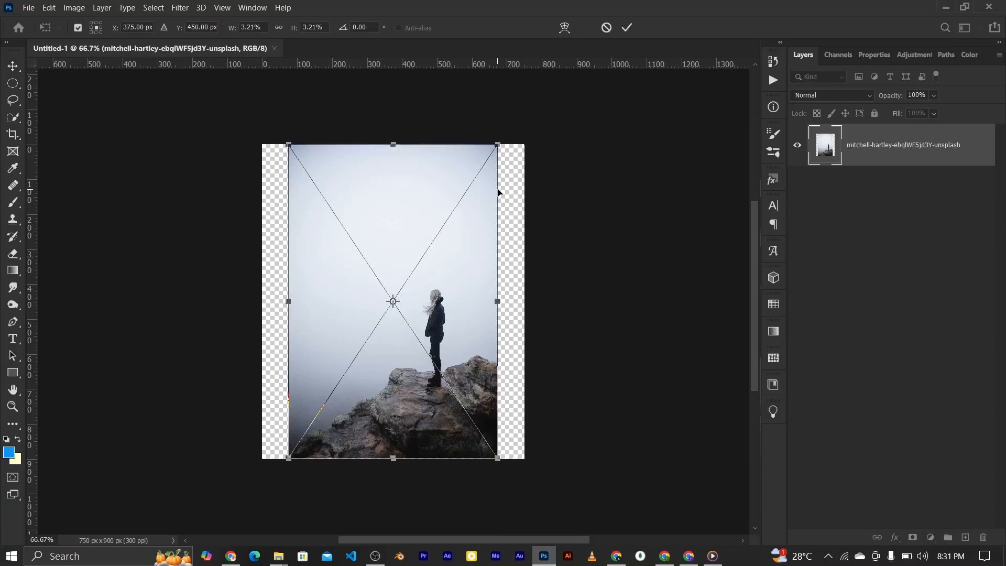
pyautogui.moveTo(497, 145); pyautogui.dragTo(533, 104)
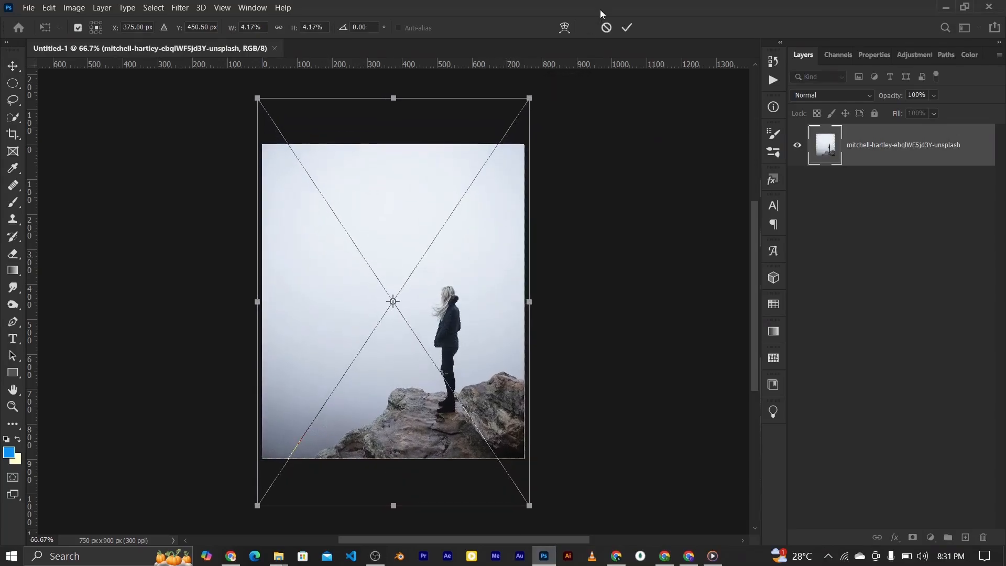
pyautogui.click(626, 27)
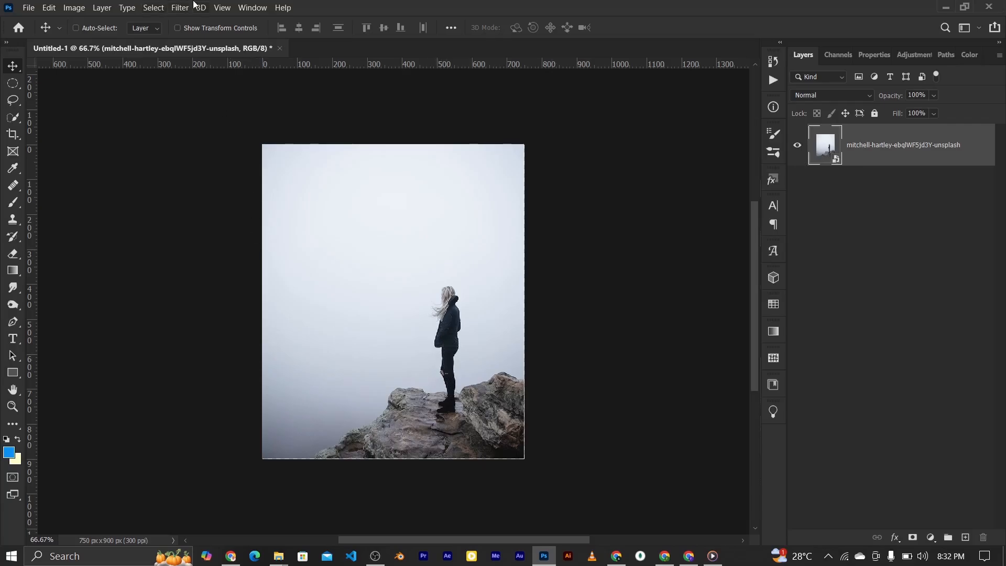
# Step: Select the woman in the photo automatically with the Subject selection command
pyautogui.click(153, 7)
pyautogui.click(173, 152)
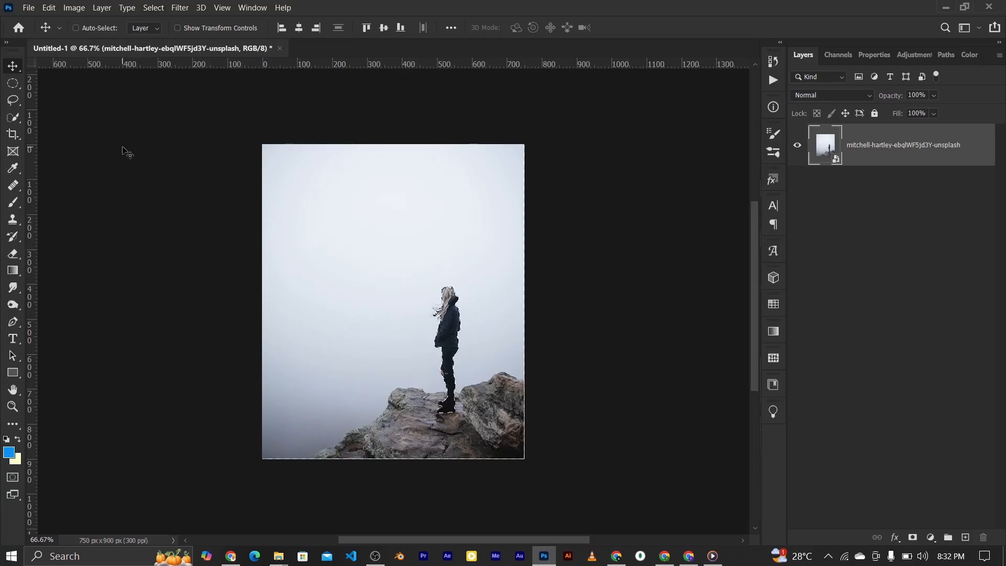
pyautogui.click(53, 9)
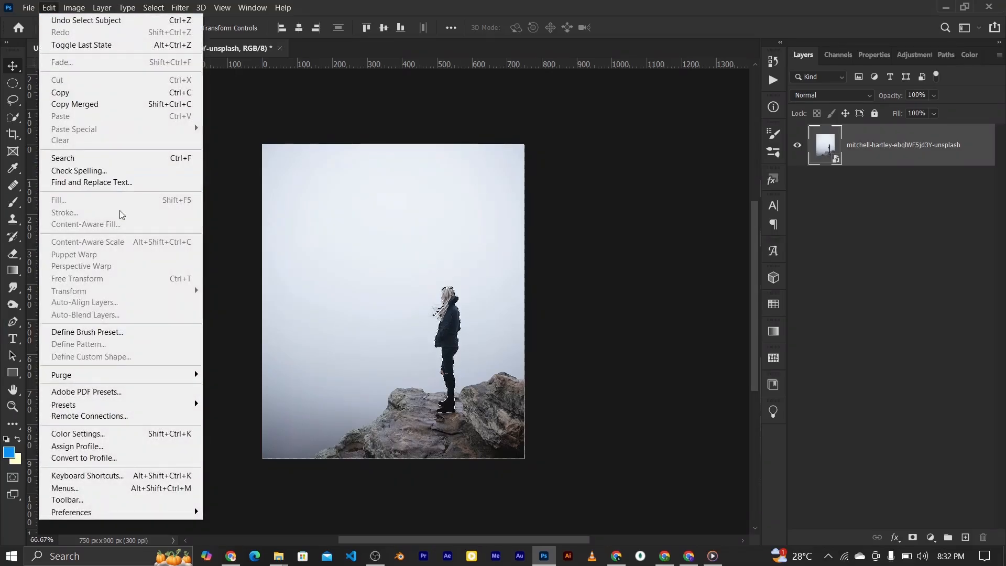
pyautogui.click(862, 196)
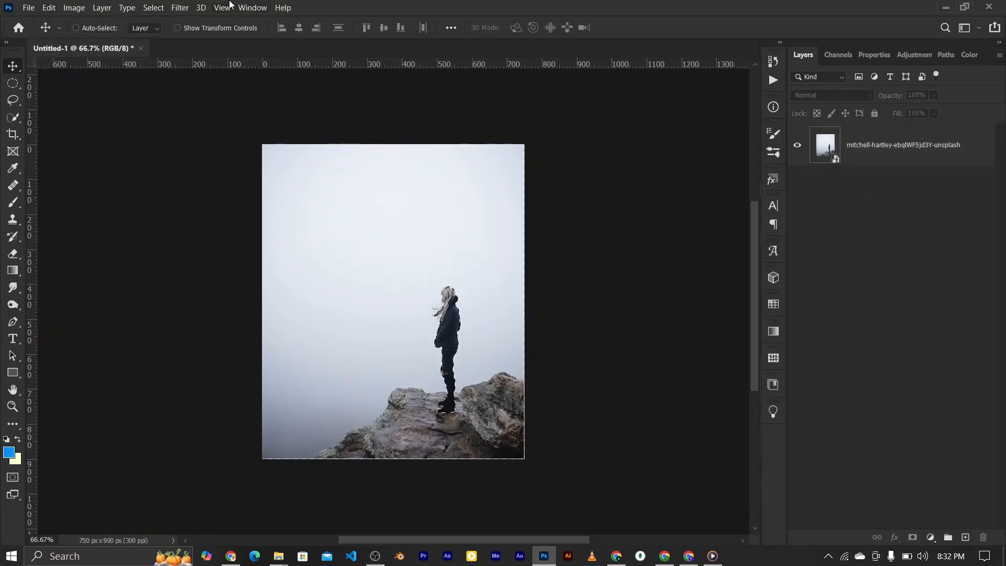
# Step: Save the current selection as a new channel named "woman"
pyautogui.click(160, 7)
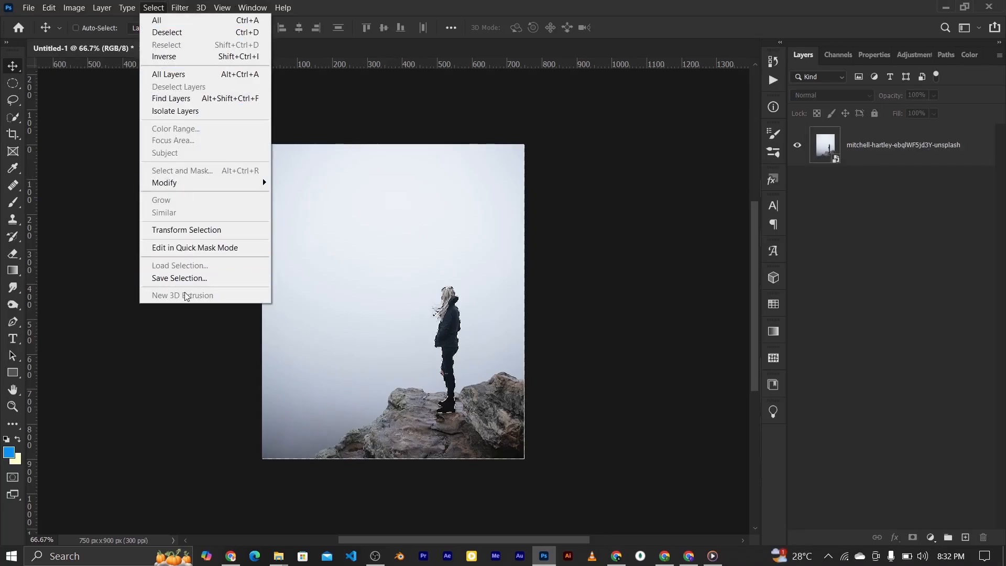
pyautogui.click(179, 278)
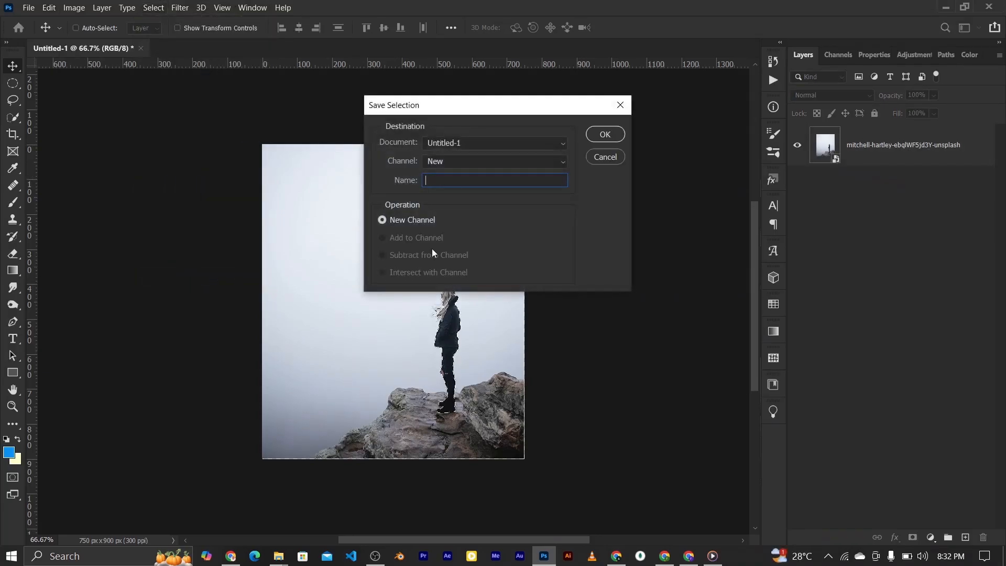
pyautogui.write('woman')
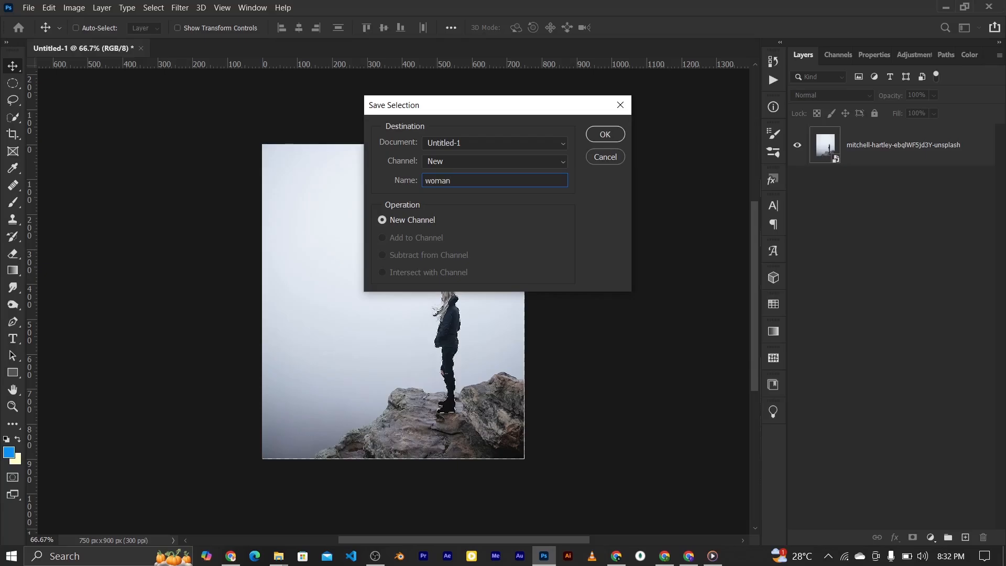
pyautogui.click(587, 137)
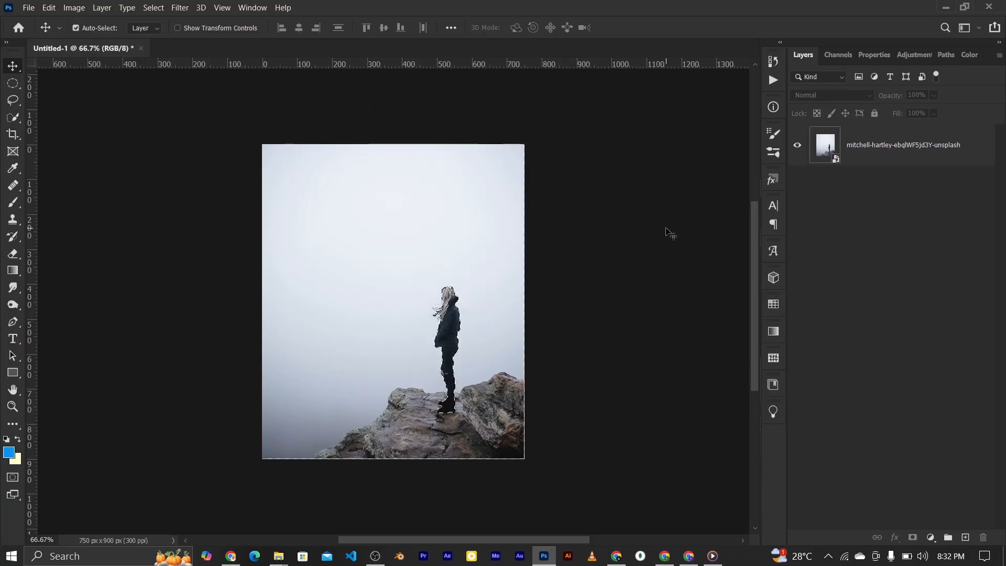
# Step: Rasterize the smart object layer that holds the placed photo
pyautogui.click(877, 150)
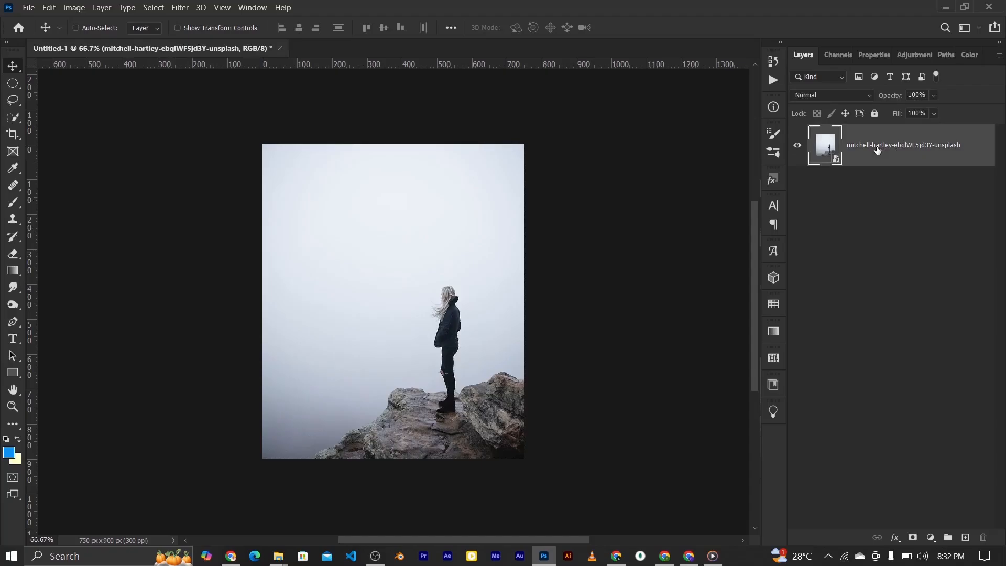
pyautogui.rightClick(875, 147)
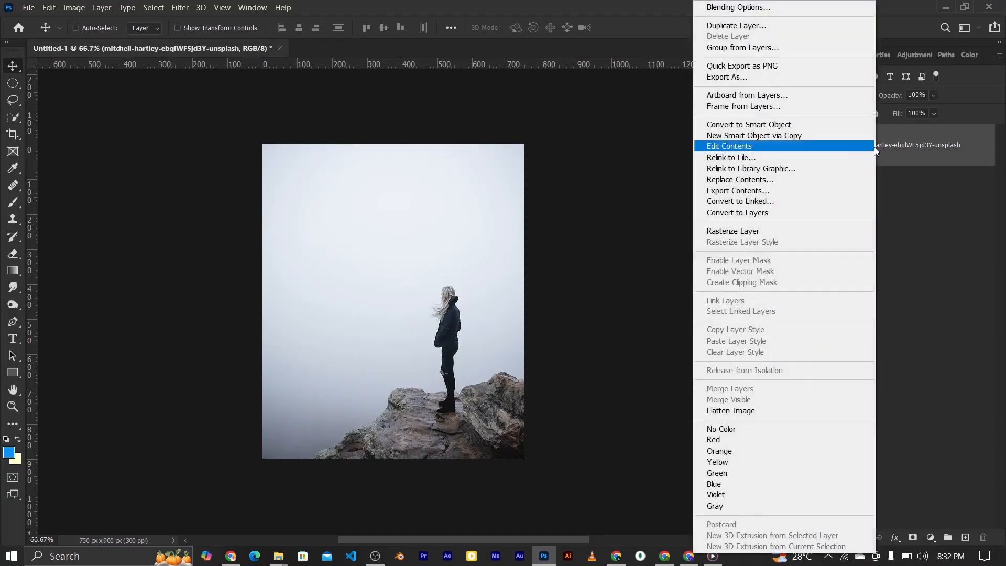
pyautogui.click(751, 232)
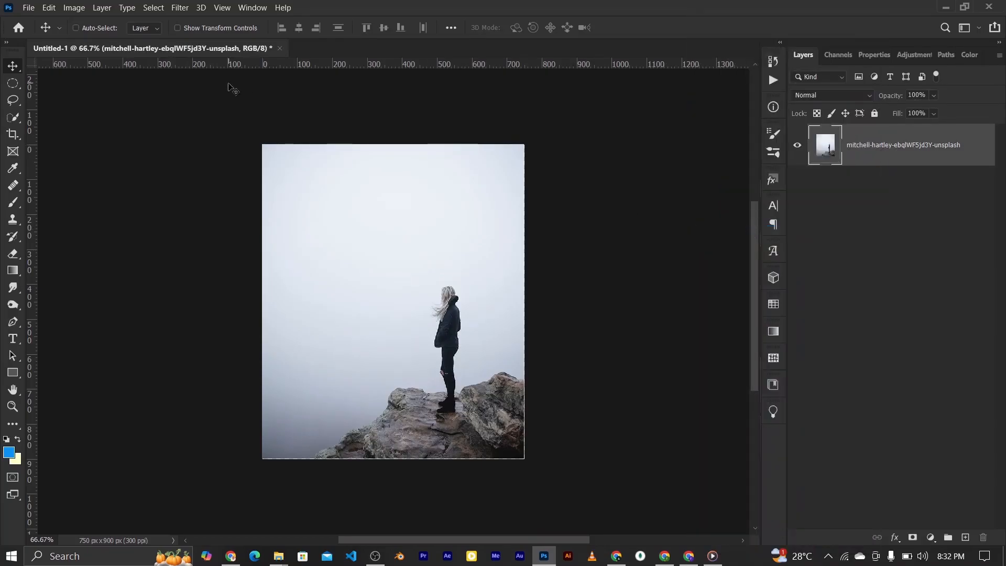
pyautogui.click(45, 9)
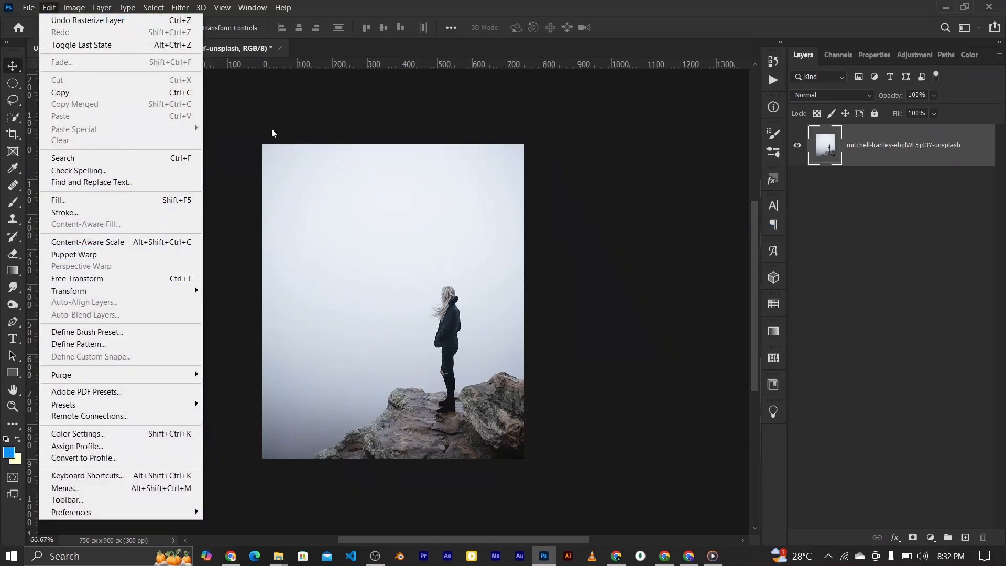
pyautogui.click(855, 159)
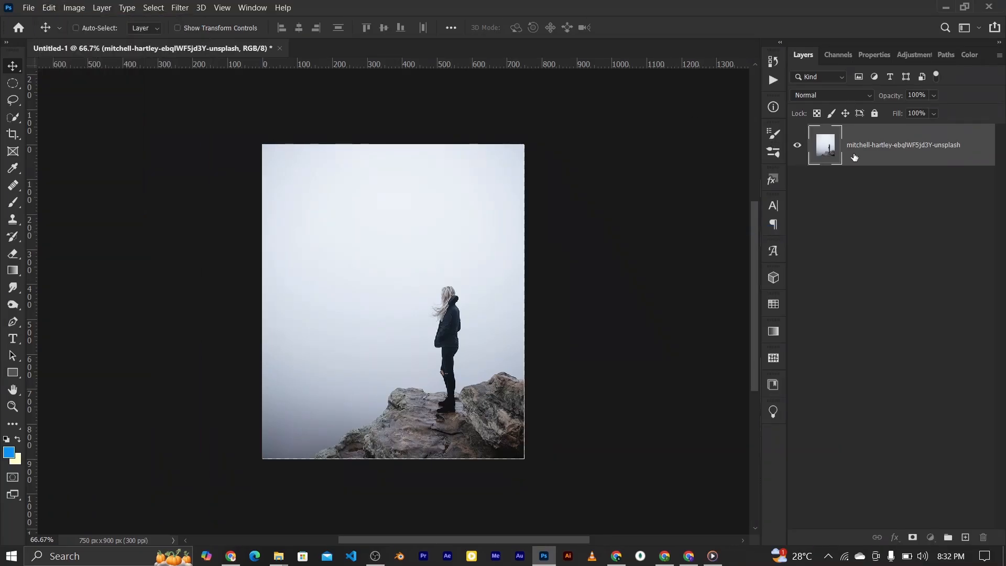
# Step: Load the saved "woman" channel of Untitled-1 as a new selection
pyautogui.click(147, 6)
pyautogui.click(184, 265)
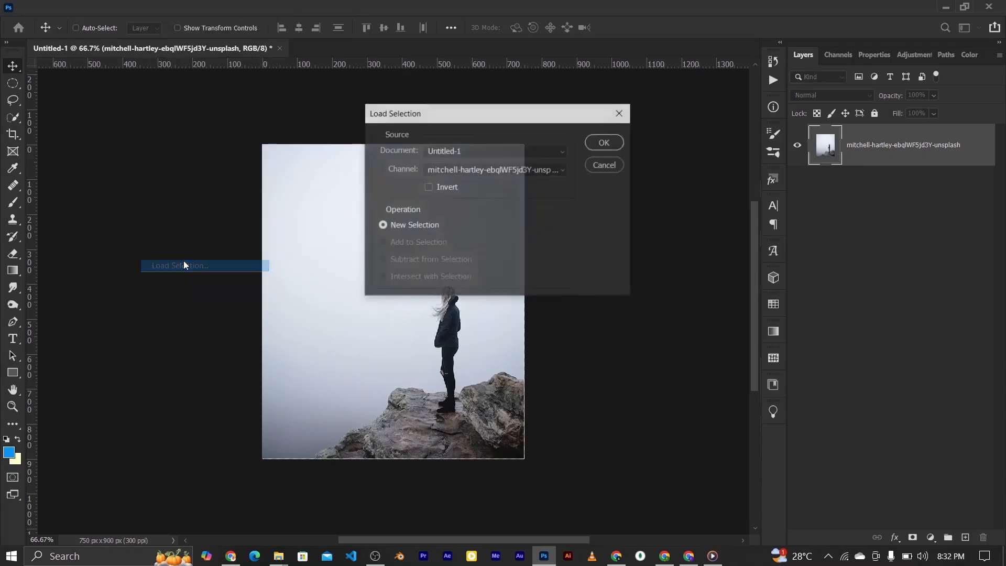
pyautogui.click(479, 151)
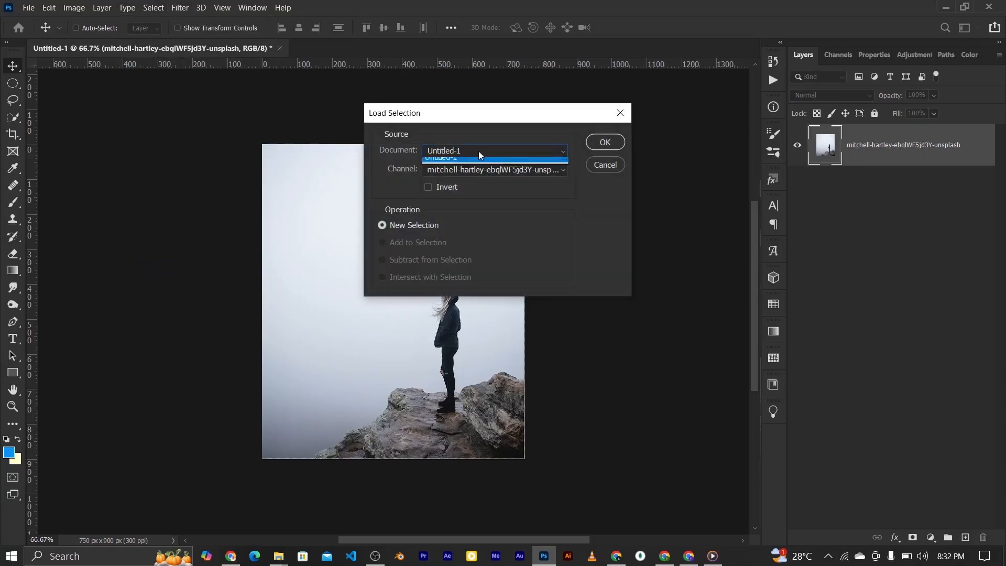
pyautogui.click(478, 166)
pyautogui.click(479, 169)
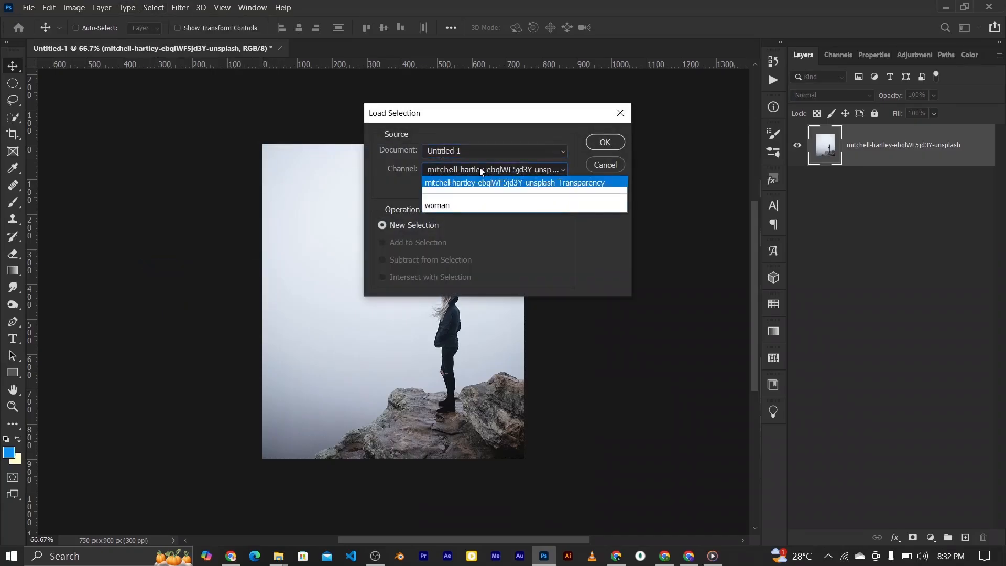
pyautogui.click(465, 206)
pyautogui.click(604, 149)
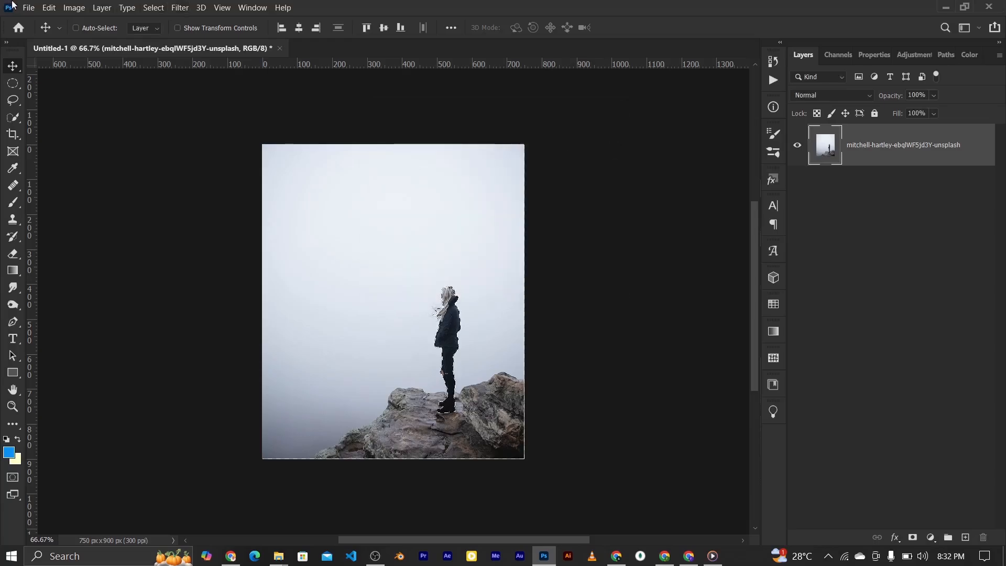
# Step: Try a Content-Aware Fill on the selected woman and clear the selection
pyautogui.click(49, 8)
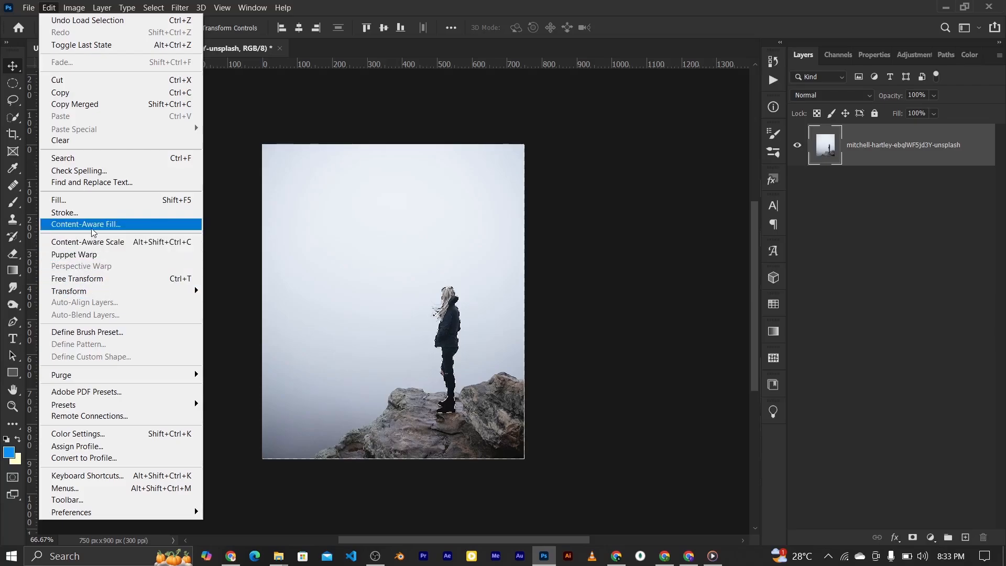
pyautogui.click(94, 232)
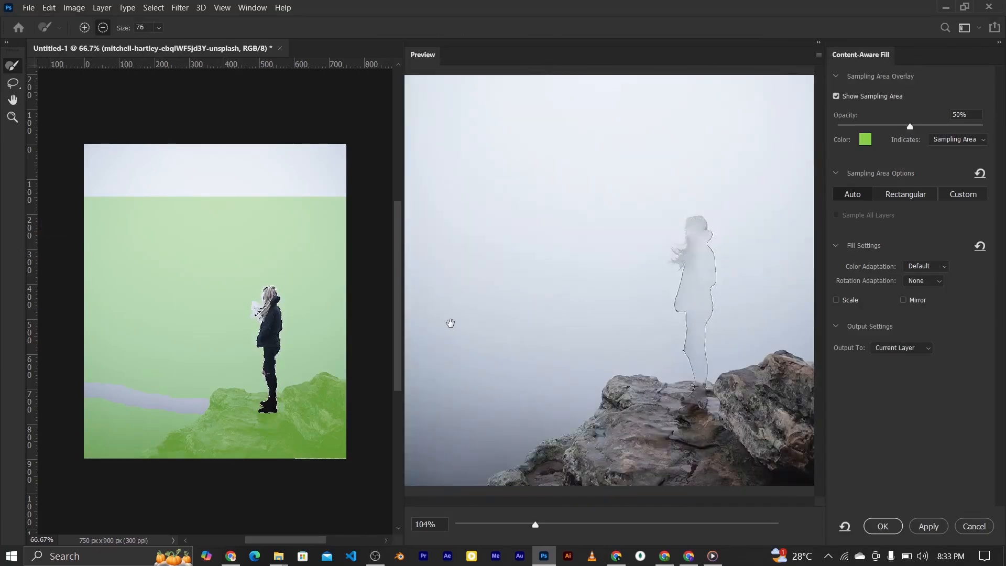
pyautogui.click(971, 528)
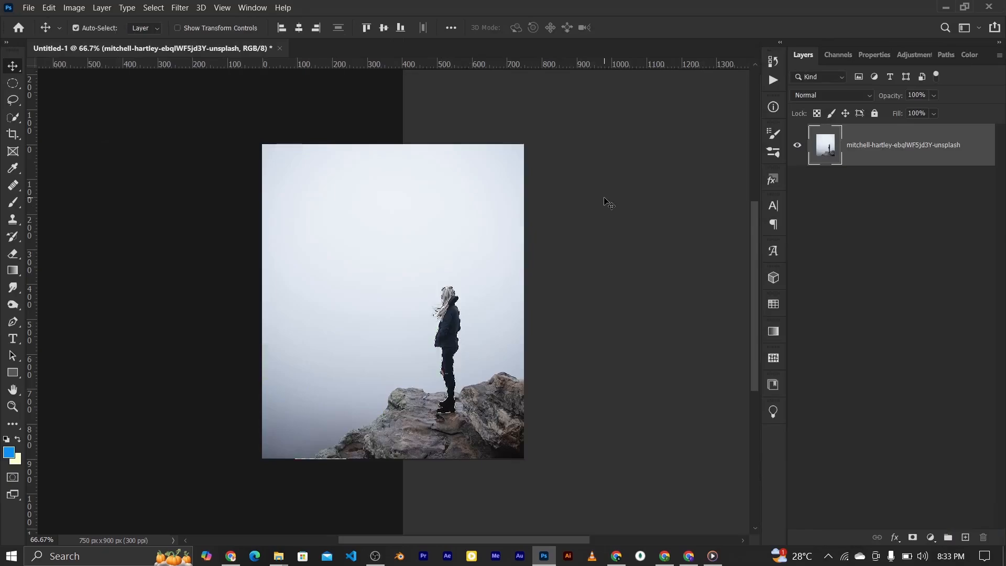
pyautogui.hotkey('ctrl', 'd')
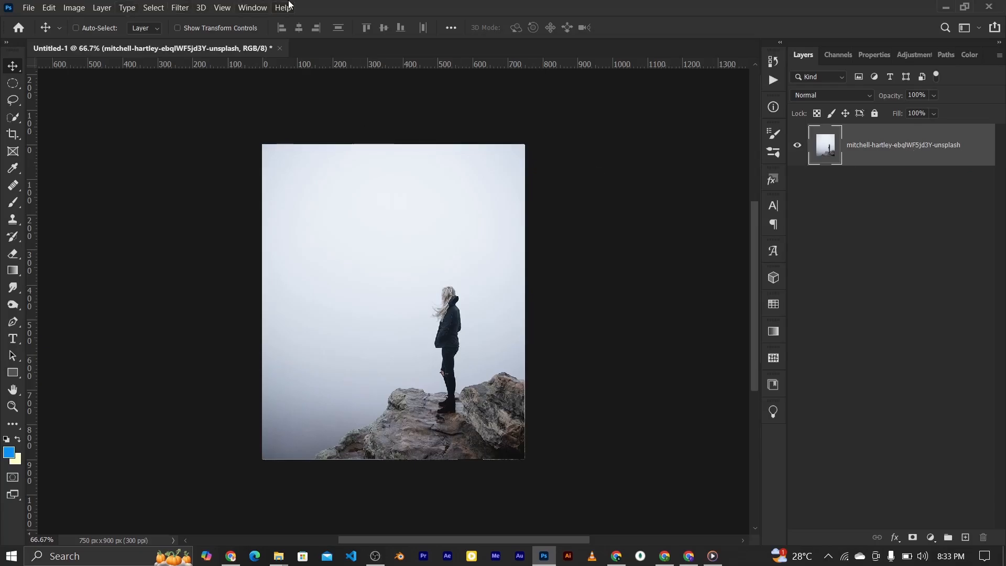
# Step: Start a new guide layout with an 80 px top margin and a 40 px bottom margin
pyautogui.click(217, 7)
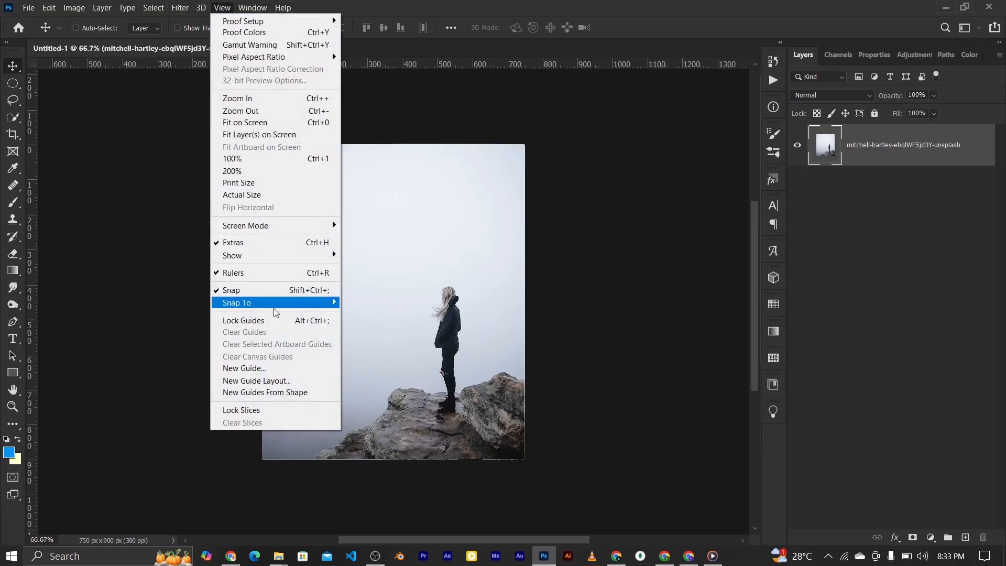
pyautogui.click(283, 380)
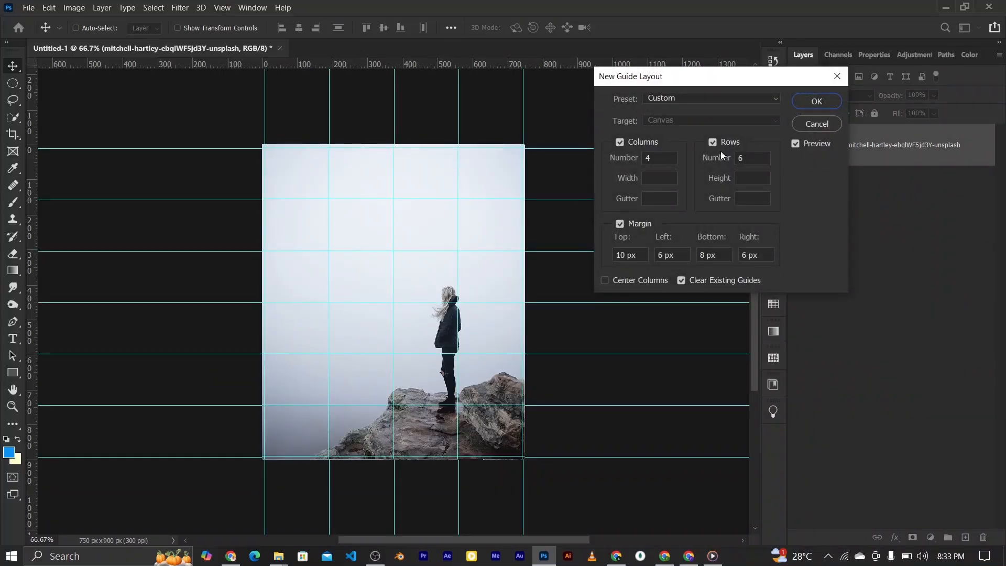
pyautogui.doubleClick(626, 253)
pyautogui.press('BackSpace')
pyautogui.write('80')
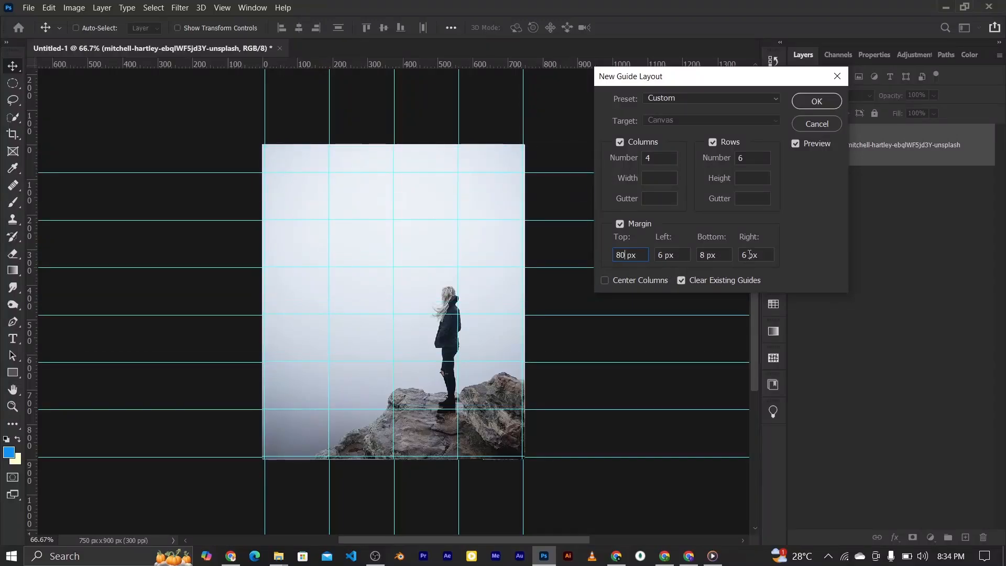
pyautogui.click(704, 255)
pyautogui.press('BackSpace')
pyautogui.write('40')
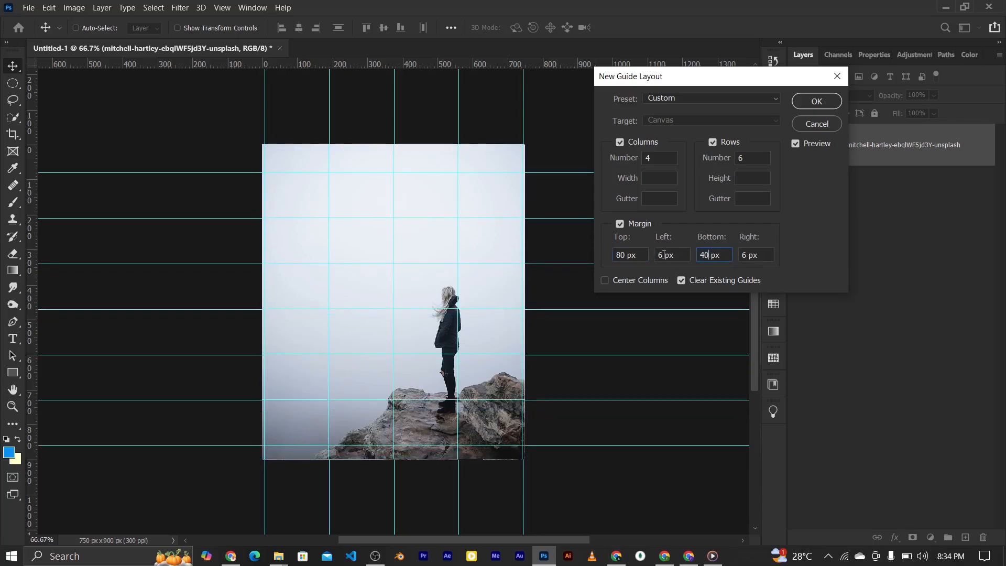
# Step: Set the guide layout's left and right margins to 0 px and apply the layout
pyautogui.click(664, 254)
pyautogui.press('BackSpace')
pyautogui.click(693, 255)
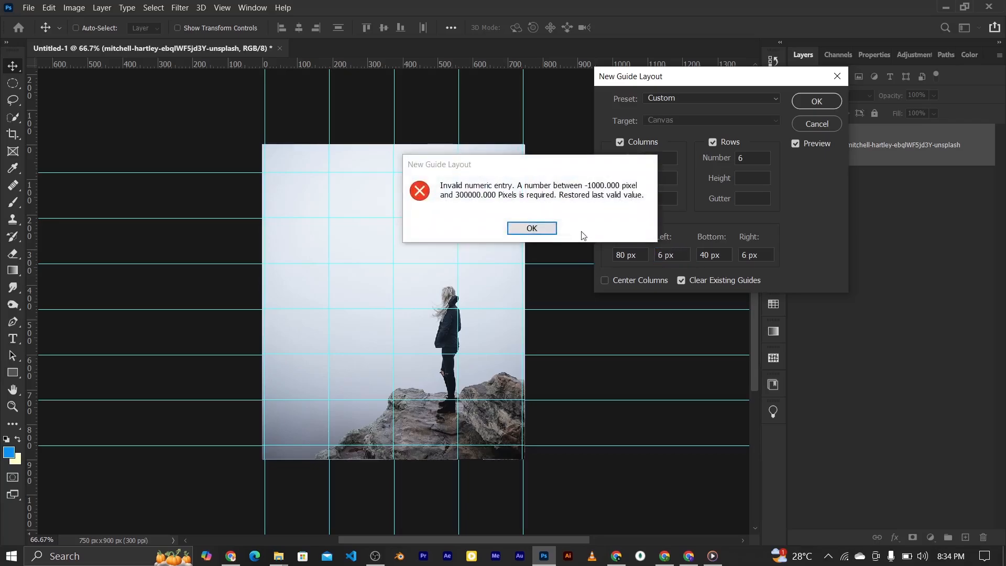
pyautogui.press('Return')
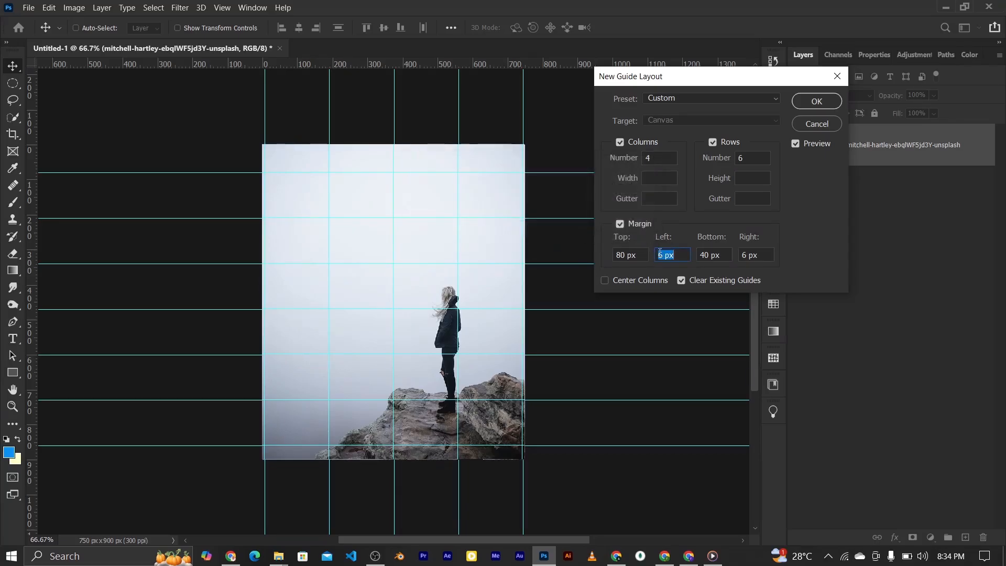
pyautogui.doubleClick(659, 254)
pyautogui.write('0')
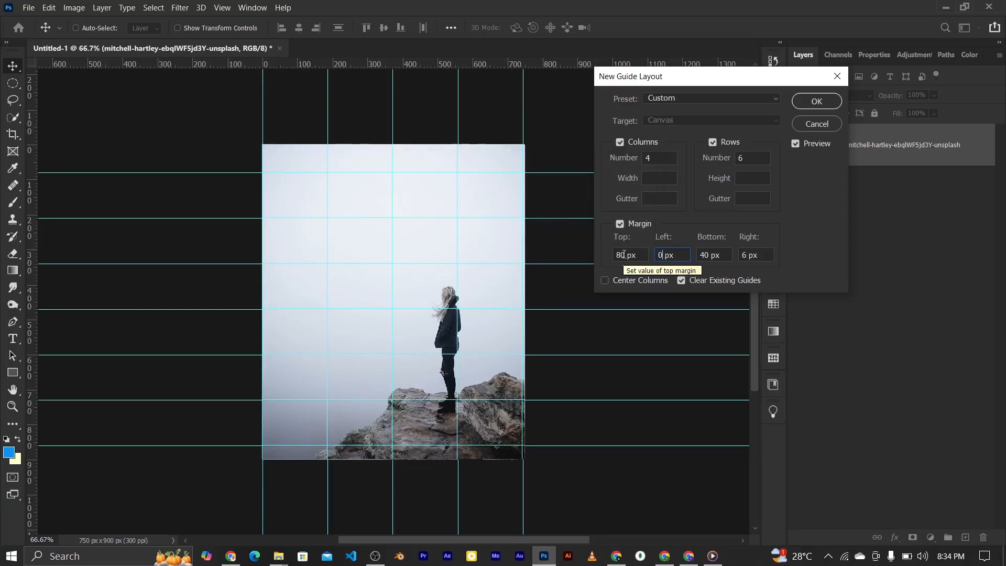
pyautogui.doubleClick(746, 254)
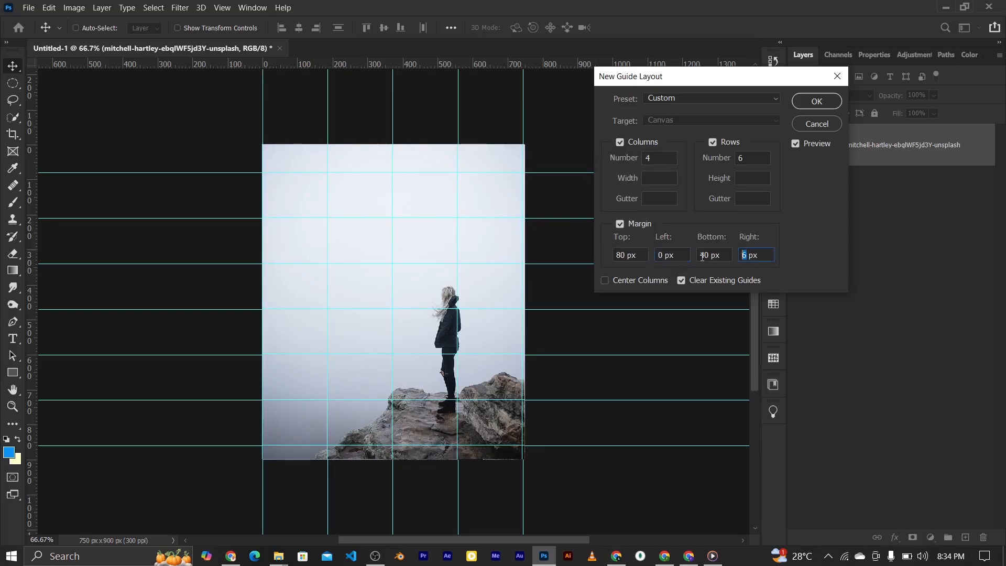
pyautogui.write('0')
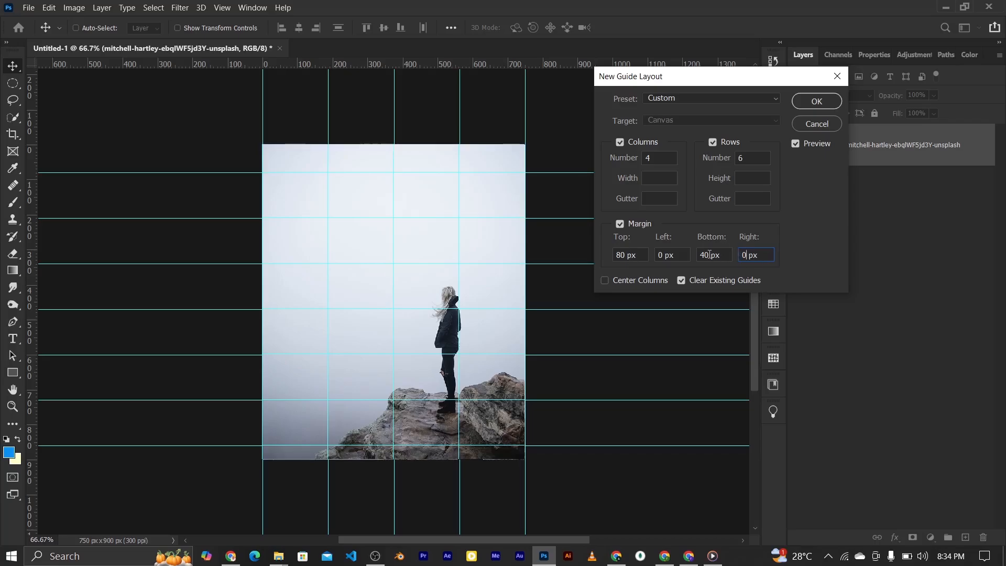
pyautogui.click(815, 102)
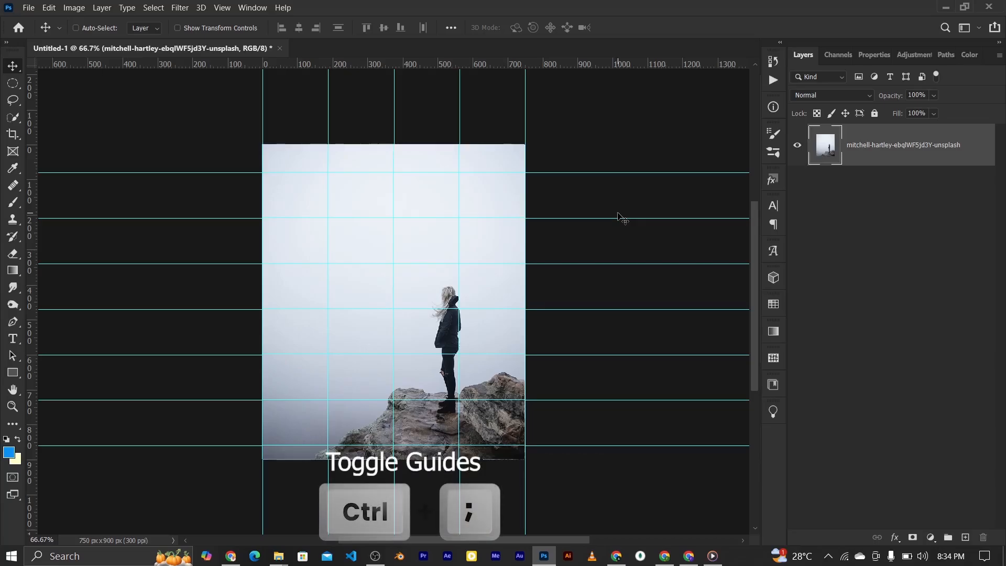
# Step: Toggle the guides and leave them hidden on the canvas
pyautogui.hotkey('ctrl', ';')
pyautogui.hotkey('ctrl', ';')
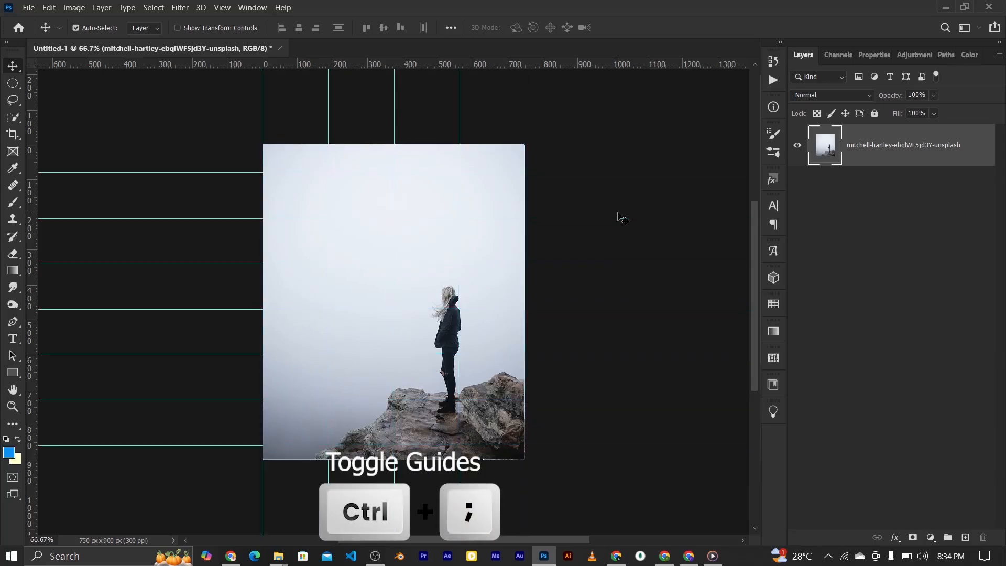
pyautogui.hotkey('ctrl', ';')
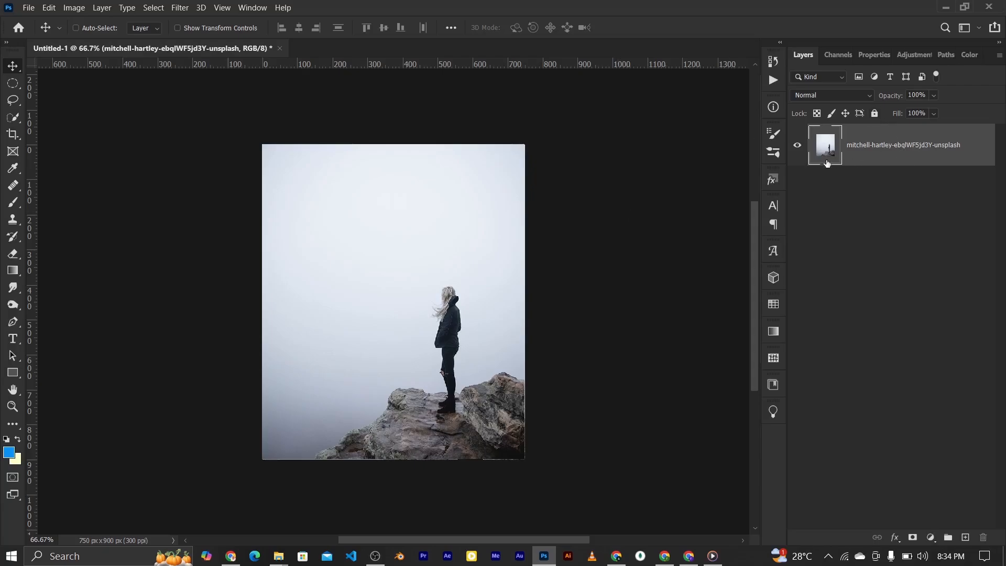
# Step: Select the woman with the Subject command and expand the selection by 2 pixels
pyautogui.click(152, 10)
pyautogui.click(166, 152)
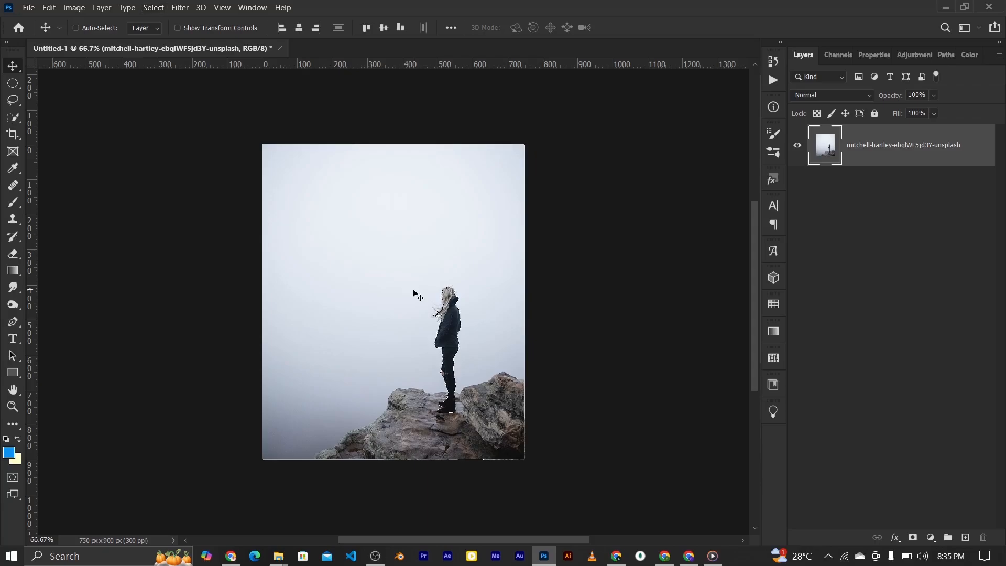
pyautogui.click(159, 7)
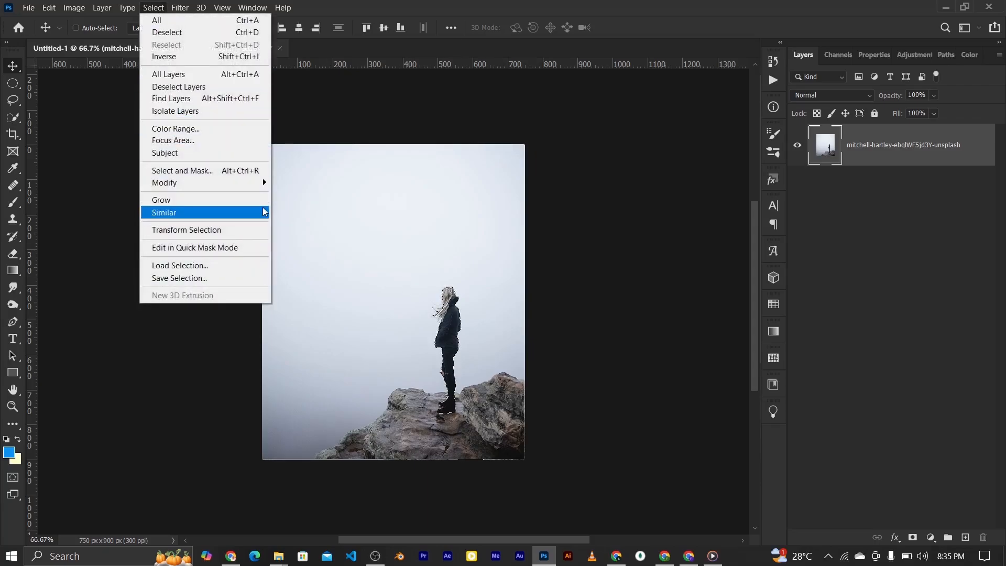
pyautogui.moveTo(262, 182)
pyautogui.click(296, 206)
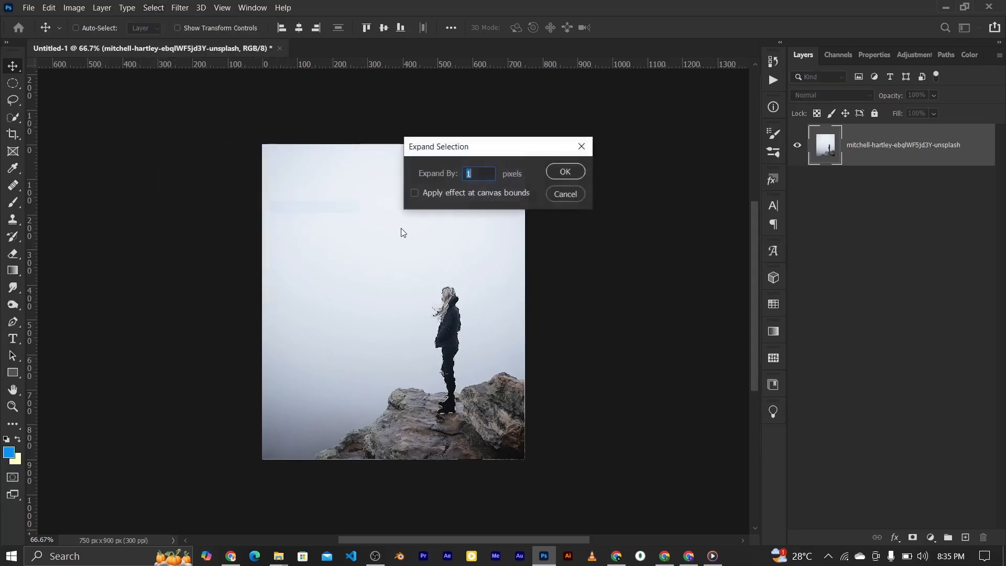
pyautogui.write('2')
pyautogui.click(552, 174)
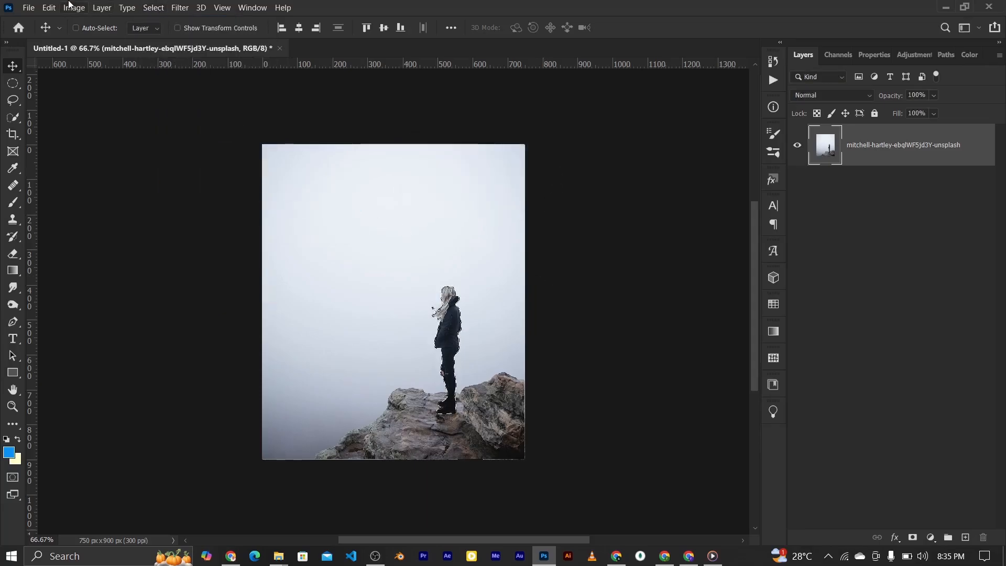
# Step: Remove the woman with Content-Aware Fill output to the current layer, and clear the selection
pyautogui.click(49, 8)
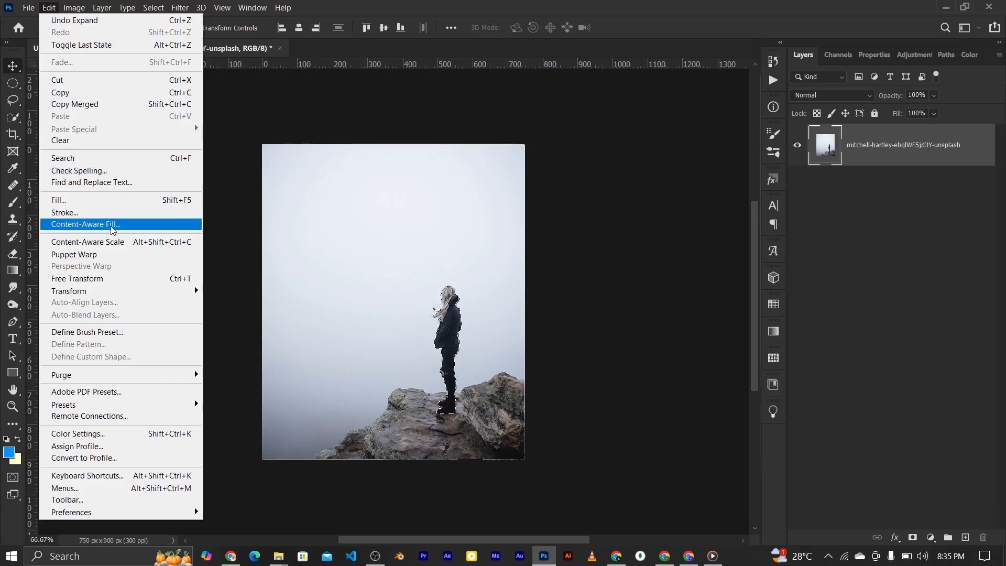
pyautogui.click(111, 225)
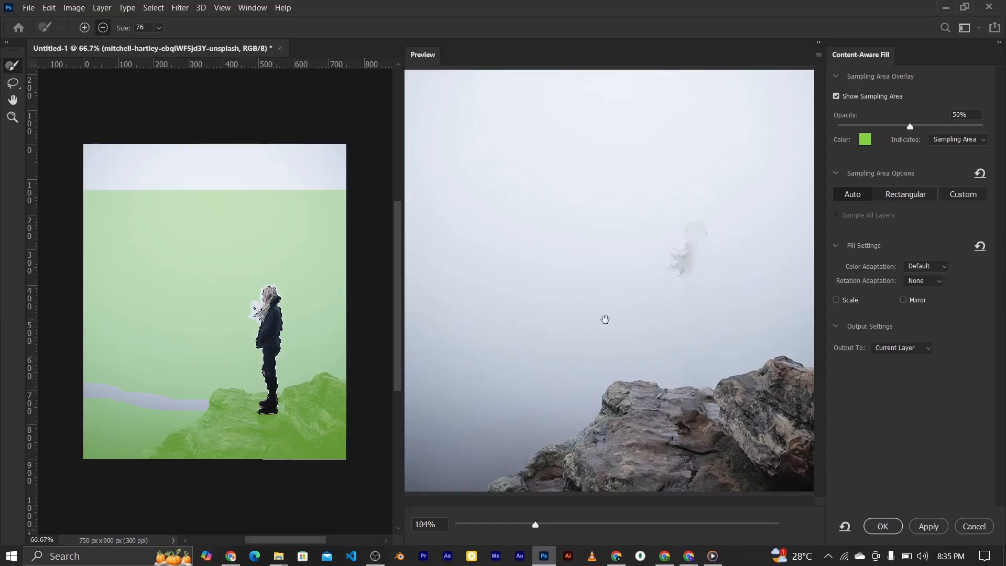
pyautogui.click(897, 530)
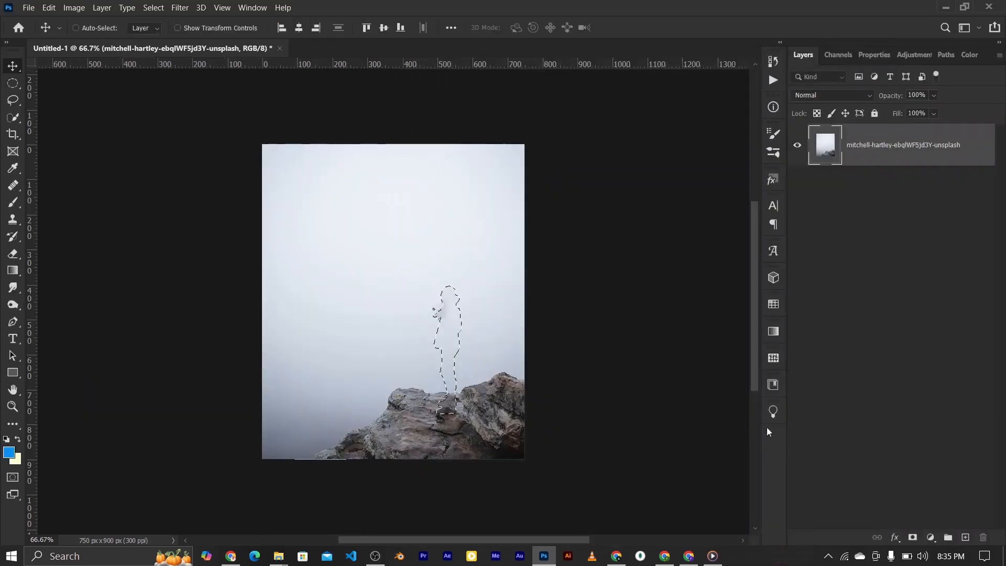
pyautogui.hotkey('ctrl', 'd')
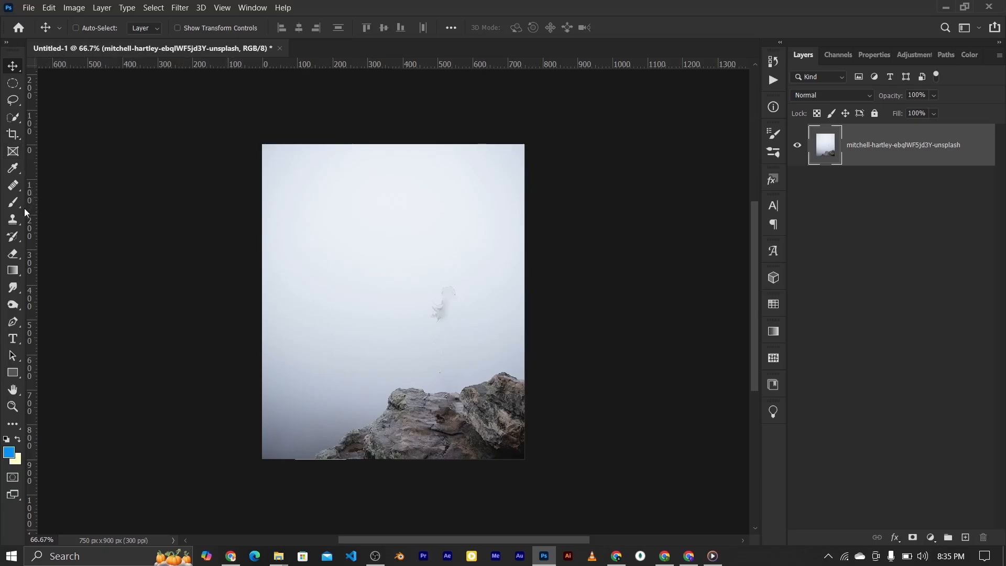
# Step: Repair the leftover smudge in the sky above the rocks with the Patch tool, sampling from the clean sky beside it
pyautogui.click(13, 185)
pyautogui.rightClick(13, 185)
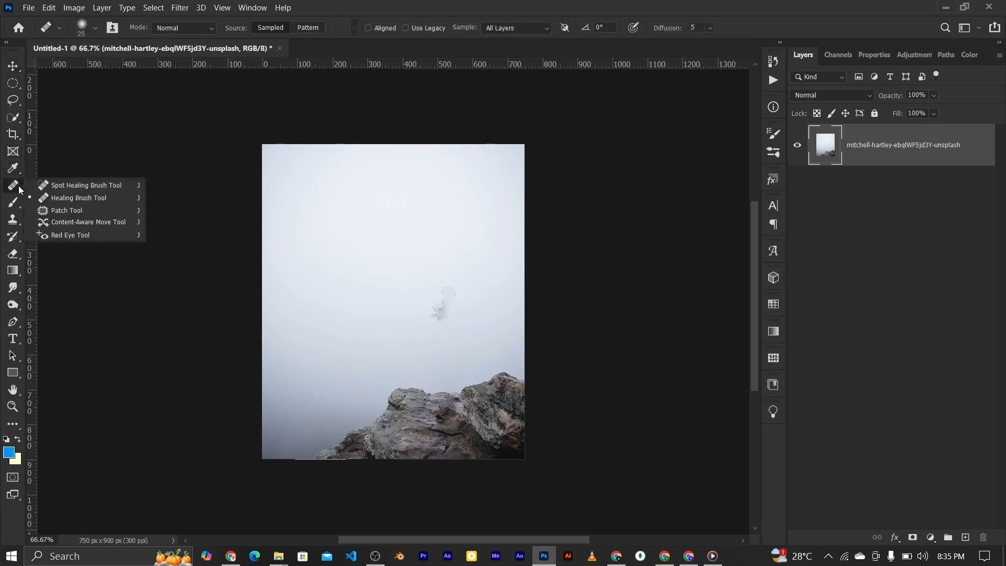
pyautogui.click(63, 213)
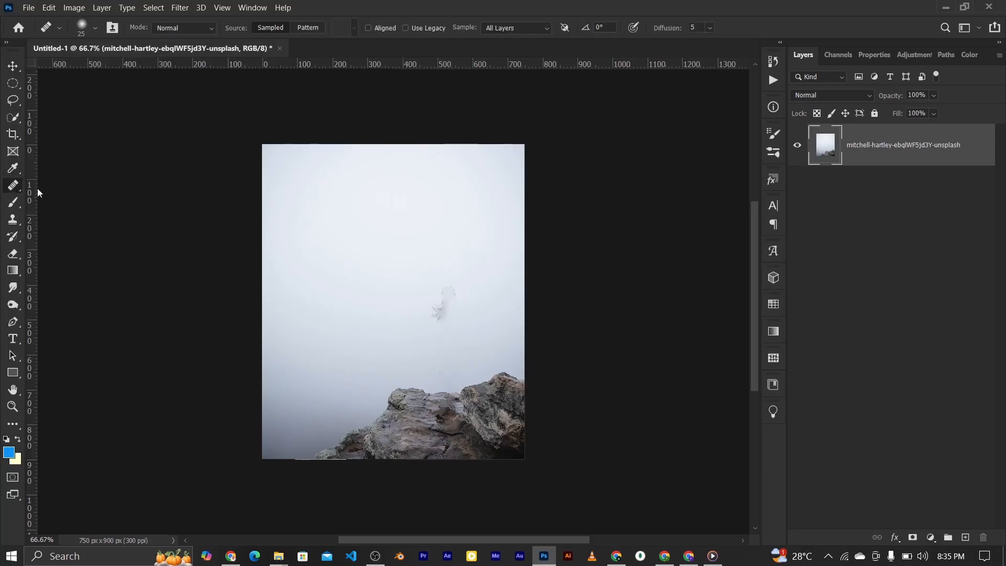
pyautogui.rightClick(13, 185)
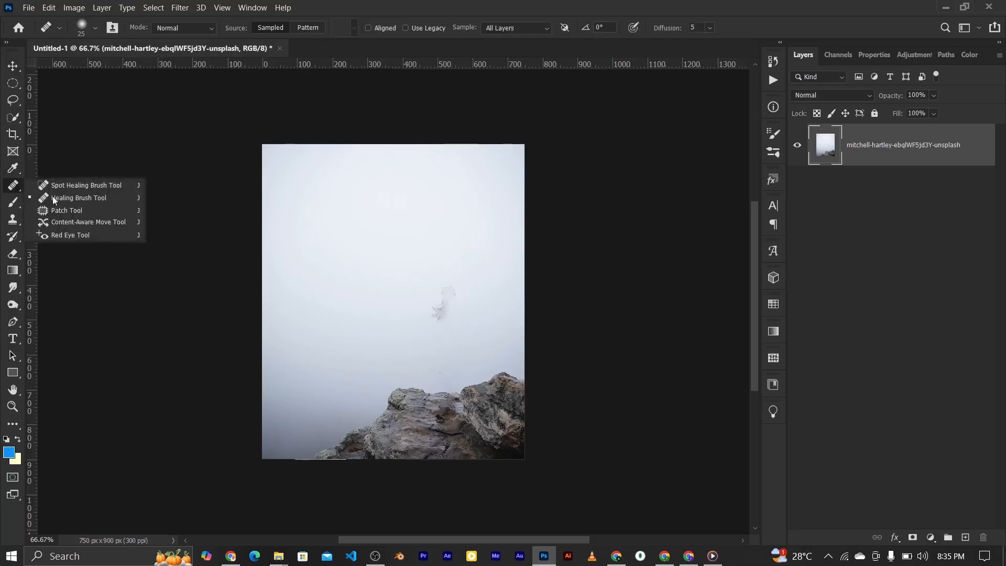
pyautogui.click(83, 212)
pyautogui.moveTo(449, 280)
pyautogui.mouseDown()
pyautogui.moveTo(427, 311)
pyautogui.moveTo(441, 323)
pyautogui.moveTo(468, 291)
pyautogui.moveTo(450, 279)
pyautogui.moveTo(449, 298)
pyautogui.moveTo(411, 274)
pyautogui.mouseUp()
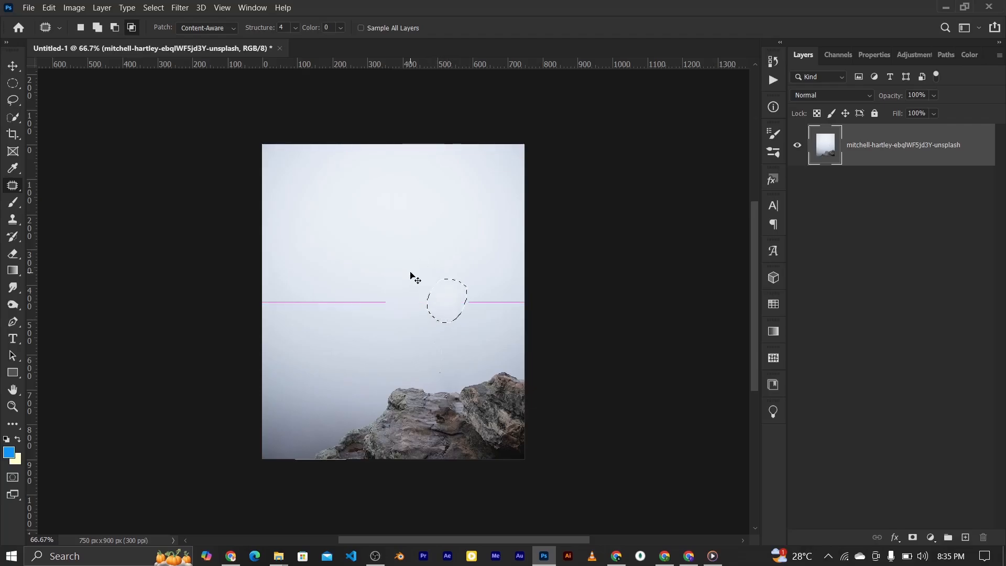
# Step: Patch the uneven rock area where the woman's feet stood, using nearby rock texture, and clear the selection
pyautogui.hotkey('ctrl', '+')
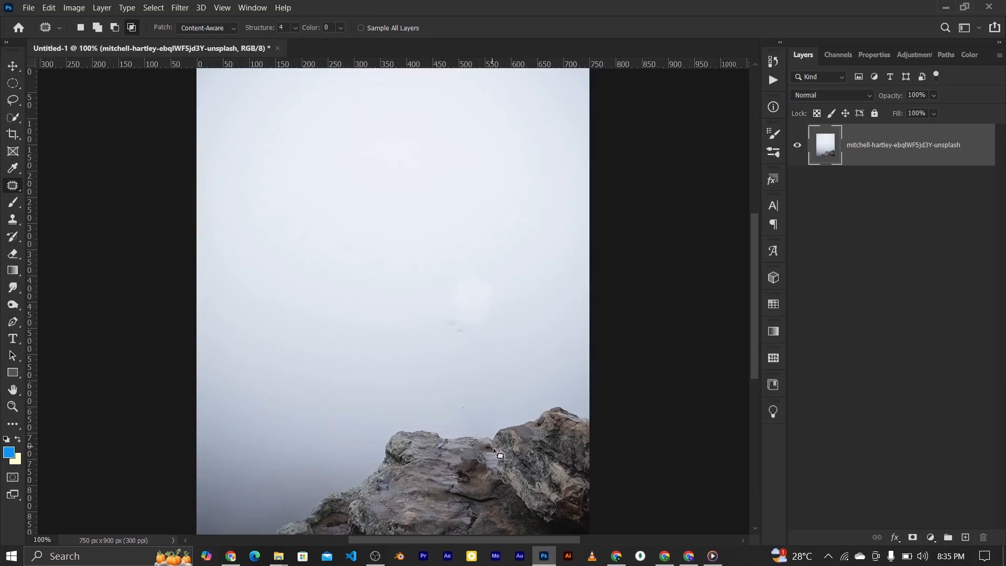
pyautogui.moveTo(500, 455)
pyautogui.mouseDown()
pyautogui.moveTo(502, 474)
pyautogui.moveTo(488, 445)
pyautogui.mouseUp()
pyautogui.moveTo(471, 447)
pyautogui.mouseDown()
pyautogui.moveTo(480, 462)
pyautogui.moveTo(496, 464)
pyautogui.moveTo(488, 439)
pyautogui.moveTo(470, 461)
pyautogui.moveTo(454, 456)
pyautogui.mouseUp()
pyautogui.hotkey('ctrl', 'd')
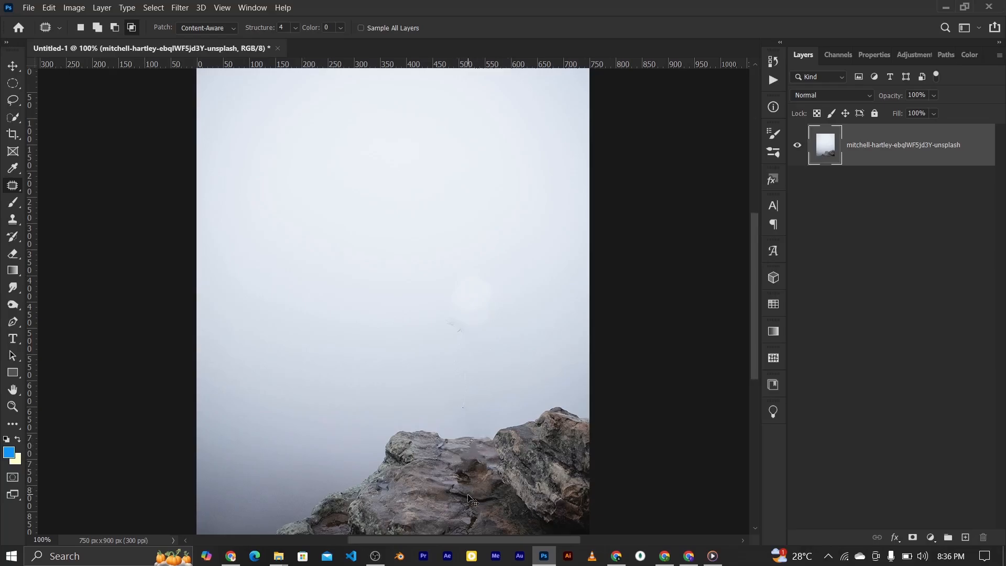
pyautogui.hotkey('ctrl', '-')
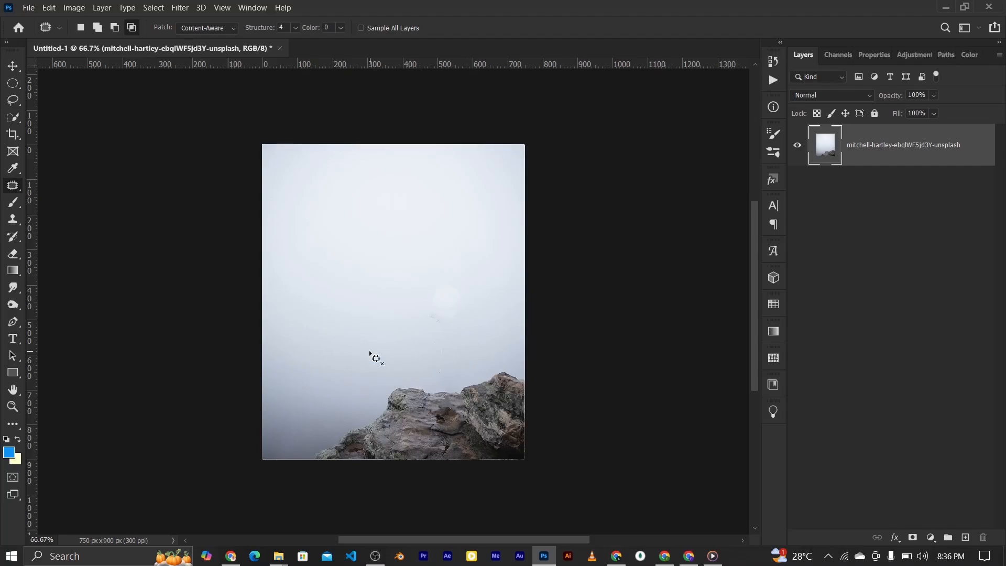
# Step: Place Boy.png from the Stockss folder in File Explorer into the Photoshop document above the photo layer
pyautogui.click(13, 65)
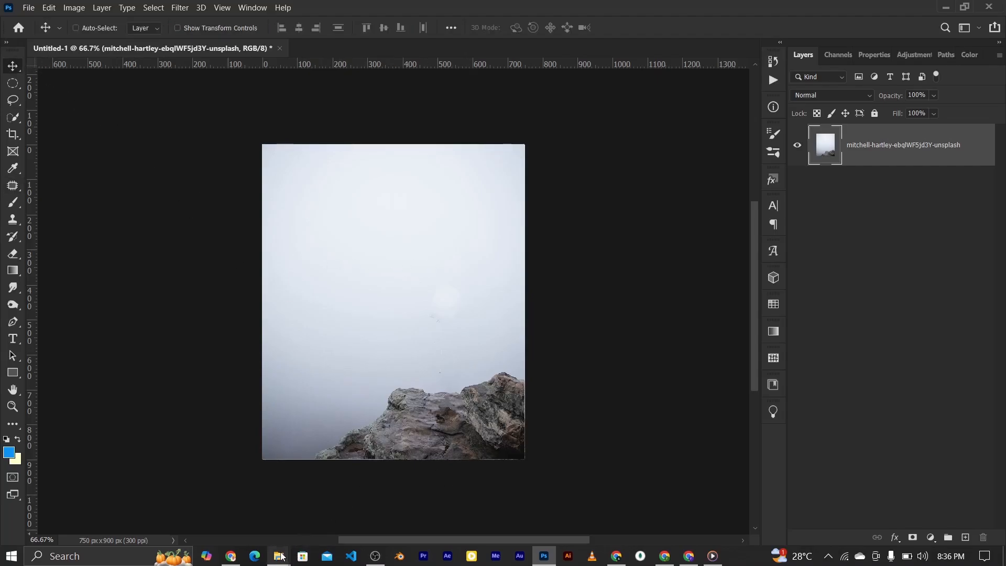
pyautogui.moveTo(278, 555)
pyautogui.click(352, 515)
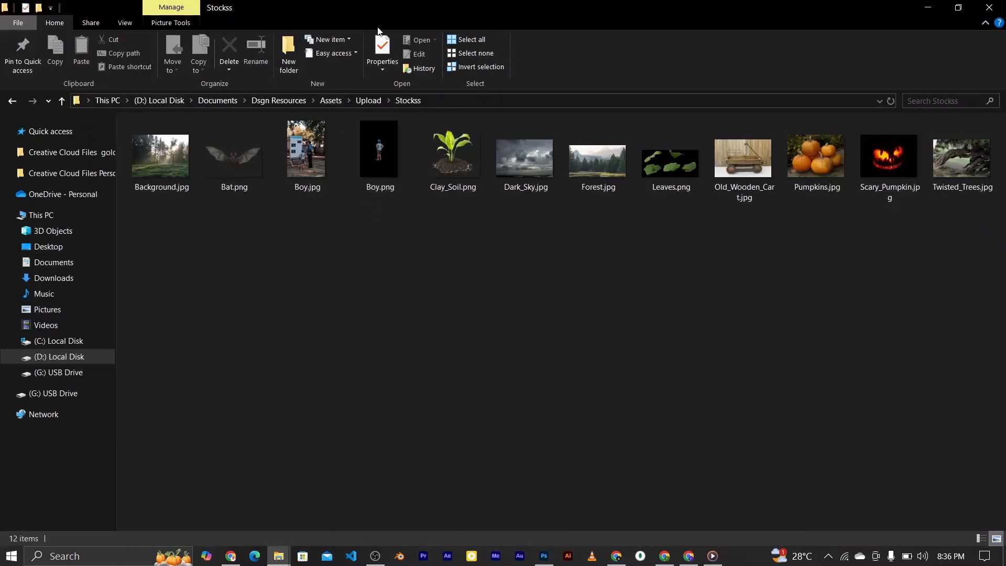
pyautogui.moveTo(373, 129); pyautogui.dragTo(423, 379)
pyautogui.hotkey('ctrl', '+')
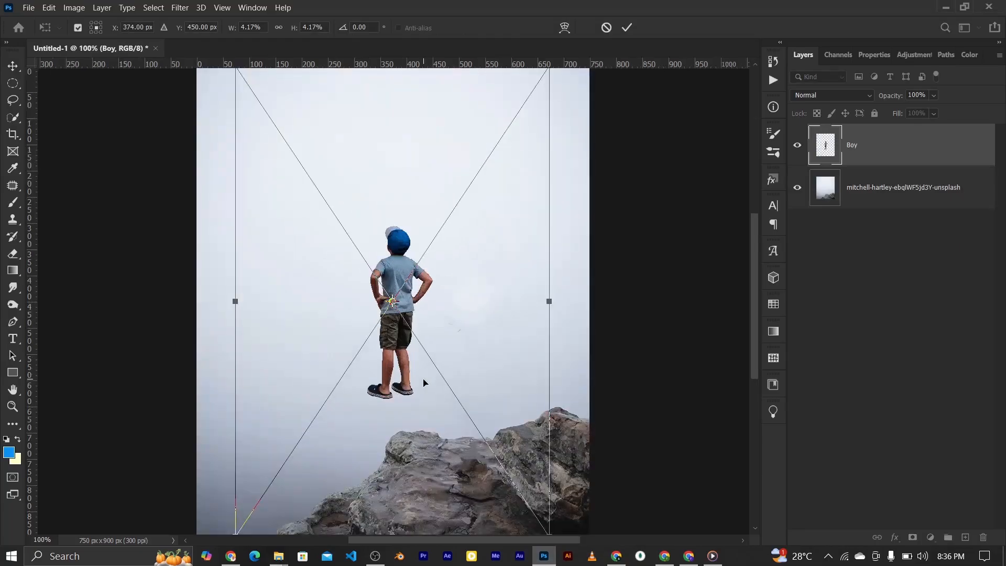
# Step: With the guides shown, stand the boy on the rock near the vertical centre guide, scaled to about 4.04%
pyautogui.moveTo(391, 346); pyautogui.dragTo(414, 427)
pyautogui.hotkey('ctrl', ';')
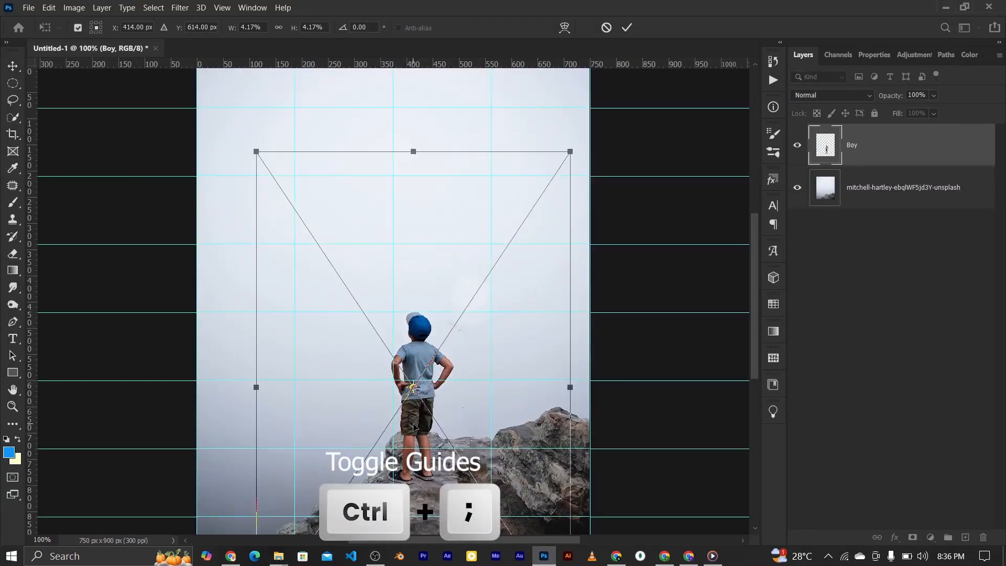
pyautogui.moveTo(426, 387); pyautogui.dragTo(415, 400)
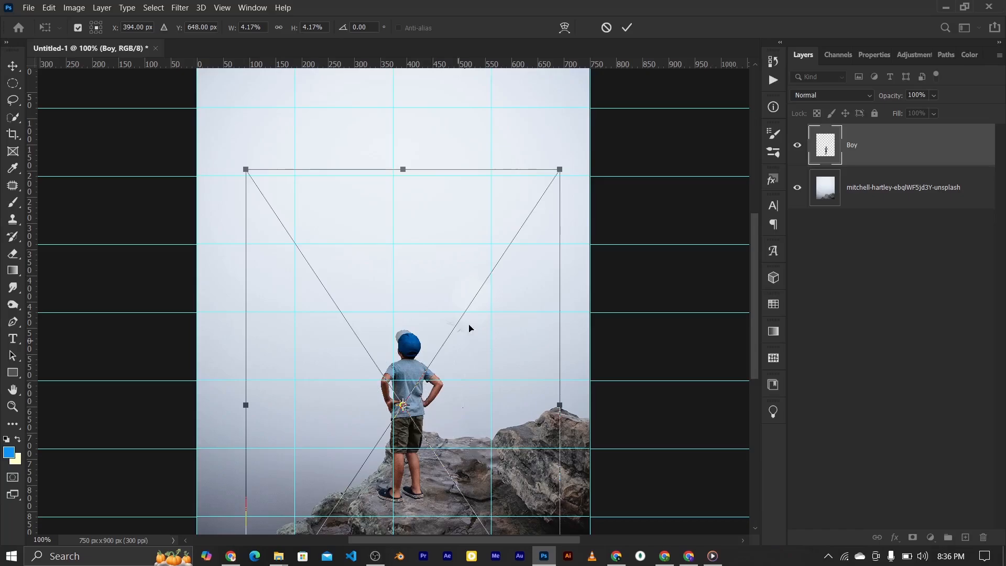
pyautogui.moveTo(558, 169); pyautogui.dragTo(552, 174)
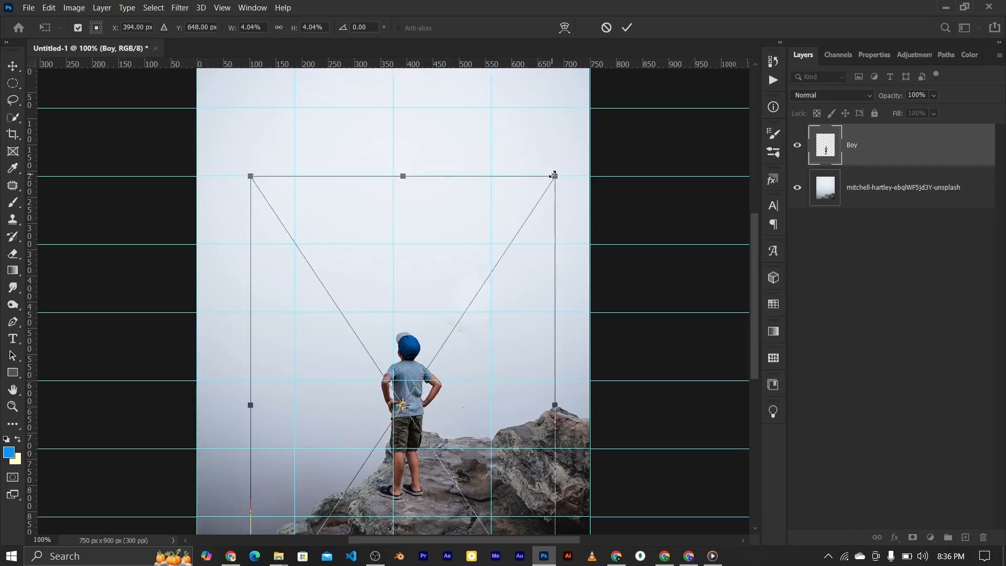
pyautogui.moveTo(409, 406); pyautogui.dragTo(401, 380)
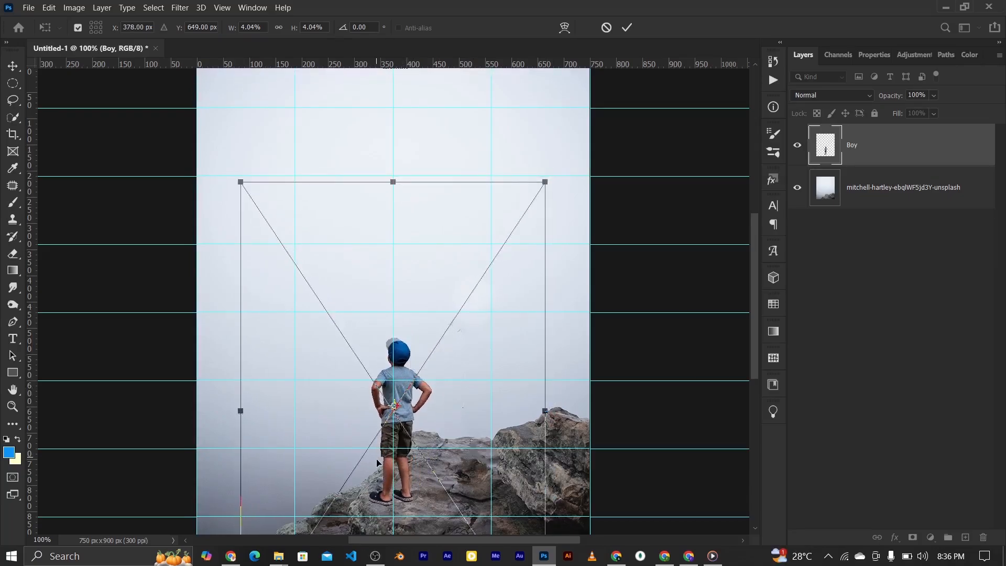
# Step: Fine-tune the boy's horizontal position on the rock, standing him slightly right of the vertical centre guide
pyautogui.scroll(-3, 431, 414)
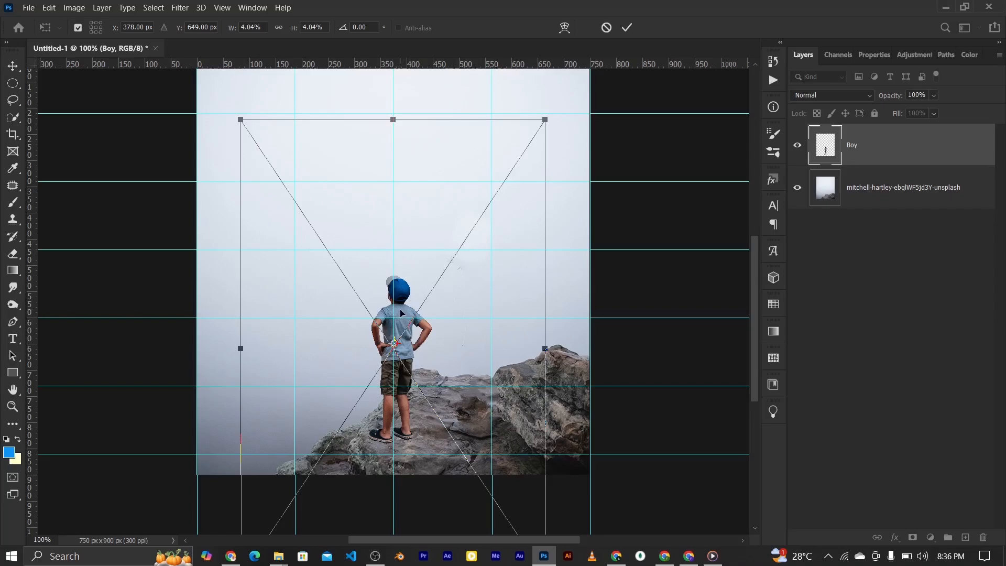
pyautogui.moveTo(401, 313); pyautogui.dragTo(398, 313)
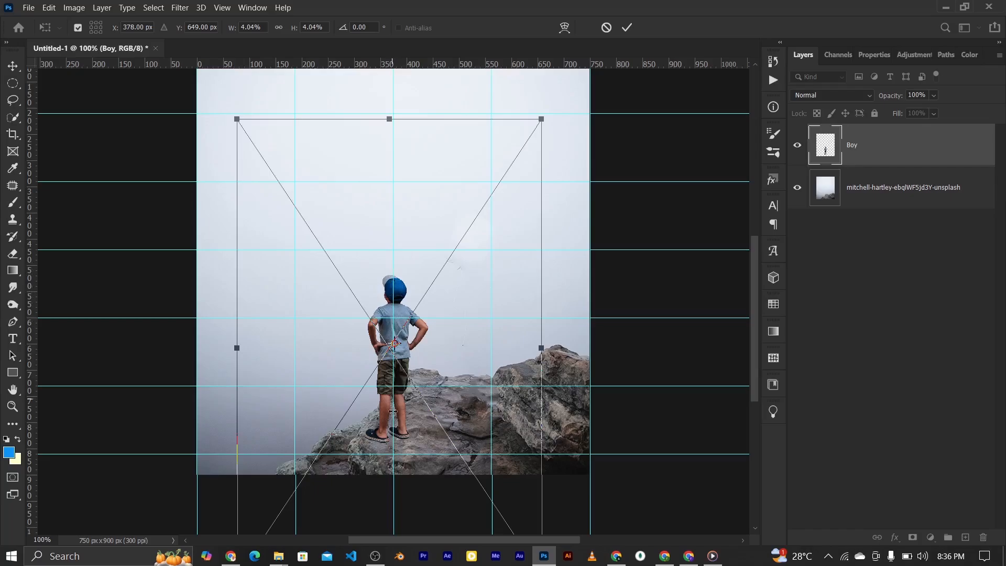
pyautogui.moveTo(399, 377); pyautogui.dragTo(404, 377)
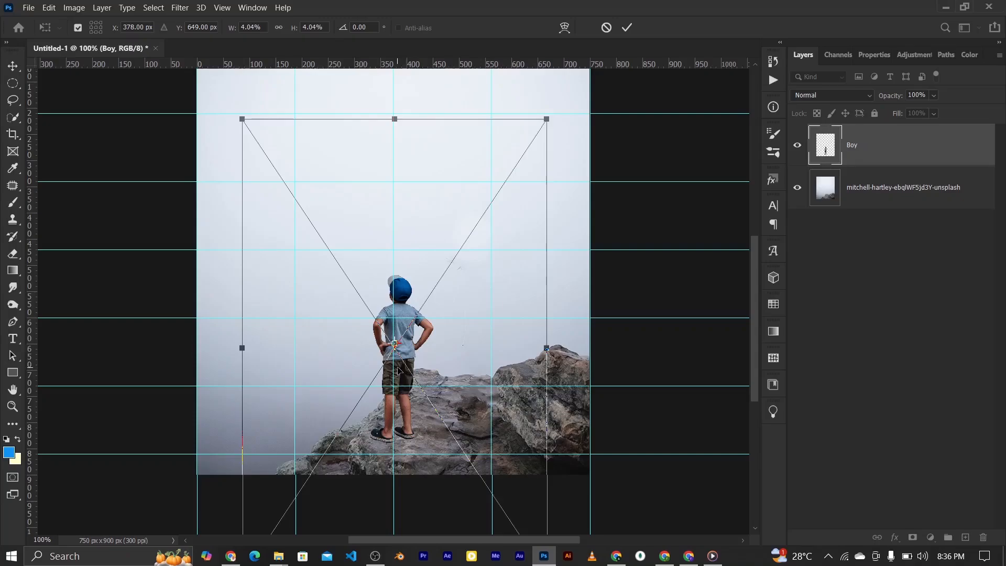
pyautogui.moveTo(401, 361); pyautogui.dragTo(403, 362)
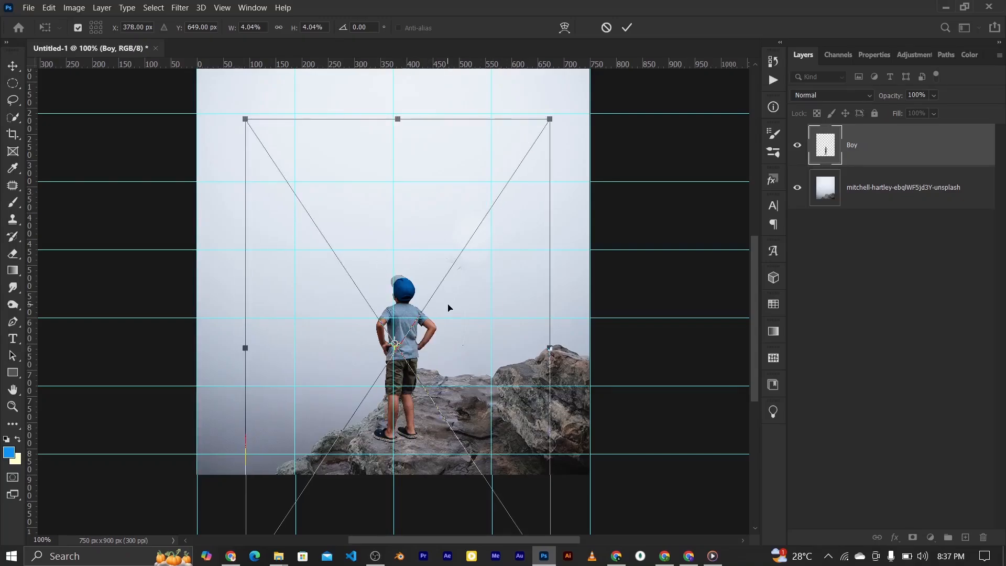
# Step: Move the transform's reference point to the boy's feet, scale him to 4.19% and apply the transformation
pyautogui.moveTo(396, 347); pyautogui.dragTo(392, 436)
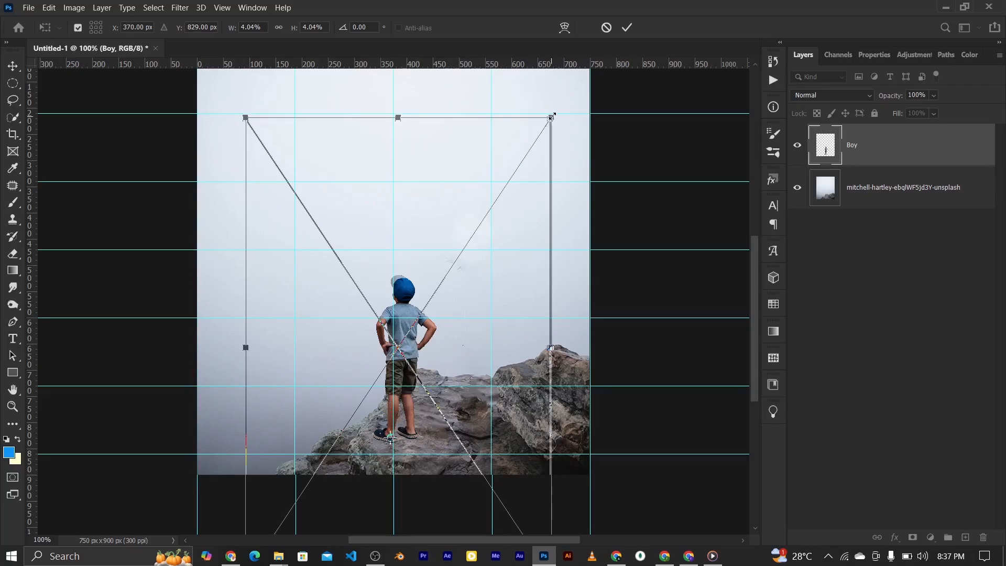
pyautogui.moveTo(549, 119); pyautogui.dragTo(558, 107)
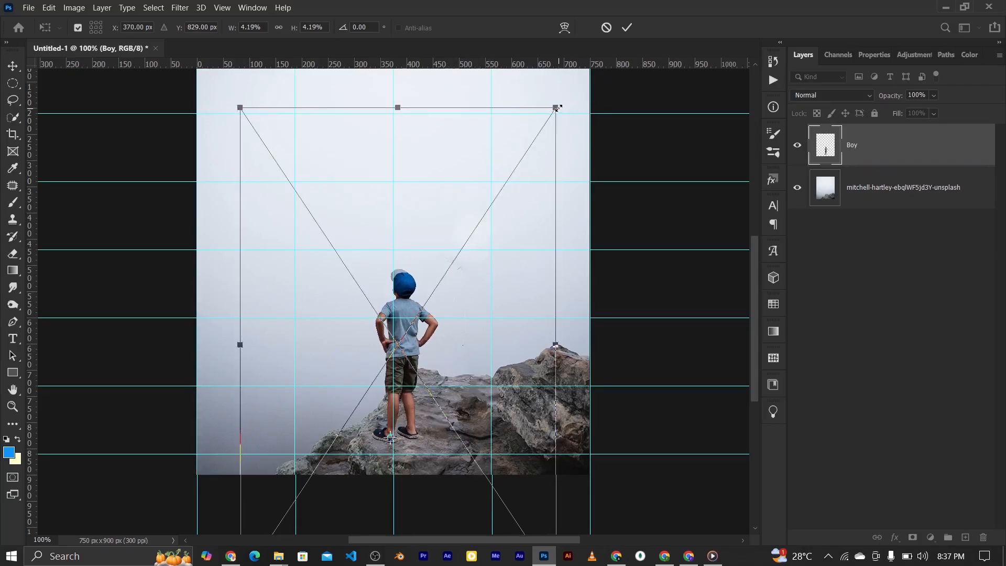
pyautogui.click(628, 29)
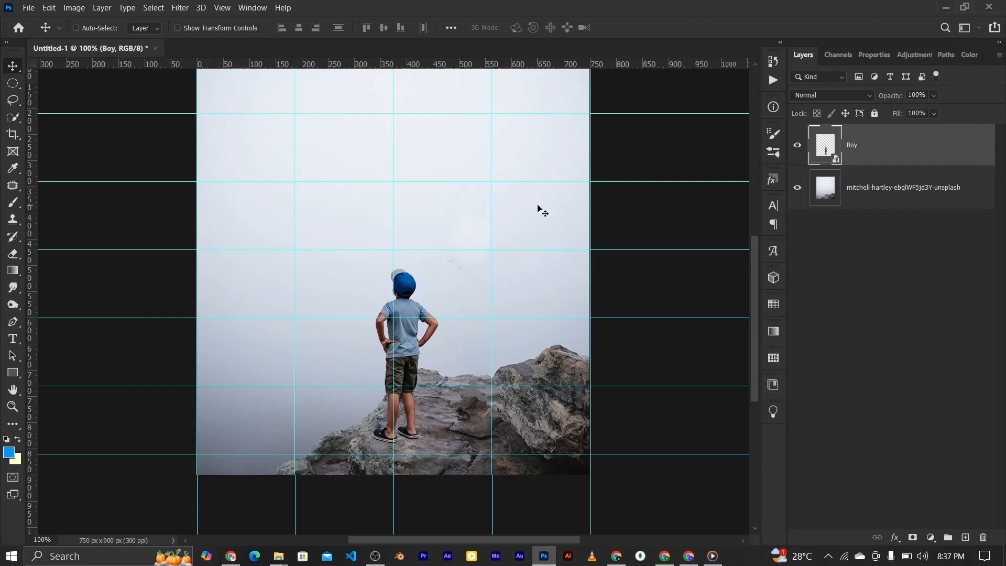
pyautogui.hotkey('ctrl', '0')
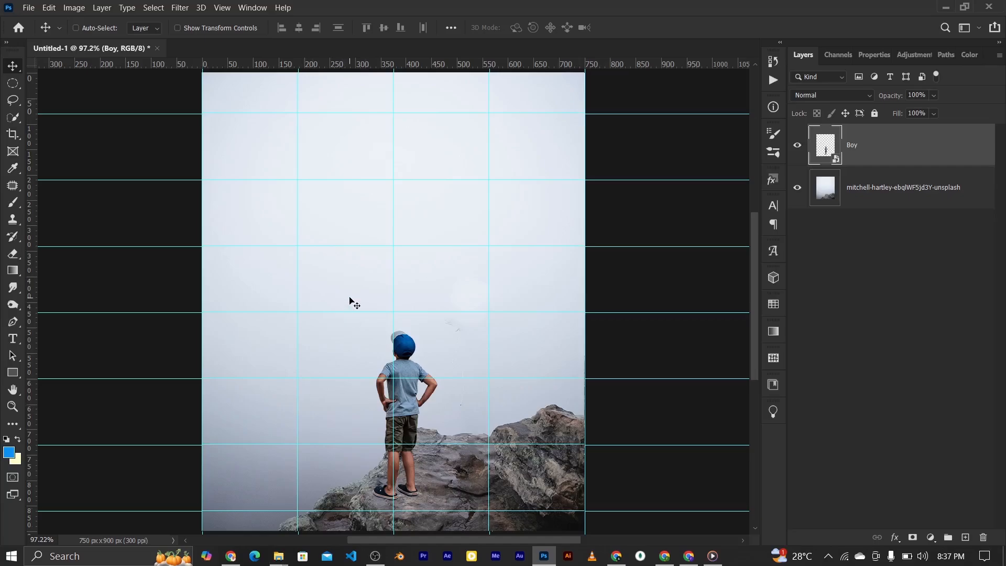
# Step: Switch to File Explorer, preview Wolf.jpg in the Upload folder and open it in Photoshop
pyautogui.moveTo(279, 555)
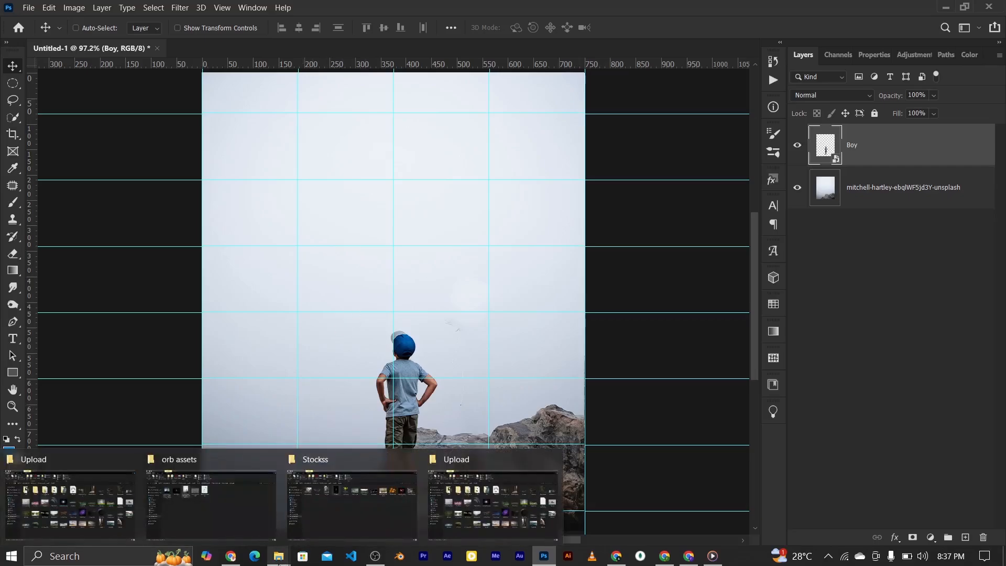
pyautogui.click(492, 500)
pyautogui.doubleClick(898, 423)
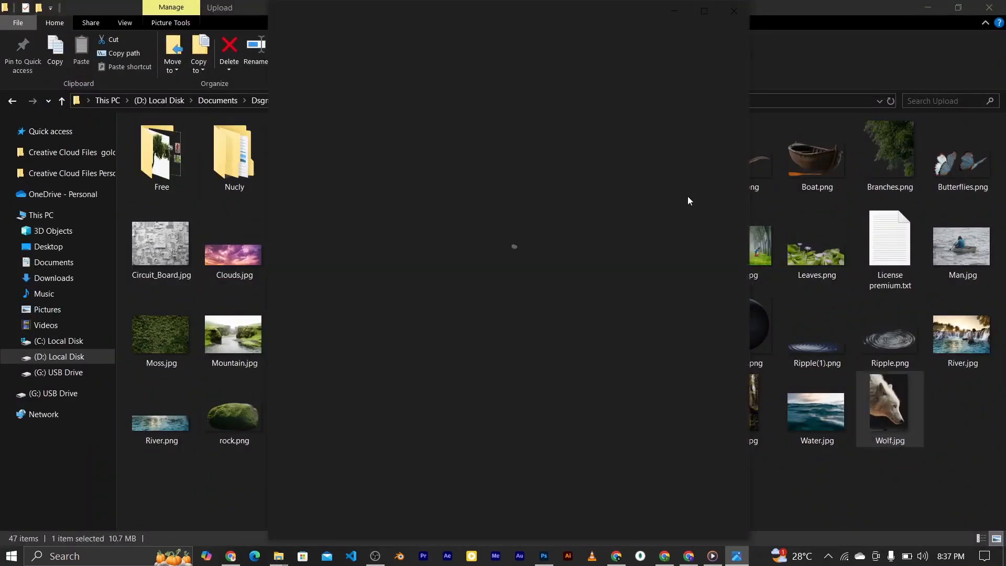
pyautogui.click(733, 15)
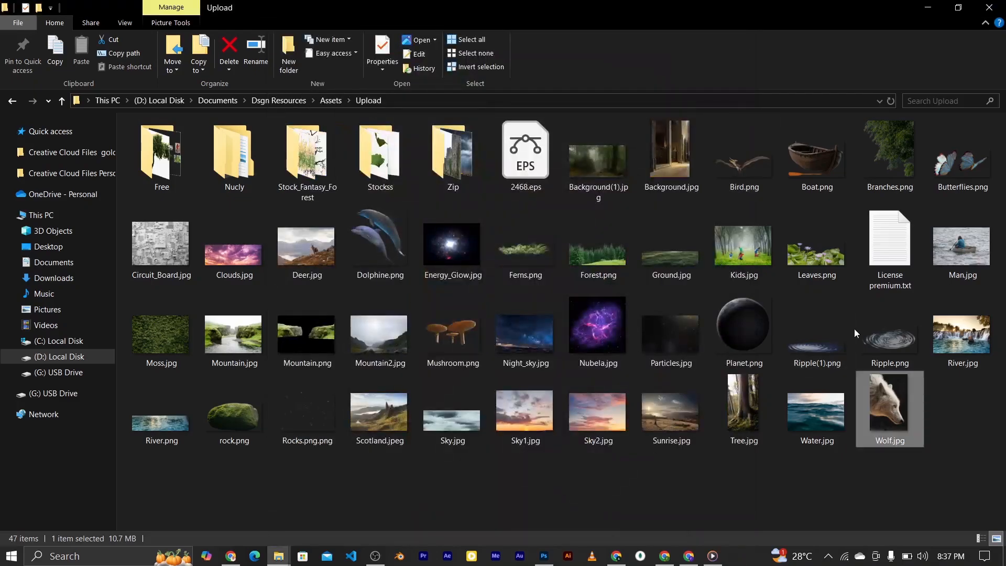
pyautogui.click(946, 427)
pyautogui.click(892, 421)
pyautogui.rightClick(890, 416)
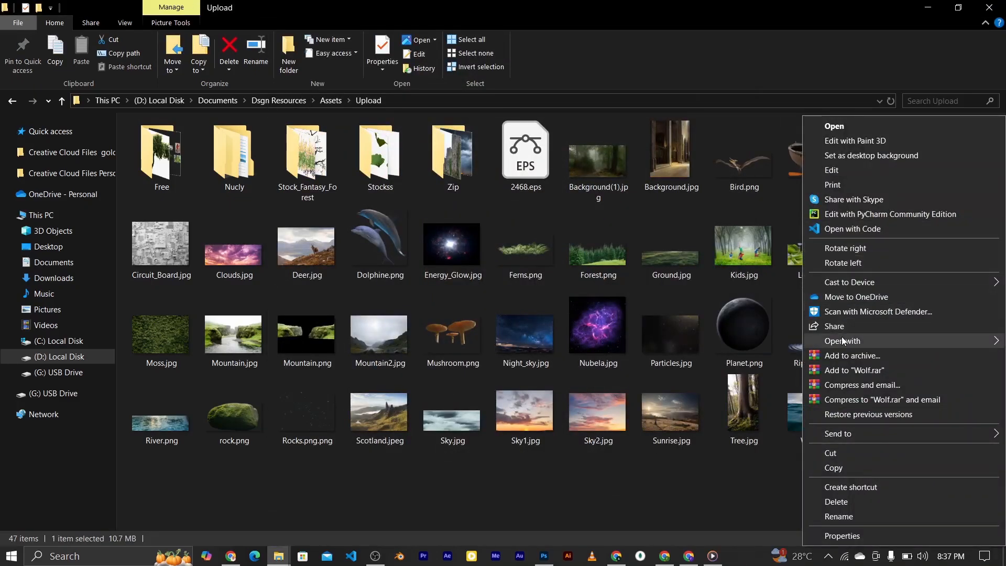
pyautogui.moveTo(832, 341)
pyautogui.click(684, 359)
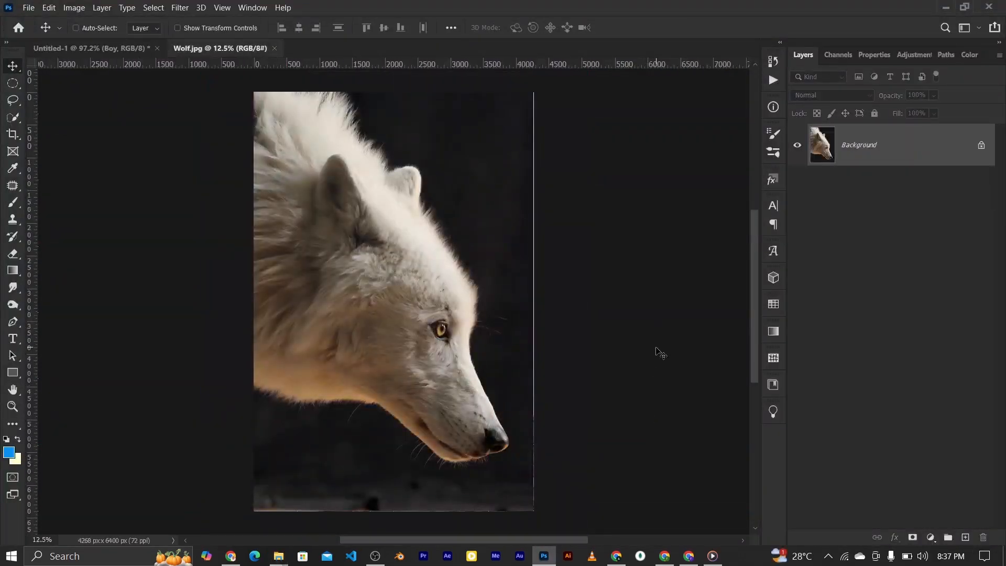
# Step: Duplicate the wolf's Background layer, hide the original and select the wolf on the copy with Select Subject
pyautogui.hotkey('ctrl', 'j')
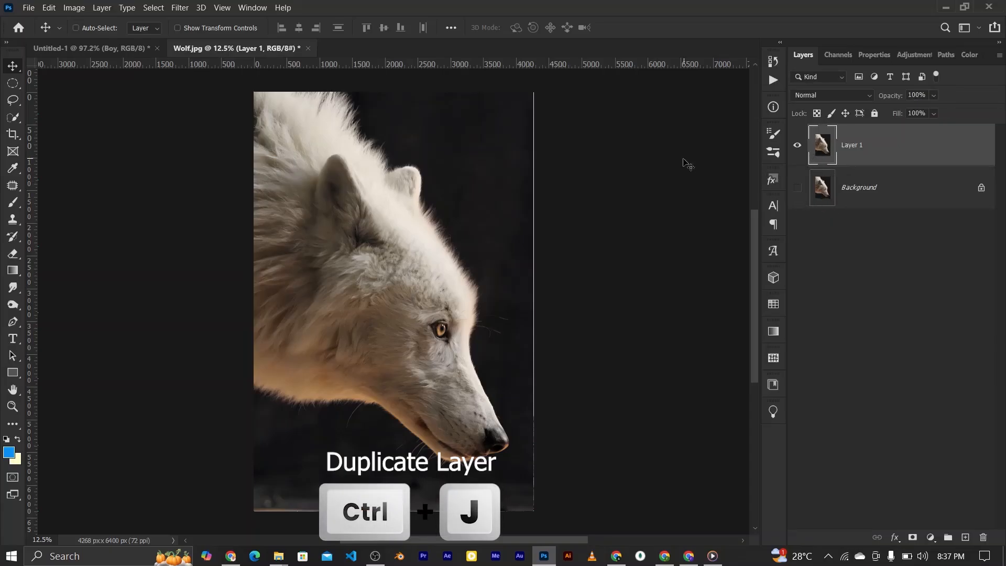
pyautogui.click(153, 7)
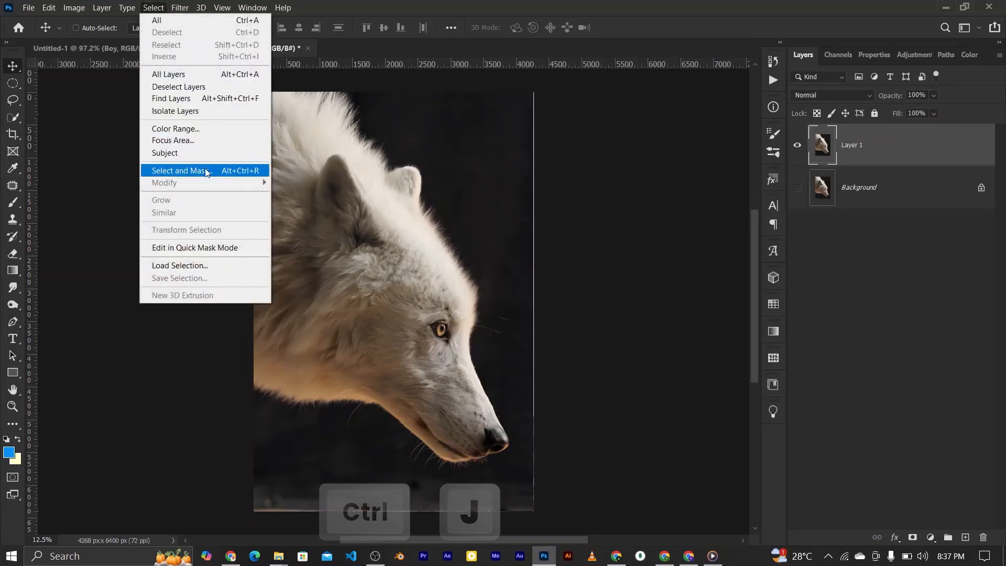
pyautogui.click(192, 152)
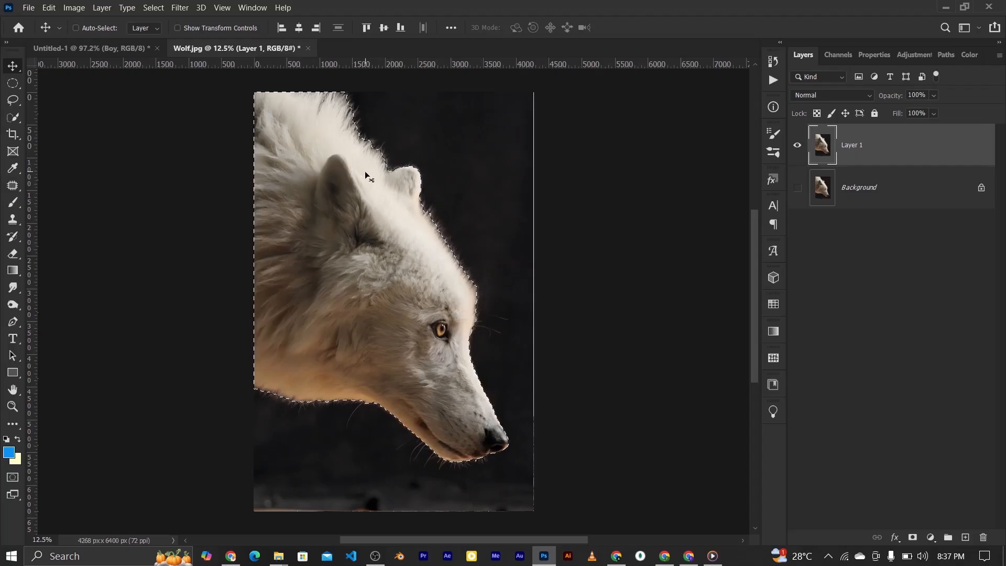
# Step: With the Quick Selection tool active, examine the wolf selection's edge closely along the neck fur, ear and forehead
pyautogui.click(13, 117)
pyautogui.scroll(2, 360, 171)
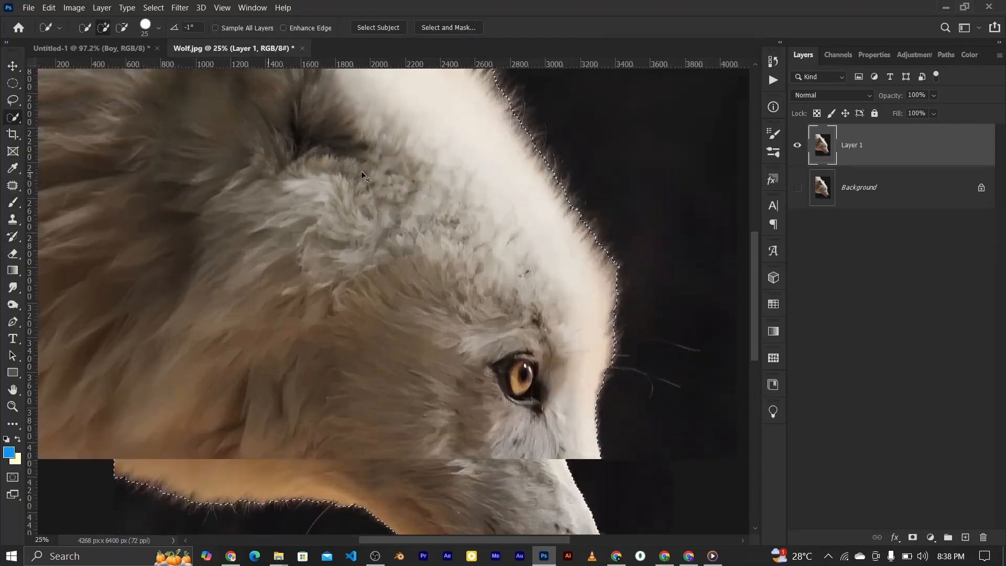
pyautogui.scroll(1, 360, 170)
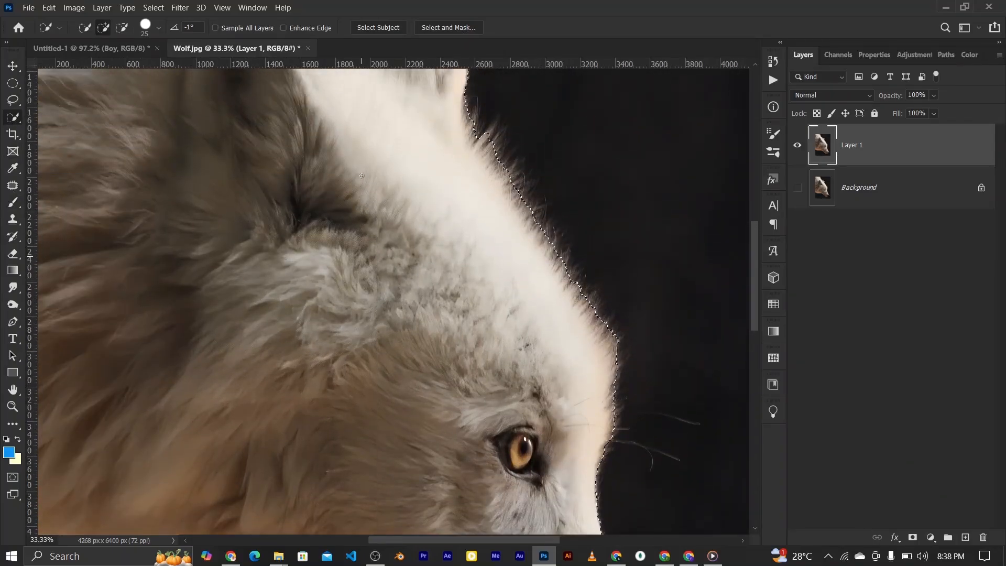
pyautogui.scroll(3, 361, 175)
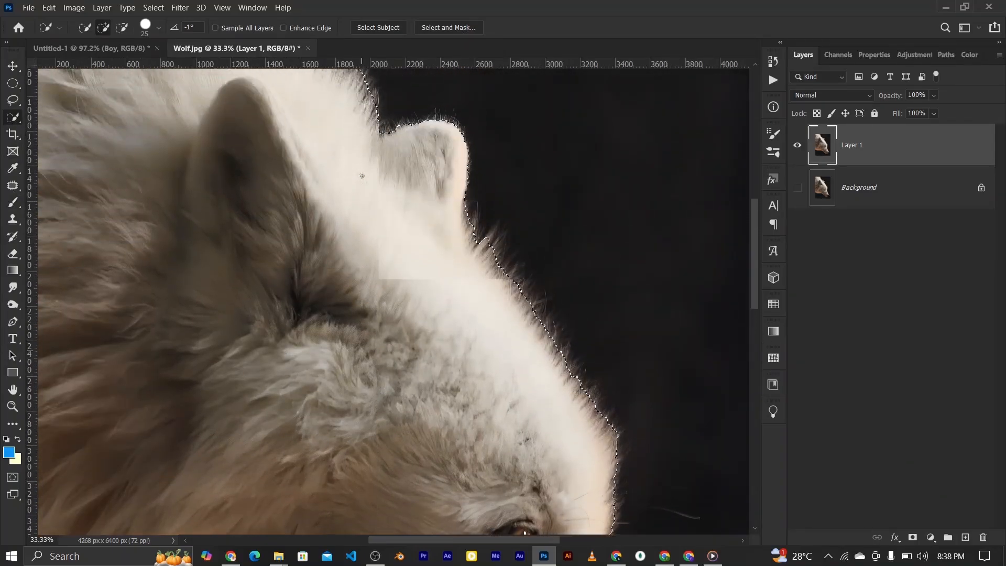
pyautogui.scroll(3, 362, 175)
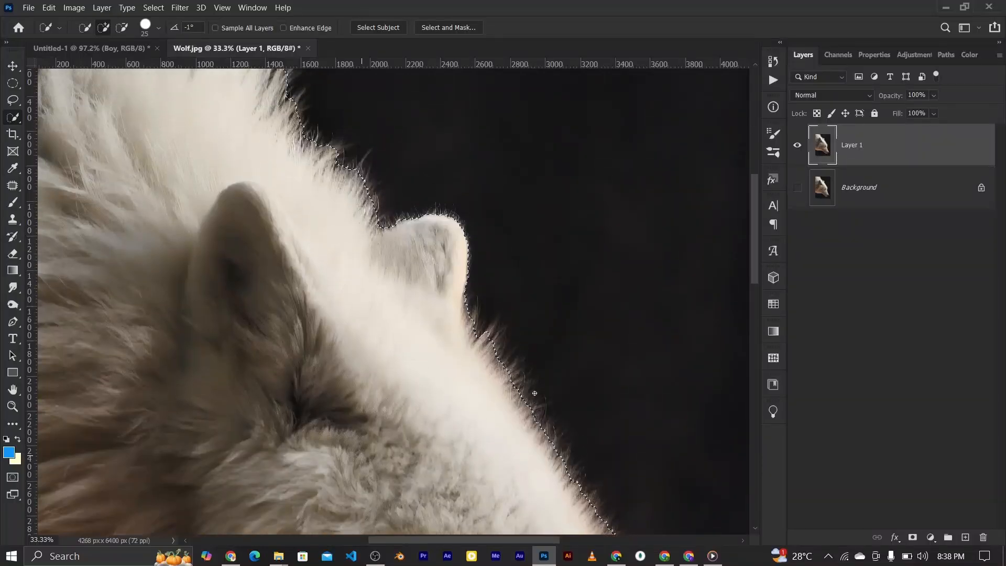
pyautogui.scroll(3, 534, 393)
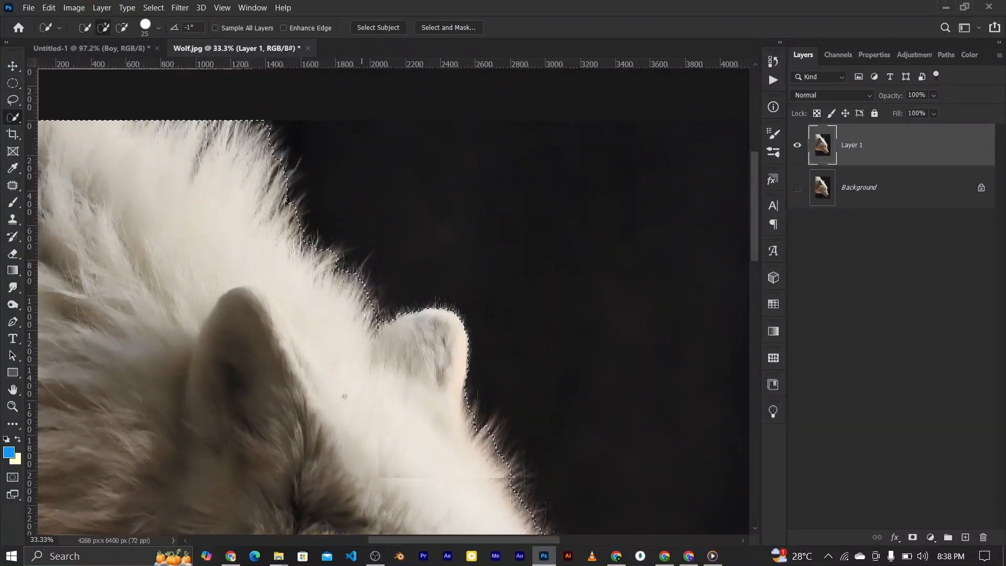
pyautogui.scroll(3, 344, 396)
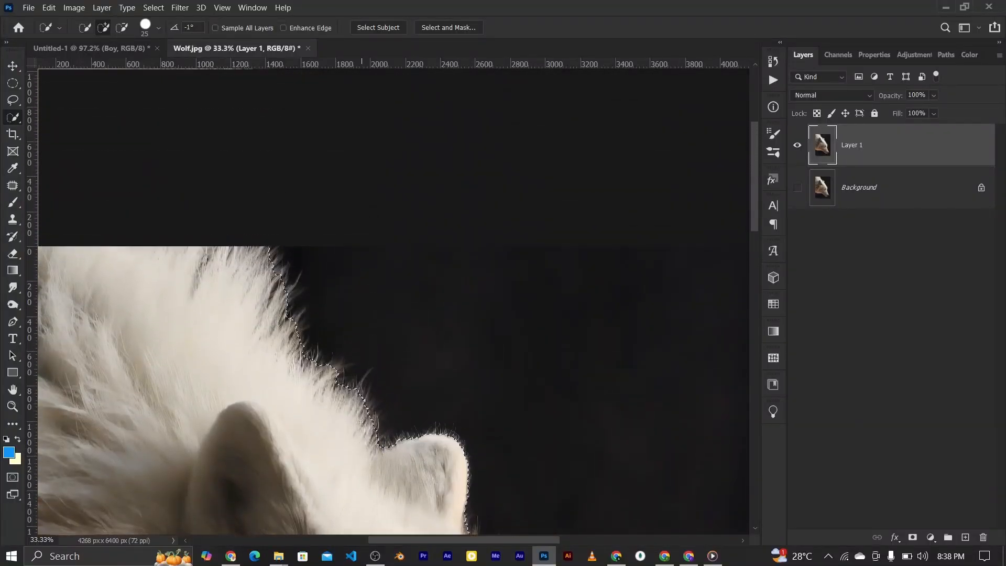
pyautogui.scroll(5, 360, 422)
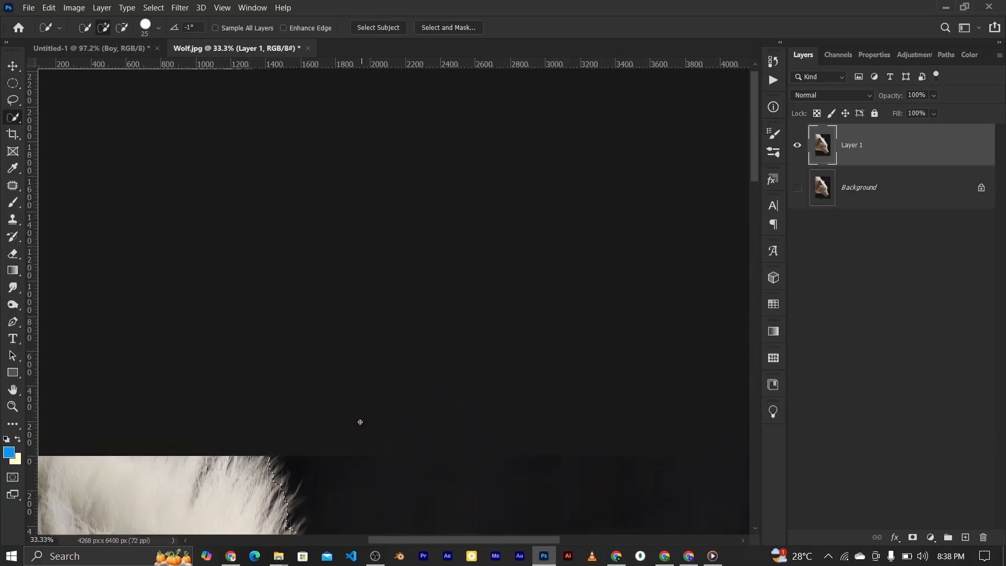
pyautogui.scroll(1, 360, 422)
pyautogui.scroll(-2, 398, 453)
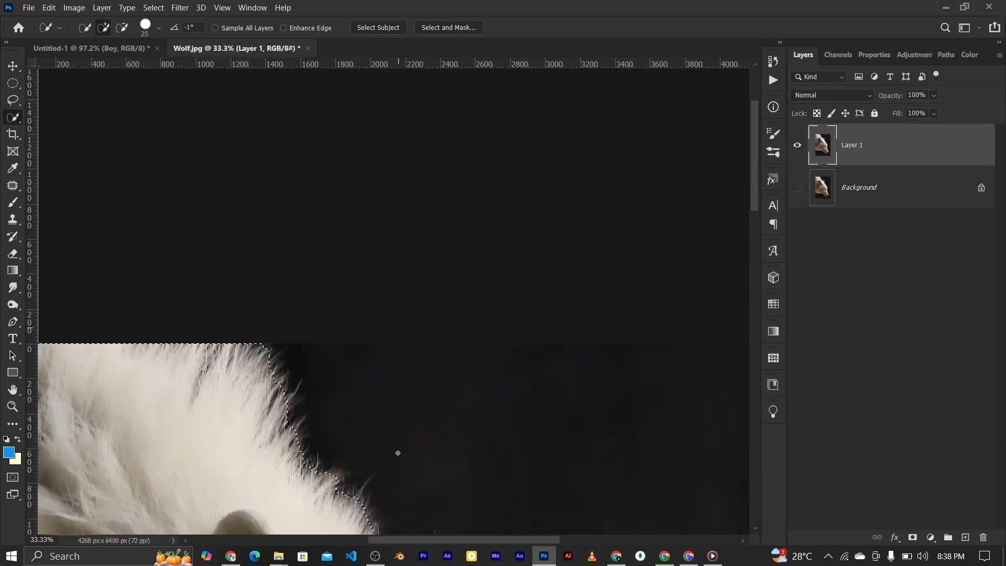
pyautogui.scroll(-4, 397, 452)
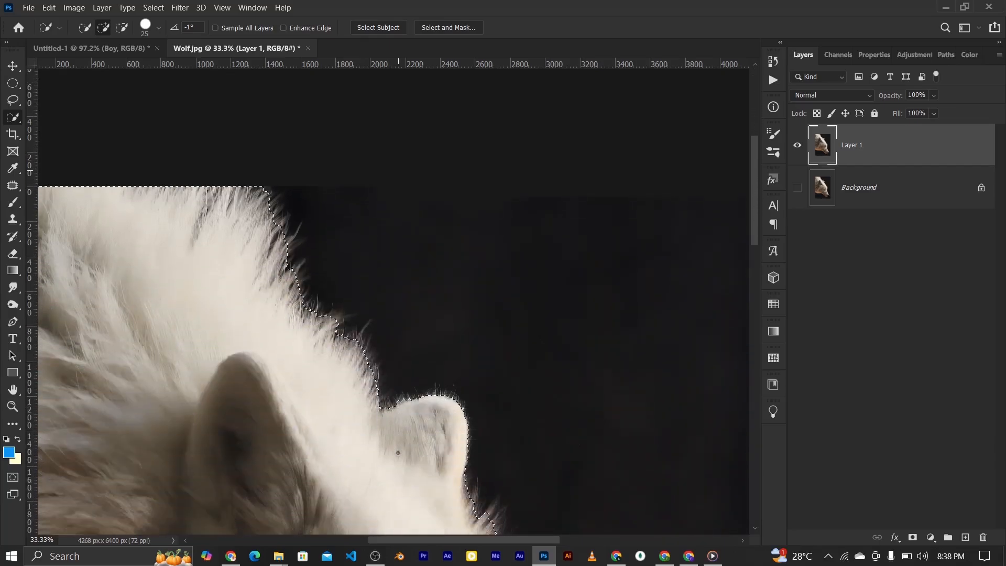
pyautogui.scroll(-1, 398, 453)
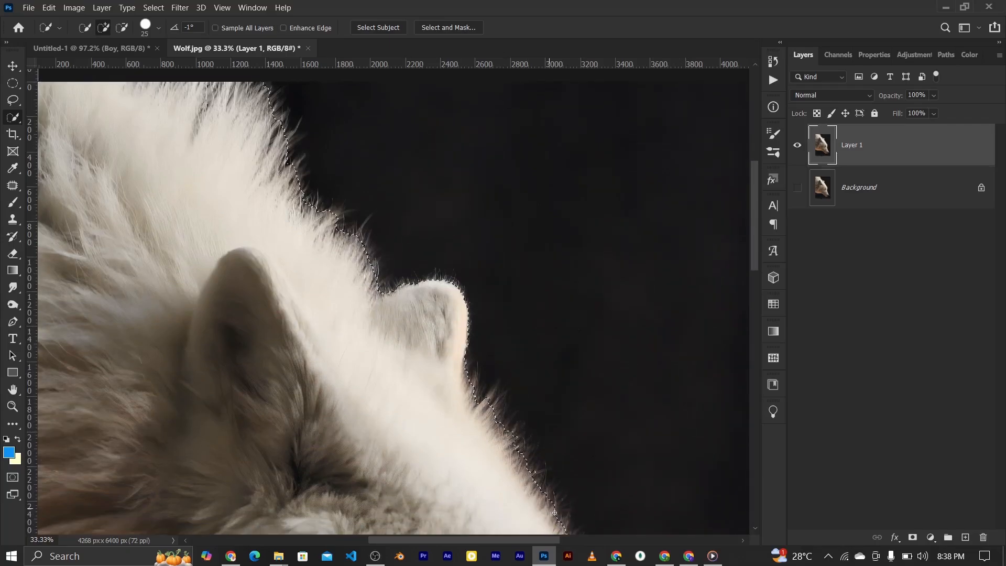
pyautogui.scroll(-3, 554, 512)
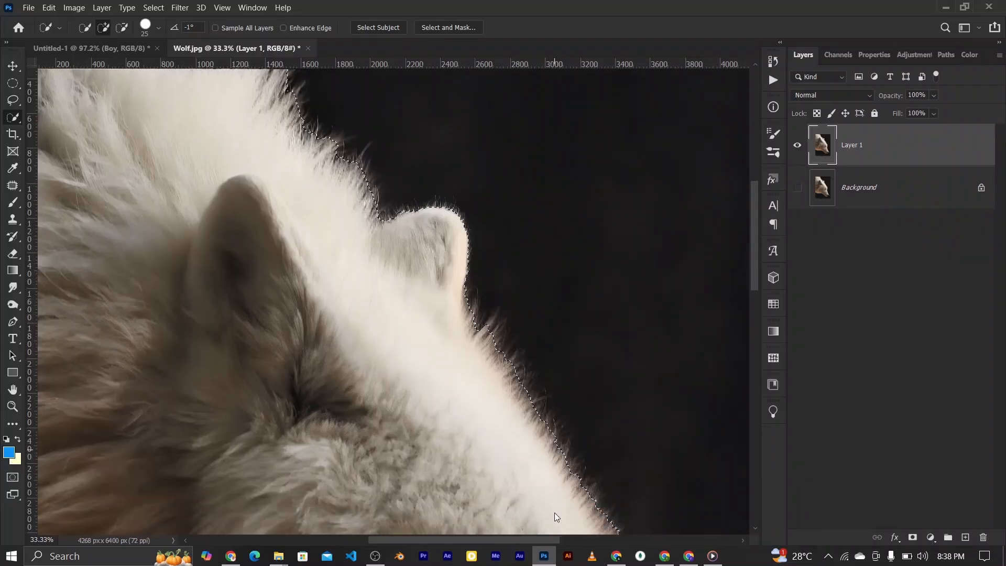
pyautogui.scroll(-3, 555, 516)
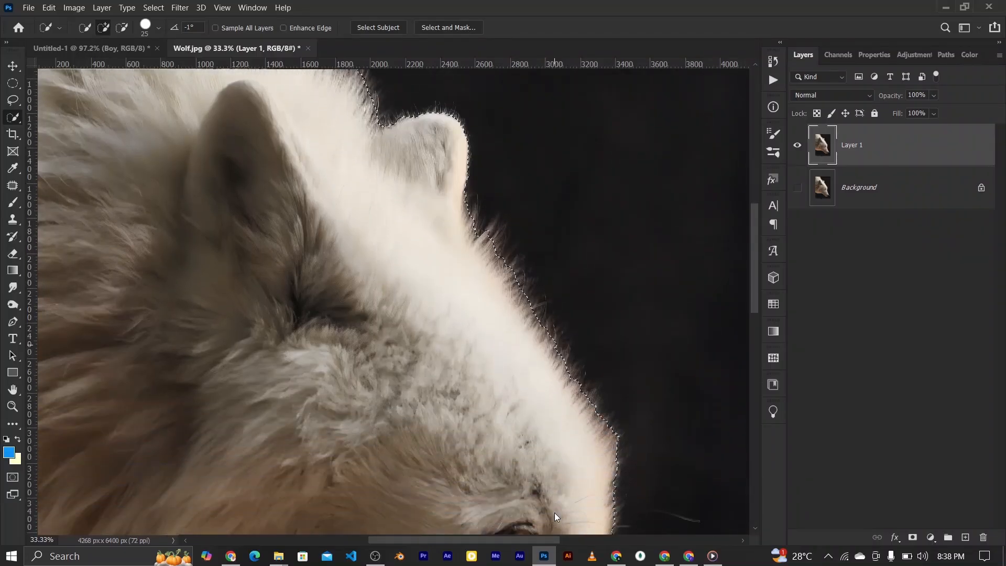
pyautogui.scroll(-1, 554, 512)
pyautogui.scroll(-2, 554, 512)
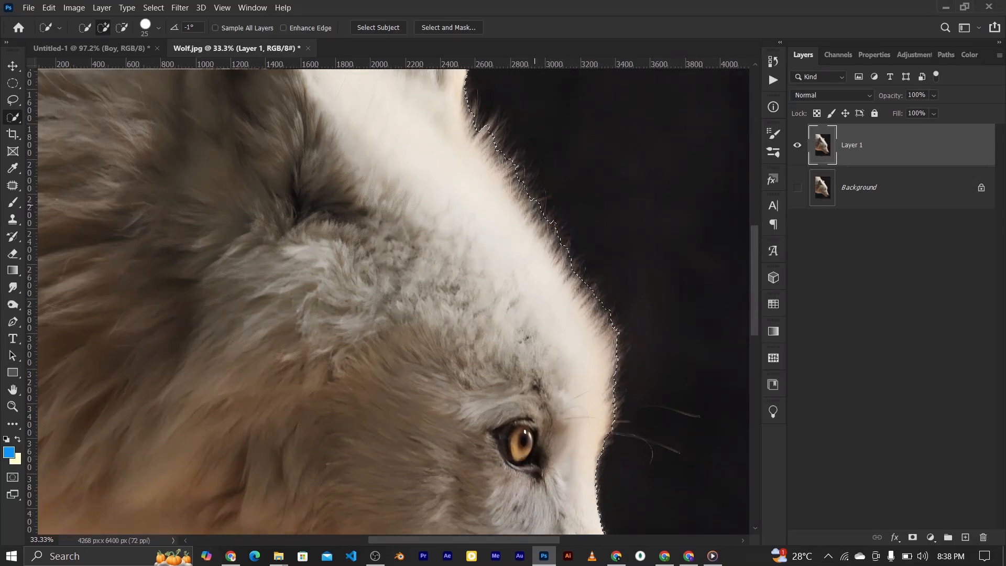
# Step: Add the fur edge below the wolf's far ear to the selection and turn the selection into a layer mask
pyautogui.moveTo(524, 187); pyautogui.dragTo(513, 168)
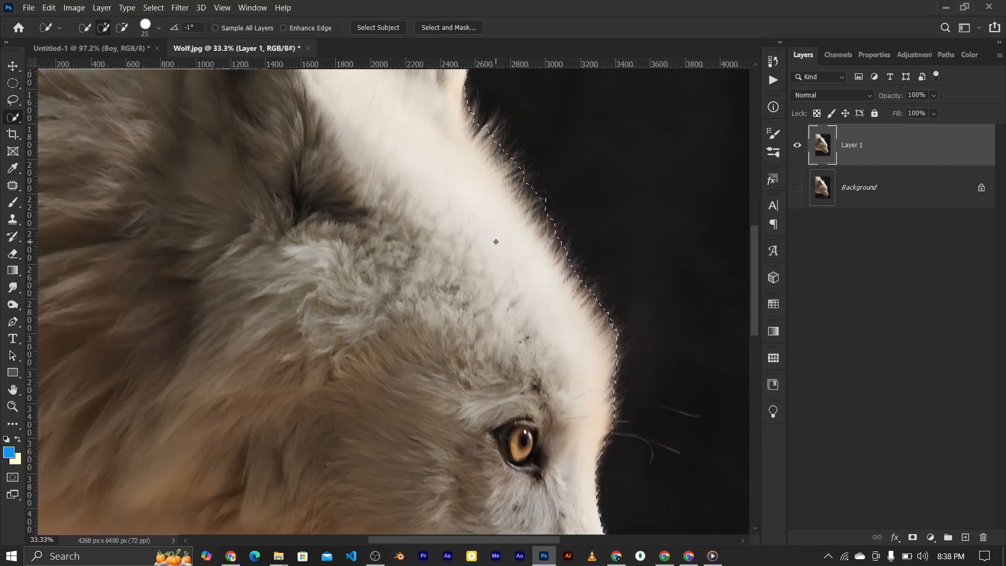
pyautogui.scroll(-5, 495, 241)
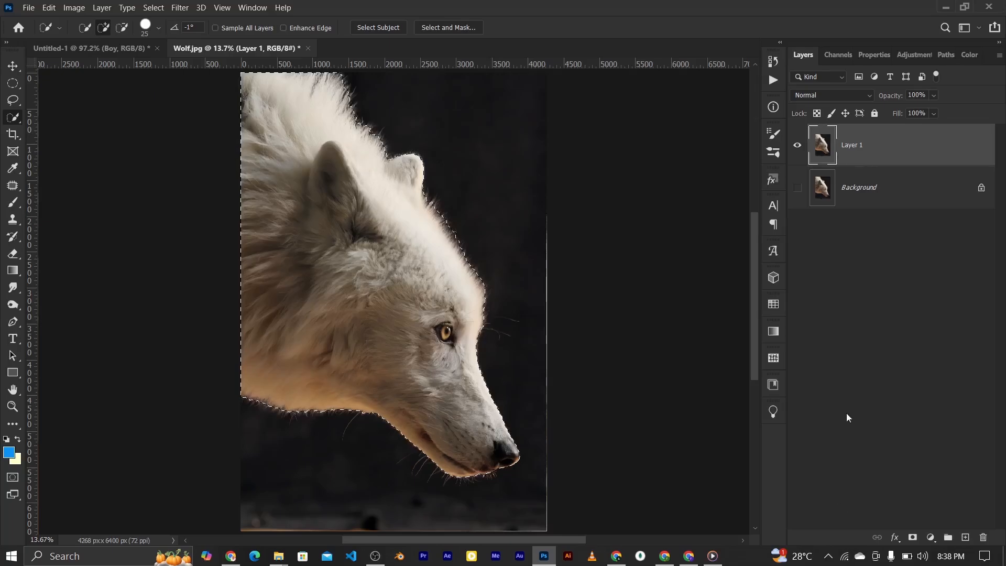
pyautogui.click(912, 537)
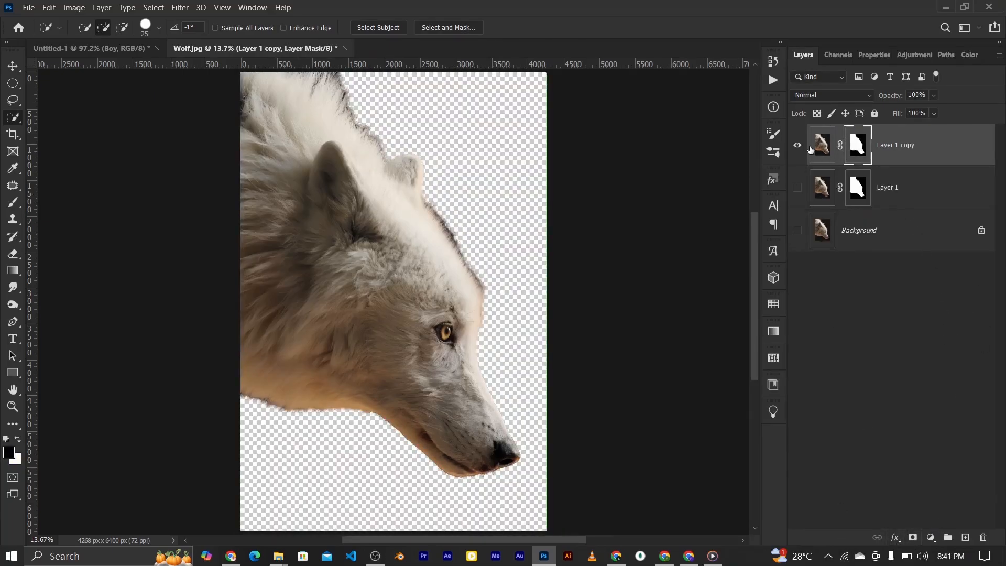
# Step: Convert the masked Layer 1 copy to a smart object and copy it into the Untitled-1 document above the boy
pyautogui.rightClick(900, 149)
pyautogui.click(885, 169)
pyautogui.hotkey('ctrl', 'c')
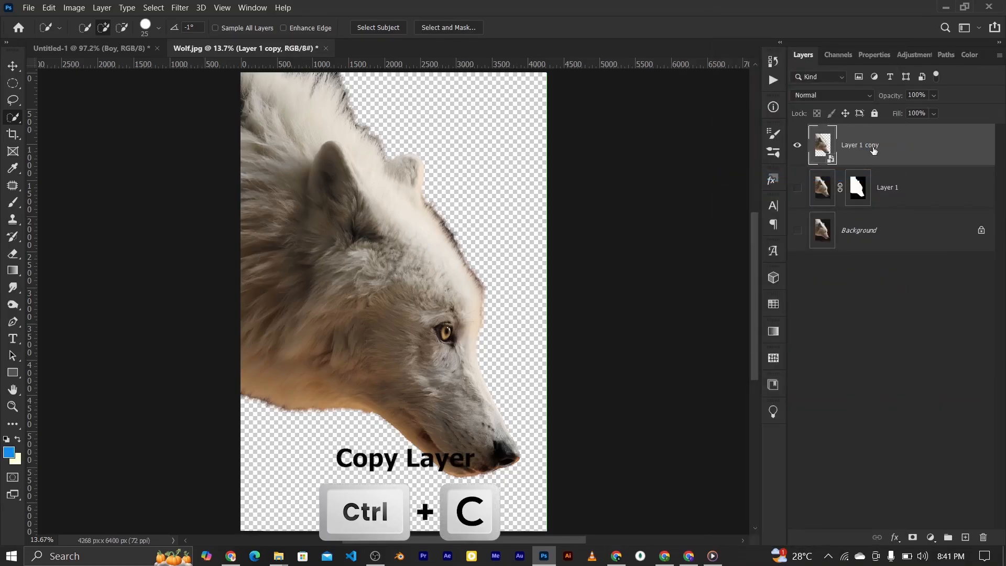
pyautogui.click(43, 46)
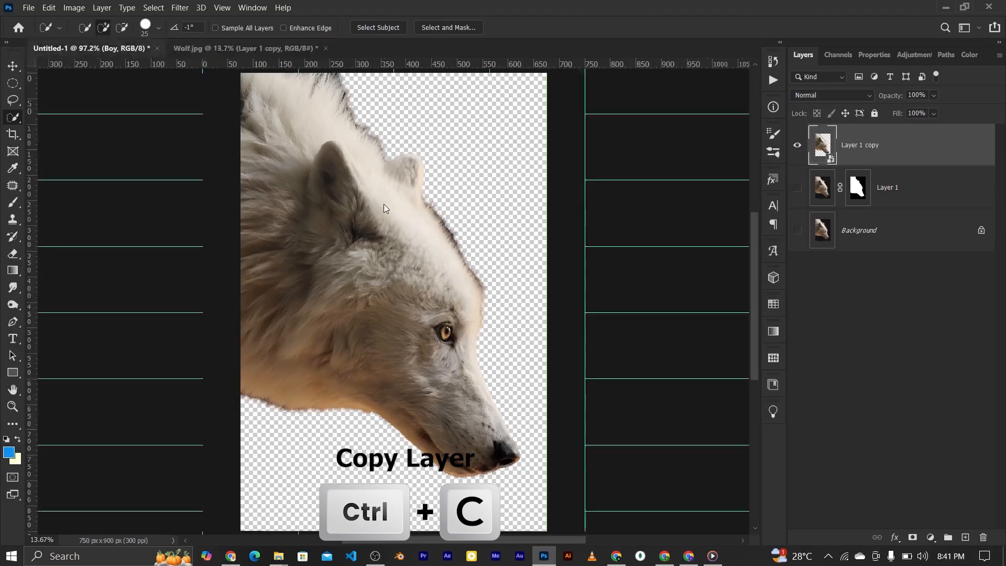
pyautogui.hotkey('ctrl', 'v')
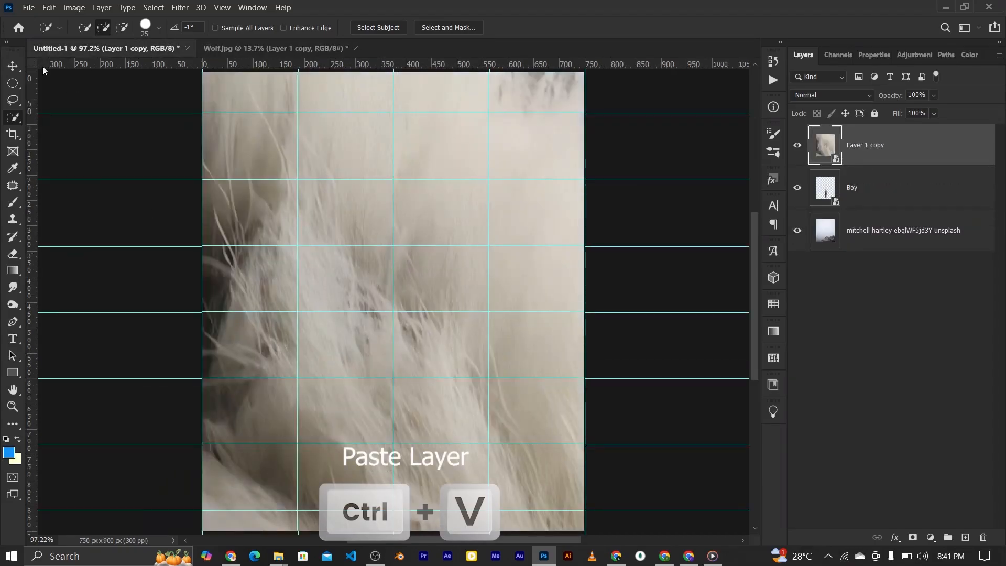
# Step: Scale the pasted wolf to 4.40% and place it so its face and eye enter from the canvas's left edge
pyautogui.press('v')
pyautogui.hotkey('ctrl', '-')
pyautogui.hotkey('ctrl', '-')
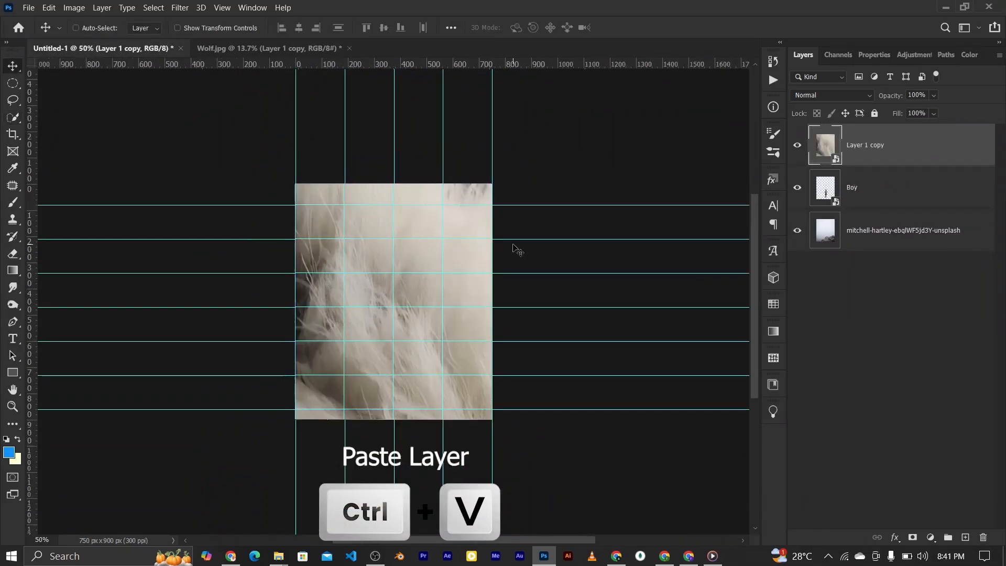
pyautogui.hotkey('ctrl', 't')
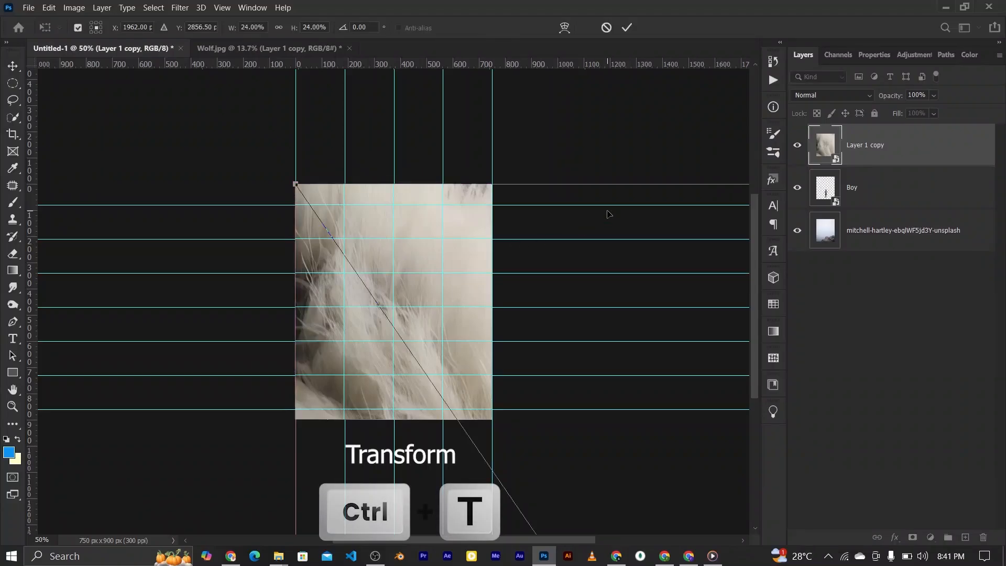
pyautogui.hotkey('ctrl', '-')
pyautogui.hotkey('ctrl', '-')
pyautogui.hotkey('ctrl', '-')
pyautogui.hotkey('ctrl', '-')
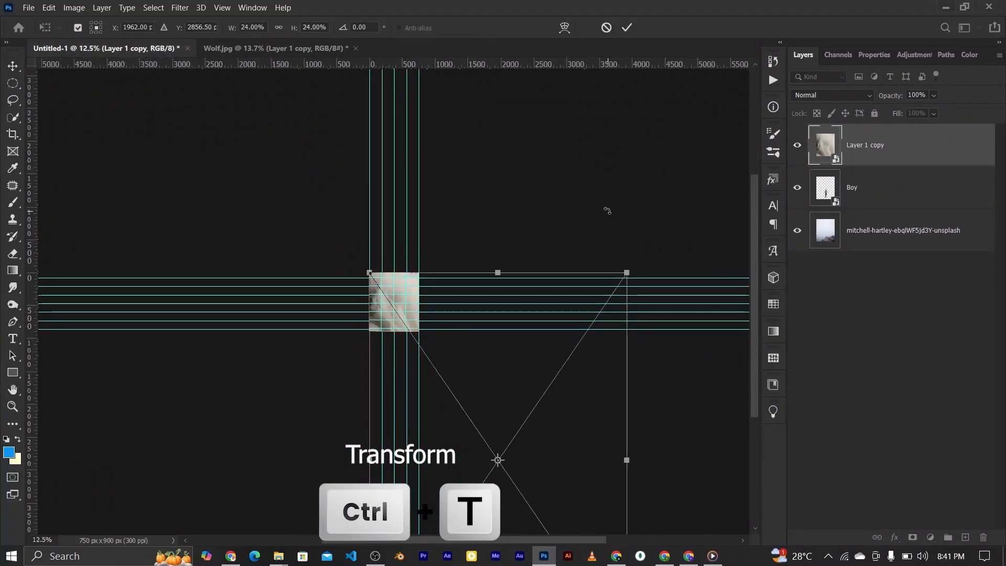
pyautogui.scroll(-5, 627, 259)
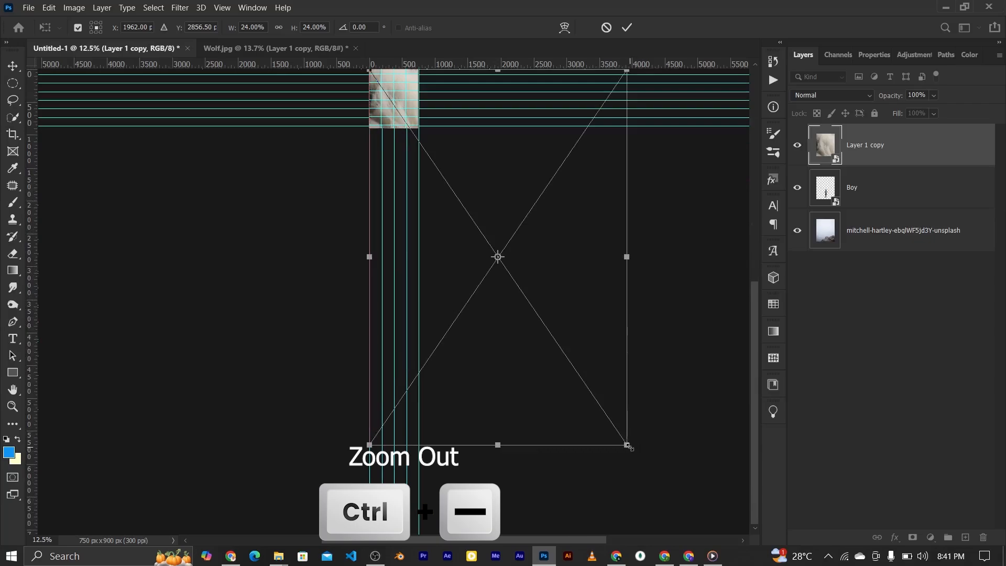
pyautogui.moveTo(628, 445); pyautogui.dragTo(492, 312)
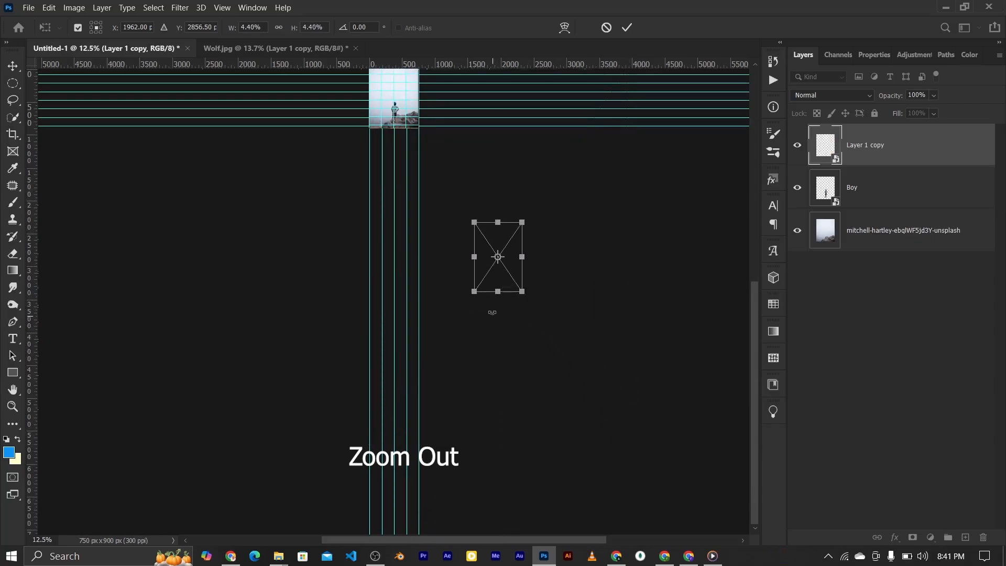
pyautogui.moveTo(494, 276); pyautogui.dragTo(354, 115)
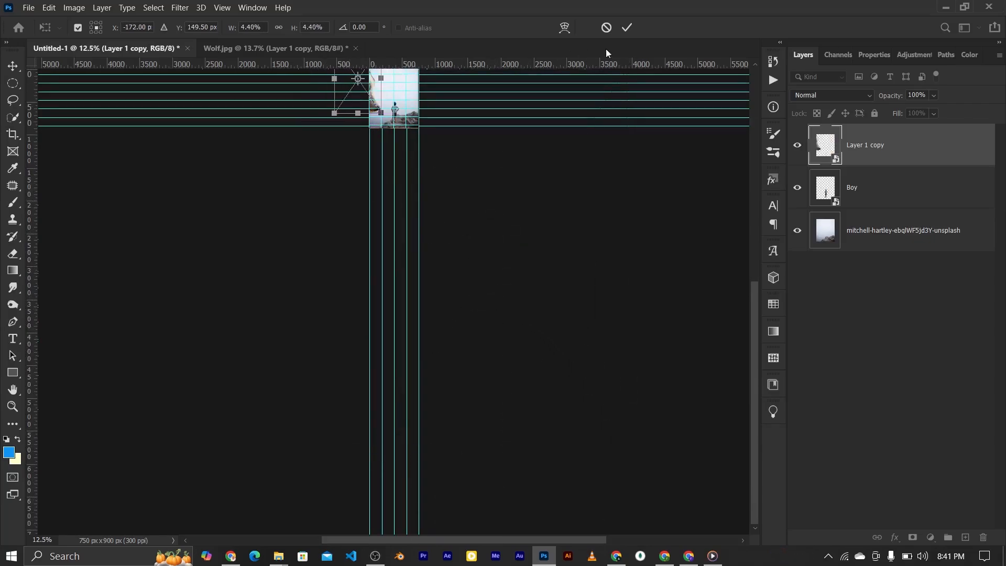
pyautogui.click(627, 27)
pyautogui.hotkey('ctrl', '0')
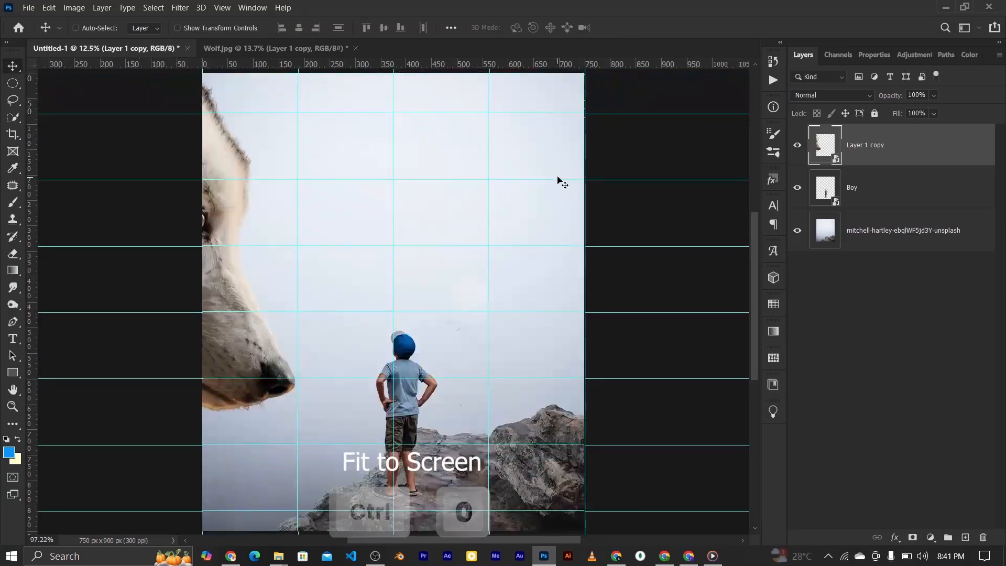
pyautogui.moveTo(271, 341); pyautogui.dragTo(278, 304)
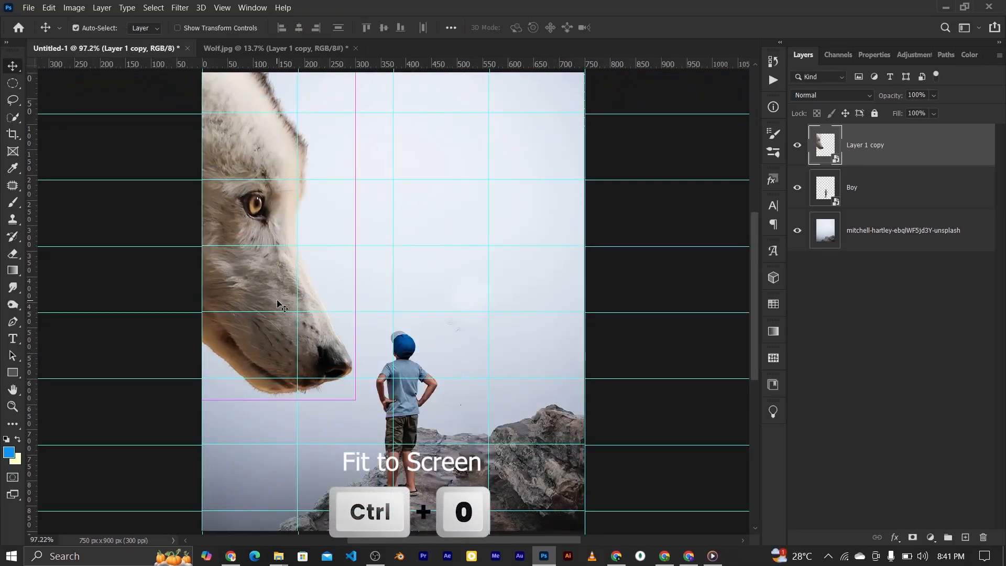
# Step: Scale the wolf down further to 3.69% and shift it so its muzzle sits up and left of the boy's head
pyautogui.hotkey('ctrl', '-')
pyautogui.hotkey('ctrl', '-')
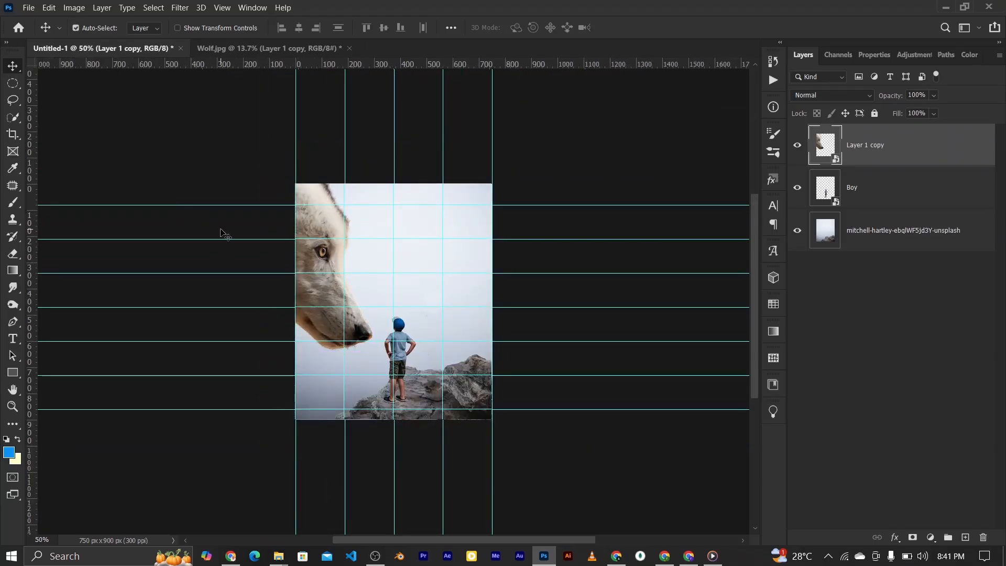
pyautogui.hotkey('ctrl', '-')
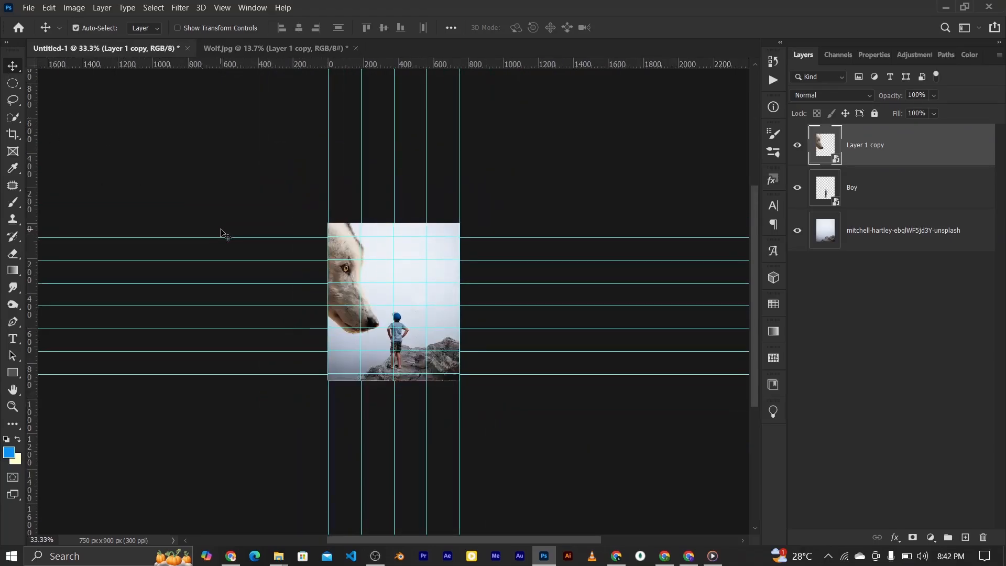
pyautogui.hotkey('ctrl', 't')
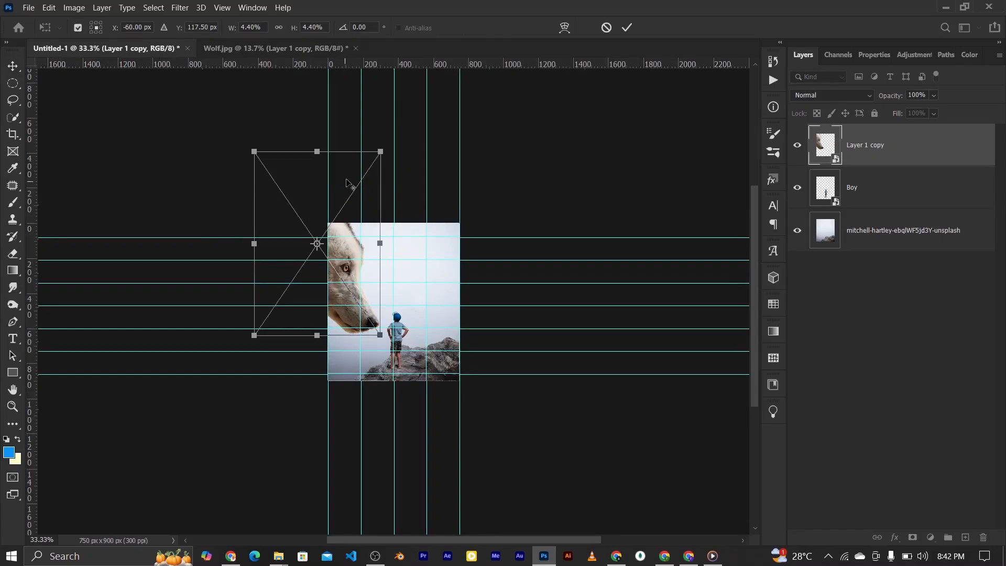
pyautogui.moveTo(383, 145); pyautogui.dragTo(372, 163)
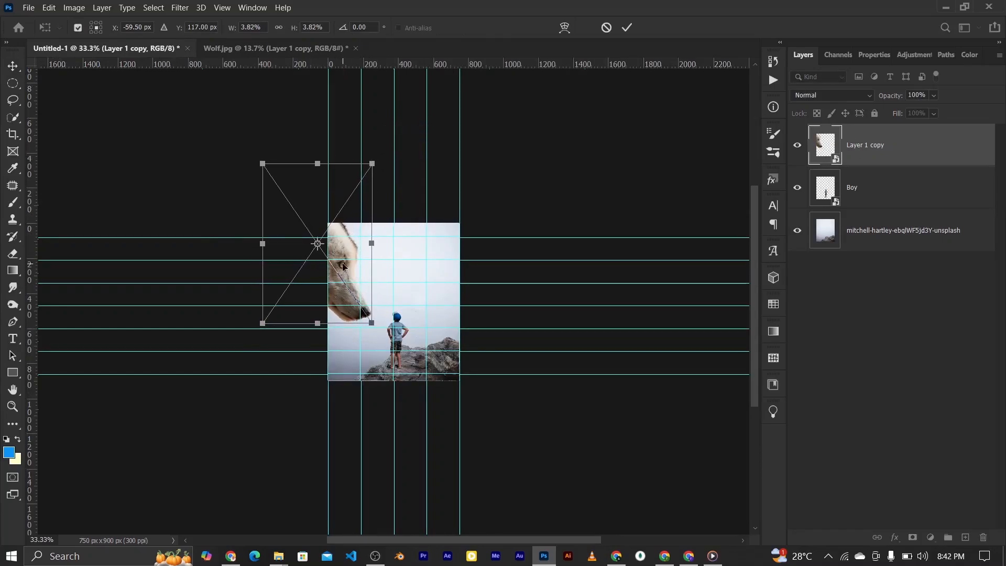
pyautogui.moveTo(341, 260); pyautogui.dragTo(345, 258)
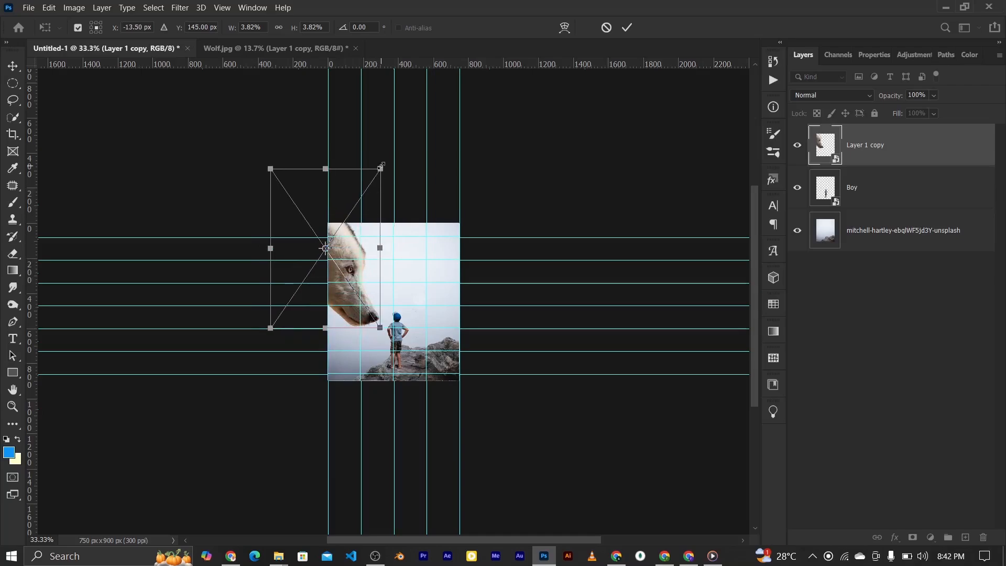
pyautogui.moveTo(381, 168); pyautogui.dragTo(378, 171)
pyautogui.click(625, 29)
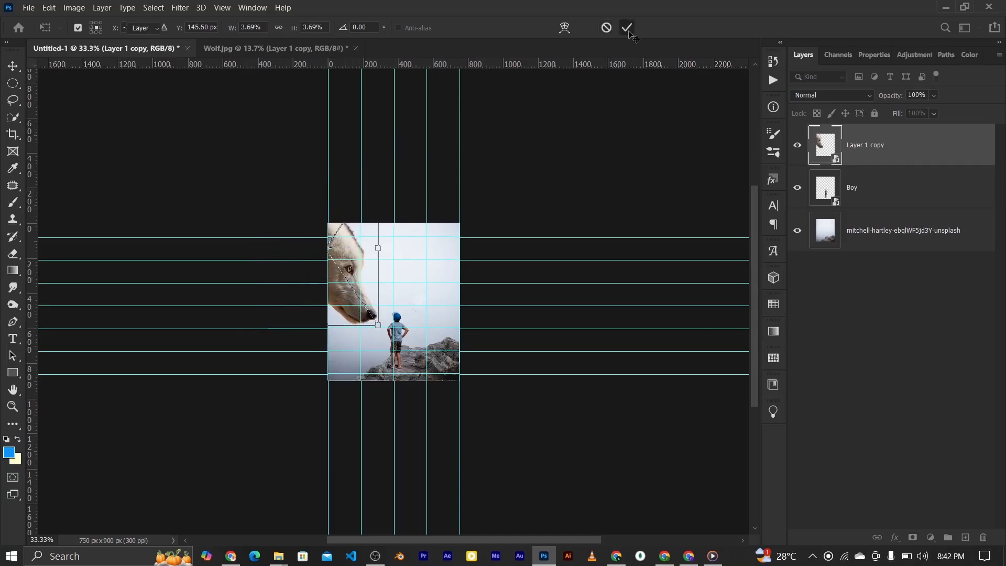
# Step: Move the wolf up to about Y 105.5 px and rotate it 0.84° so it faces down toward the boy
pyautogui.hotkey('ctrl', '0')
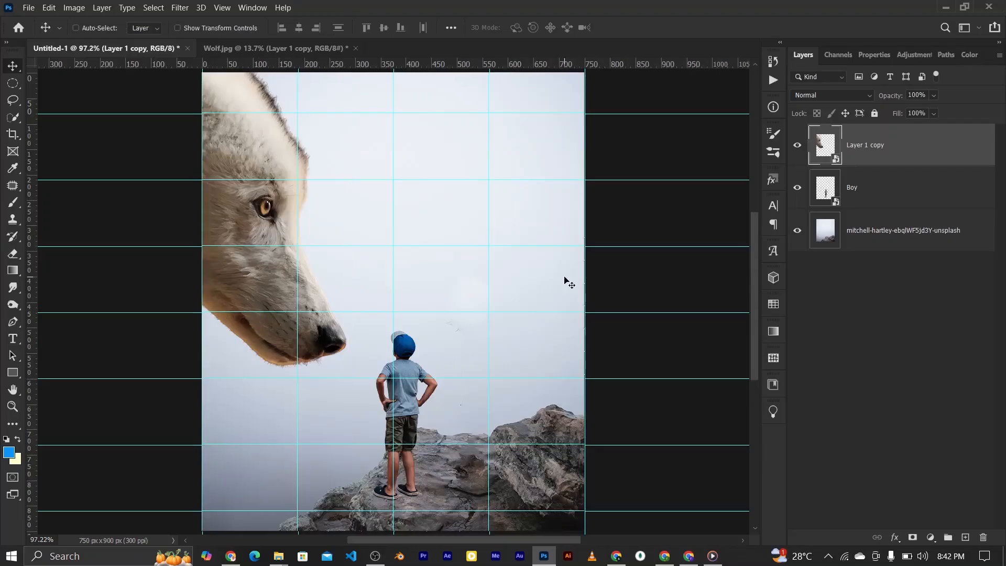
pyautogui.moveTo(260, 209); pyautogui.dragTo(259, 189)
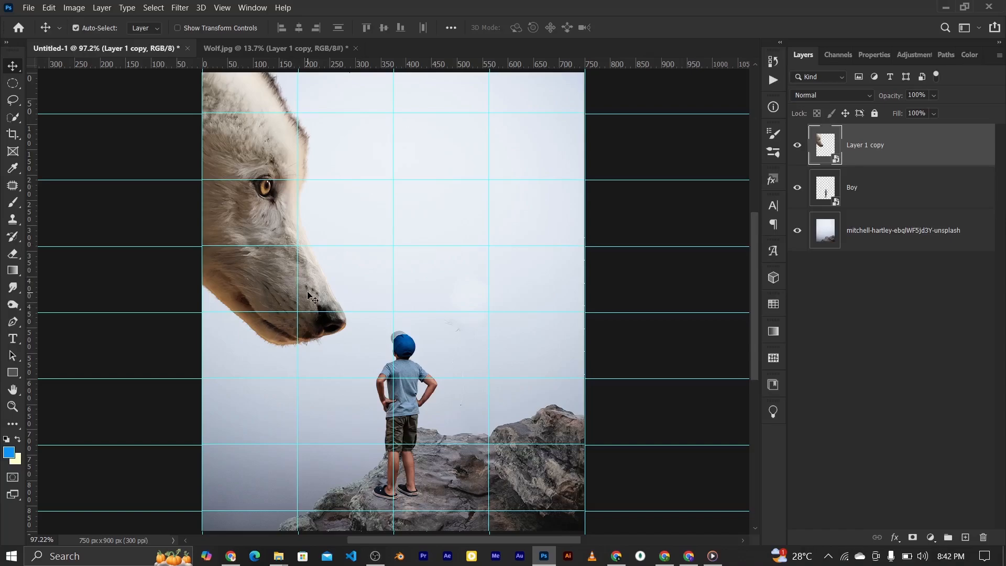
pyautogui.hotkey('ctrl', 't')
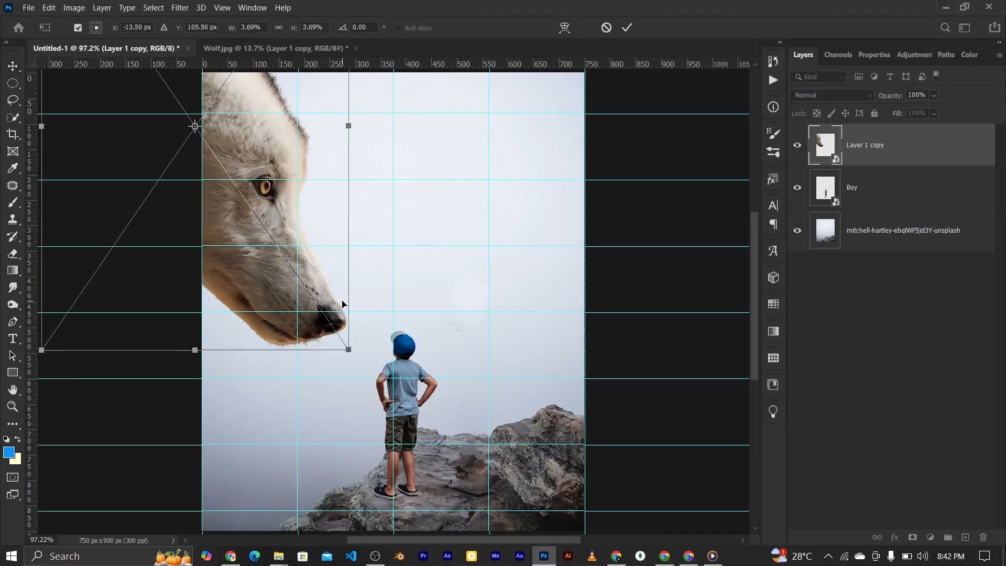
pyautogui.moveTo(370, 348)
pyautogui.mouseDown()
pyautogui.moveTo(378, 333)
pyautogui.moveTo(363, 348)
pyautogui.mouseUp()
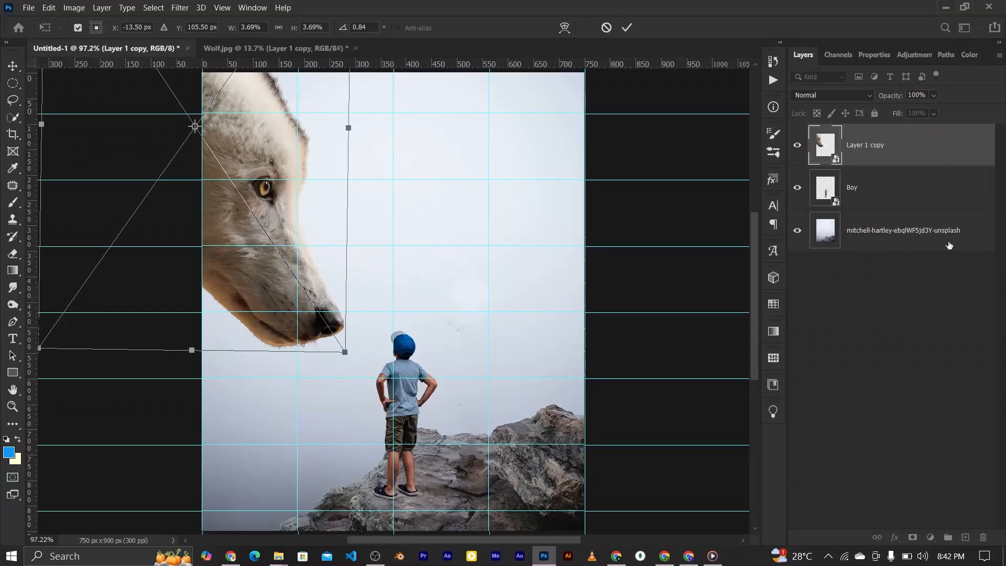
pyautogui.click(631, 27)
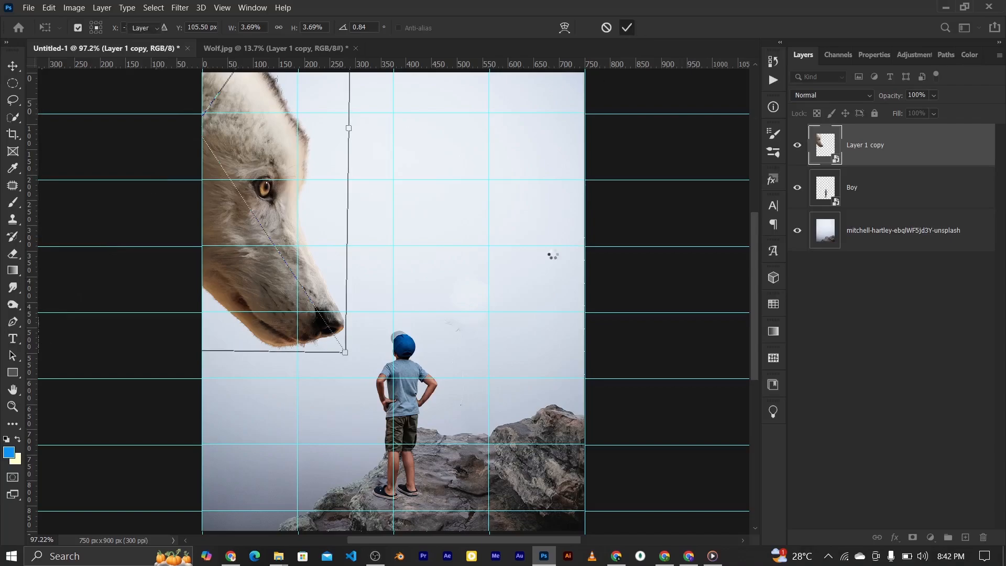
# Step: Move the boy slightly right on the rock, just past the canvas's vertical centre guide
pyautogui.click(888, 195)
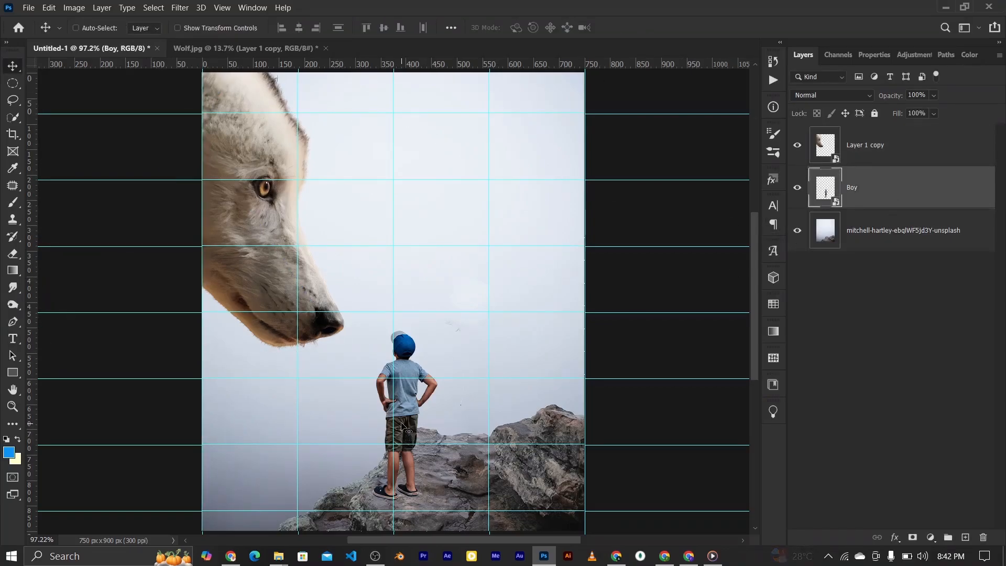
pyautogui.moveTo(405, 429); pyautogui.dragTo(417, 425)
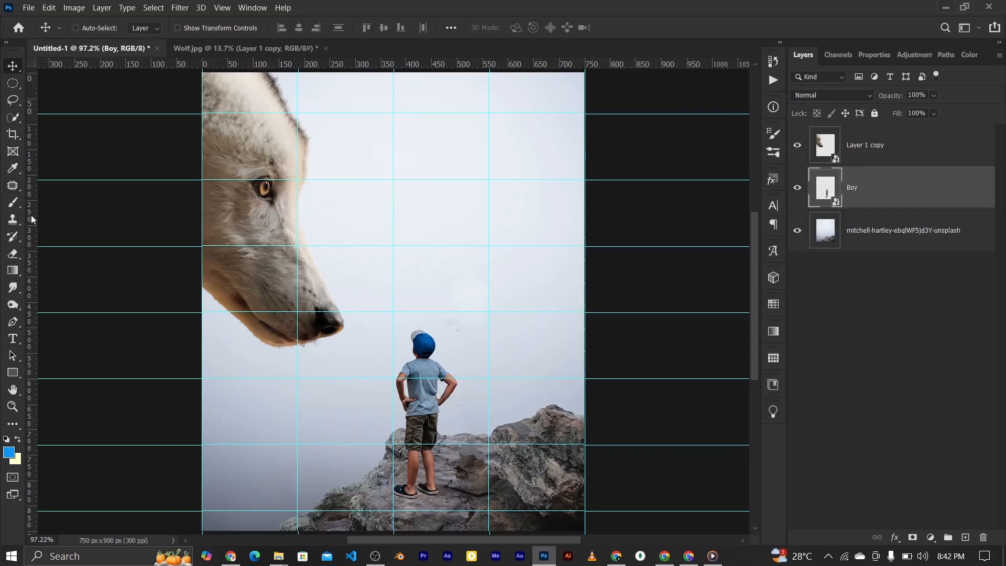
# Step: Draw a Pen line from the wolf's eye to the boy's head to check the sightline, and undo it
pyautogui.click(14, 325)
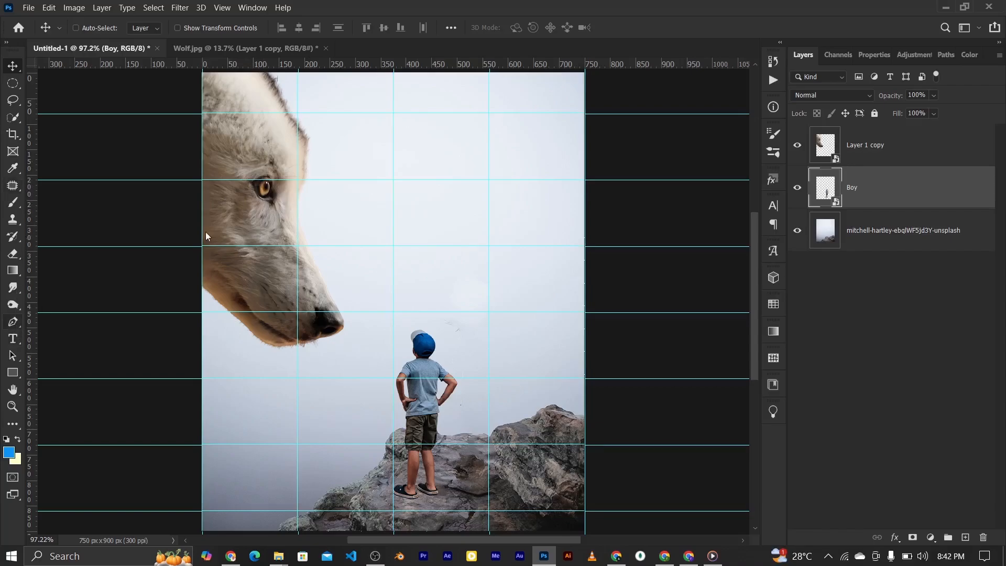
pyautogui.click(265, 187)
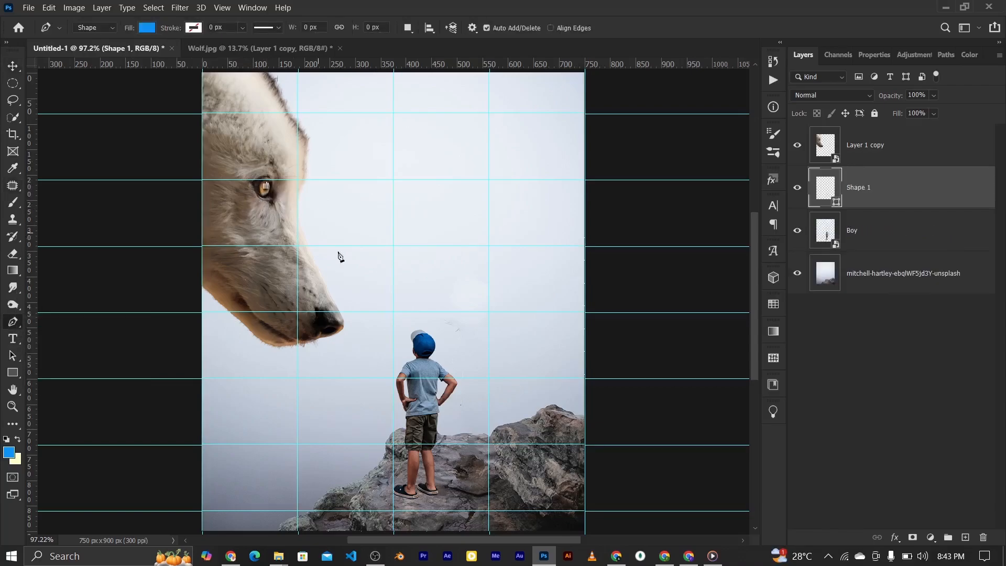
pyautogui.click(423, 345)
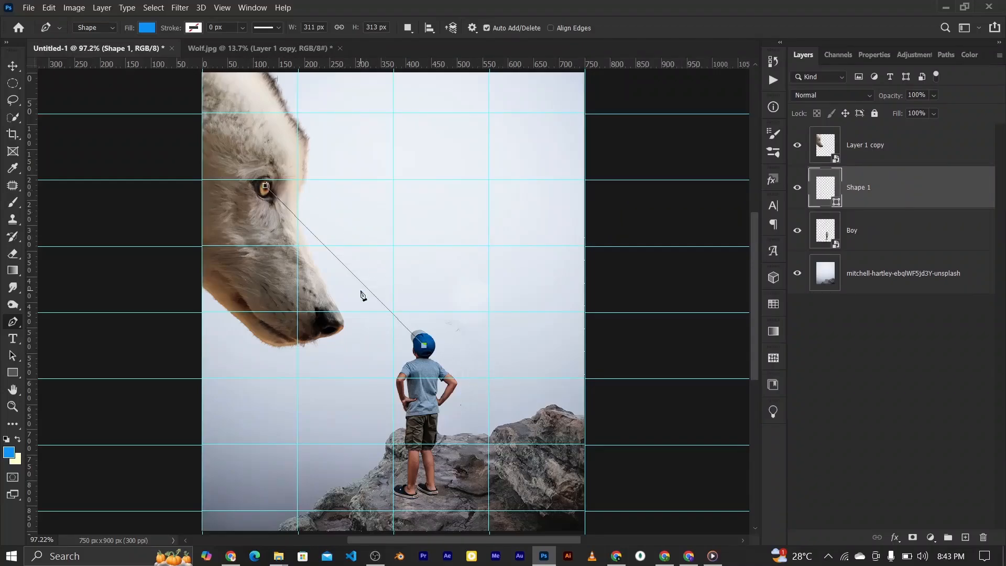
pyautogui.hotkey('ctrl', 'z')
pyautogui.hotkey('ctrl', 'z')
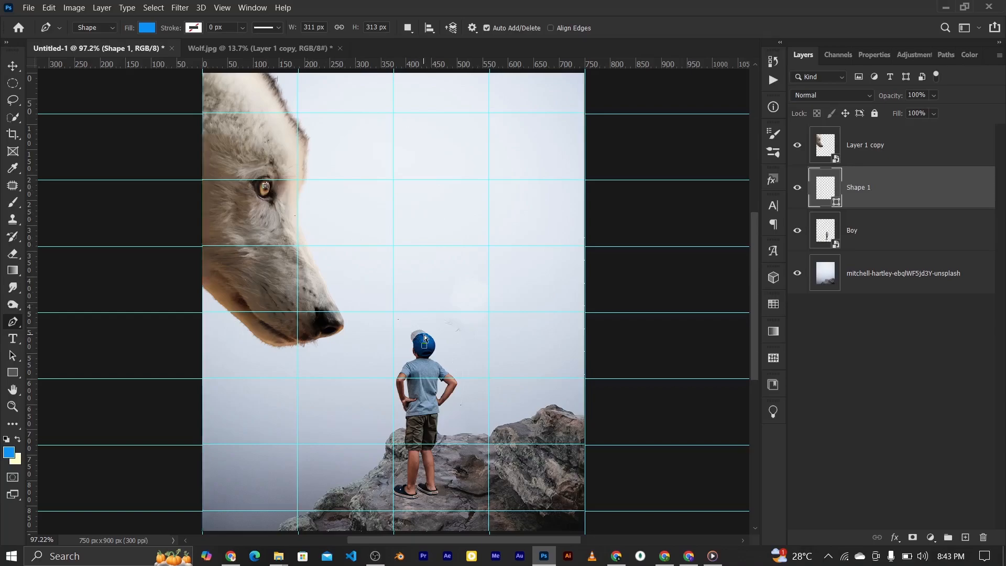
pyautogui.click(13, 66)
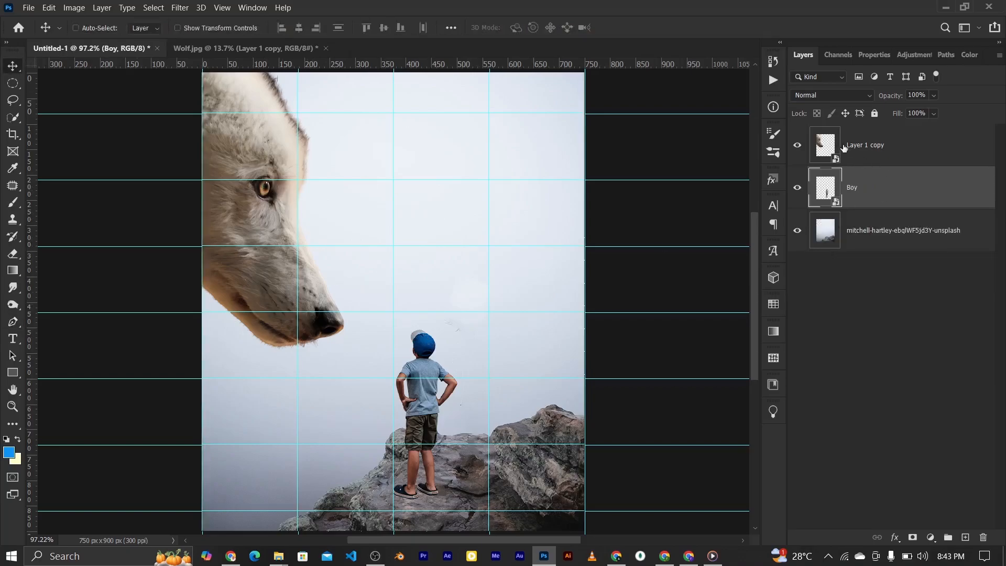
# Step: Add a white layer mask to the wolf layer, Layer 1 copy
pyautogui.click(829, 144)
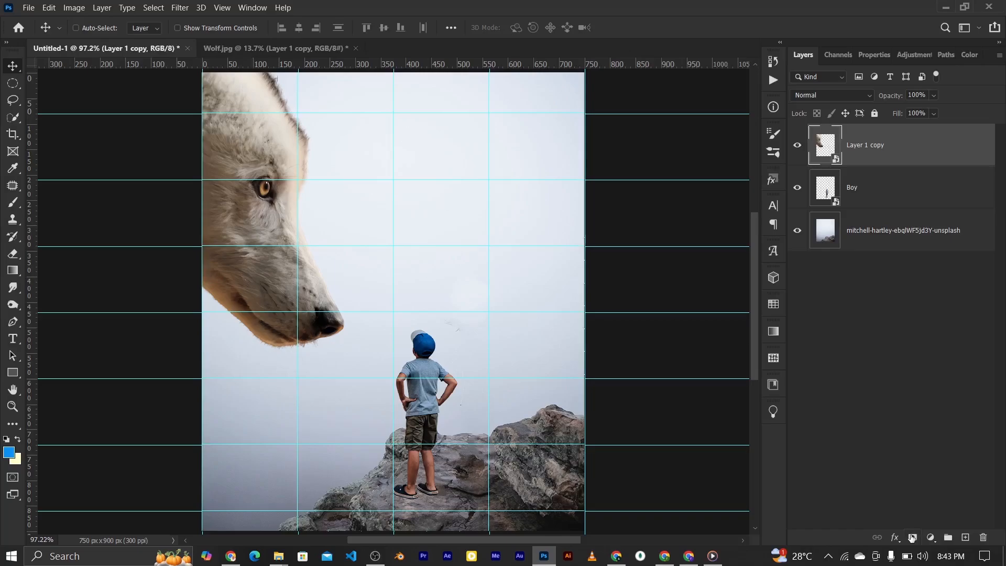
pyautogui.click(912, 537)
pyautogui.scroll(3, 393, 224)
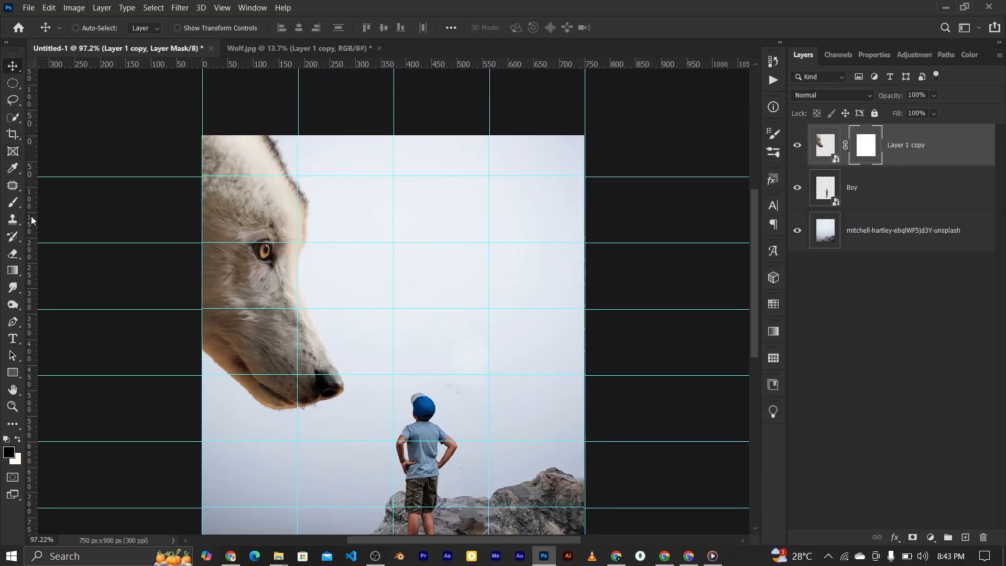
# Step: Paint black on the wolf's mask along the dark fringe above its forehead, using a 40 px soft brush at 70% opacity
pyautogui.click(12, 202)
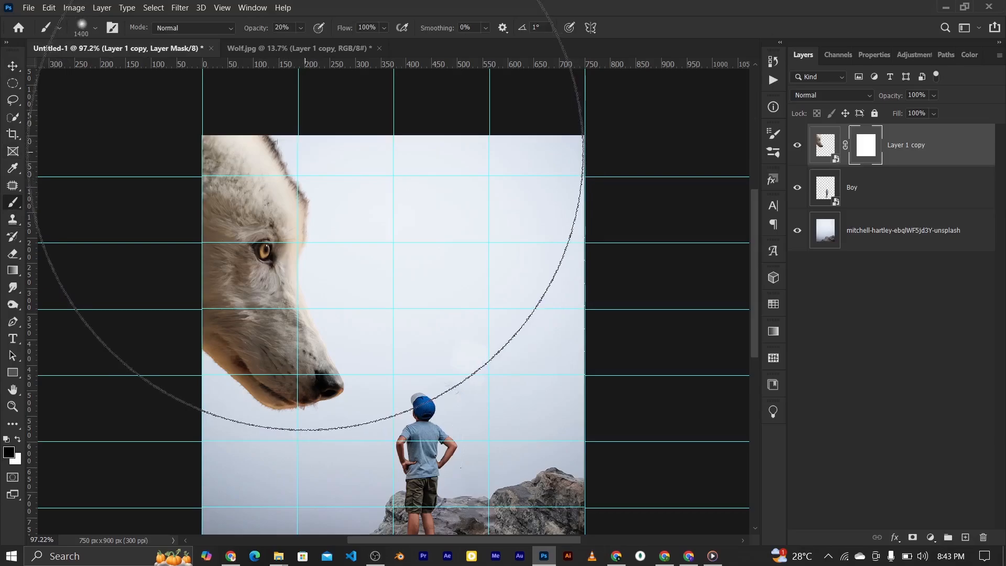
pyautogui.press('[')
pyautogui.press('[')
pyautogui.press('[')
pyautogui.press('[')
pyautogui.press('[')
pyautogui.press('[')
pyautogui.press('[')
pyautogui.press('[')
pyautogui.press('[')
pyautogui.press('[')
pyautogui.press('[')
pyautogui.press('[')
pyautogui.press('[')
pyautogui.press('[')
pyautogui.press('[')
pyautogui.press('[')
pyautogui.press('[')
pyautogui.press('[')
pyautogui.press('[')
pyautogui.press('[')
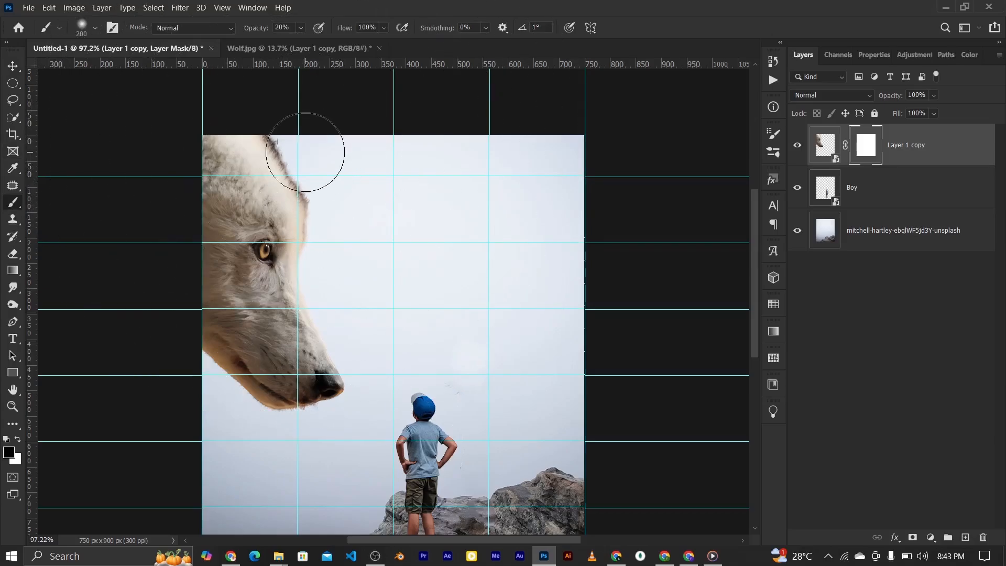
pyautogui.press('[')
pyautogui.press('[')
pyautogui.press('[')
pyautogui.press('[')
pyautogui.press('[')
pyautogui.press('[')
pyautogui.press('[')
pyautogui.press('7')
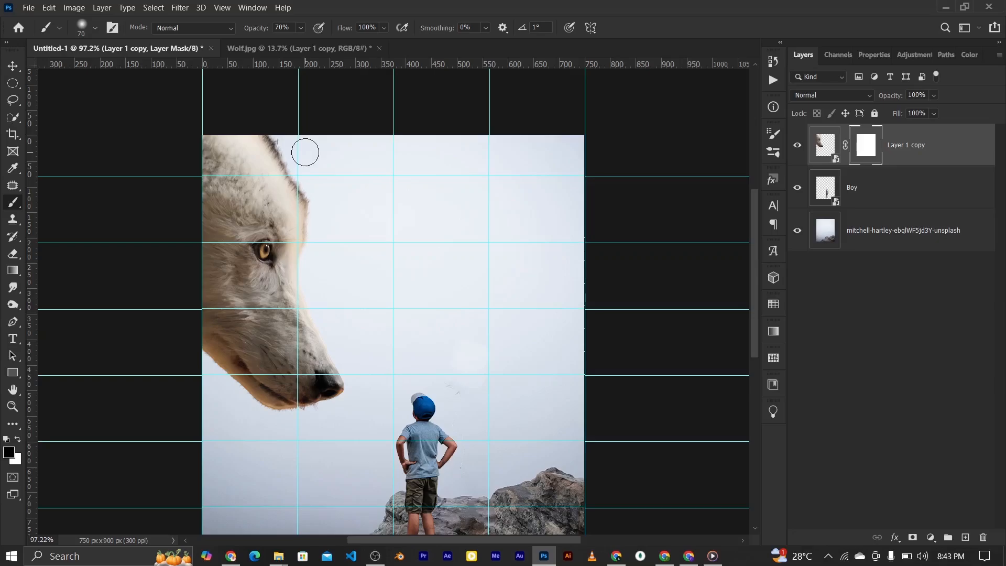
pyautogui.press('[')
pyautogui.press('[')
pyautogui.press('[')
pyautogui.moveTo(281, 143)
pyautogui.mouseDown()
pyautogui.moveTo(277, 136)
pyautogui.moveTo(312, 181)
pyautogui.moveTo(267, 124)
pyautogui.mouseUp()
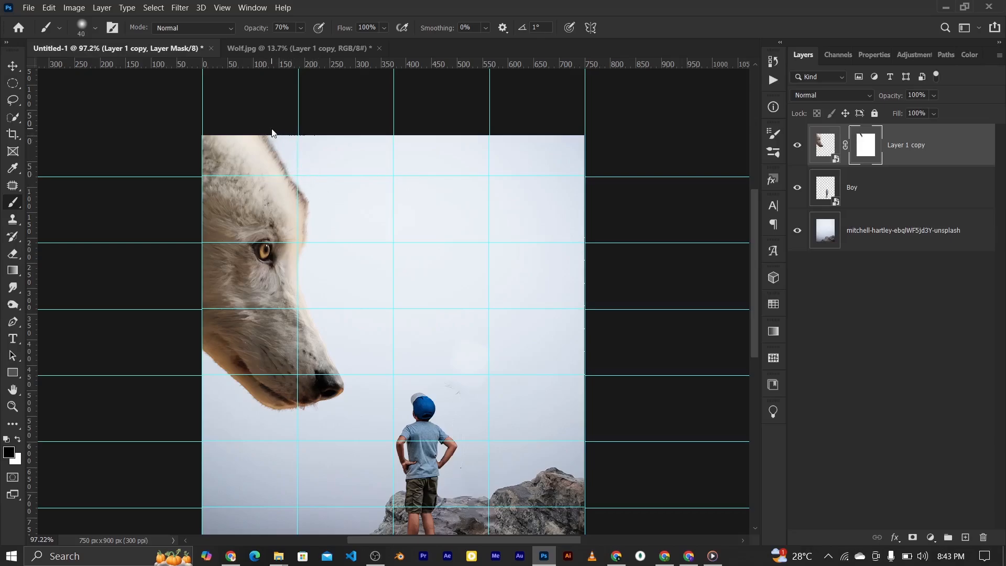
pyautogui.press('v')
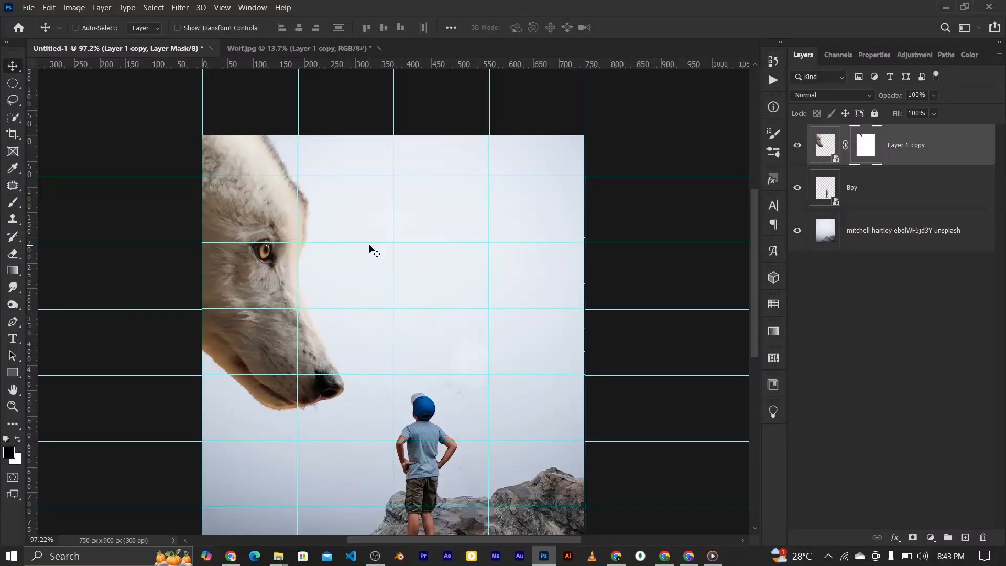
# Step: Add a new empty layer between the boy and the background photo
pyautogui.hotkey('ctrl', '-')
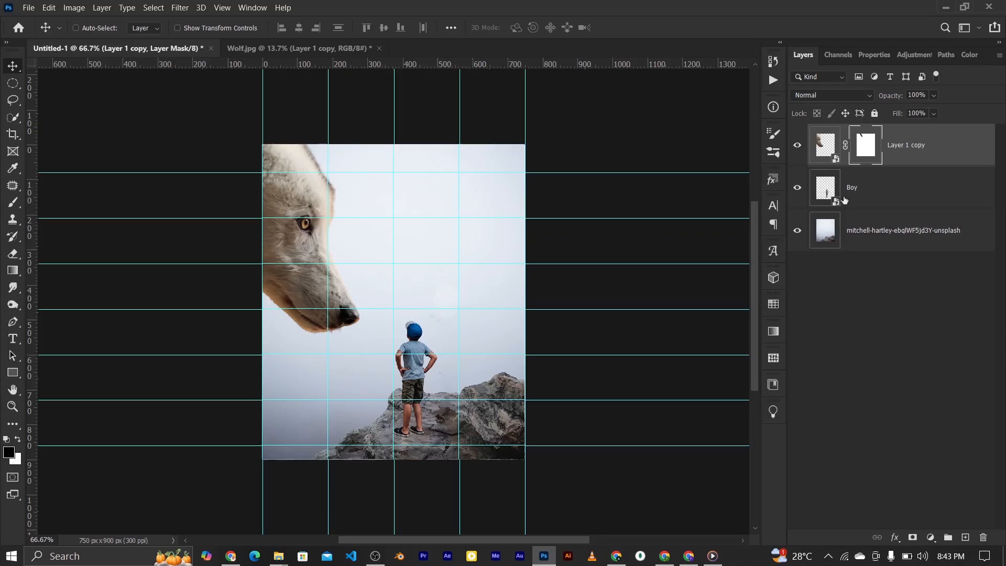
pyautogui.click(880, 204)
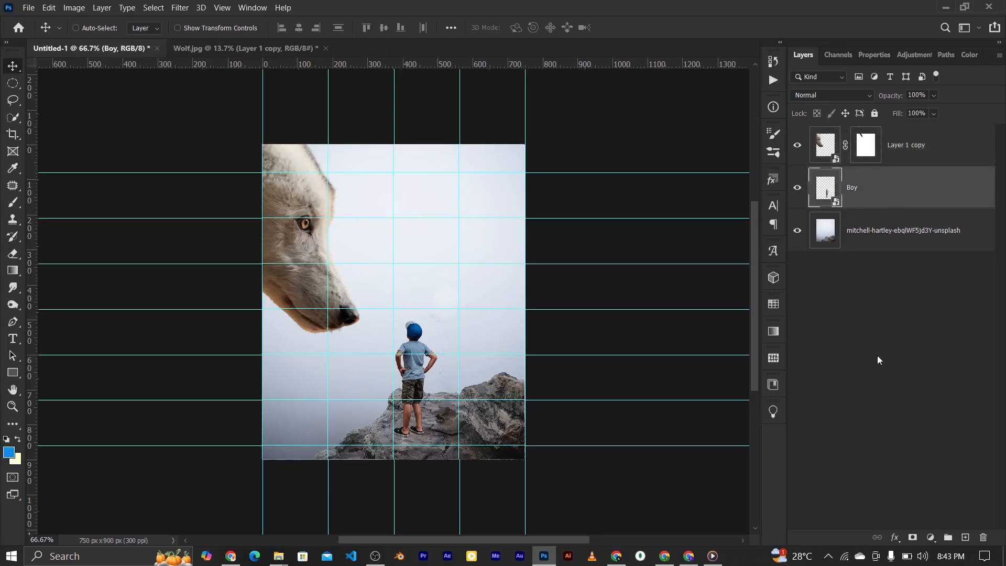
pyautogui.click(865, 242)
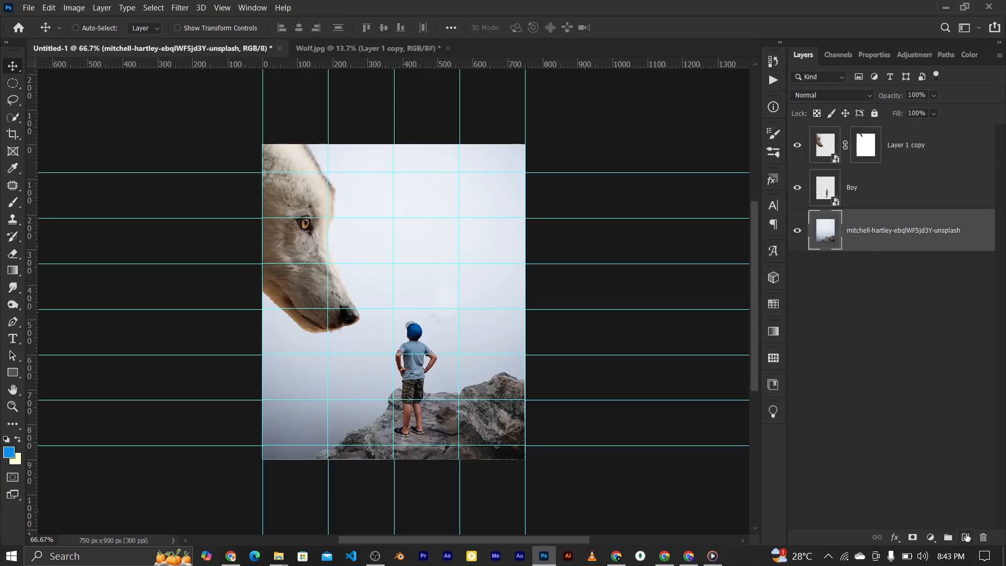
pyautogui.click(965, 537)
pyautogui.hotkey('ctrl', '1')
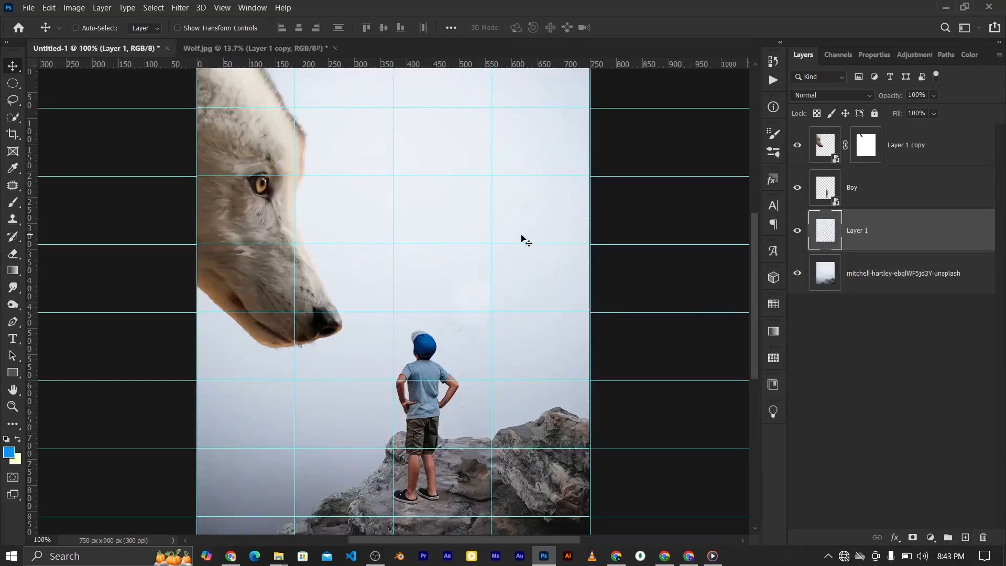
# Step: Set up a black 50 px brush at 0% hardness and flatten its round tip into a thin horizontal ellipse
pyautogui.click(13, 201)
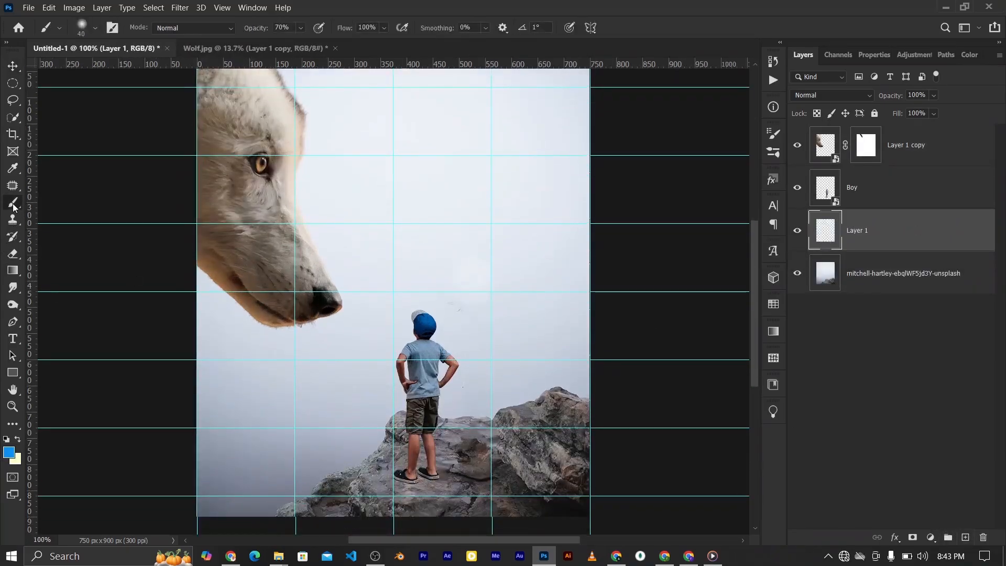
pyautogui.press(']')
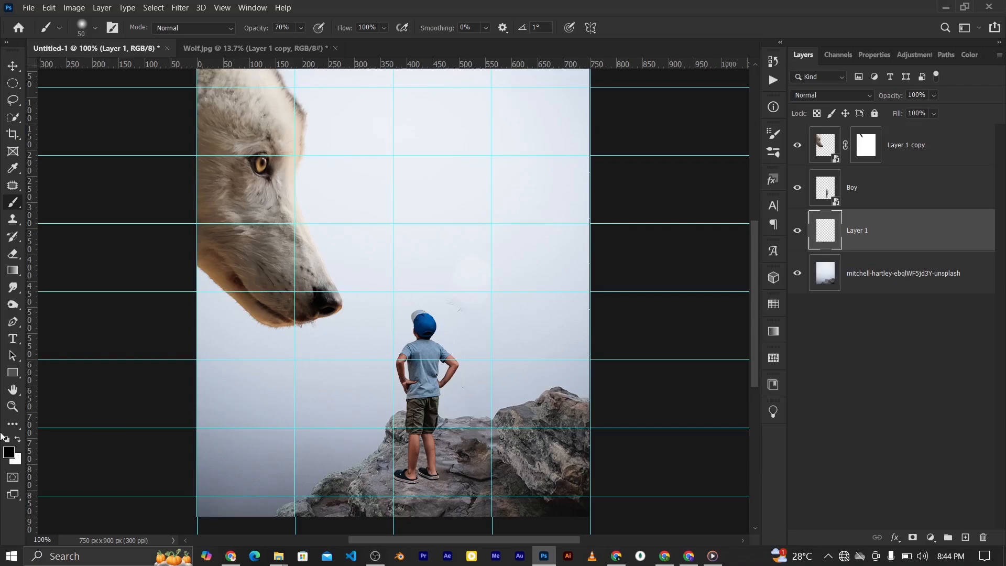
pyautogui.click(59, 29)
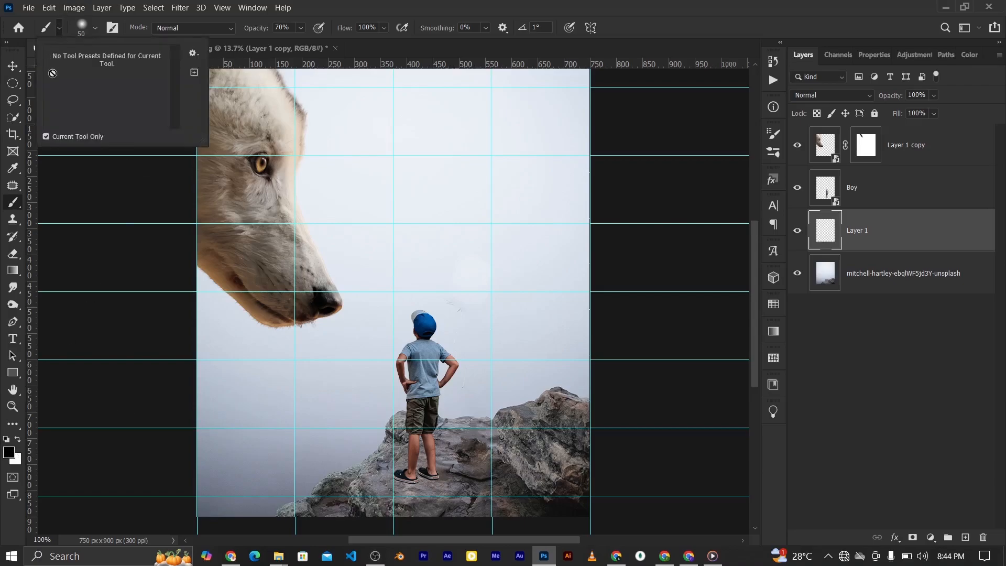
pyautogui.click(97, 29)
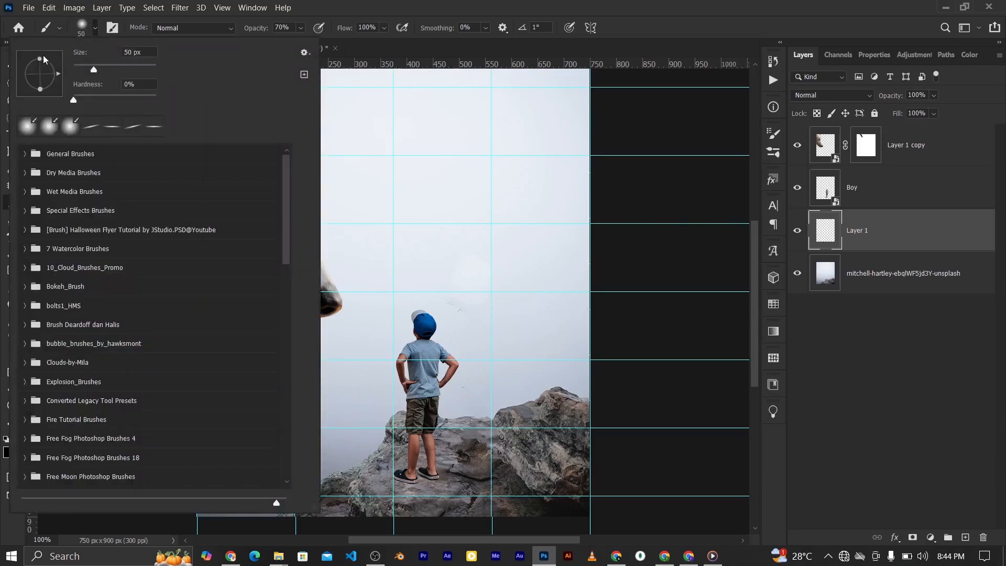
pyautogui.moveTo(39, 61); pyautogui.dragTo(45, 75)
pyautogui.click(524, 224)
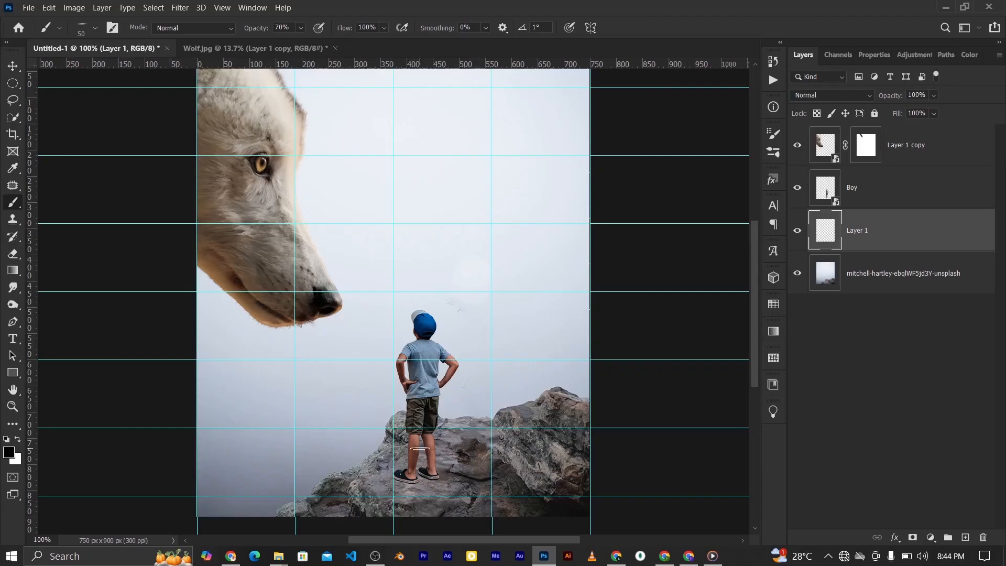
# Step: Rotate the flattened brush tip to -13° to match the slant of the boy's shoes on the rock
pyautogui.hotkey('ctrl', '+')
pyautogui.scroll(-5, 405, 474)
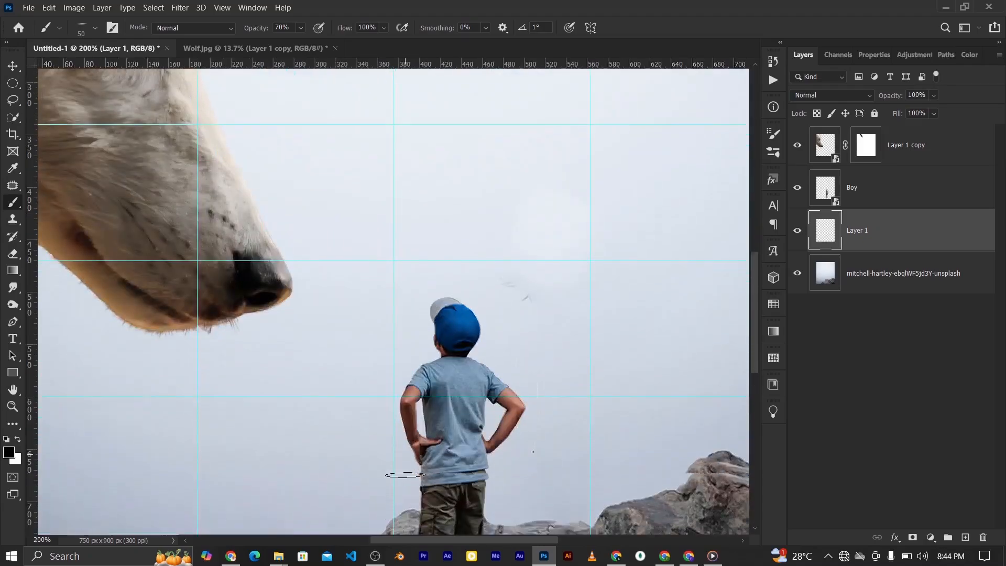
pyautogui.scroll(-6, 405, 474)
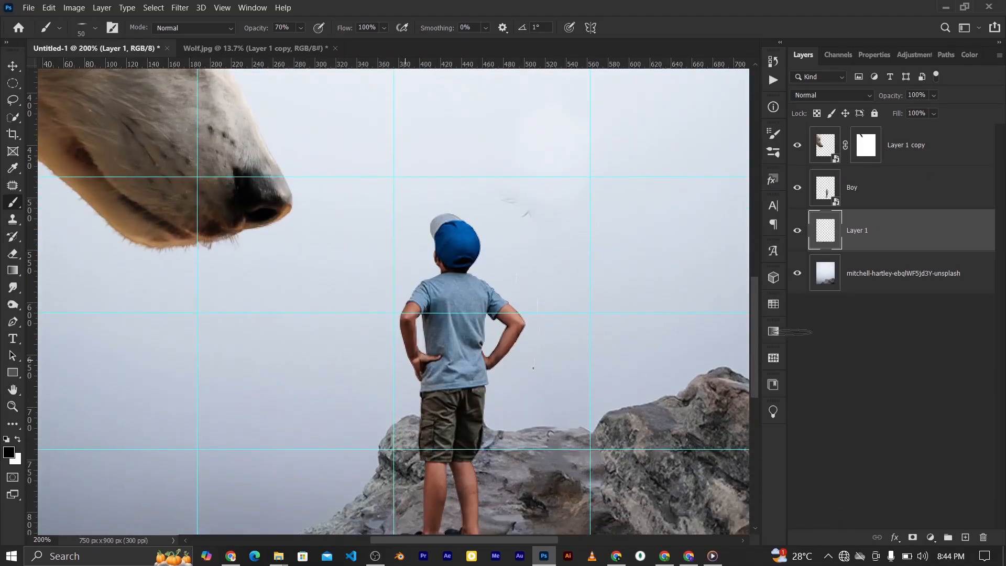
pyautogui.scroll(-8, 742, 334)
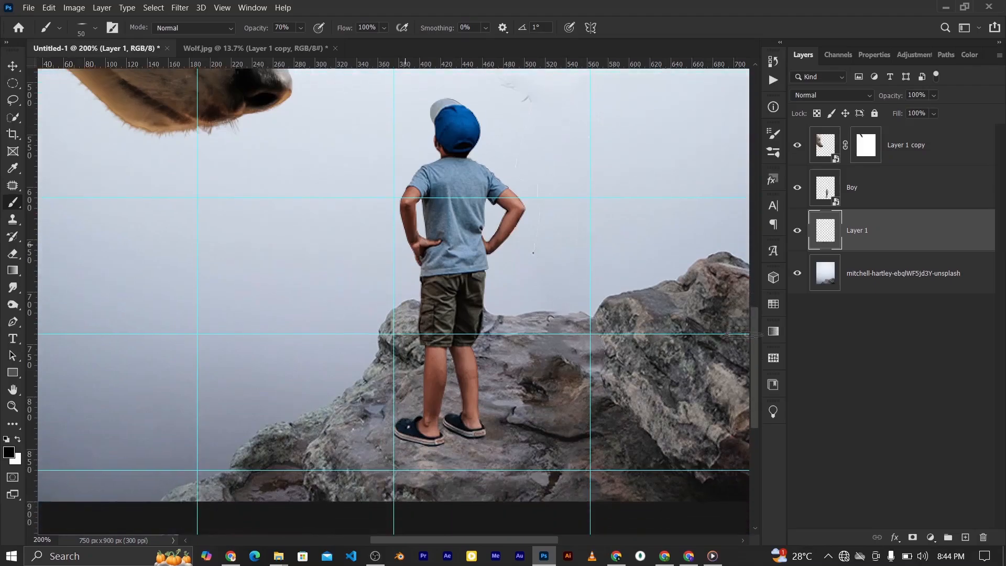
pyautogui.scroll(-11, 651, 355)
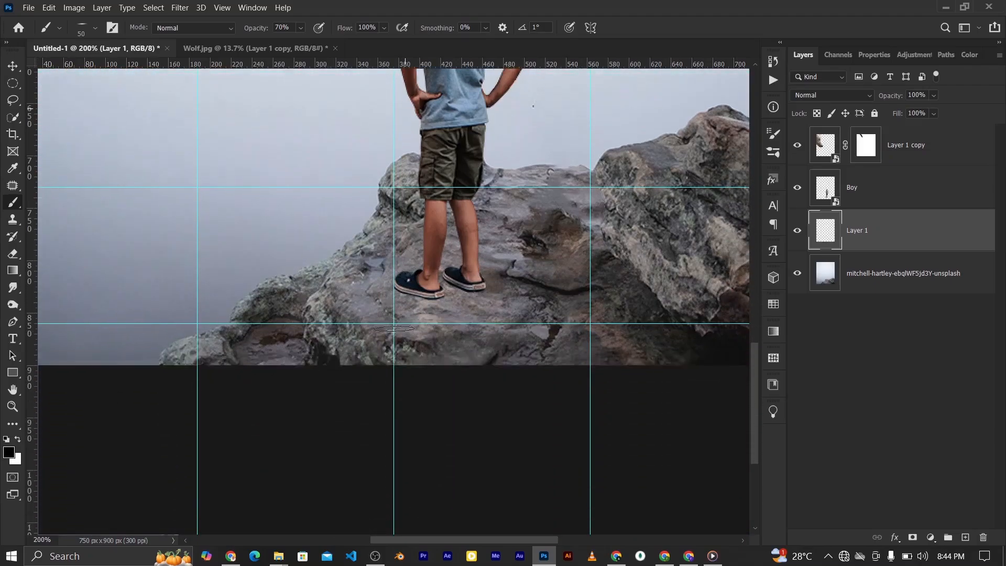
pyautogui.scroll(-5, 280, 247)
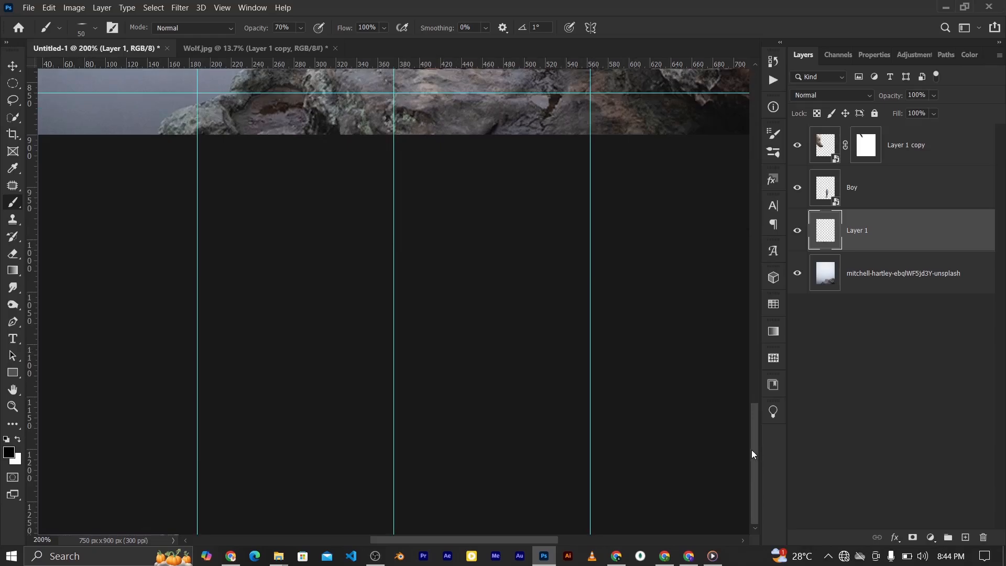
pyautogui.moveTo(752, 453); pyautogui.dragTo(752, 412)
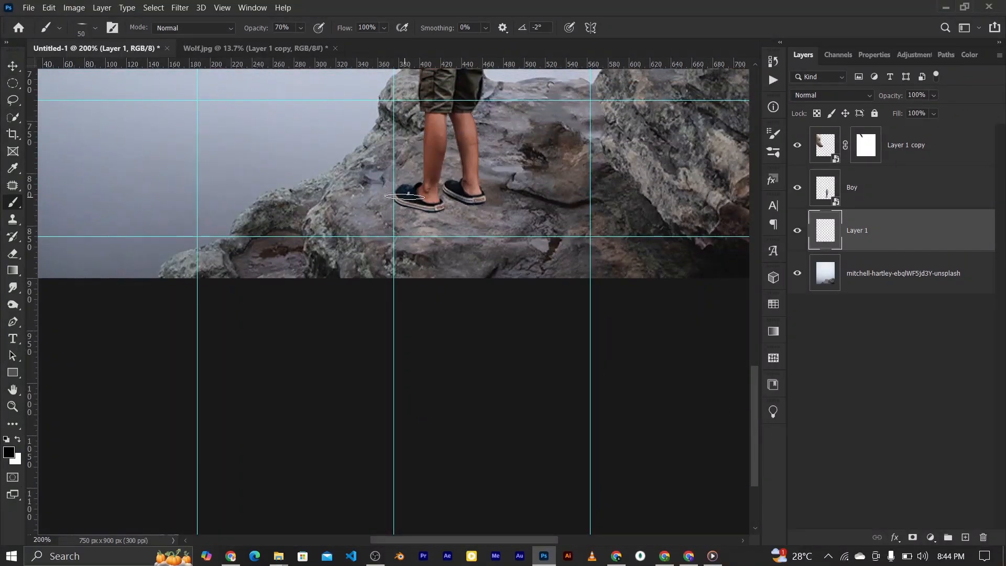
pyautogui.press('Left')
pyautogui.press('Left')
pyautogui.press('Left')
pyautogui.press('Left')
pyautogui.press('Left')
pyautogui.press('Left')
pyautogui.press('Left')
pyautogui.press('Left')
pyautogui.press('Left')
pyautogui.press('Left')
pyautogui.press('Left')
pyautogui.press('Left')
pyautogui.press('Left')
pyautogui.press('Left')
pyautogui.press('Left')
pyautogui.press('Left')
pyautogui.press('Left')
pyautogui.press('Left')
pyautogui.press('Left')
pyautogui.press('Left')
pyautogui.press('Left')
pyautogui.press('Left')
pyautogui.press('Left')
pyautogui.press('Right')
pyautogui.press('Right')
pyautogui.press('Right')
pyautogui.press('Right')
pyautogui.press('Right')
pyautogui.press('Right')
pyautogui.press('Right')
pyautogui.press('Right')
pyautogui.press('Right')
pyautogui.press('Right')
pyautogui.press('Right')
pyautogui.press('Right')
pyautogui.press('Right')
pyautogui.press('Right')
pyautogui.press('Right')
pyautogui.press('Right')
pyautogui.press('Right')
pyautogui.press('Right')
pyautogui.press('Right')
pyautogui.press('Right')
pyautogui.press('Left')
pyautogui.press('Left')
pyautogui.press('Left')
pyautogui.press('Left')
pyautogui.press('Left')
pyautogui.press('Left')
pyautogui.press('Left')
pyautogui.press('Left')
pyautogui.press('Left')
pyautogui.press('Left')
pyautogui.press('Left')
pyautogui.press('Left')
pyautogui.press('Left')
pyautogui.press('Left')
pyautogui.press('Left')
pyautogui.press('Left')
pyautogui.press('Left')
pyautogui.press('Left')
pyautogui.press('Left')
pyautogui.press('Left')
pyautogui.press('Right')
pyautogui.press('Right')
pyautogui.press('Right')
pyautogui.press('Right')
pyautogui.press('Right')
pyautogui.press('Right')
pyautogui.press('Right')
pyautogui.press('Right')
pyautogui.press('Right')
pyautogui.press('Right')
pyautogui.press('Right')
pyautogui.press('Right')
pyautogui.press('Right')
pyautogui.press('Right')
pyautogui.press('Right')
pyautogui.press('Right')
pyautogui.press('Right')
pyautogui.press('Right')
pyautogui.press('Right')
pyautogui.press('Right')
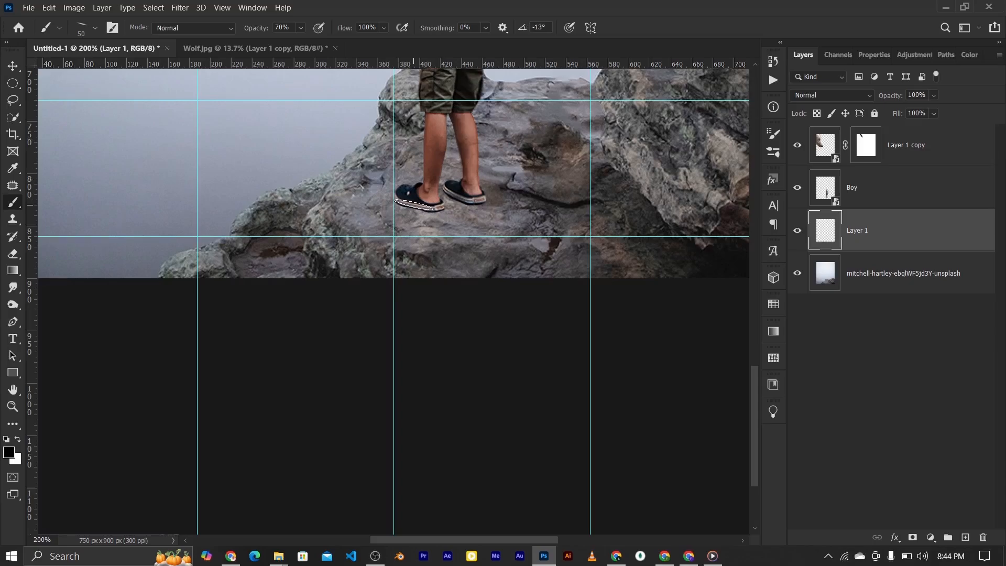
# Step: Enlarge the flattened brush to 80 px and raise its opacity to 100%
pyautogui.press(']')
pyautogui.press(']')
pyautogui.press(']')
pyautogui.press('Left')
pyautogui.press('Left')
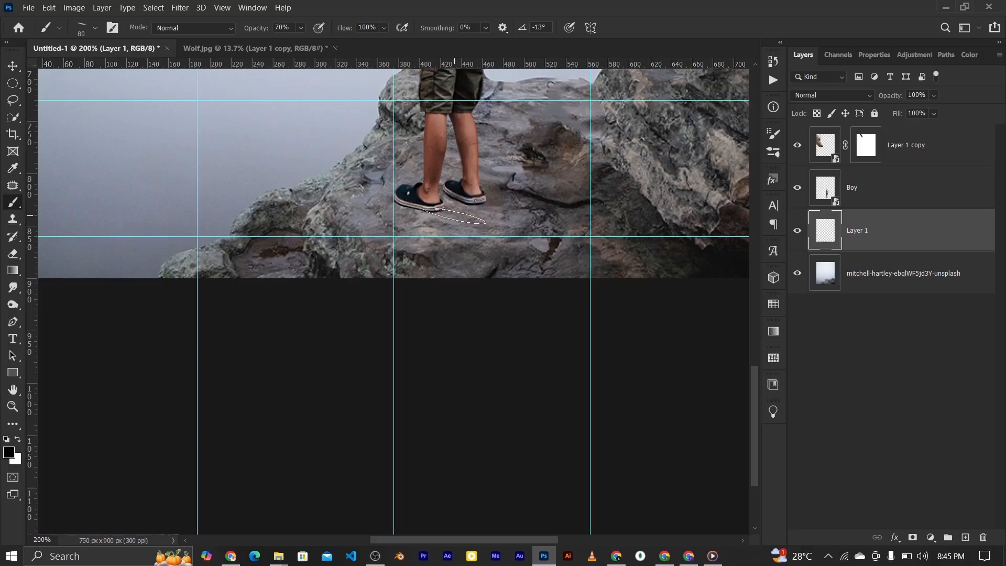
pyautogui.moveTo(255, 29); pyautogui.dragTo(445, 32)
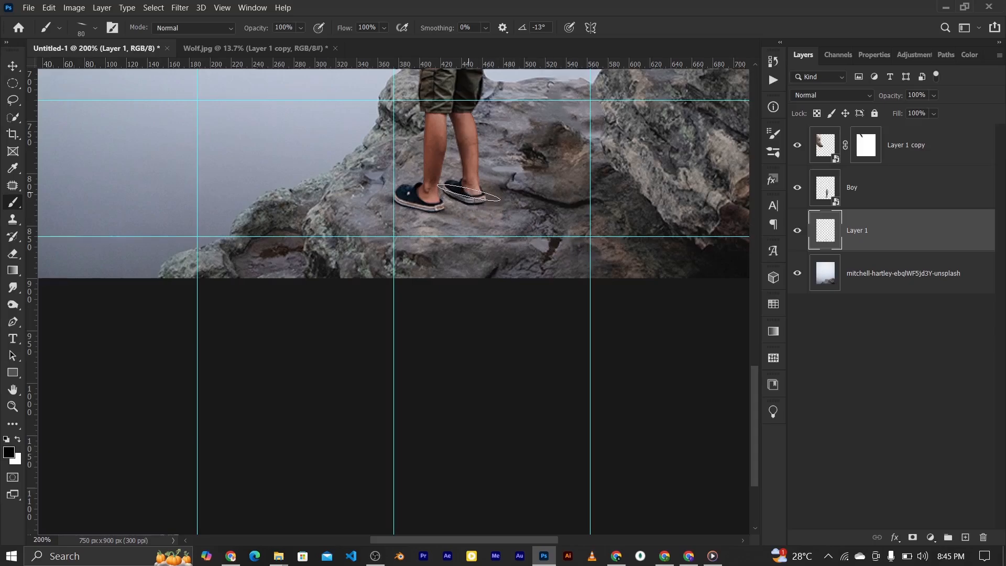
# Step: Set the flattened brush to an angle of -20° and a size of 60 px for the shadow beneath the boy's shoes
pyautogui.press('Right')
pyautogui.press('Right')
pyautogui.press('Right')
pyautogui.press('Right')
pyautogui.press('Right')
pyautogui.press('Right')
pyautogui.press('[')
pyautogui.press('[')
pyautogui.hotkey('ctrl', '0')
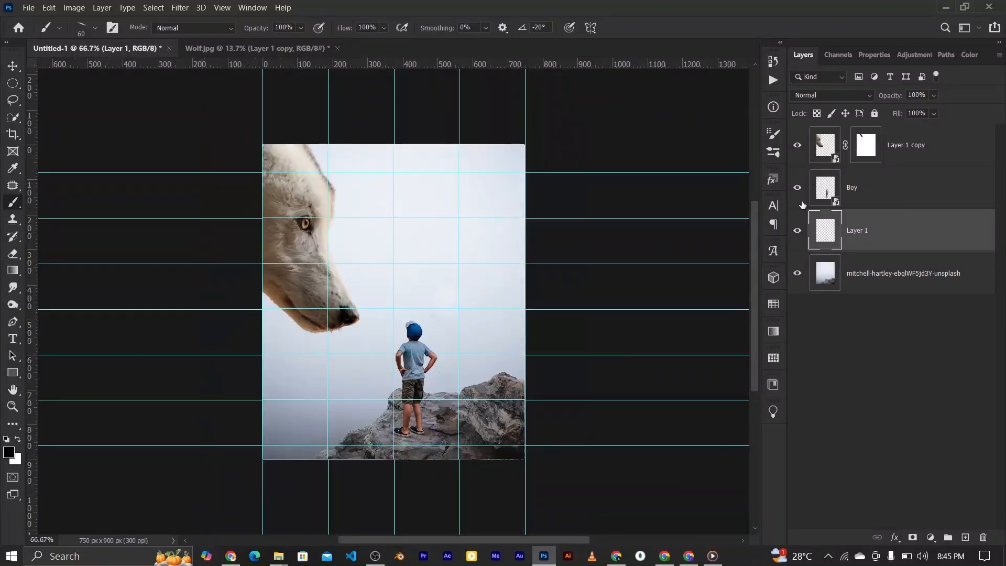
# Step: Add a new layer above the wolf layer and set the Gradient tool to the Foreground to Transparent preset
pyautogui.click(906, 163)
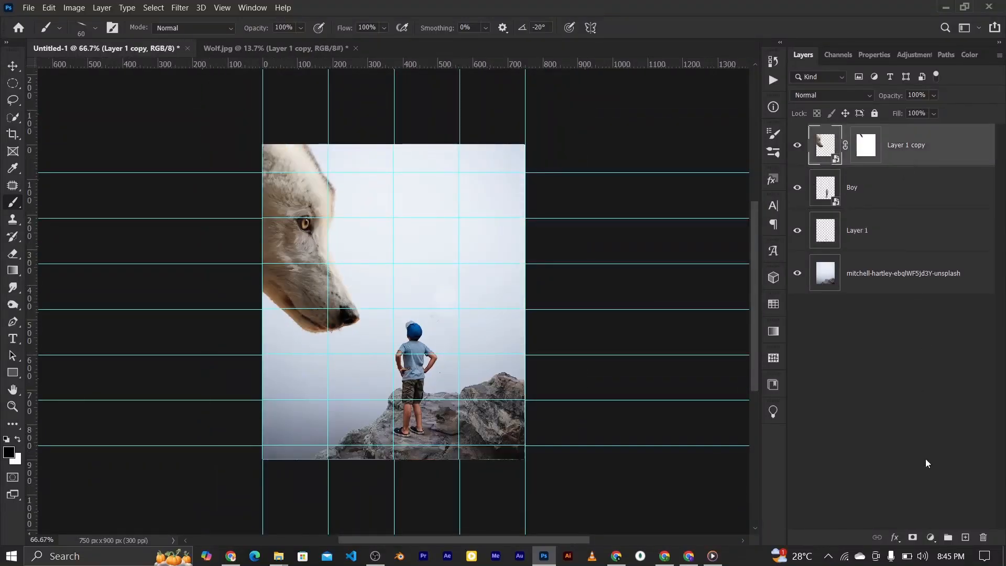
pyautogui.click(965, 536)
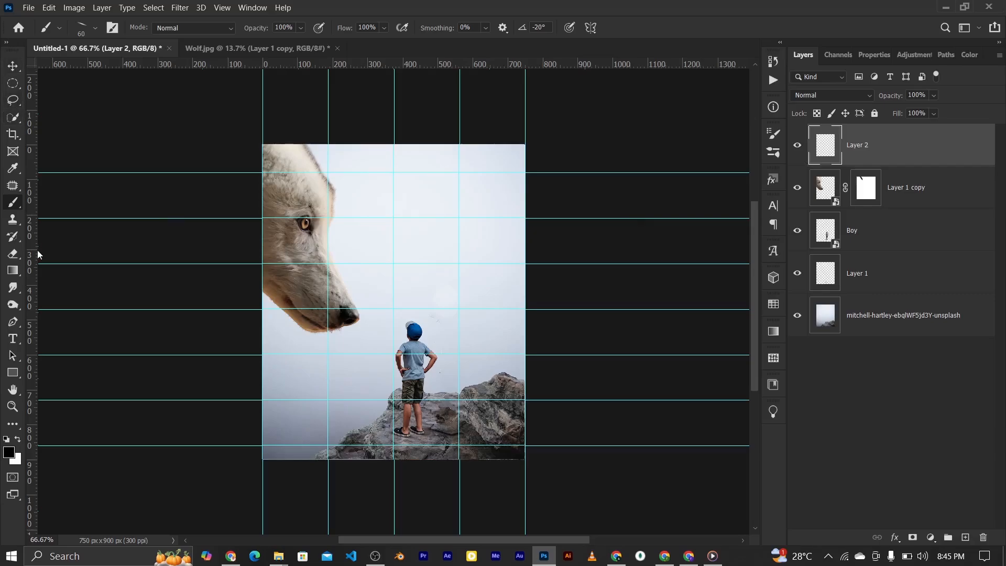
pyautogui.click(17, 274)
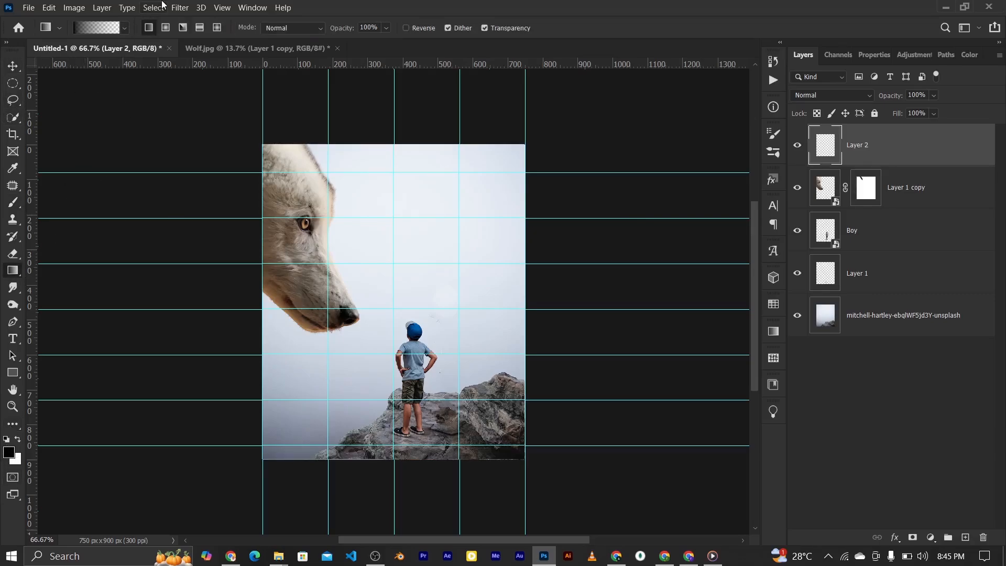
pyautogui.click(123, 28)
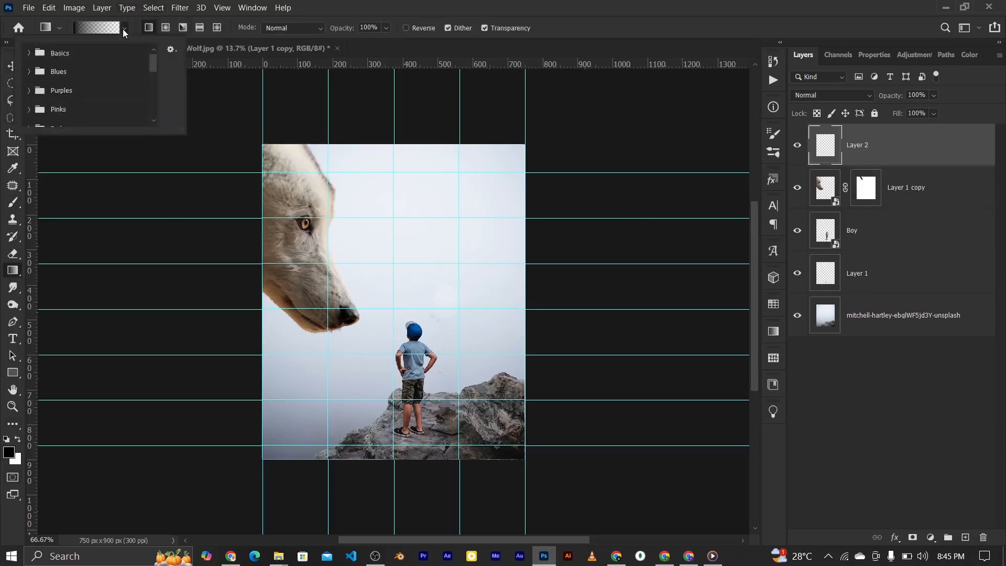
pyautogui.click(93, 27)
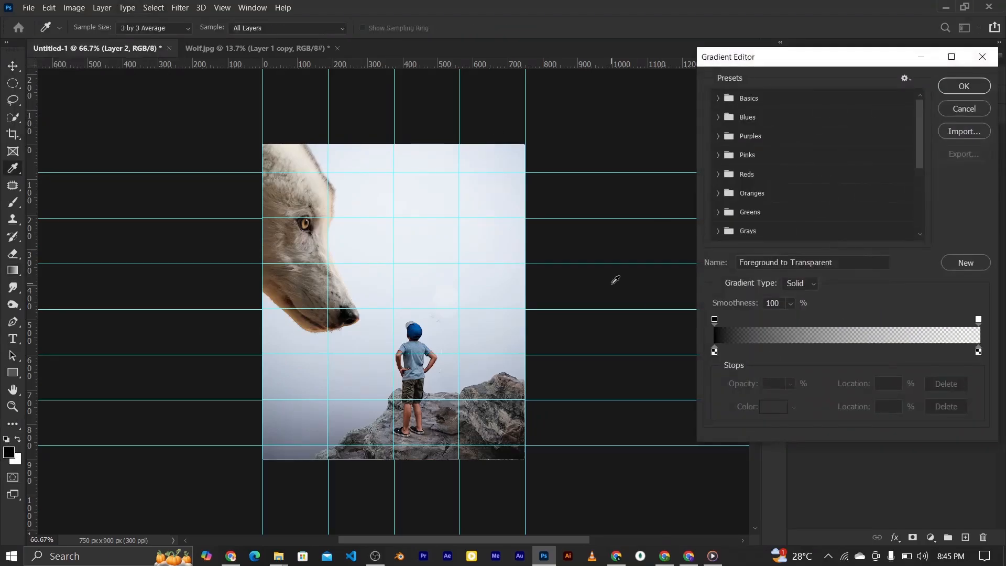
pyautogui.click(956, 111)
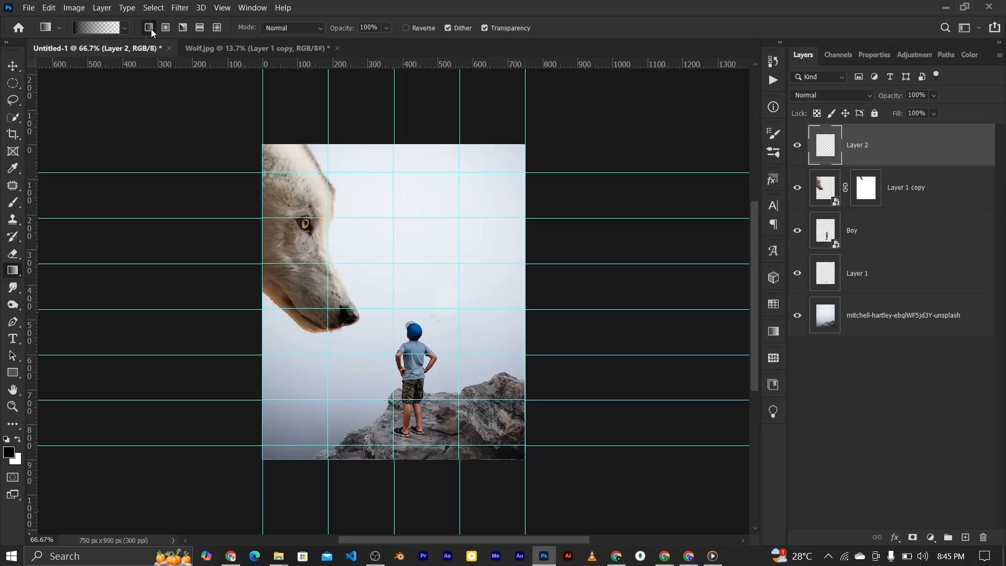
pyautogui.click(99, 29)
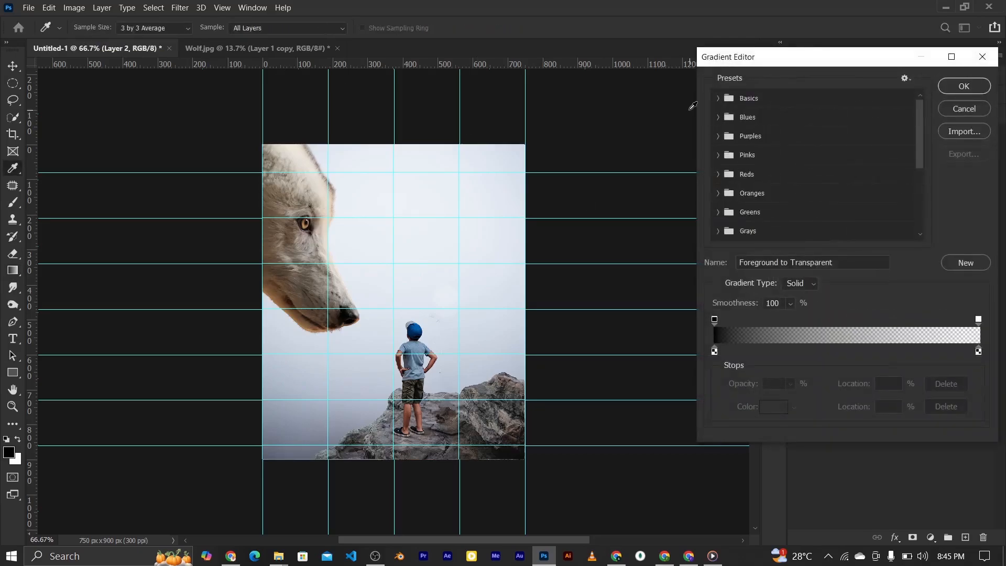
pyautogui.click(719, 99)
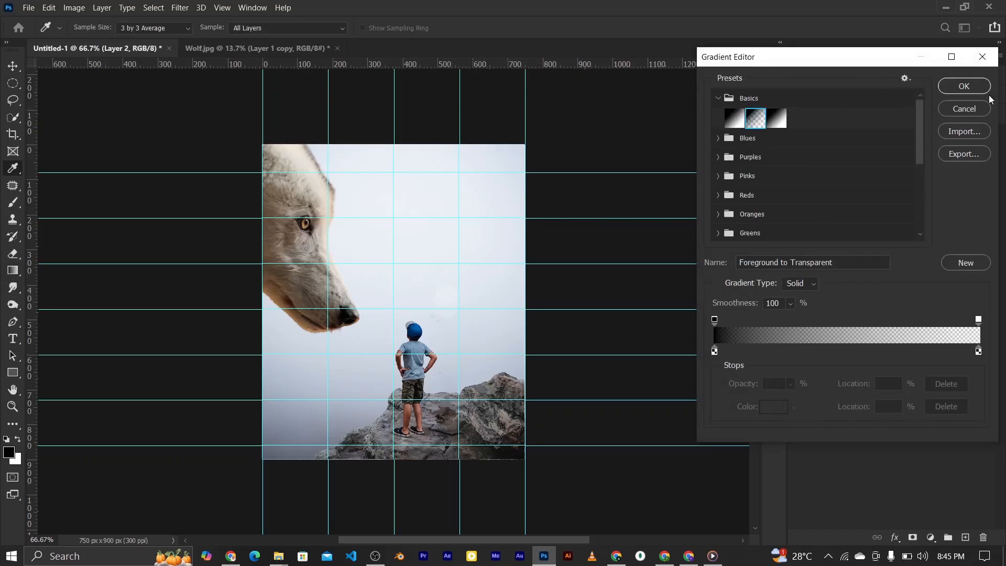
pyautogui.click(973, 89)
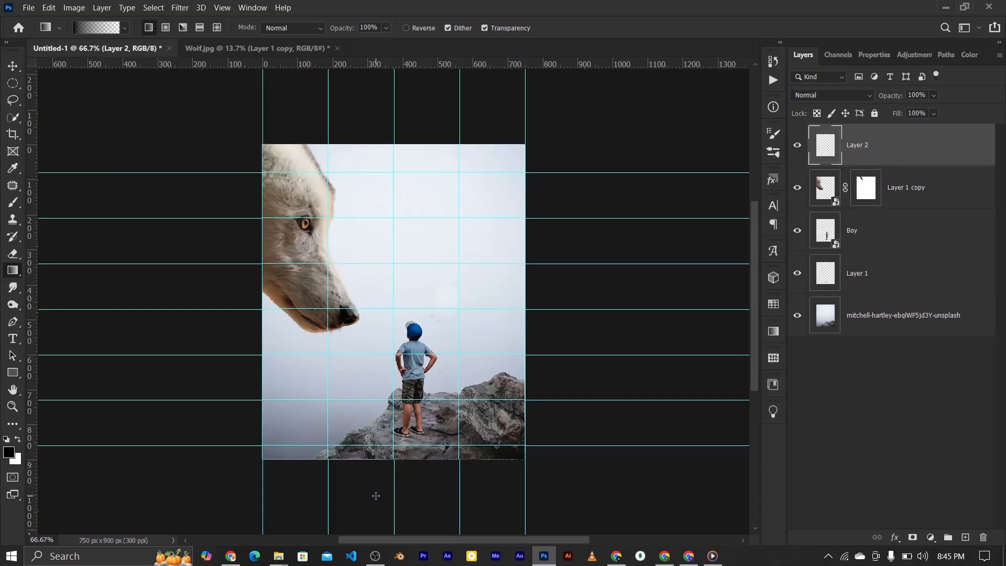
# Step: Draw two black-to-transparent linear gradients upward from the canvas's lower edge, a taller one and a shorter one, to darken the foreground
pyautogui.moveTo(375, 459); pyautogui.dragTo(375, 400)
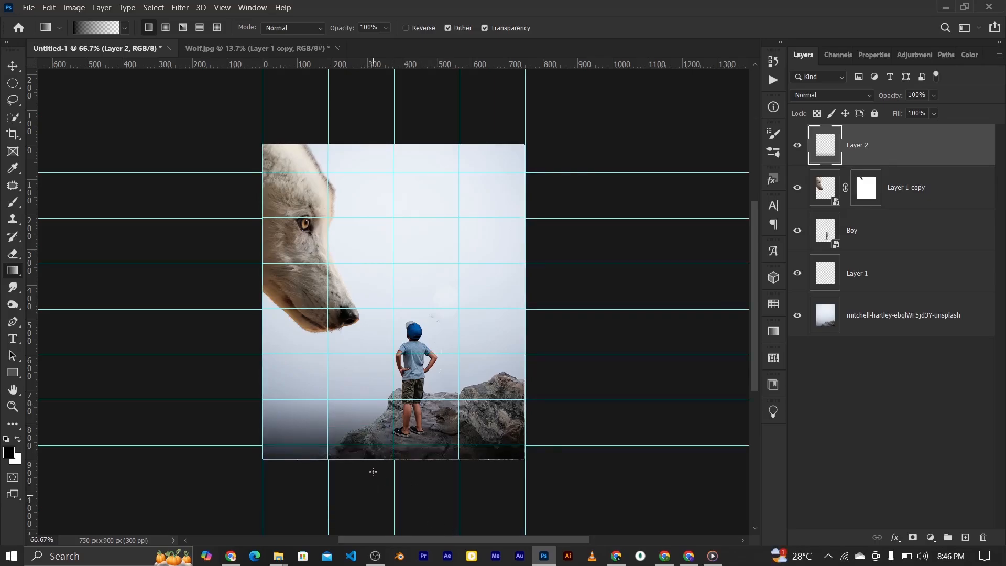
pyautogui.moveTo(373, 458); pyautogui.dragTo(372, 429)
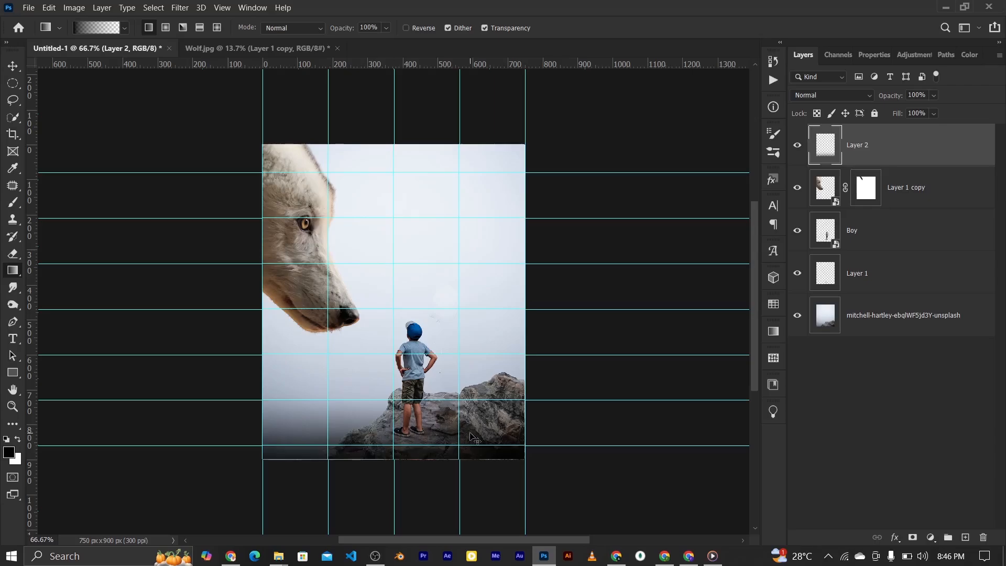
pyautogui.click(469, 433)
# Step: Toggle the guides to check the composition and leave them hidden
pyautogui.hotkey('ctrl', ';')
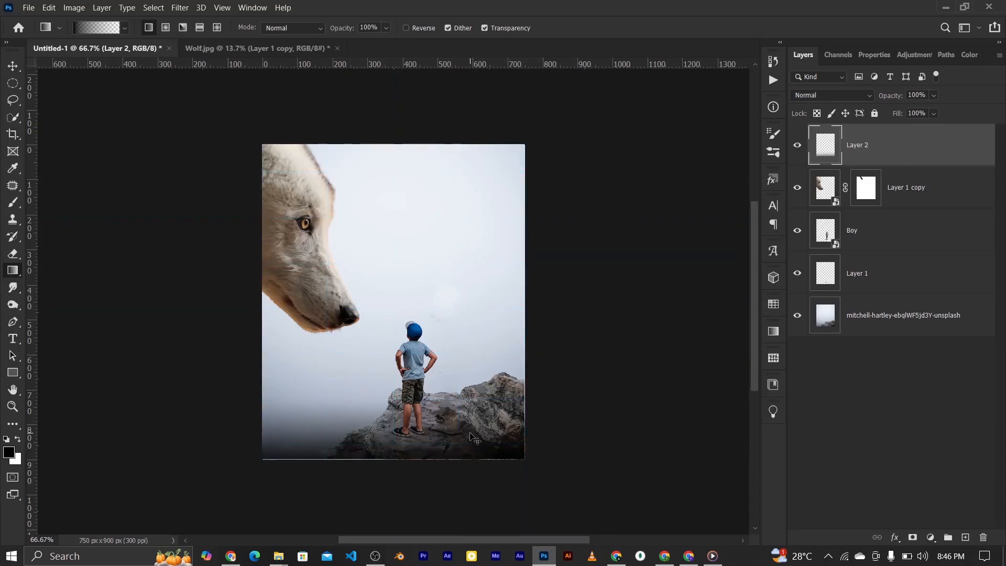
pyautogui.hotkey('ctrl', ';')
pyautogui.hotkey('ctrl', ';')
pyautogui.hotkey('ctrl', ';')
pyautogui.hotkey('ctrl', ';')
pyautogui.hotkey('ctrl', ';')
pyautogui.hotkey('ctrl', ';')
pyautogui.hotkey('ctrl', ';')
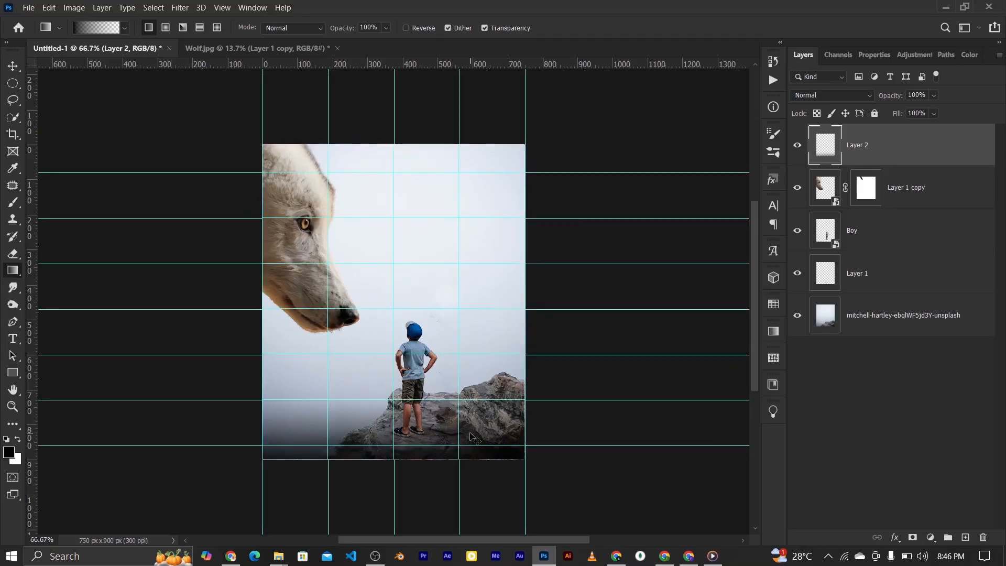
pyautogui.hotkey('ctrl', ';')
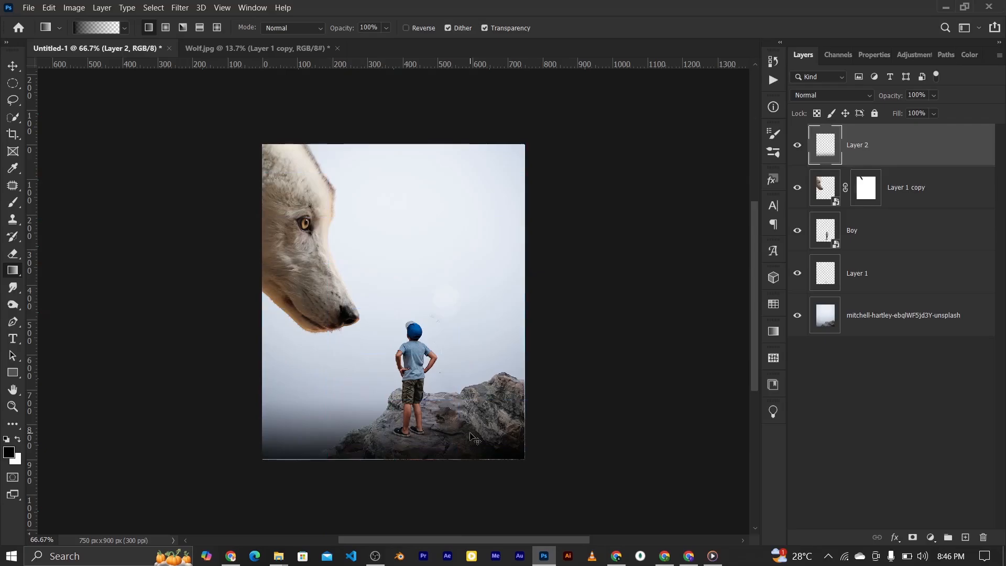
# Step: Add a new empty layer directly above the Boy layer
pyautogui.hotkey('ctrl', '+')
pyautogui.hotkey('ctrl', '-')
pyautogui.click(827, 236)
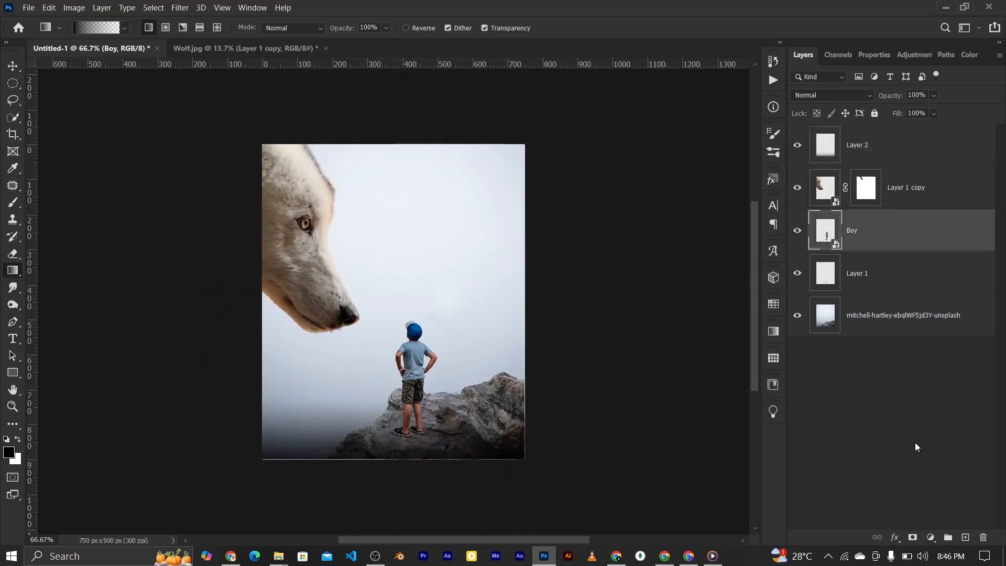
pyautogui.click(965, 537)
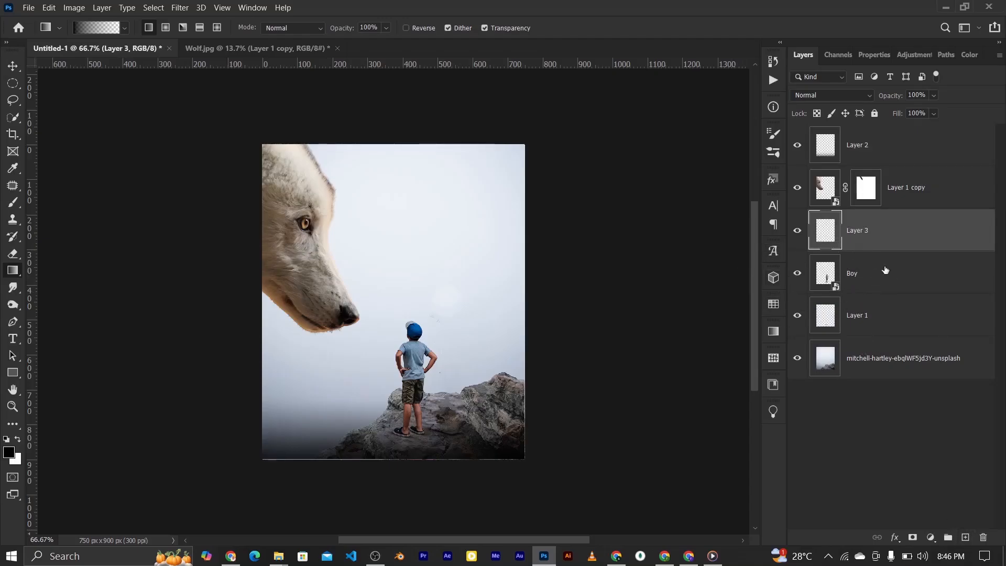
# Step: Clip Layer 3 to the Boy layer and draw short black-to-transparent gradients upward from the canvas's lower edge to darken his feet
pyautogui.rightClick(876, 242)
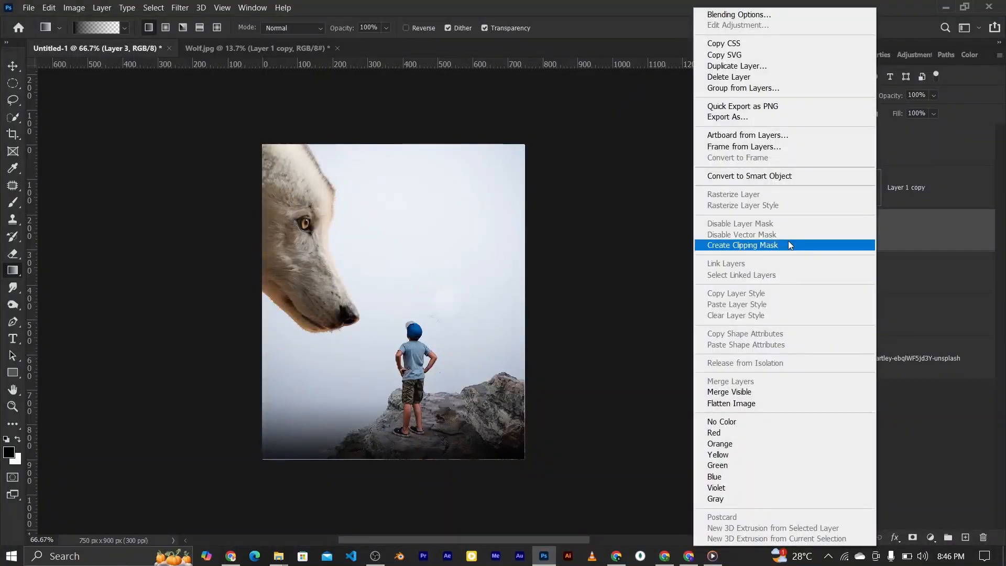
pyautogui.click(787, 245)
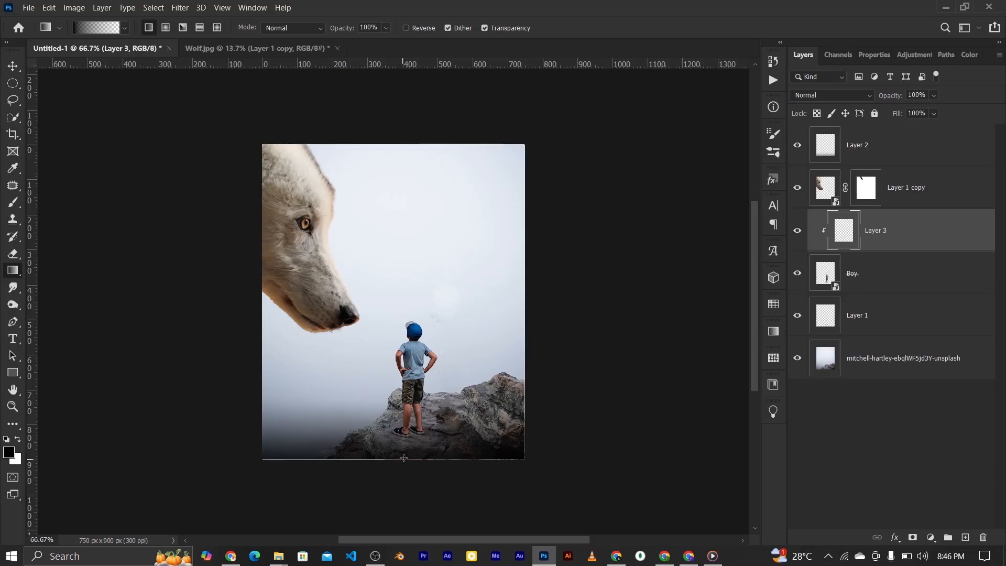
pyautogui.moveTo(405, 465); pyautogui.dragTo(405, 411)
pyautogui.moveTo(403, 419); pyautogui.dragTo(403, 420)
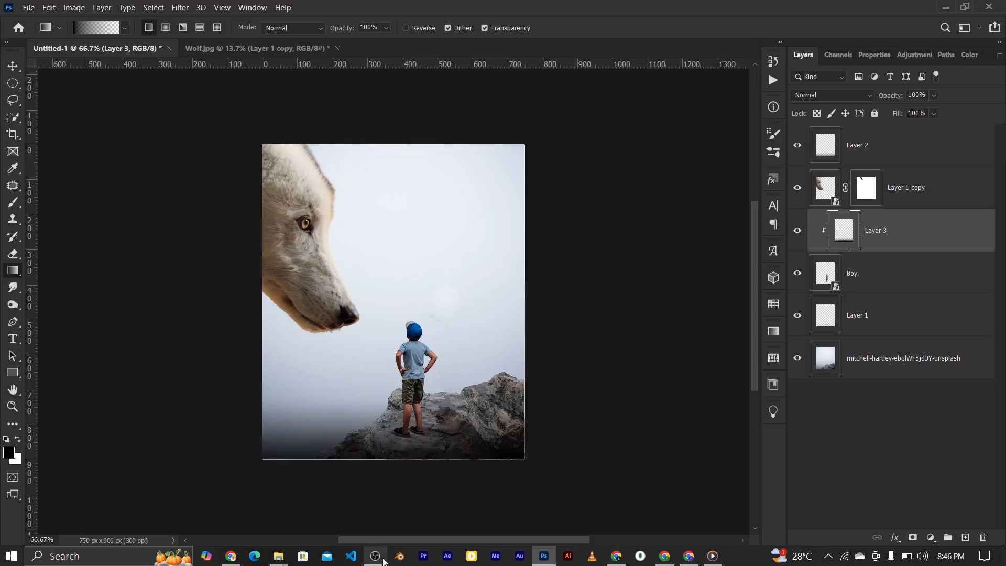
# Step: Set the opacity of the clipped shadow layer above the boy to 80%
pyautogui.click(14, 63)
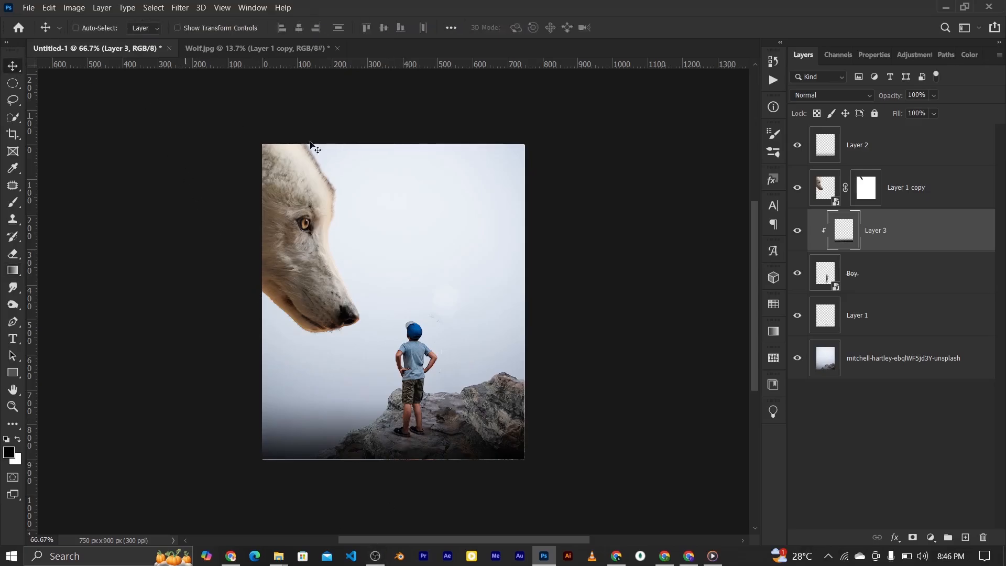
pyautogui.click(894, 97)
pyautogui.write('80')
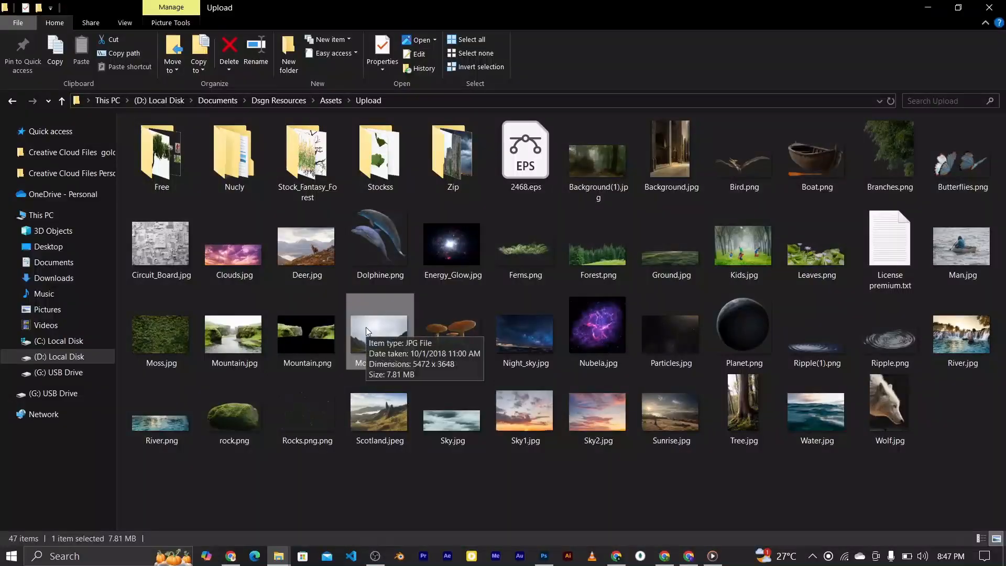
# Step: Place the Mountain2 image into the composition, scale it to 5.85%, and align its upper edge with the canvas
pyautogui.moveTo(365, 327); pyautogui.dragTo(388, 302)
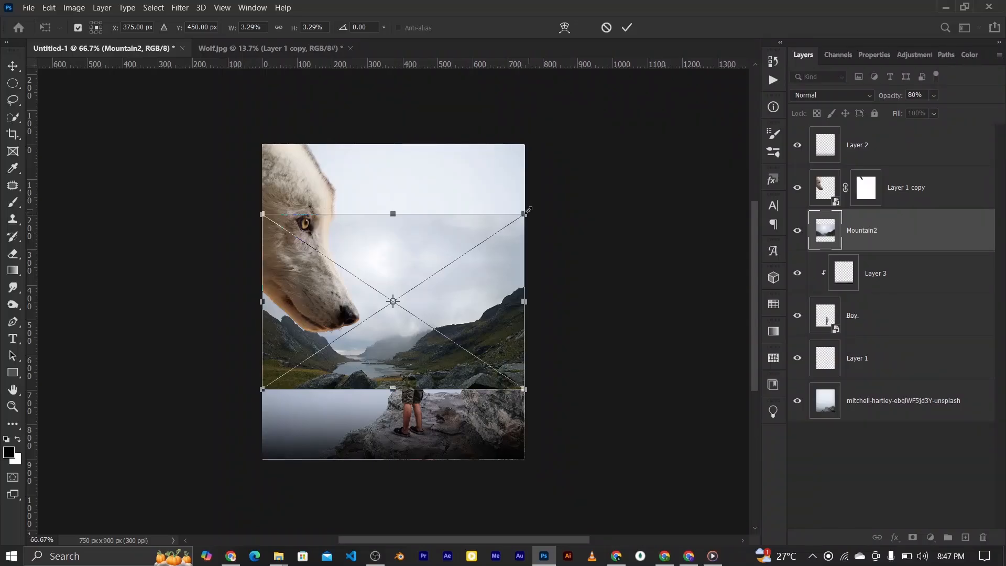
pyautogui.moveTo(524, 214); pyautogui.dragTo(575, 96)
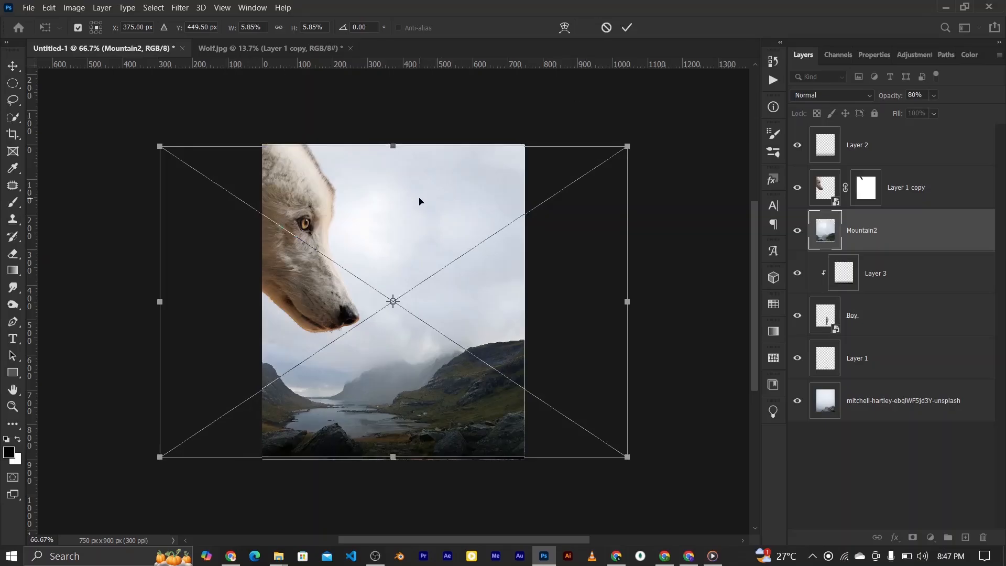
pyautogui.moveTo(419, 199); pyautogui.dragTo(416, 195)
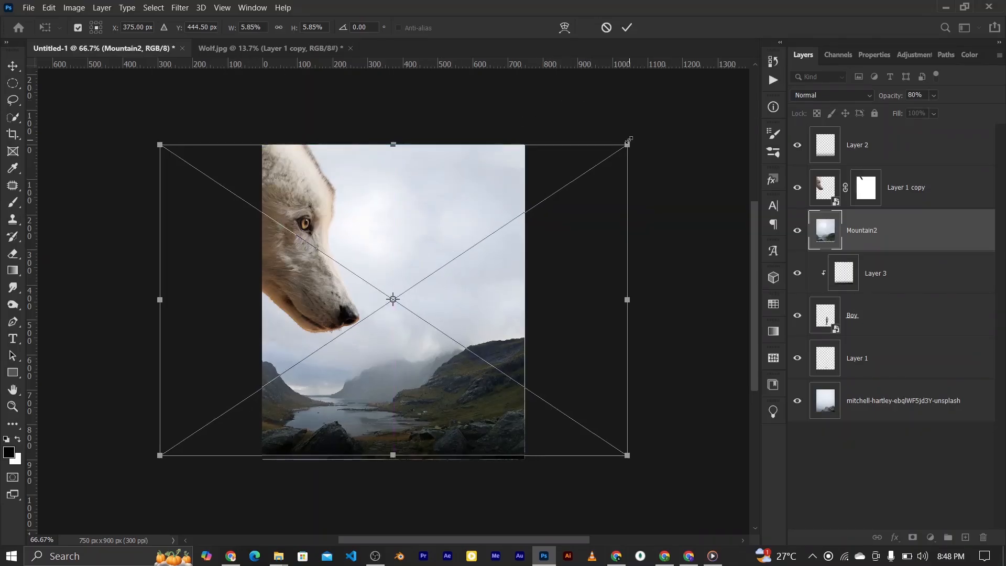
pyautogui.click(627, 27)
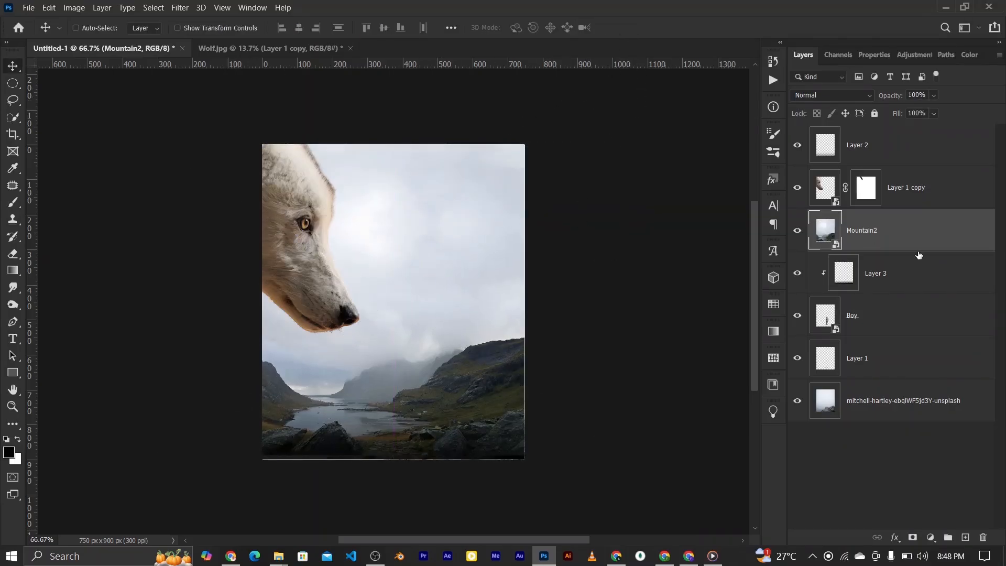
# Step: Try the Mountain2 layer directly beneath Layer 1, then return it to just above Layer 3
pyautogui.moveTo(897, 231); pyautogui.dragTo(906, 383)
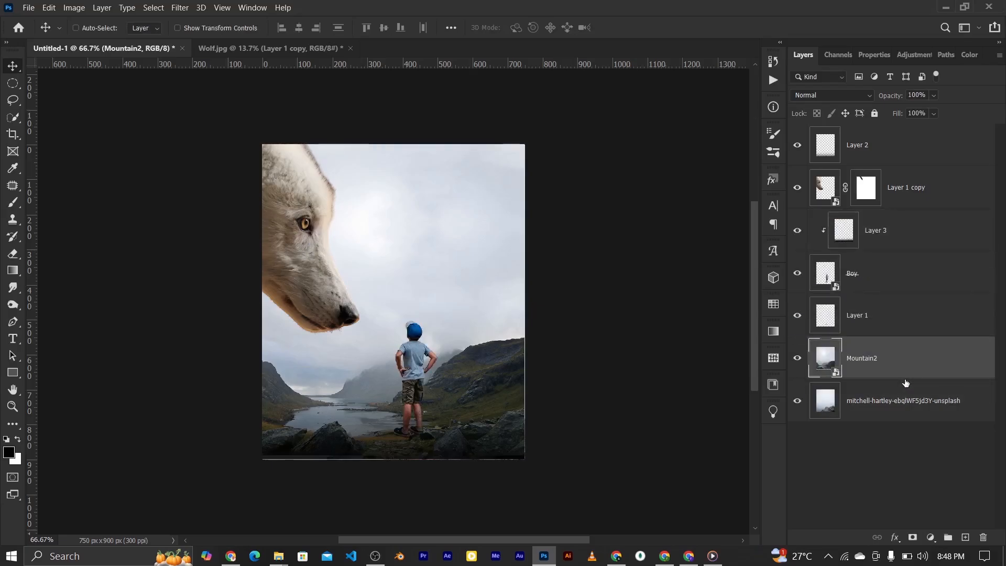
pyautogui.moveTo(881, 366); pyautogui.dragTo(863, 256)
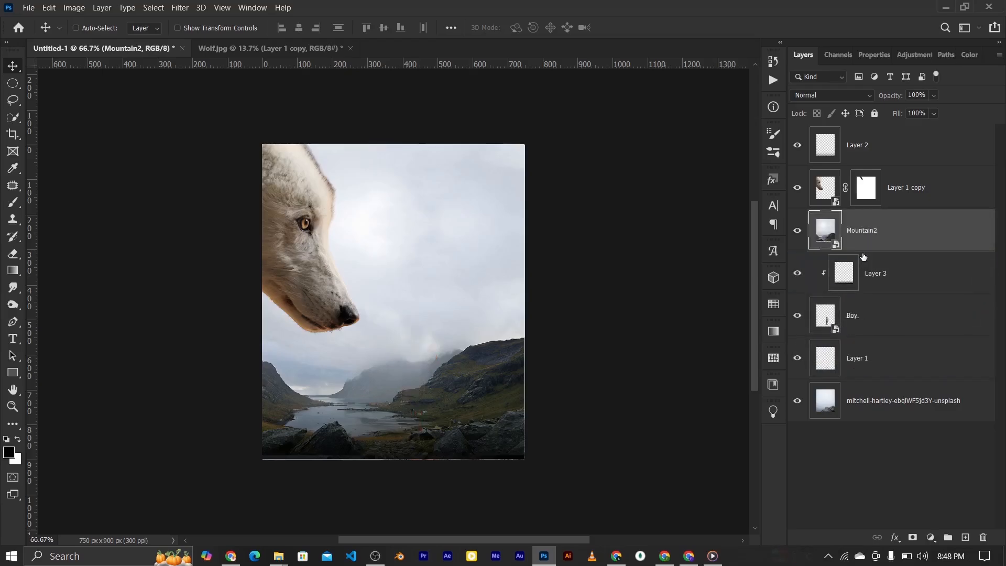
# Step: Hide the wolf layer and mask Mountain2 to its sky and distant hills using a 150 px Quick Selection brush
pyautogui.click(797, 189)
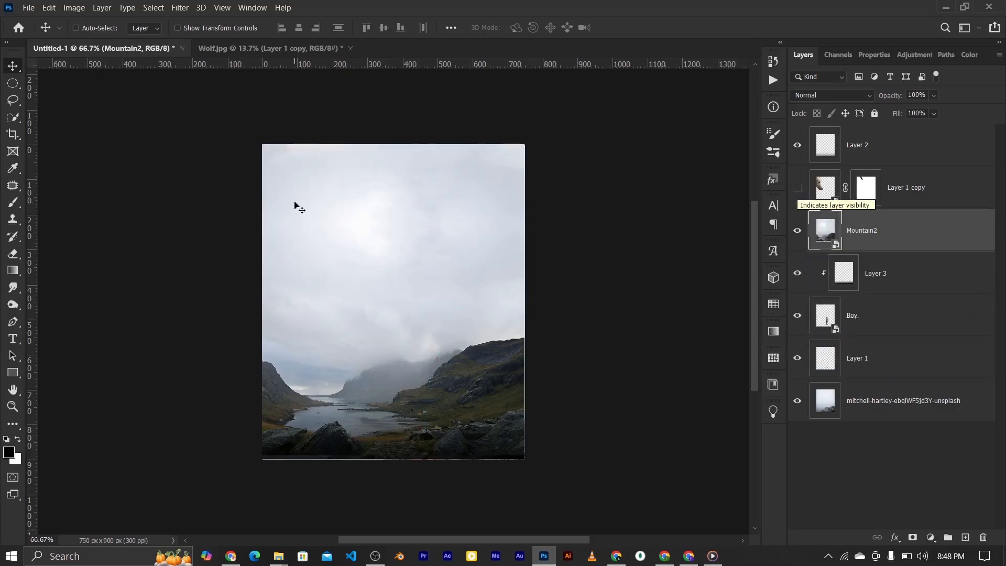
pyautogui.click(9, 118)
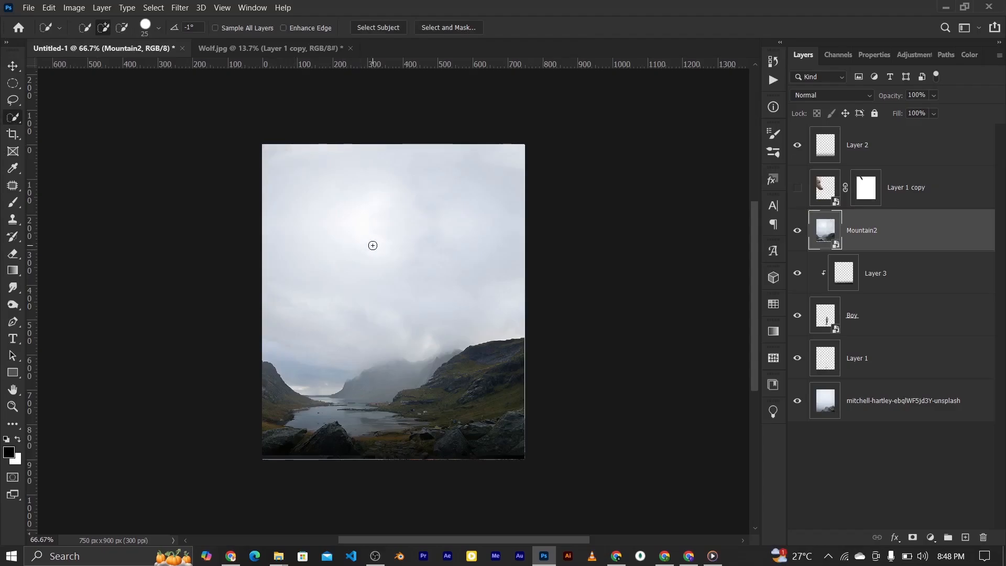
pyautogui.press(']')
pyautogui.press(']')
pyautogui.press(']')
pyautogui.press(']')
pyautogui.press(']')
pyautogui.press(']')
pyautogui.press(']')
pyautogui.click(371, 242)
pyautogui.moveTo(324, 189)
pyautogui.mouseDown()
pyautogui.moveTo(325, 246)
pyautogui.moveTo(427, 238)
pyautogui.moveTo(269, 342)
pyautogui.moveTo(514, 392)
pyautogui.mouseUp()
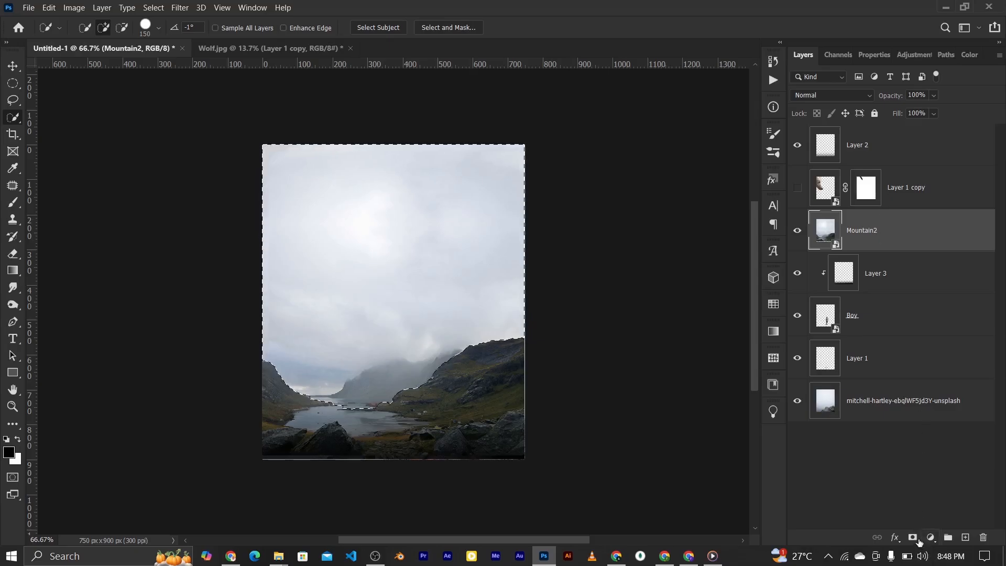
pyautogui.click(913, 537)
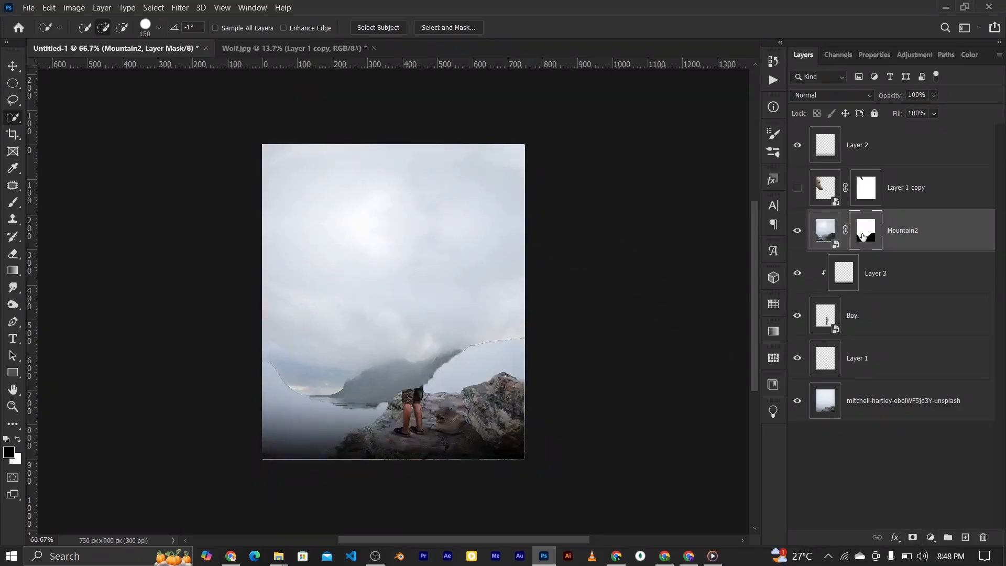
# Step: Move the masked Mountain2 layer directly beneath Layer 1 and show the wolf layer again
pyautogui.click(826, 234)
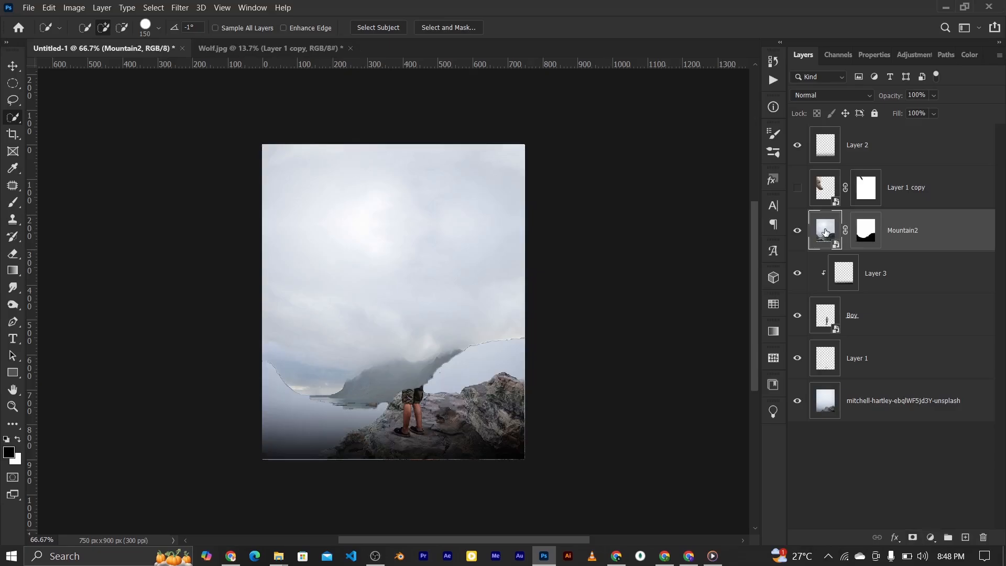
pyautogui.moveTo(945, 224); pyautogui.dragTo(934, 378)
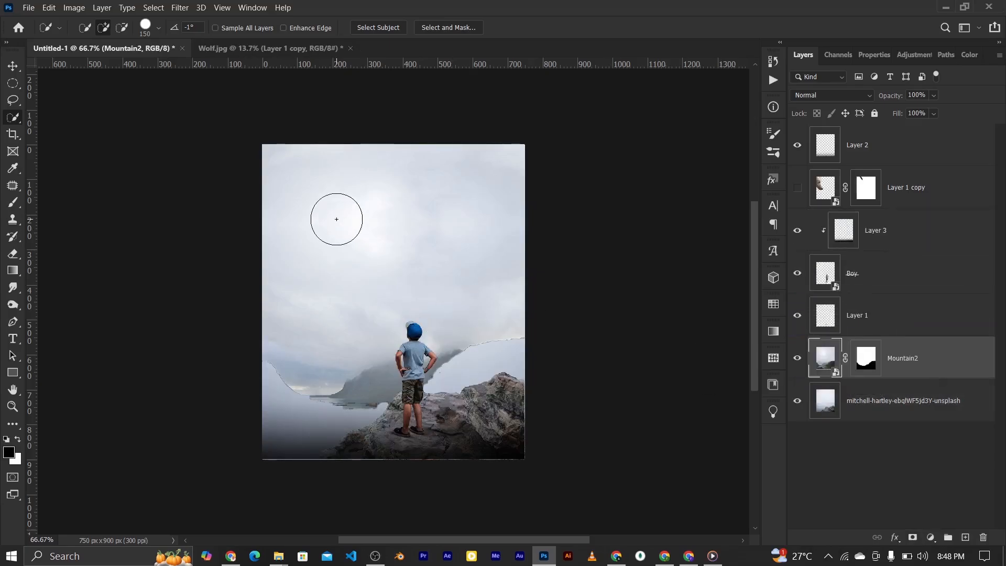
pyautogui.click(17, 64)
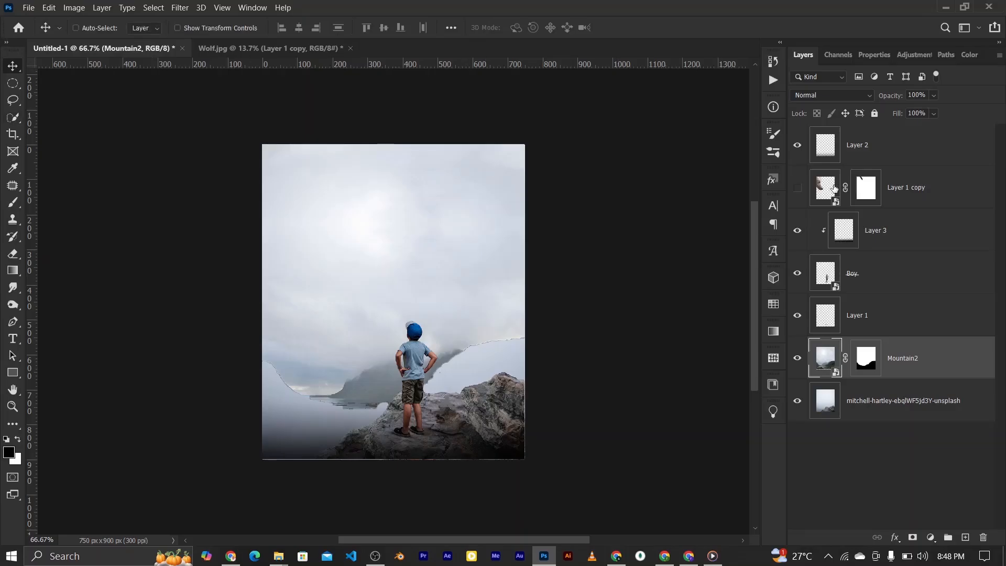
pyautogui.click(797, 187)
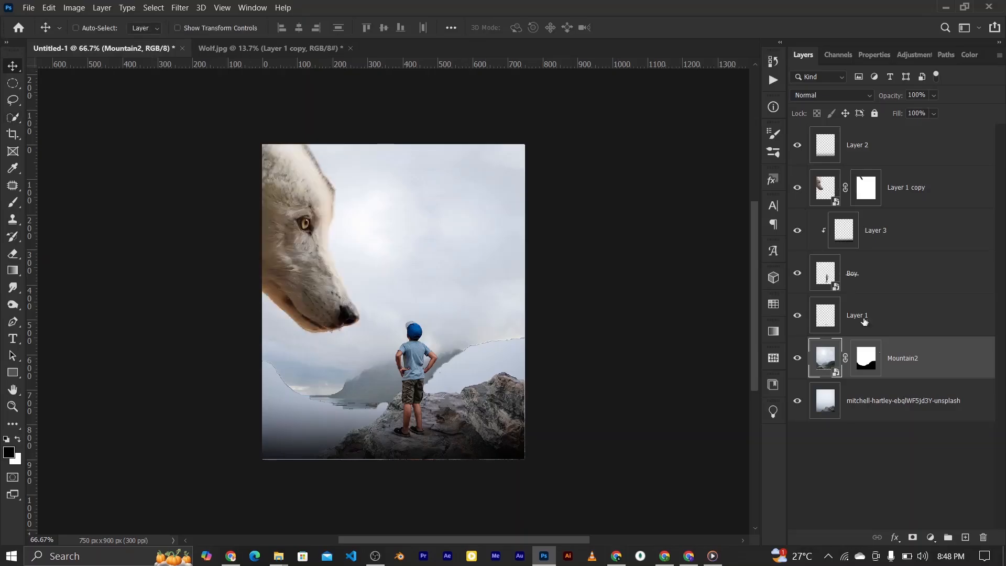
# Step: Activate the Mountain2 layer mask and choose a soft round 60 px brush with 0% hardness and 70% opacity
pyautogui.click(865, 365)
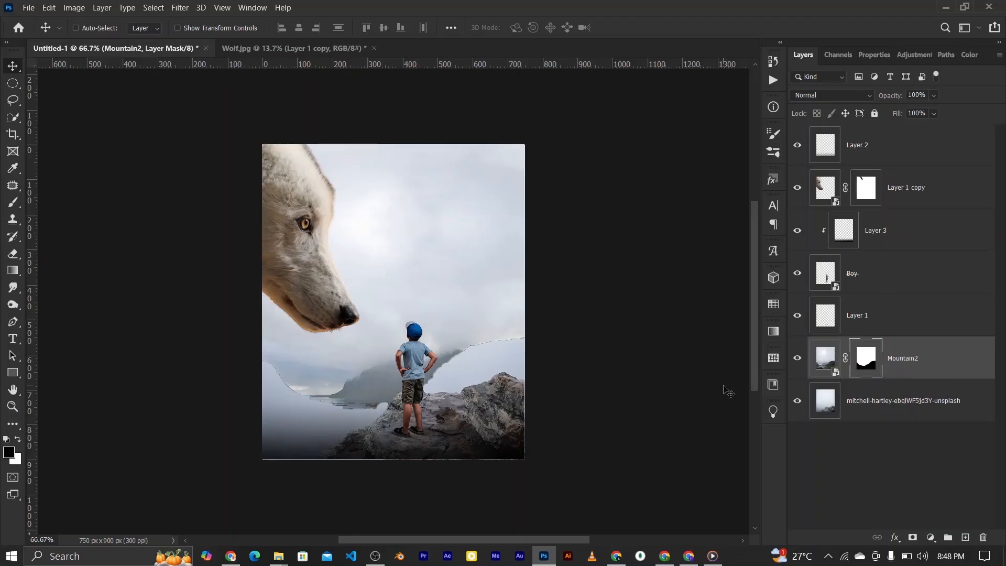
pyautogui.click(7, 201)
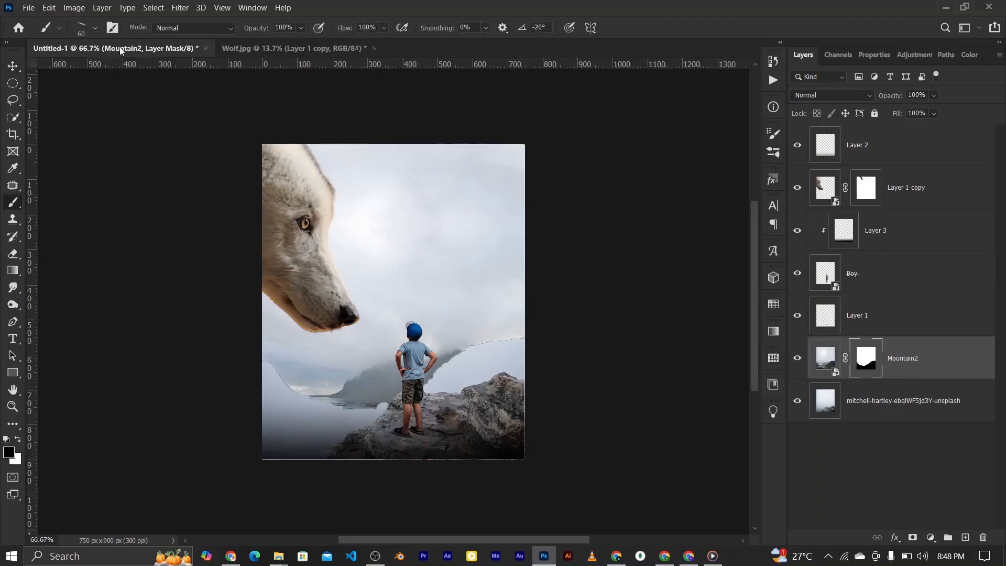
pyautogui.click(95, 28)
pyautogui.click(110, 130)
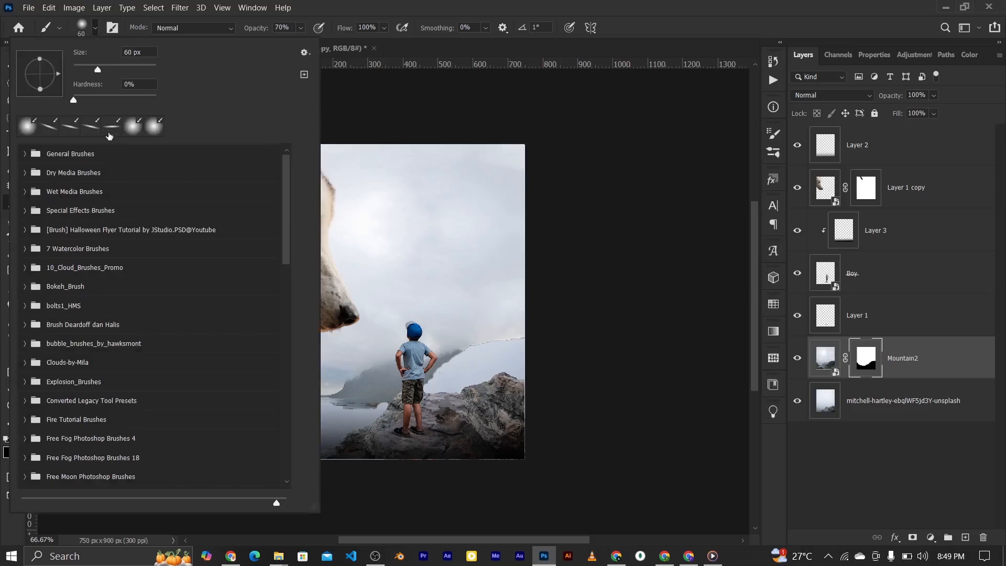
pyautogui.click(549, 334)
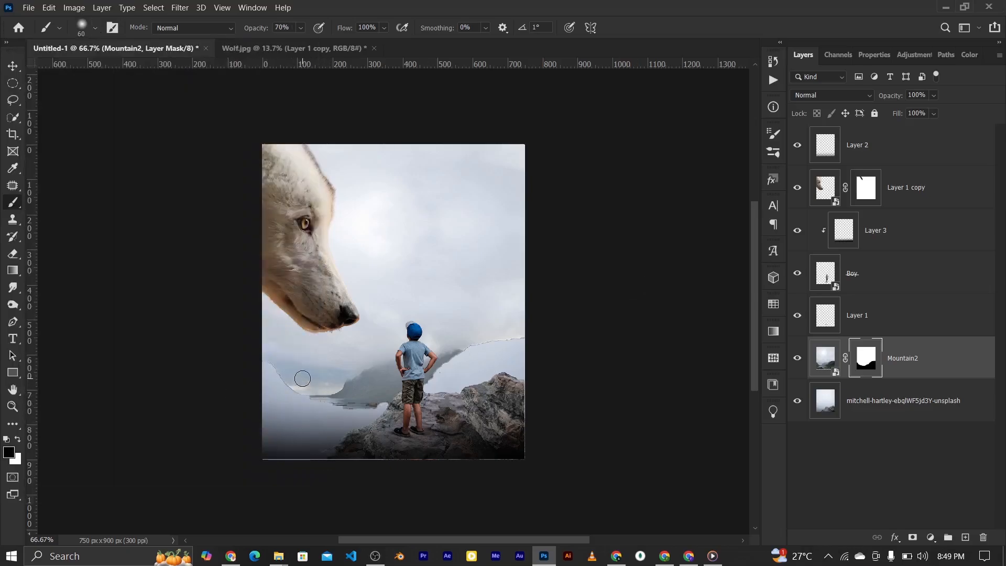
# Step: Paint black across the lower part of the Mountain2 mask with the brush enlarged to 500 px, fading its hard edges into the background
pyautogui.moveTo(280, 377); pyautogui.dragTo(317, 401)
pyautogui.press(']')
pyautogui.press(']')
pyautogui.press(']')
pyautogui.press(']')
pyautogui.press(']')
pyautogui.press(']')
pyautogui.press(']')
pyautogui.press(']')
pyautogui.press(']')
pyautogui.press(']')
pyautogui.press(']')
pyautogui.press(']')
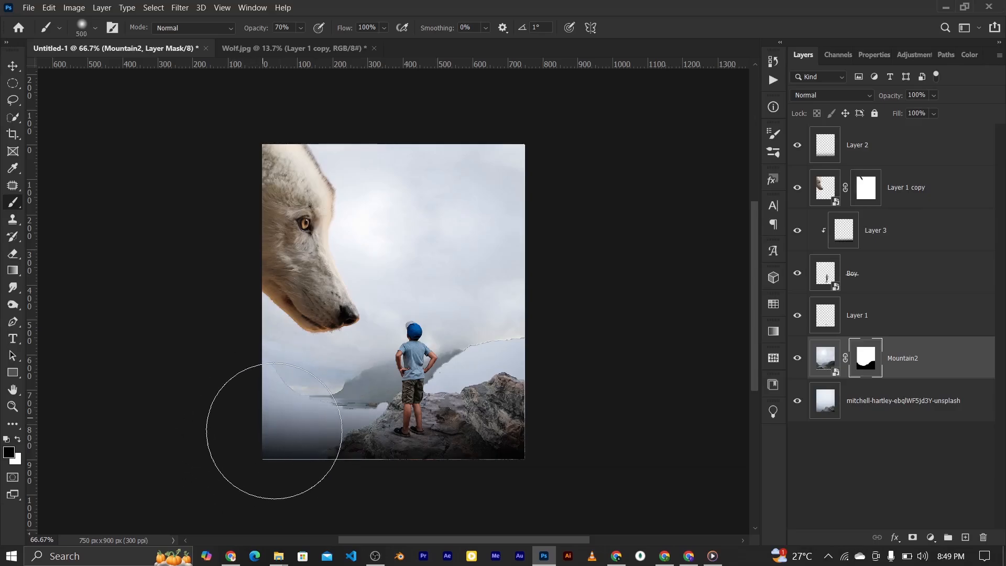
pyautogui.moveTo(276, 431); pyautogui.dragTo(304, 457)
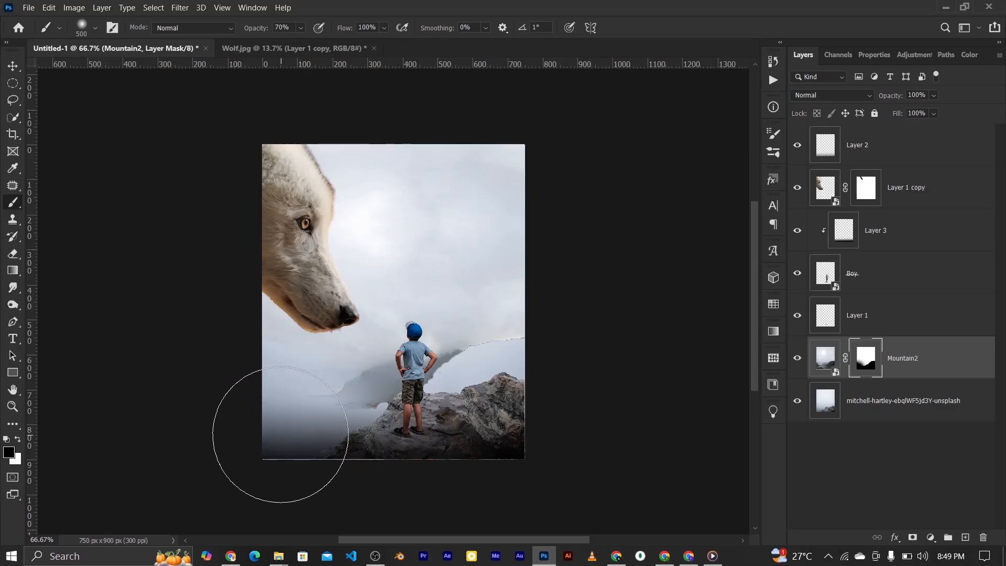
pyautogui.moveTo(282, 436); pyautogui.dragTo(361, 475)
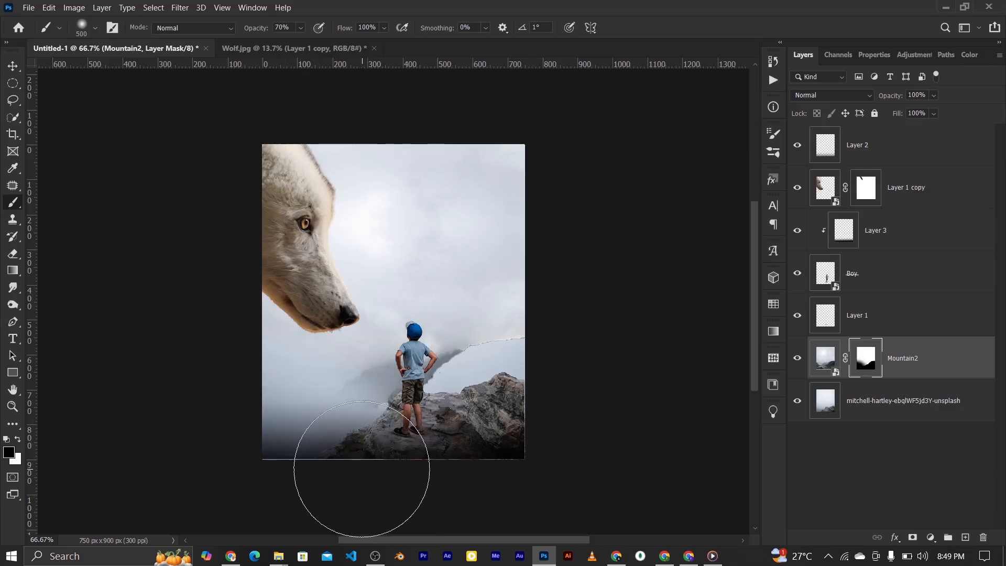
pyautogui.moveTo(461, 461)
pyautogui.mouseDown()
pyautogui.moveTo(514, 437)
pyautogui.moveTo(509, 401)
pyautogui.moveTo(487, 422)
pyautogui.mouseUp()
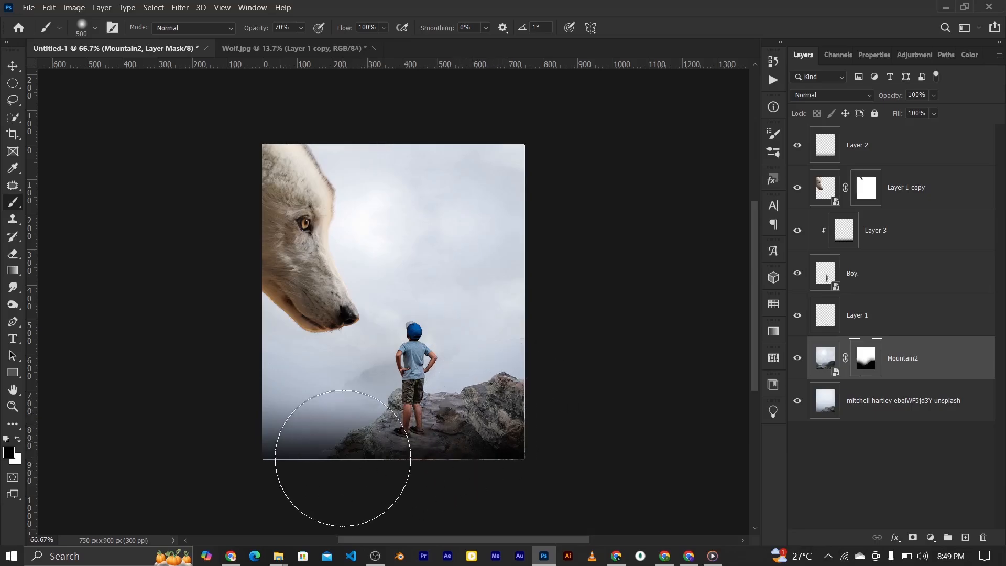
pyautogui.moveTo(433, 446)
pyautogui.mouseDown()
pyautogui.moveTo(475, 444)
pyautogui.moveTo(400, 444)
pyautogui.moveTo(500, 434)
pyautogui.moveTo(426, 449)
pyautogui.mouseUp()
# Step: Add a new layer above Layer 2 and choose the Clouds1593 brush from the Clouds-by-Mila set
pyautogui.click(890, 145)
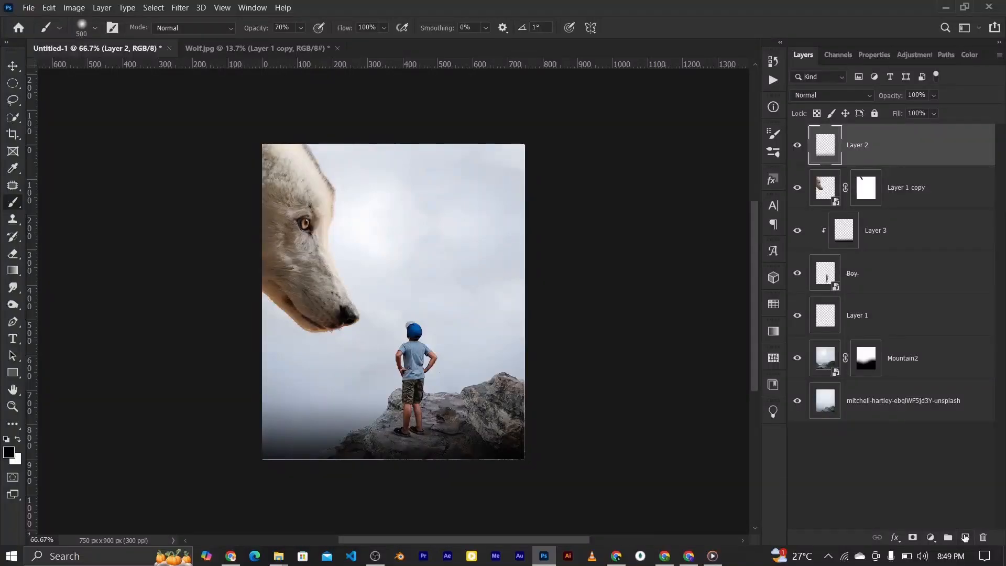
pyautogui.click(964, 535)
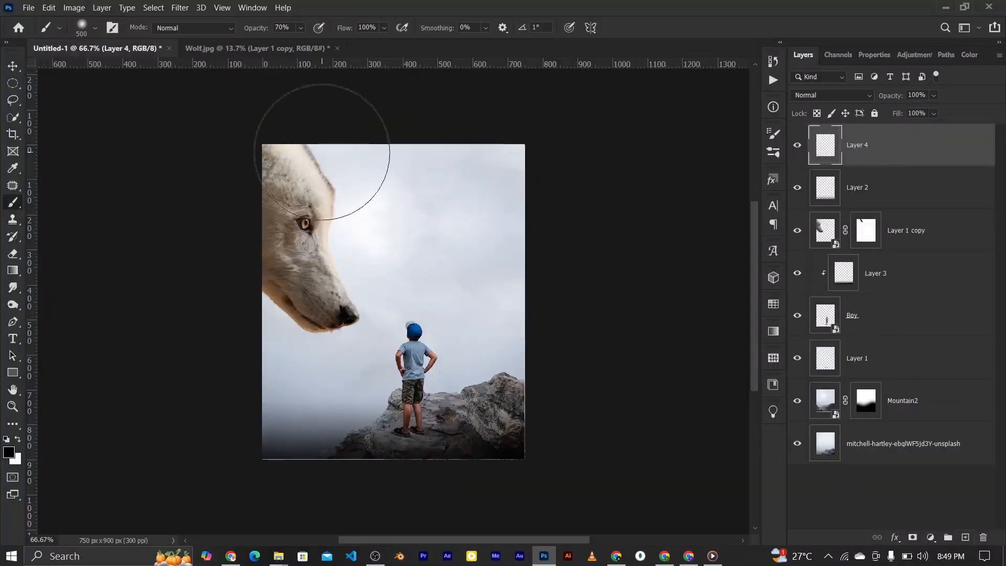
pyautogui.click(94, 28)
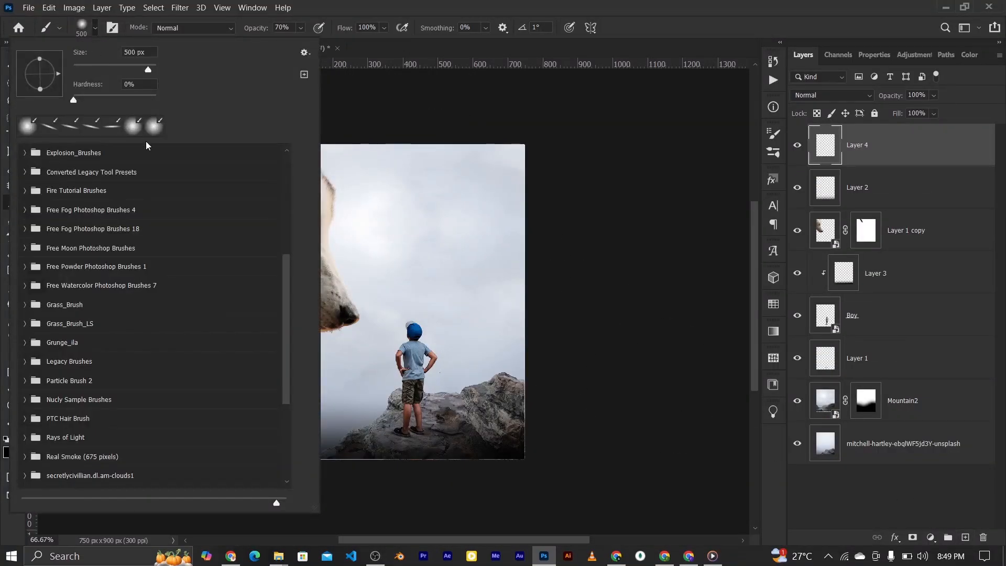
pyautogui.scroll(-5, 172, 317)
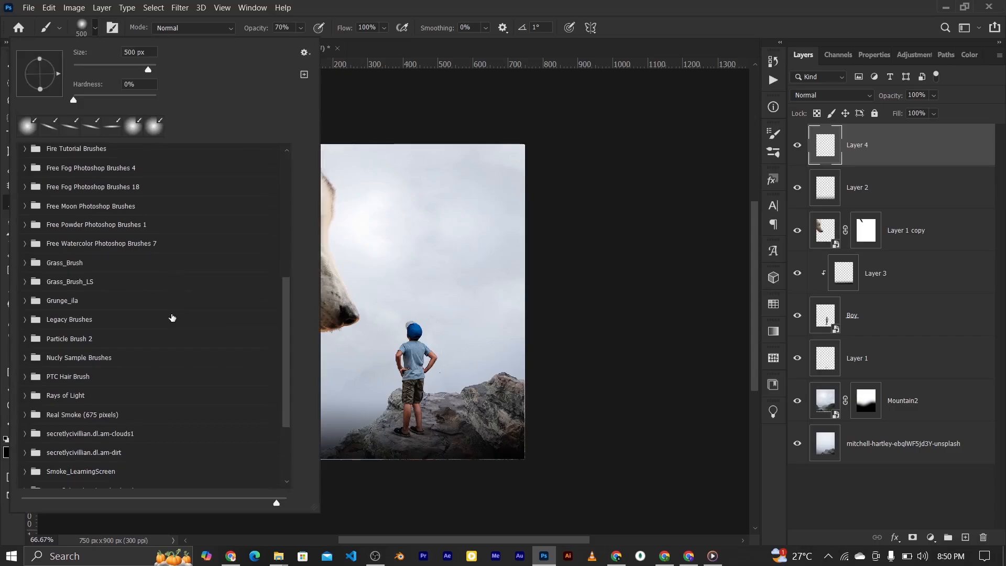
pyautogui.scroll(-1, 173, 317)
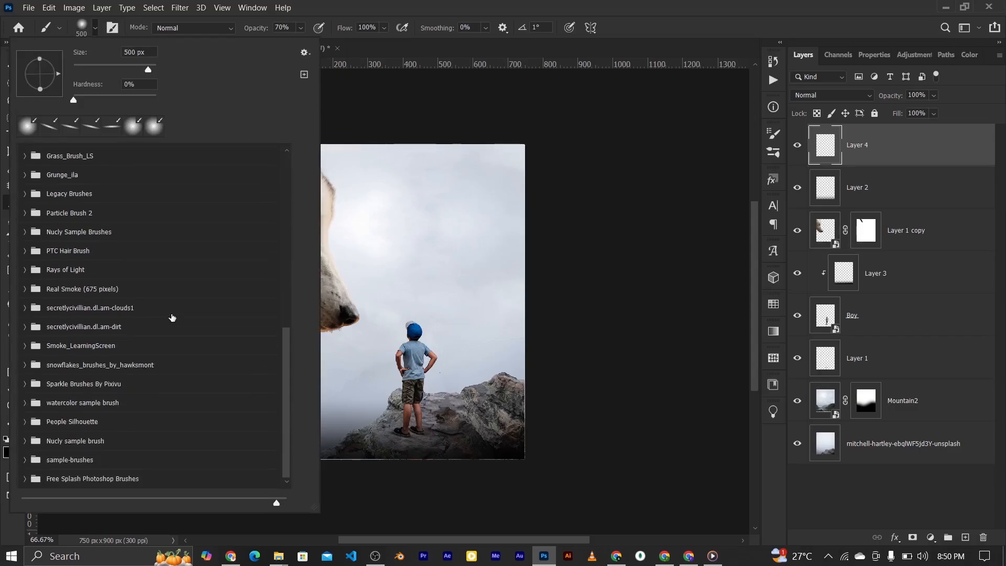
pyautogui.scroll(7, 172, 317)
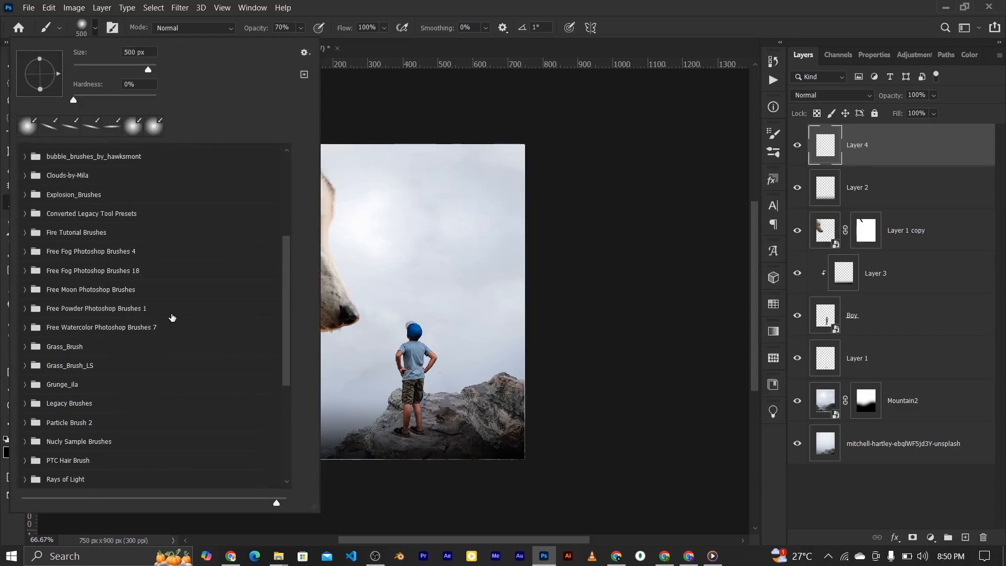
pyautogui.scroll(1, 173, 317)
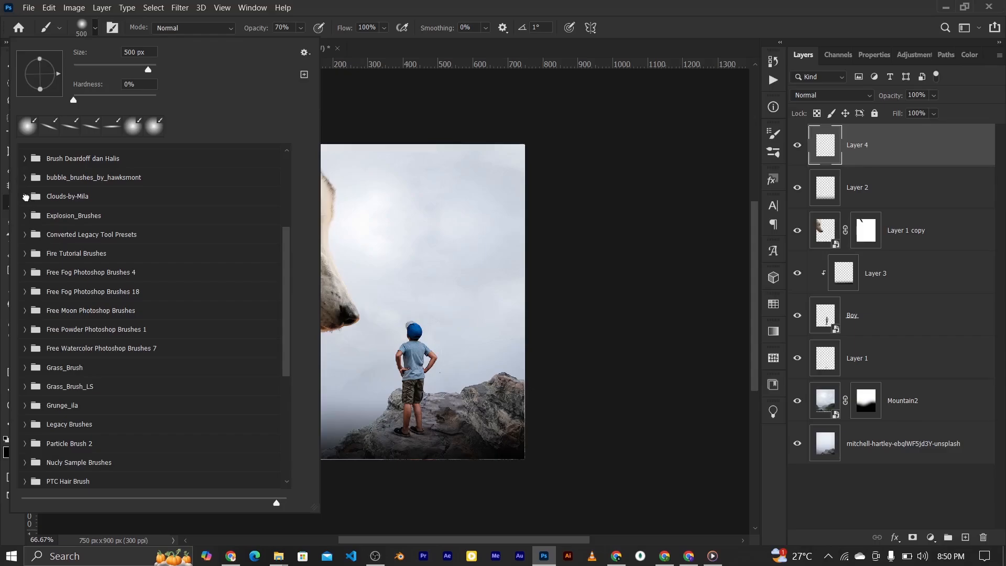
pyautogui.click(26, 198)
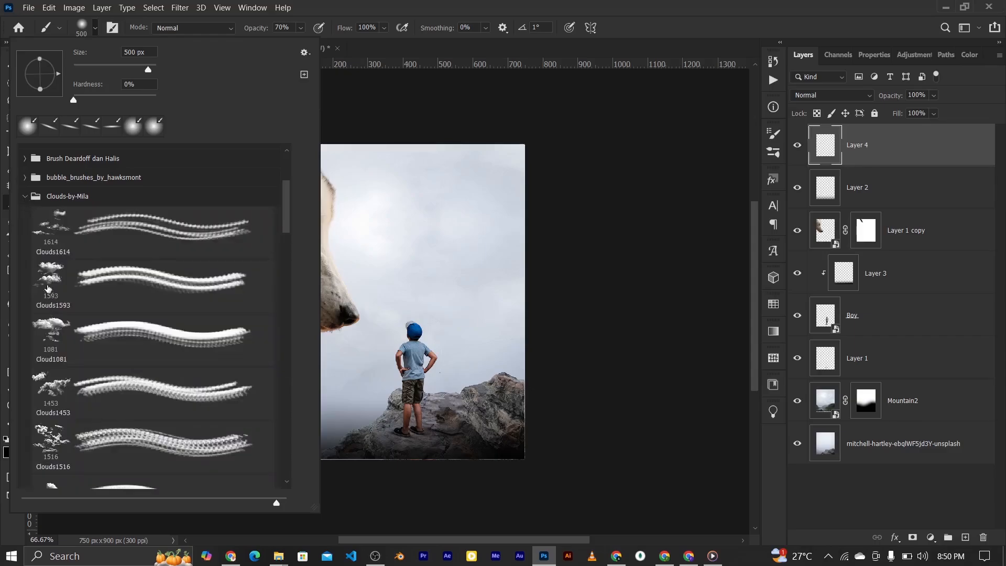
pyautogui.click(48, 288)
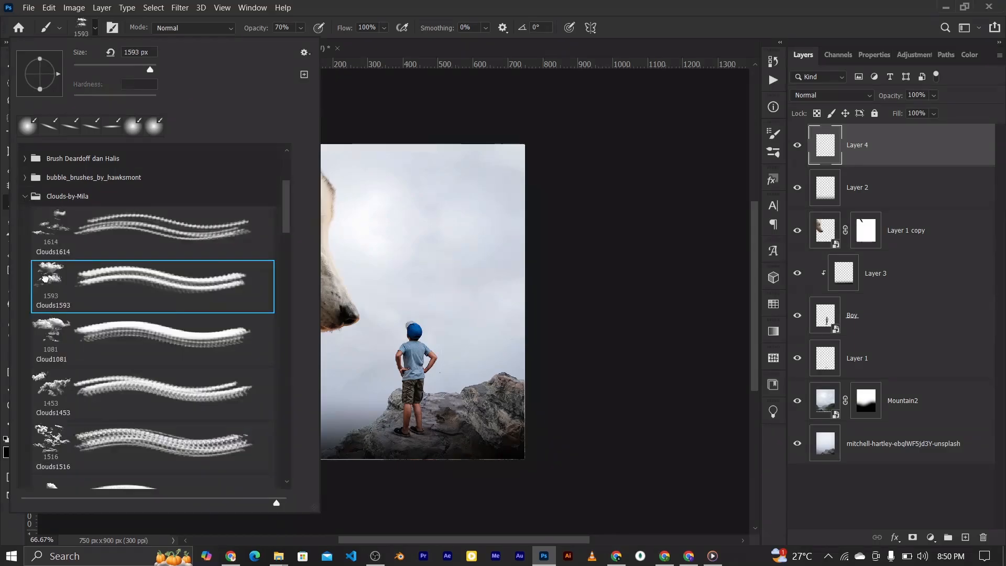
pyautogui.click(692, 5)
# Step: Swap the foreground color to white and darken it slightly to a very light off-white
pyautogui.press('x')
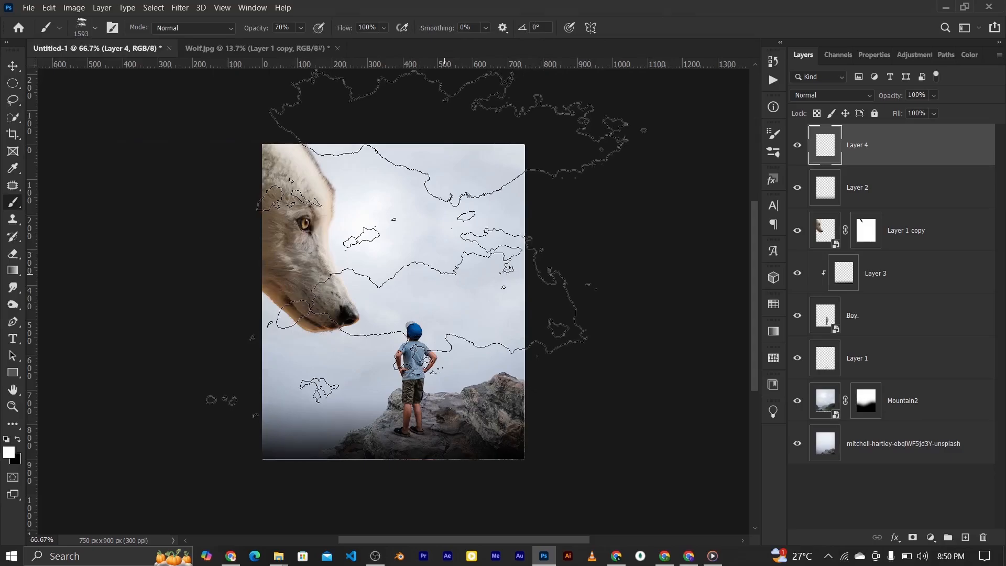
pyautogui.click(6, 454)
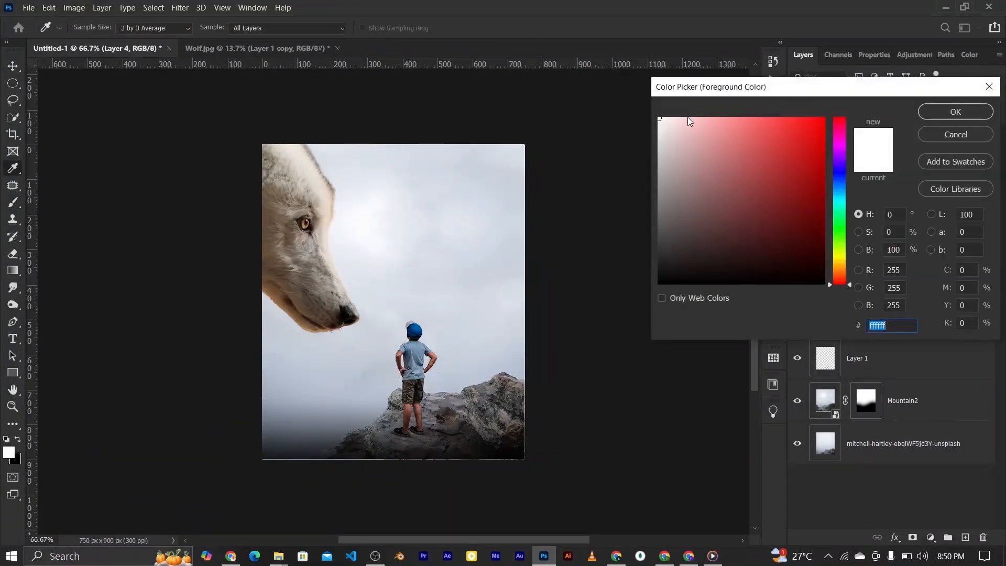
pyautogui.click(659, 126)
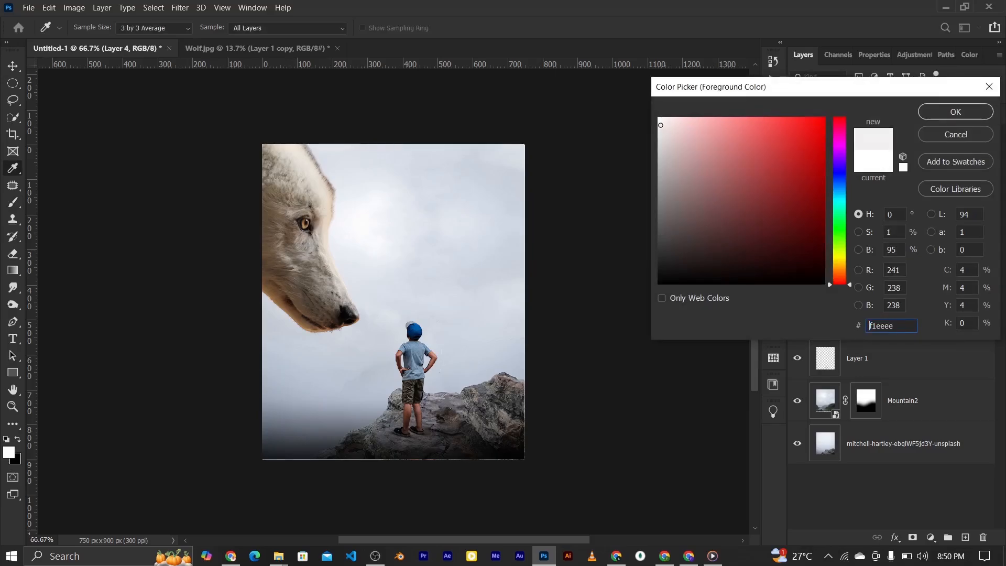
pyautogui.moveTo(660, 124); pyautogui.dragTo(660, 124)
pyautogui.click(955, 112)
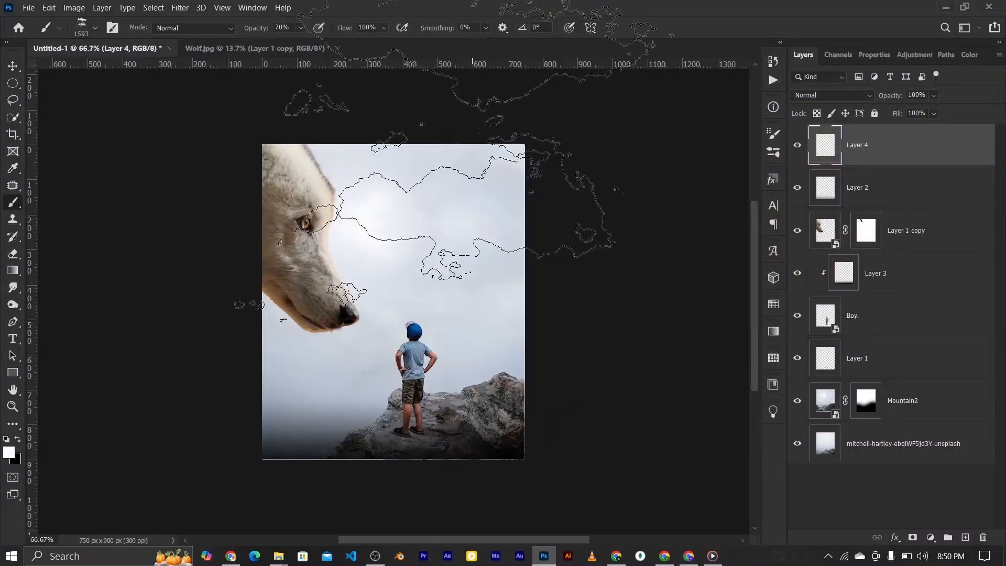
# Step: Stamp clouds across the upper sky and around the wolf's muzzle with the cloud brush at 600 px and 100% opacity
pyautogui.press('[')
pyautogui.press('[')
pyautogui.press('[')
pyautogui.press('[')
pyautogui.press('[')
pyautogui.press('[')
pyautogui.press('[')
pyautogui.press('[')
pyautogui.press('[')
pyautogui.press('[')
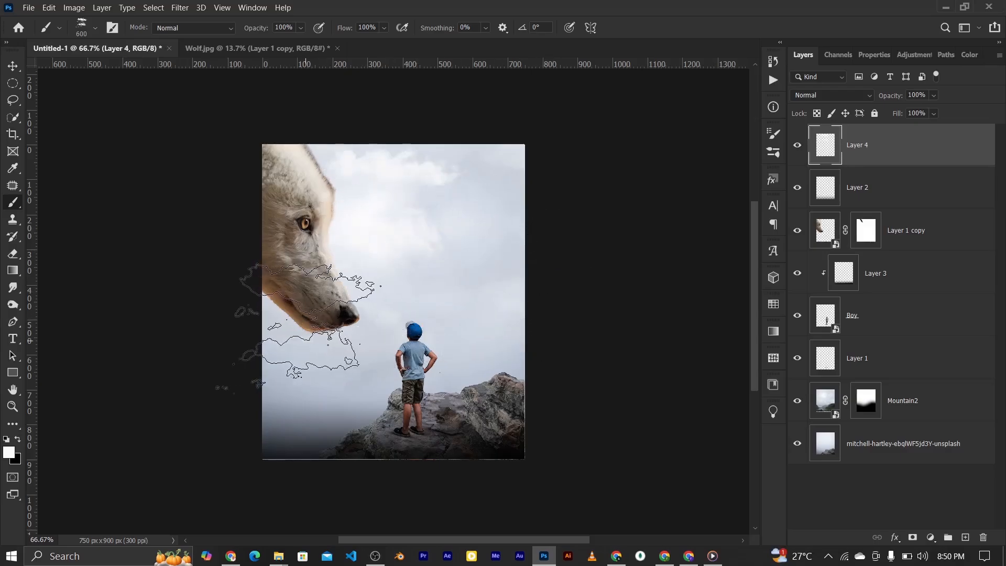
pyautogui.click(285, 322)
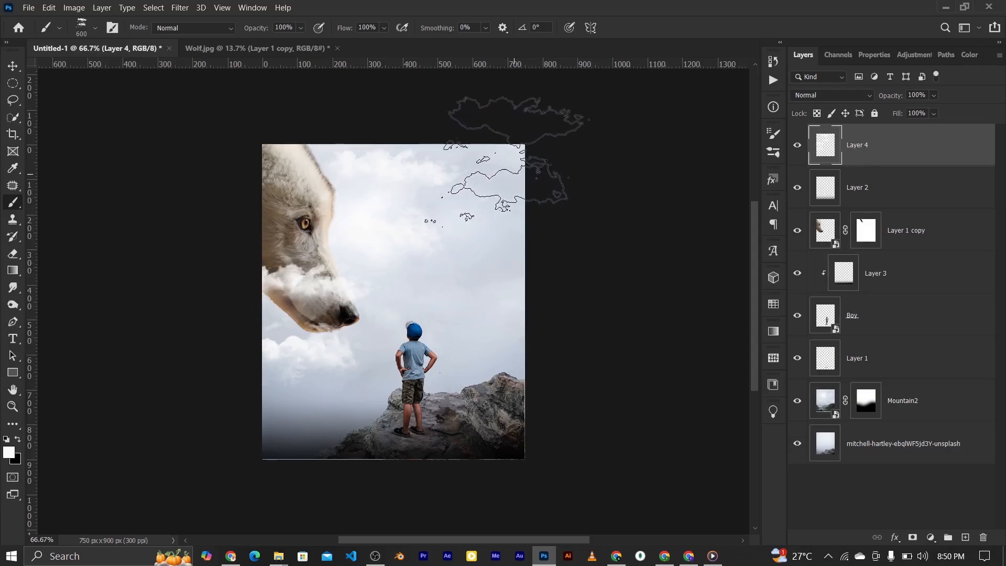
# Step: Reduce the cloud brush to 250 px and stamp small clouds at the right edge of the sky
pyautogui.press('[')
pyautogui.press('[')
pyautogui.press('[')
pyautogui.press('[')
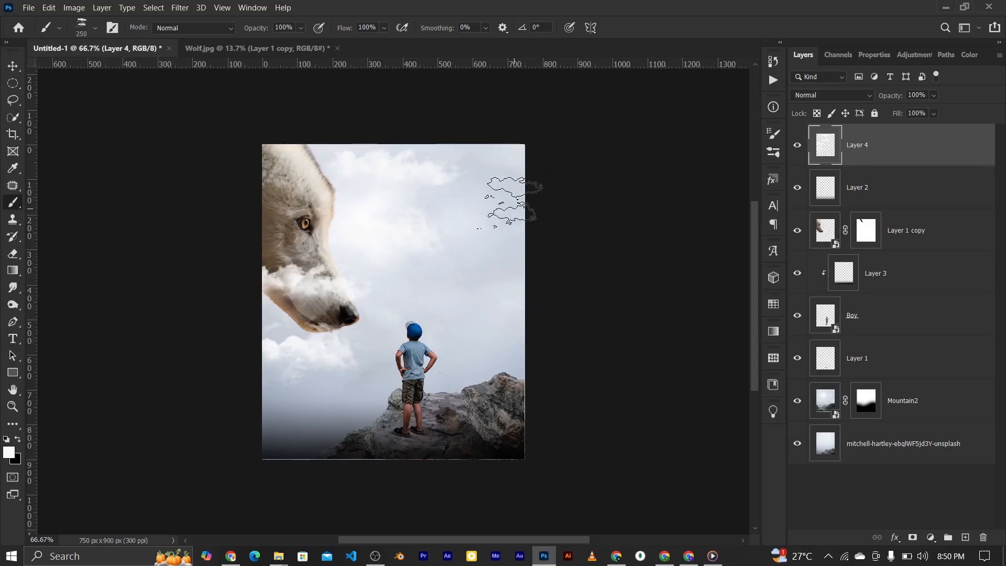
pyautogui.click(513, 225)
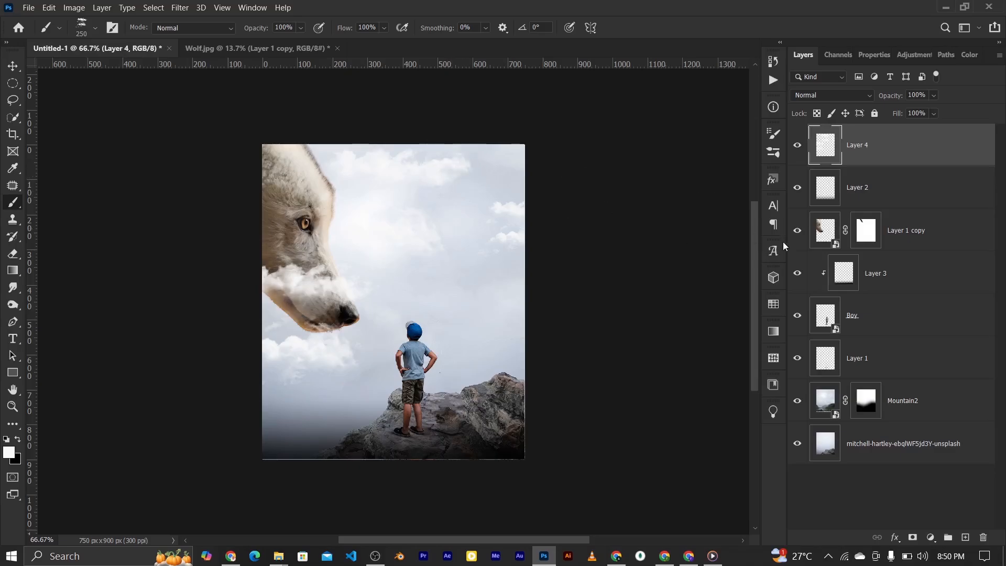
# Step: Move the cloud layer, Layer 4, directly beneath the Boy layer so the clouds sit behind the wolf
pyautogui.click(11, 71)
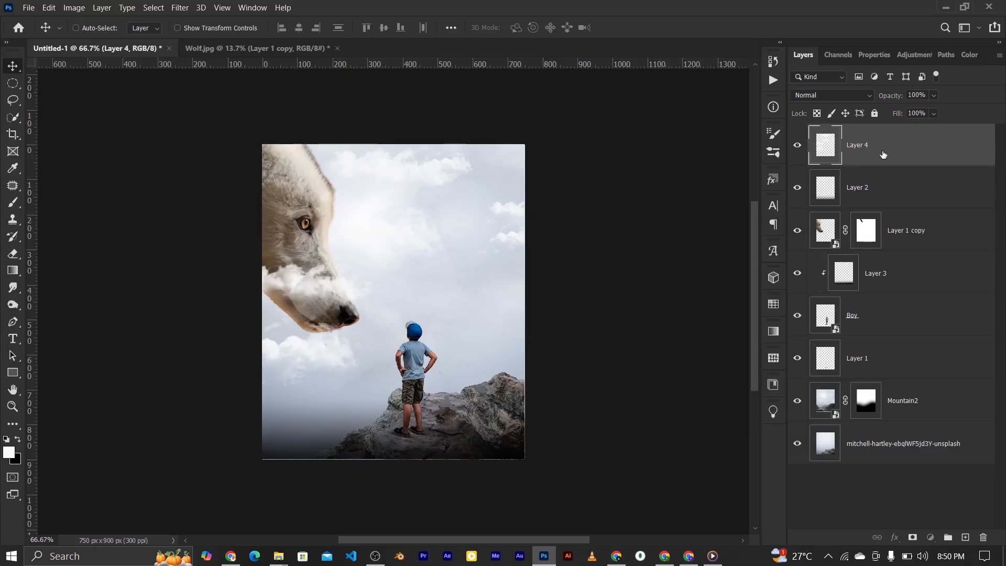
pyautogui.moveTo(883, 153); pyautogui.dragTo(893, 295)
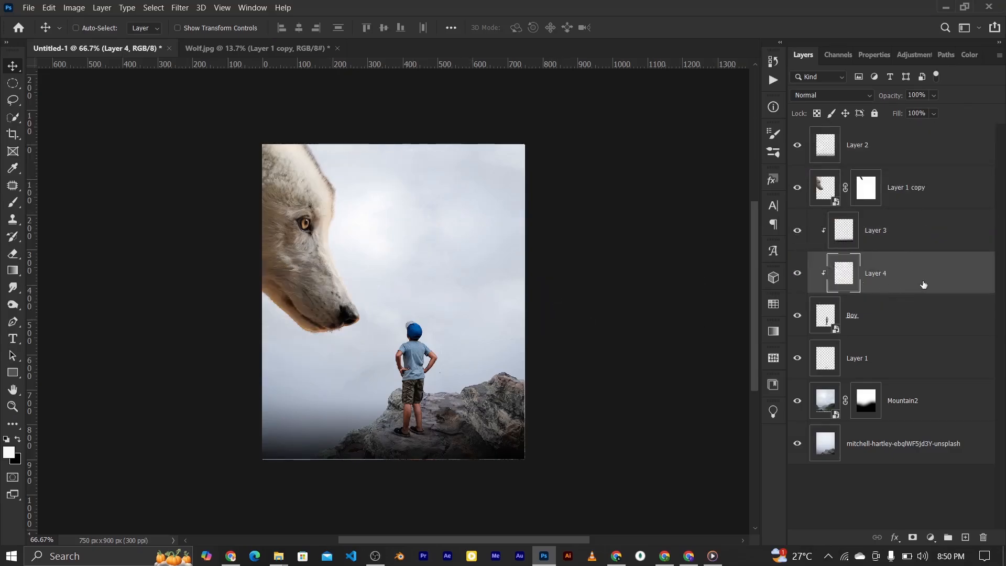
pyautogui.hotkey('ctrl', 'shift', ']')
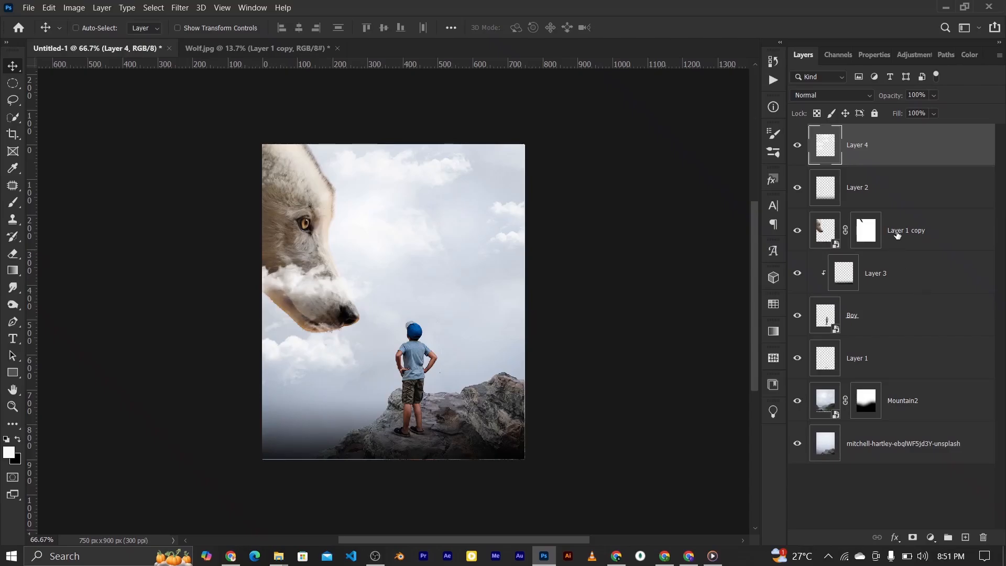
pyautogui.moveTo(890, 146); pyautogui.dragTo(902, 330)
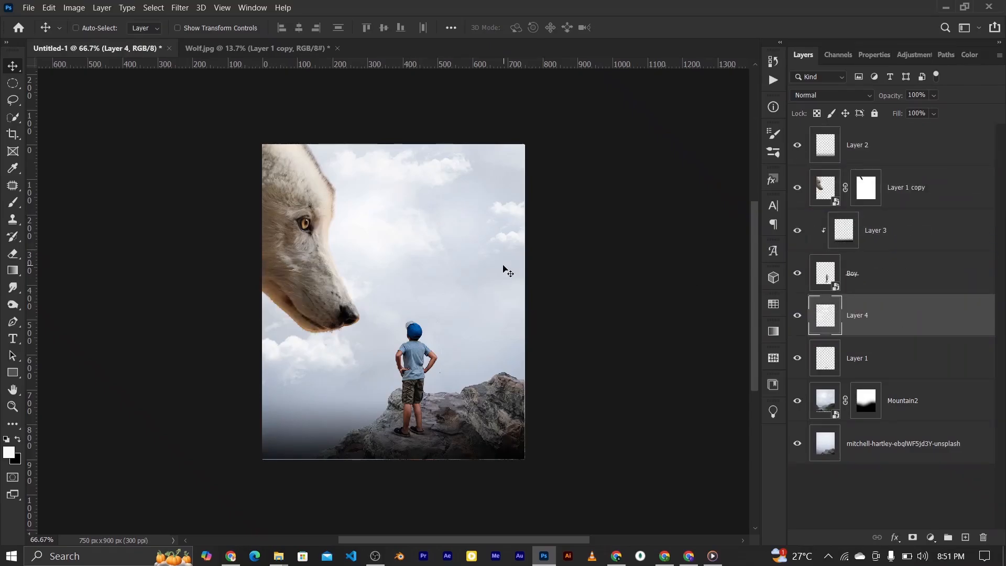
# Step: Paint black on the wolf's layer mask along its forehead and jaw with a soft round 250 px brush, 0% hardness, 50% opacity
pyautogui.click(865, 190)
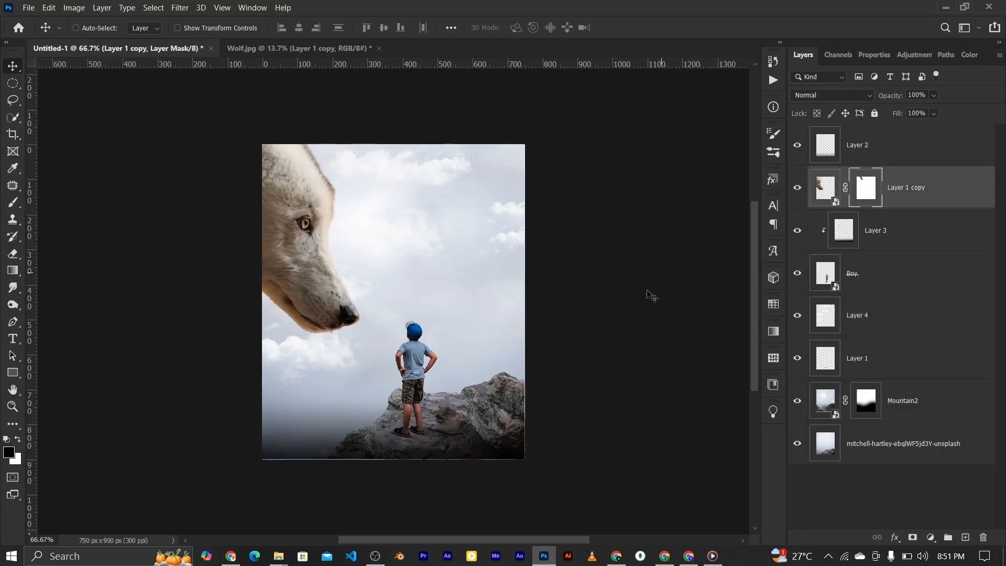
pyautogui.click(9, 206)
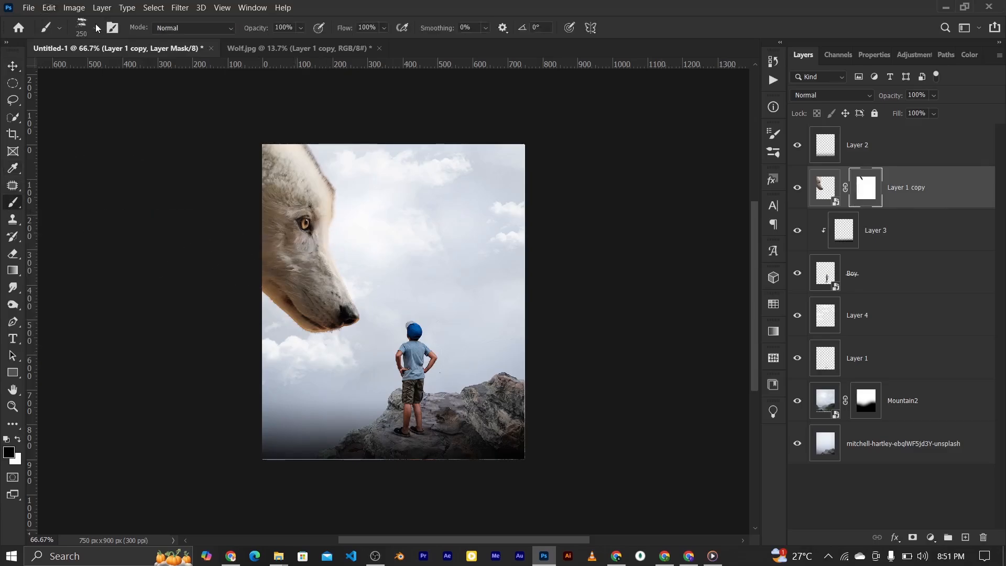
pyautogui.click(95, 27)
pyautogui.click(72, 135)
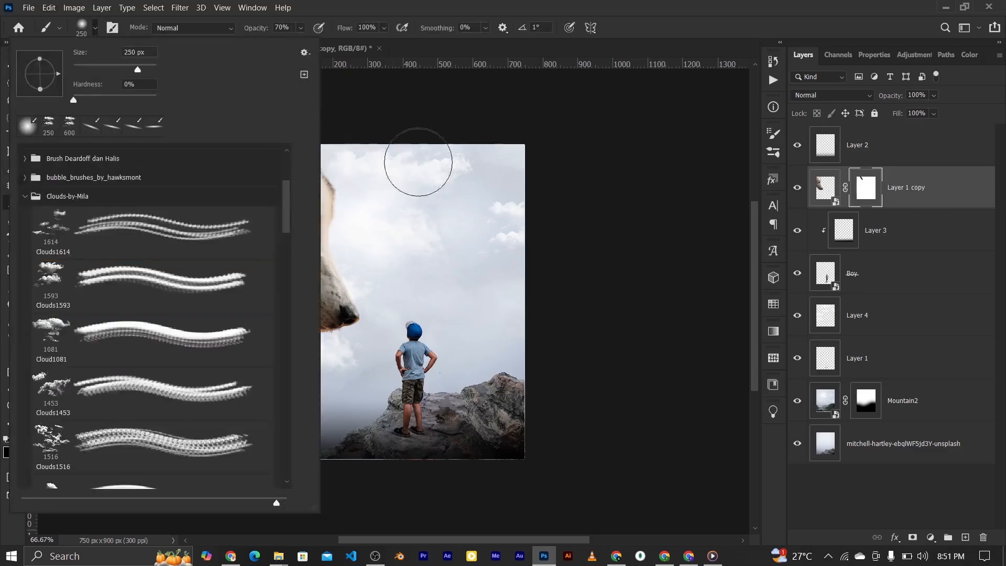
pyautogui.click(569, 165)
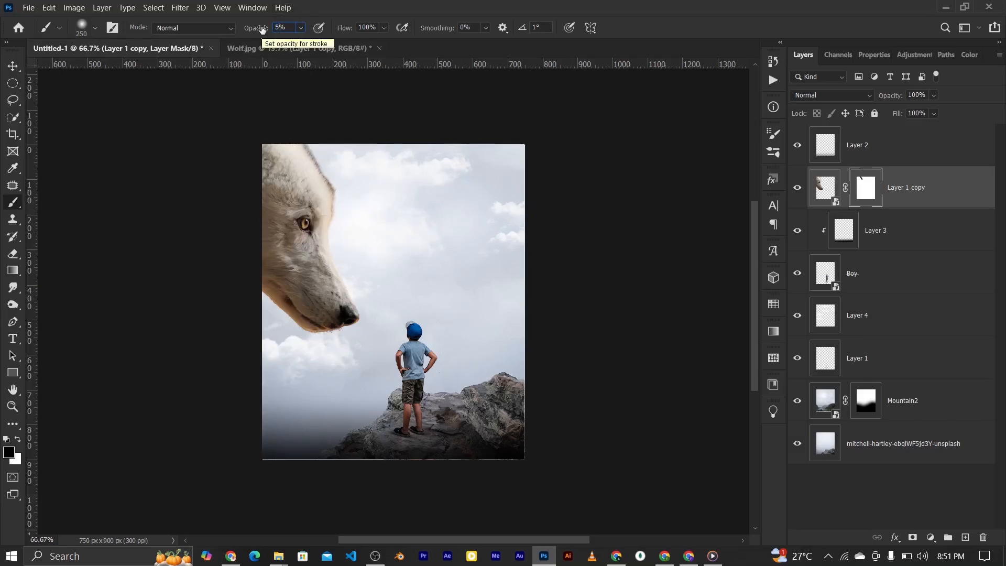
pyautogui.write('0')
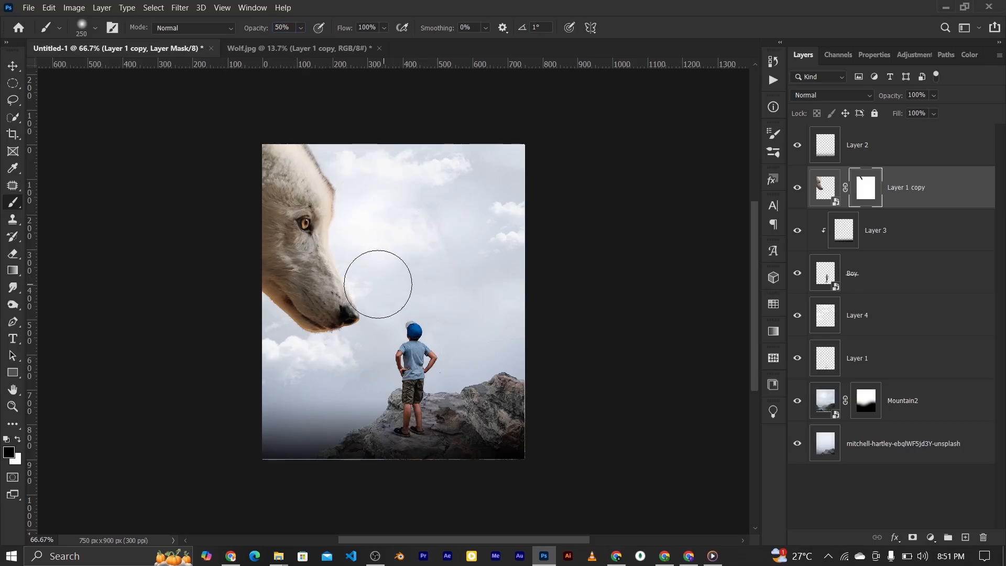
pyautogui.moveTo(352, 181)
pyautogui.mouseDown()
pyautogui.moveTo(300, 133)
pyautogui.moveTo(343, 177)
pyautogui.mouseUp()
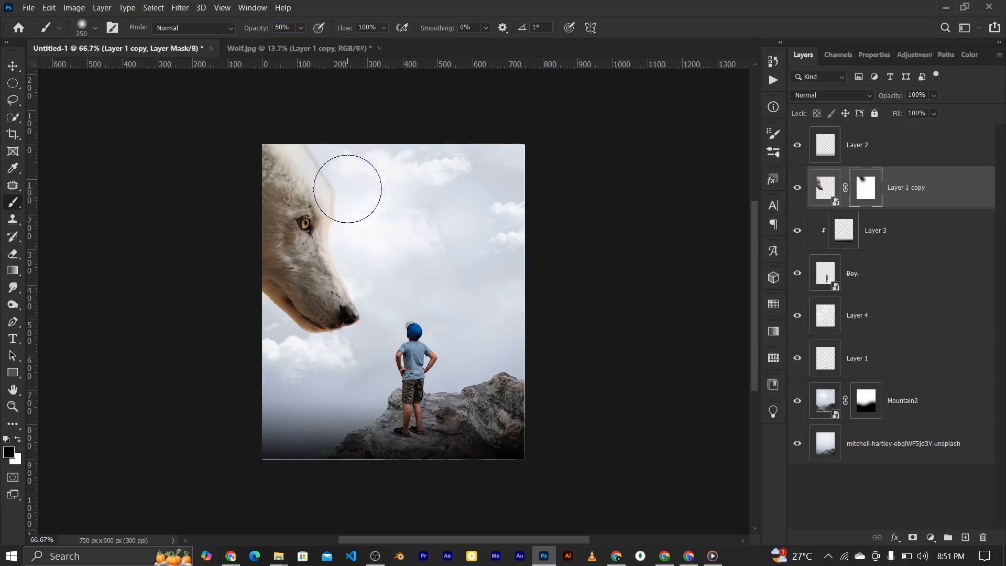
pyautogui.moveTo(279, 318)
pyautogui.mouseDown()
pyautogui.moveTo(254, 299)
pyautogui.moveTo(336, 355)
pyautogui.moveTo(346, 334)
pyautogui.moveTo(370, 339)
pyautogui.mouseUp()
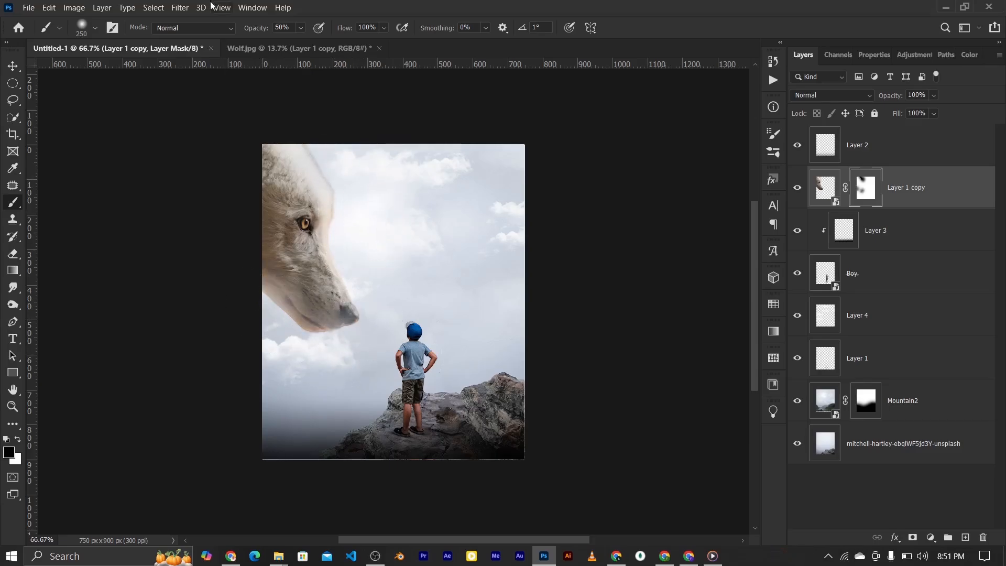
# Step: Lower the brush opacity to 29% and lightly fade the wolf's eye and face on the mask
pyautogui.moveTo(255, 28); pyautogui.dragTo(251, 28)
pyautogui.moveTo(244, 28); pyautogui.dragTo(244, 28)
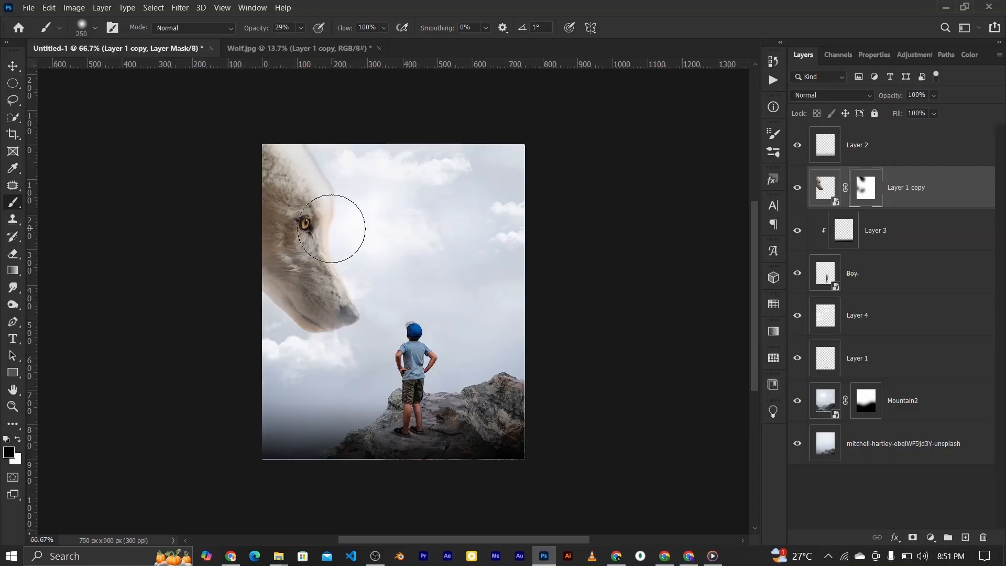
pyautogui.moveTo(297, 223)
pyautogui.mouseDown()
pyautogui.moveTo(312, 242)
pyautogui.moveTo(272, 229)
pyautogui.mouseUp()
pyautogui.hotkey('ctrl', 'z')
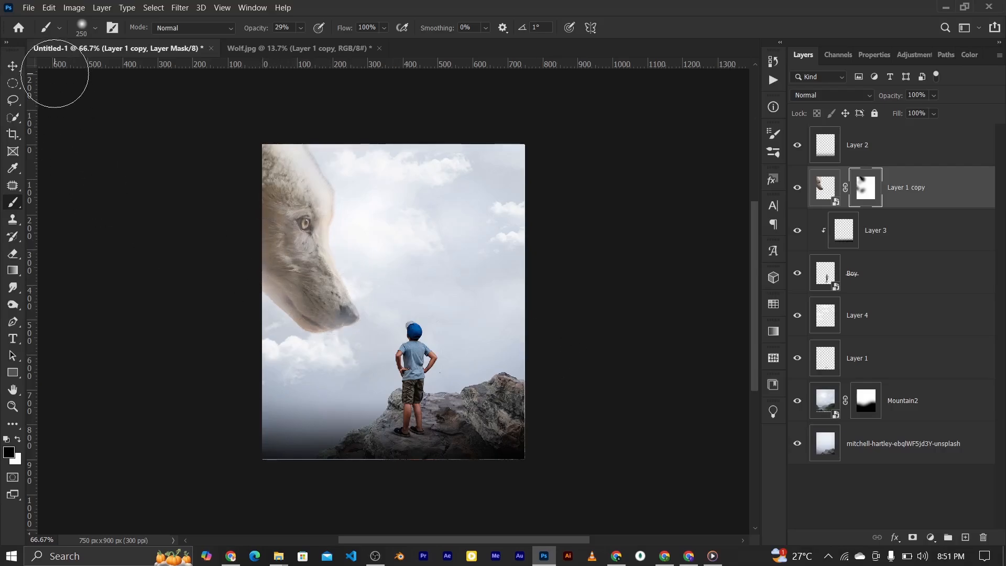
# Step: Set the mask brush to 40 px and 90% opacity for close detail work on the wolf's head
pyautogui.click(13, 67)
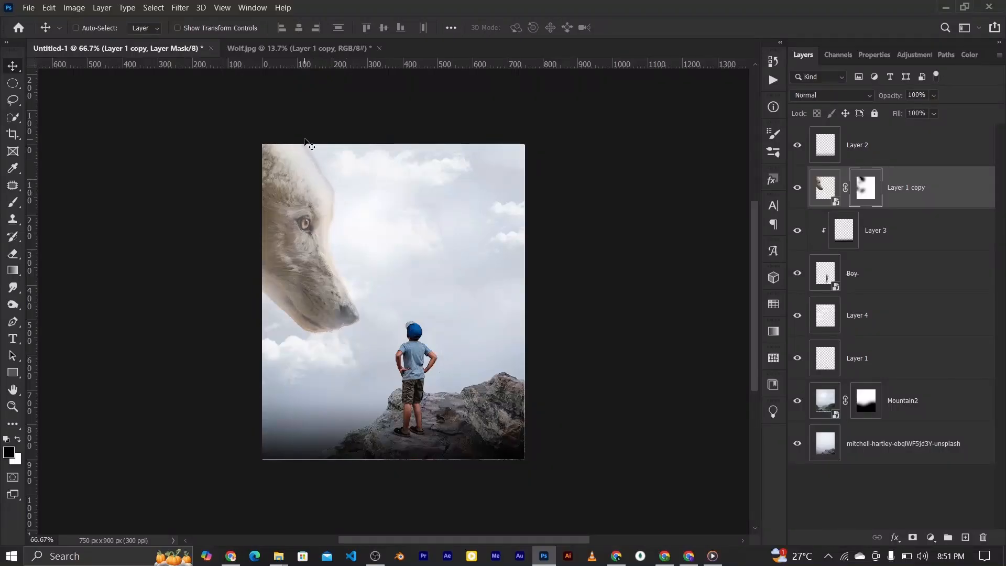
pyautogui.click(13, 202)
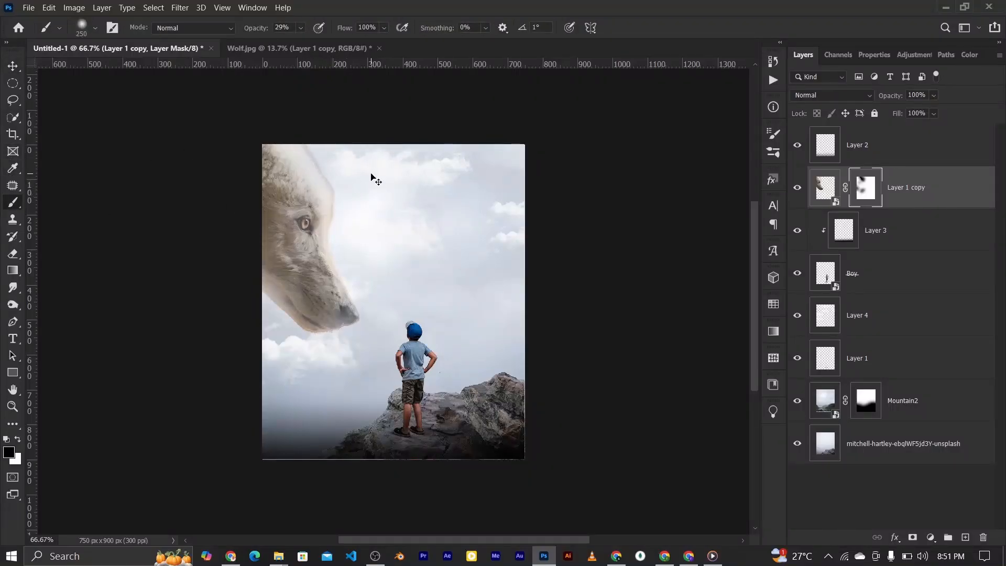
pyautogui.hotkey('ctrl', '+')
pyautogui.scroll(3, 371, 173)
pyautogui.press('[')
pyautogui.press('[')
pyautogui.press('[')
pyautogui.press('[')
pyautogui.press('[')
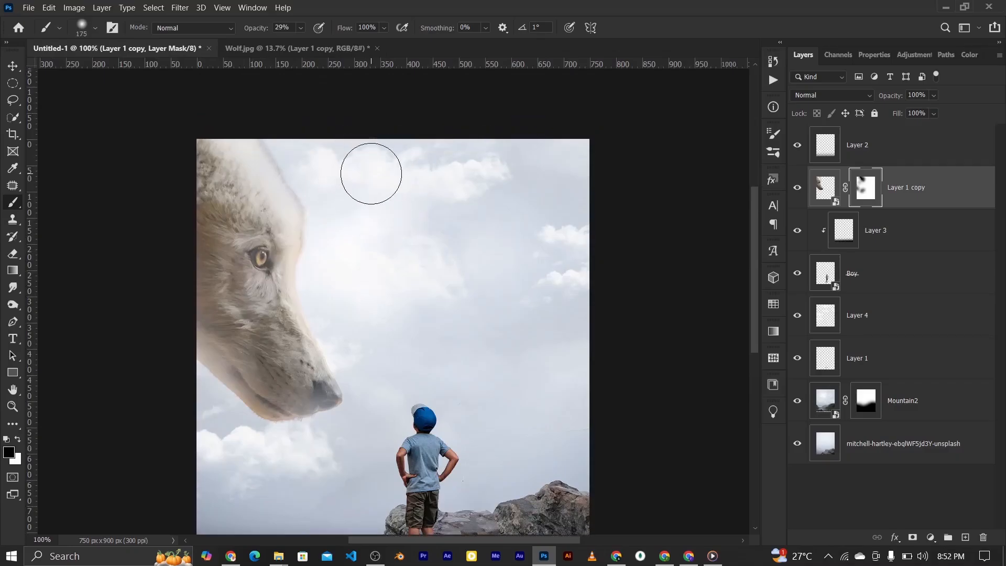
pyautogui.press('[')
pyautogui.moveTo(250, 29); pyautogui.dragTo(290, 28)
pyautogui.press('[')
pyautogui.press('[')
pyautogui.press('[')
pyautogui.press('[')
pyautogui.press('[')
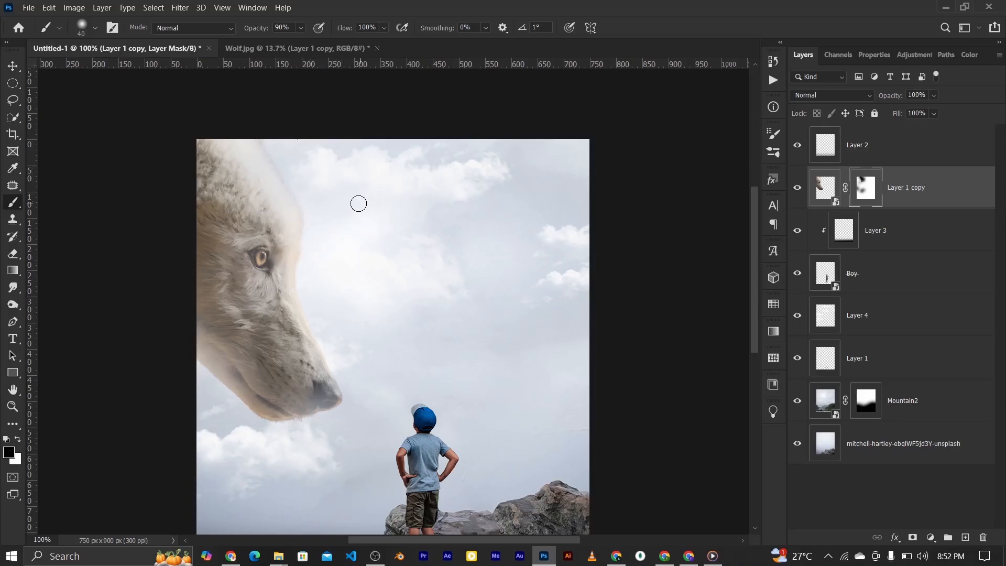
pyautogui.hotkey('ctrl', '0')
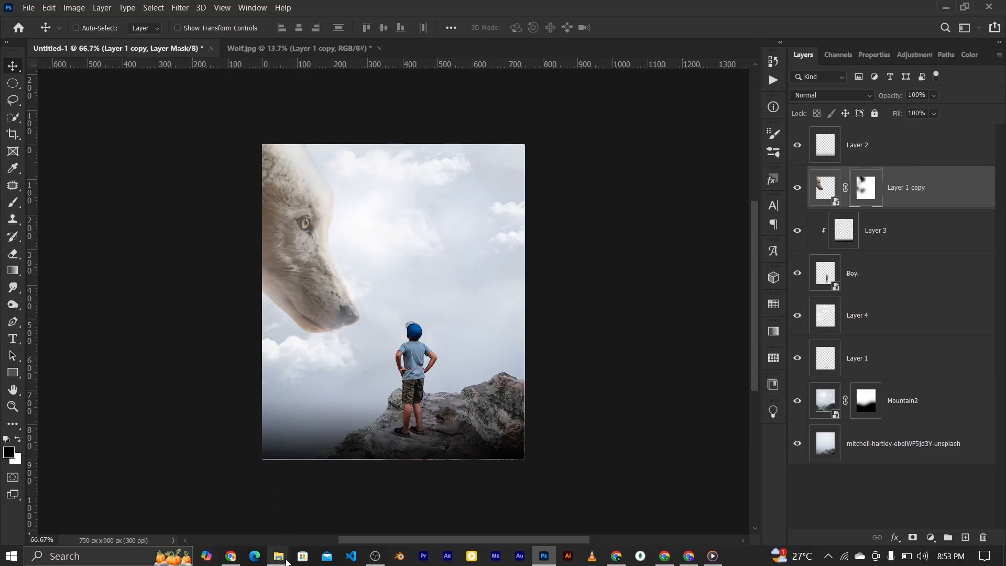
# Step: Load brush 5, the 2452 px light-ray tip, from the Rays of Light brush set
pyautogui.click(14, 202)
pyautogui.click(95, 27)
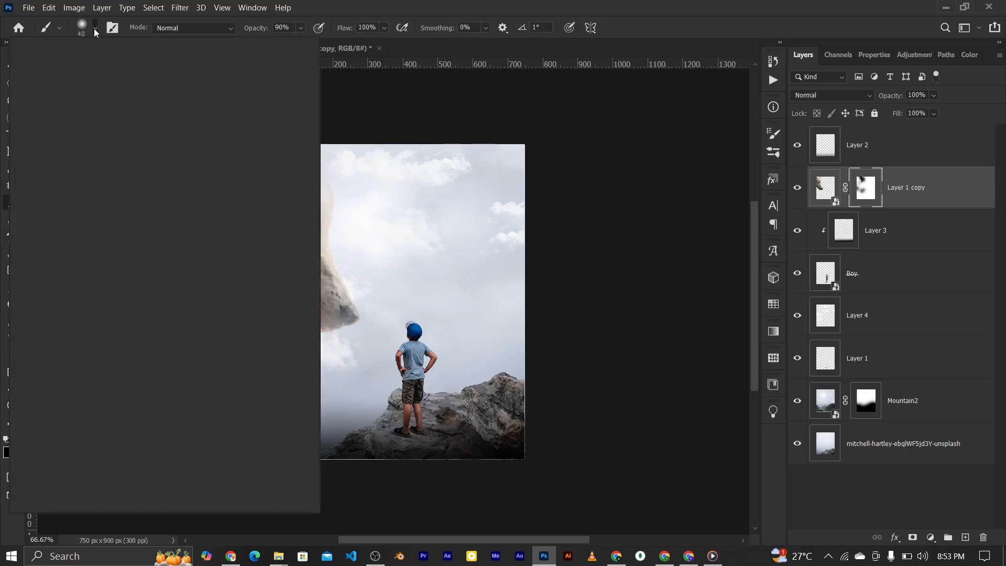
pyautogui.click(24, 195)
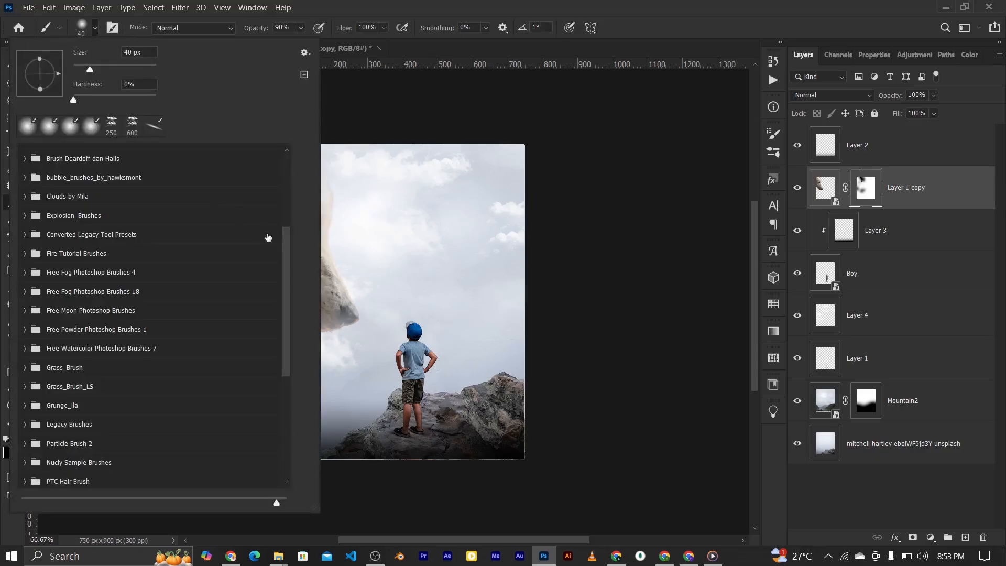
pyautogui.moveTo(285, 246); pyautogui.dragTo(286, 330)
pyautogui.click(24, 310)
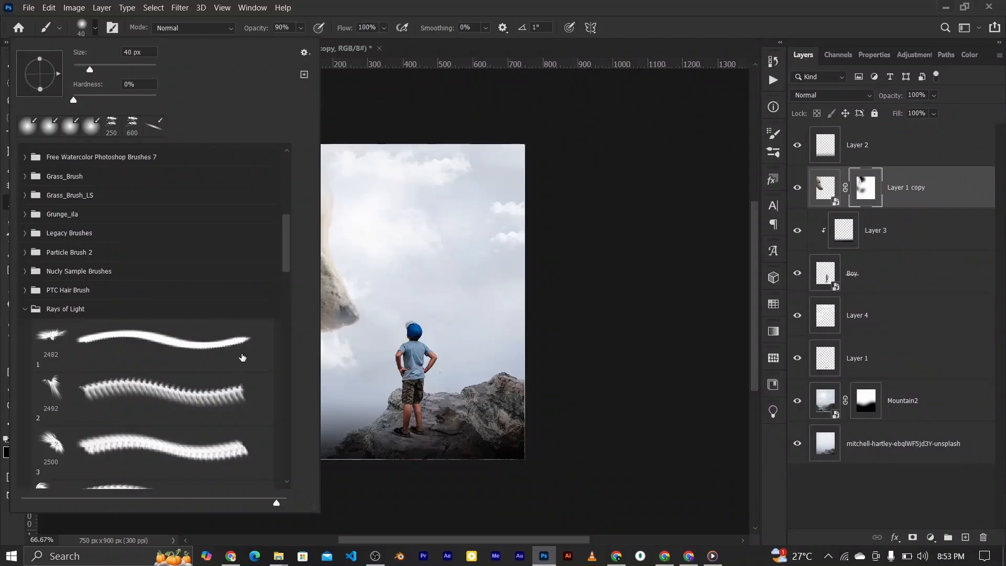
pyautogui.moveTo(289, 254)
pyautogui.mouseDown()
pyautogui.moveTo(293, 306)
pyautogui.moveTo(292, 290)
pyautogui.mouseUp()
pyautogui.click(71, 245)
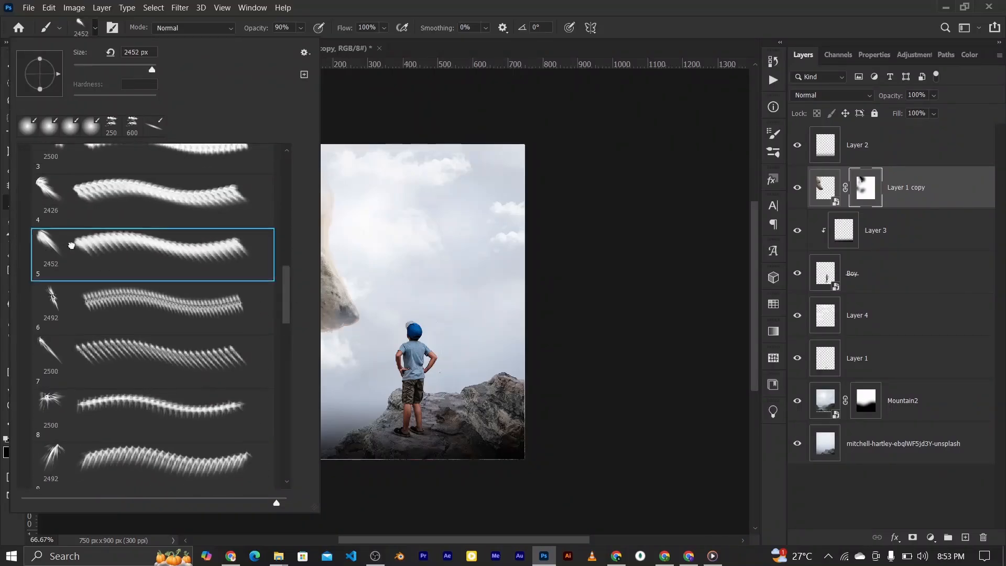
pyautogui.click(804, 3)
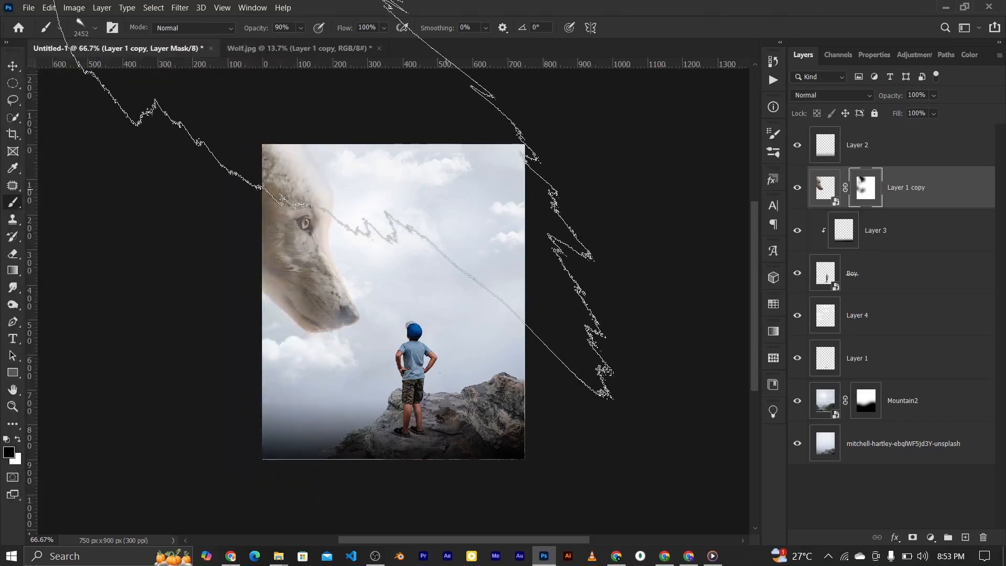
# Step: Rotate the light-ray brush tip to 158° and reduce its size to 800 px
pyautogui.click(93, 26)
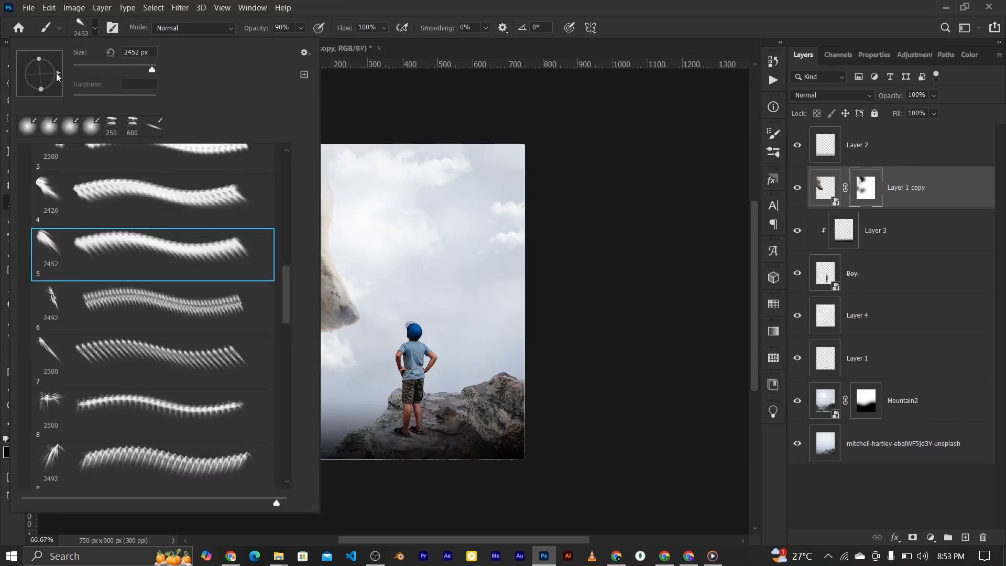
pyautogui.moveTo(58, 77); pyautogui.dragTo(18, 65)
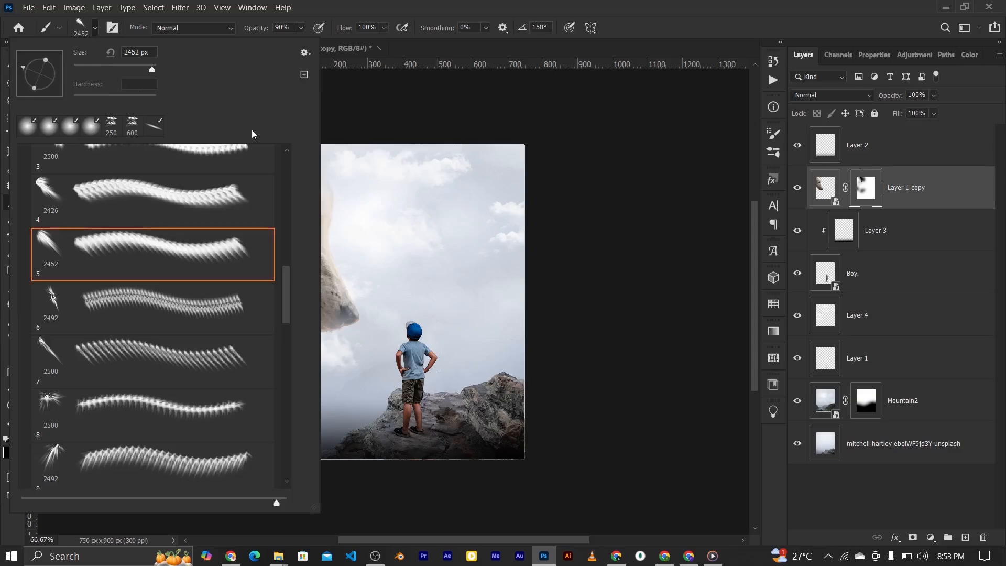
pyautogui.click(594, 4)
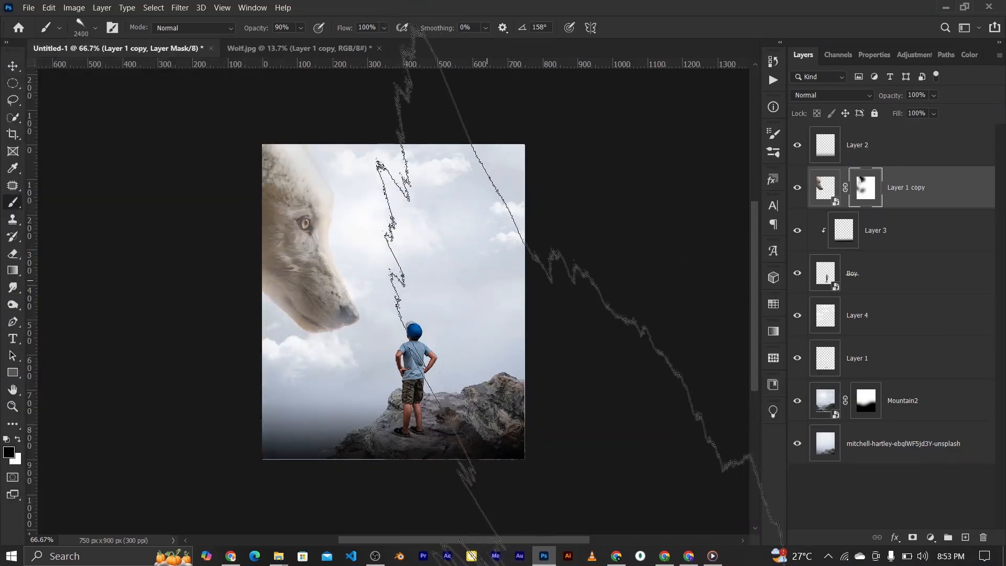
pyautogui.press('[')
pyautogui.press('[')
pyautogui.press('[')
pyautogui.press('[')
pyautogui.press('[')
pyautogui.press('[')
pyautogui.press('[')
pyautogui.press('[')
pyautogui.press('[')
pyautogui.press('[')
pyautogui.press('[')
pyautogui.press('[')
pyautogui.press('[')
pyautogui.press('[')
pyautogui.press('[')
pyautogui.press('[')
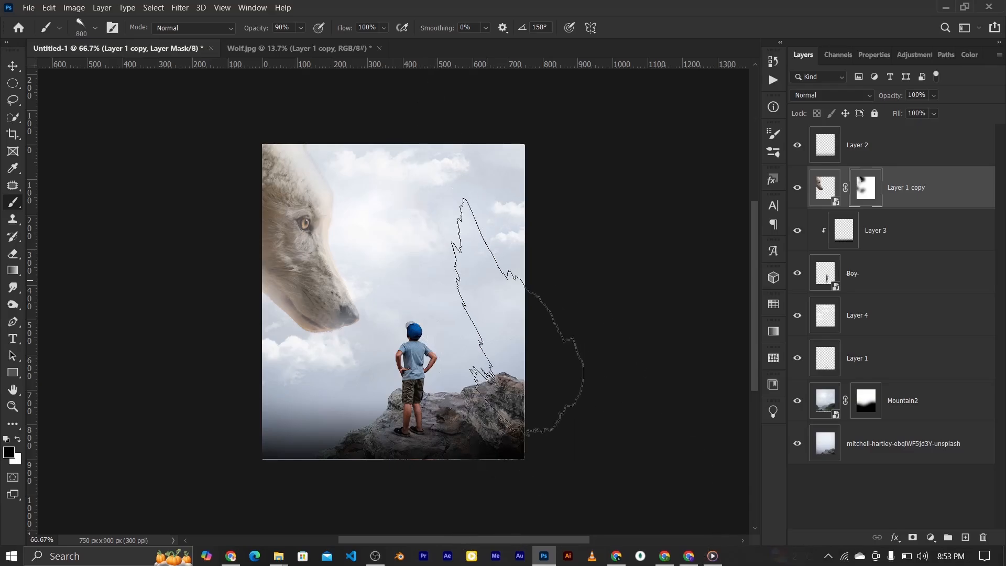
# Step: Rotate the light-ray brush tip to -98° so the beam slants down from the upper right
pyautogui.press('Right')
pyautogui.press('Right')
pyautogui.press('Right')
pyautogui.press('Left')
pyautogui.press('Left')
pyautogui.press('Left')
pyautogui.press('Left')
pyautogui.press('Left')
pyautogui.press('Left')
pyautogui.press('Left')
pyautogui.press('Left')
pyautogui.press('Left')
pyautogui.press('Left')
pyautogui.press('Left')
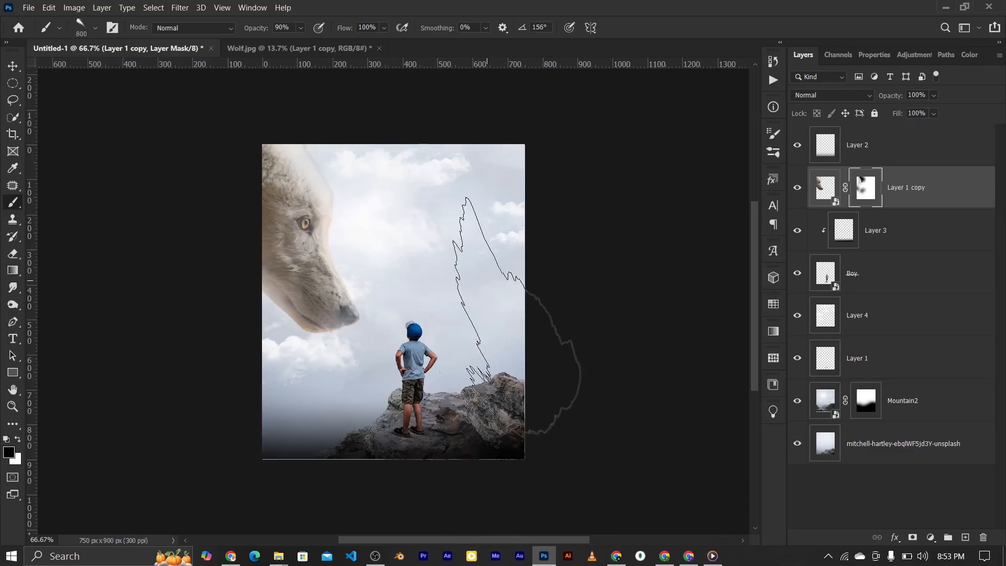
pyautogui.press('Left')
pyautogui.press('Left')
pyautogui.press('Left')
pyautogui.press('Left')
pyautogui.press('Left')
pyautogui.press('Left')
pyautogui.press('Left')
pyautogui.press('Left')
pyautogui.press('Left')
pyautogui.press('Left')
pyautogui.press('Left')
pyautogui.press('Left')
pyautogui.press('Left')
pyautogui.press('Left')
pyautogui.press('Left')
pyautogui.press('Left')
pyautogui.press('Left')
pyautogui.press('Left')
pyautogui.press('Left')
pyautogui.press('Left')
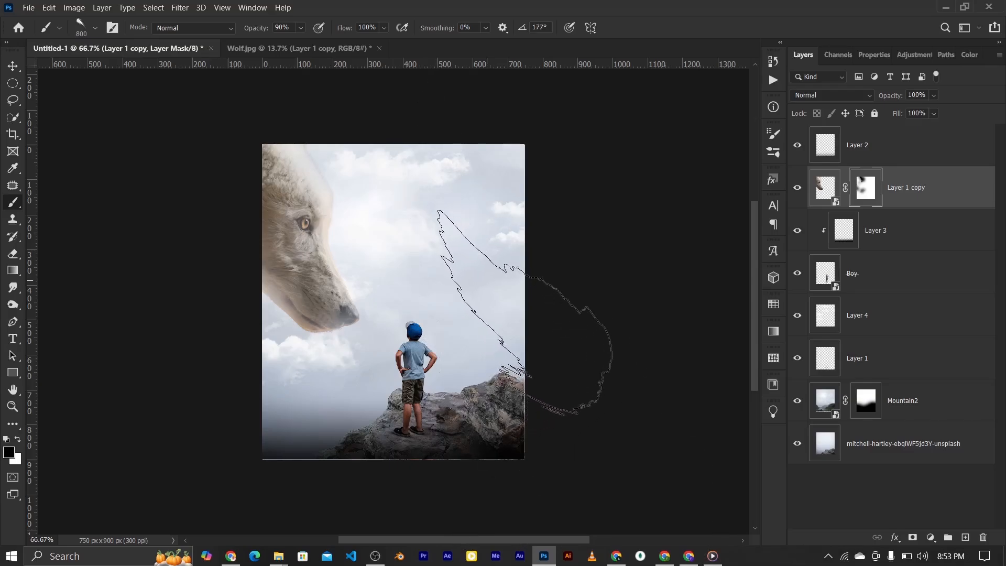
pyautogui.press('Left')
pyautogui.press('Left')
pyautogui.press('Left')
pyautogui.press('Left')
pyautogui.press('Left')
pyautogui.press('Left')
pyautogui.press('Left')
pyautogui.press('Left')
pyautogui.press('Left')
pyautogui.press('Left')
pyautogui.press('Left')
pyautogui.press('Left')
pyautogui.press('Left')
pyautogui.press('Left')
pyautogui.press('Left')
pyautogui.press('Left')
pyautogui.press('Left')
pyautogui.press('Left')
pyautogui.press('Left')
pyautogui.press('Left')
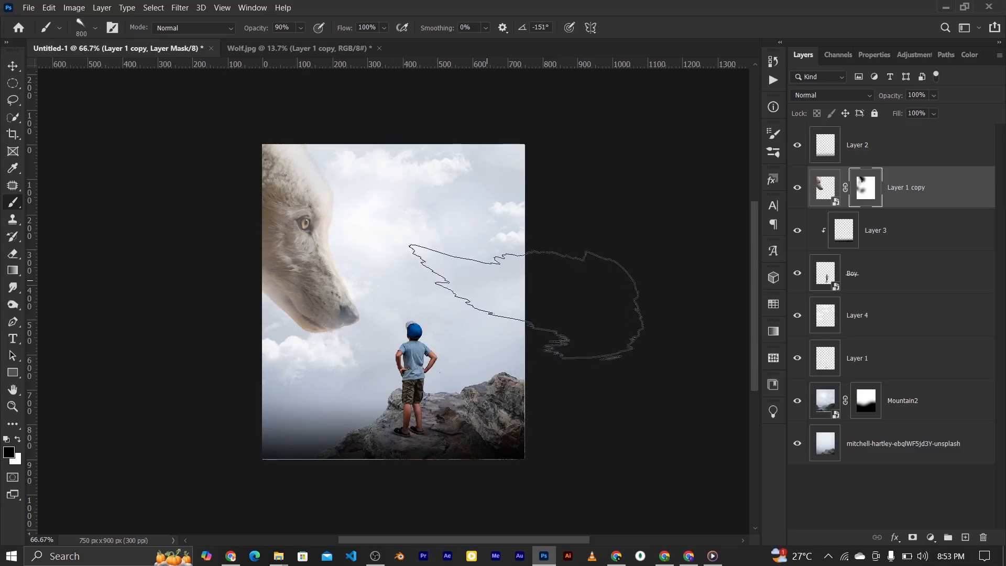
pyautogui.press('Left')
pyautogui.press('Left')
pyautogui.press('Left')
pyautogui.press('Left')
pyautogui.press('Left')
pyautogui.press('Left')
pyautogui.press('Left')
pyautogui.press('Left')
pyautogui.press('Left')
pyautogui.press('Left')
pyautogui.press('Left')
pyautogui.press('Left')
pyautogui.press('Left')
pyautogui.press('Left')
pyautogui.press('Left')
pyautogui.press('Left')
pyautogui.press('Left')
pyautogui.press('Left')
pyautogui.press('Left')
pyautogui.press('Left')
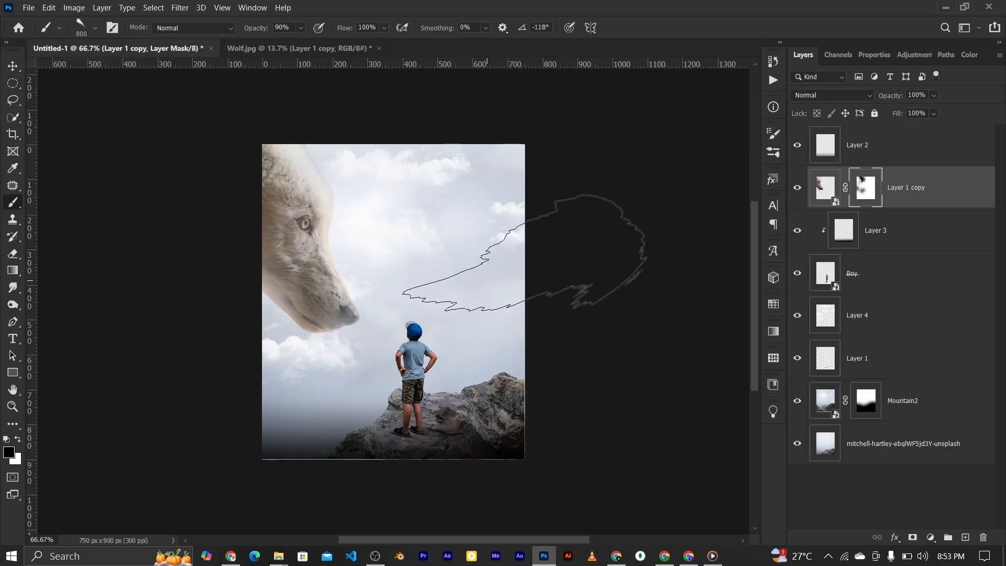
pyautogui.press('Left')
pyautogui.press('Left')
pyautogui.press('Left')
pyautogui.press('Left')
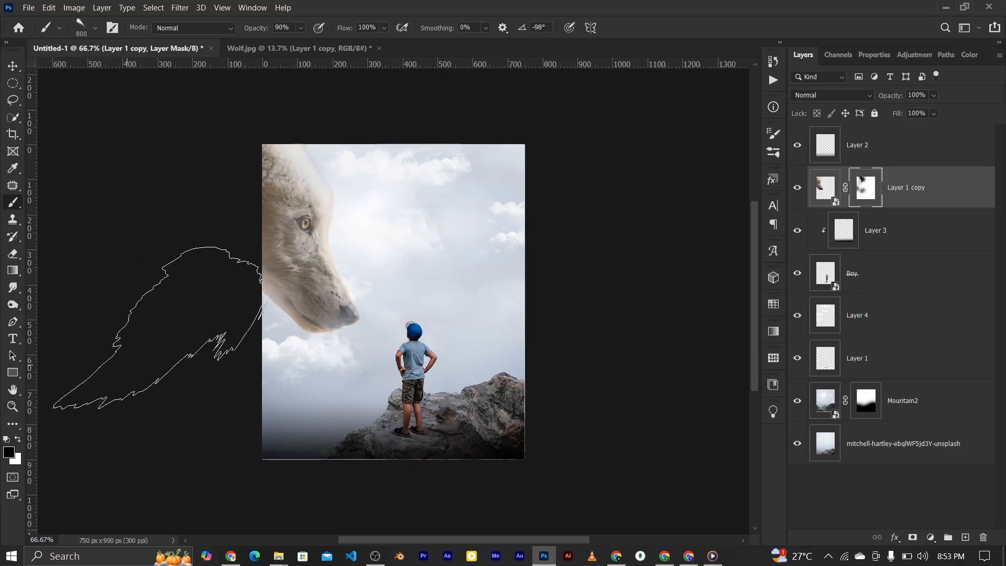
# Step: Try to set the foreground color to a pale yellow while the wolf's layer mask is active
pyautogui.press('x')
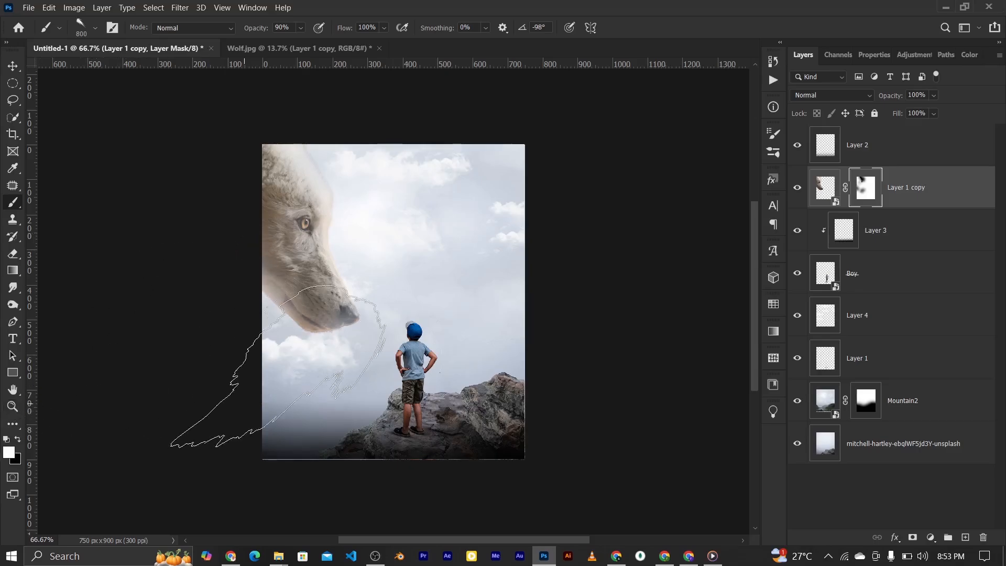
pyautogui.click(9, 451)
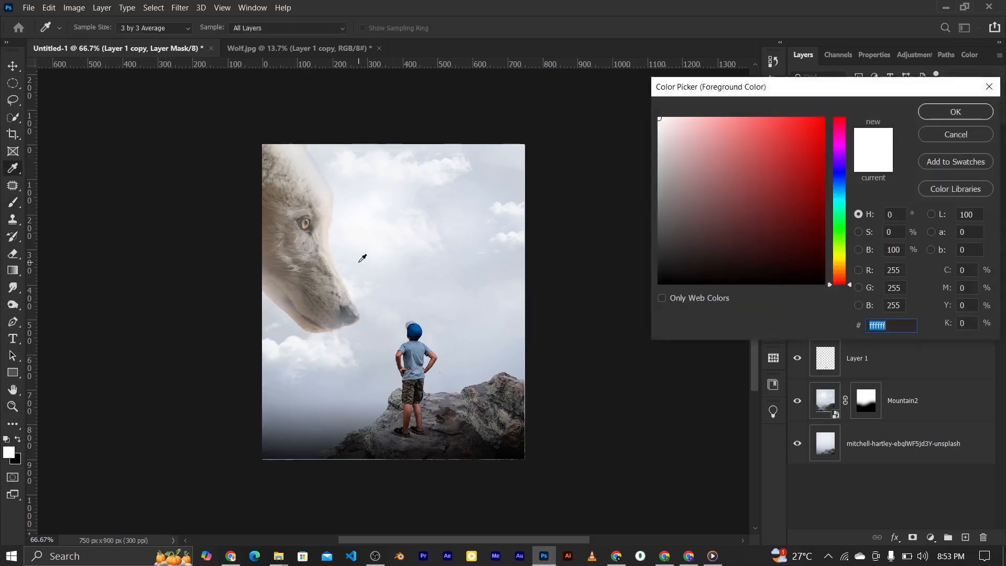
pyautogui.click(844, 255)
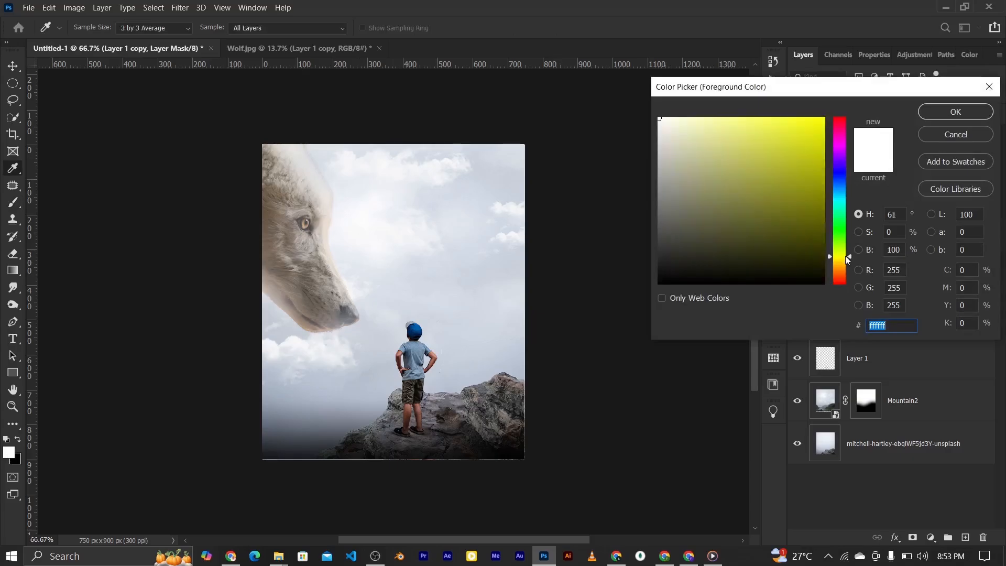
pyautogui.click(676, 117)
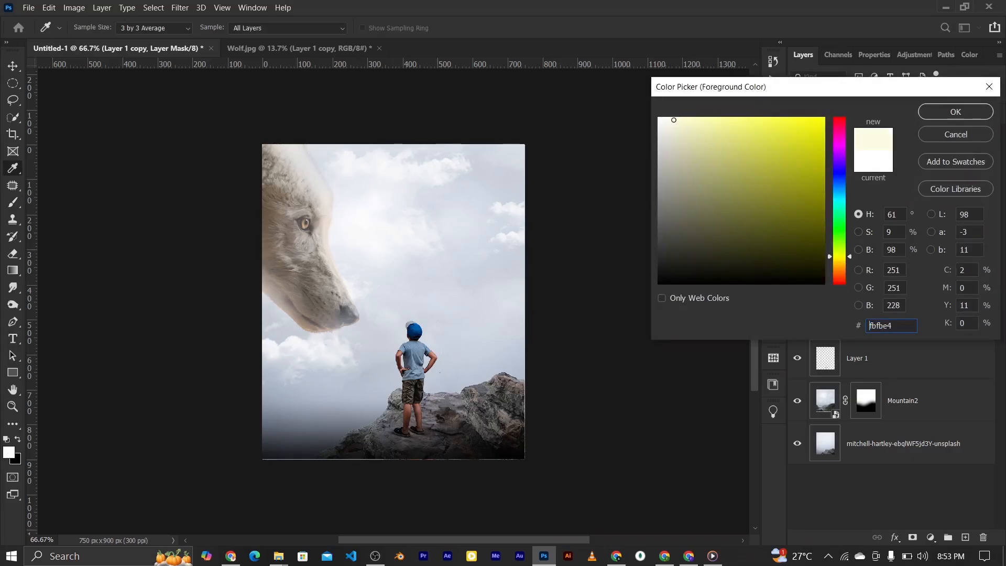
pyautogui.moveTo(681, 117); pyautogui.dragTo(683, 117)
pyautogui.click(937, 111)
pyautogui.press('b')
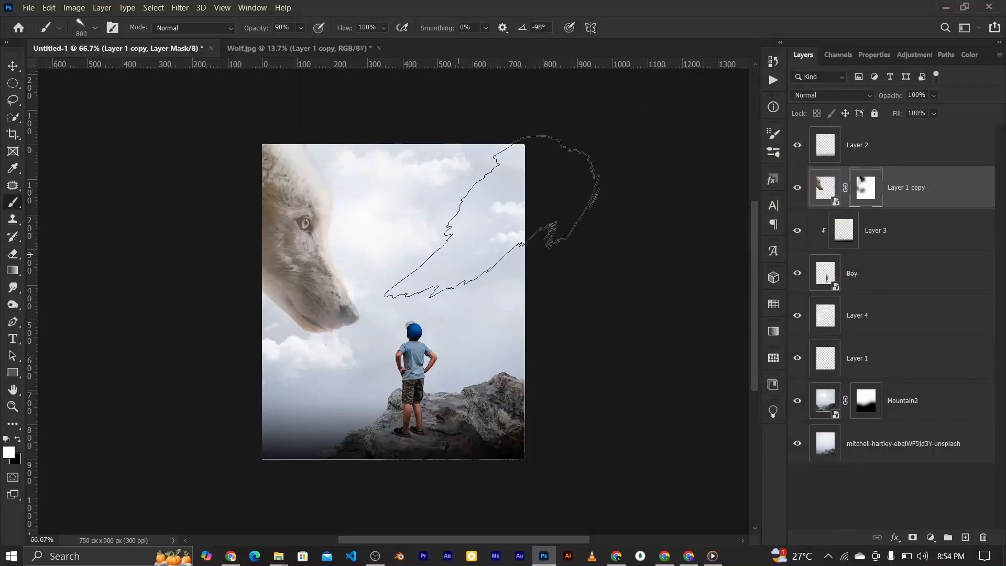
# Step: Set the brush opacity to 100% and add a new empty layer above Layer 2
pyautogui.moveTo(248, 33); pyautogui.dragTo(459, 32)
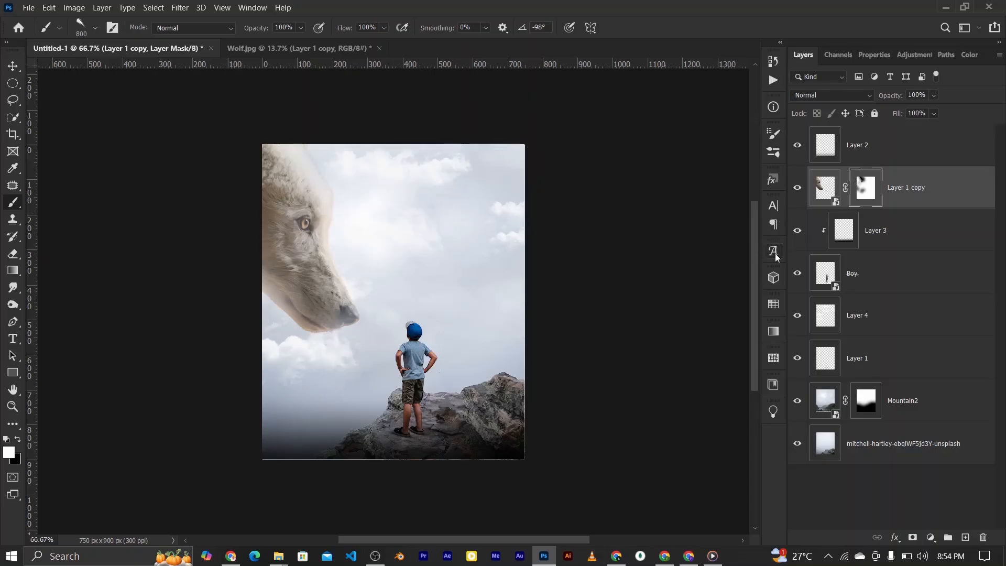
pyautogui.click(835, 144)
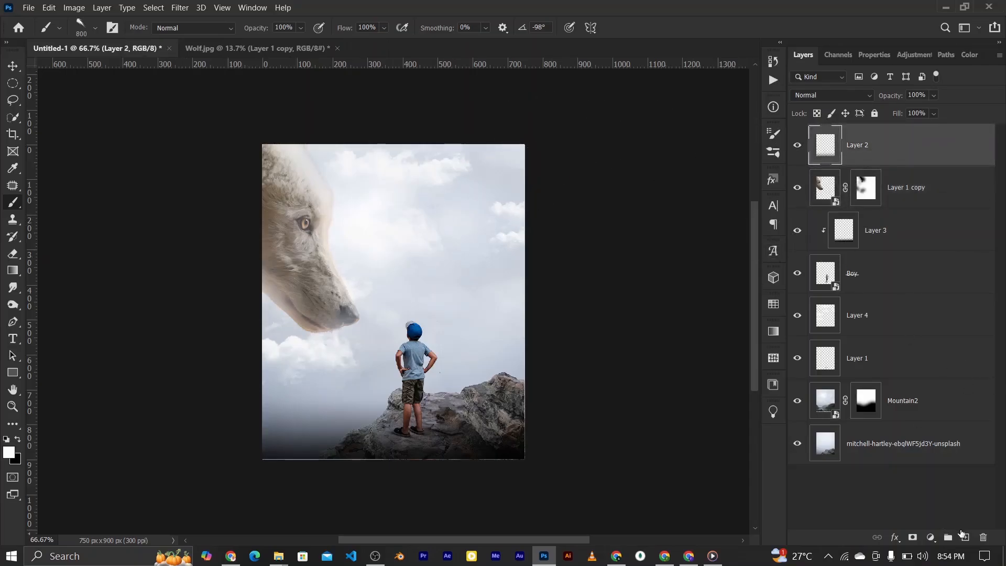
pyautogui.click(963, 536)
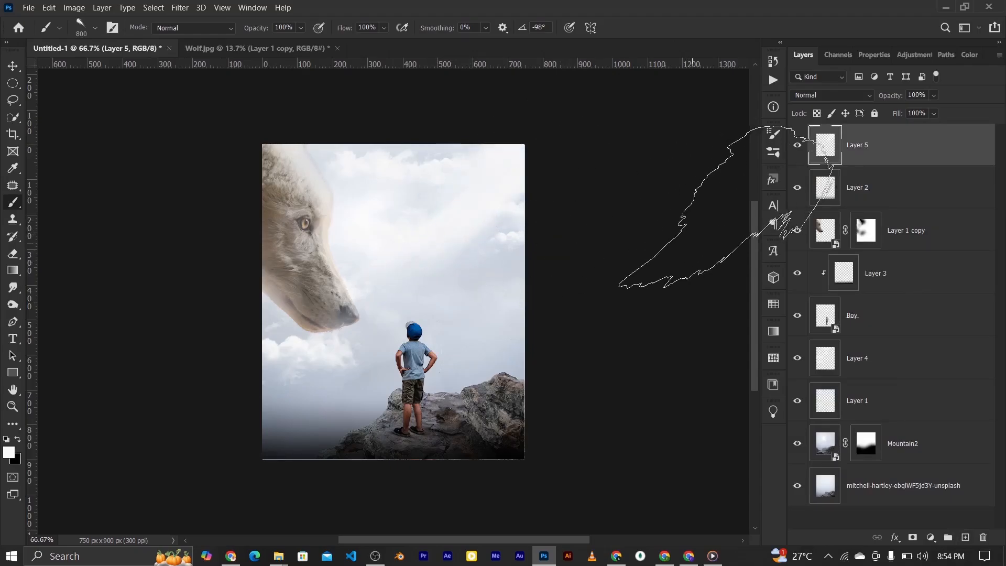
# Step: Sample the wolf's eye for the foreground color and adjust it to a bright, light yellow
pyautogui.click(7, 453)
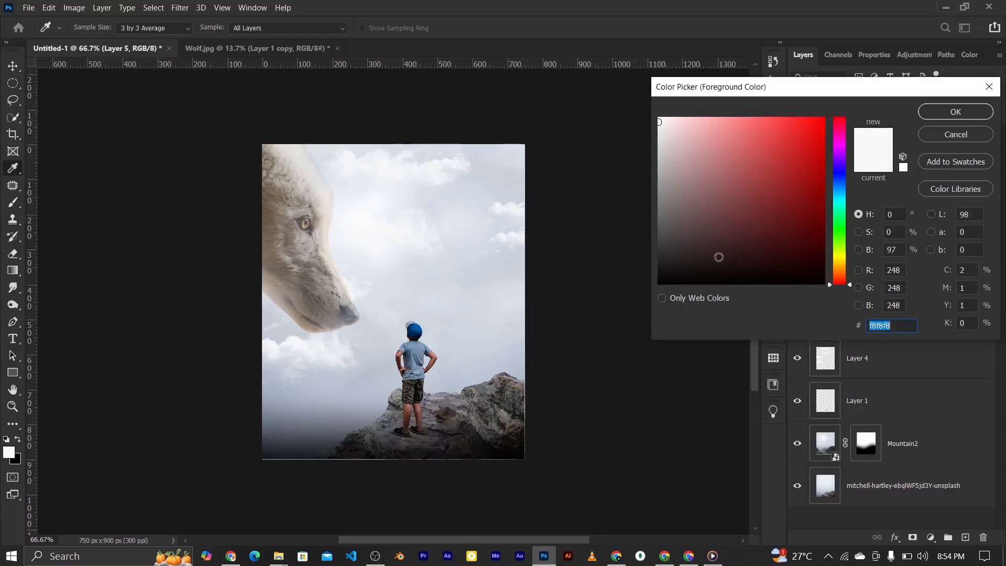
pyautogui.click(844, 260)
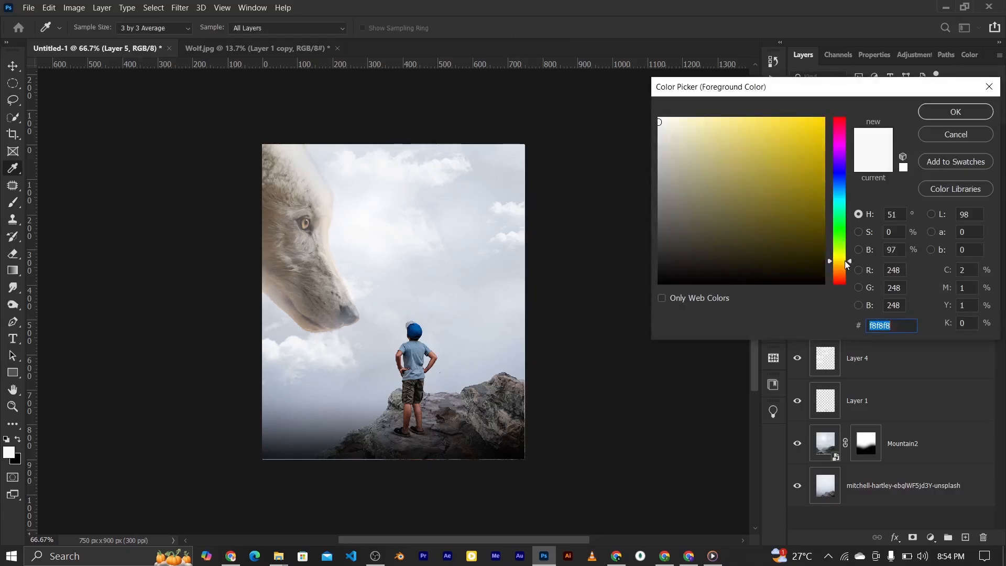
pyautogui.click(307, 221)
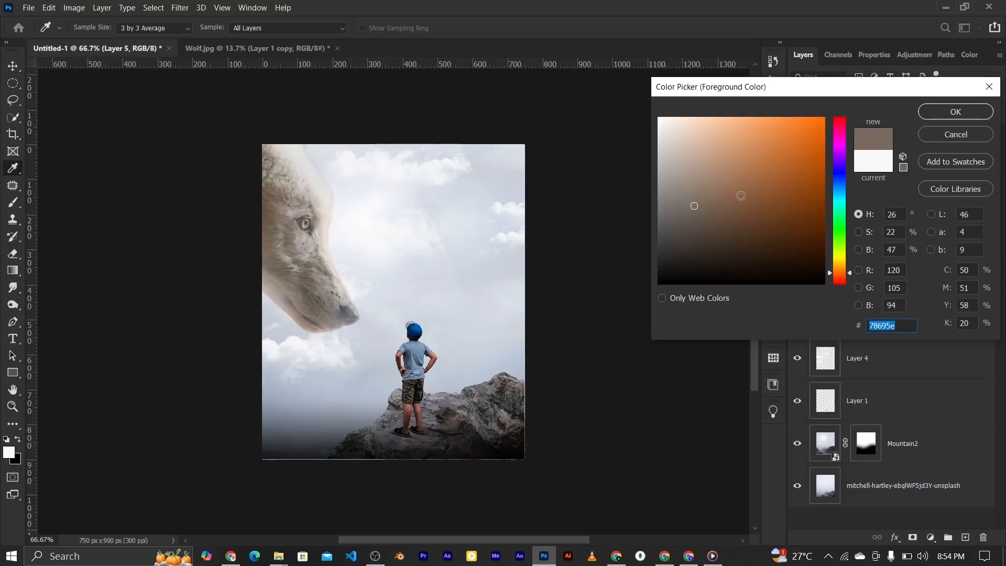
pyautogui.moveTo(846, 273); pyautogui.dragTo(849, 258)
pyautogui.moveTo(732, 121); pyautogui.dragTo(721, 110)
pyautogui.click(944, 111)
# Step: Stamp one yellow light ray across the upper-right sky on Layer 5 with the brush at 700 px and -102°
pyautogui.press('b')
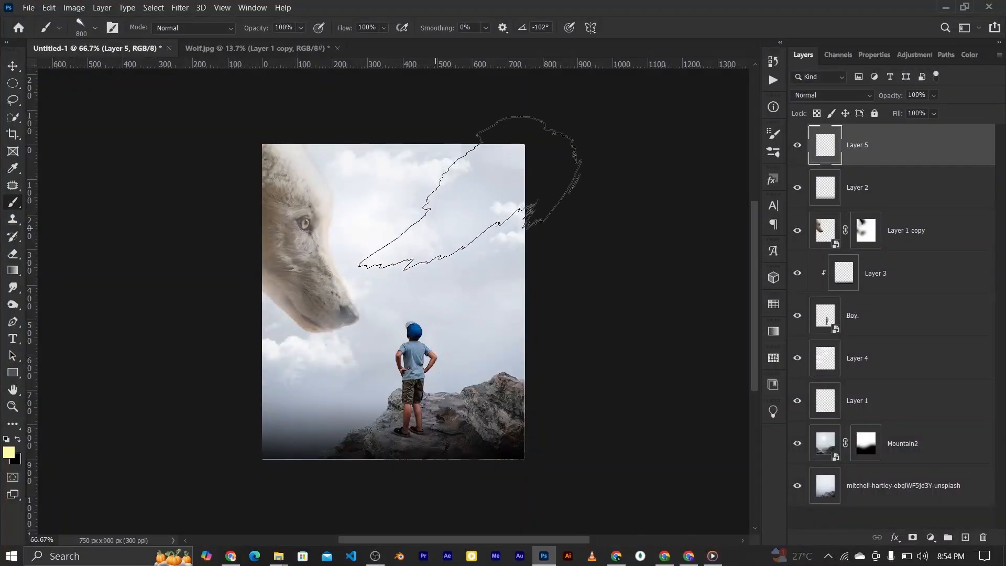
pyautogui.press('[')
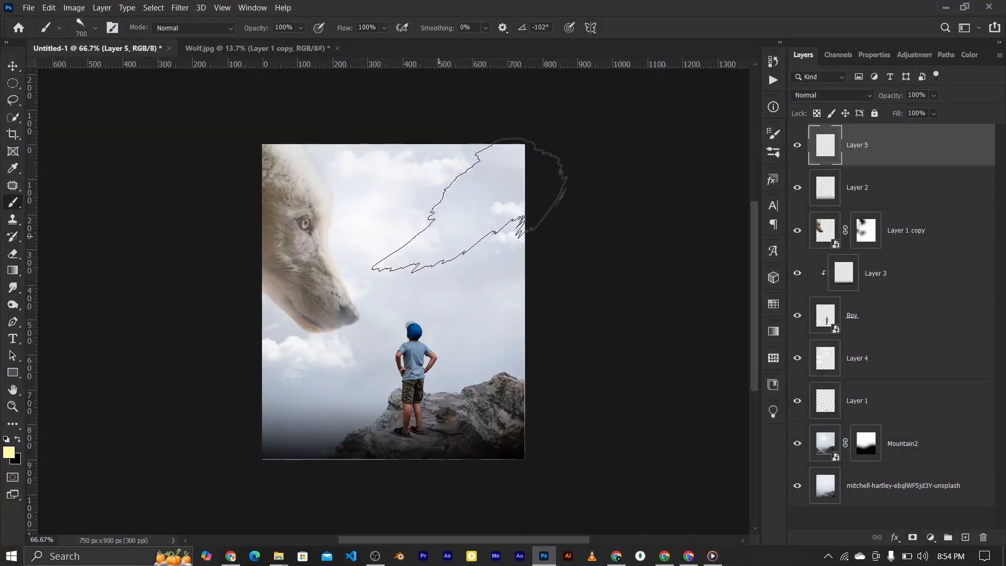
pyautogui.click(470, 203)
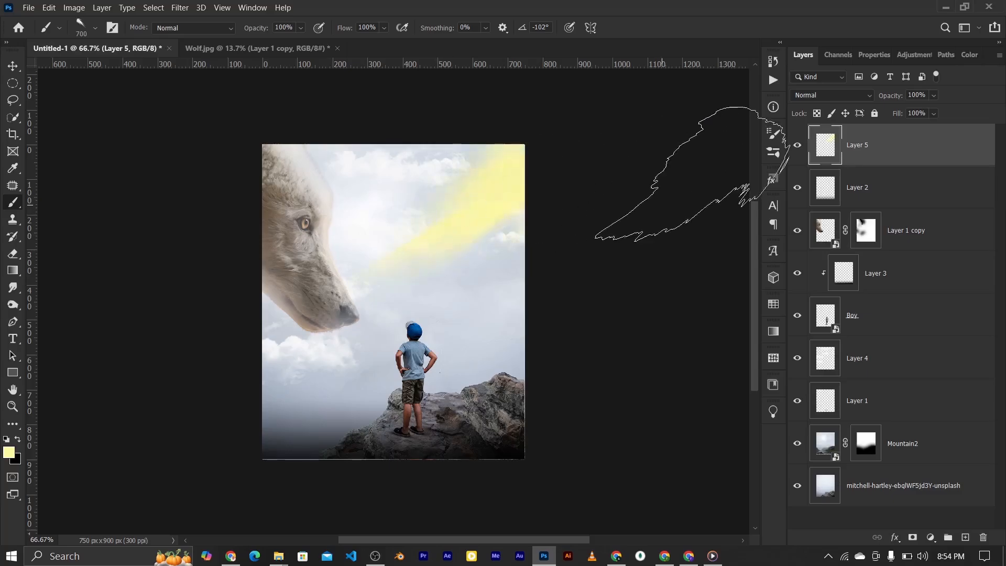
# Step: Set Layer 5's blend mode to Screen and shift the light ray slightly upward in the sky
pyautogui.click(16, 68)
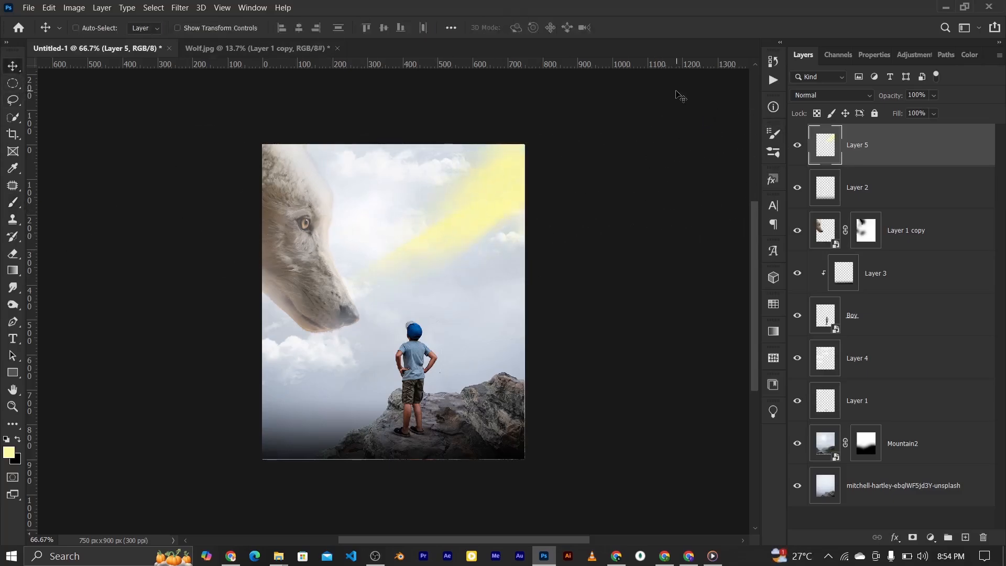
pyautogui.click(843, 92)
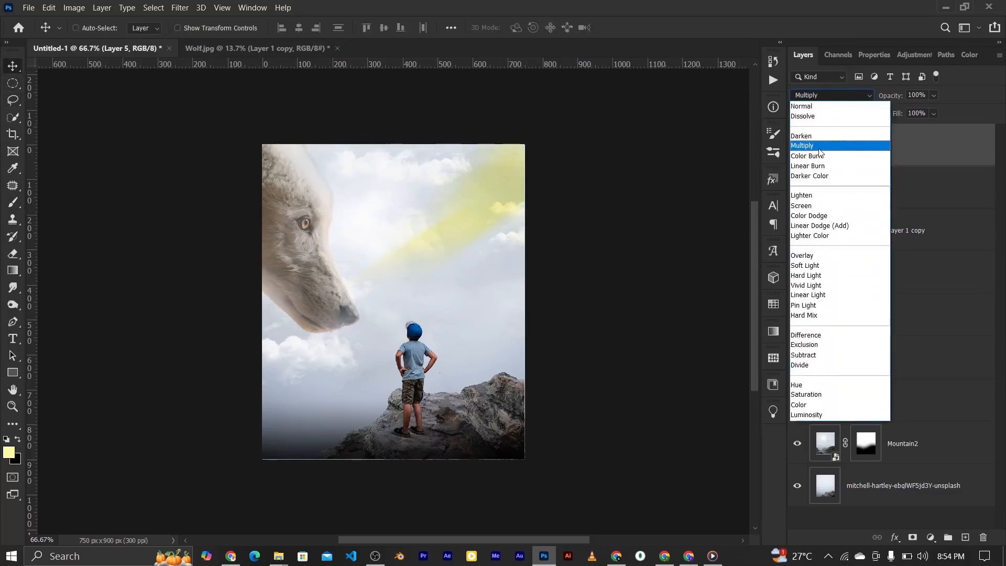
pyautogui.click(818, 206)
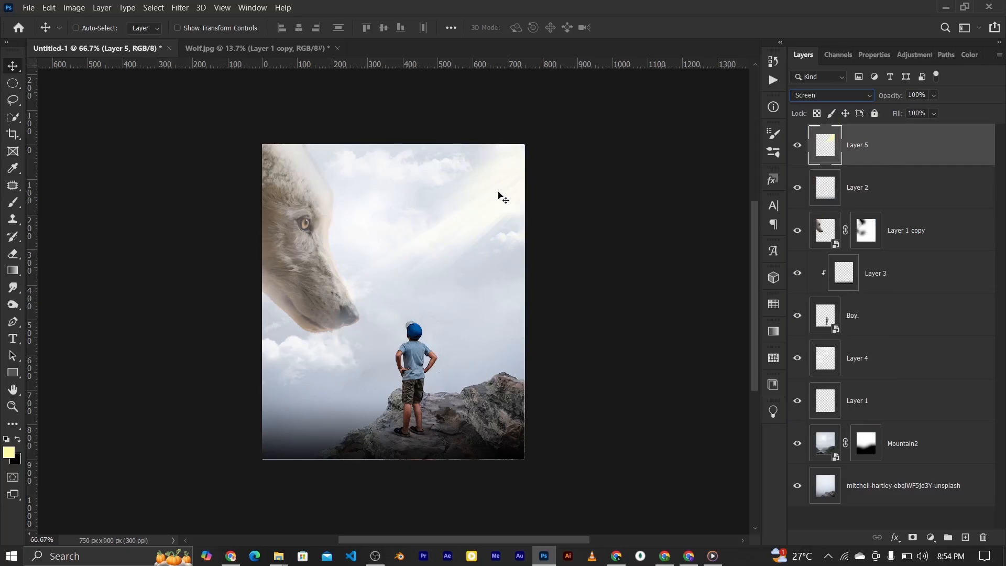
pyautogui.moveTo(498, 197)
pyautogui.mouseDown()
pyautogui.moveTo(490, 194)
pyautogui.moveTo(501, 189)
pyautogui.mouseUp()
# Step: Apply the basic Blur filter to the light ray on Layer 5
pyautogui.click(175, 6)
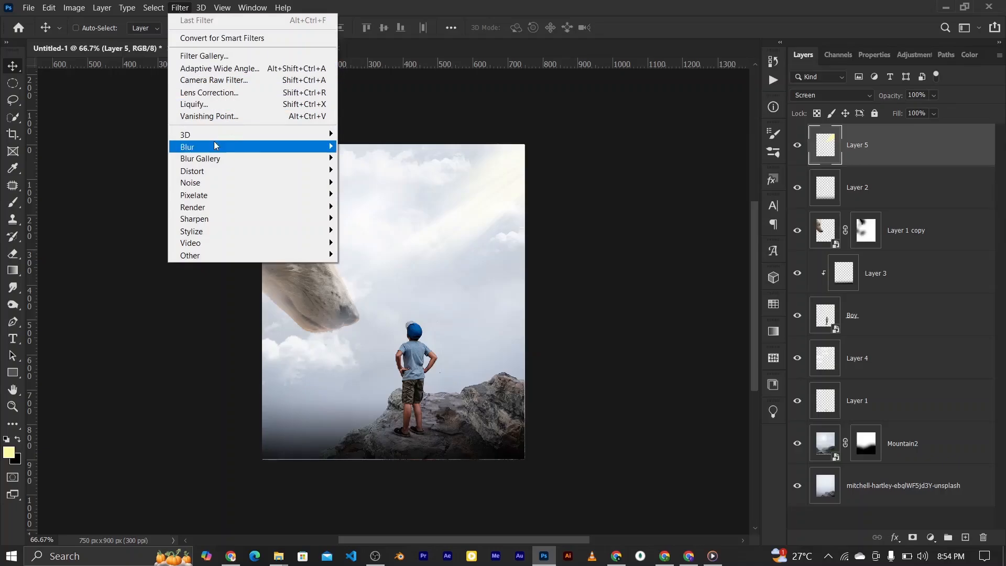
pyautogui.moveTo(252, 147)
pyautogui.click(369, 161)
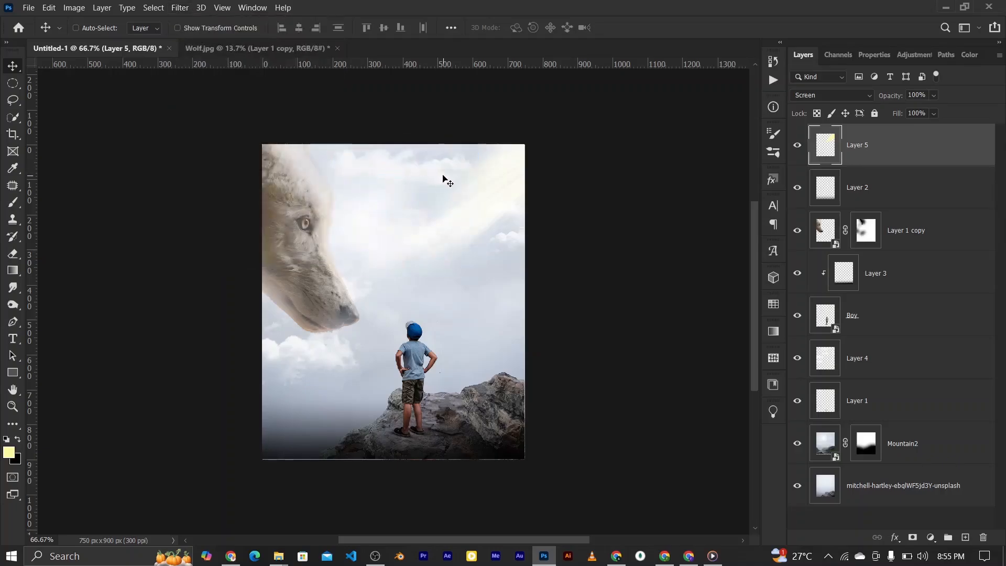
# Step: Apply the basic Blur filter to Layer 5's light ray once more and soften it further with a slight Gaussian Blur
pyautogui.click(179, 7)
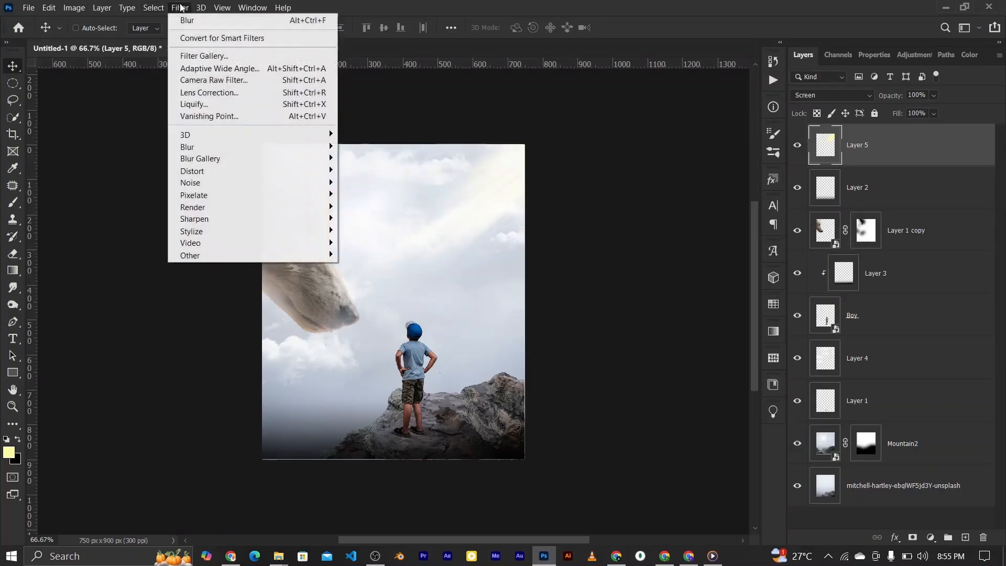
pyautogui.moveTo(264, 150)
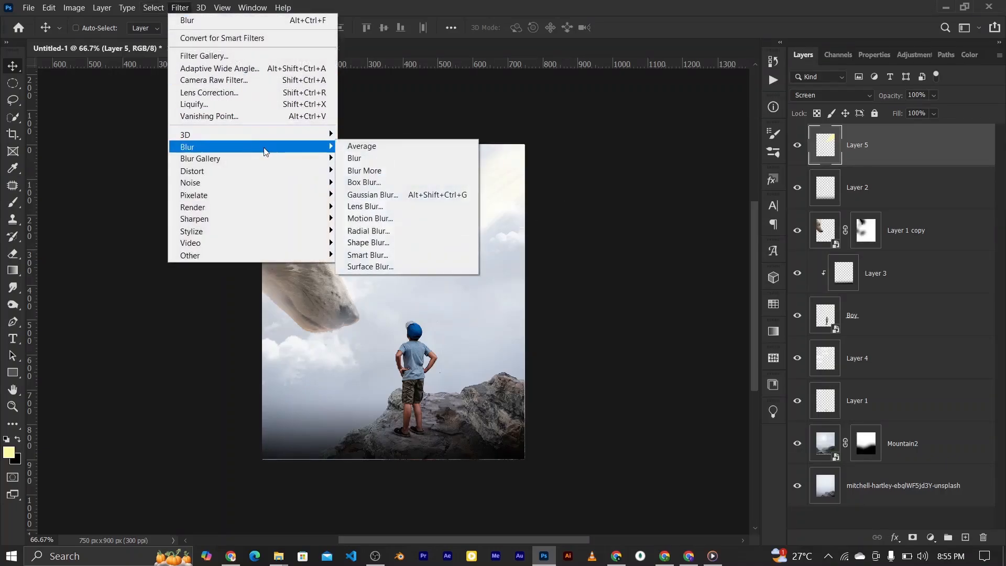
pyautogui.click(370, 158)
pyautogui.click(176, 6)
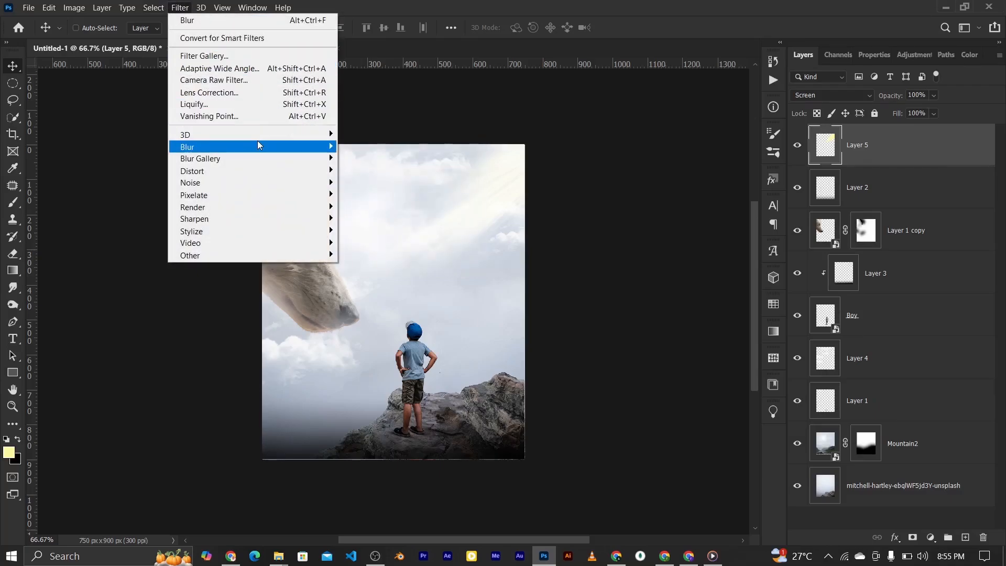
pyautogui.moveTo(259, 148)
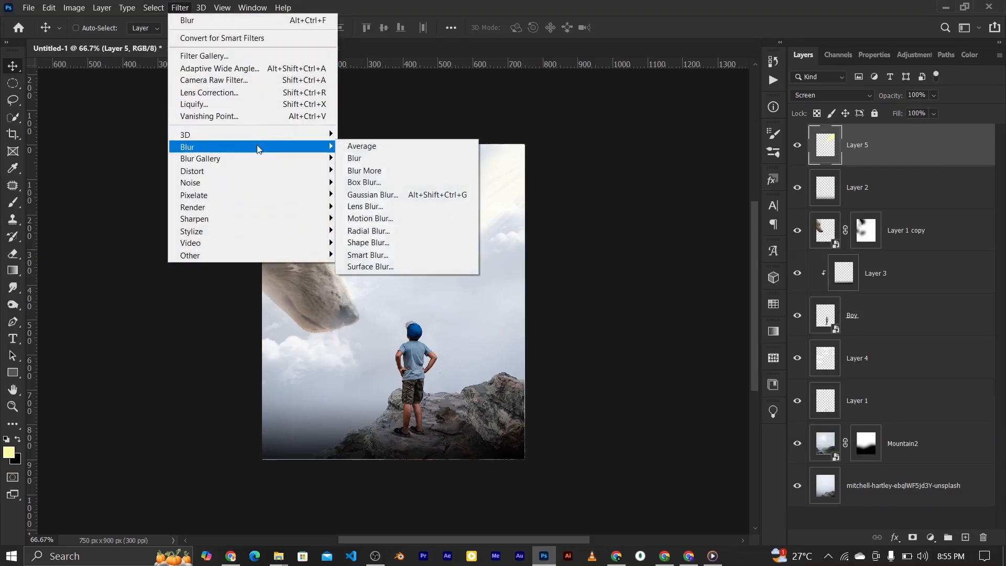
pyautogui.click(366, 195)
pyautogui.click(739, 285)
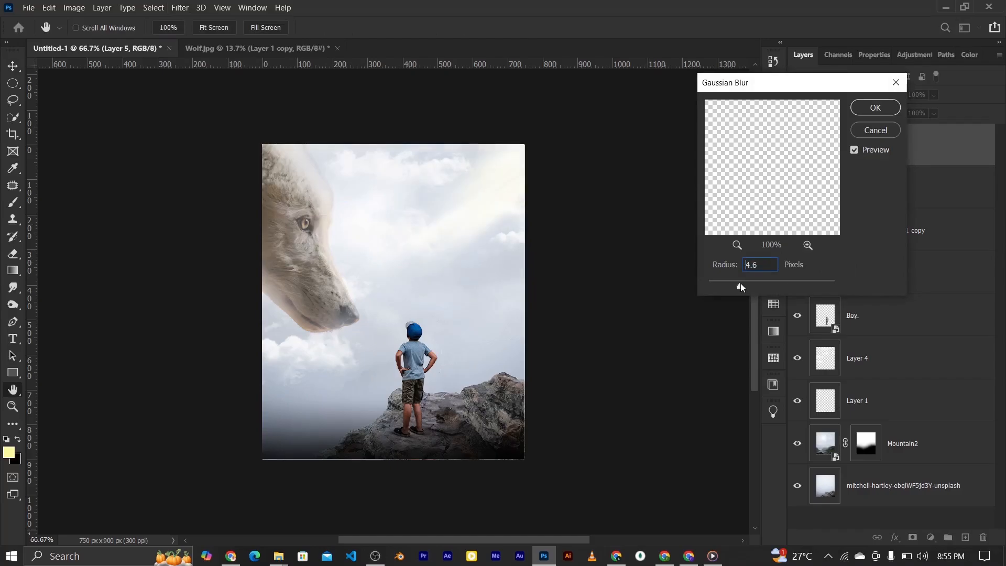
pyautogui.moveTo(742, 287); pyautogui.dragTo(744, 286)
pyautogui.click(864, 115)
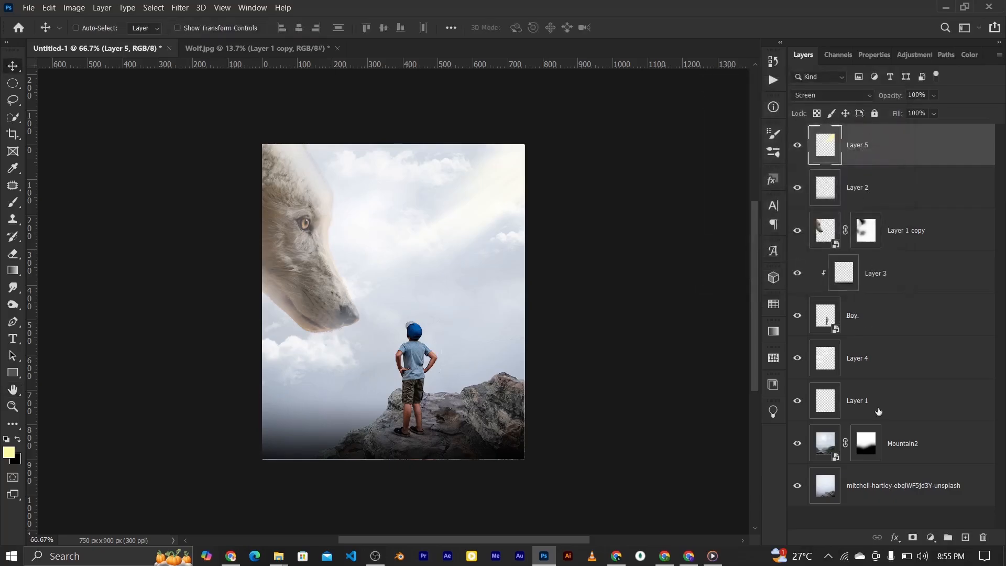
# Step: Add a white layer mask to Layer 5 and set up a soft round brush at 175 px
pyautogui.click(912, 537)
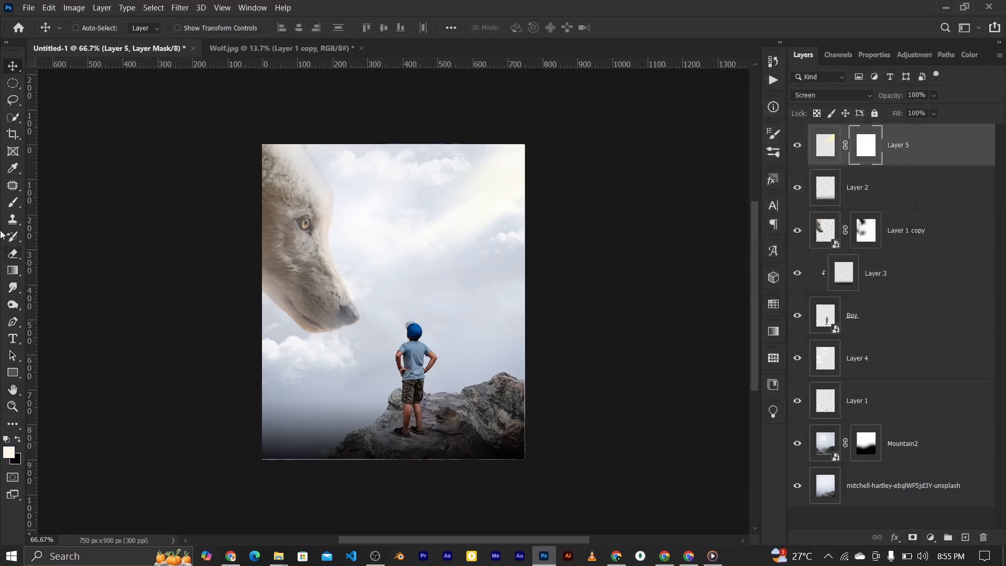
pyautogui.click(13, 202)
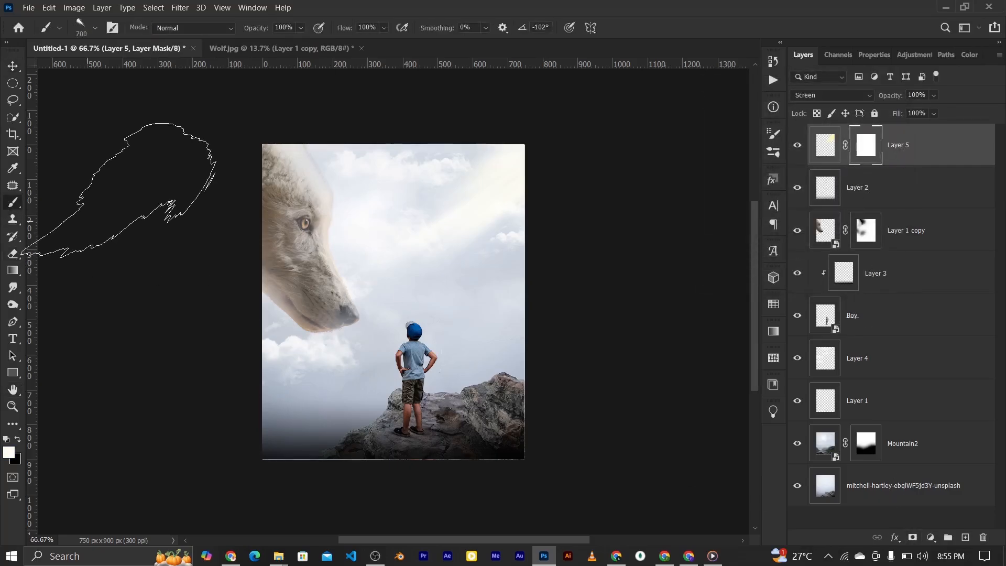
pyautogui.click(94, 27)
pyautogui.click(66, 126)
pyautogui.click(549, 2)
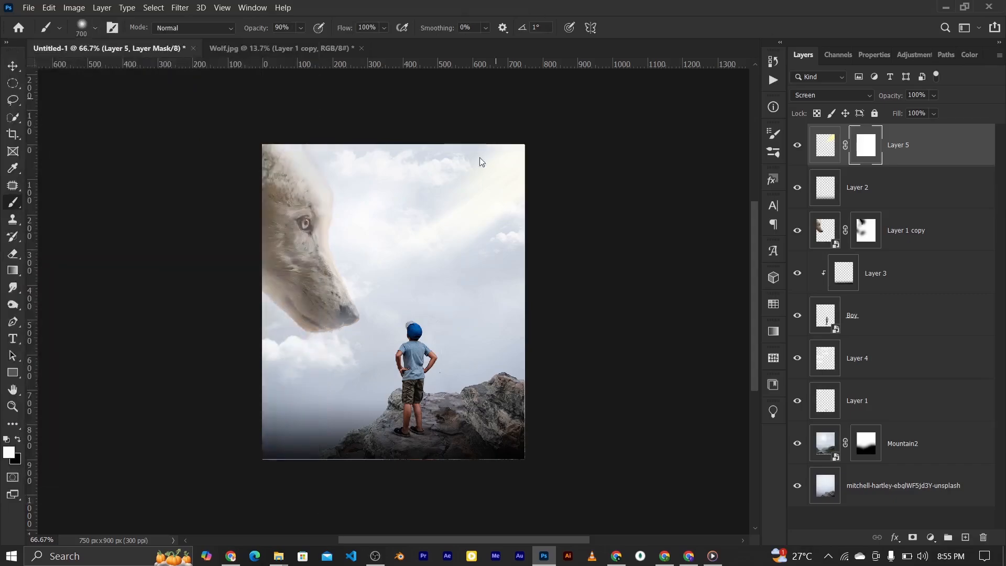
pyautogui.press('[')
pyautogui.press('[')
pyautogui.press('[')
pyautogui.press('[')
pyautogui.press('[')
pyautogui.press('[')
pyautogui.press('[')
pyautogui.press('[')
pyautogui.press('[')
pyautogui.click(13, 66)
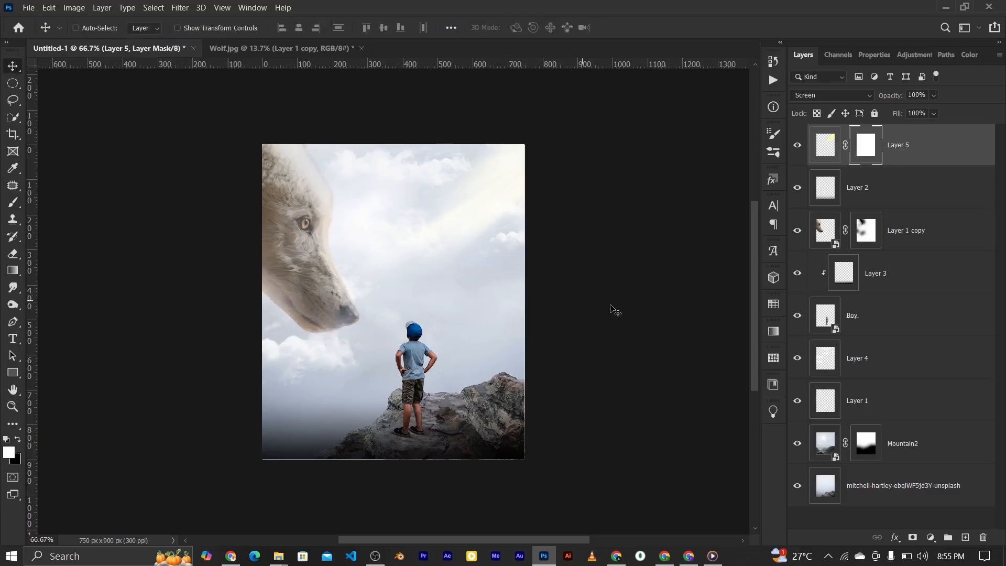
# Step: Clip a Brightness/Contrast adjustment with brightness 49 to the wolf's Layer 1 copy and invert its mask to black
pyautogui.click(818, 231)
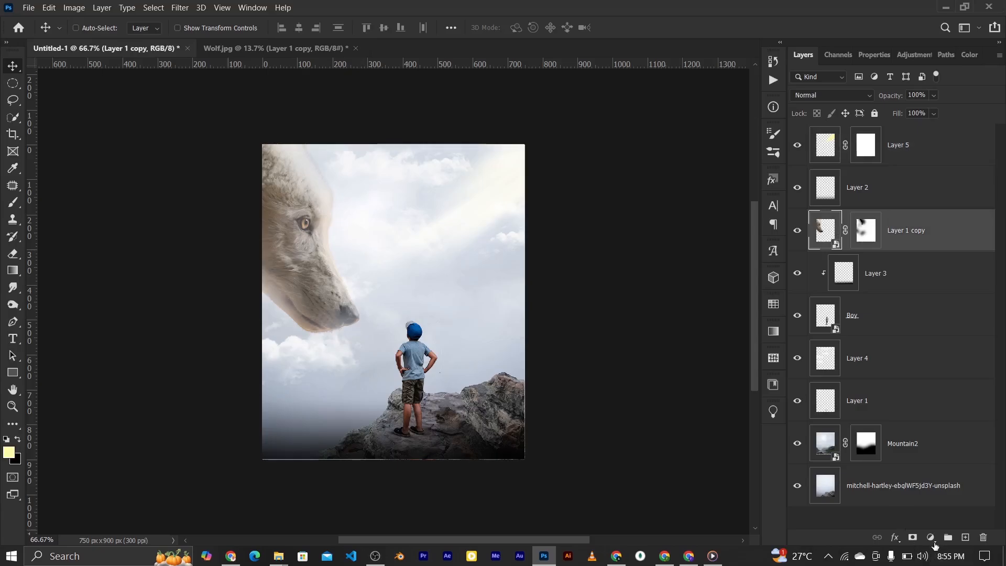
pyautogui.click(930, 538)
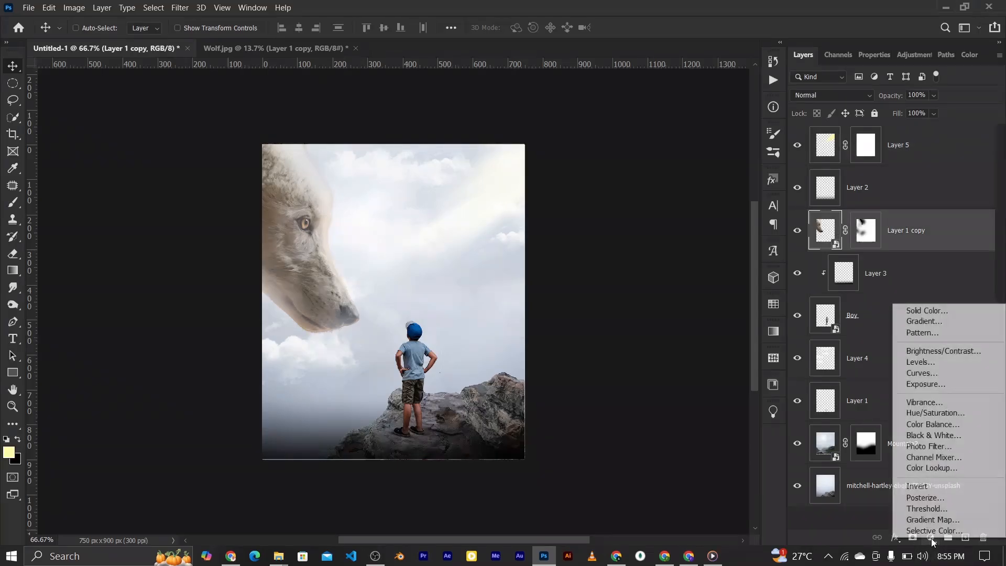
pyautogui.click(937, 351)
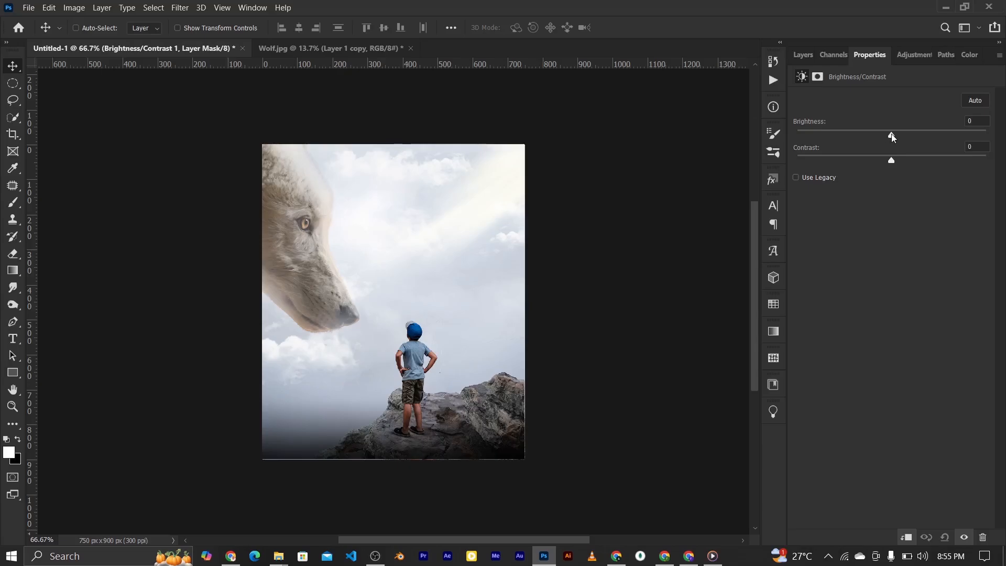
pyautogui.moveTo(891, 135); pyautogui.dragTo(922, 135)
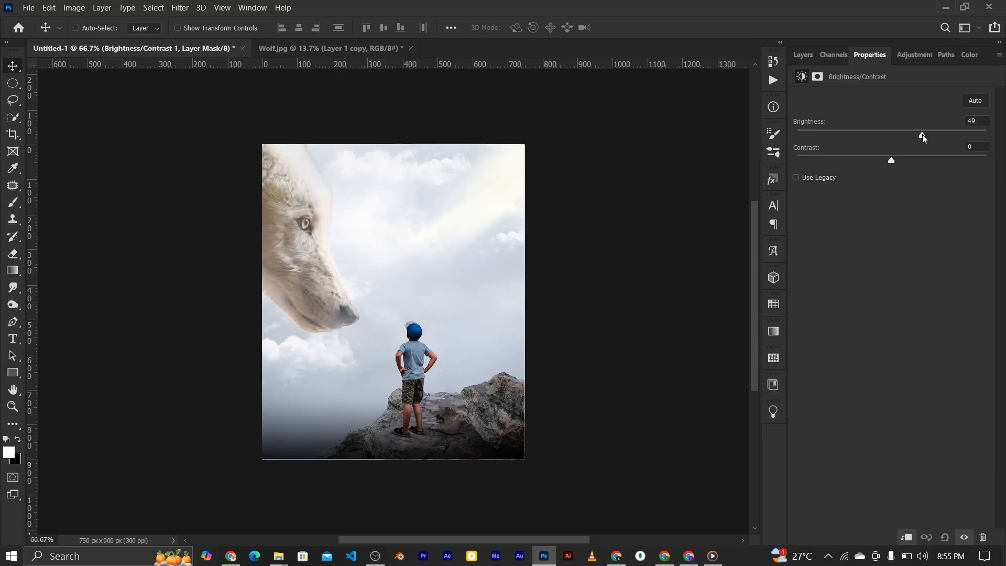
pyautogui.click(802, 55)
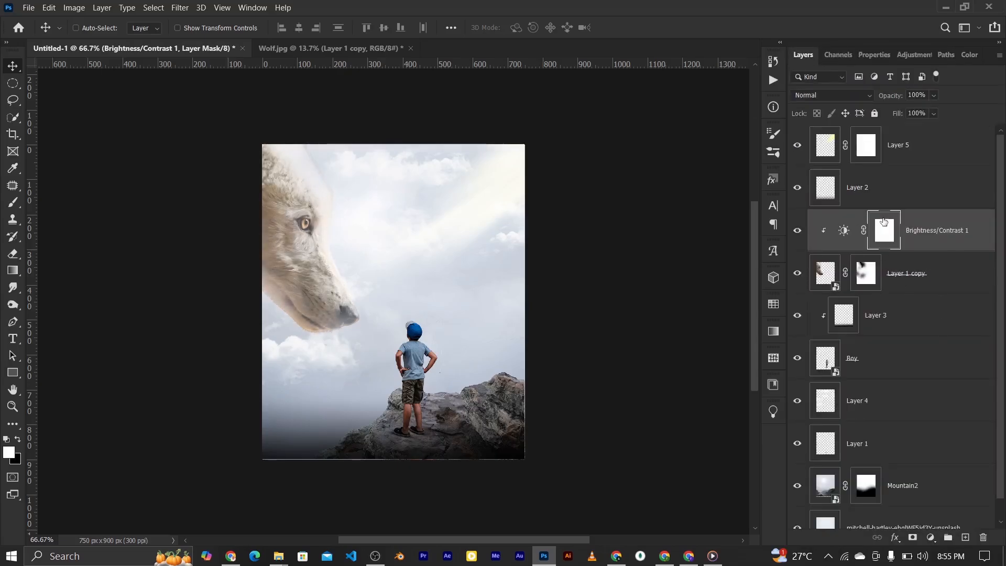
pyautogui.hotkey('ctrl', 'i')
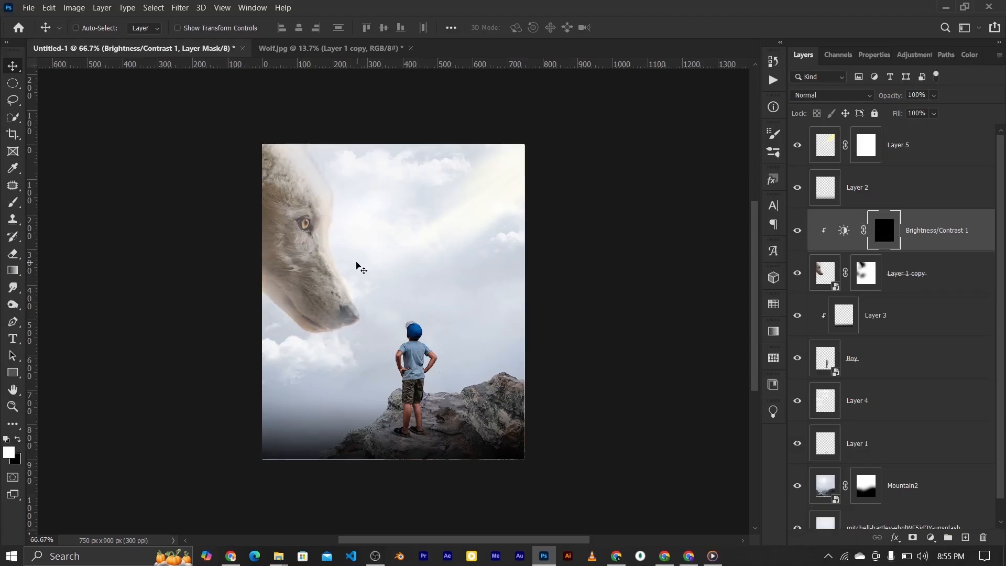
# Step: Paint white on the Brightness/Contrast 1 mask along the wolf's muzzle edge with a 90 px brush, and compare the result
pyautogui.click(14, 202)
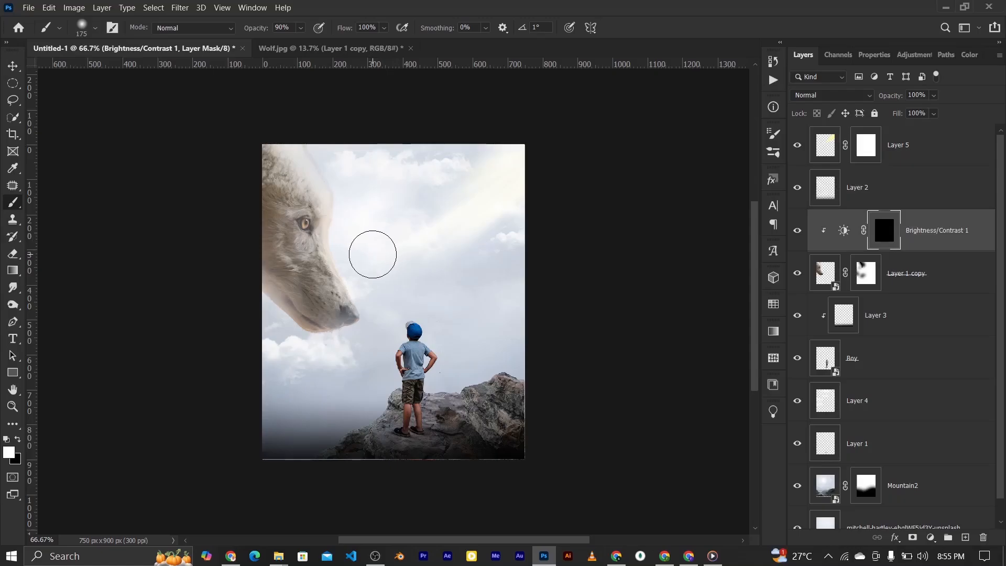
pyautogui.hotkey('ctrl', '+')
pyautogui.press('[')
pyautogui.press('[')
pyautogui.press('[')
pyautogui.press('[')
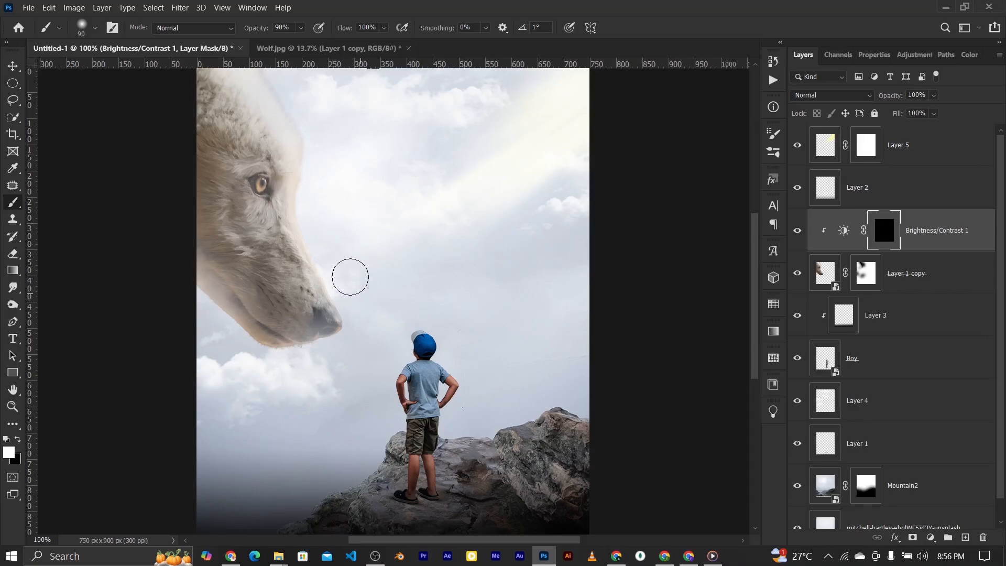
pyautogui.moveTo(358, 289); pyautogui.dragTo(359, 312)
pyautogui.click(797, 231)
# Step: Clip a brightening Curves adjustment to the wolf, mapping input 120 to output 168, and invert its mask to black
pyautogui.click(843, 236)
pyautogui.click(928, 537)
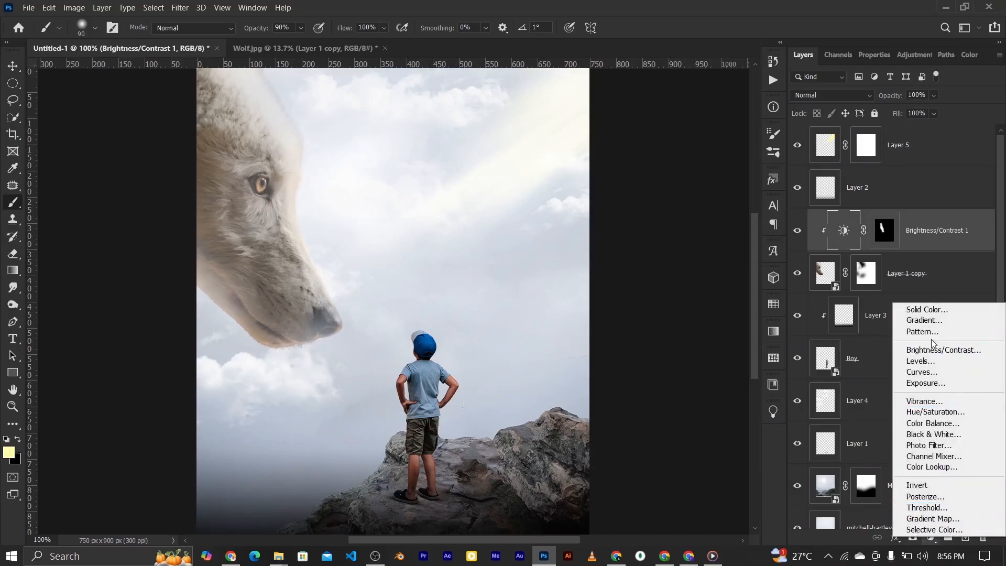
pyautogui.click(931, 373)
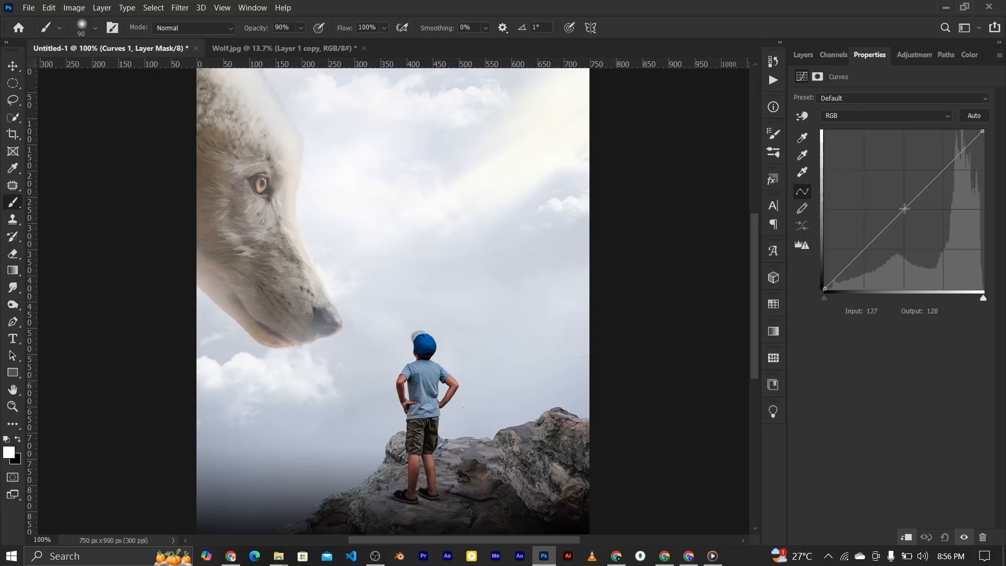
pyautogui.moveTo(904, 208); pyautogui.dragTo(899, 183)
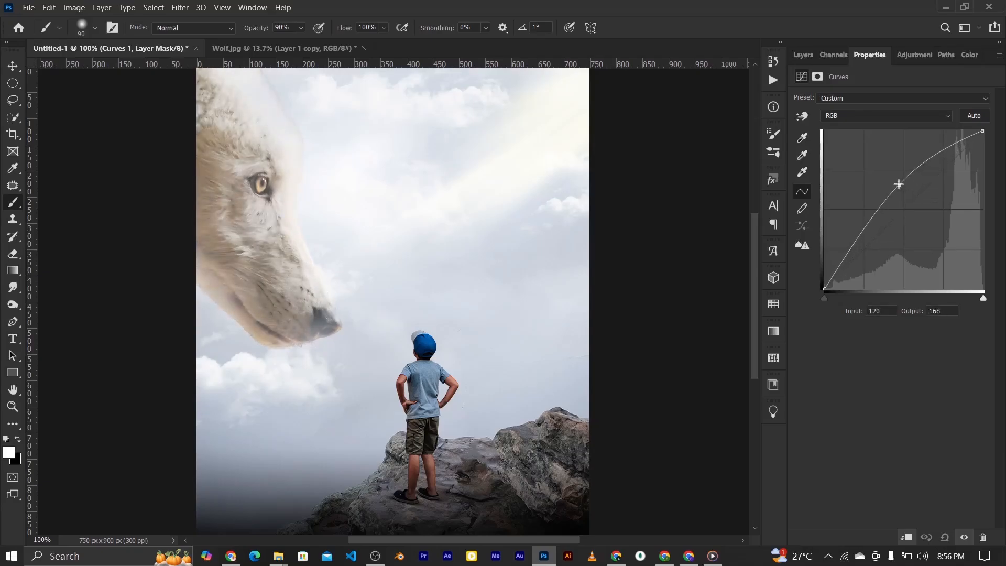
pyautogui.click(803, 55)
pyautogui.hotkey('ctrl', 'i')
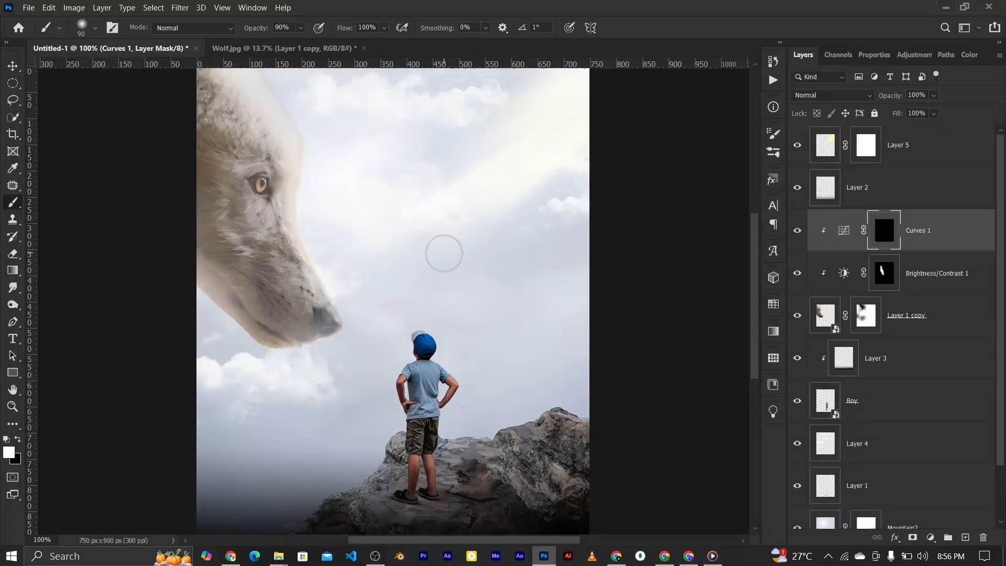
# Step: Paint white on the Curves 1 mask along the bridge of the wolf's muzzle to brighten that edge
pyautogui.moveTo(336, 250); pyautogui.dragTo(342, 262)
pyautogui.moveTo(360, 310); pyautogui.dragTo(323, 206)
pyautogui.click(12, 67)
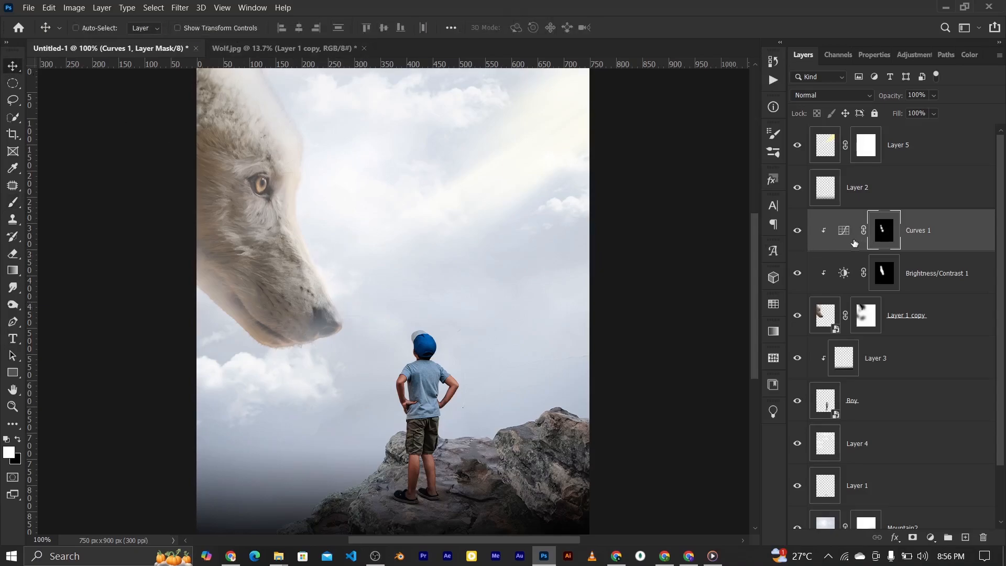
# Step: Clip a second Curves adjustment to the wolf, with points at input 67, output 51 and input 193, output 193
pyautogui.click(854, 243)
pyautogui.click(930, 537)
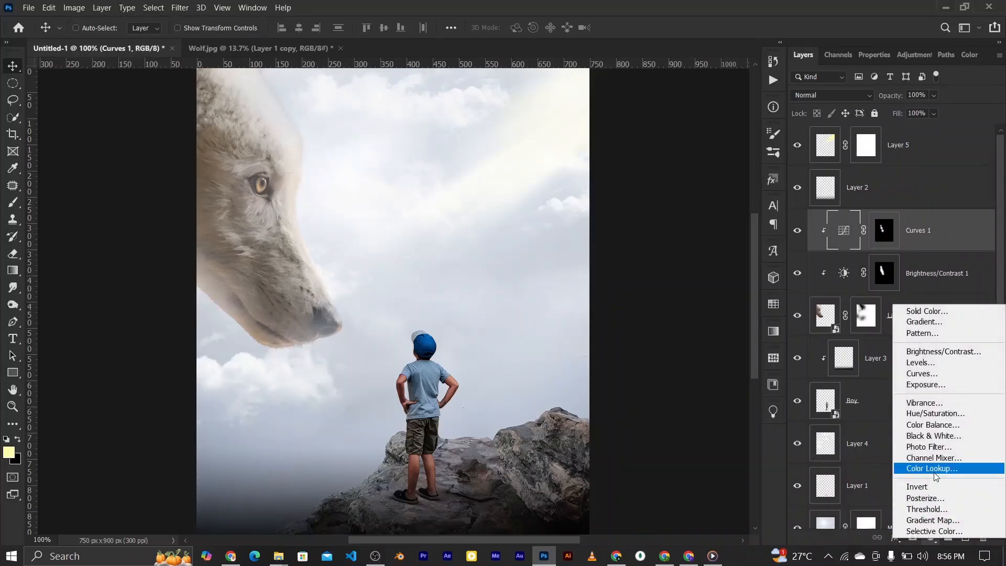
pyautogui.click(918, 376)
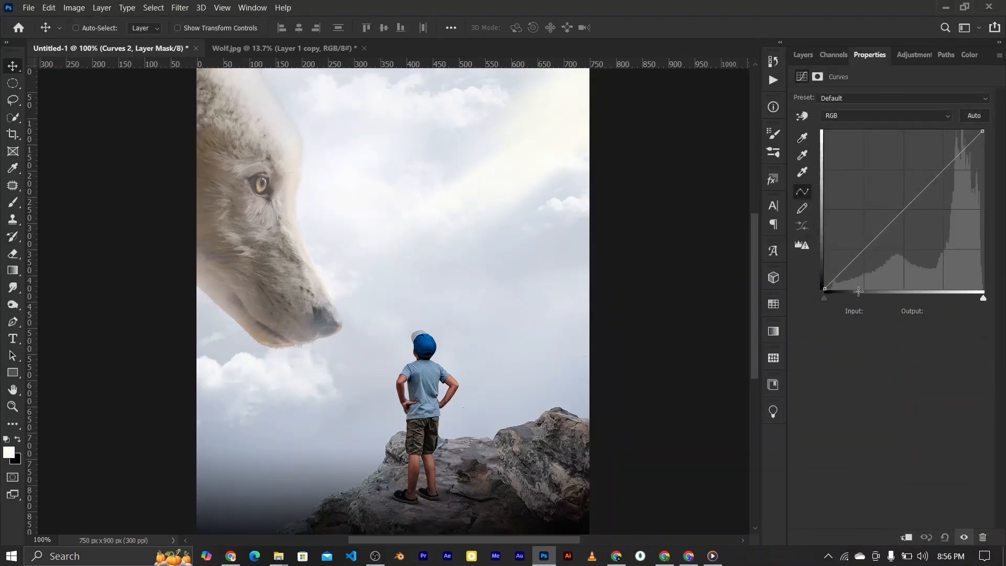
pyautogui.moveTo(867, 248); pyautogui.dragTo(867, 254)
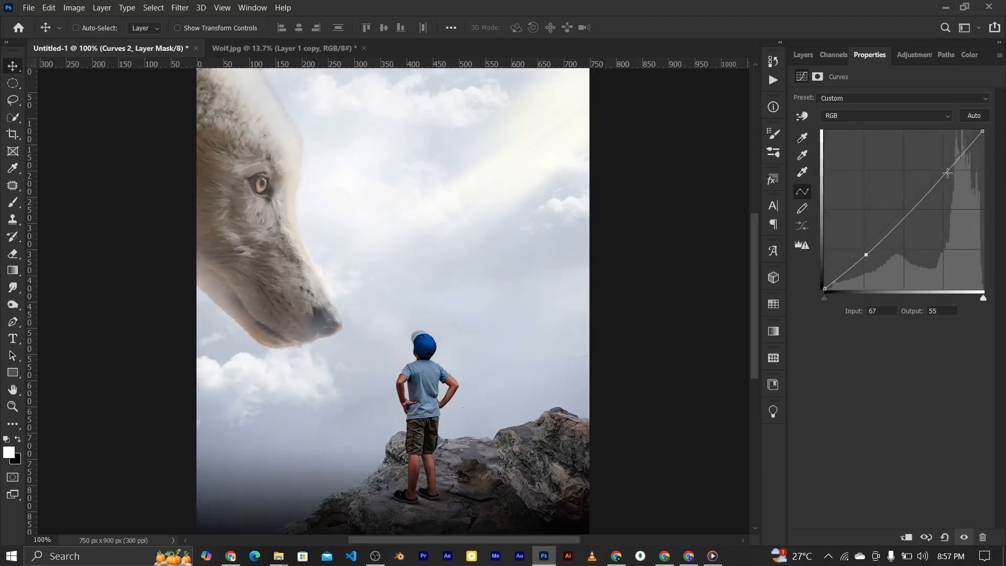
pyautogui.moveTo(945, 174); pyautogui.dragTo(944, 168)
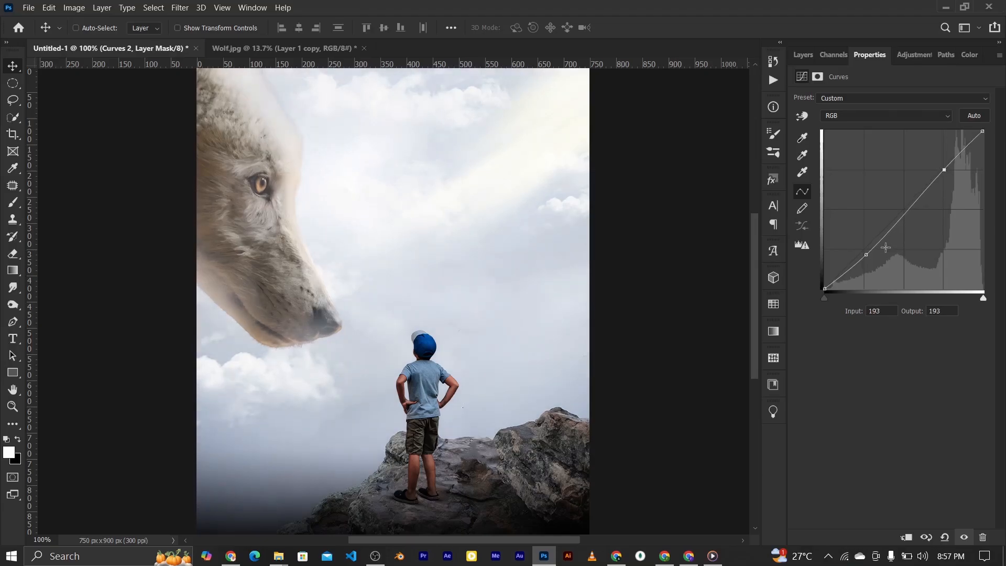
pyautogui.moveTo(867, 254); pyautogui.dragTo(867, 258)
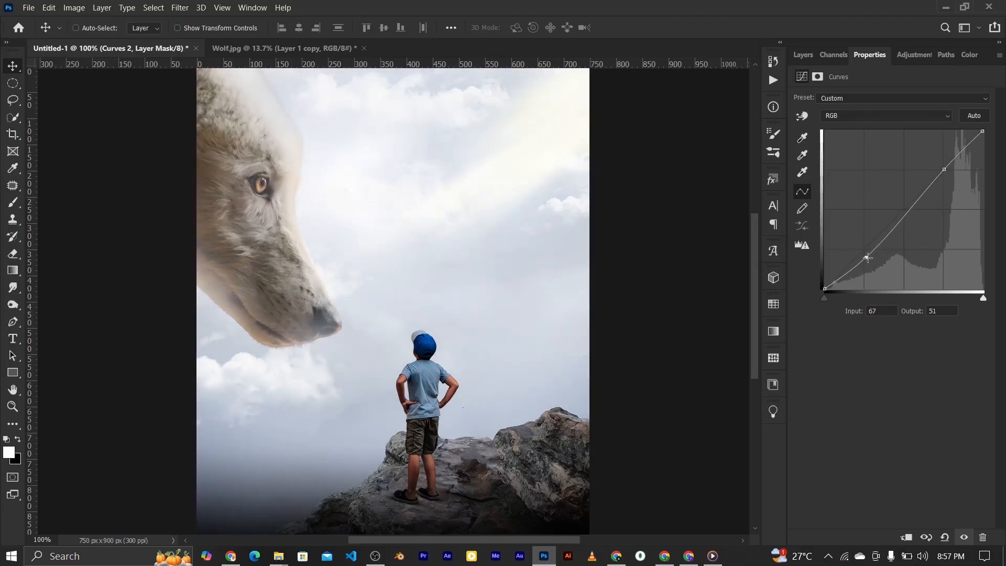
pyautogui.click(803, 55)
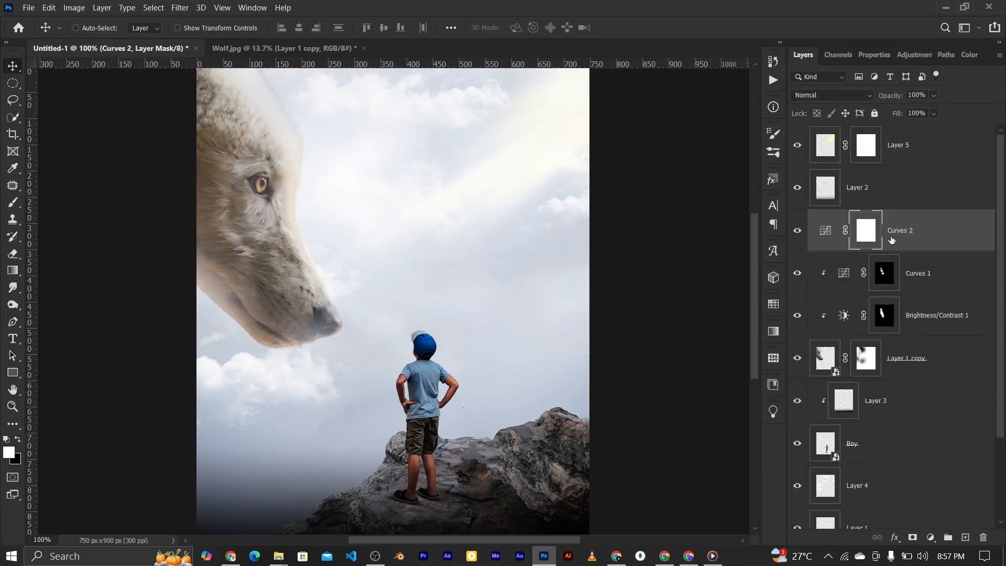
pyautogui.hotkey('ctrl', 'alt', 'g')
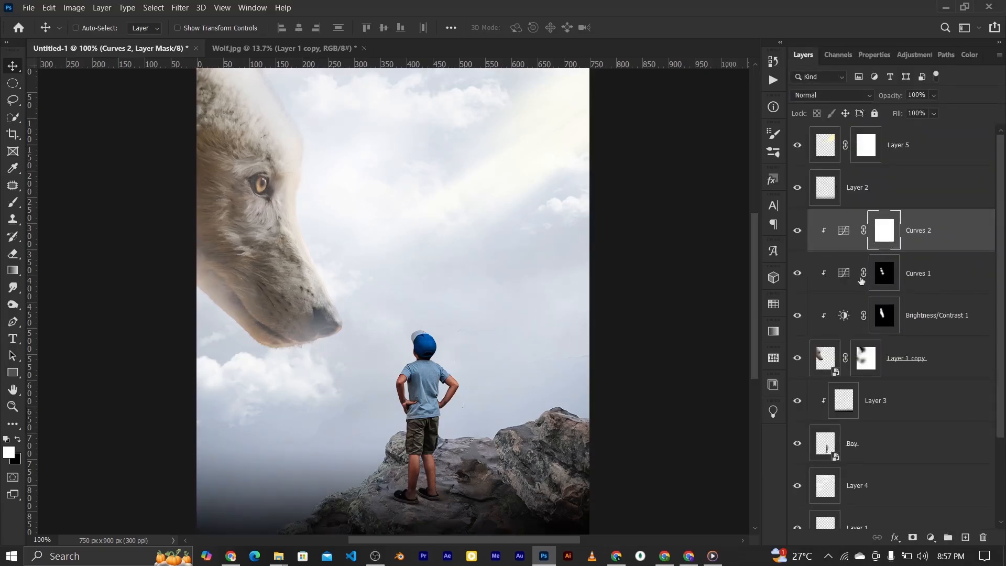
# Step: Paint black on the Curves 2 mask along the front edge of the wolf's face with a 175 px brush, and compare the result
pyautogui.click(11, 204)
pyautogui.press(']')
pyautogui.press(']')
pyautogui.press(']')
pyautogui.press(']')
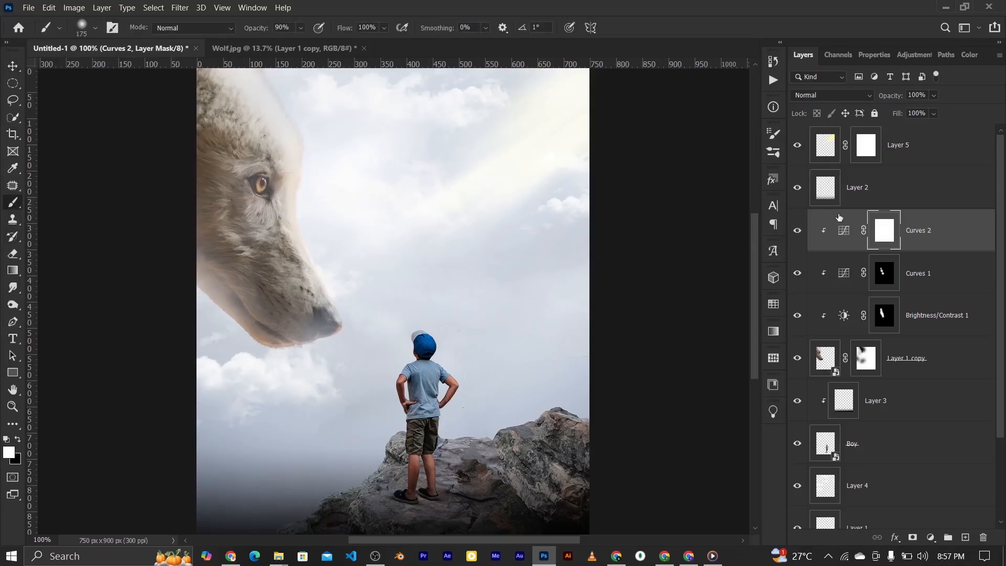
pyautogui.press('x')
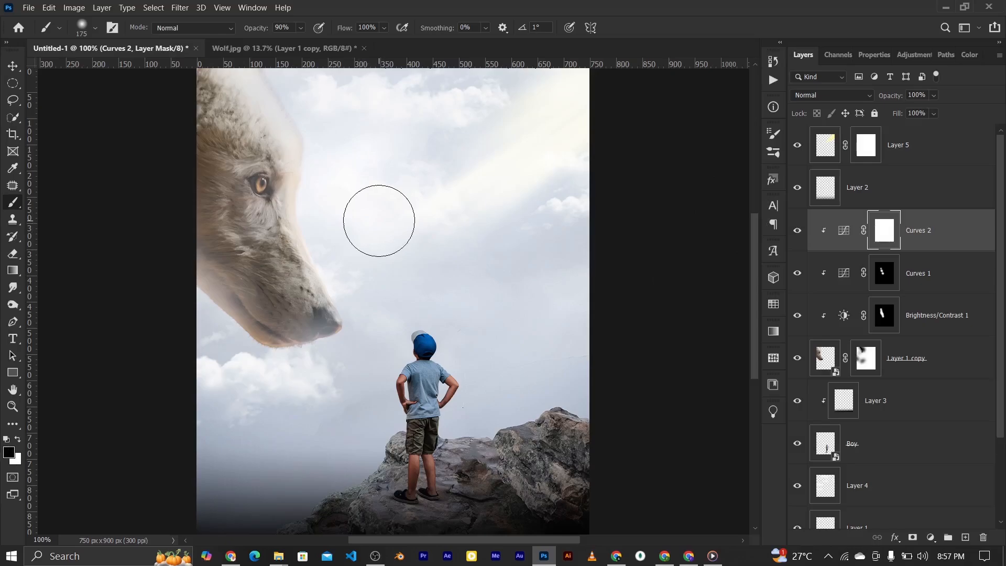
pyautogui.press('[')
pyautogui.press('[')
pyautogui.press('[')
pyautogui.press(']')
pyautogui.press(']')
pyautogui.press(']')
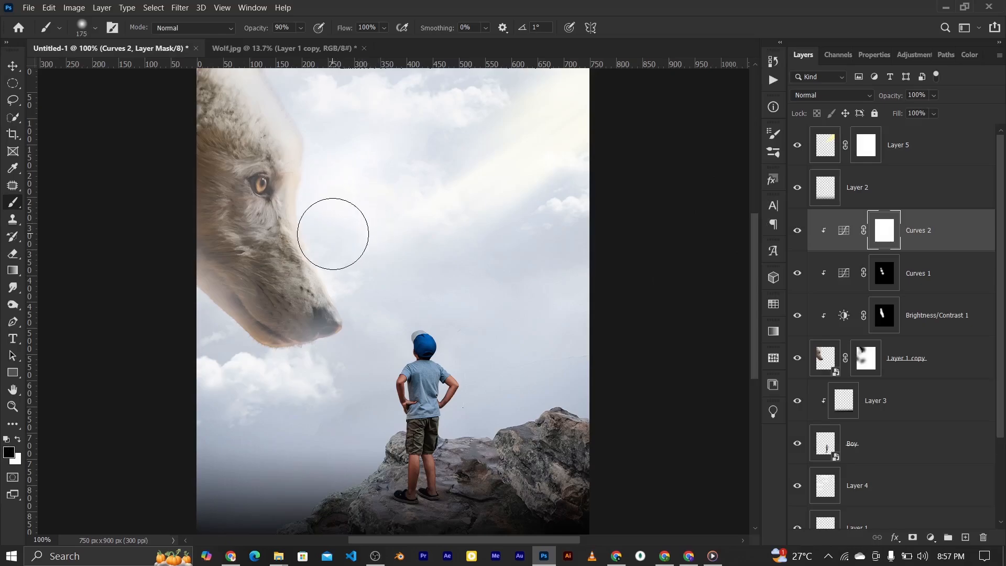
pyautogui.moveTo(333, 234)
pyautogui.mouseDown()
pyautogui.moveTo(356, 290)
pyautogui.moveTo(321, 233)
pyautogui.mouseUp()
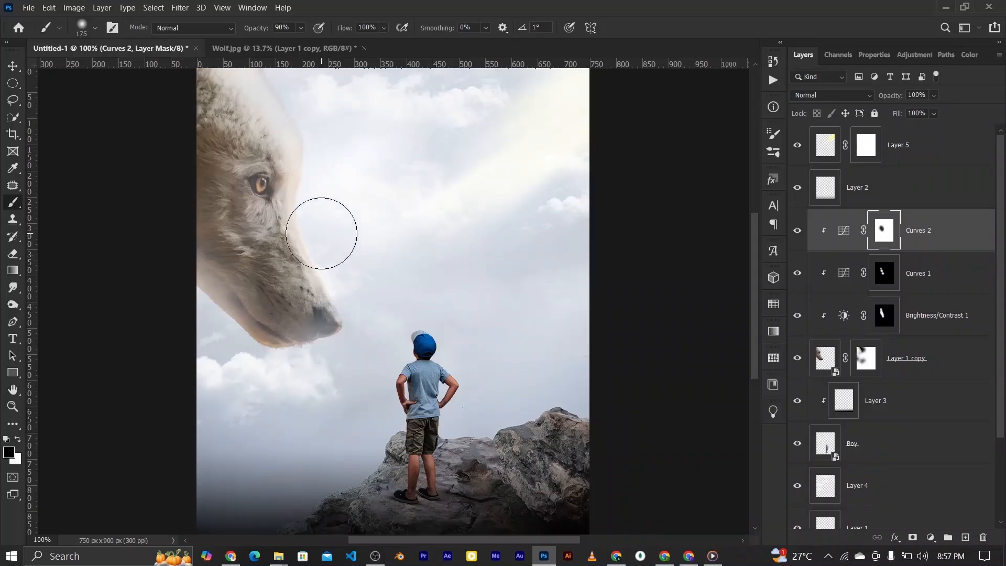
pyautogui.moveTo(261, 109); pyautogui.dragTo(240, 109)
pyautogui.moveTo(257, 29); pyautogui.dragTo(246, 28)
pyautogui.scroll(1, 306, 197)
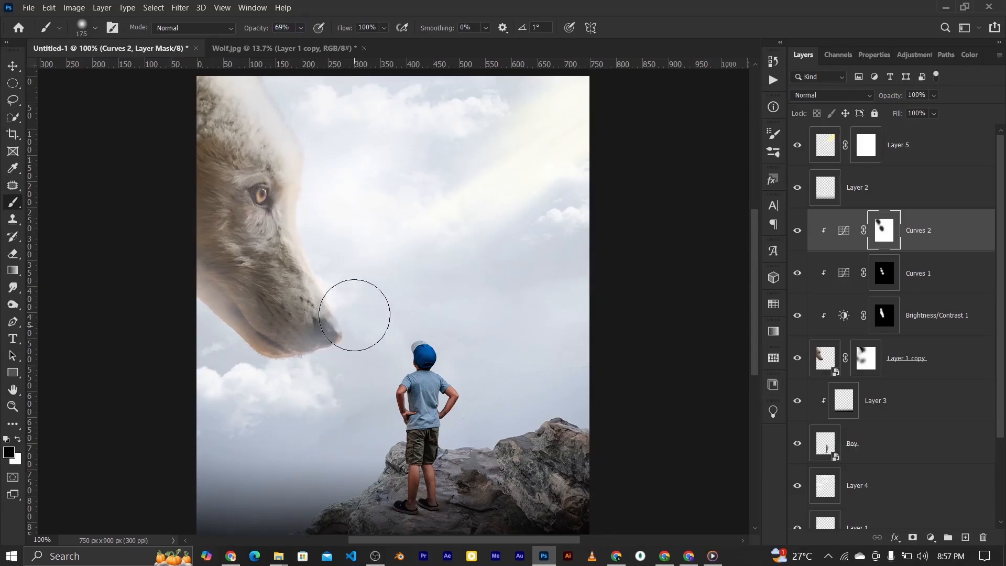
pyautogui.click(797, 231)
pyautogui.click(796, 232)
pyautogui.click(796, 231)
pyautogui.click(796, 231)
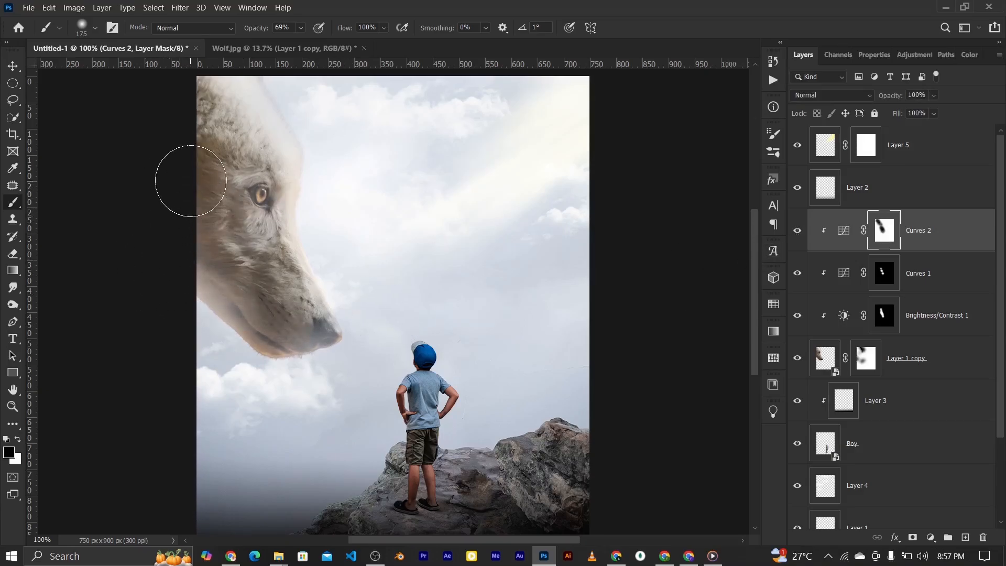
# Step: Adjust the Curves 2 points to input 63, output 51 and input 193, output 196
pyautogui.click(843, 230)
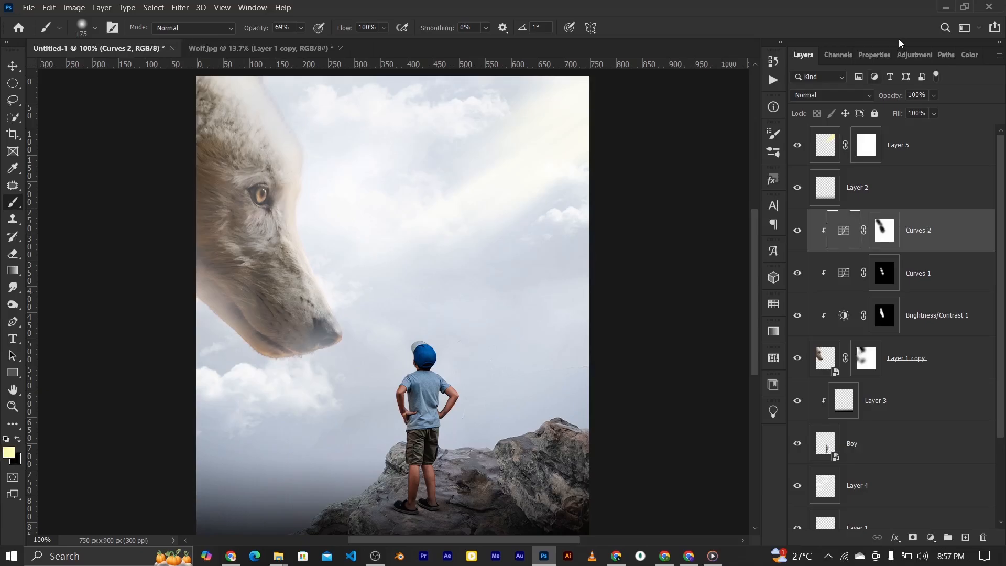
pyautogui.click(876, 55)
pyautogui.moveTo(867, 256); pyautogui.dragTo(864, 257)
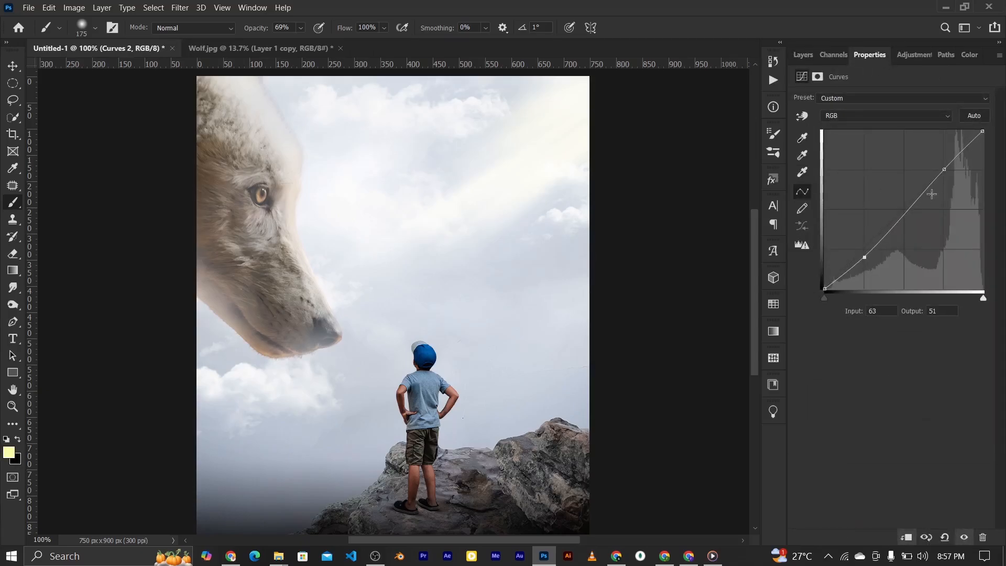
pyautogui.moveTo(944, 169); pyautogui.dragTo(944, 166)
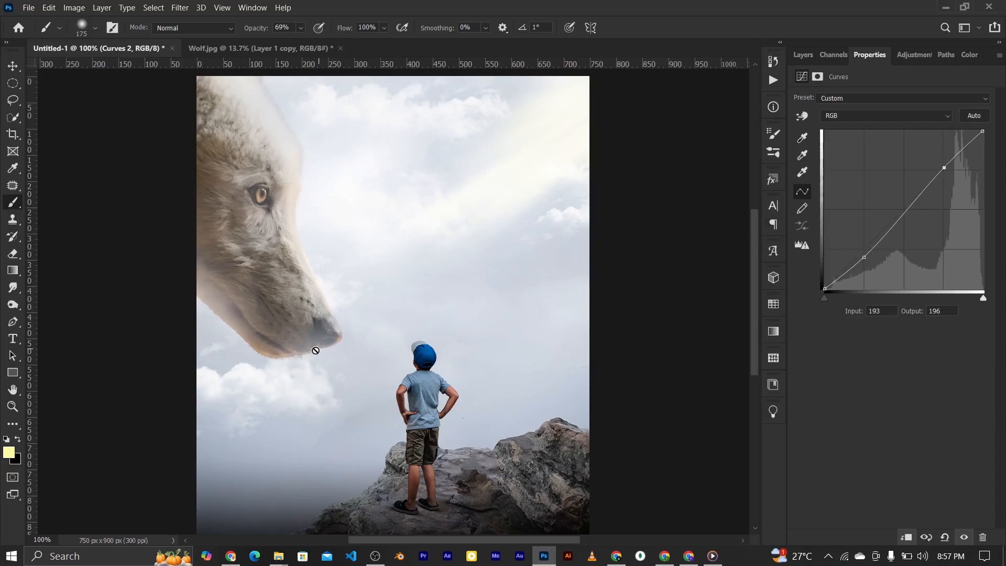
pyautogui.click(16, 70)
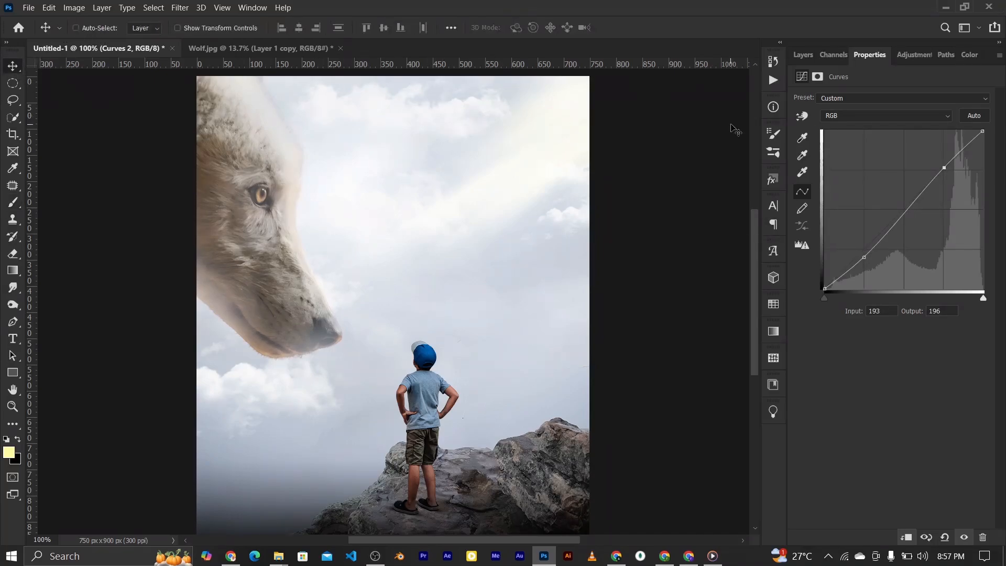
# Step: Group Curves 2 through Layer 1 copy, including the adjustments between them, and name the group wolf
pyautogui.click(802, 55)
pyautogui.click(912, 175)
pyautogui.click(941, 231)
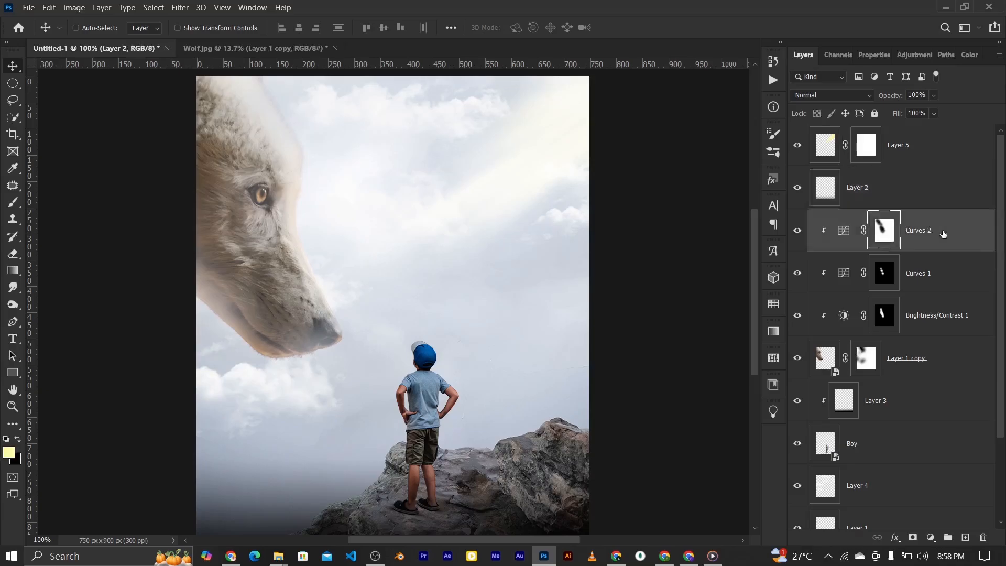
pyautogui.keyDown('shift'); pyautogui.click(944, 367); pyautogui.keyUp('shift')
pyautogui.hotkey('ctrl', 'g')
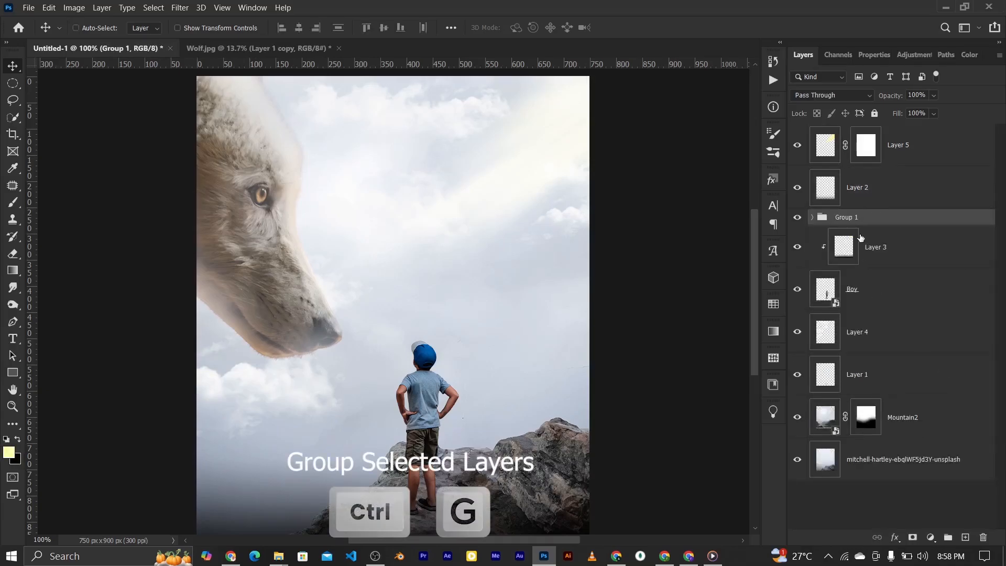
pyautogui.doubleClick(846, 217)
pyautogui.write('w')
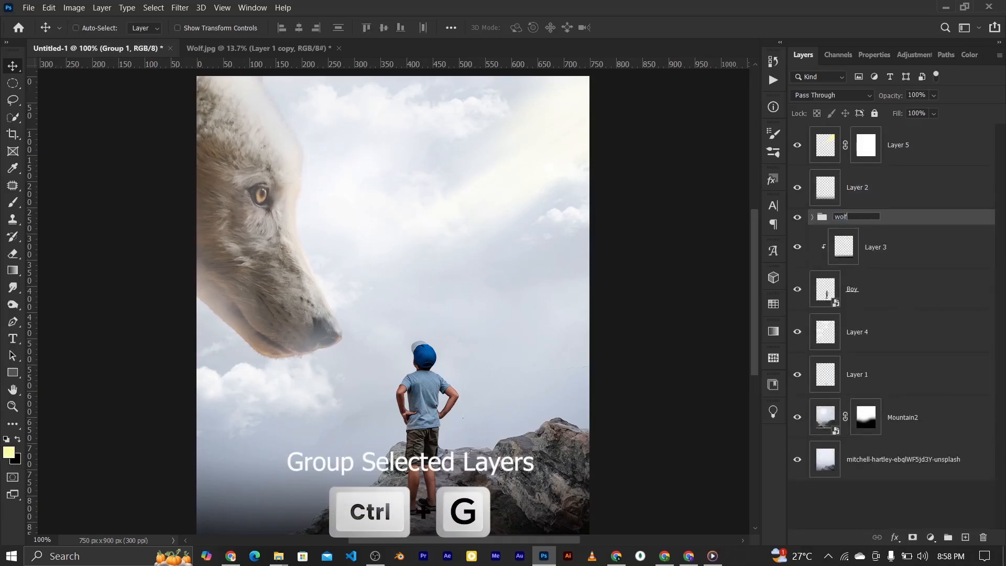
pyautogui.write('olf')
pyautogui.press('Return')
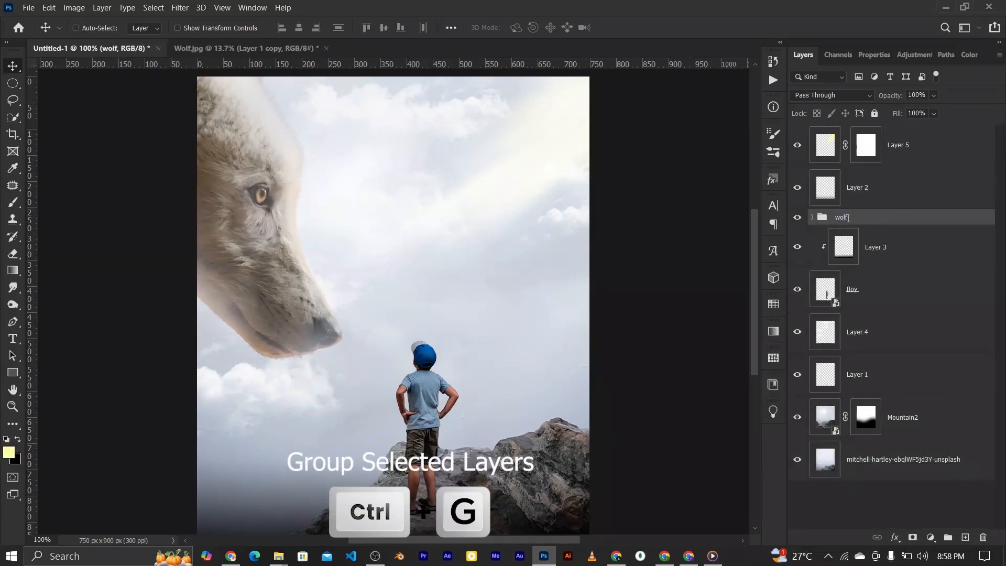
# Step: Group Layer 3 with the Boy layer and name the group boy
pyautogui.click(933, 252)
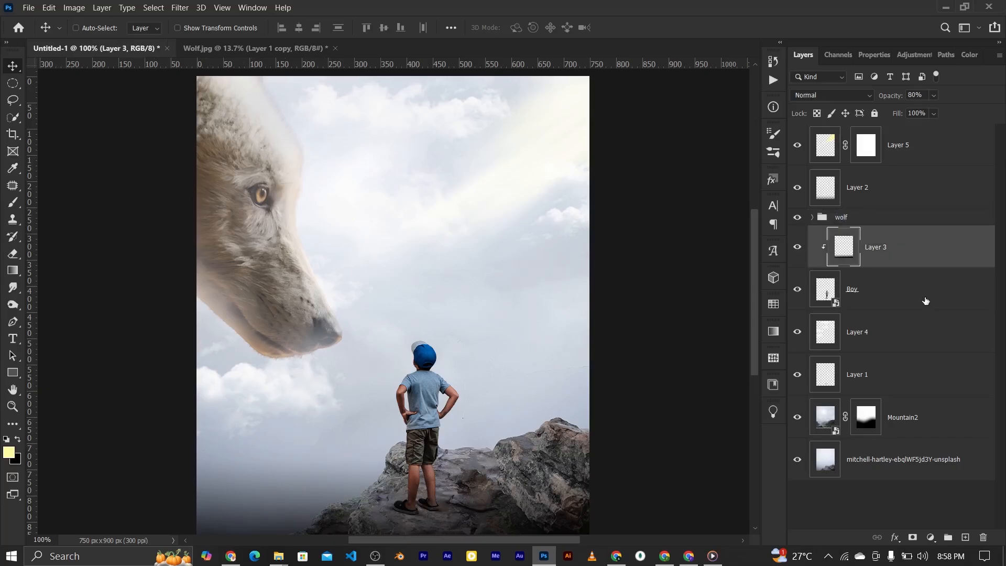
pyautogui.keyDown('ctrl'); pyautogui.click(925, 299); pyautogui.keyUp('ctrl')
pyautogui.hotkey('ctrl', 'g')
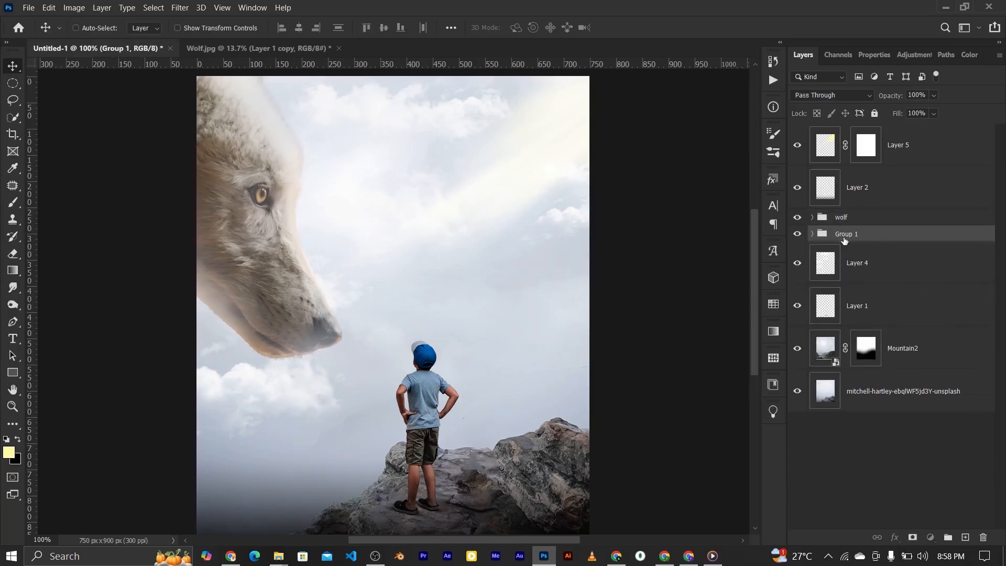
pyautogui.doubleClick(846, 233)
pyautogui.write('boy')
pyautogui.press('Return')
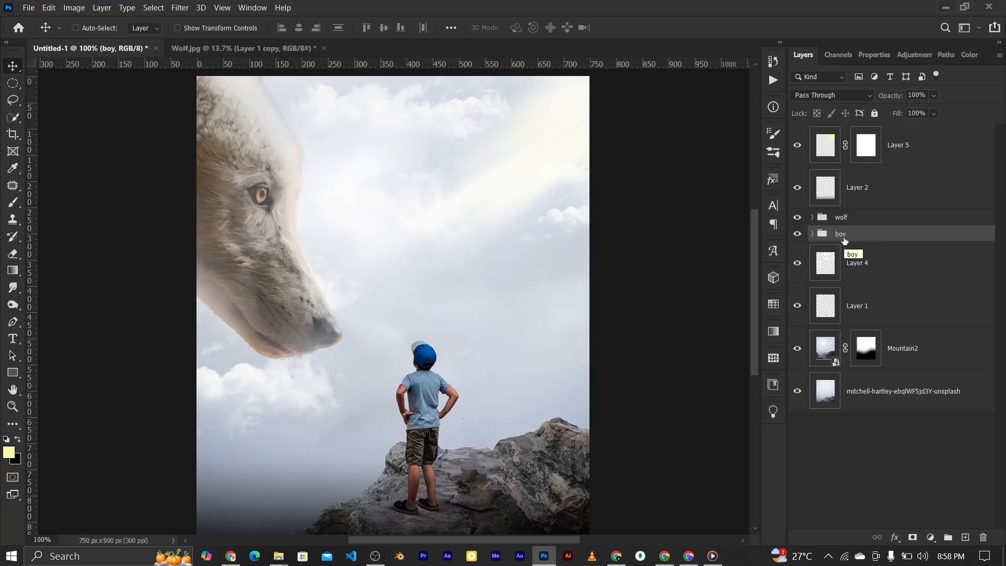
# Step: Add a new layer above Curves 2 in the wolf group and paint a soft yellow dab under the wolf's jaw with a 400 px brush
pyautogui.click(813, 217)
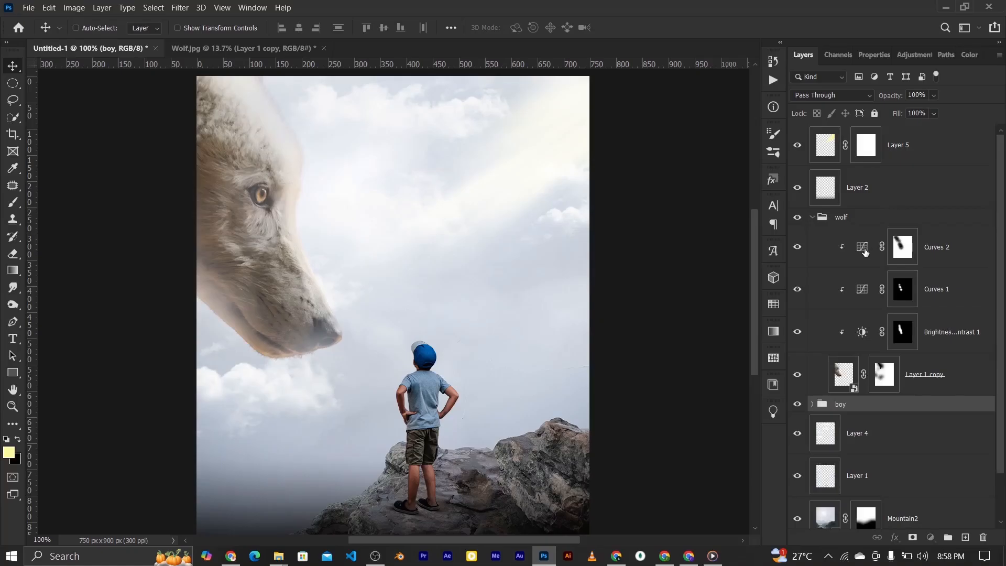
pyautogui.click(864, 250)
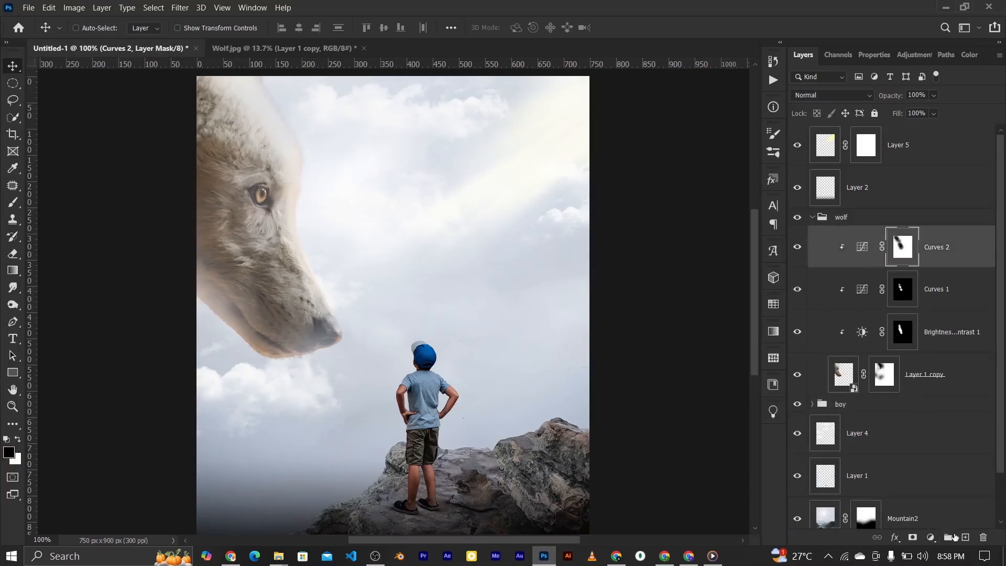
pyautogui.click(965, 537)
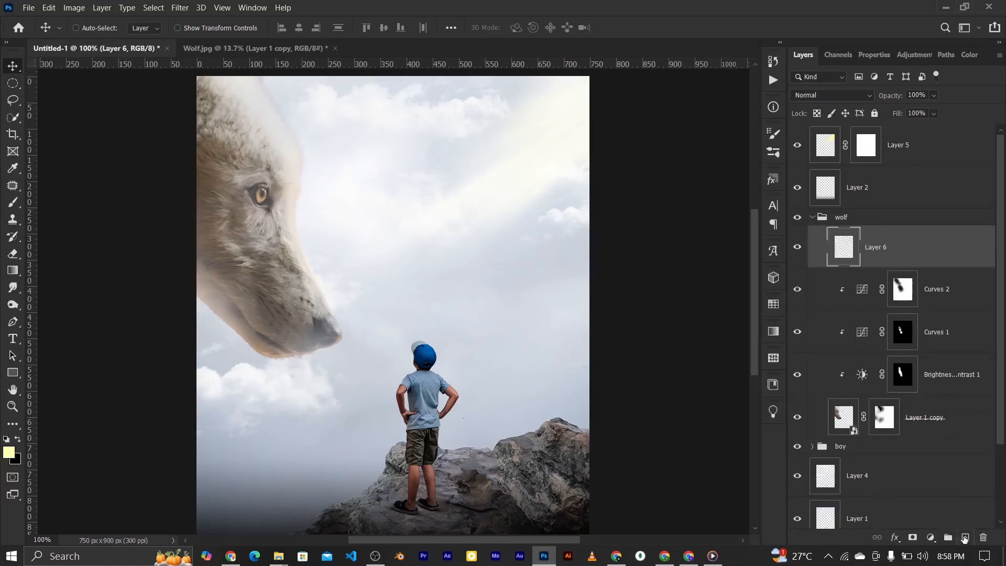
pyautogui.click(13, 202)
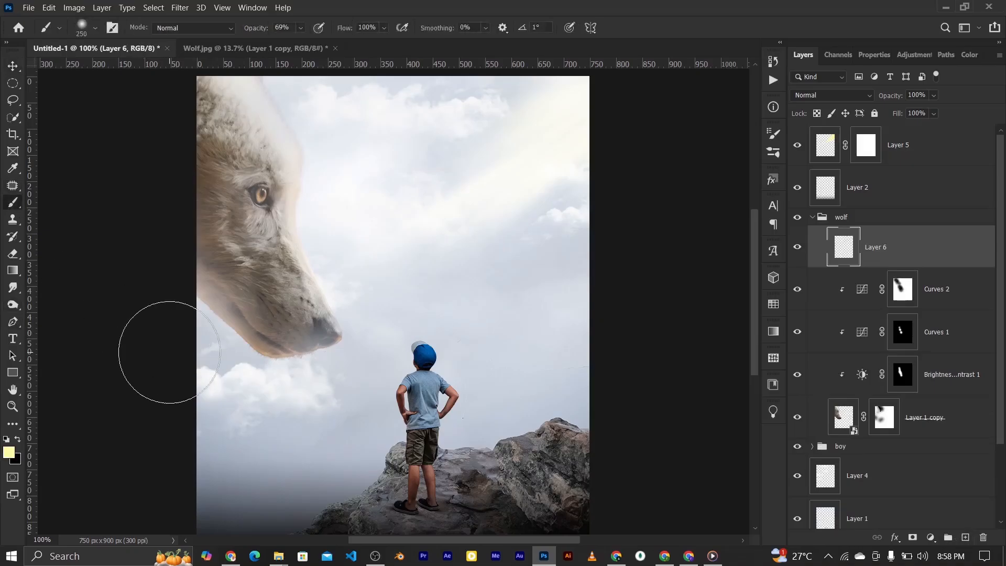
pyautogui.press(']')
pyautogui.press(']')
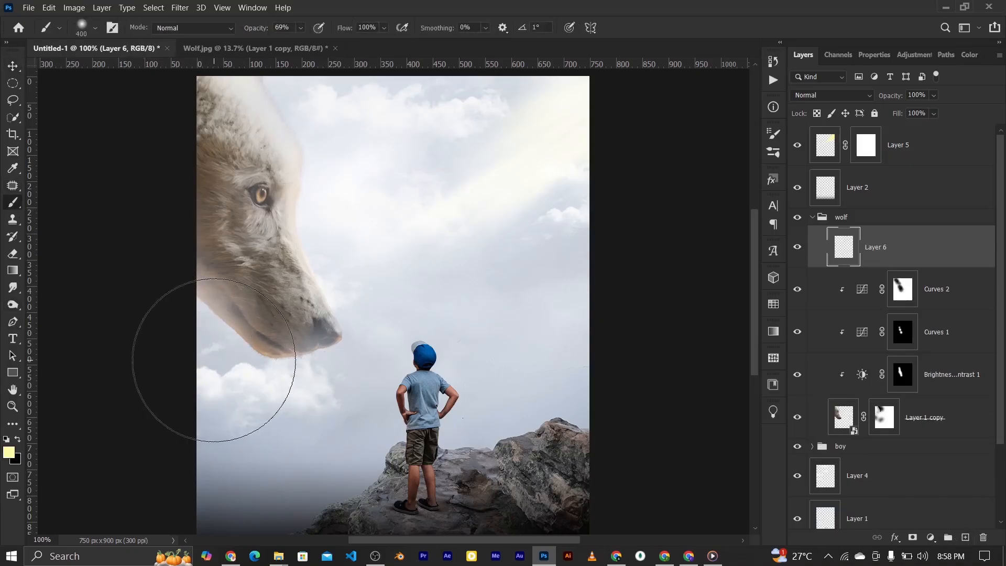
pyautogui.click(225, 354)
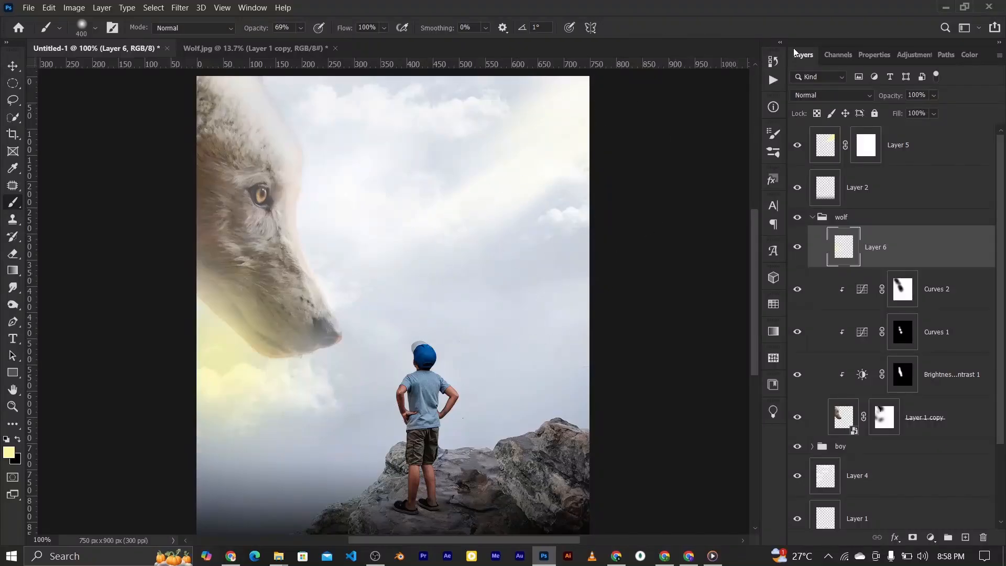
# Step: Set the yellow glow layer's blend mode to Screen and its opacity to 51%
pyautogui.click(802, 95)
pyautogui.click(809, 195)
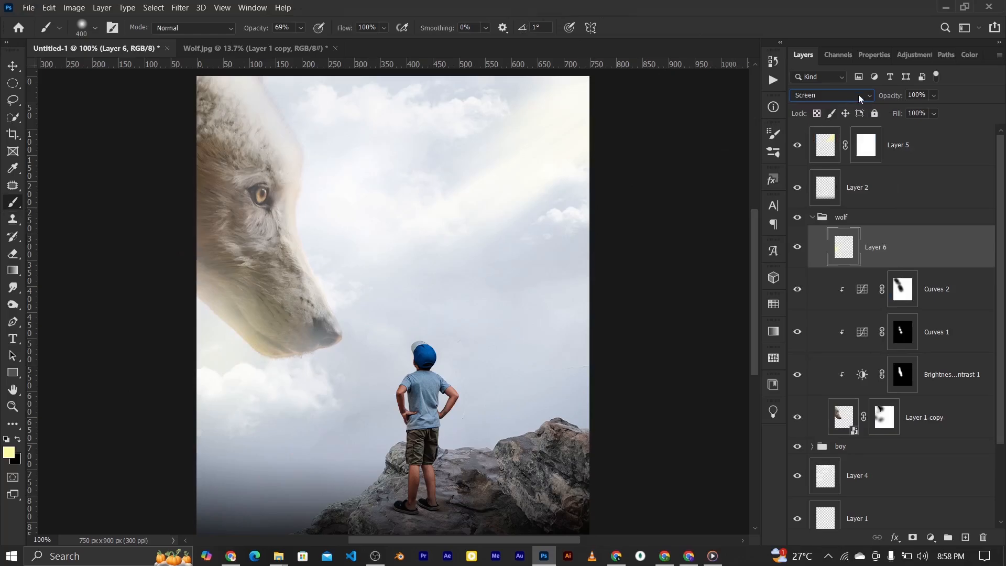
pyautogui.moveTo(895, 101)
pyautogui.mouseDown()
pyautogui.moveTo(864, 100)
pyautogui.moveTo(888, 99)
pyautogui.mouseUp()
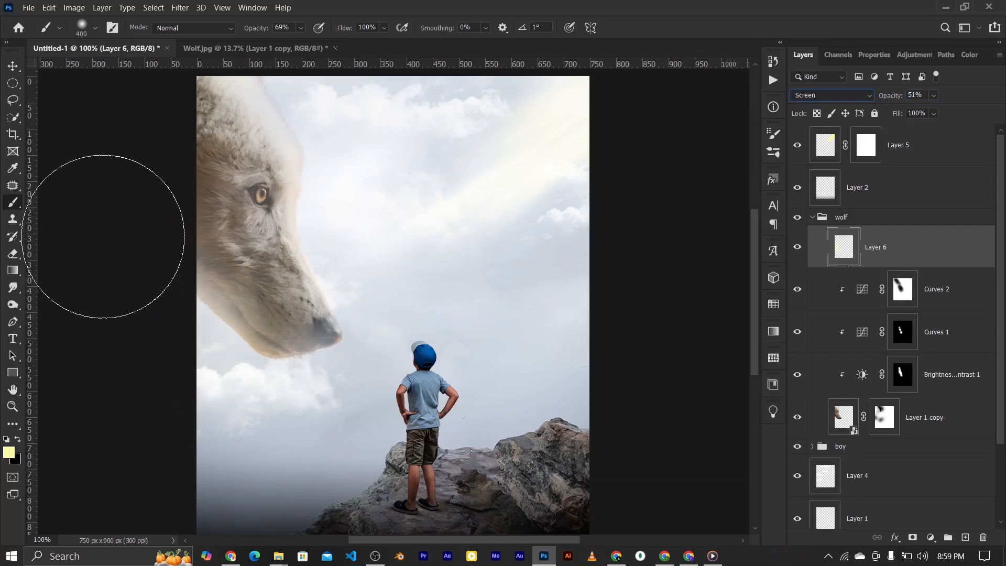
pyautogui.hscroll(-3, 104, 236)
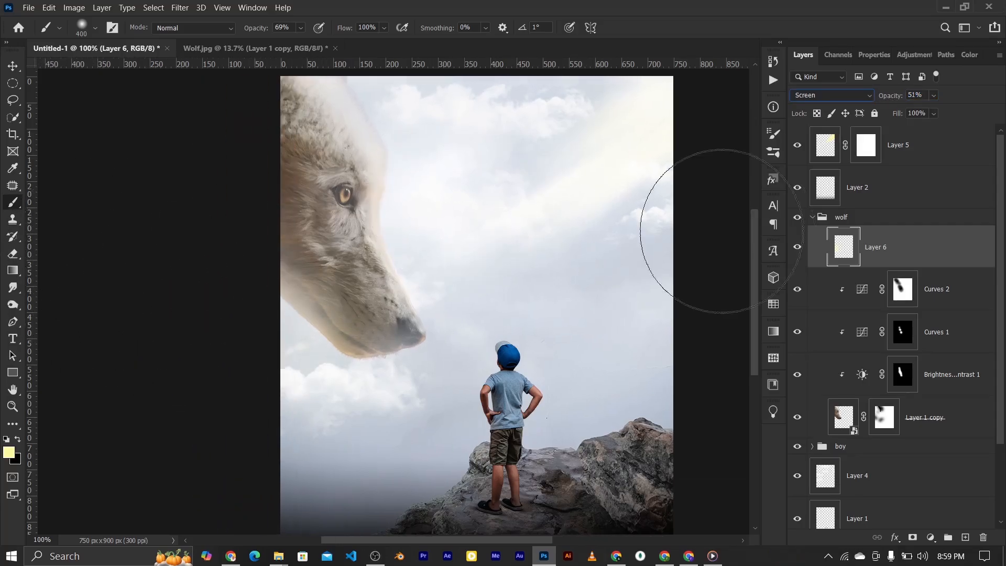
# Step: Add a new layer above the yellow glow and paint soft white (ffffff) haze over the back of the wolf's head with a 600 px brush at 100% opacity
pyautogui.click(964, 537)
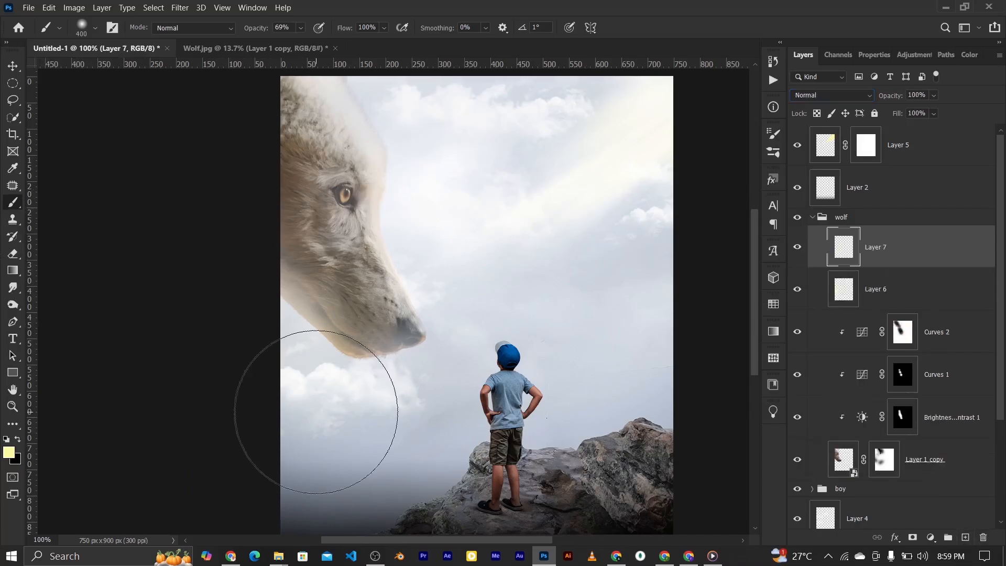
pyautogui.press('x')
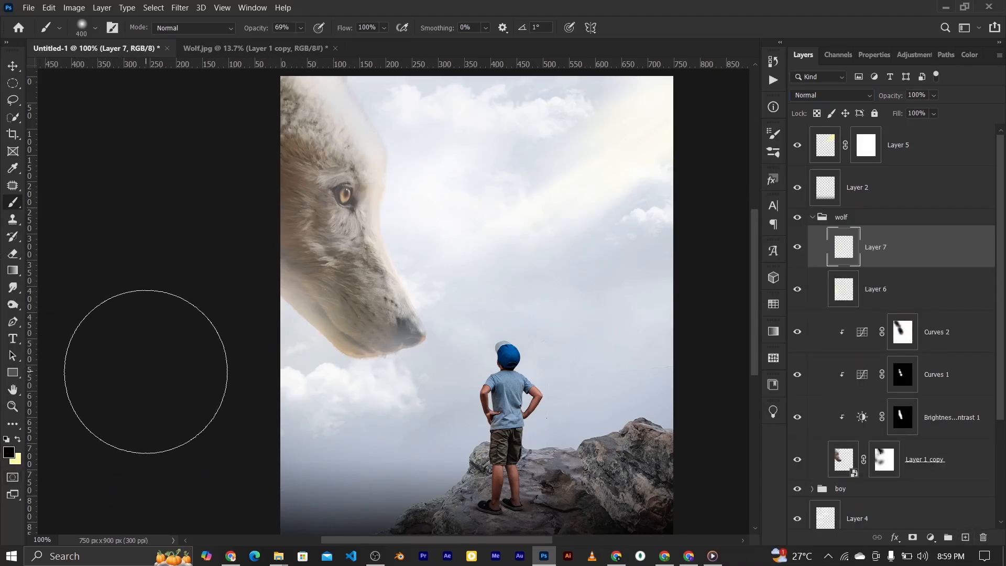
pyautogui.click(8, 451)
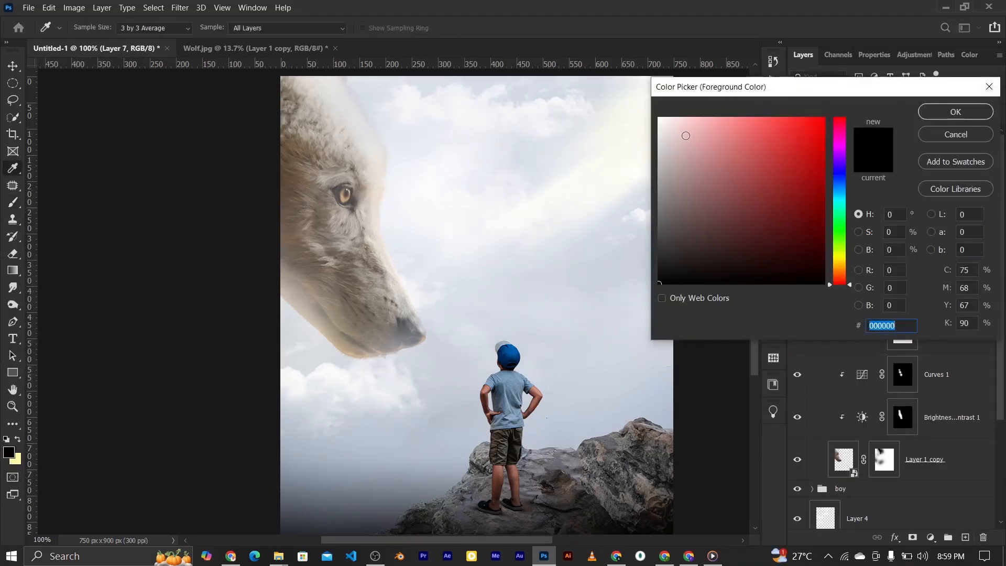
pyautogui.write('ffffff')
pyautogui.click(955, 112)
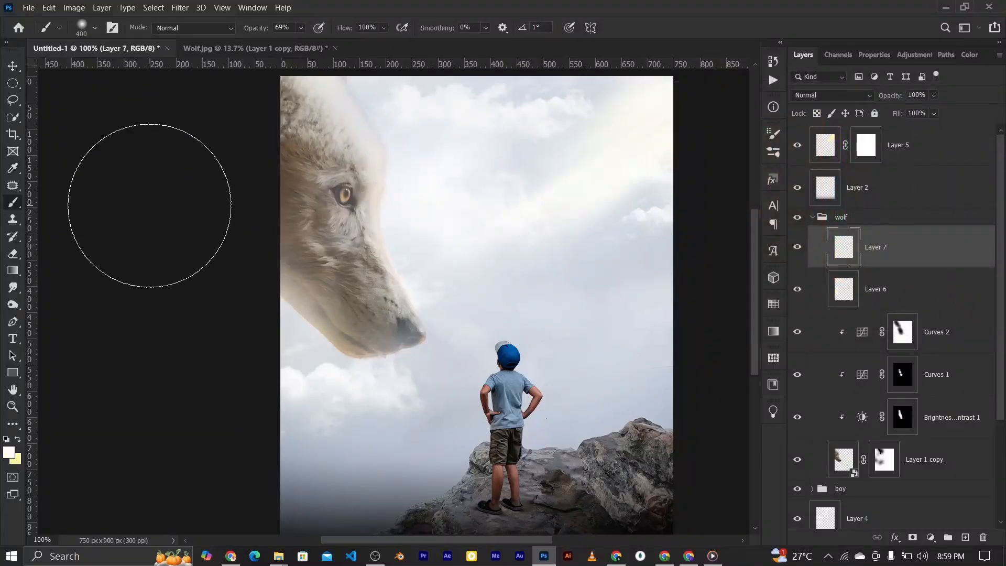
pyautogui.scroll(2, 149, 205)
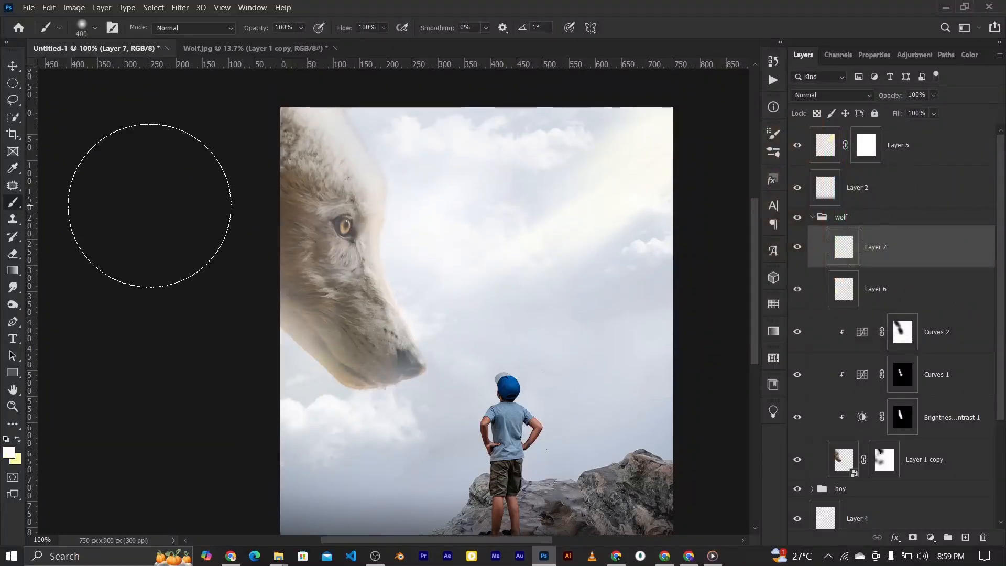
pyautogui.press(']')
pyautogui.press(']')
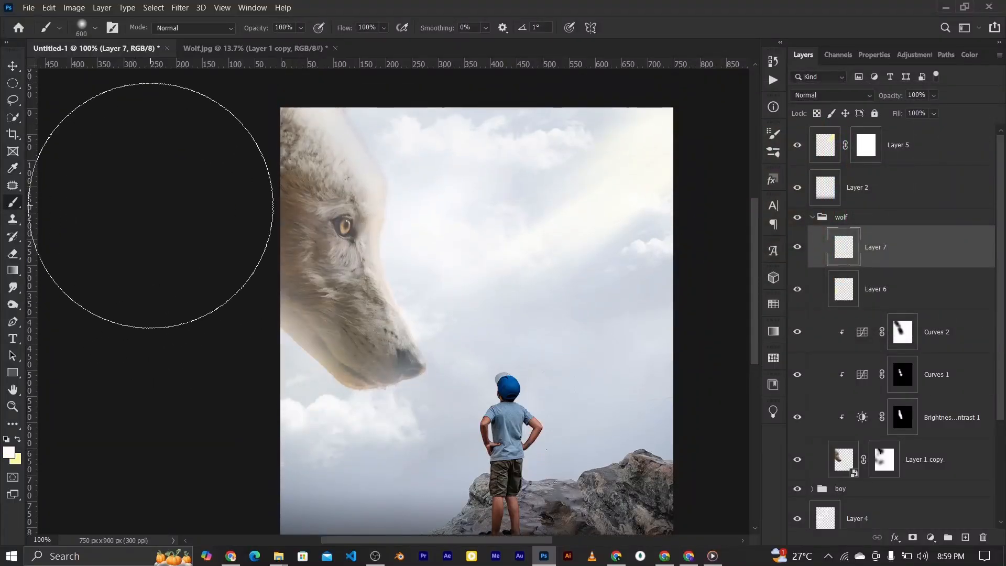
pyautogui.hscroll(-4, 151, 205)
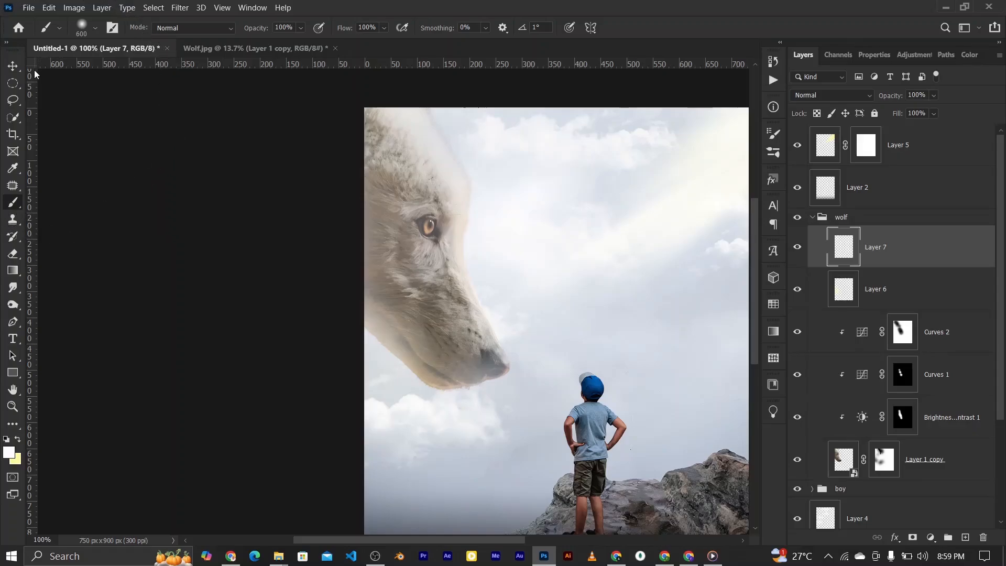
pyautogui.click(12, 66)
pyautogui.hotkey('ctrl', '0')
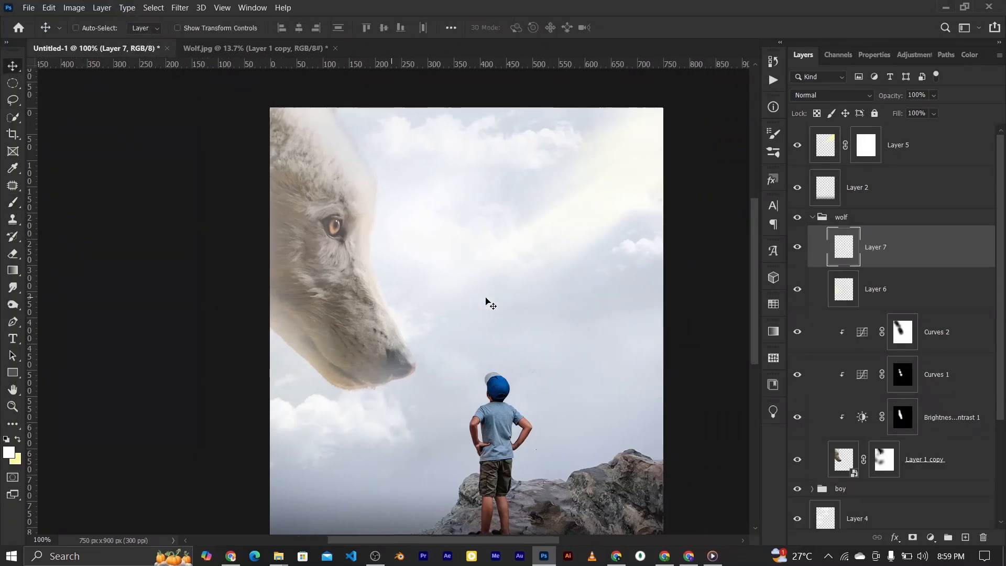
pyautogui.hotkey('ctrl', '-')
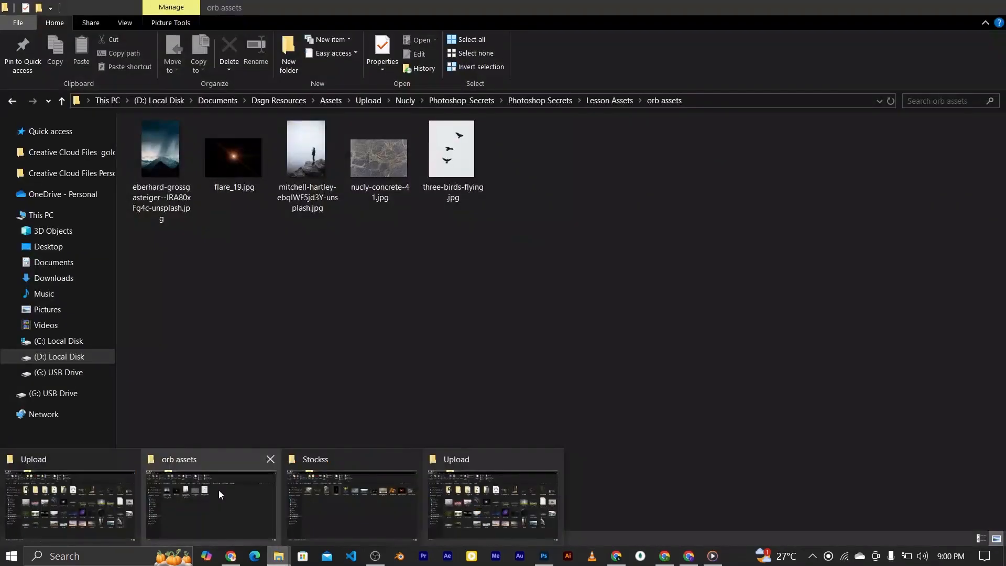
# Step: Place flare_19.jpg from the orb assets folder over the sky at 13.06% scale, rotated 90°, and set its blend mode to Screen
pyautogui.click(218, 489)
pyautogui.moveTo(231, 156); pyautogui.dragTo(395, 243)
pyautogui.moveTo(610, 165); pyautogui.dragTo(481, 408)
pyautogui.moveTo(478, 308); pyautogui.dragTo(543, 241)
pyautogui.click(626, 27)
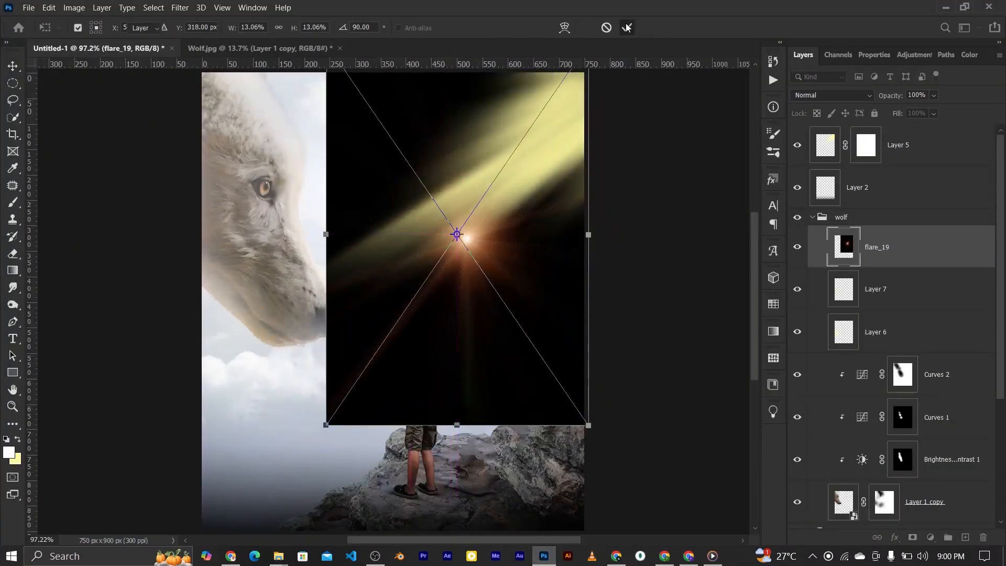
pyautogui.click(825, 96)
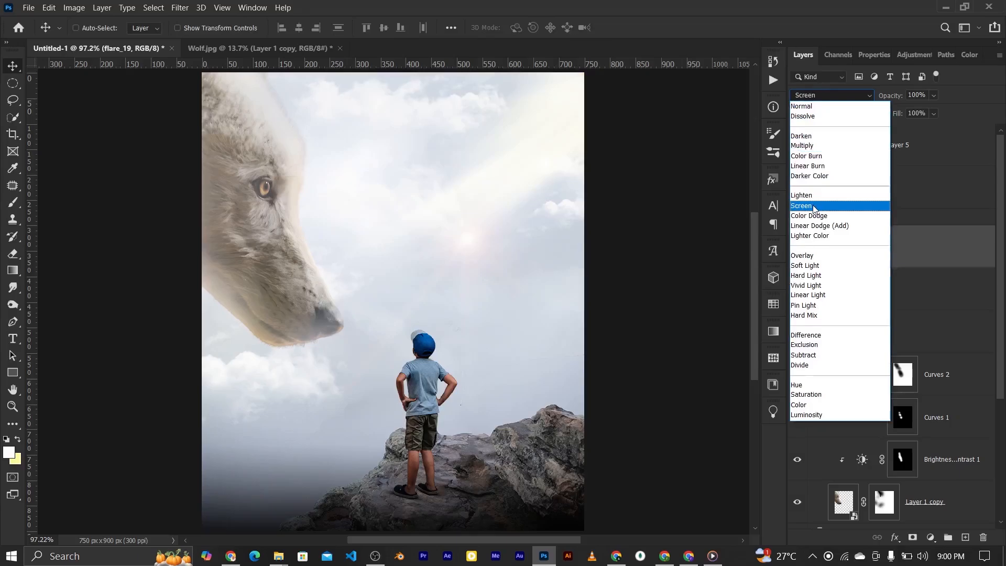
pyautogui.click(813, 206)
# Step: Compare the composition with and without the flare and delete the flare_19 layer
pyautogui.click(796, 250)
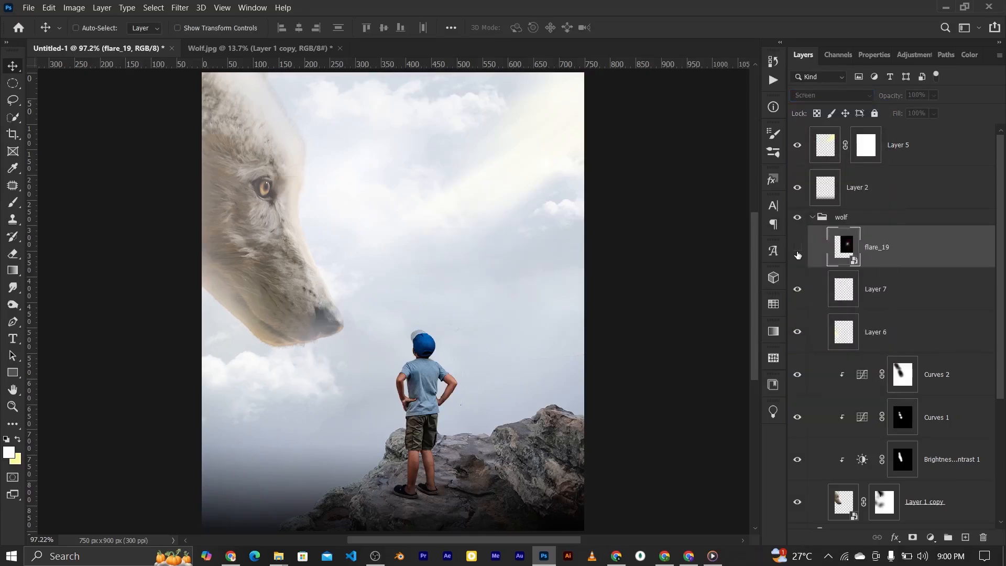
pyautogui.click(797, 251)
pyautogui.click(797, 250)
pyautogui.click(797, 251)
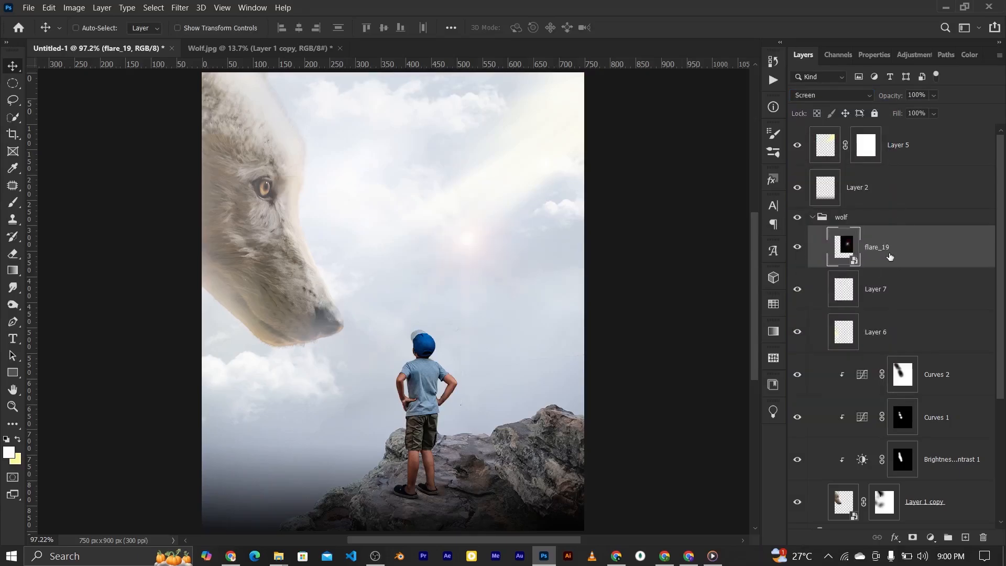
pyautogui.press('Delete')
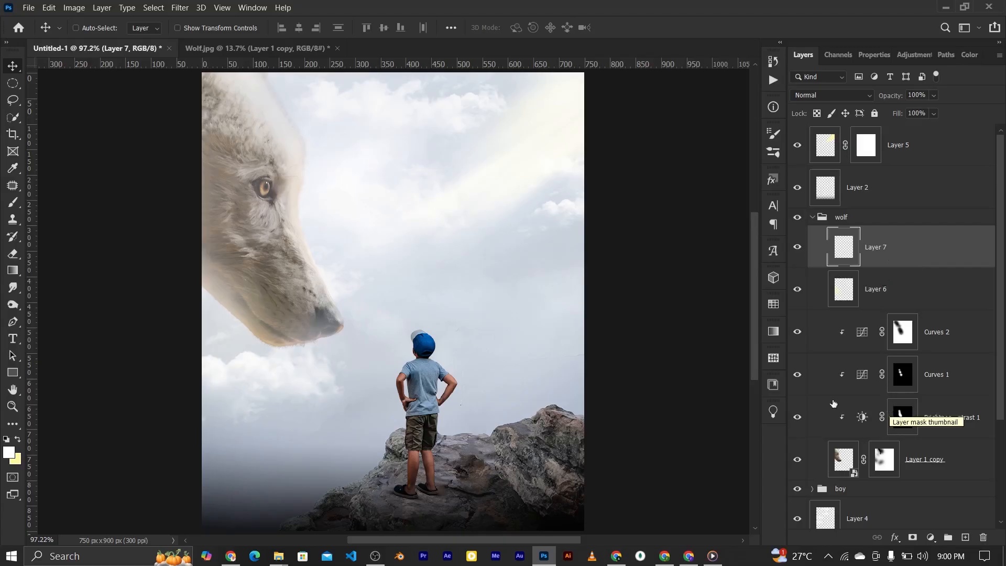
# Step: Add a clipped Curves adjustment above Layer 3 in the boy group, mapping input 66 to 49 and 142 to 138, and invert its mask
pyautogui.scroll(-2, 889, 450)
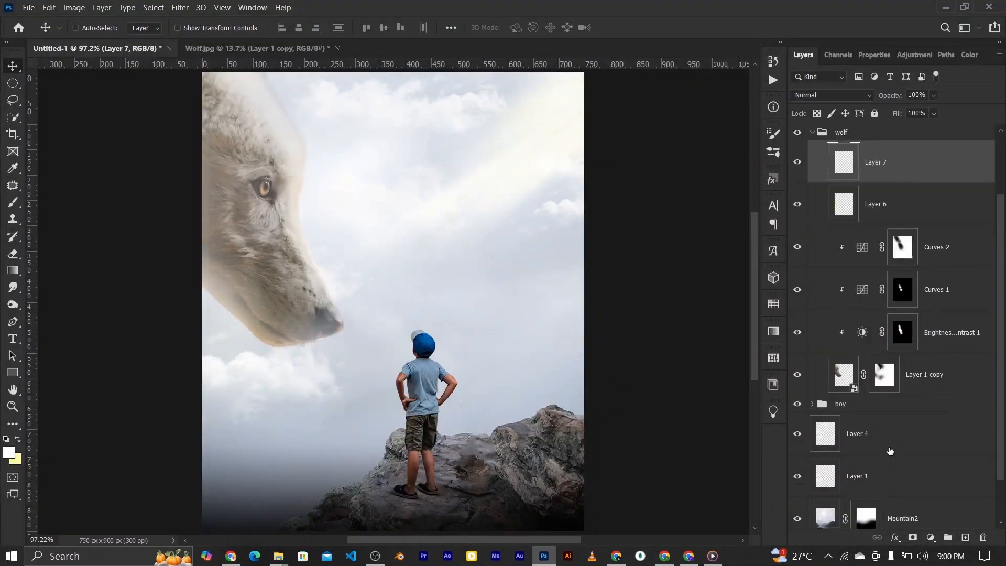
pyautogui.click(812, 404)
pyautogui.click(862, 439)
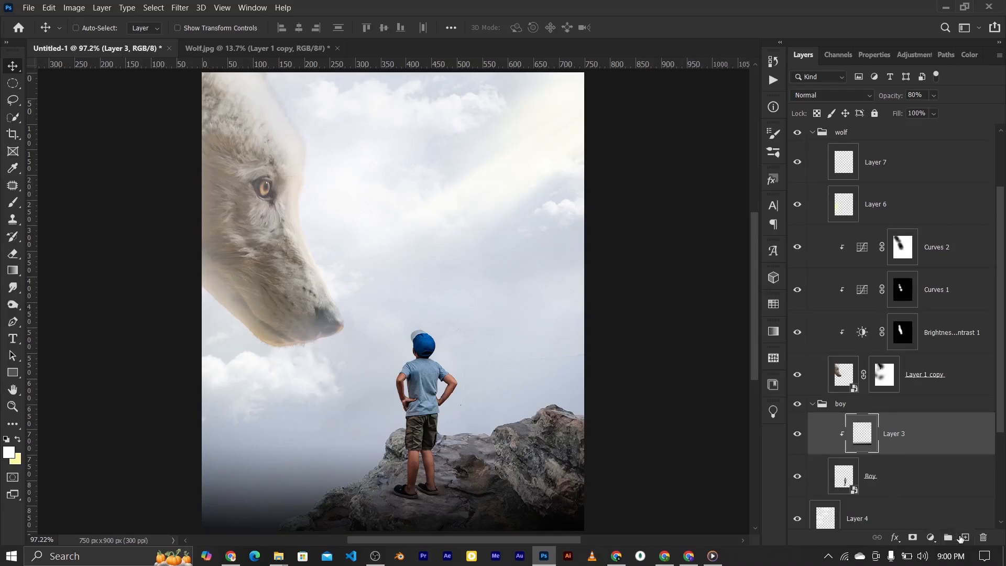
pyautogui.click(964, 537)
pyautogui.press('ctrl')
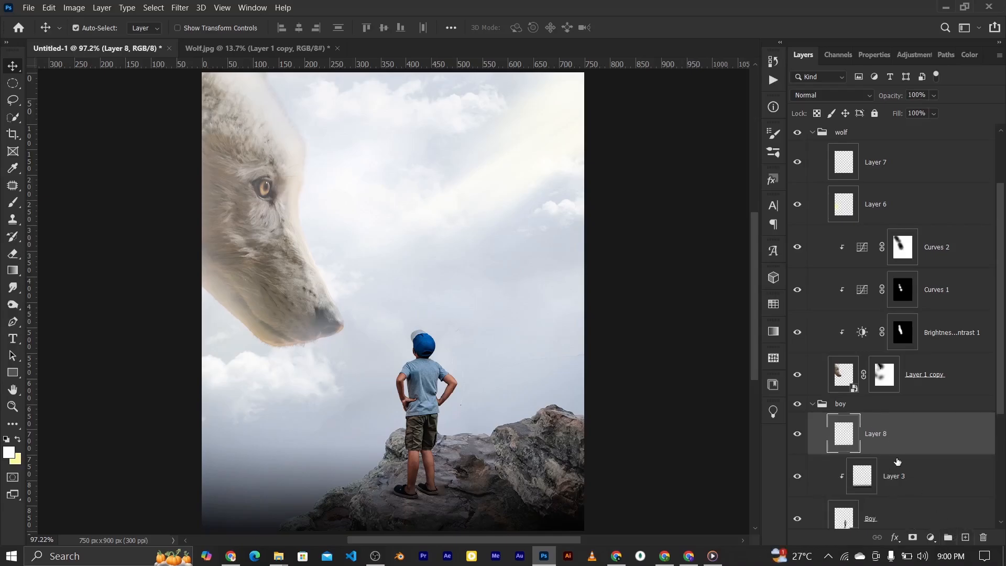
pyautogui.hotkey('ctrl', 'z')
pyautogui.click(930, 540)
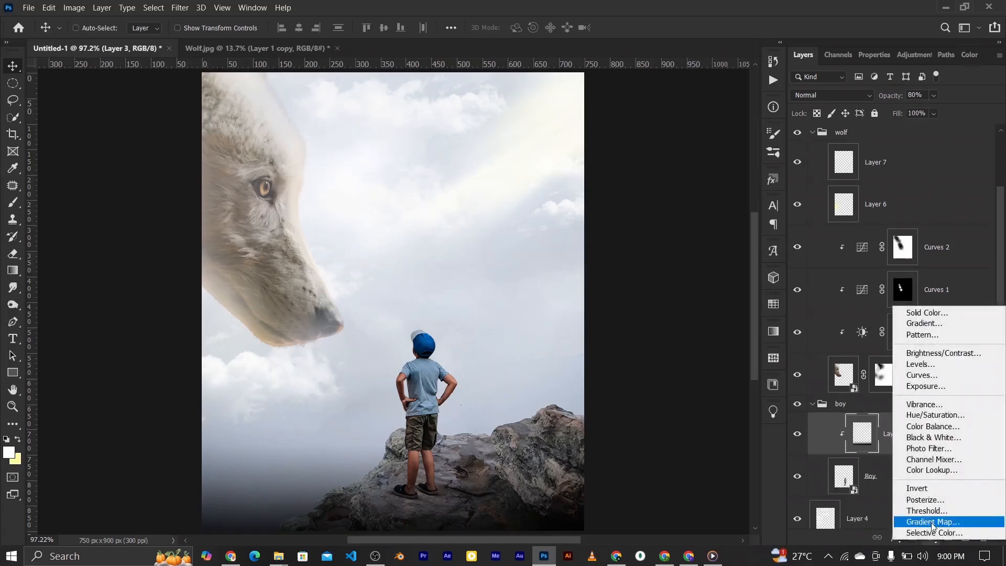
pyautogui.click(927, 376)
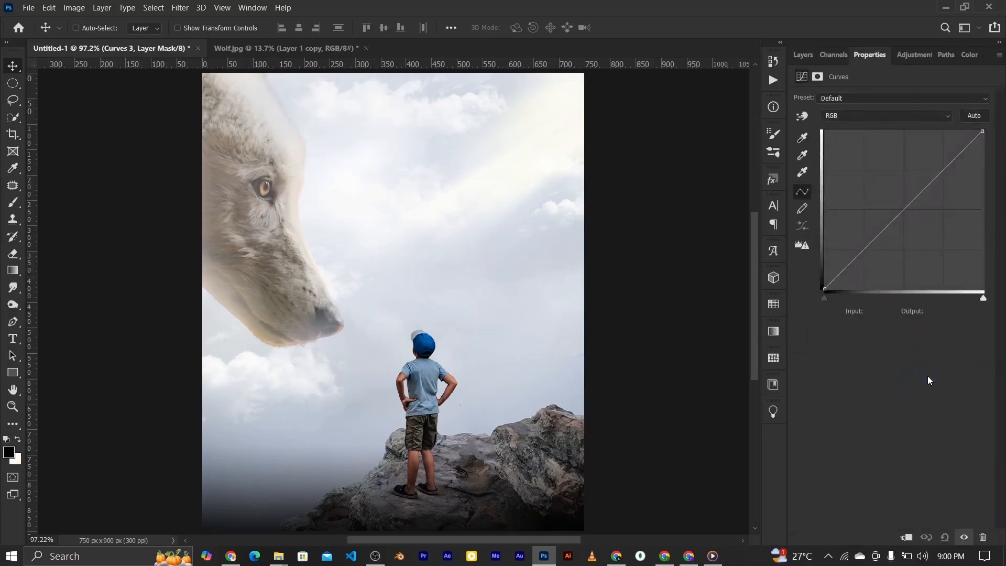
pyautogui.click(865, 251)
pyautogui.moveTo(865, 251); pyautogui.dragTo(866, 258)
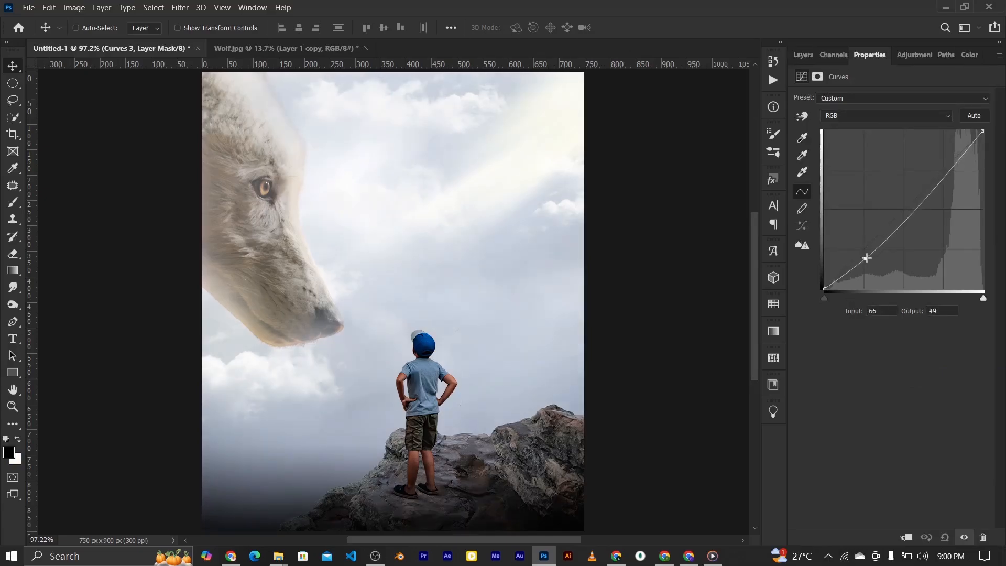
pyautogui.click(910, 537)
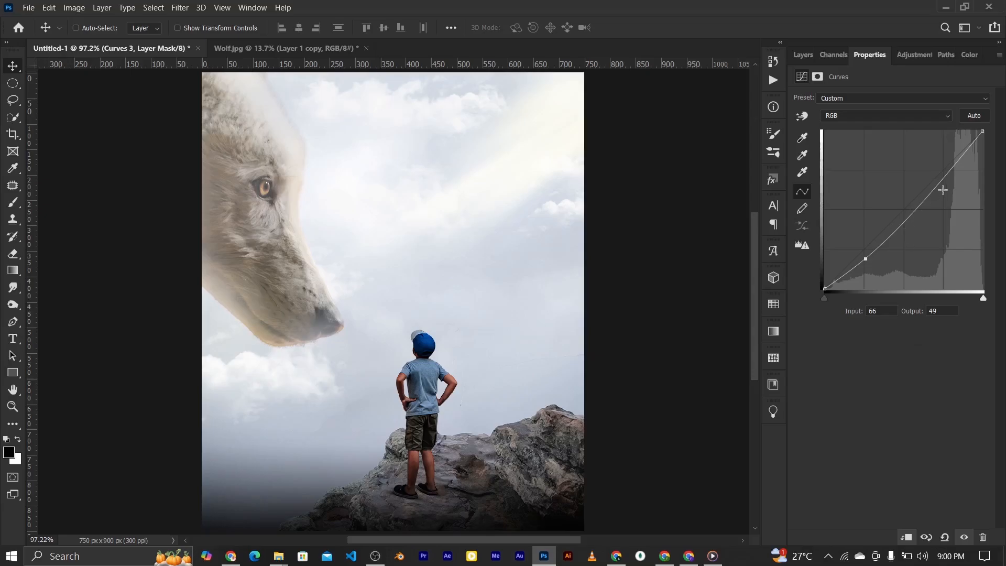
pyautogui.moveTo(912, 210); pyautogui.dragTo(913, 203)
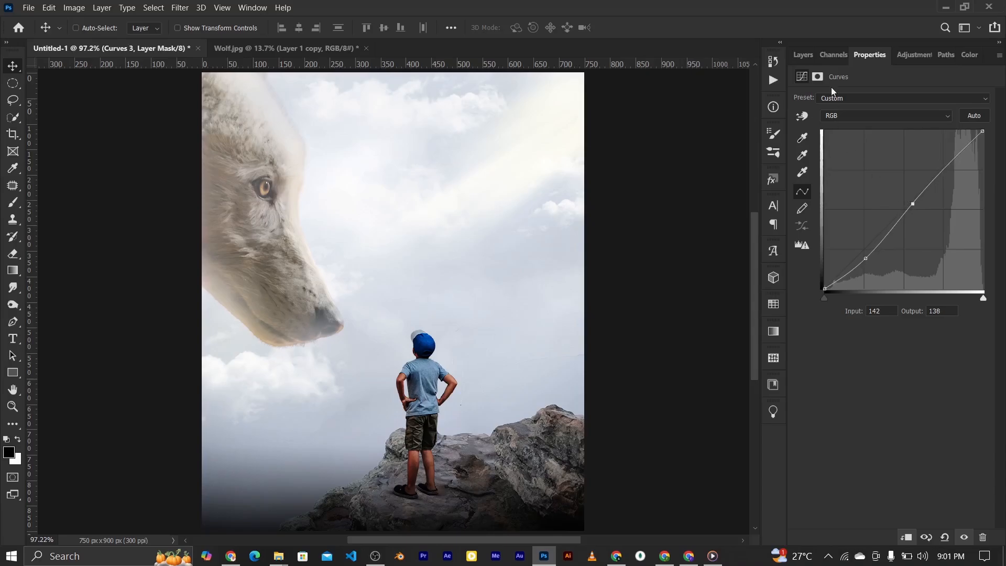
pyautogui.click(803, 55)
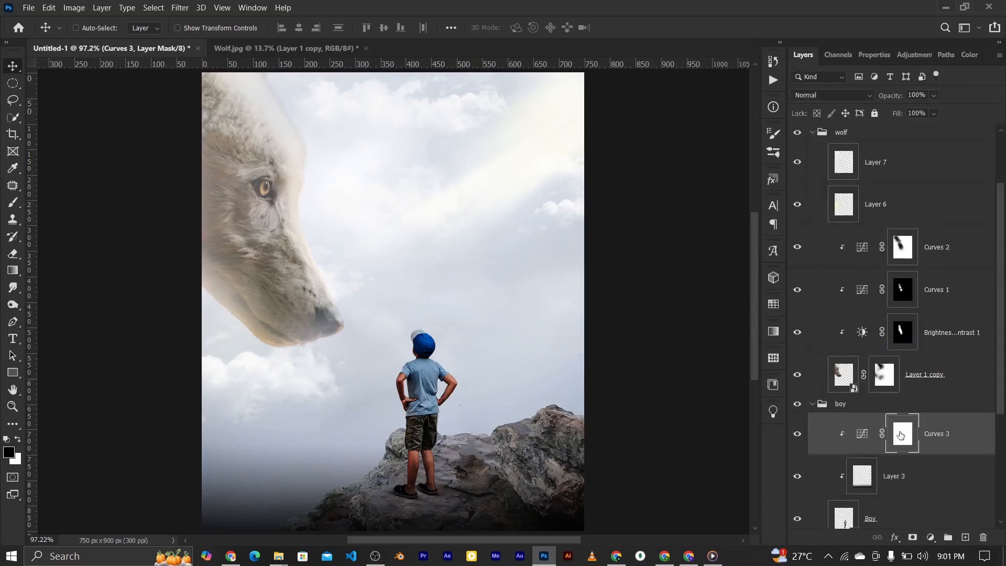
pyautogui.hotkey('ctrl', 'i')
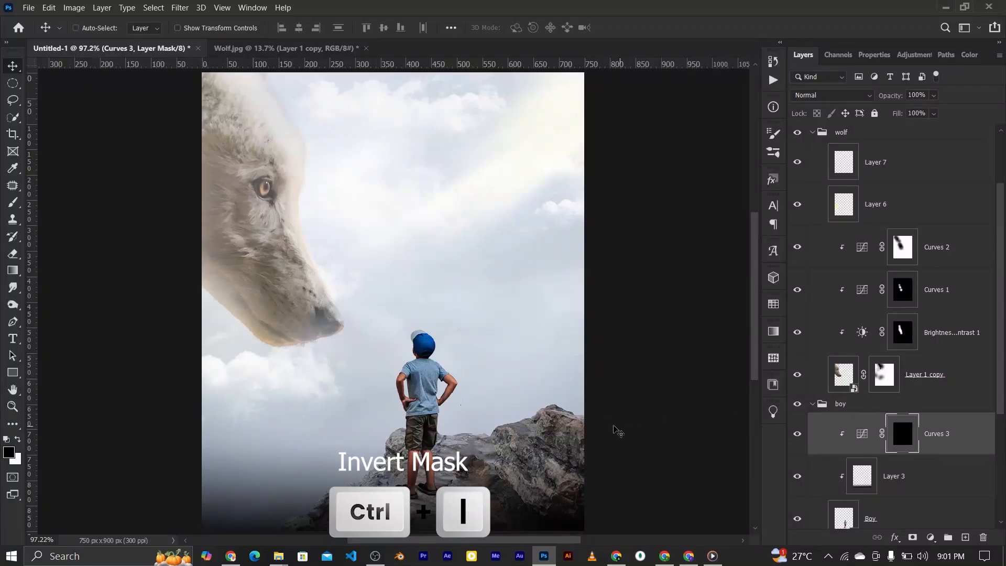
# Step: Paint white on the Curves 3 mask with a 70 px brush over the boy's lower shirt, shorts and legs and the rock beside them
pyautogui.click(12, 203)
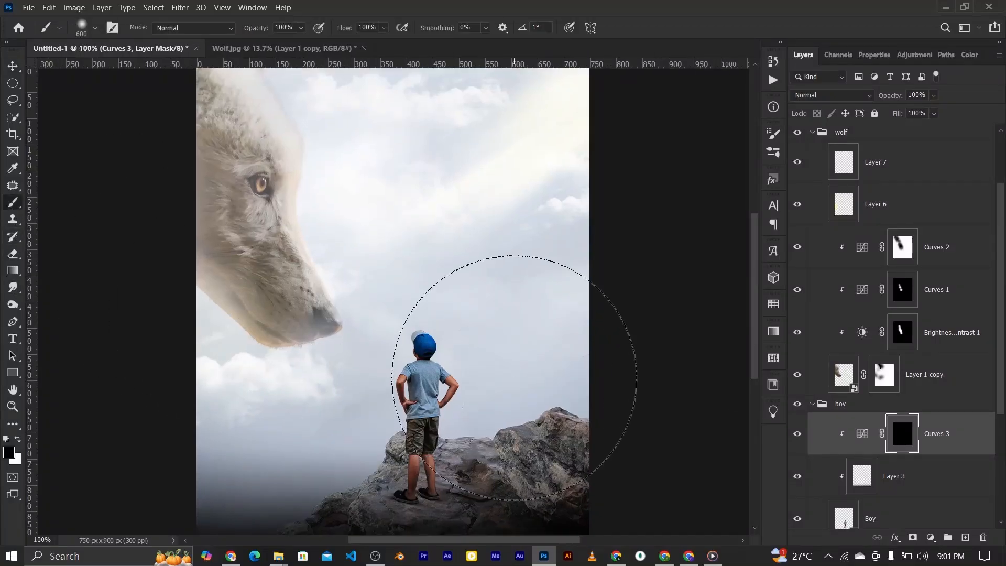
pyautogui.hotkey('ctrl', '+')
pyautogui.hotkey('ctrl', '+')
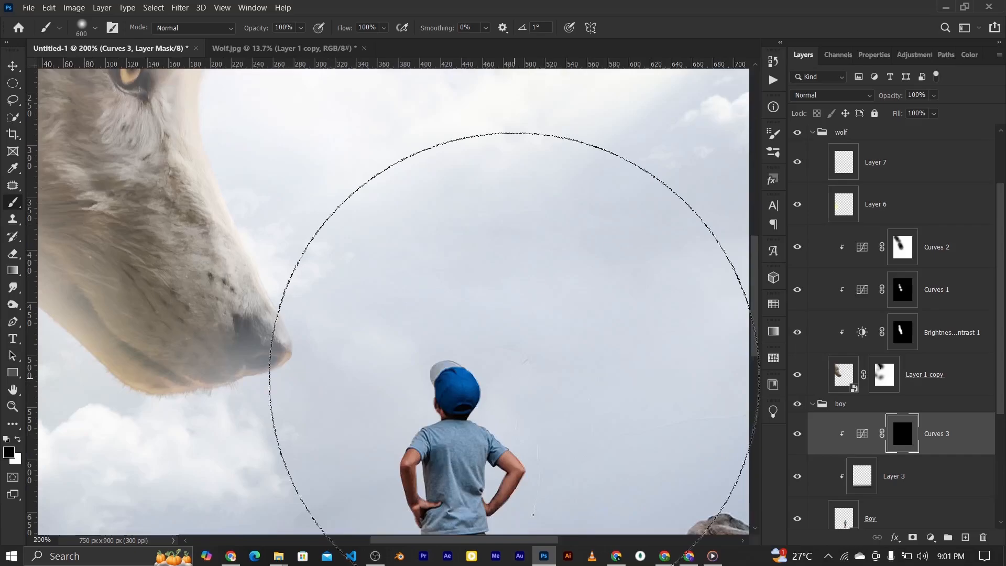
pyautogui.press('[')
pyautogui.press('[')
pyautogui.press('[')
pyautogui.press('[')
pyautogui.press('[')
pyautogui.press('[')
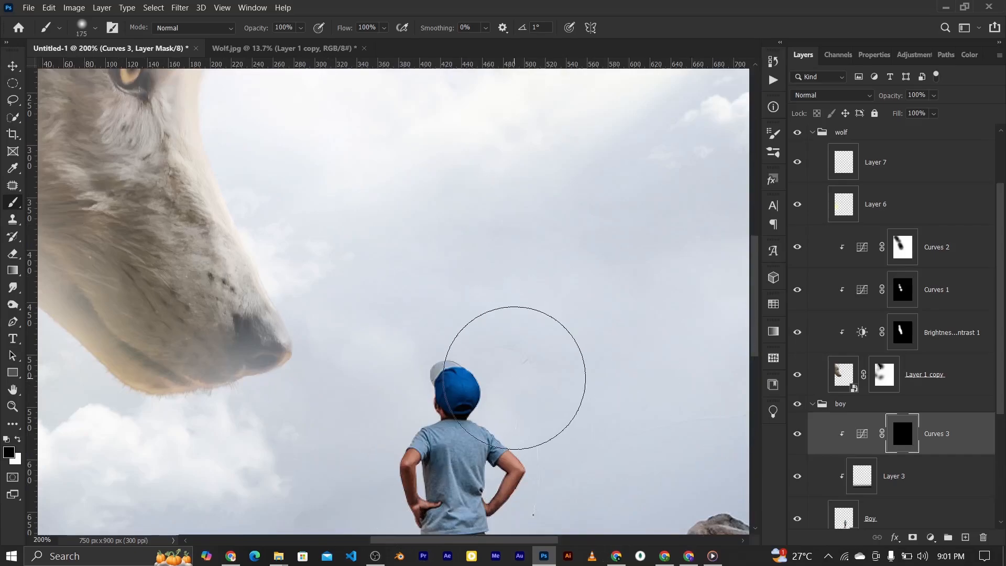
pyautogui.moveTo(752, 274); pyautogui.dragTo(755, 340)
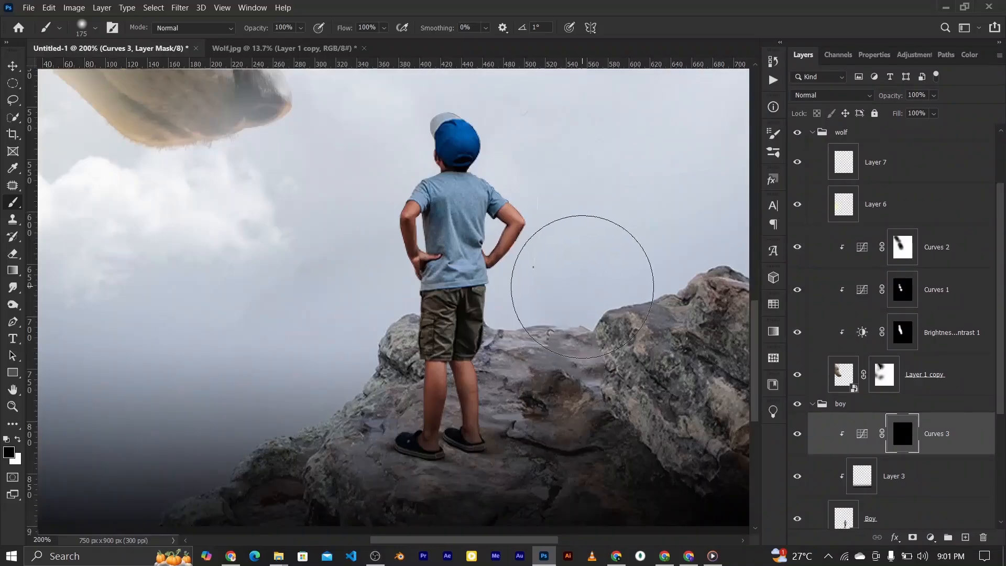
pyautogui.press('[')
pyautogui.press('[')
pyautogui.press('[')
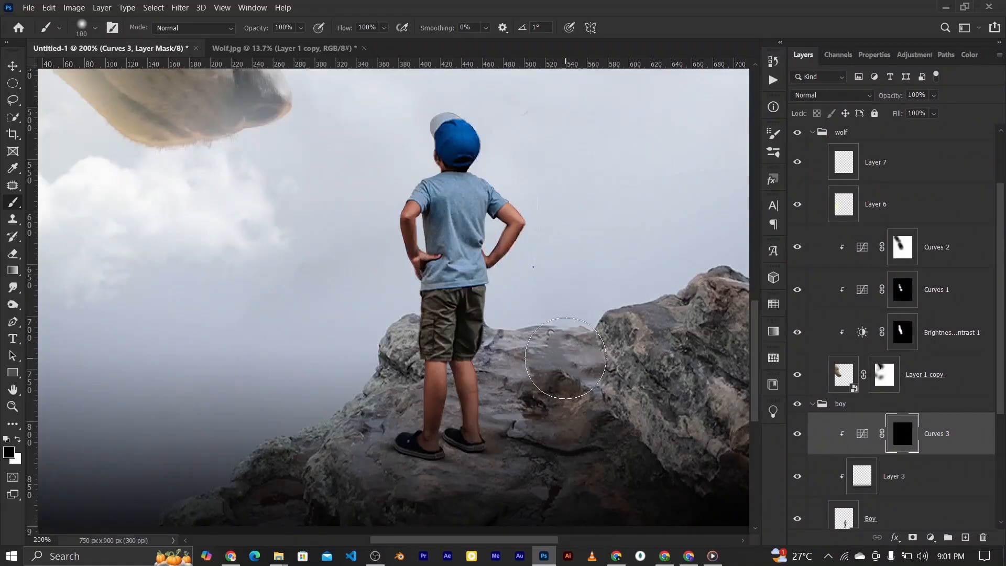
pyautogui.press('x')
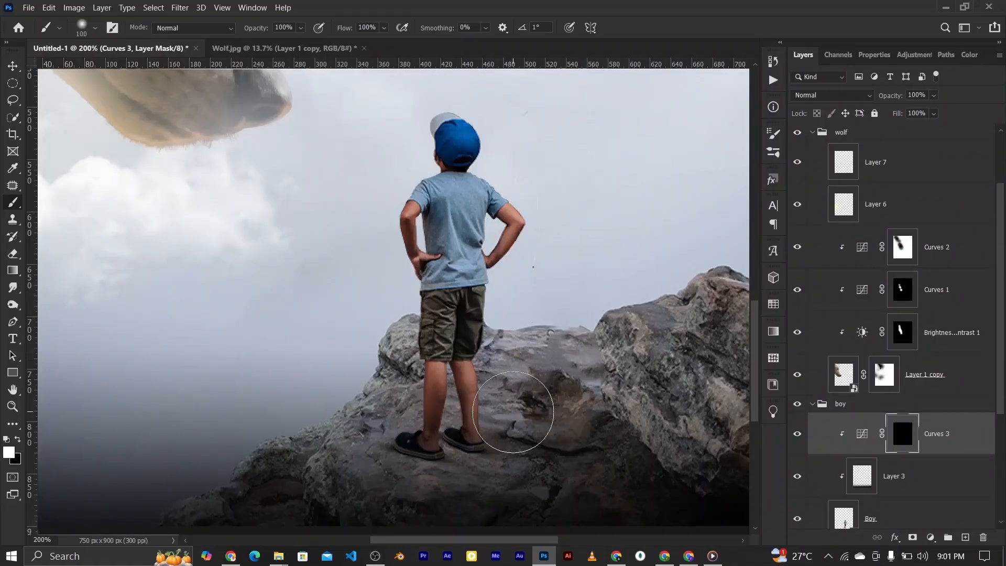
pyautogui.press('[')
pyautogui.press('[')
pyautogui.press('[')
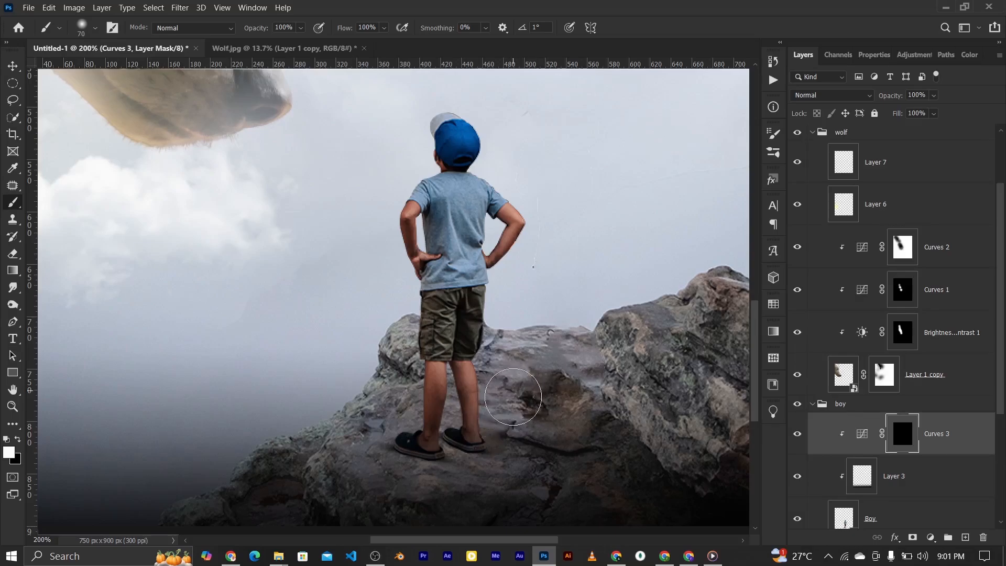
pyautogui.click(513, 407)
pyautogui.click(370, 398)
pyautogui.click(478, 271)
pyautogui.click(464, 309)
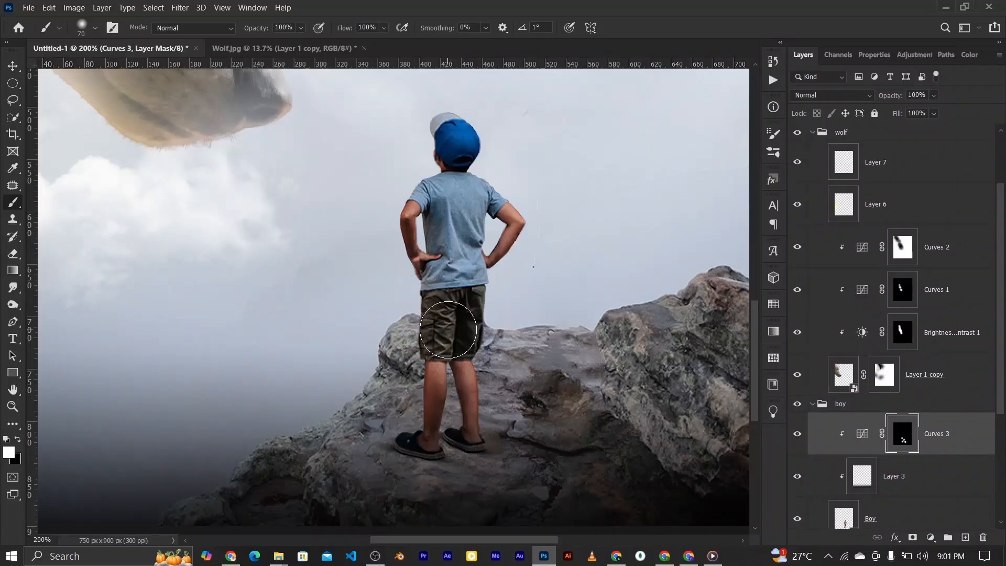
pyautogui.click(467, 323)
pyautogui.click(439, 396)
pyautogui.click(470, 396)
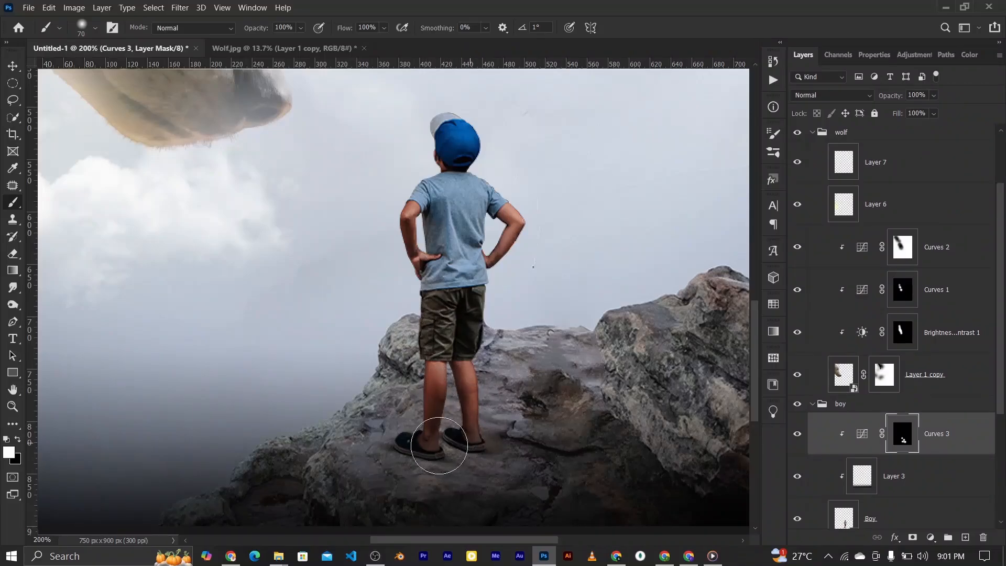
# Step: Add another Curves adjustment above Curves 3 and brighten the highlights by mapping input 192 to output 220
pyautogui.click(860, 435)
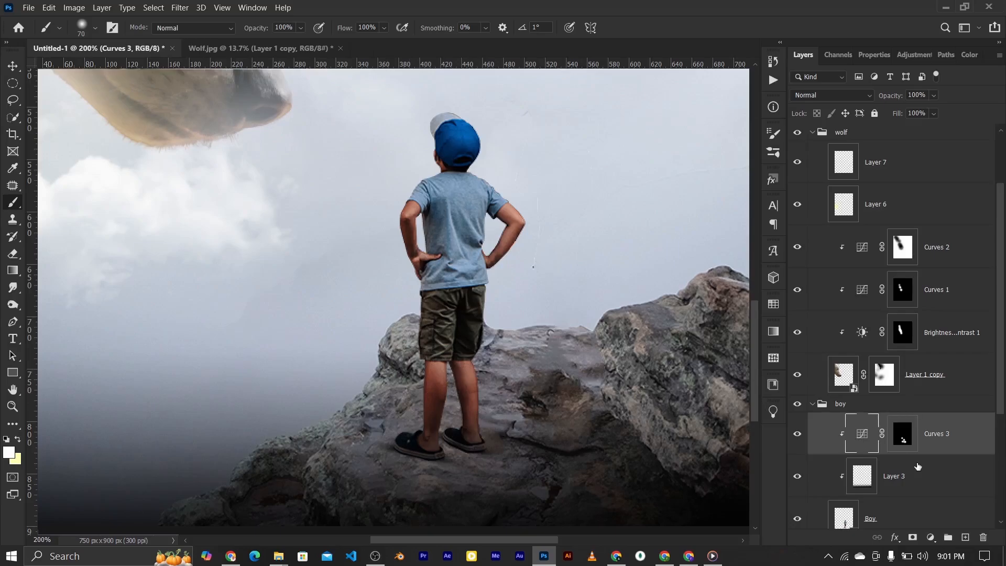
pyautogui.click(935, 540)
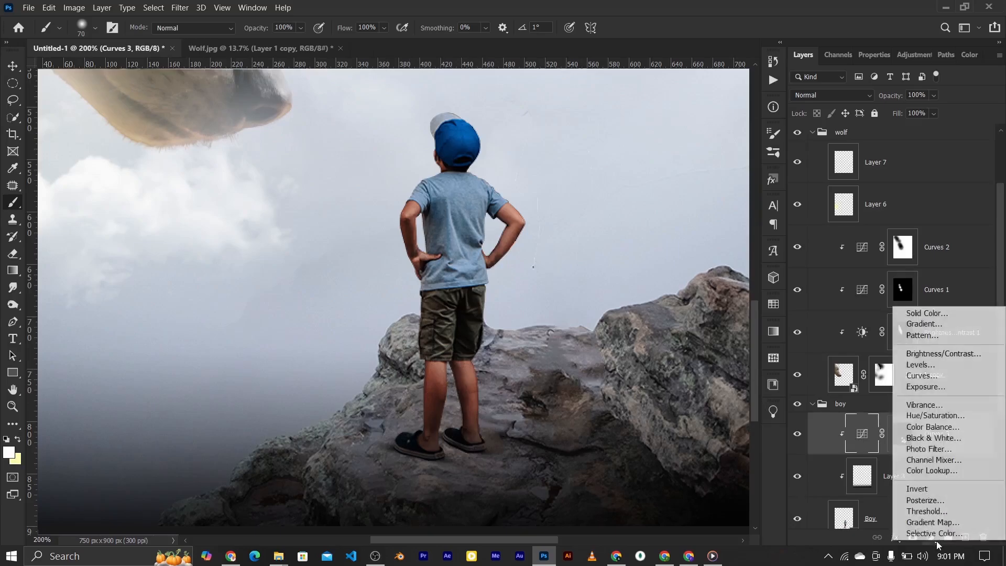
pyautogui.click(931, 380)
pyautogui.moveTo(948, 172); pyautogui.dragTo(942, 153)
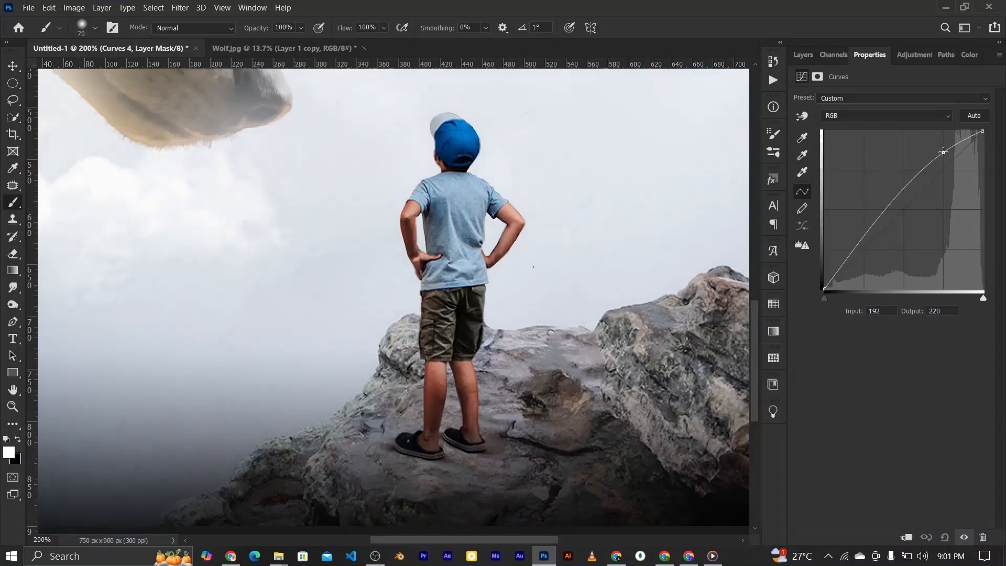
# Step: Clip the Curves 4 adjustment to the boy and invert its layer mask to hide the brightening
pyautogui.click(906, 536)
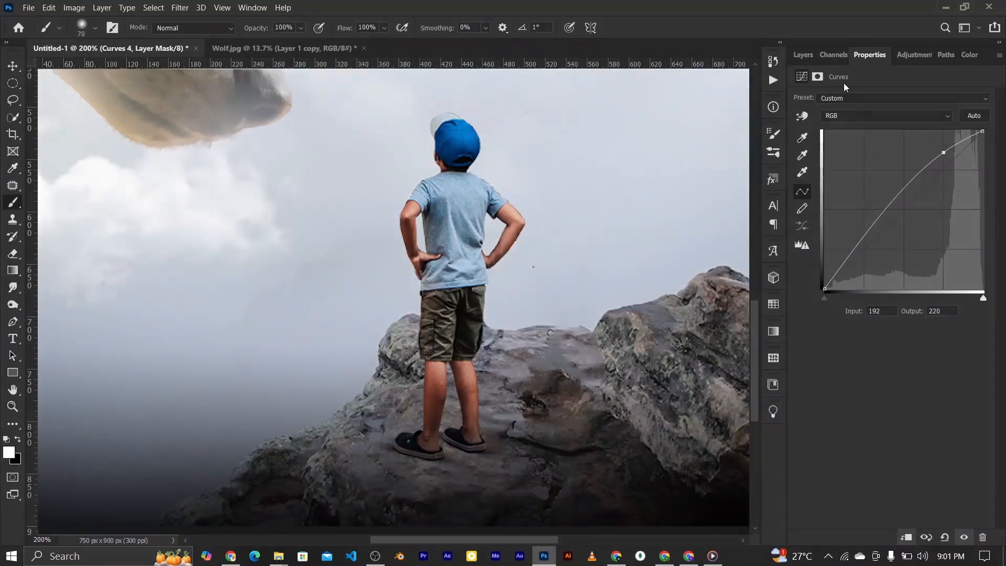
pyautogui.click(817, 77)
pyautogui.click(948, 253)
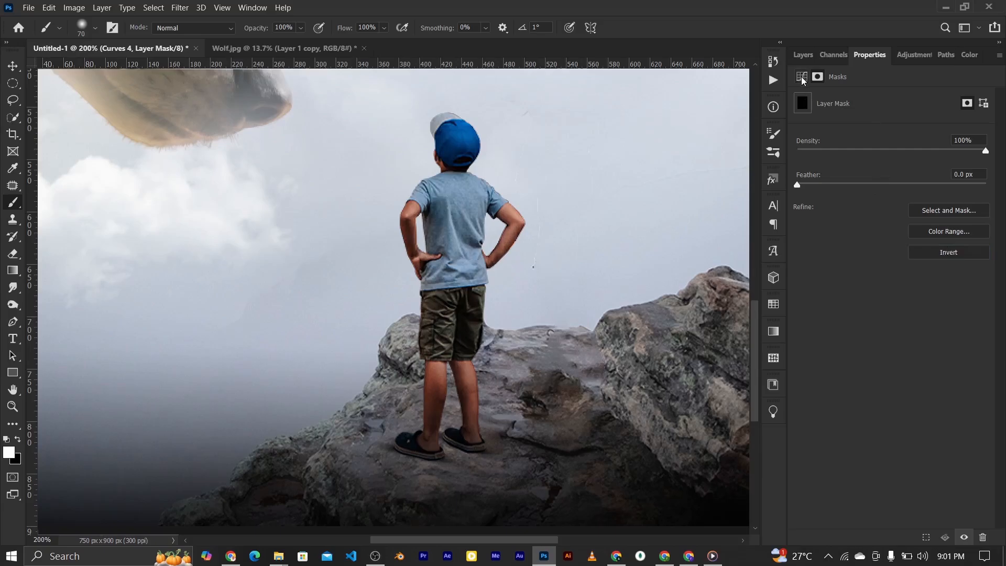
pyautogui.click(802, 56)
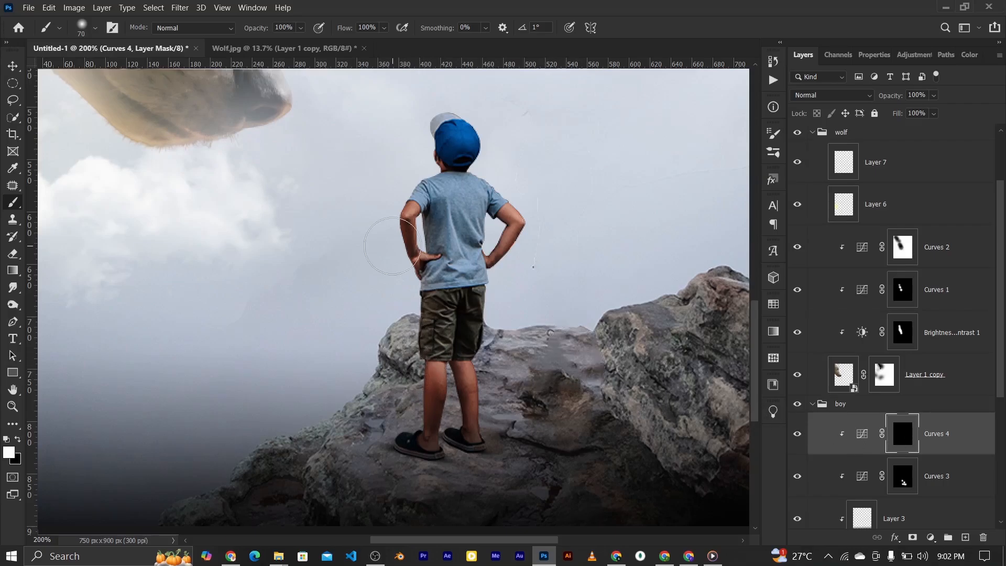
# Step: Paint white on the Curves 4 mask with a 45 px soft brush along the boy's left arm and head edge
pyautogui.press('[')
pyautogui.press('[')
pyautogui.press('[')
pyautogui.press('[')
pyautogui.press('[')
pyautogui.moveTo(378, 210); pyautogui.dragTo(394, 222)
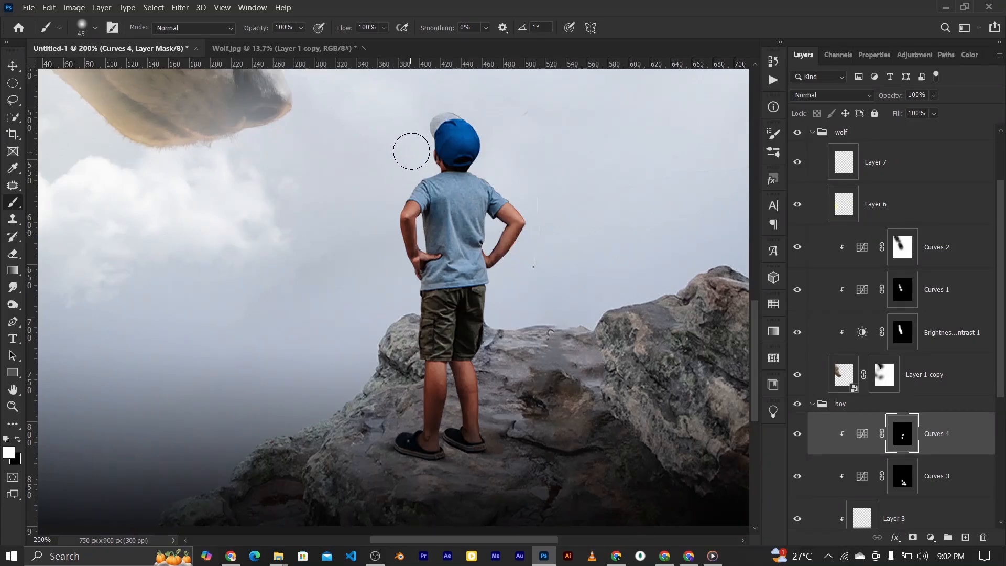
pyautogui.moveTo(415, 155); pyautogui.dragTo(407, 171)
# Step: Reduce the brush to 25 px and paint the brightening onto the outer edge of the boy's right arm
pyautogui.press('[')
pyautogui.press('[')
pyautogui.press('[')
pyautogui.press('[')
pyautogui.moveTo(529, 210); pyautogui.dragTo(534, 215)
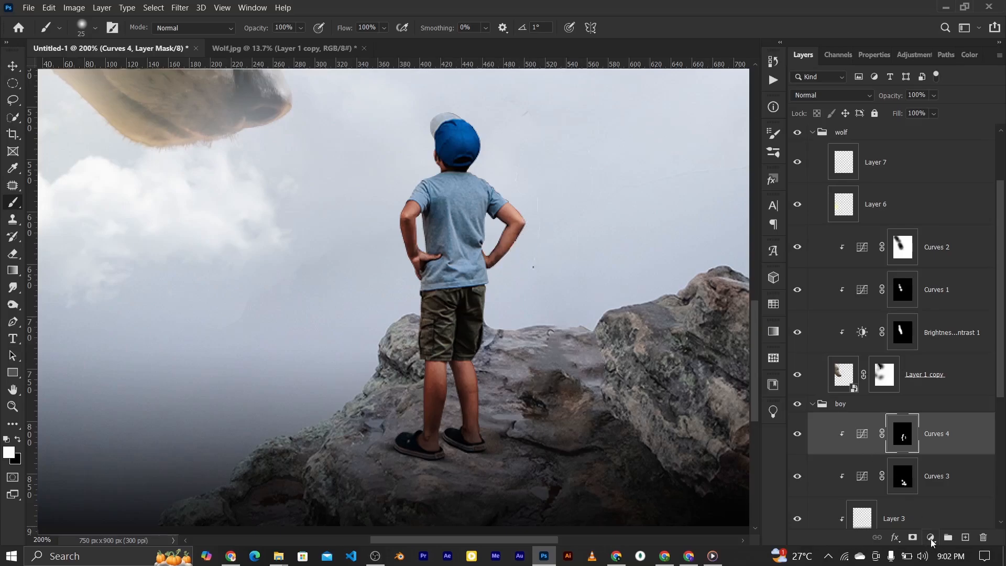
# Step: Add a Hue/Saturation adjustment above Curves 4, clip it to the boy, and set Lightness to +49
pyautogui.click(930, 537)
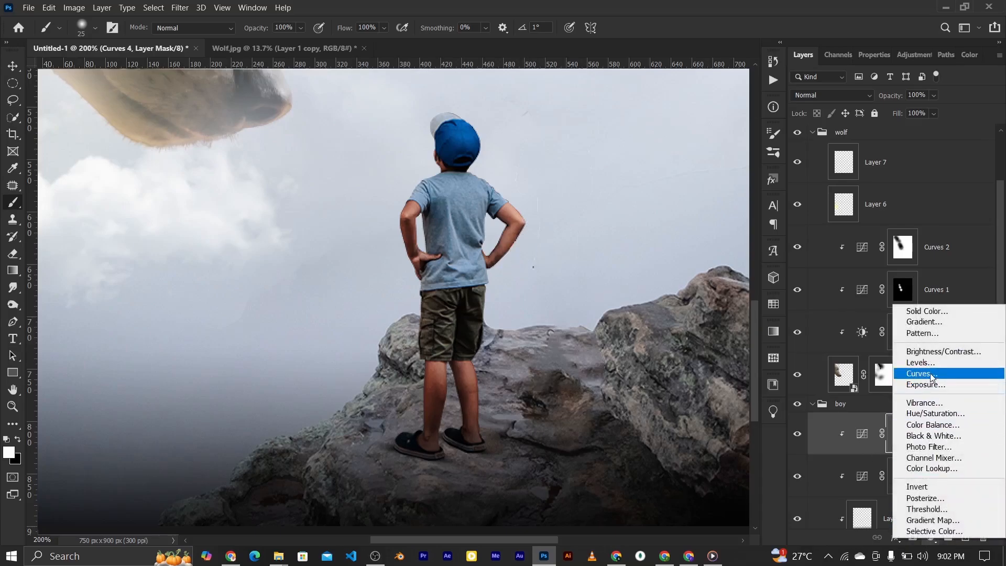
pyautogui.click(932, 413)
pyautogui.click(905, 537)
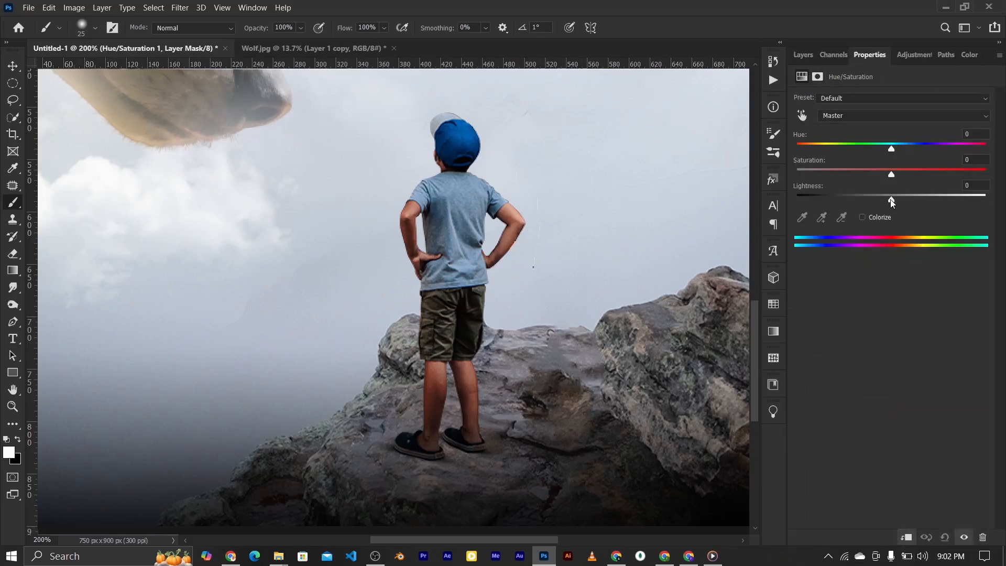
pyautogui.moveTo(890, 199); pyautogui.dragTo(935, 197)
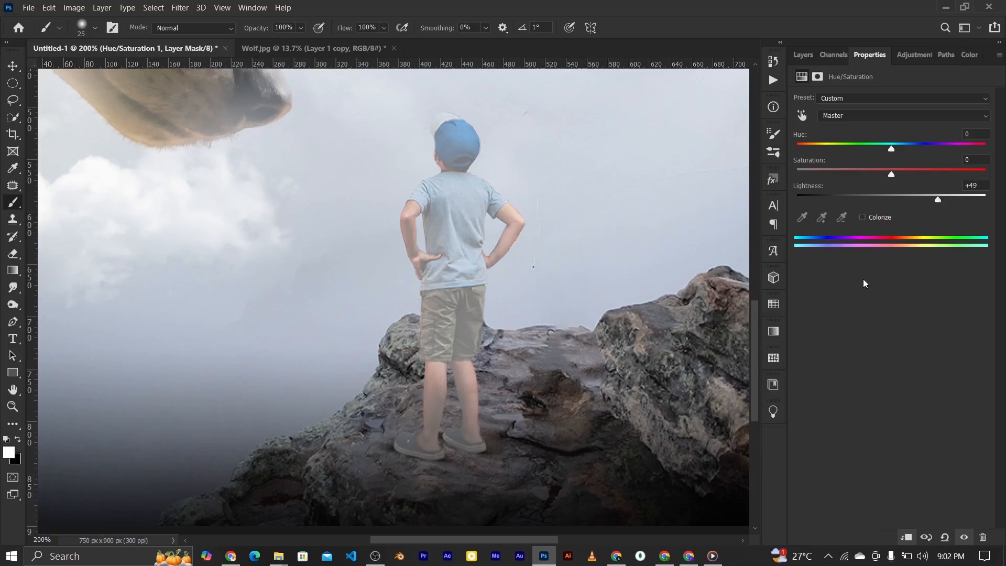
# Step: Invert the Hue/Saturation 1 mask and paint the lightening back only along the boy's edges
pyautogui.click(817, 76)
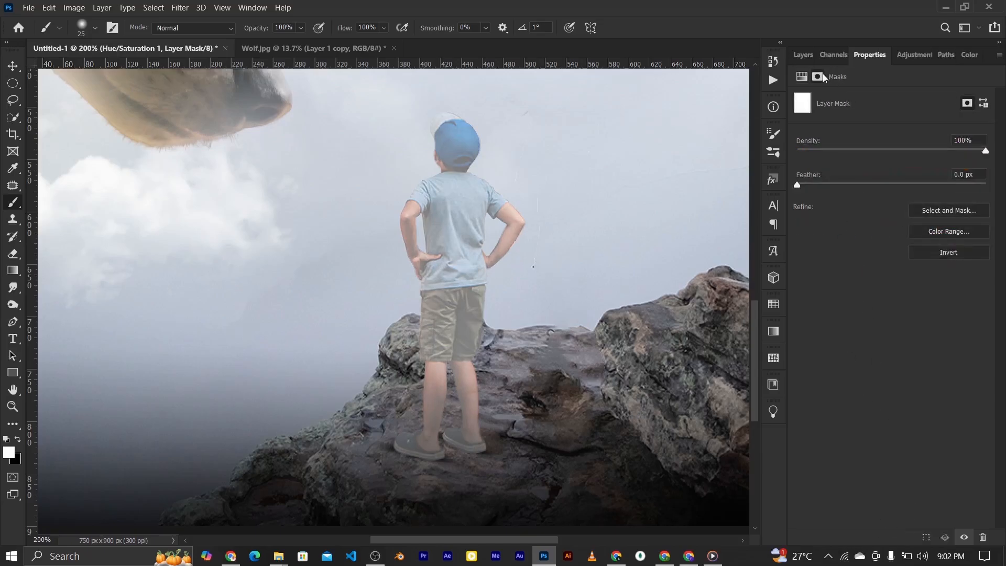
pyautogui.click(923, 250)
pyautogui.press('F7')
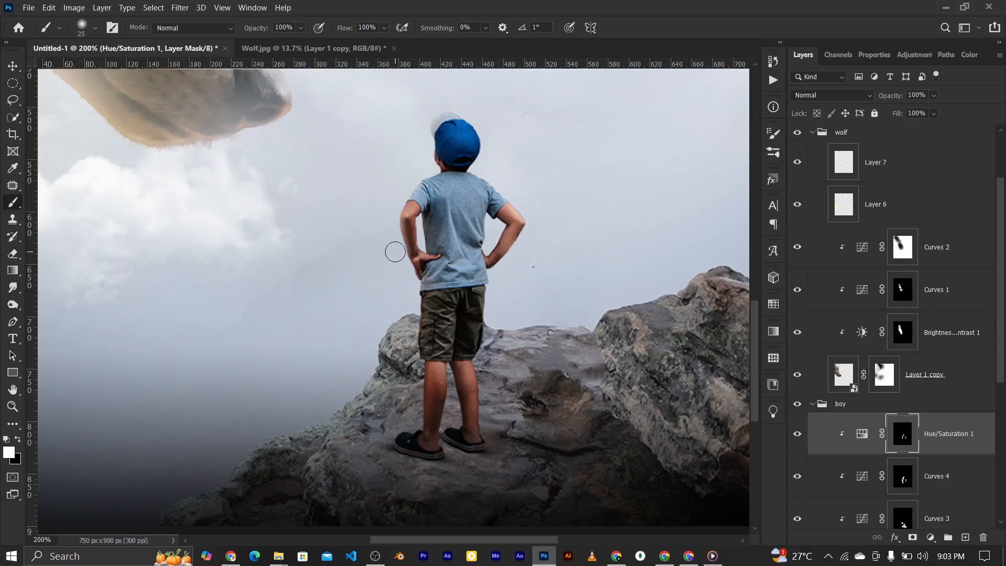
# Step: Add a new empty layer at the top of the wolf group
pyautogui.hotkey('ctrl', '0')
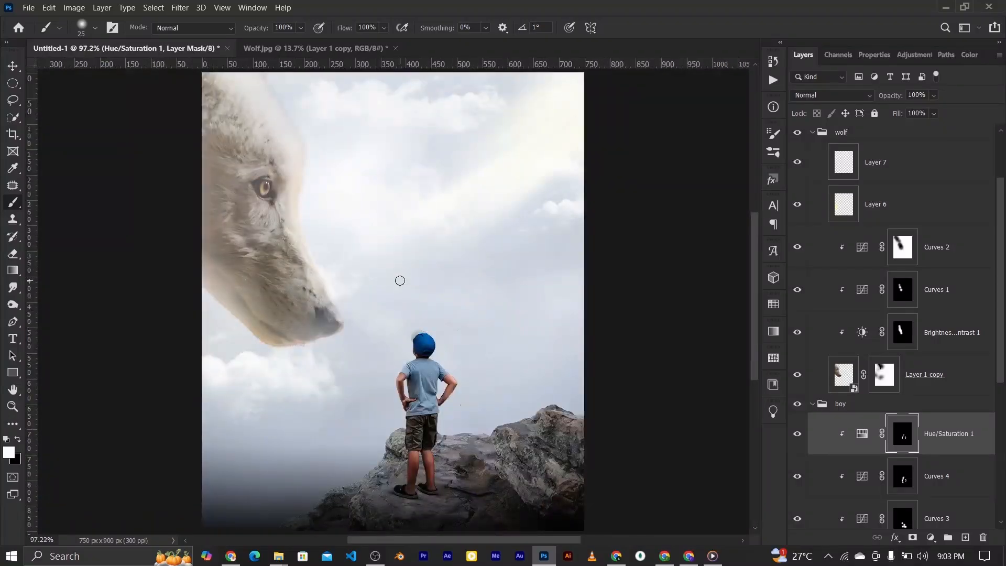
pyautogui.hotkey('ctrl', '-')
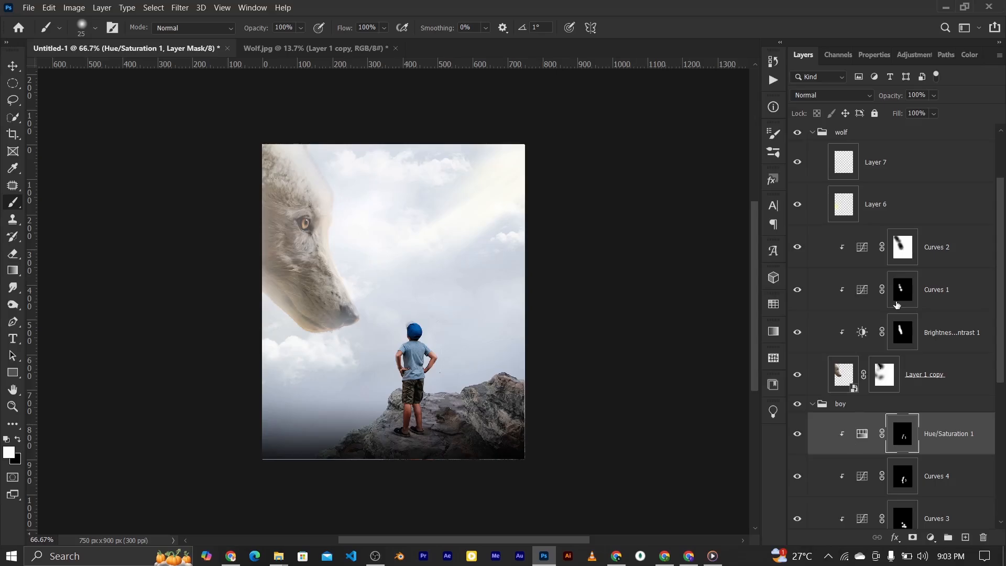
pyautogui.click(840, 133)
pyautogui.scroll(1, 839, 136)
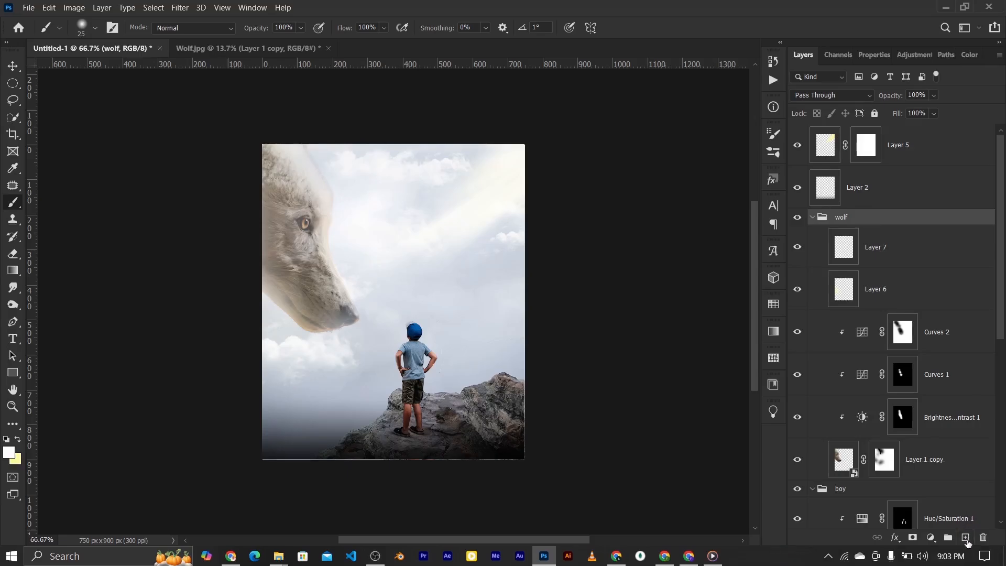
pyautogui.click(965, 537)
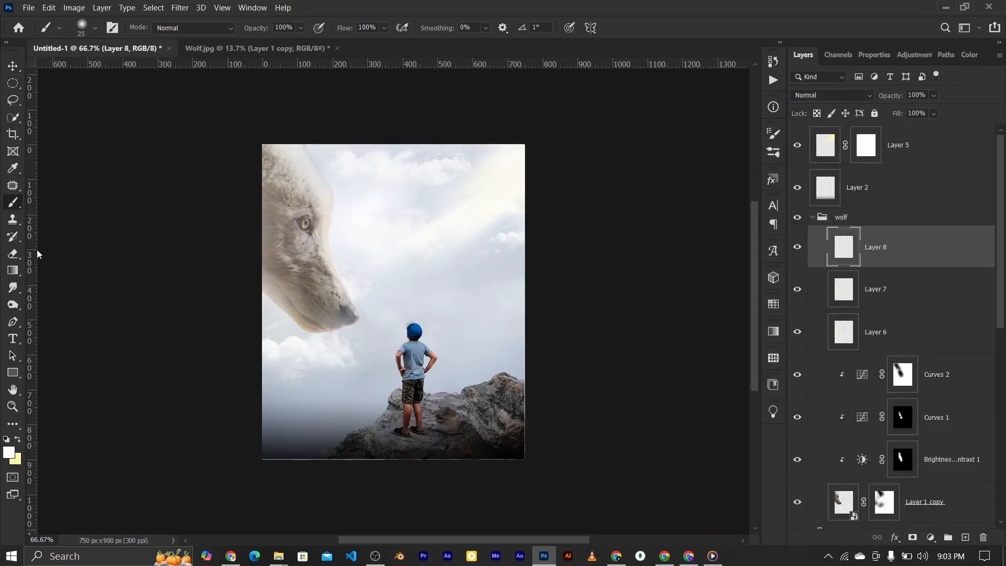
# Step: Draw a black Foreground to Transparent linear gradient on Layer 8 from the right-hand rocks inward toward the boy
pyautogui.click(13, 270)
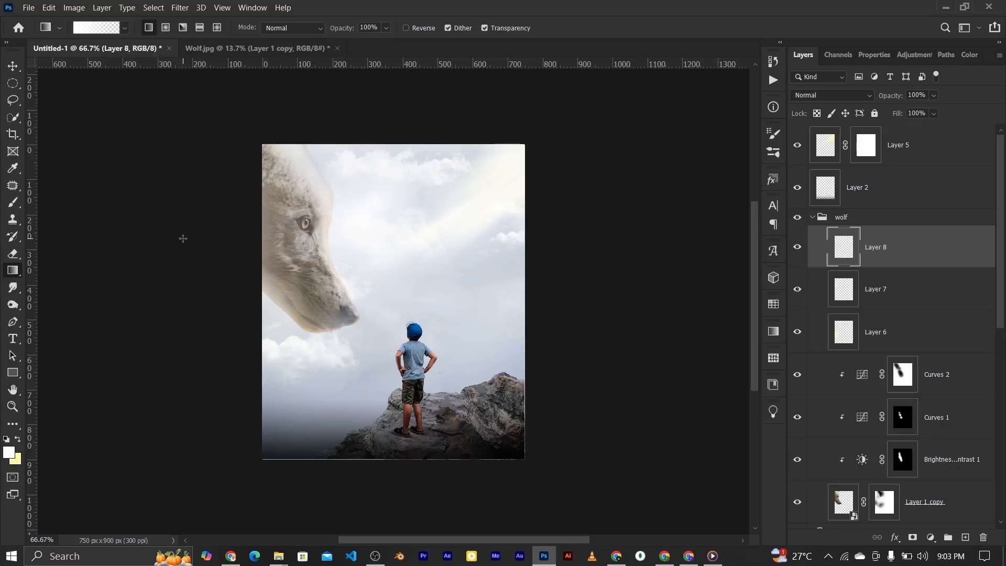
pyautogui.press('d')
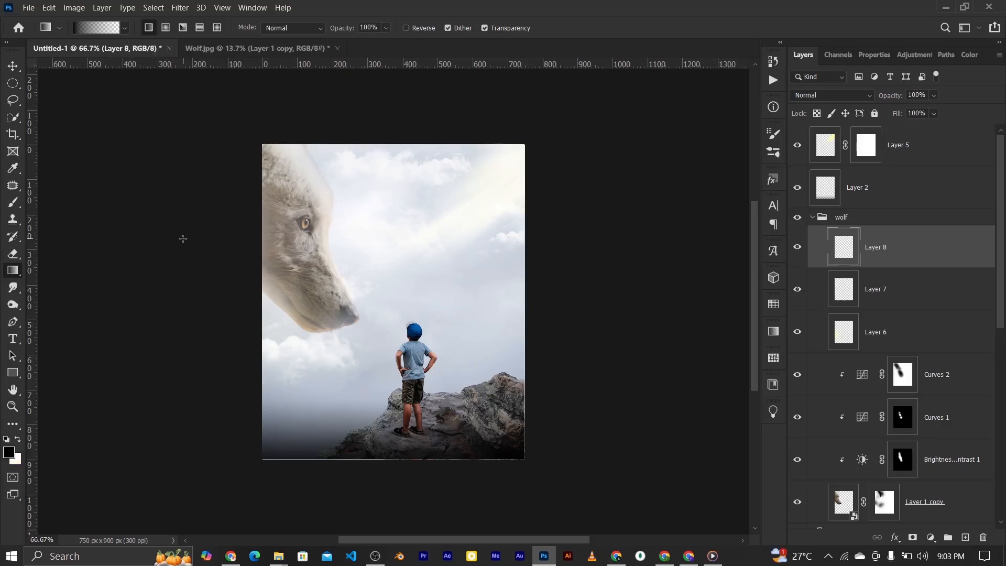
pyautogui.click(101, 32)
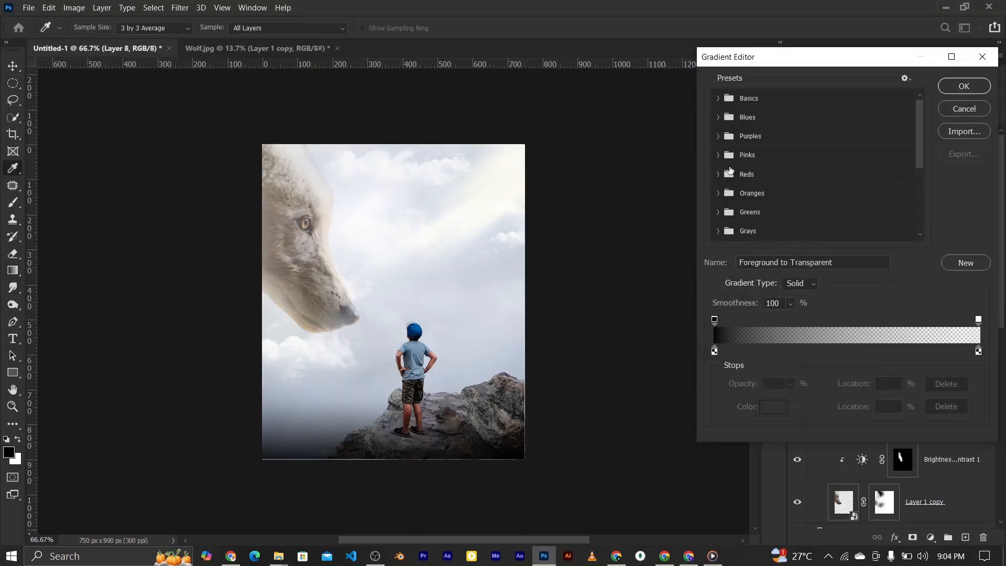
pyautogui.click(718, 99)
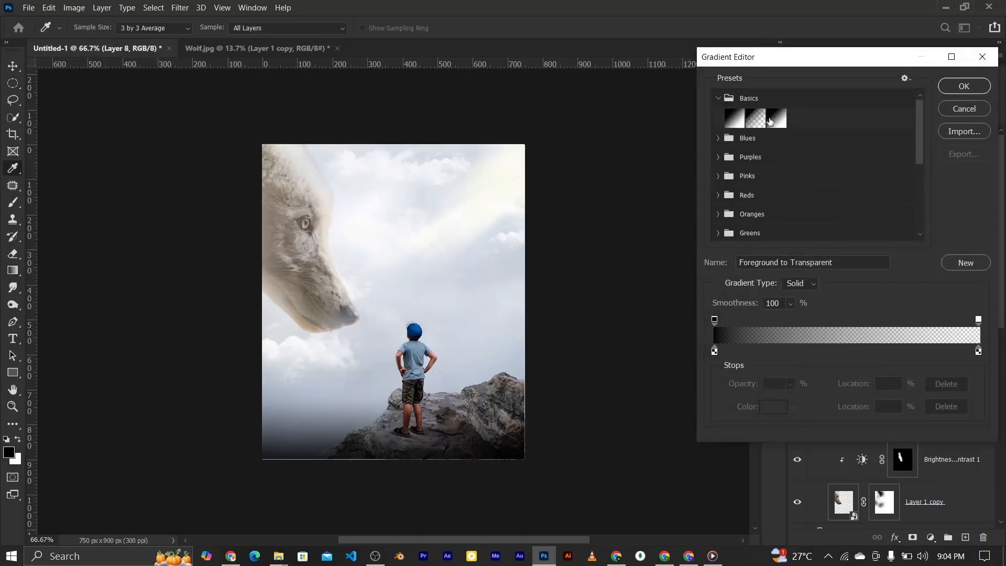
pyautogui.click(758, 120)
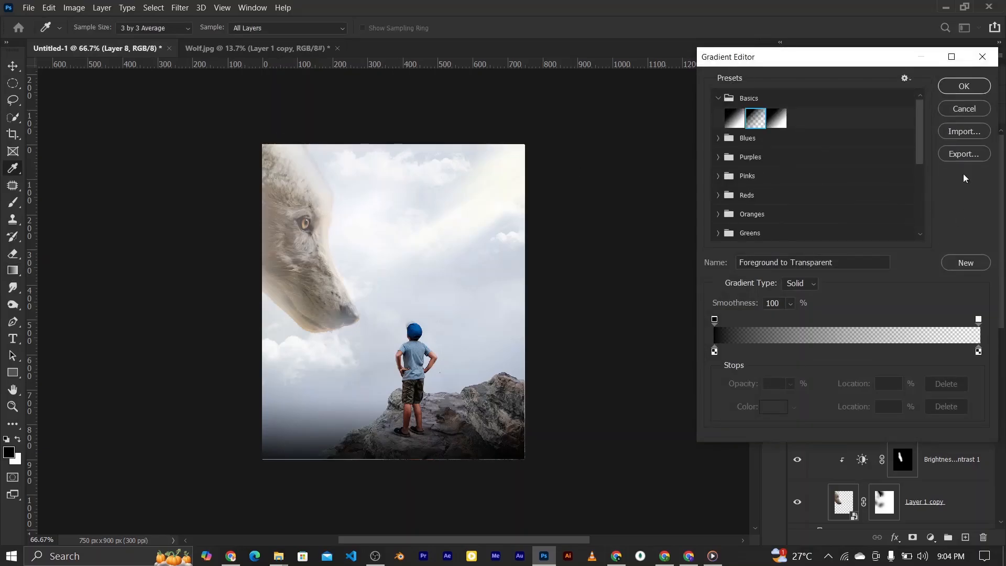
pyautogui.click(965, 88)
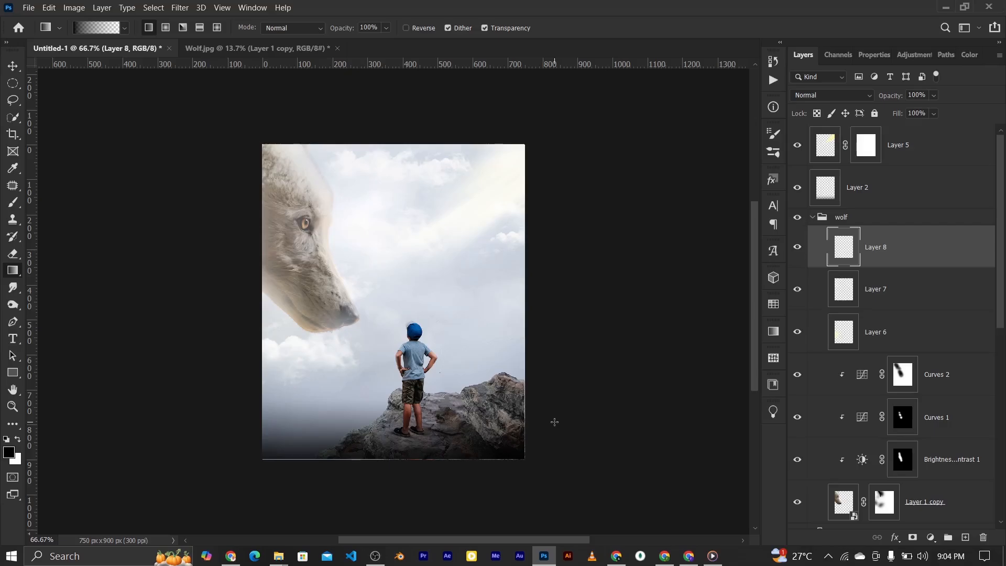
pyautogui.moveTo(507, 409); pyautogui.dragTo(458, 388)
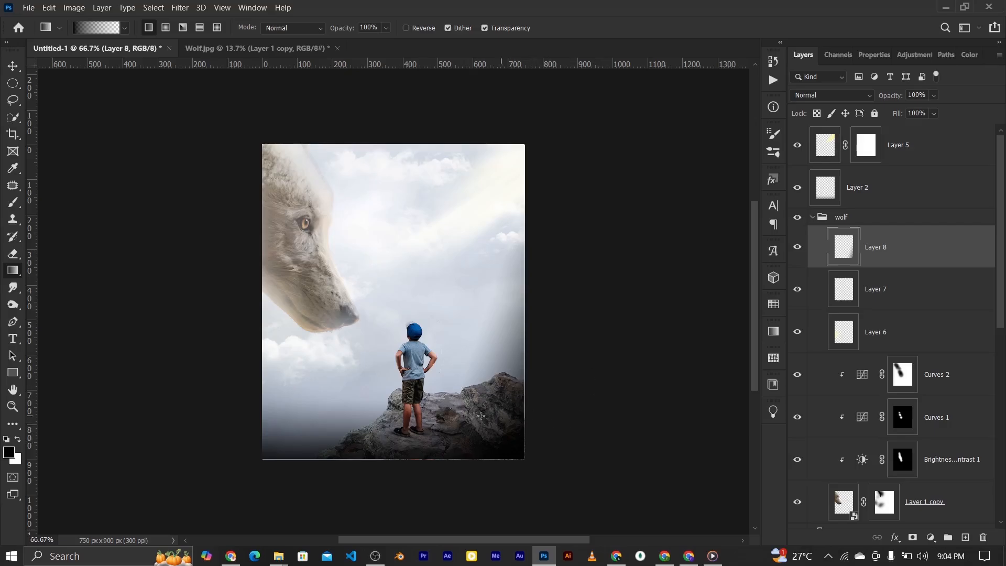
# Step: Add a mask to Layer 8 and paint black with a 400 px soft brush to remove the dark gradient from the sky
pyautogui.click(911, 538)
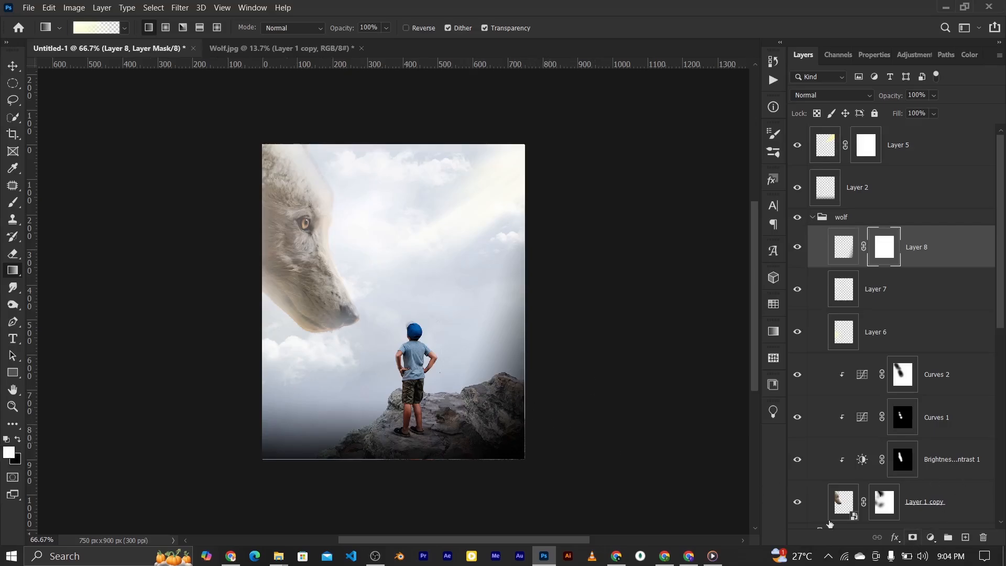
pyautogui.click(12, 204)
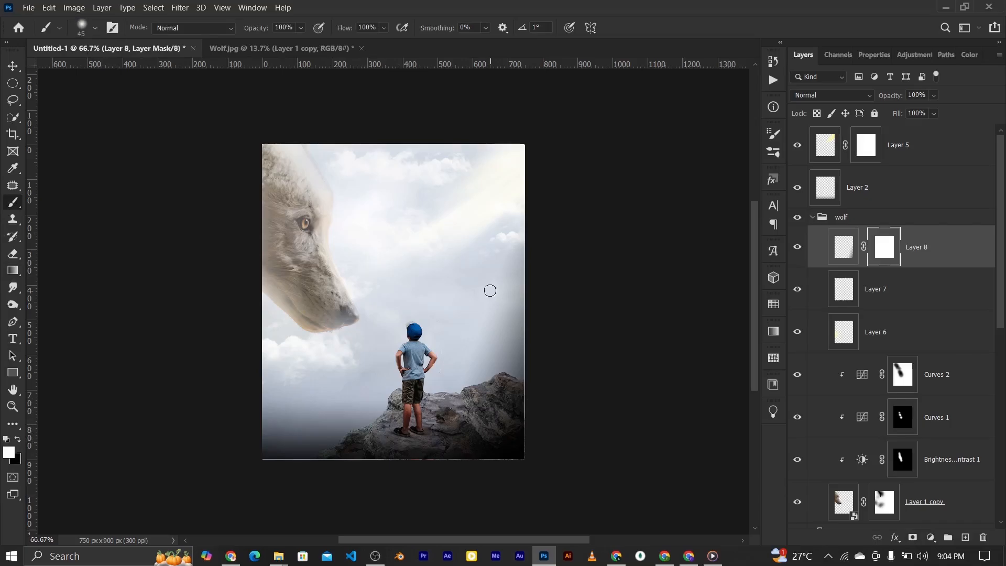
pyautogui.press(']')
pyautogui.press(']')
pyautogui.press(']')
pyautogui.press(']')
pyautogui.press(']')
pyautogui.press(']')
pyautogui.press(']')
pyautogui.press(']')
pyautogui.press(']')
pyautogui.press(']')
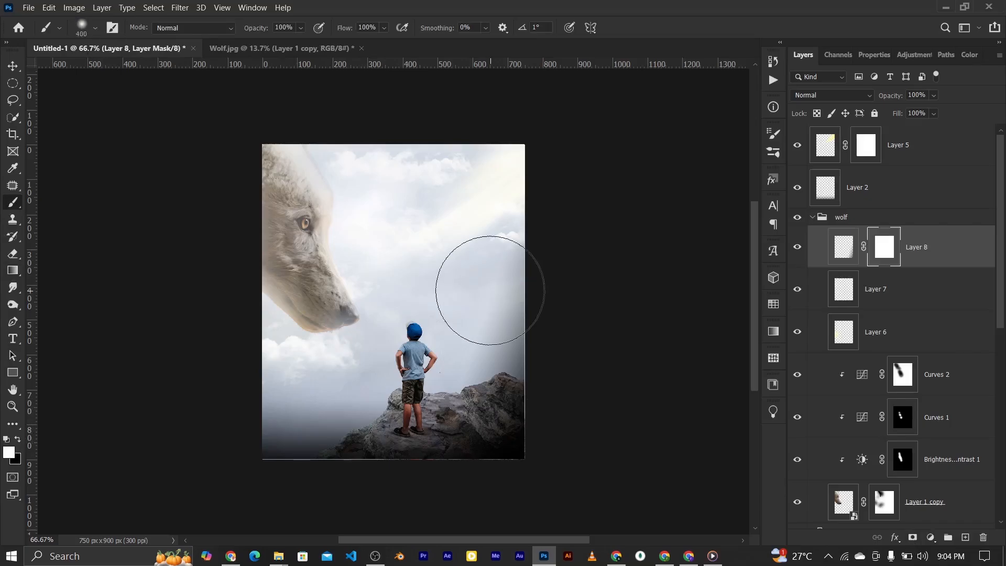
pyautogui.press('x')
pyautogui.moveTo(489, 290); pyautogui.dragTo(488, 328)
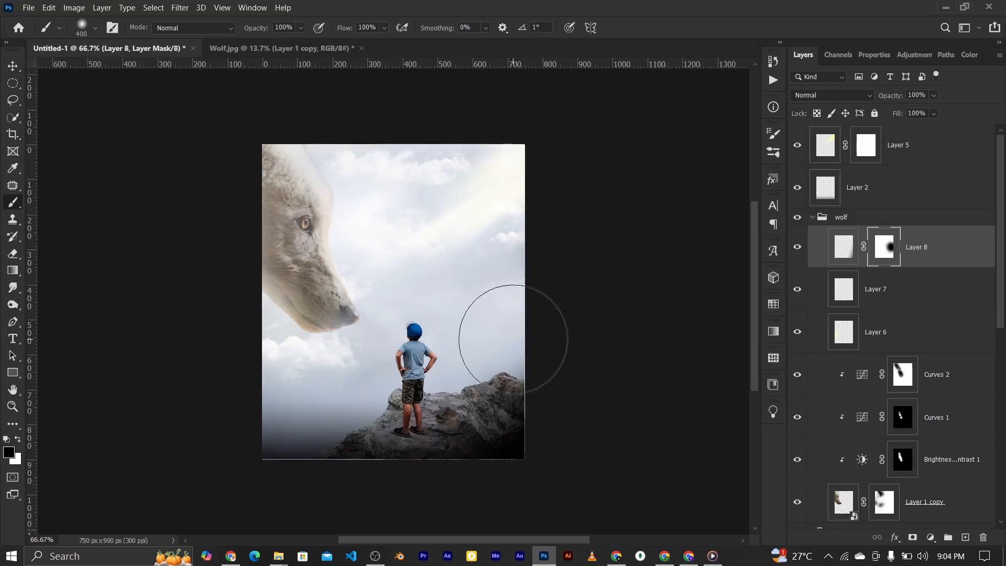
# Step: Move Layer 8 out of the wolf group to sit directly above it, and collapse the group
pyautogui.click(16, 68)
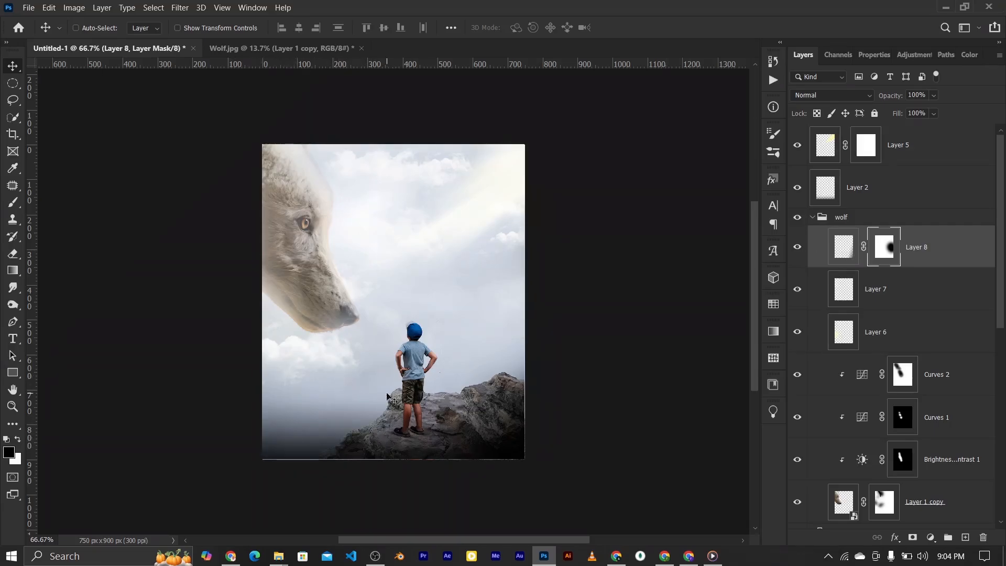
pyautogui.click(846, 253)
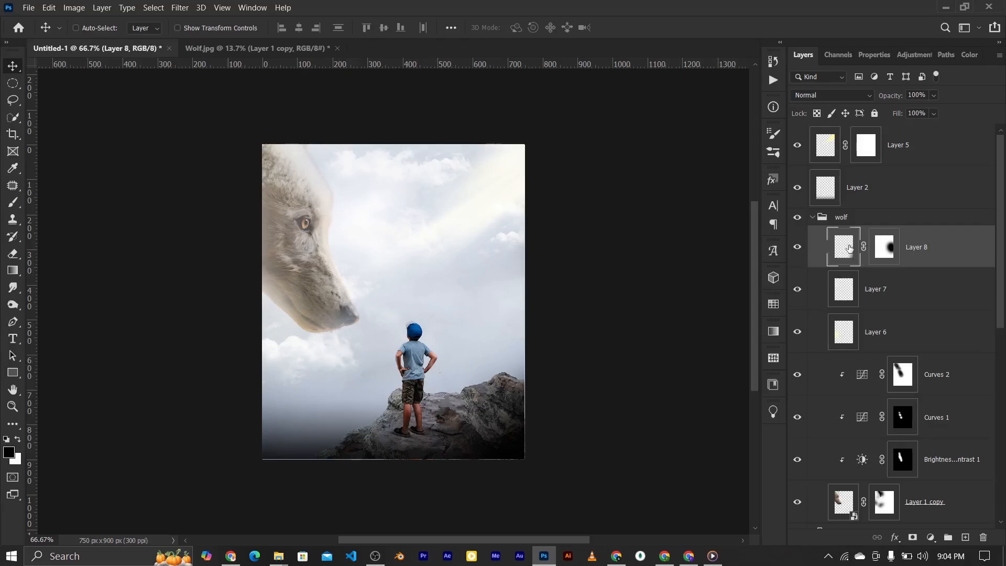
pyautogui.moveTo(849, 248); pyautogui.dragTo(839, 208)
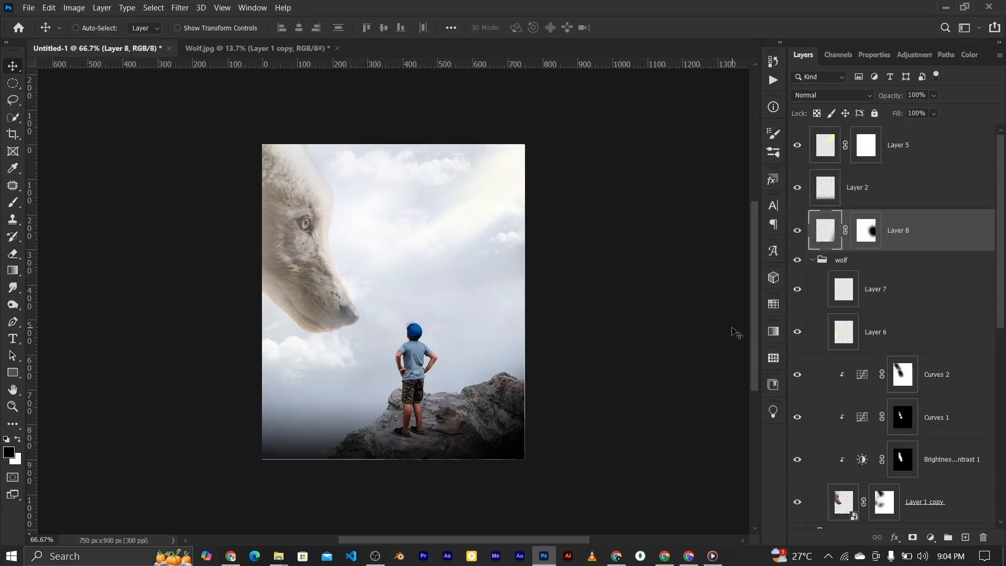
pyautogui.click(812, 260)
# Step: Add a new layer above Layer 5 and choose the Cloud466 brush at 466 px for painting on it
pyautogui.click(914, 153)
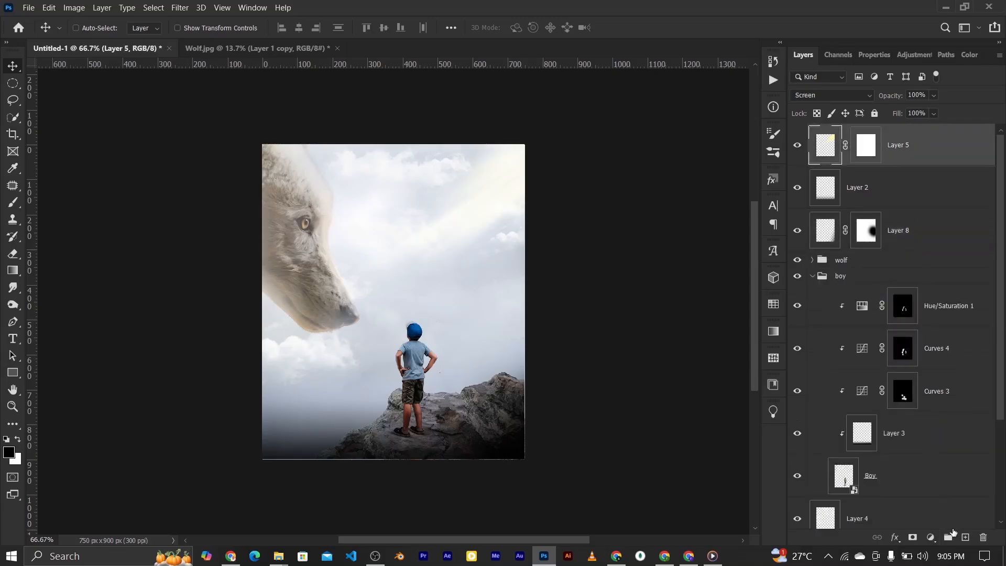
pyautogui.click(965, 537)
pyautogui.click(12, 202)
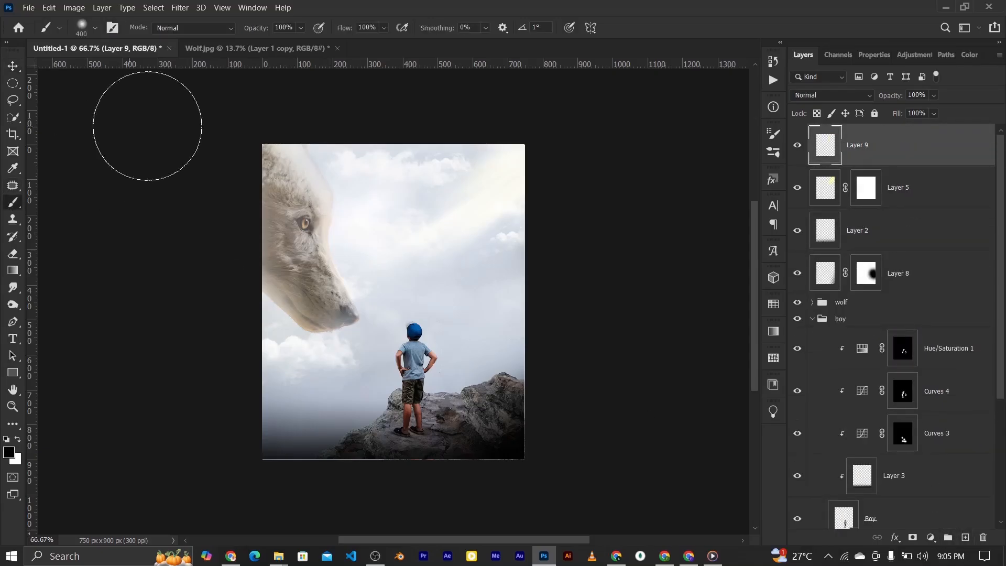
pyautogui.click(94, 29)
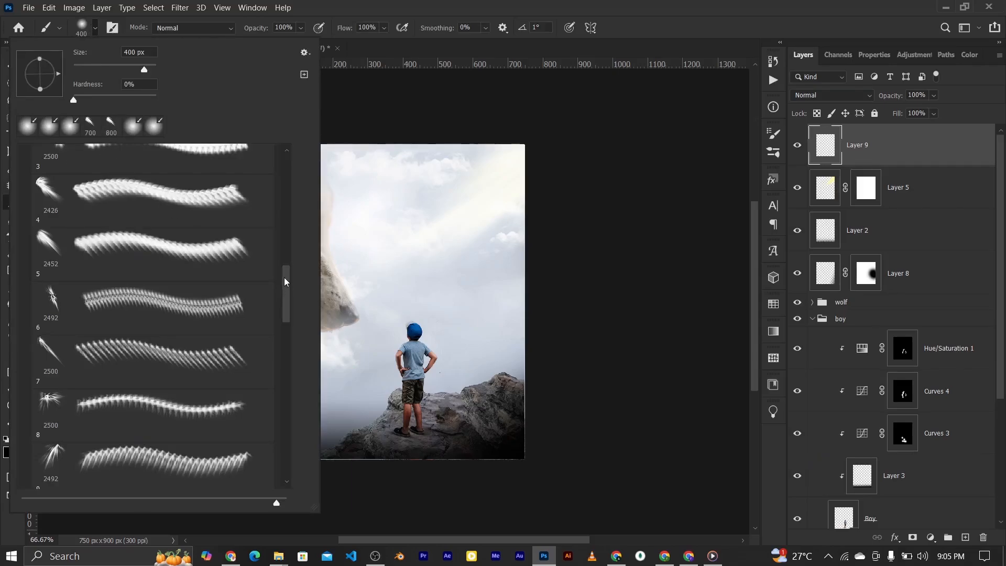
pyautogui.moveTo(284, 281); pyautogui.dragTo(283, 209)
pyautogui.click(24, 195)
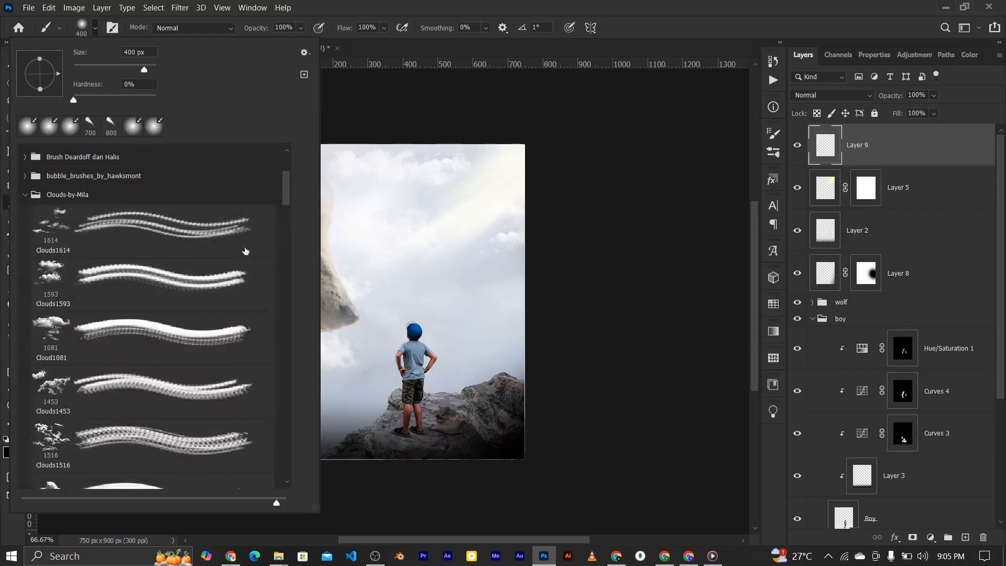
pyautogui.moveTo(283, 197); pyautogui.dragTo(285, 240)
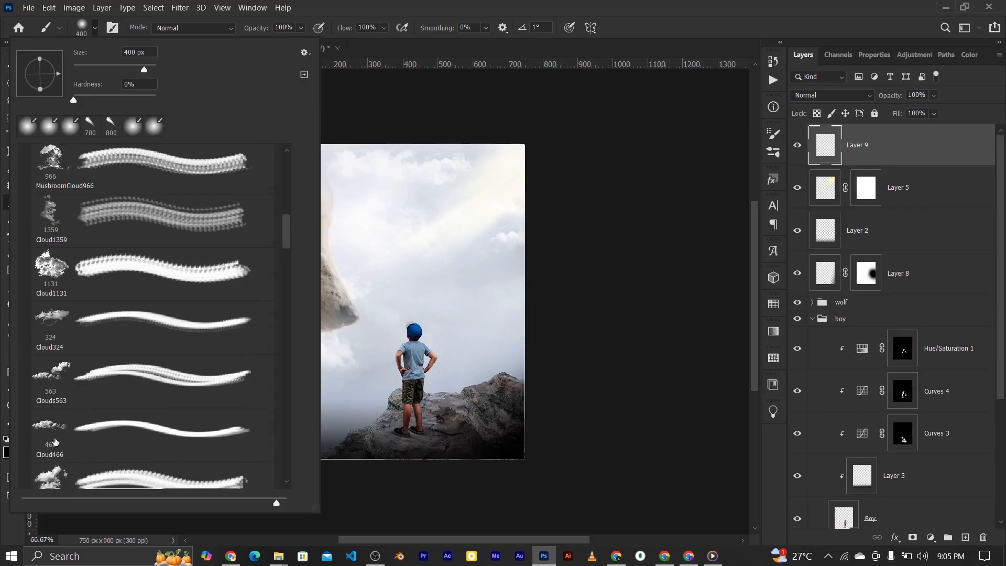
pyautogui.click(53, 431)
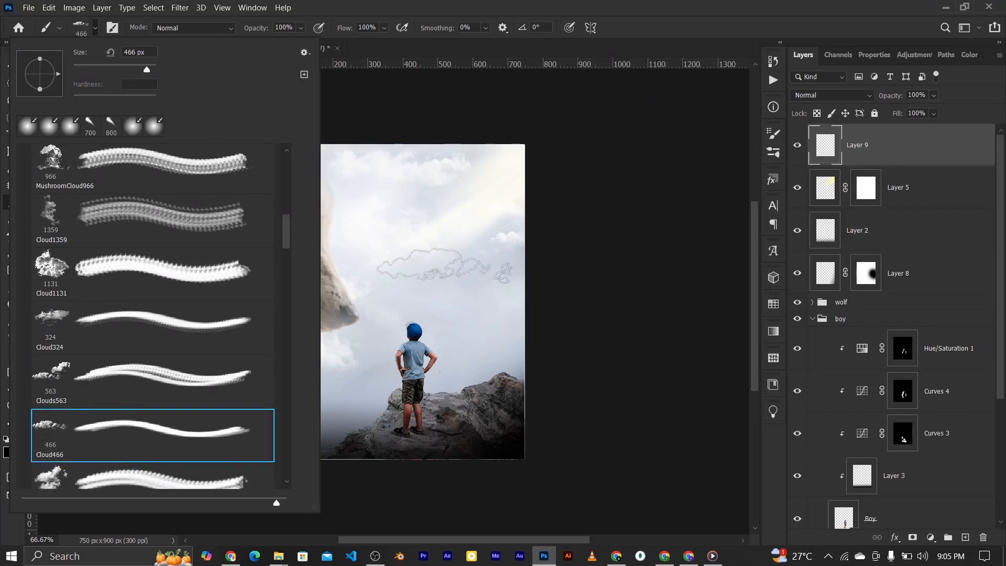
pyautogui.click(606, 233)
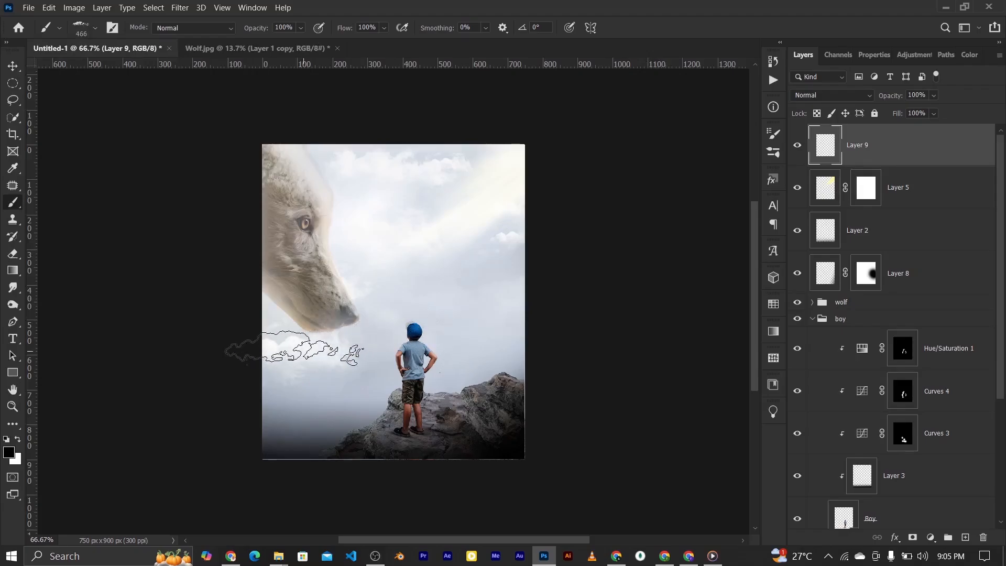
# Step: Set the foreground colour to a very pale, warm off-white with a hue of about 48°
pyautogui.press('x')
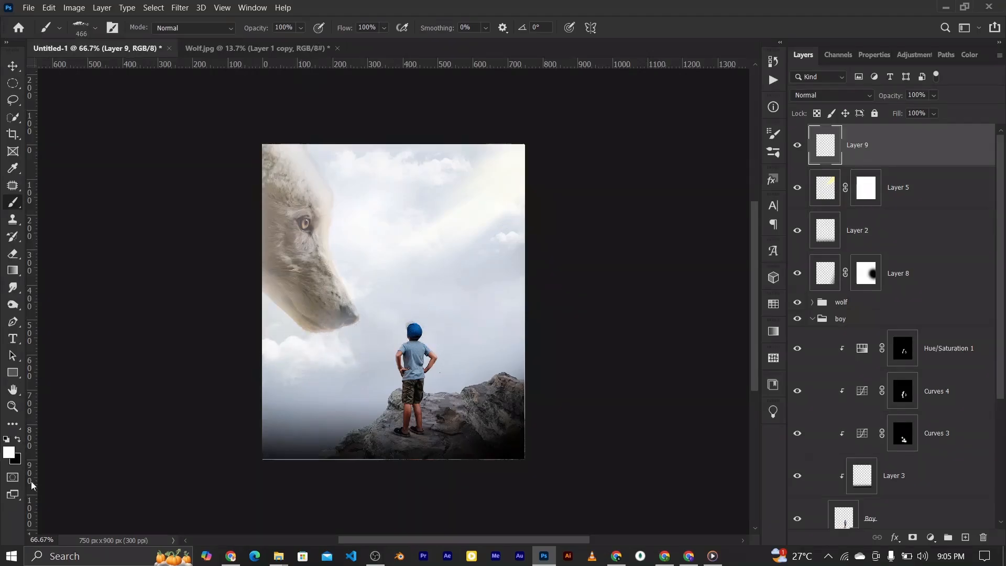
pyautogui.click(9, 452)
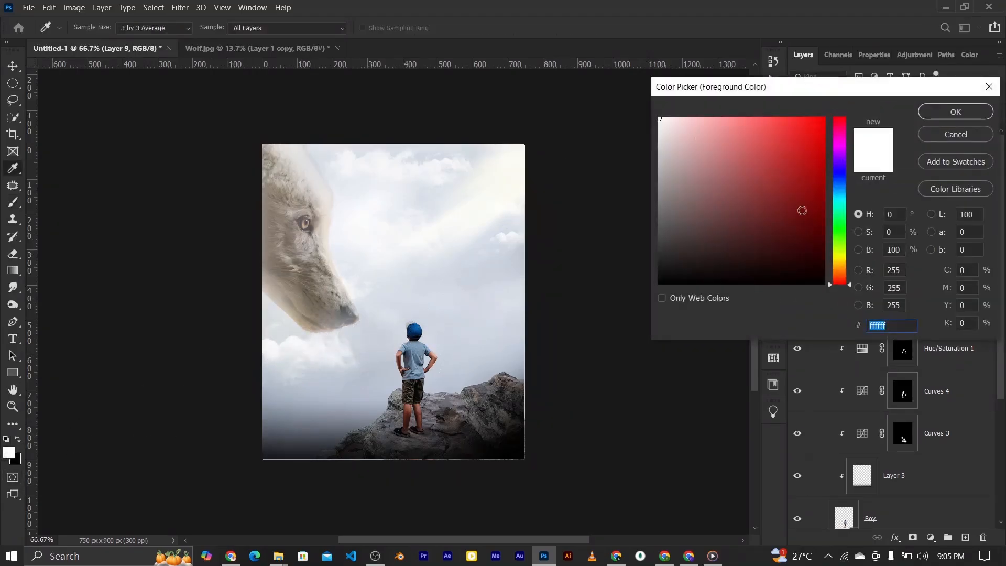
pyautogui.click(840, 261)
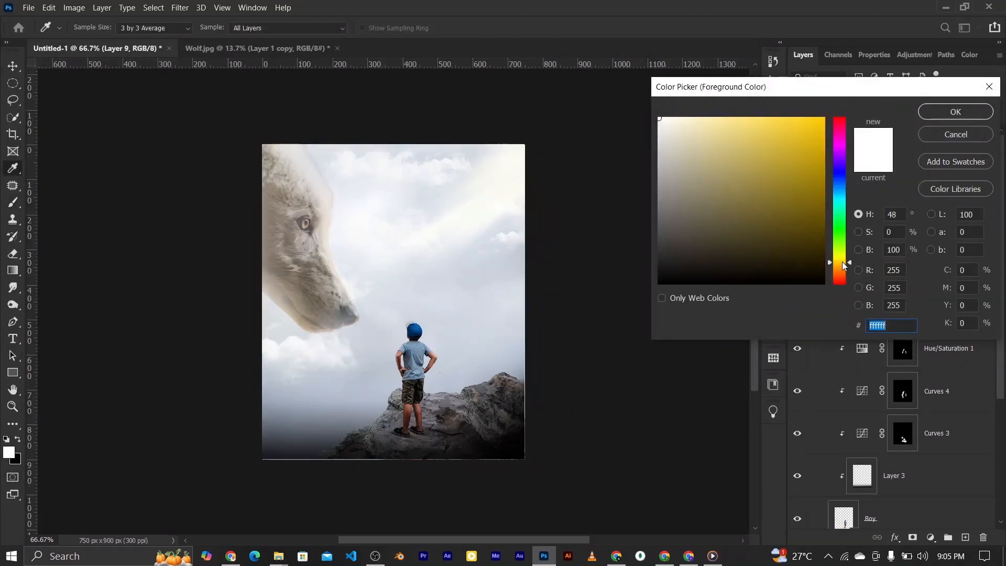
pyautogui.click(668, 117)
pyautogui.click(929, 112)
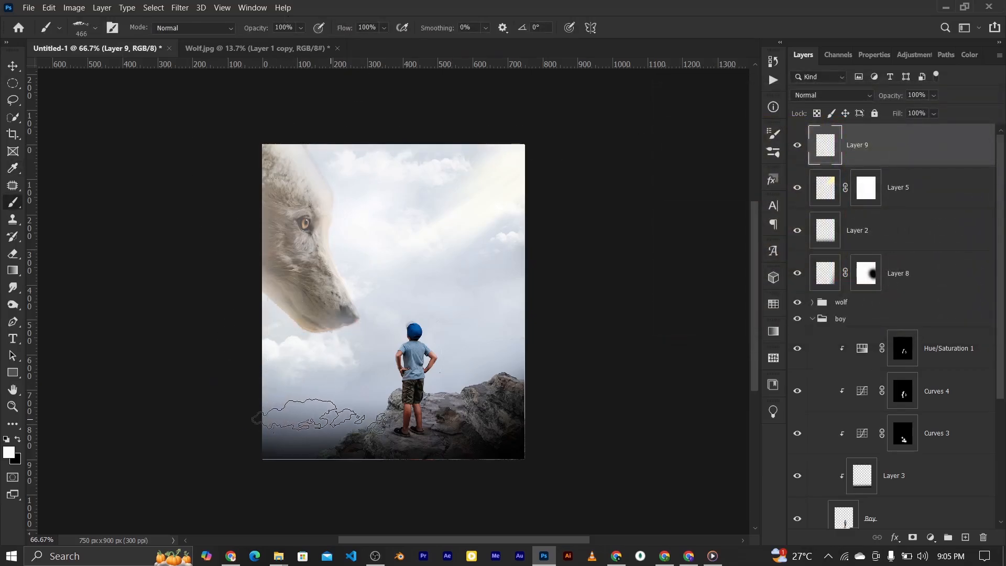
# Step: Paint off-white clouds on Layer 9 with the cloud brush at 300 px, beside the boy and along the canvas's lower left edge
pyautogui.press('[')
pyautogui.press('[')
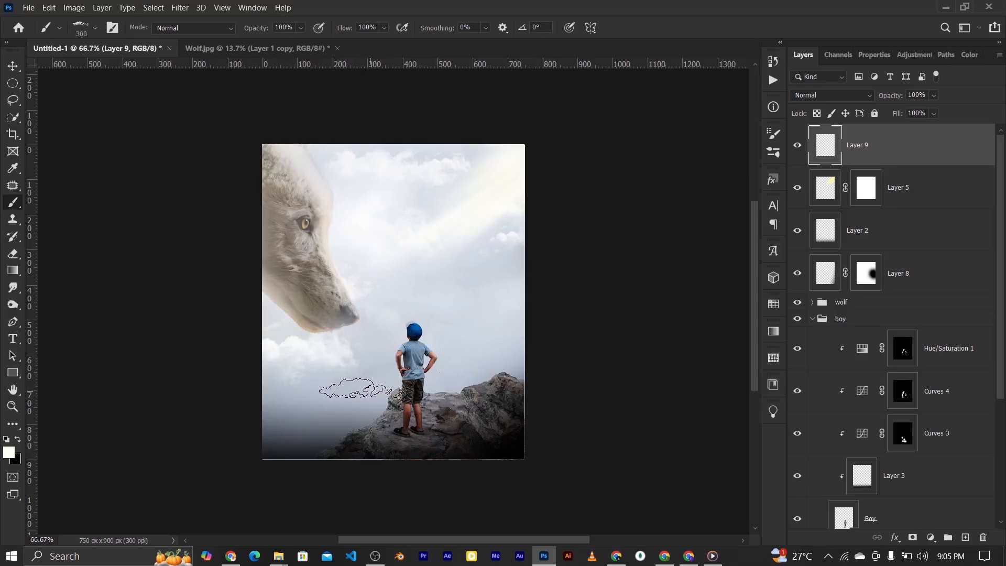
pyautogui.click(353, 388)
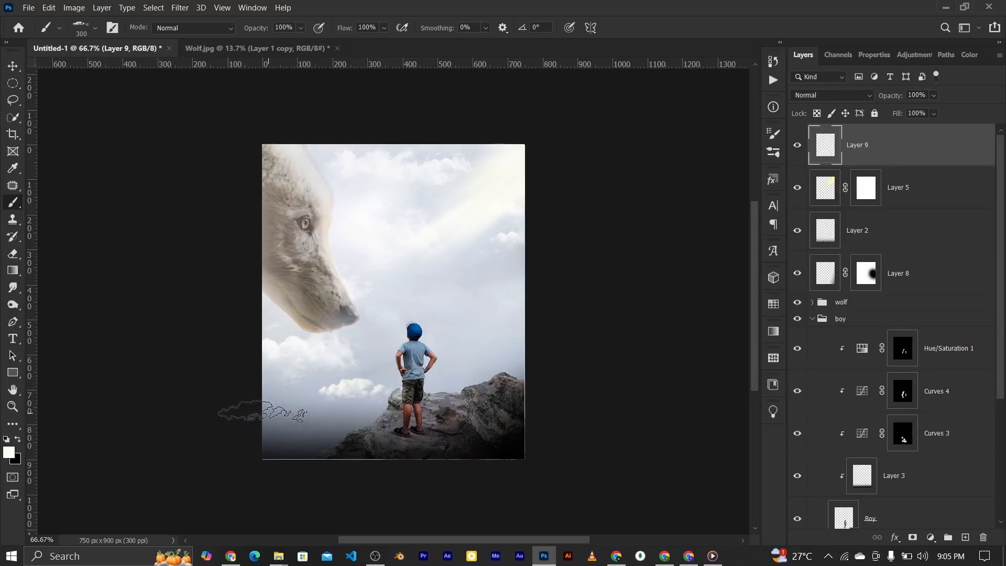
pyautogui.click(269, 411)
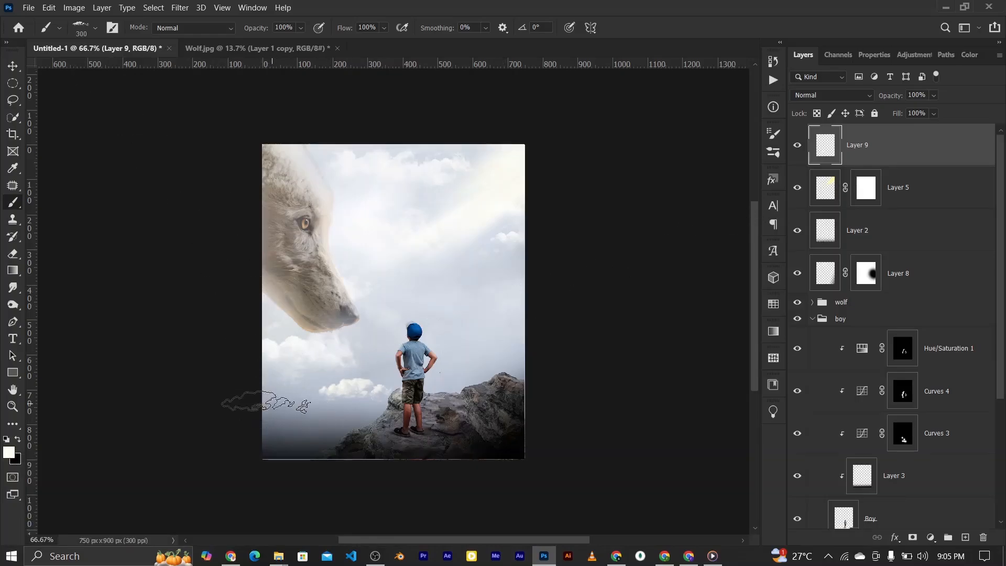
pyautogui.click(266, 402)
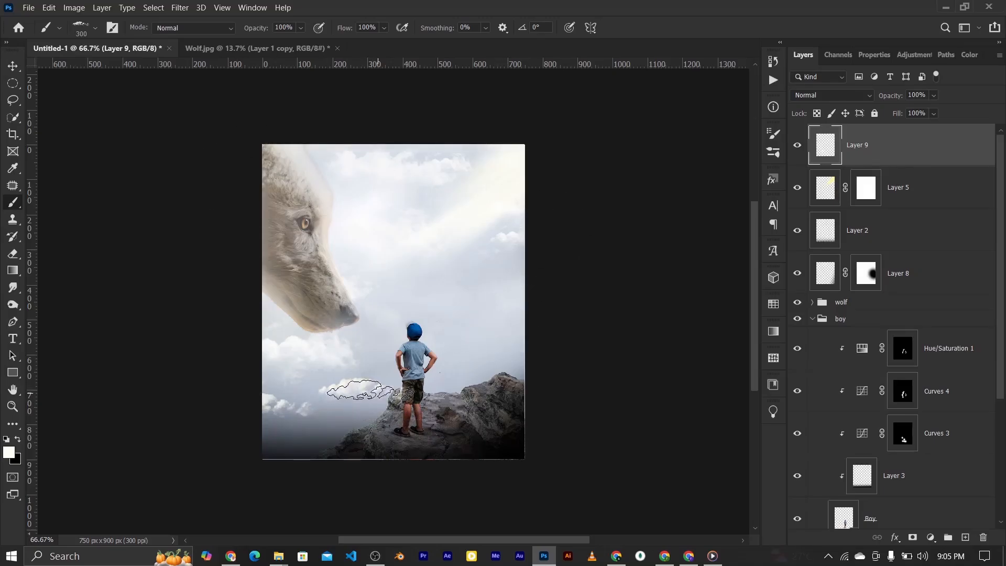
pyautogui.click(369, 390)
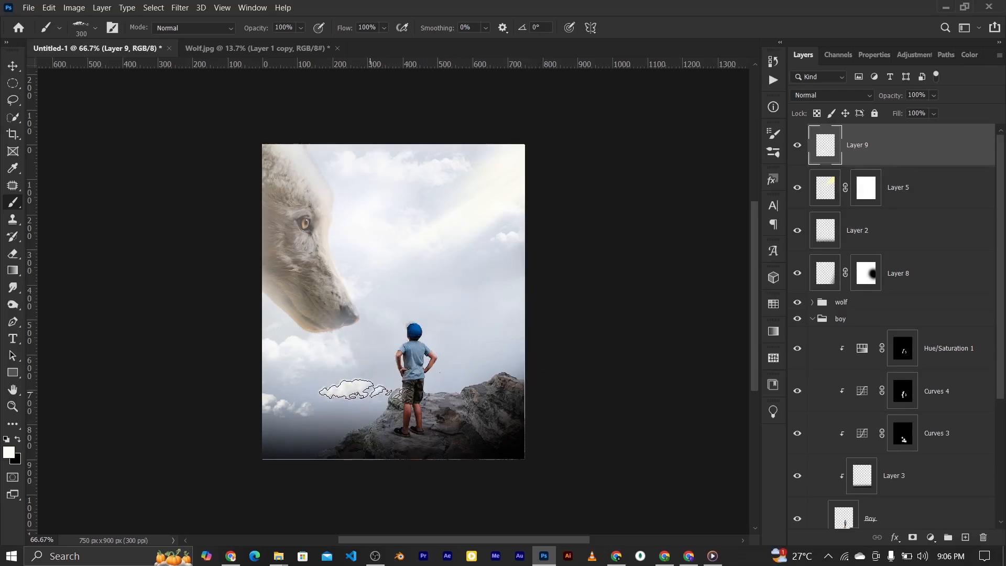
# Step: Set the opacity of Layer 9 to 40%
pyautogui.click(15, 65)
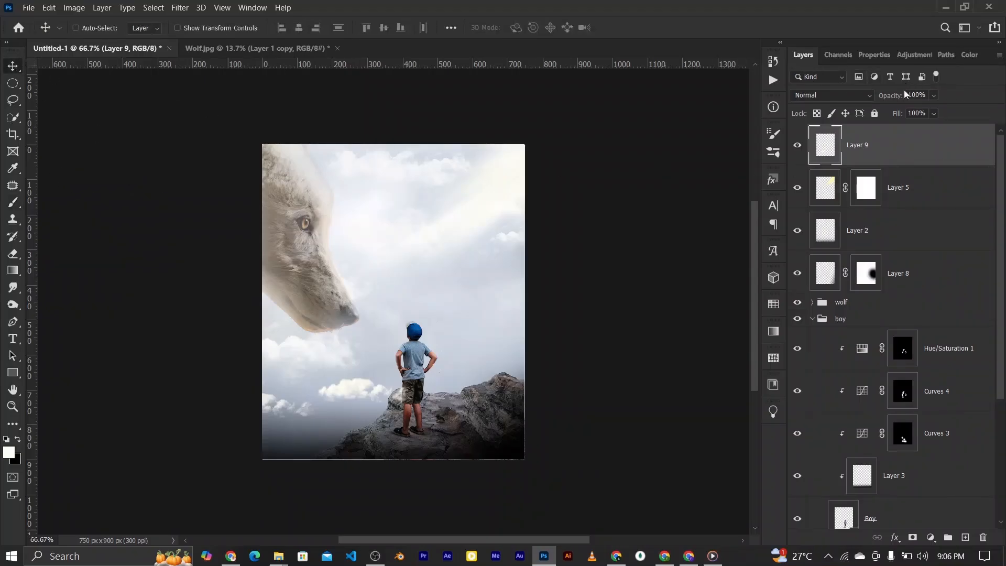
pyautogui.write('0')
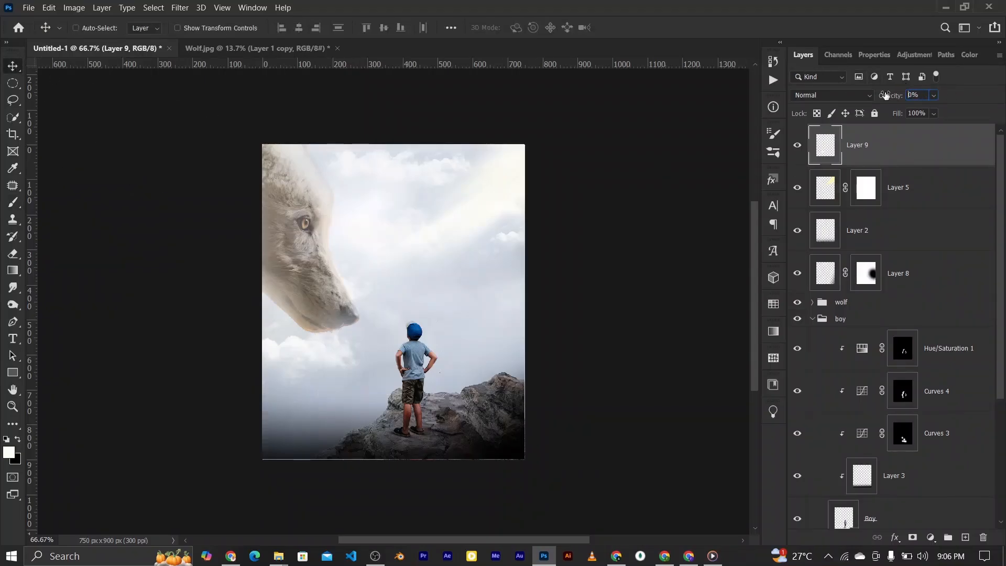
pyautogui.write('40')
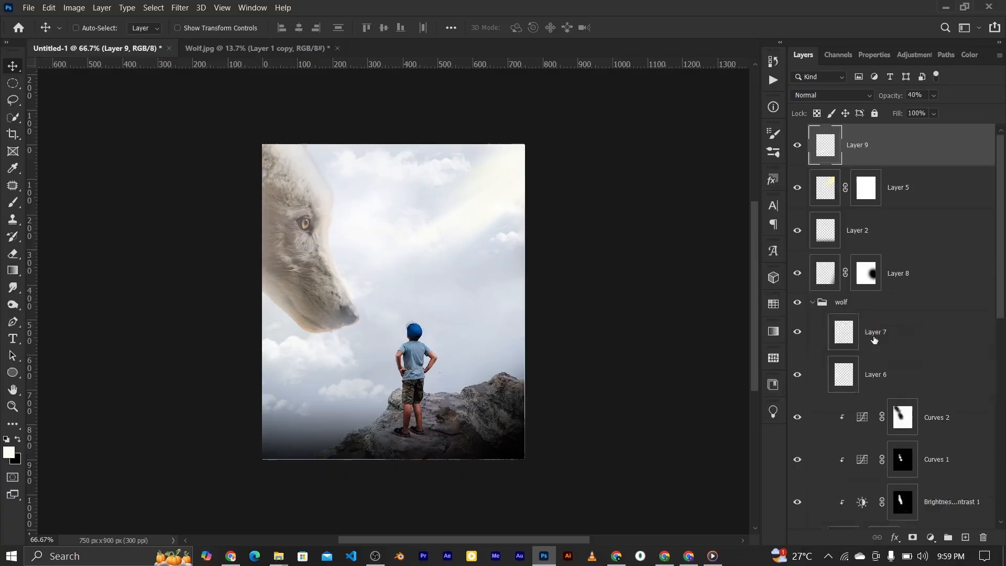
# Step: Add a new empty layer above Layer 7 inside the wolf group
pyautogui.click(876, 340)
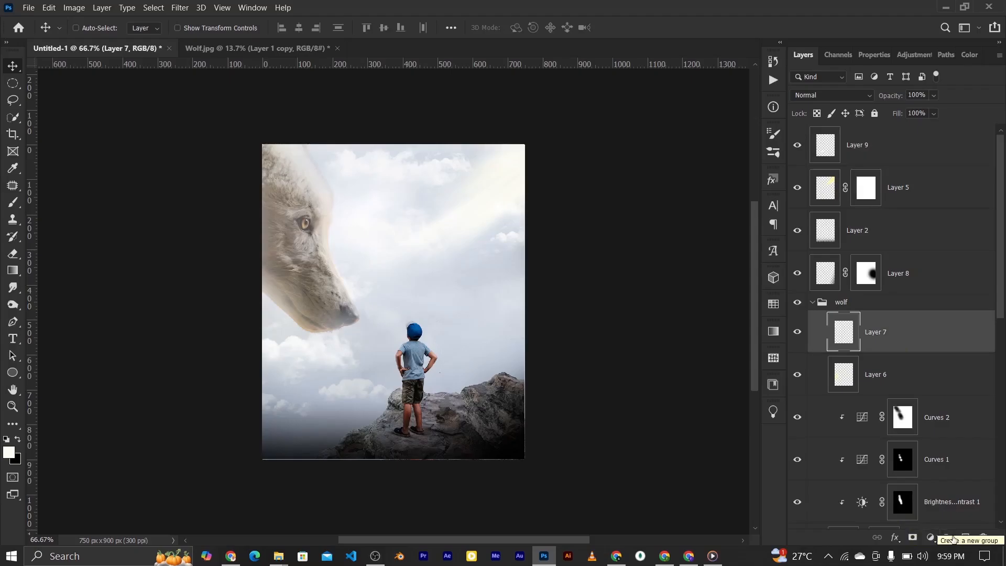
pyautogui.click(965, 537)
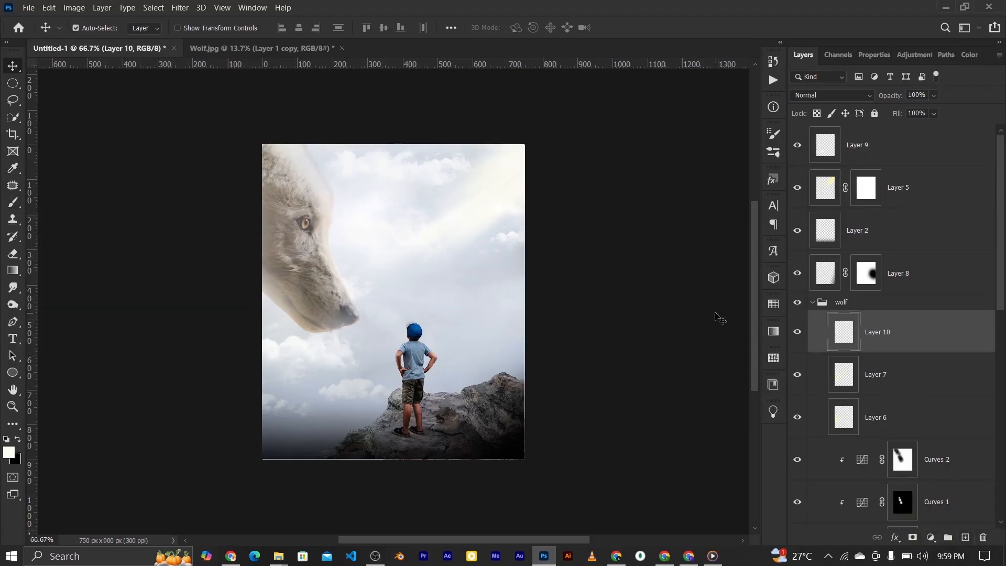
pyautogui.press('Delete')
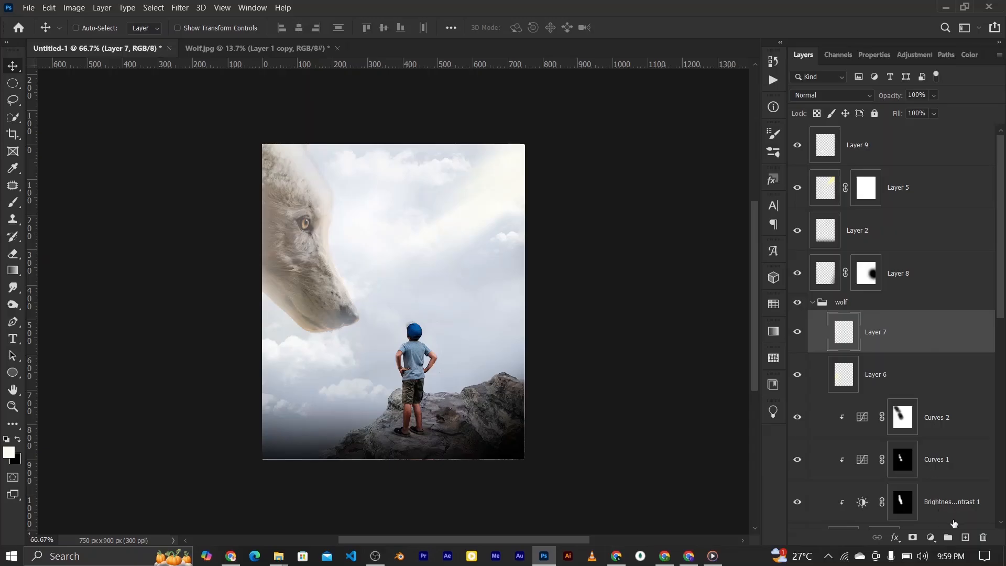
pyautogui.click(964, 537)
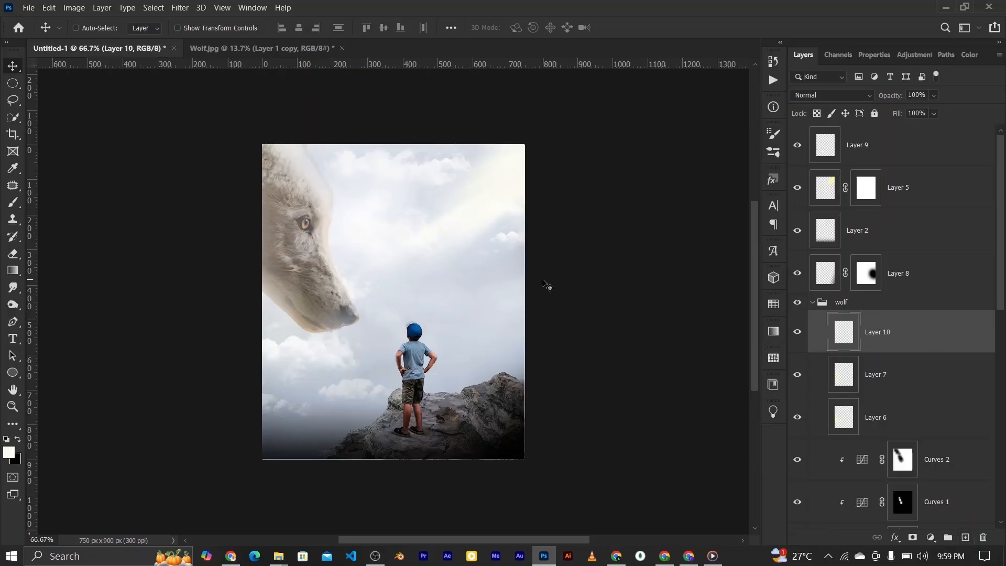
# Step: Rotate the 300 px cloud brush to -16° and stamp clouds on Layer 10 over the wolf's jaw and neck along the canvas edge
pyautogui.click(11, 206)
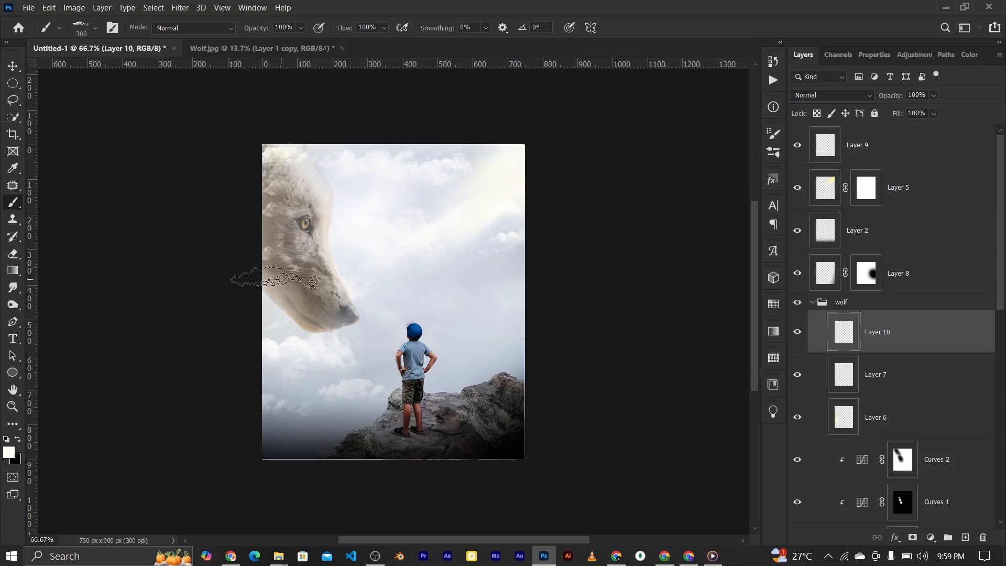
pyautogui.press('Left')
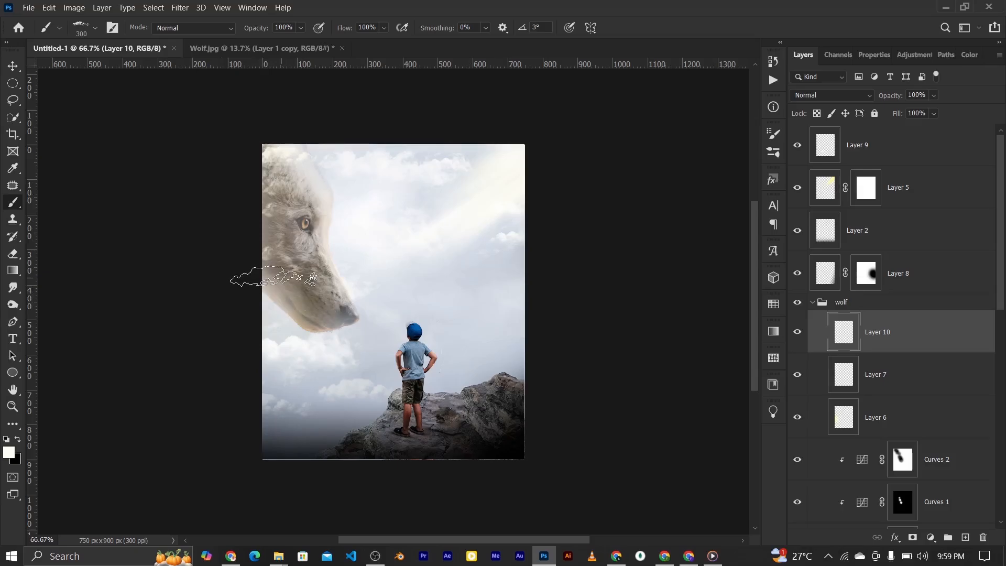
pyautogui.press('Right')
pyautogui.press('Right')
pyautogui.press('Right')
pyautogui.press('Right')
pyautogui.press('Right')
pyautogui.press('Right')
pyautogui.press('Right')
pyautogui.press('Right')
pyautogui.press('Right')
pyautogui.press('Right')
pyautogui.press('Right')
pyautogui.press('Right')
pyautogui.press('Right')
pyautogui.press('Right')
pyautogui.press('Right')
pyautogui.press('Right')
pyautogui.press('Right')
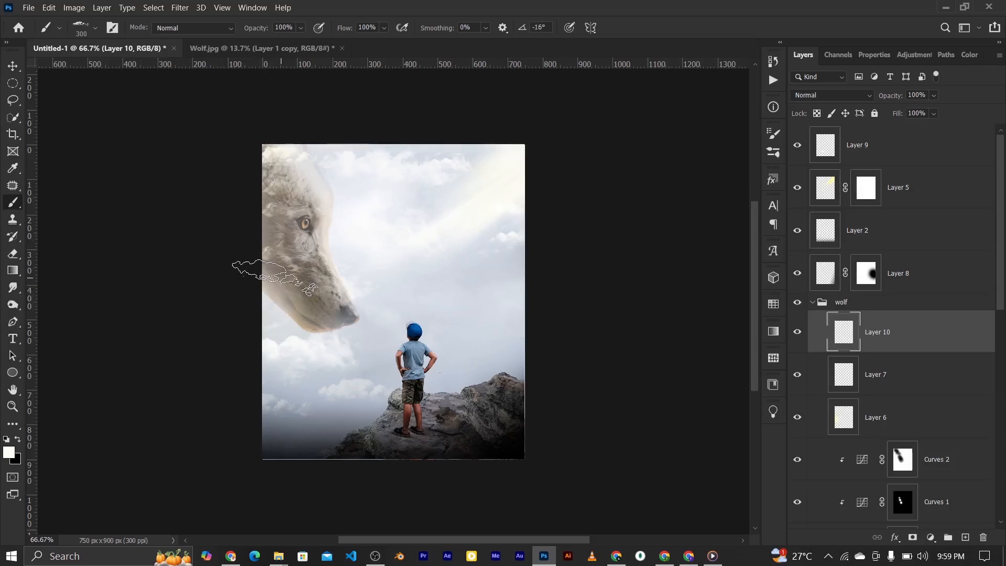
pyautogui.click(275, 277)
pyautogui.click(256, 209)
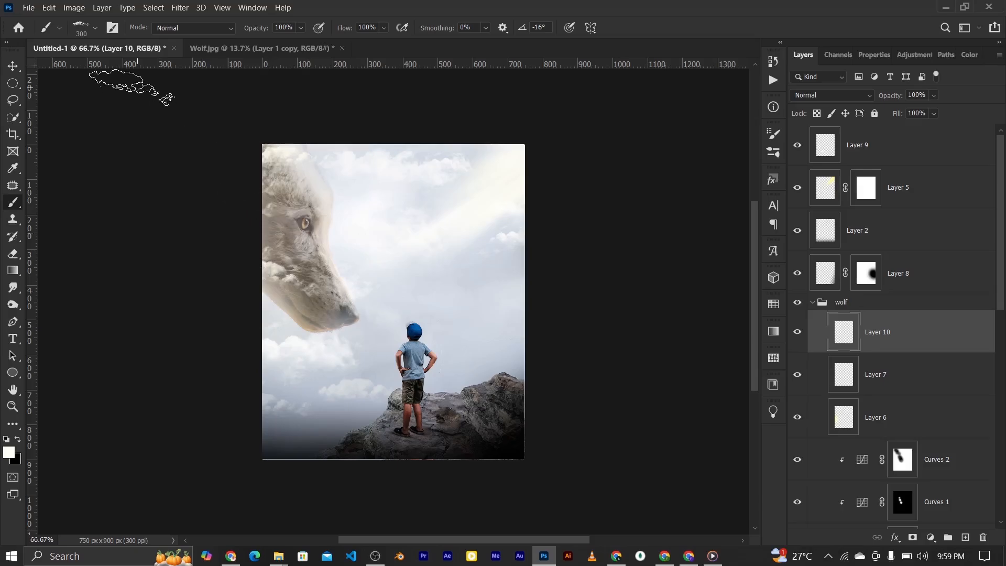
# Step: Change the blend mode of Layer 10 to Screen
pyautogui.click(13, 66)
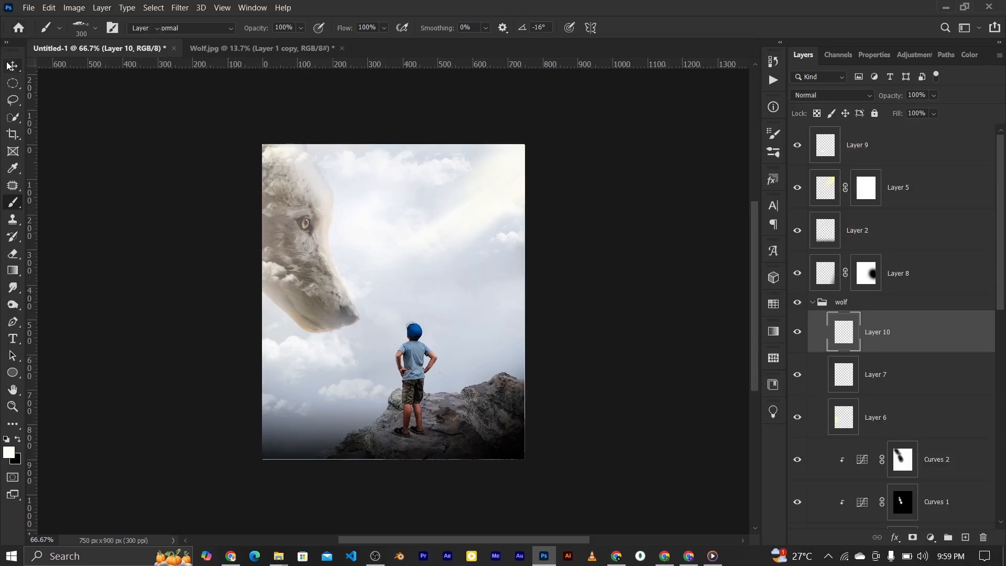
pyautogui.click(806, 96)
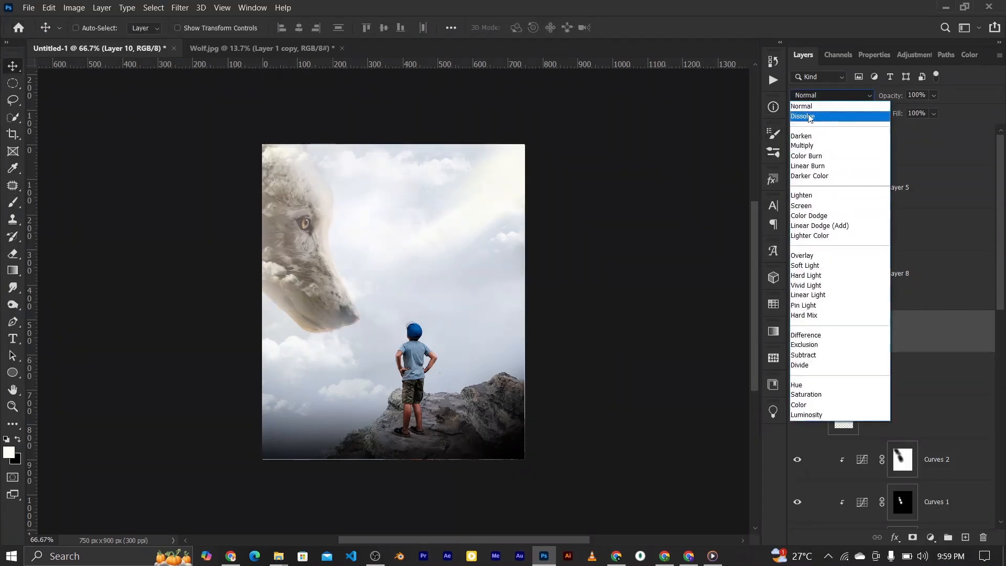
pyautogui.click(817, 198)
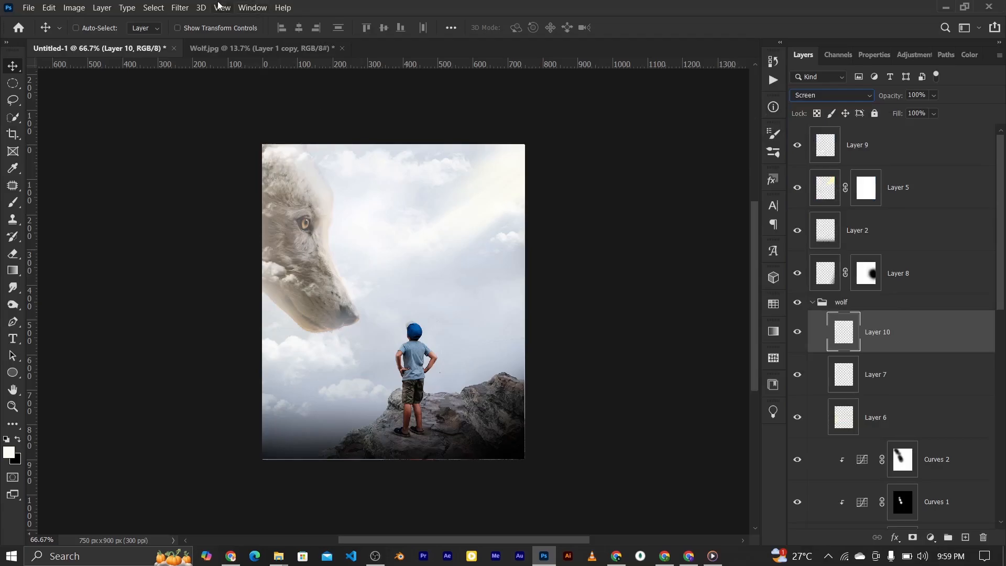
# Step: Soften the clouds on Layer 10 with a slight Gaussian Blur
pyautogui.click(180, 7)
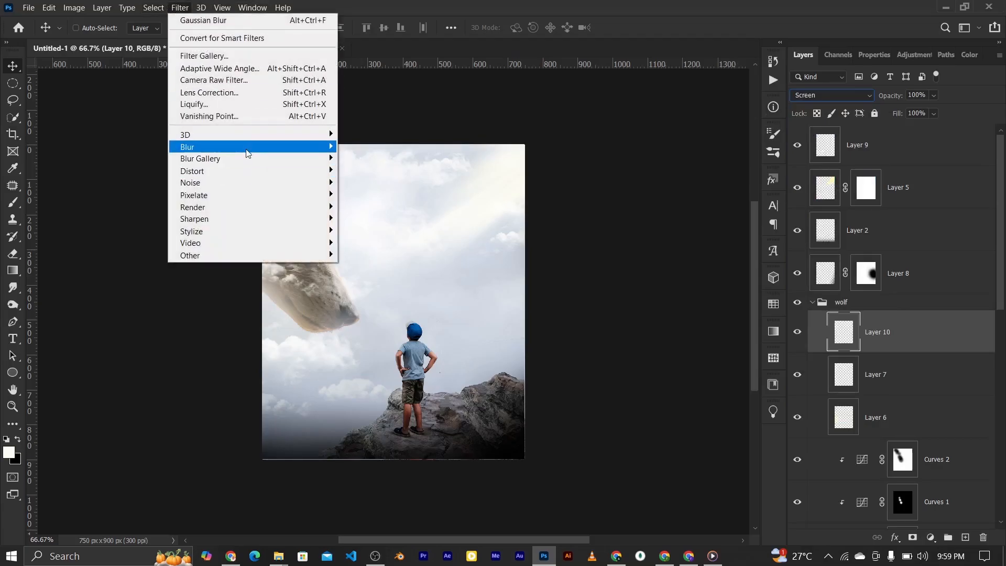
pyautogui.moveTo(247, 151)
pyautogui.click(370, 195)
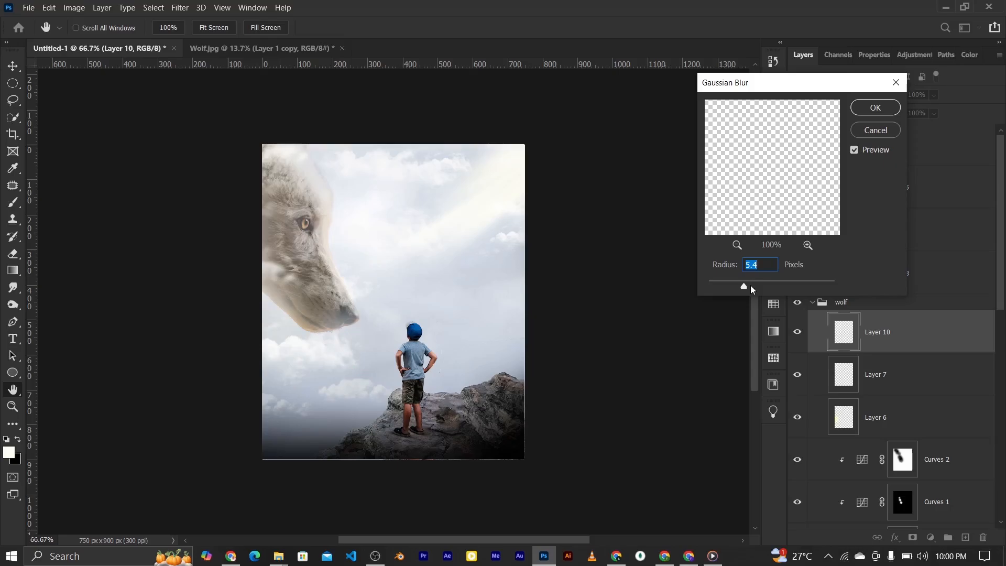
pyautogui.moveTo(742, 284); pyautogui.dragTo(739, 284)
pyautogui.click(873, 110)
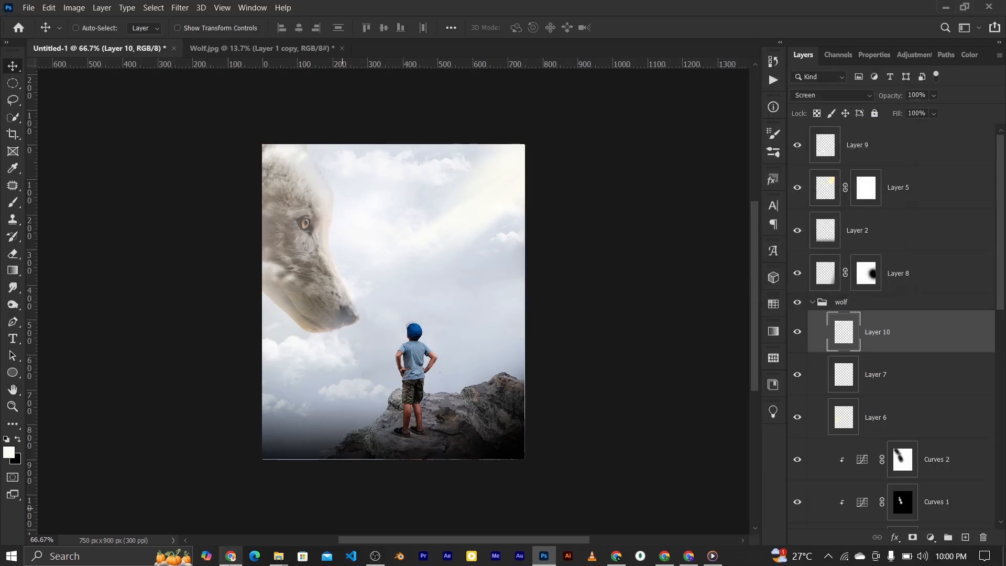
# Step: Place flare_19.jpg from the orb assets folder in File Explorer into the Photoshop composite and scale it down to slightly over half the canvas width
pyautogui.moveTo(279, 556)
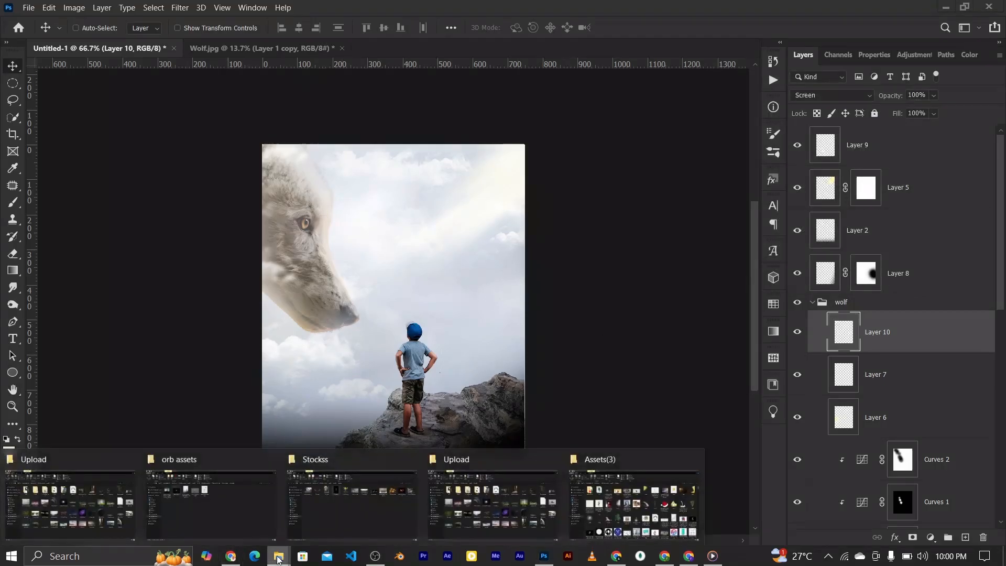
pyautogui.click(389, 494)
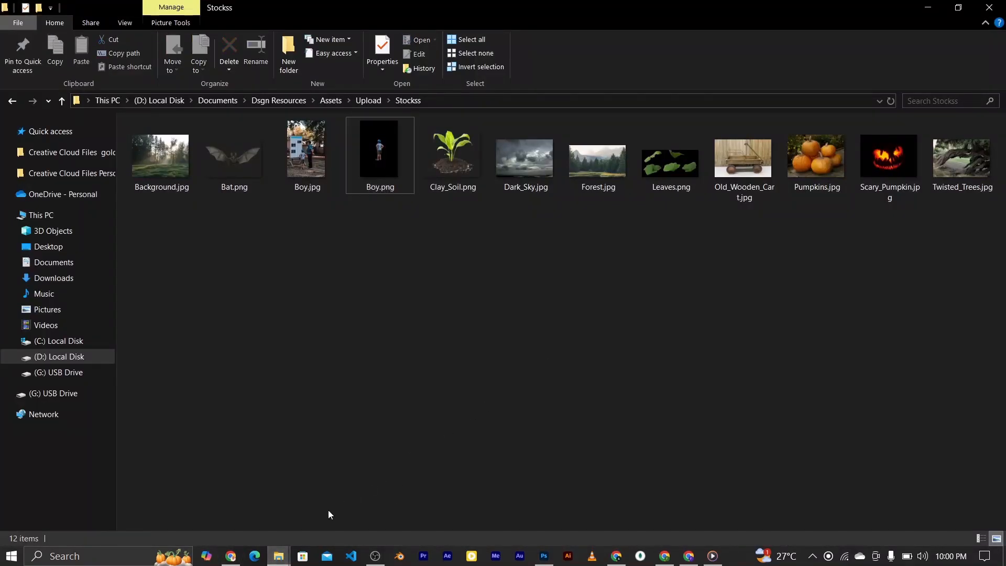
pyautogui.moveTo(281, 556)
pyautogui.click(193, 504)
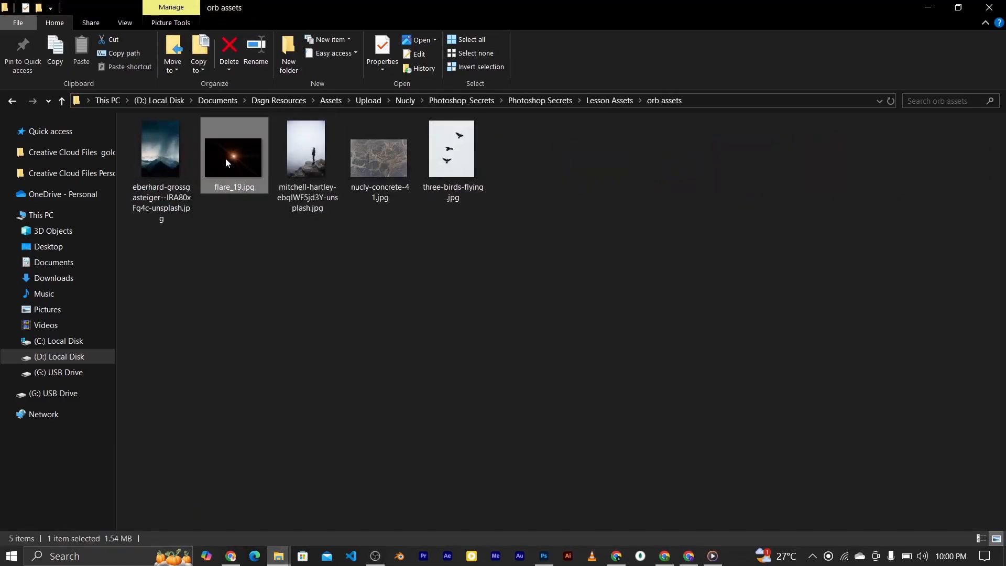
pyautogui.moveTo(226, 158); pyautogui.dragTo(372, 316)
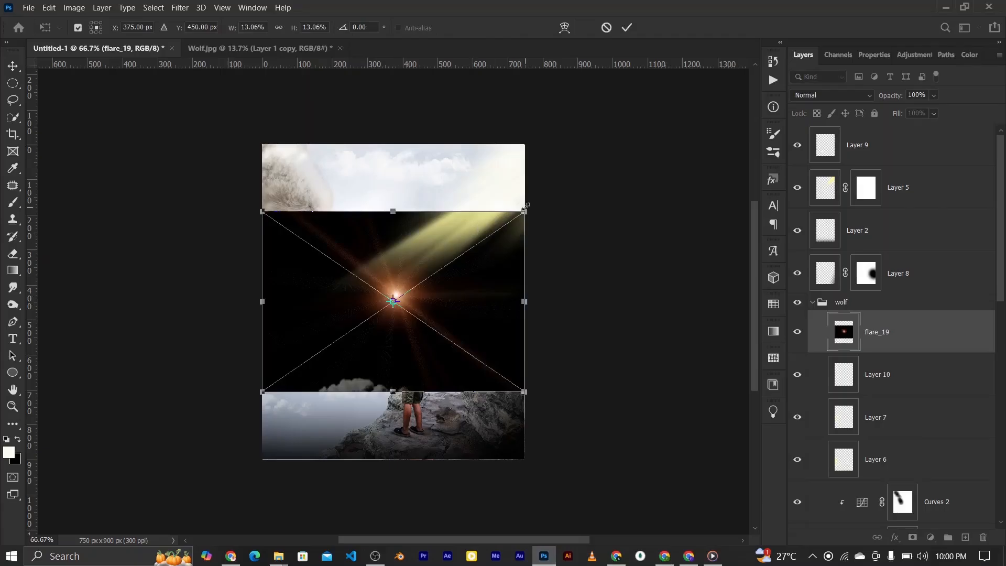
pyautogui.moveTo(525, 211); pyautogui.dragTo(468, 251)
pyautogui.click(624, 27)
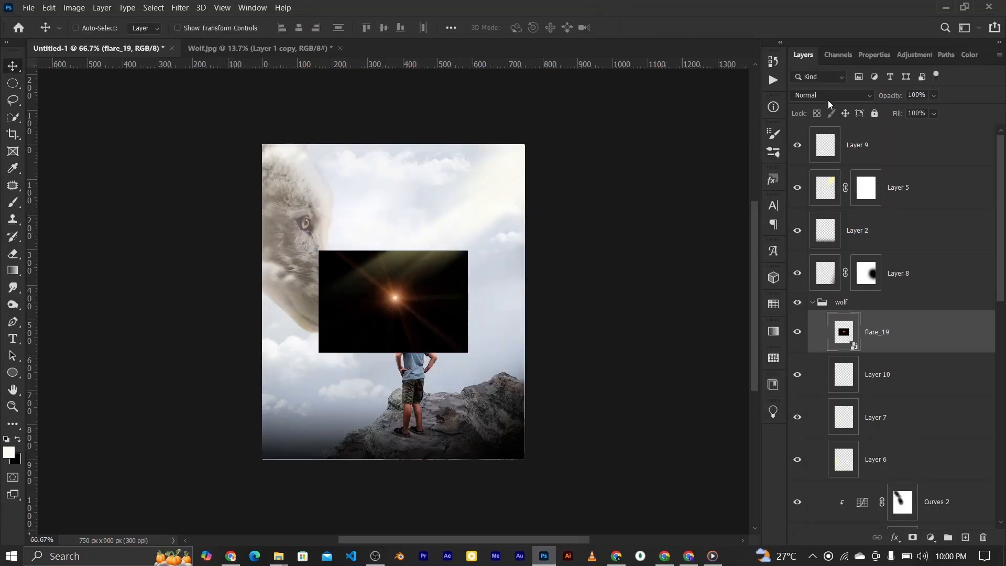
# Step: Set the flare_19 layer's blend mode to Screen and move the flare onto the tip of the wolf's nose
pyautogui.click(829, 95)
pyautogui.click(807, 205)
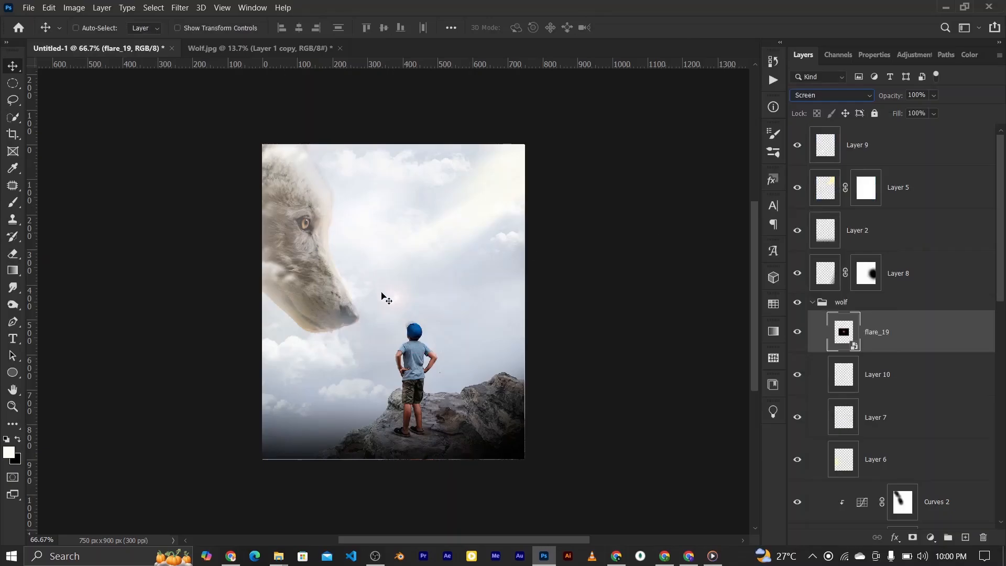
pyautogui.moveTo(397, 302); pyautogui.dragTo(357, 317)
pyautogui.press('ctrl')
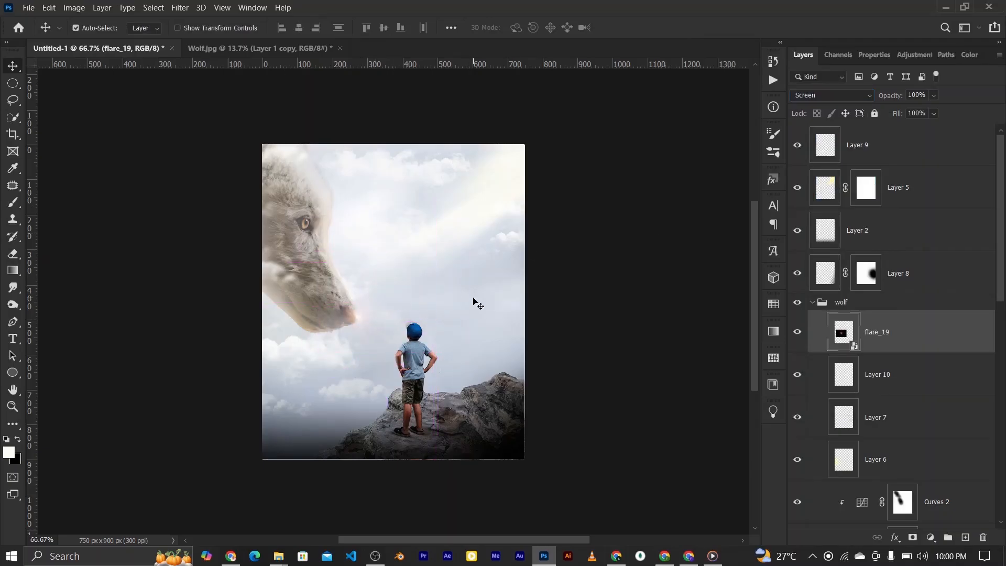
pyautogui.hotkey('ctrl', '+')
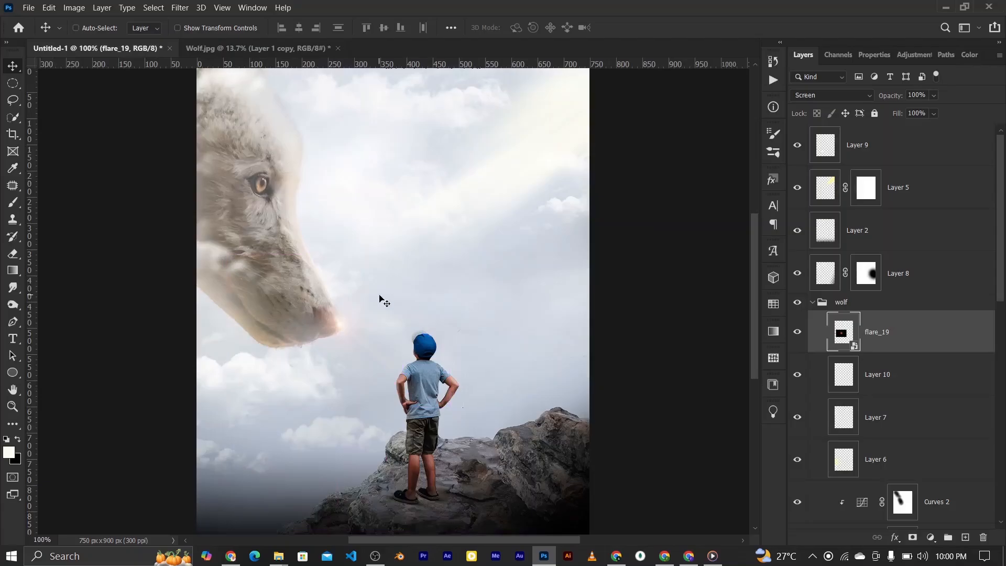
# Step: Apply a Gaussian Blur with a radius of 7 pixels to the flare_19 layer
pyautogui.click(179, 7)
pyautogui.moveTo(262, 150)
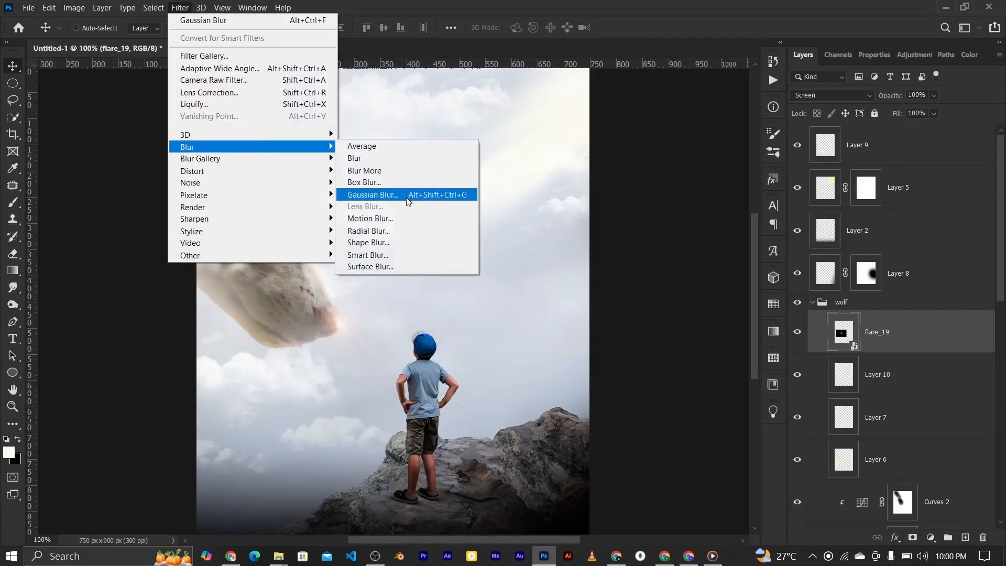
pyautogui.click(372, 194)
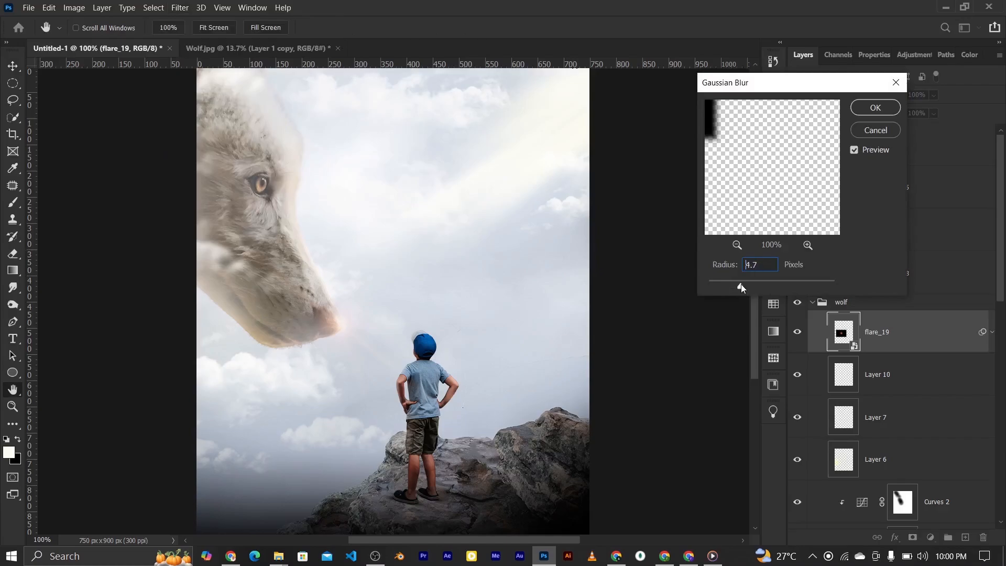
pyautogui.moveTo(741, 284); pyautogui.dragTo(747, 285)
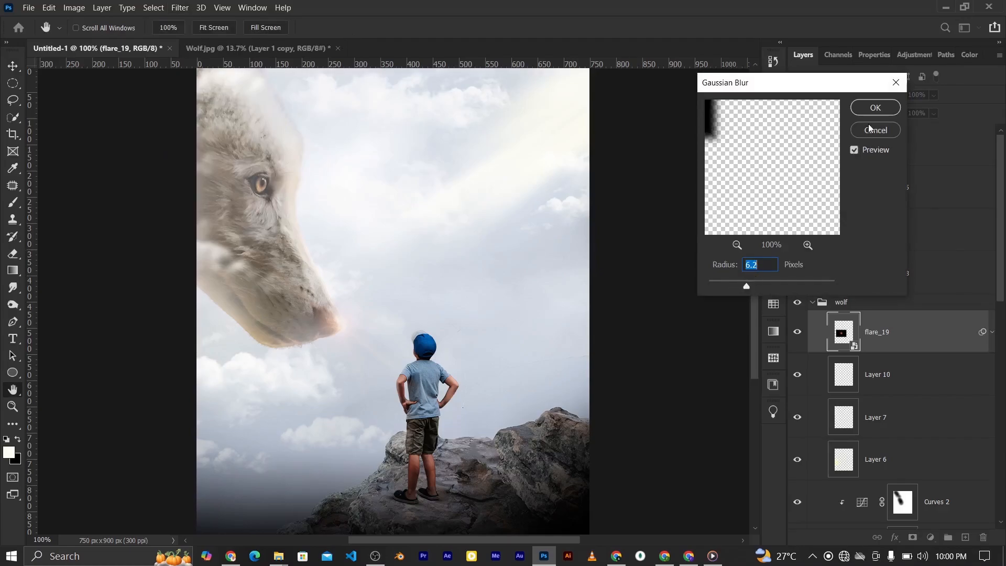
pyautogui.write('7')
pyautogui.click(874, 108)
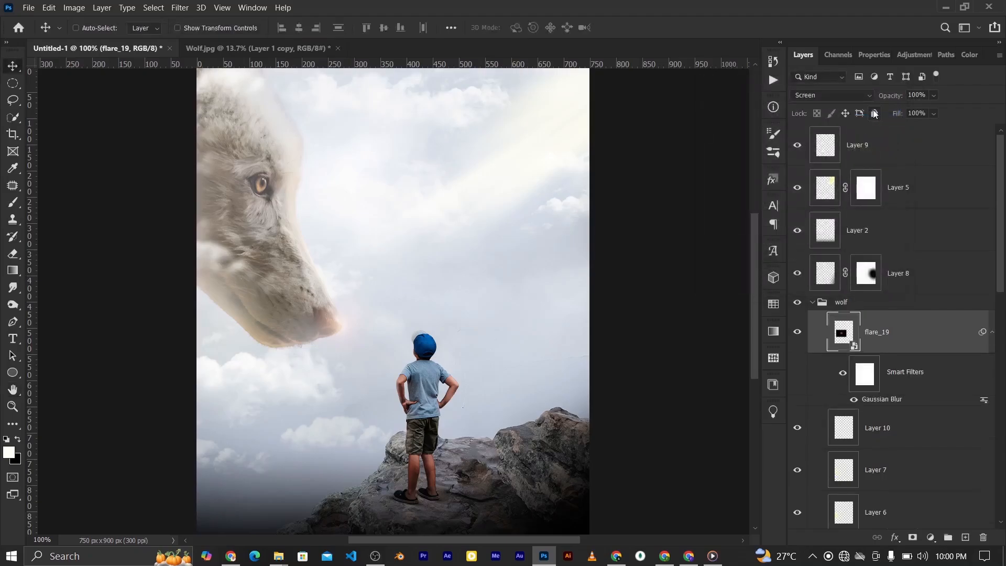
# Step: Lower the opacity of the flare_19 layer to 84%
pyautogui.click(920, 92)
pyautogui.write('84')
pyautogui.hotkey('ctrl', '0')
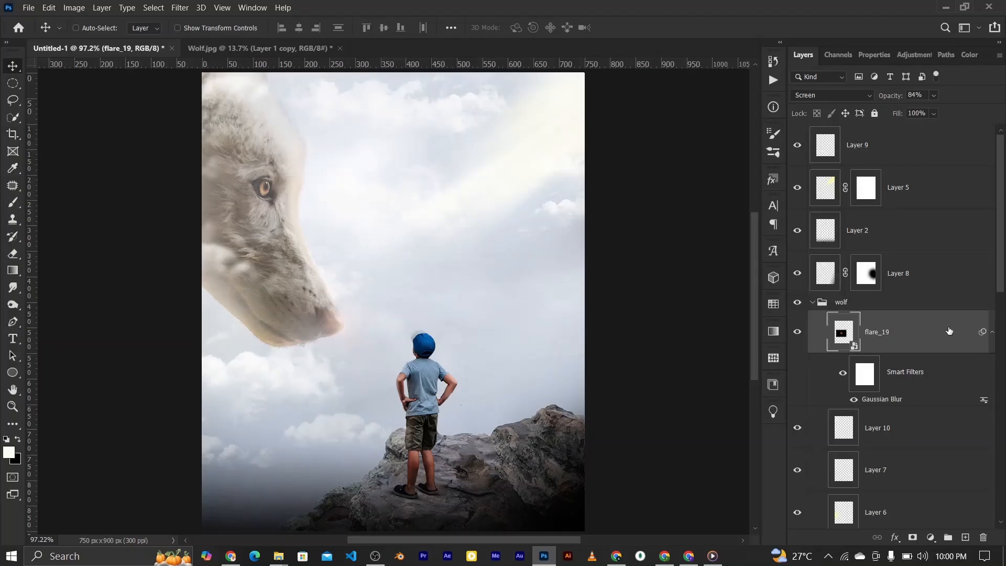
# Step: Add a new layer above flare_19 and choose a soft round brush for painting on it
pyautogui.click(965, 537)
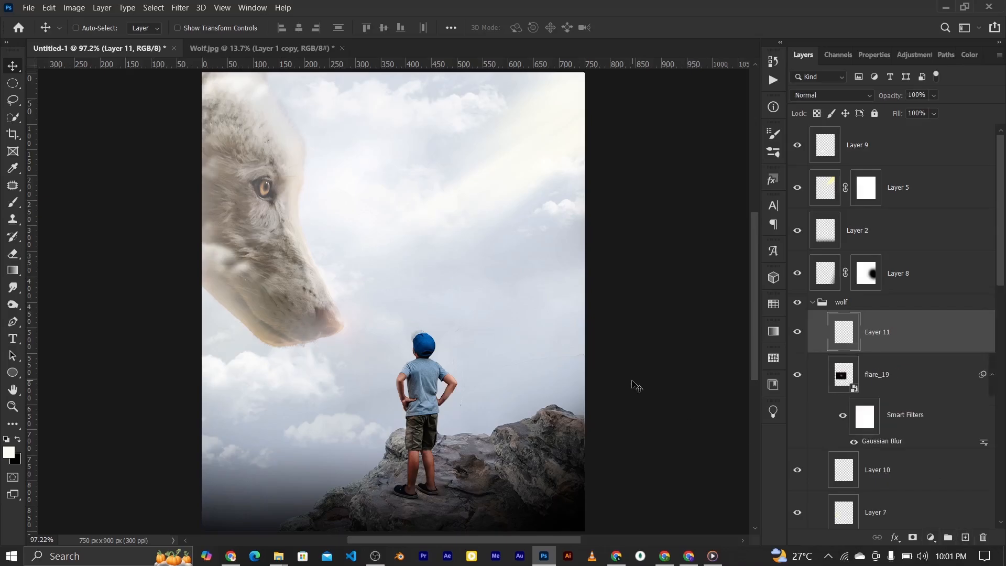
pyautogui.click(11, 203)
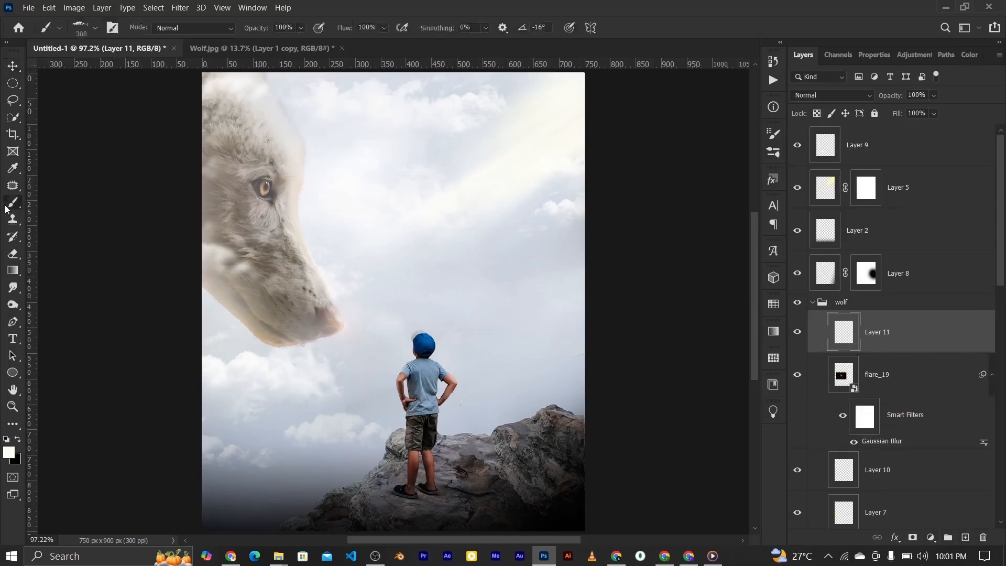
pyautogui.click(95, 27)
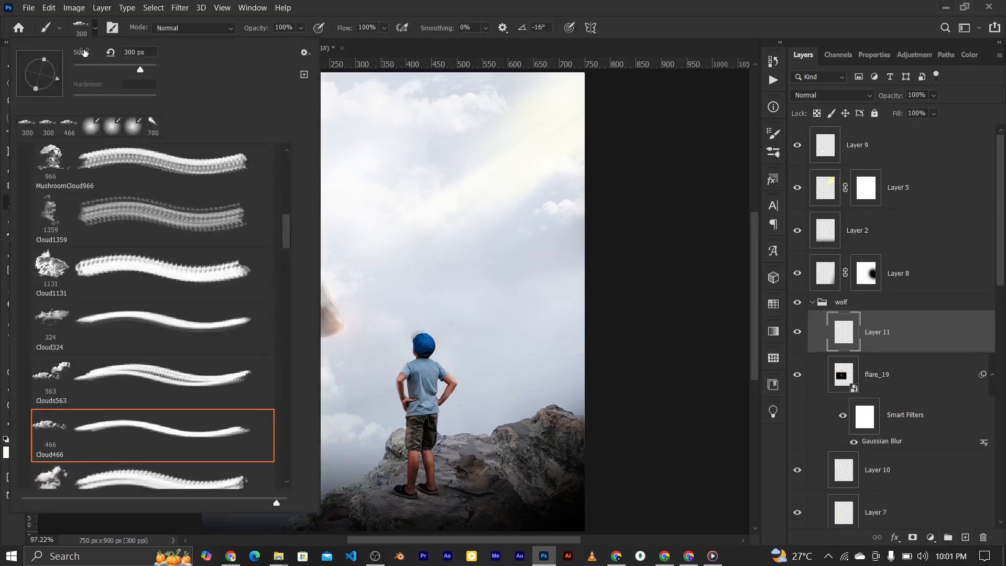
pyautogui.click(27, 126)
pyautogui.click(443, 135)
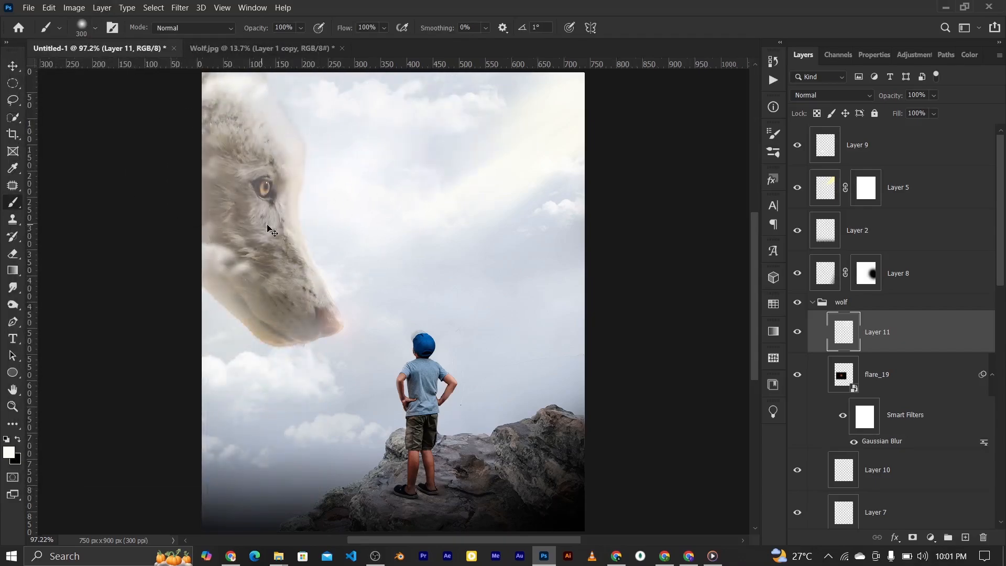
# Step: Reduce the brush size to 30 px and paint soft white dabs over the wolf's iris on Layer 11
pyautogui.hotkey('ctrl', '1')
pyautogui.press('[')
pyautogui.press('[')
pyautogui.press('[')
pyautogui.press('[')
pyautogui.press('[')
pyautogui.press('[')
pyautogui.press('[')
pyautogui.press('[')
pyautogui.press('[')
pyautogui.press('[')
pyautogui.press('[')
pyautogui.press('[')
pyautogui.press('[')
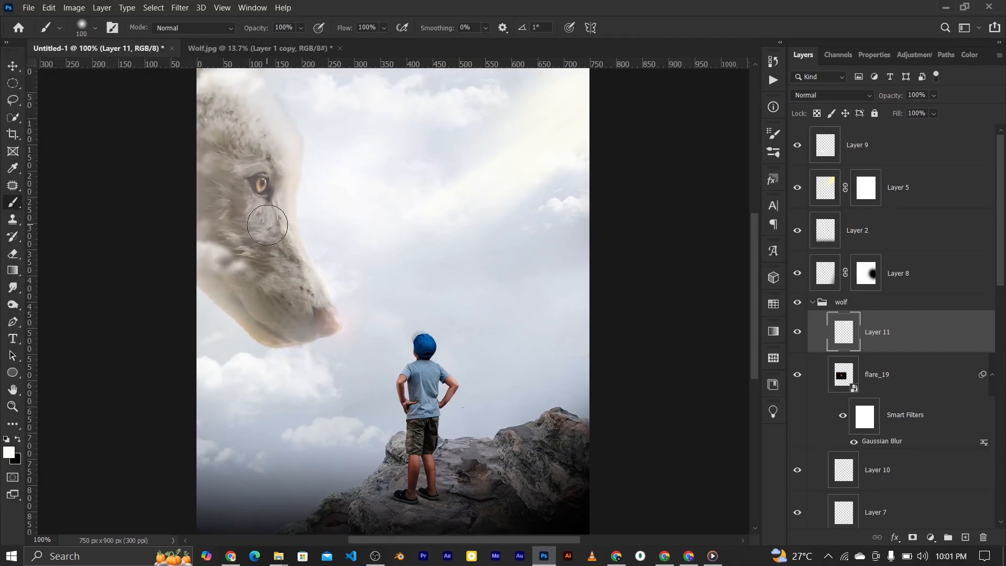
pyautogui.press('[')
pyautogui.hotkey('ctrl', '+')
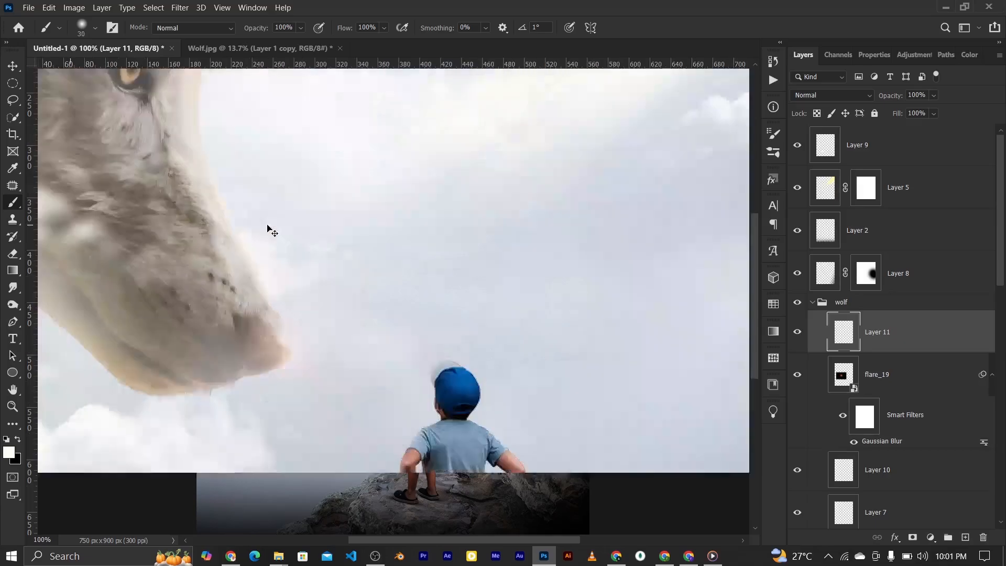
pyautogui.moveTo(133, 71); pyautogui.dragTo(318, 347)
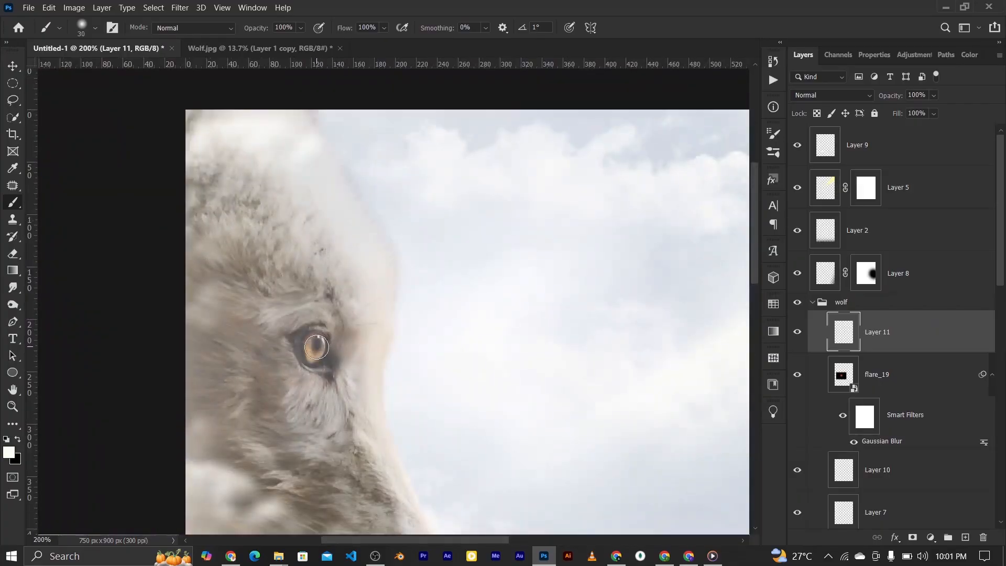
pyautogui.click(317, 347)
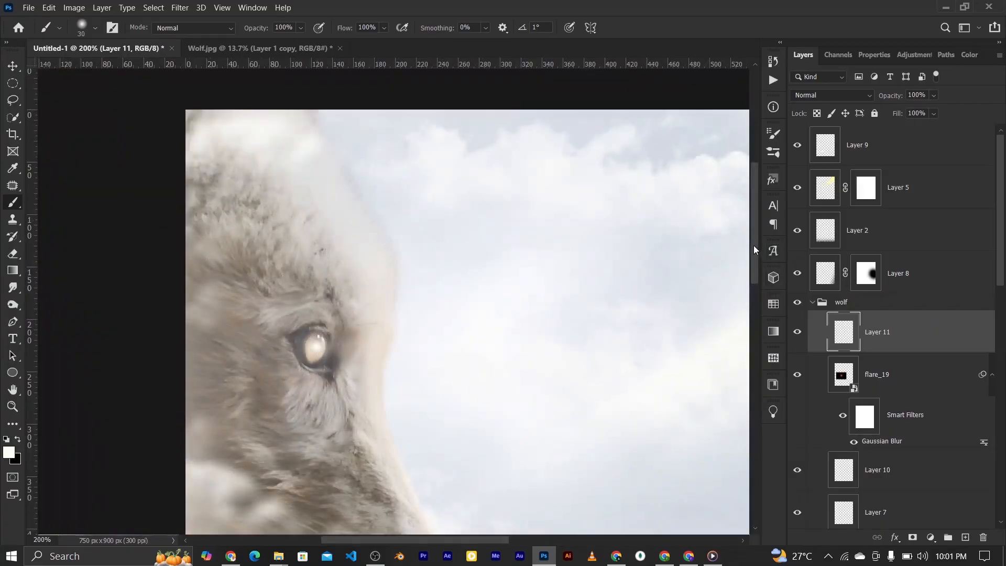
pyautogui.moveTo(753, 245); pyautogui.dragTo(750, 300)
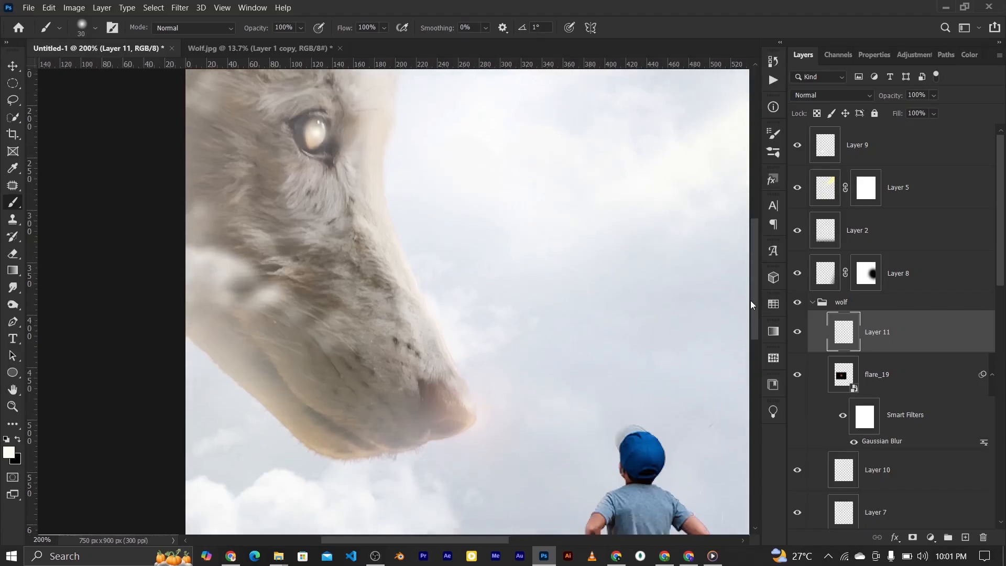
pyautogui.click(310, 137)
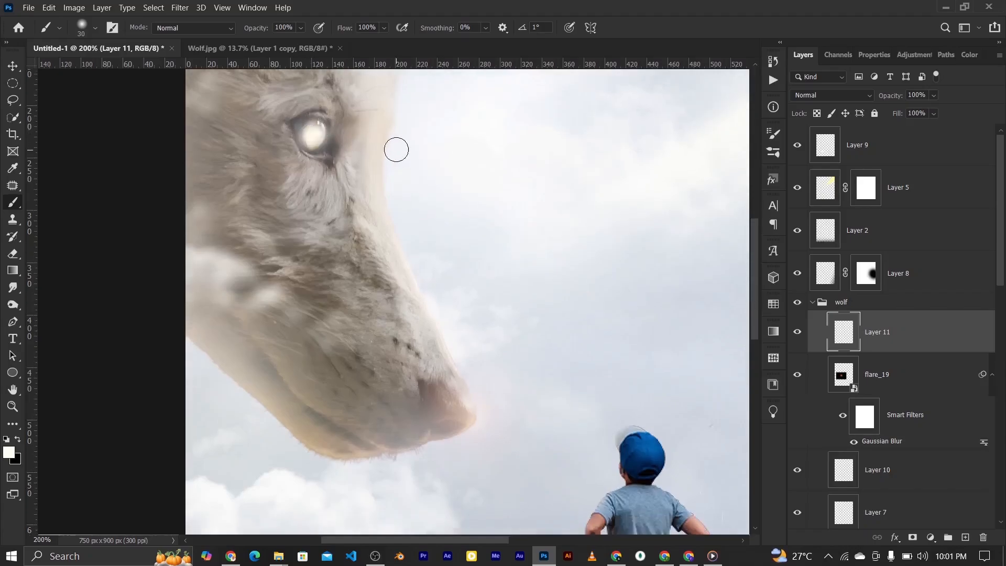
# Step: Blend the white eye paint on Layer 11 using Blend If, splitting the Underlying Layer's dark values to 89 / 177, and compare before and after
pyautogui.doubleClick(988, 343)
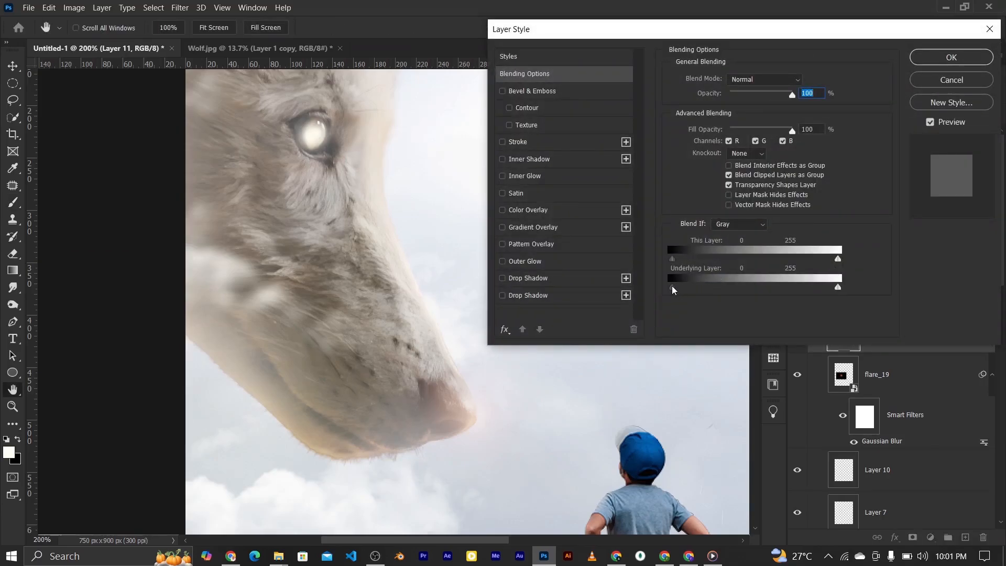
pyautogui.moveTo(675, 291); pyautogui.dragTo(736, 290)
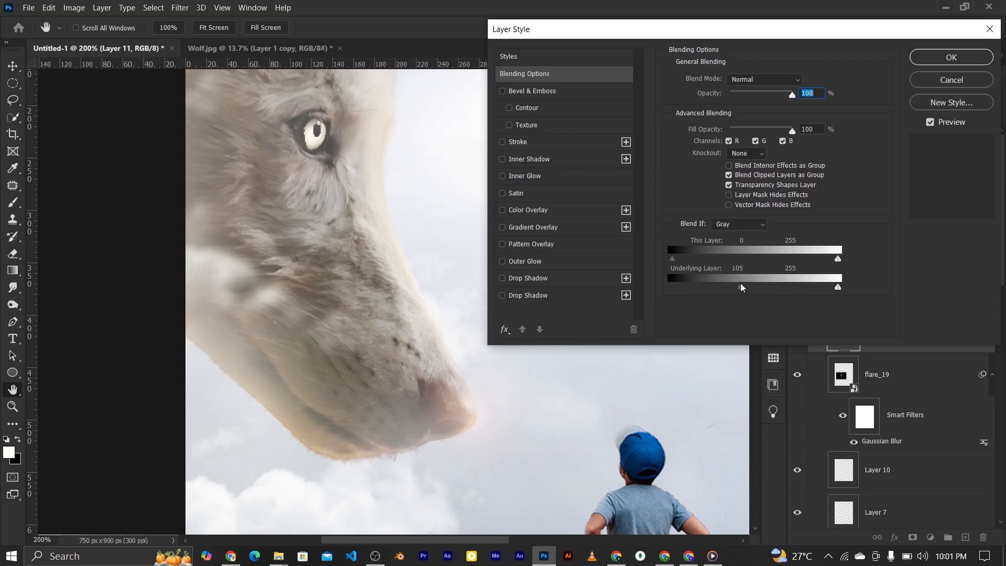
pyautogui.moveTo(742, 292); pyautogui.dragTo(776, 292)
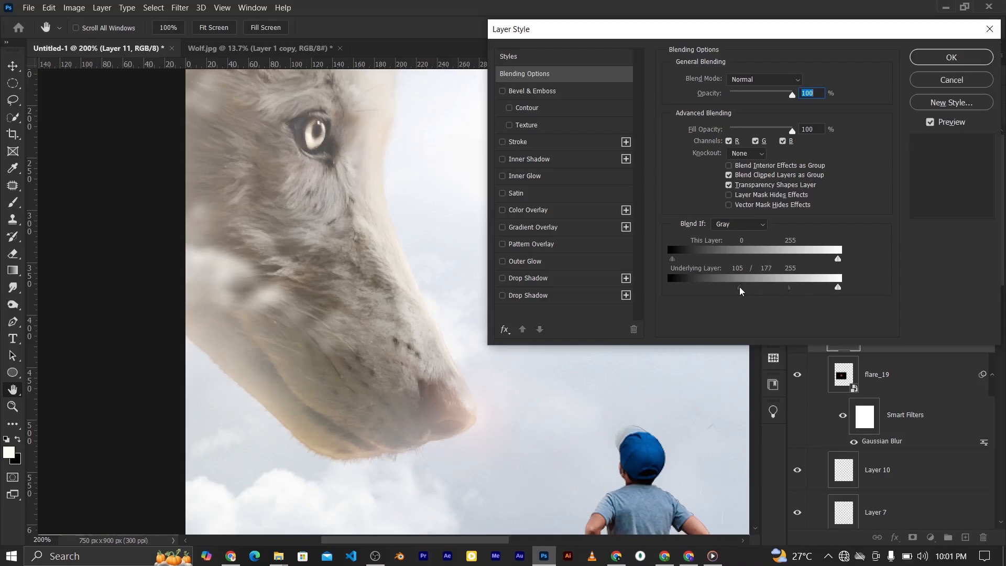
pyautogui.moveTo(733, 292); pyautogui.dragTo(741, 292)
pyautogui.click(951, 58)
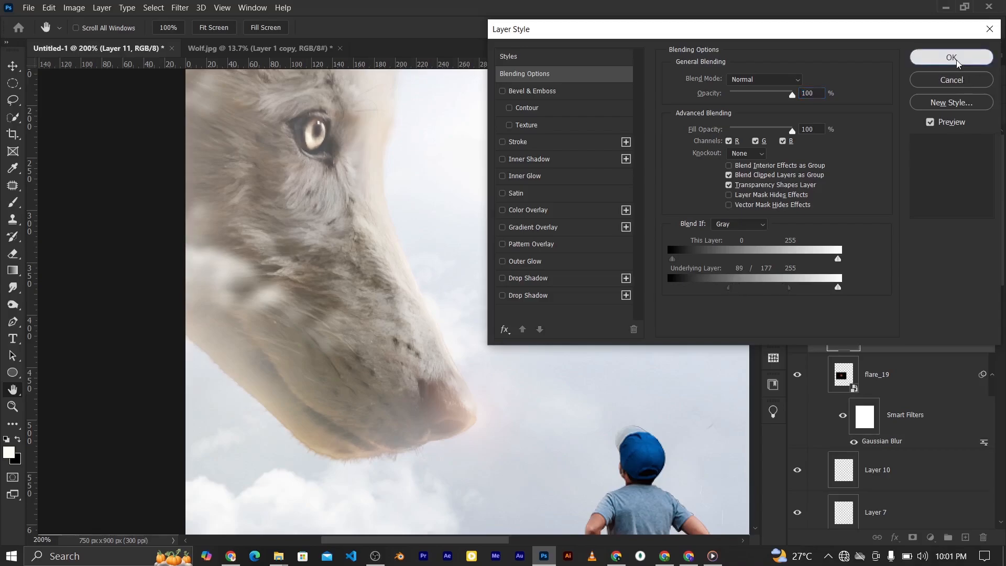
pyautogui.hotkey('ctrl', '0')
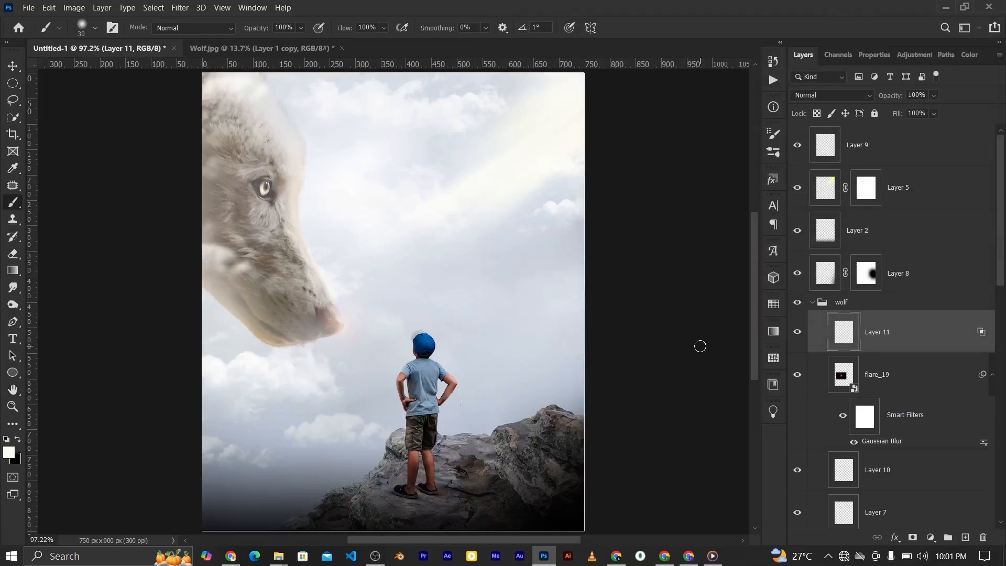
pyautogui.click(797, 333)
pyautogui.click(797, 332)
pyautogui.click(798, 333)
pyautogui.click(797, 332)
# Step: Open three-birds-flying.jpg from the orb assets folder in File Explorer as a separate Photoshop document
pyautogui.click(13, 67)
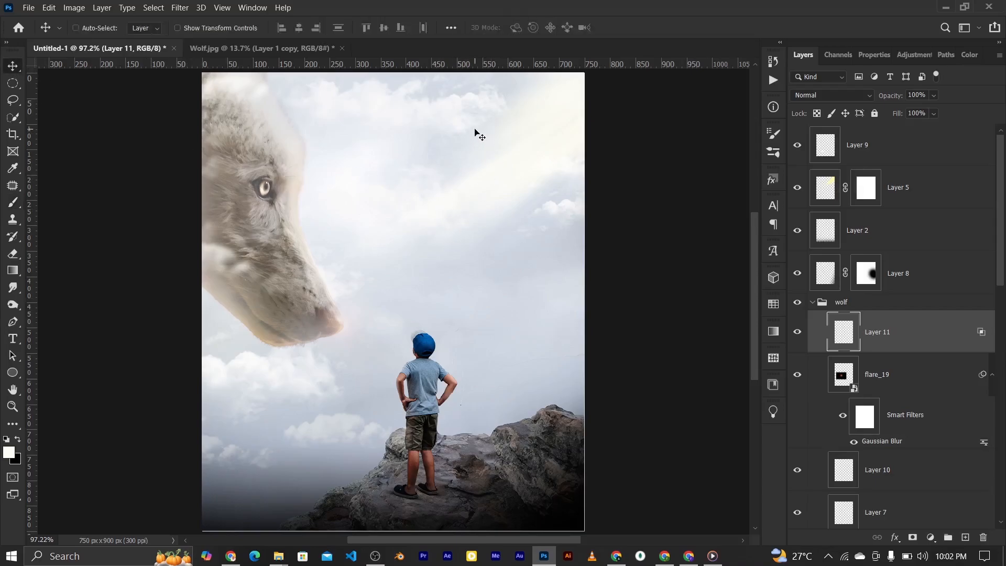
pyautogui.moveTo(278, 556)
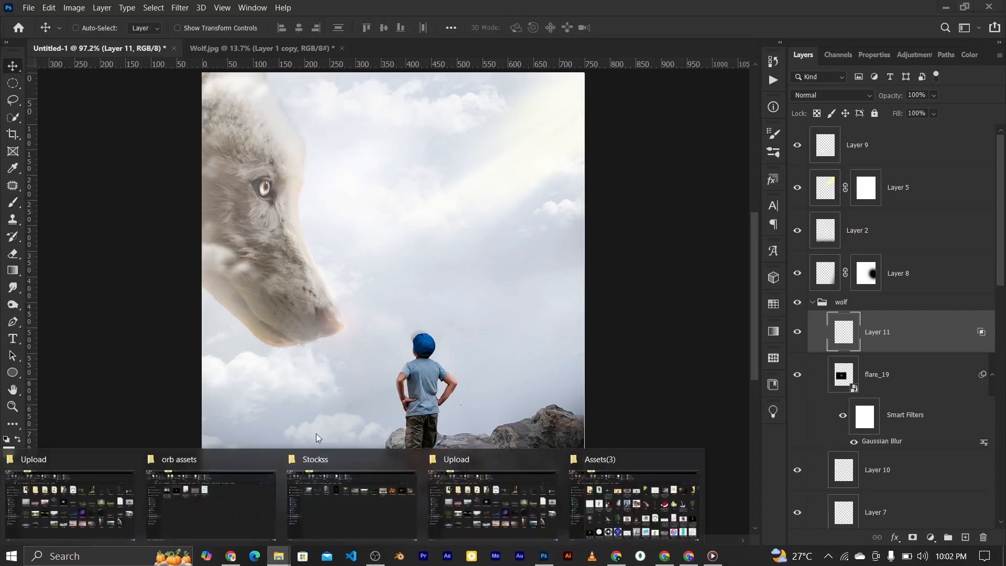
pyautogui.click(245, 482)
pyautogui.click(429, 187)
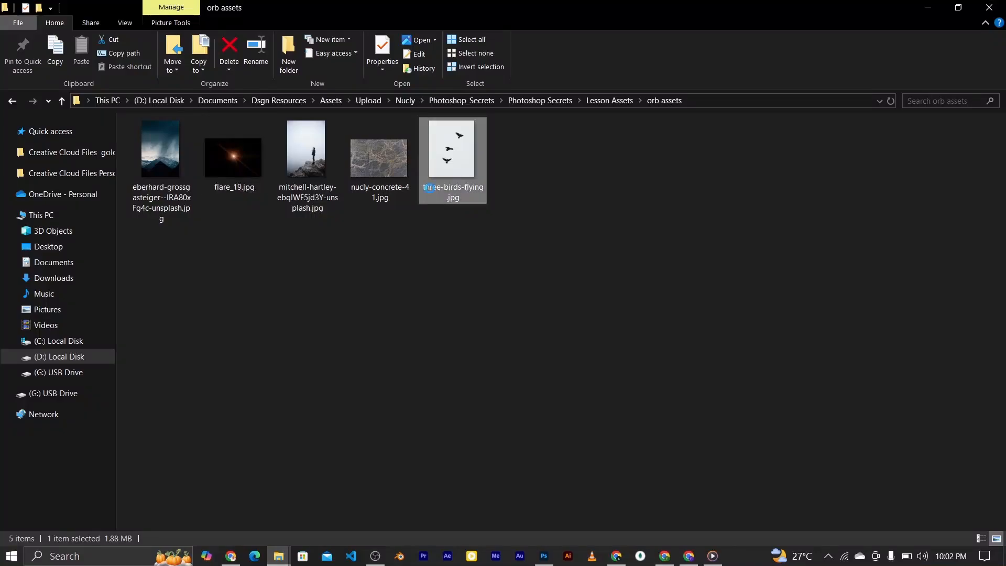
pyautogui.moveTo(448, 145); pyautogui.dragTo(450, 181)
pyautogui.rightClick(450, 181)
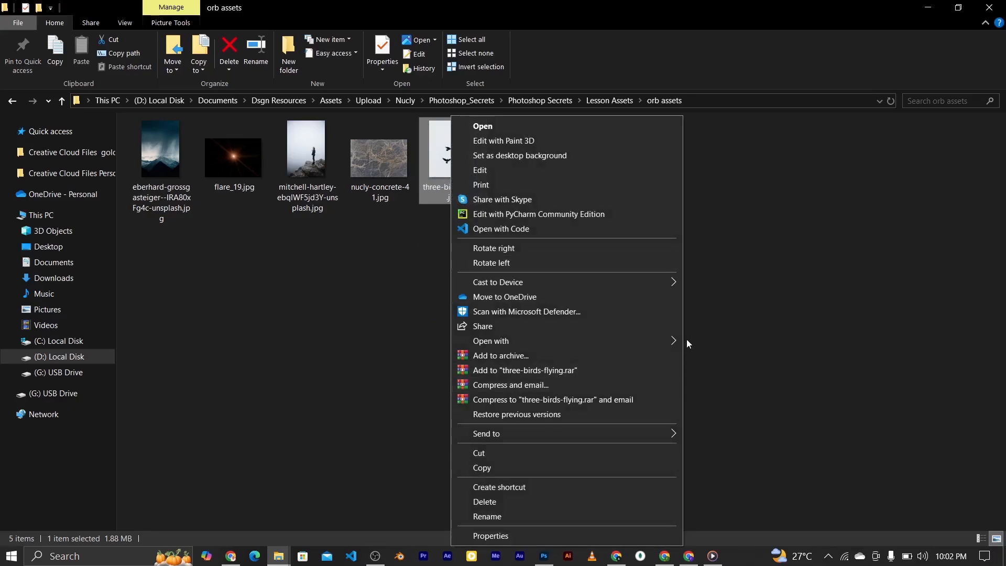
pyautogui.moveTo(674, 339)
pyautogui.click(726, 357)
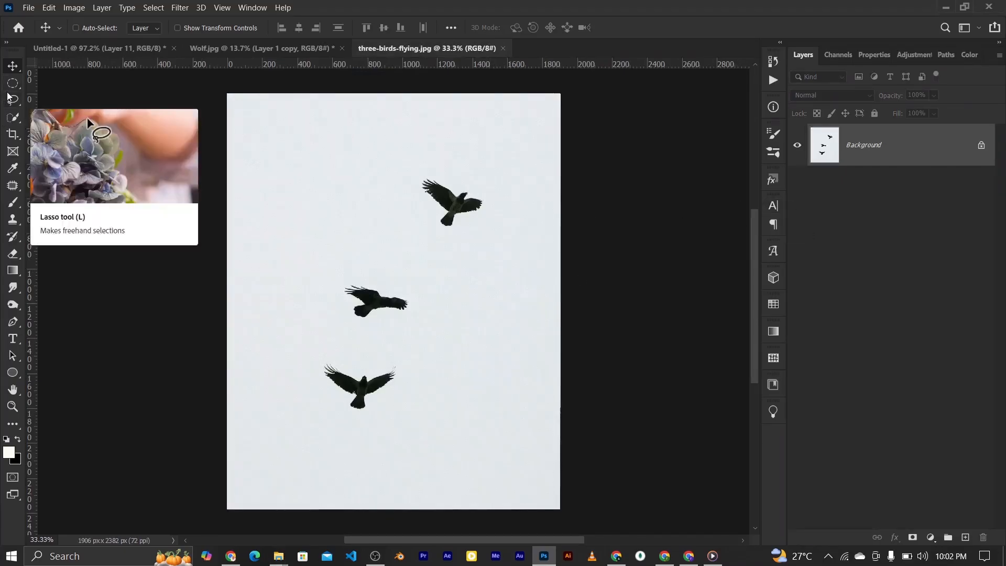
# Step: Select the uppermost bird with the Object Selection Tool and copy it to its own layer
pyautogui.click(17, 125)
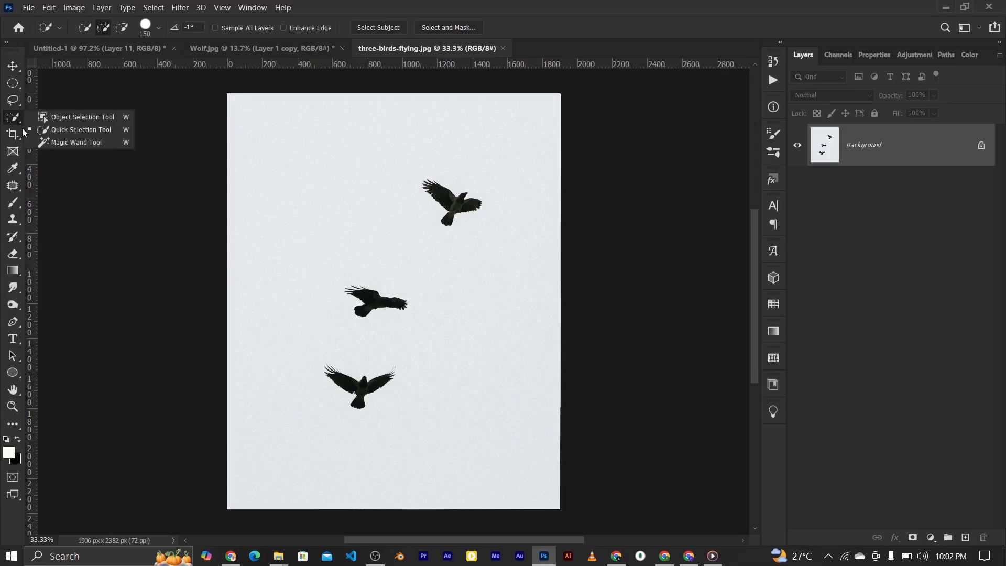
pyautogui.click(79, 117)
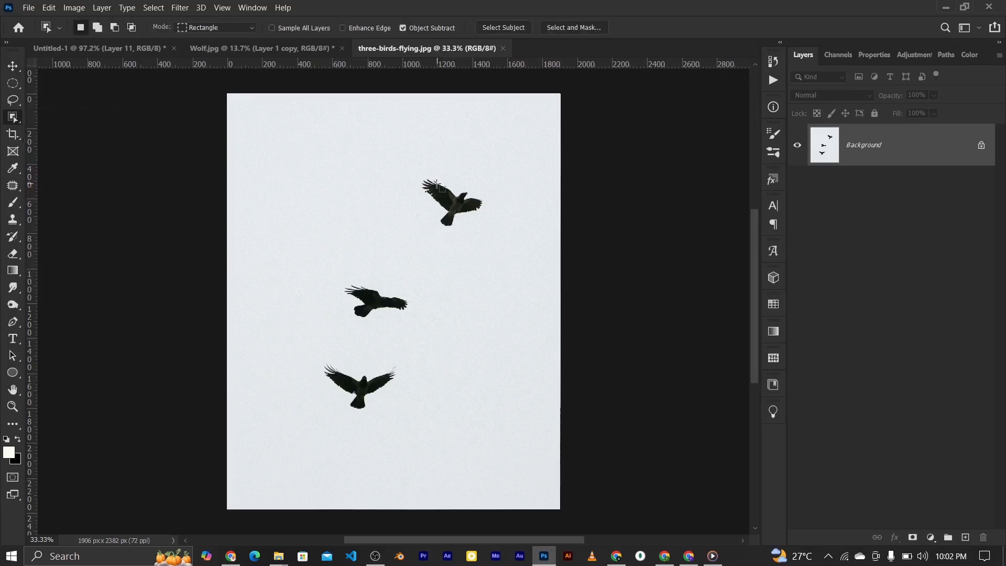
pyautogui.moveTo(422, 175); pyautogui.dragTo(498, 237)
pyautogui.hotkey('ctrl', 'j')
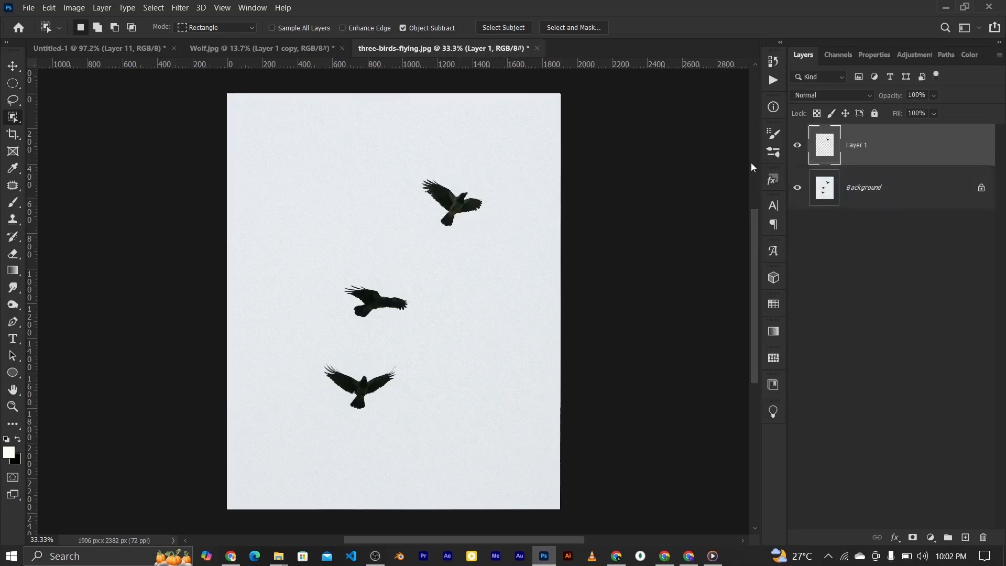
# Step: Select the lowest bird on the Background layer and copy it to its own layer
pyautogui.click(830, 188)
pyautogui.moveTo(318, 358); pyautogui.dragTo(412, 419)
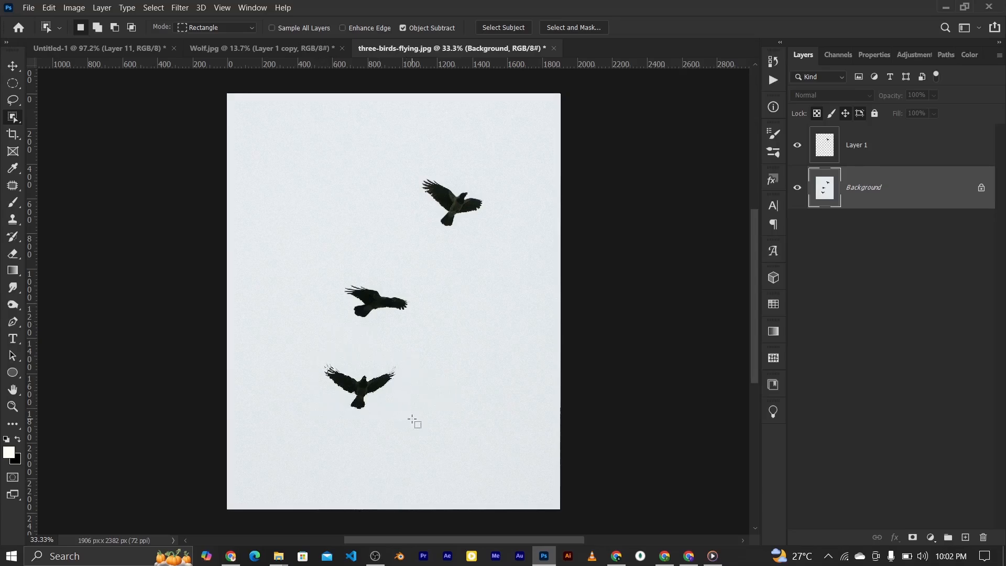
pyautogui.hotkey('ctrl', 'j')
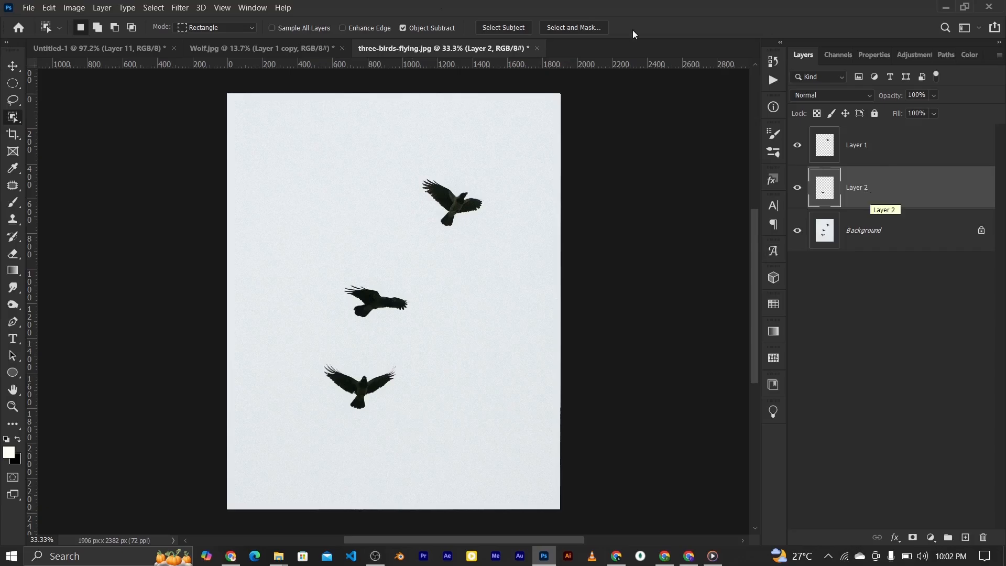
# Step: Bring the lowest bird's cutout layer from three-birds-flying.jpg into the Untitled-1 composite
pyautogui.click(15, 66)
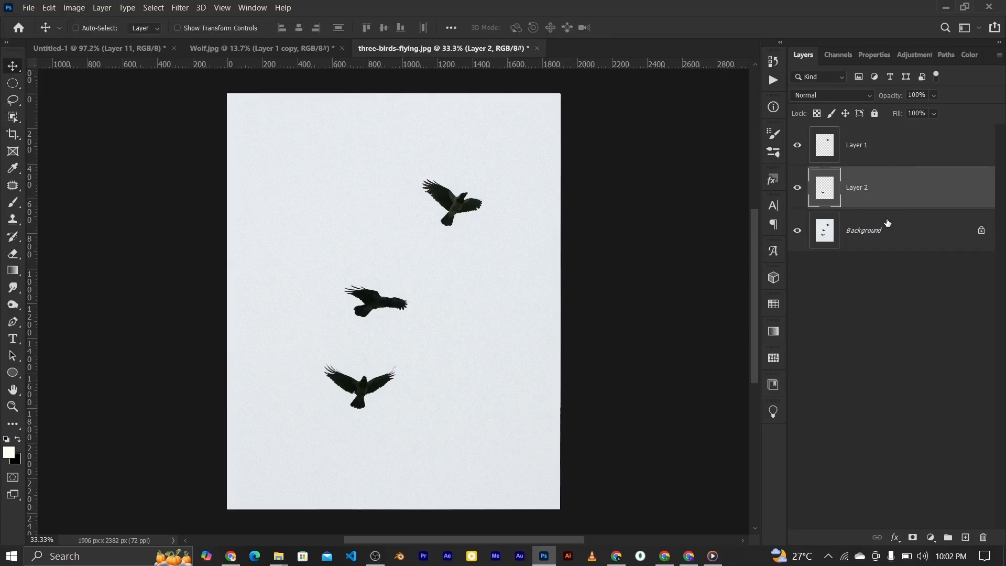
pyautogui.press('ctrl')
pyautogui.click(119, 49)
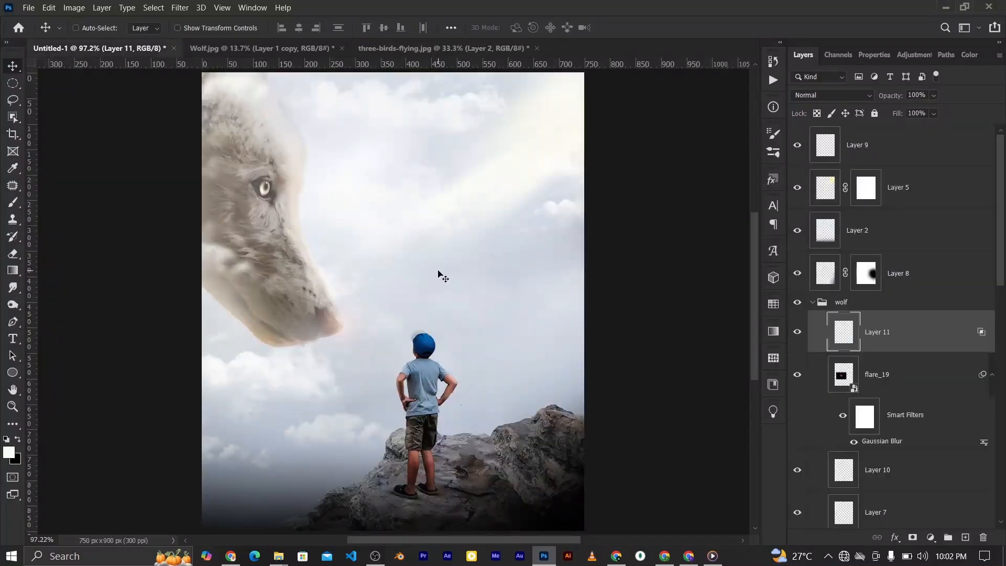
pyautogui.moveTo(417, 262); pyautogui.dragTo(413, 261)
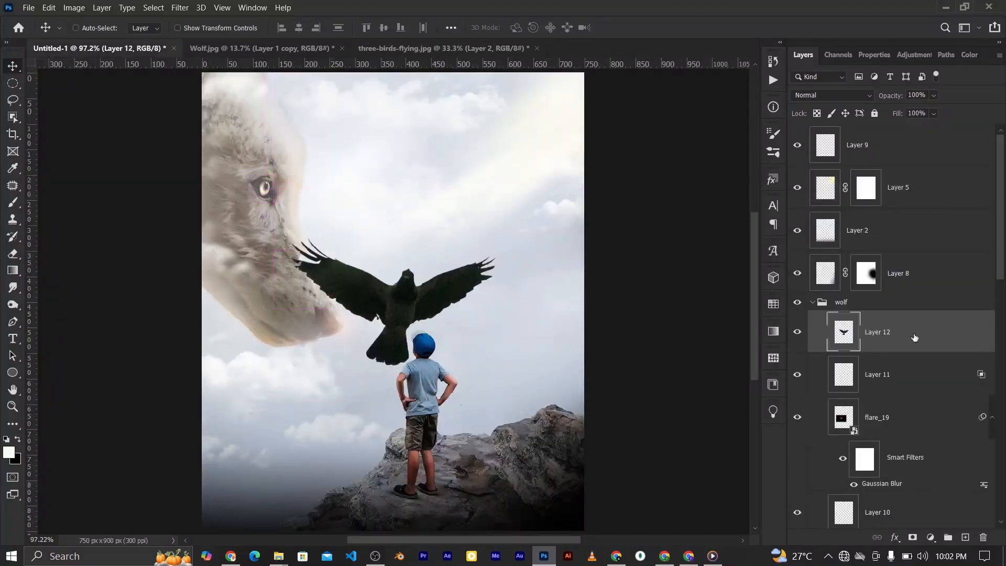
# Step: Reorder the bird layer out of the wolf group to sit above Layer 8, and move the bird to the upper sky
pyautogui.moveTo(913, 332); pyautogui.dragTo(937, 255)
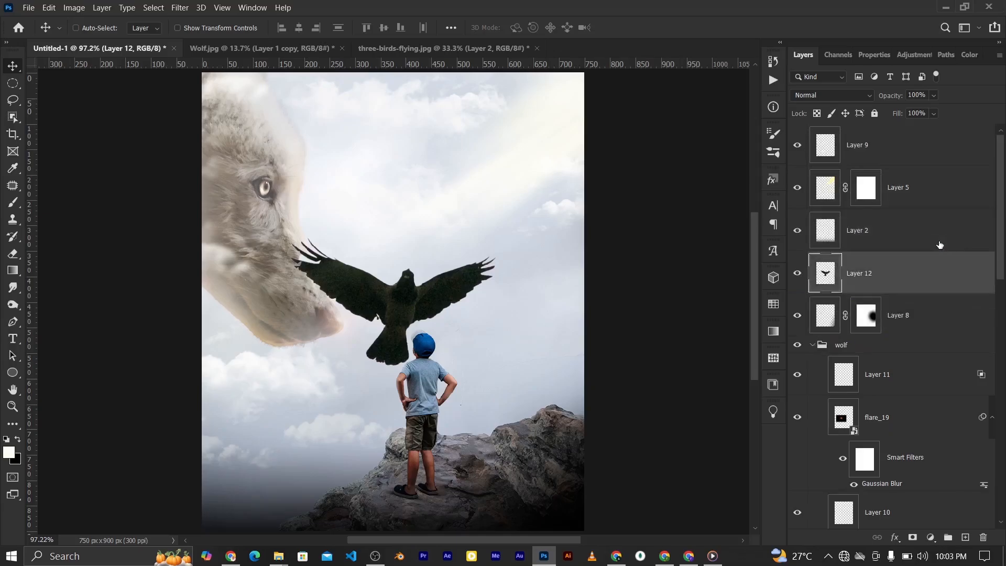
pyautogui.moveTo(403, 292); pyautogui.dragTo(456, 110)
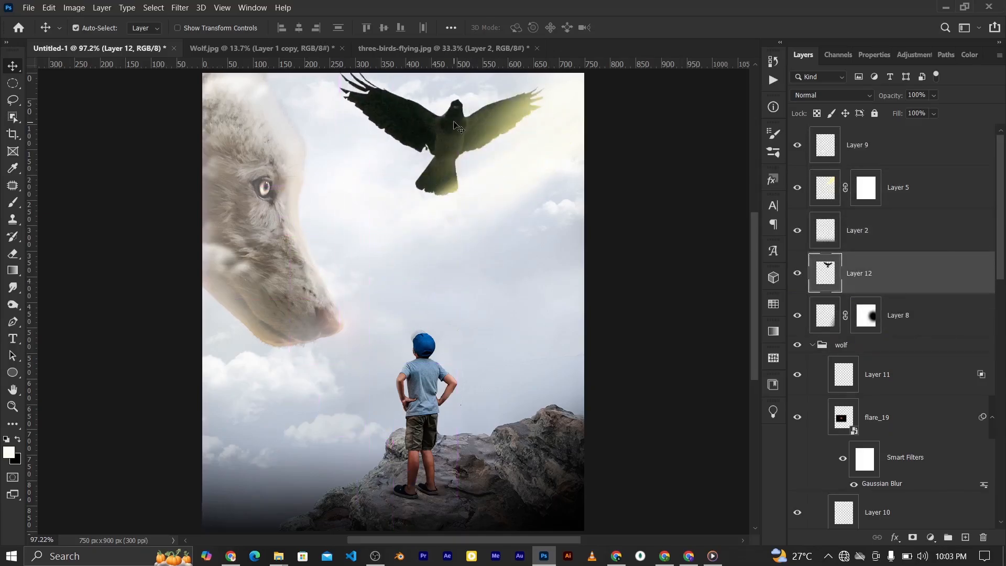
# Step: Scale the Layer 12 bird down to about 10% and rotate it about 17° clockwise
pyautogui.hotkey('ctrl', 't')
pyautogui.hotkey('ctrl', '-')
pyautogui.hotkey('ctrl', '-')
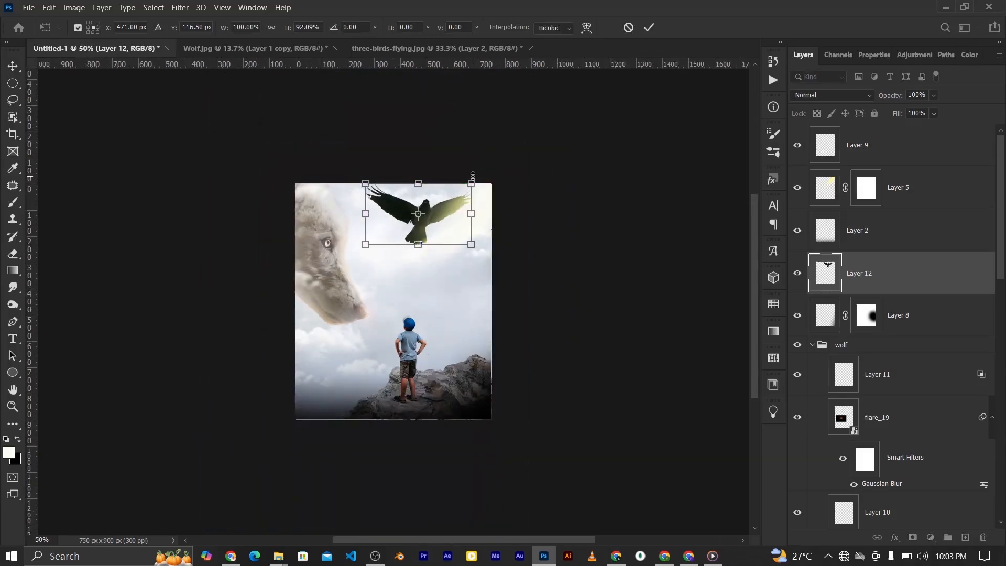
pyautogui.moveTo(475, 179); pyautogui.dragTo(421, 200)
pyautogui.hotkey('ctrl', '0')
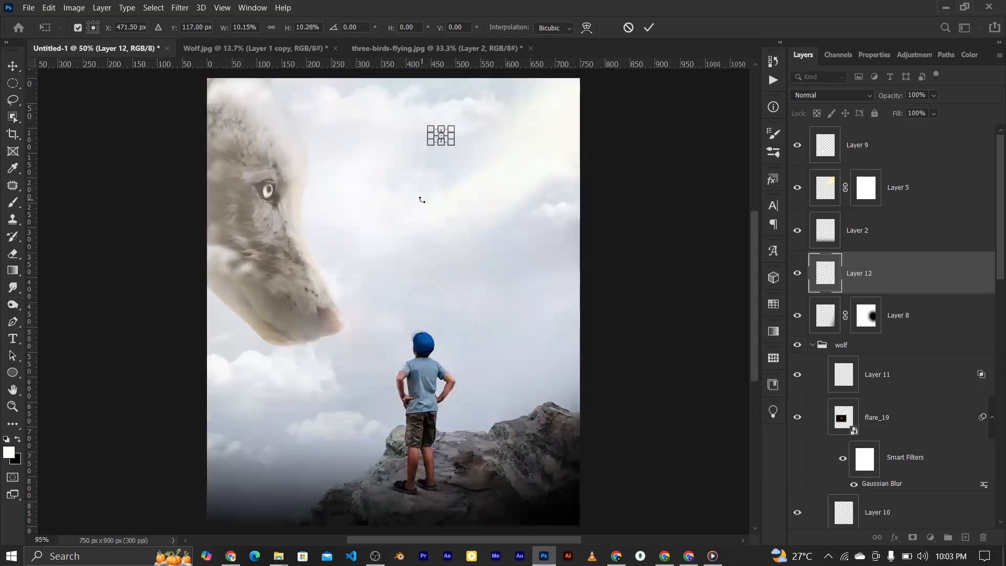
pyautogui.moveTo(483, 128); pyautogui.dragTo(473, 126)
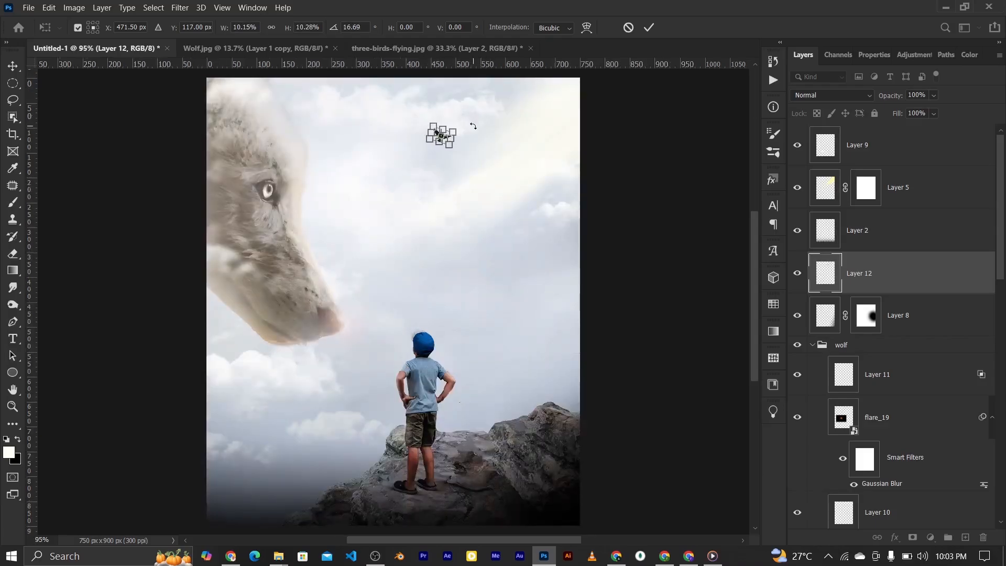
pyautogui.click(648, 27)
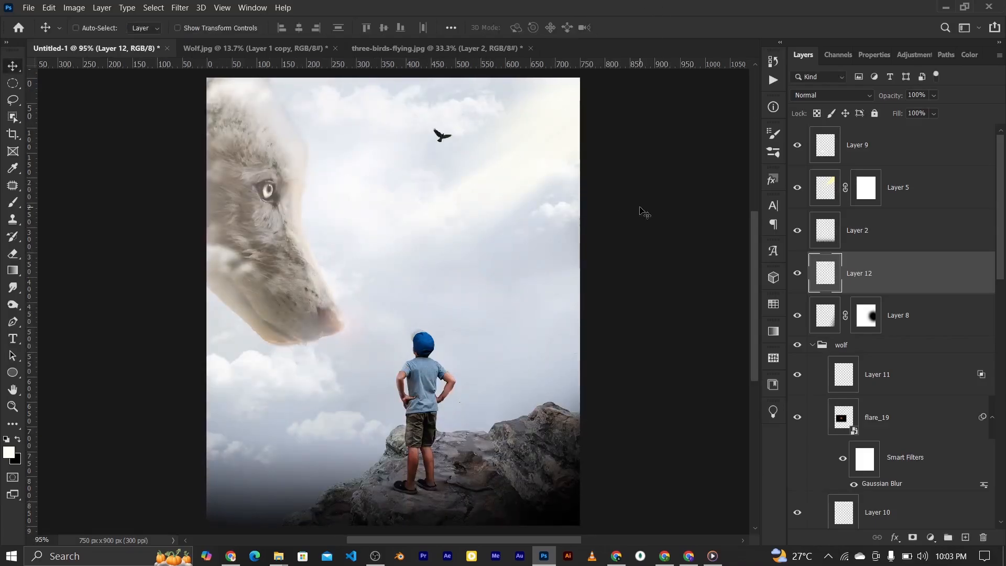
# Step: Copy the uppermost bird's cutout layer from three-birds-flying.jpg and paste it into the Untitled-1 composite
pyautogui.click(443, 44)
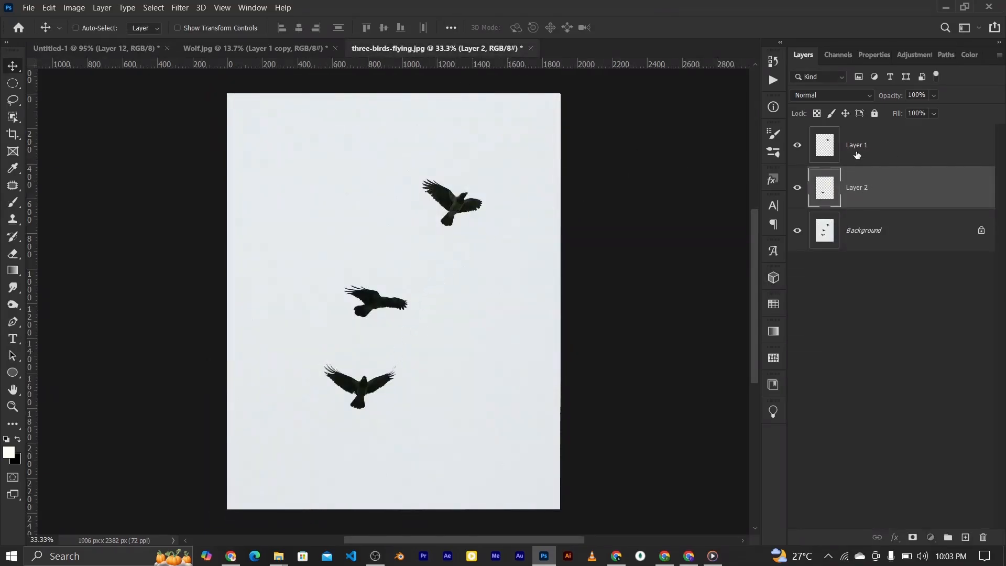
pyautogui.click(857, 153)
pyautogui.hotkey('ctrl', 'c')
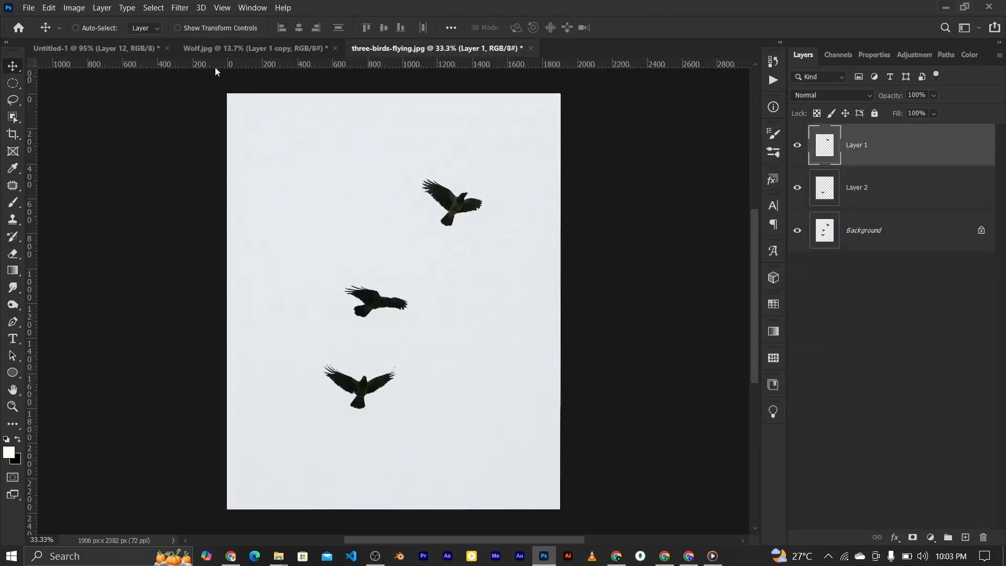
pyautogui.click(111, 49)
pyautogui.hotkey('ctrl', 'v')
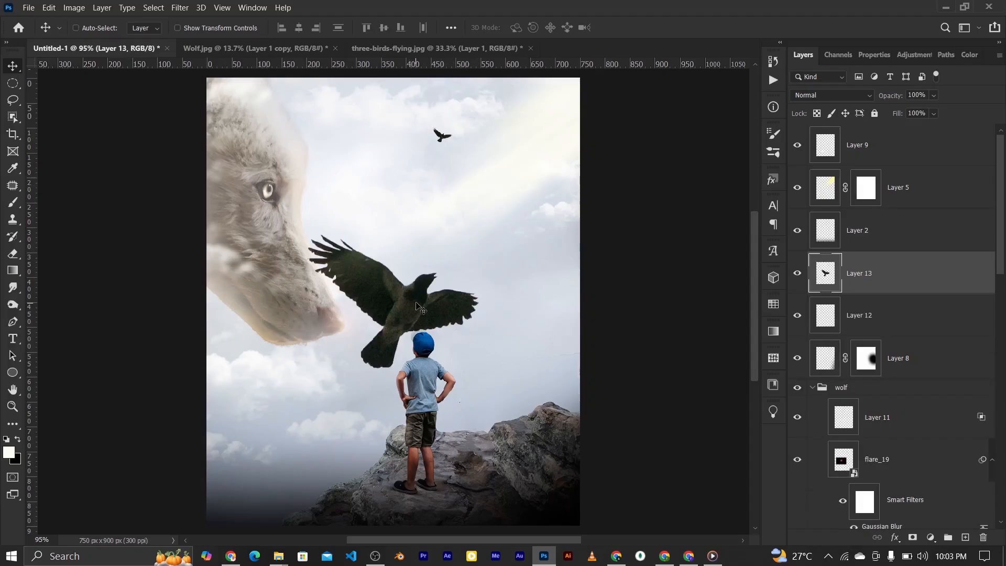
# Step: Scale the pasted Layer 13 bird to about 11% and move it into the light beam below the first bird
pyautogui.hotkey('ctrl', 't')
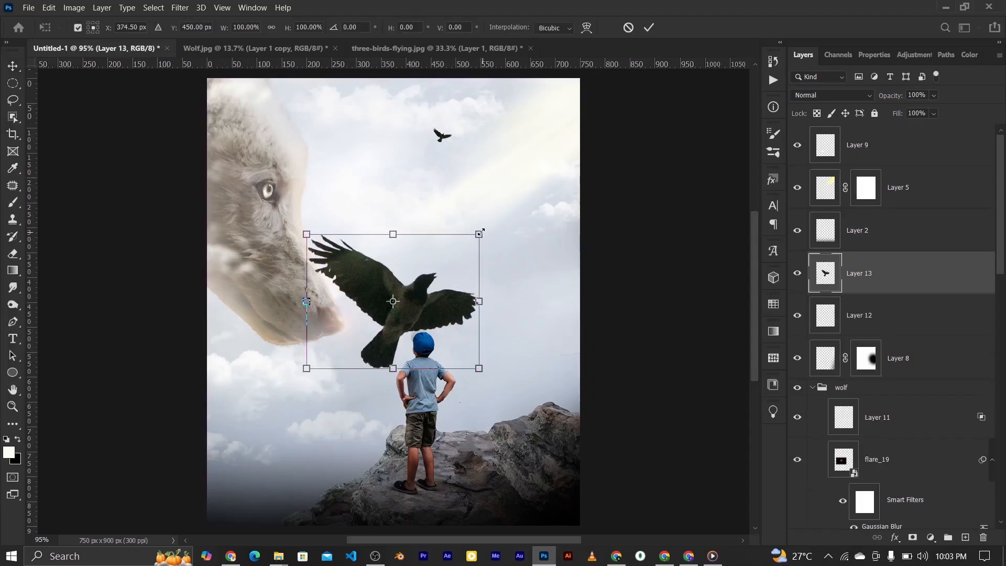
pyautogui.moveTo(479, 236); pyautogui.dragTo(394, 276)
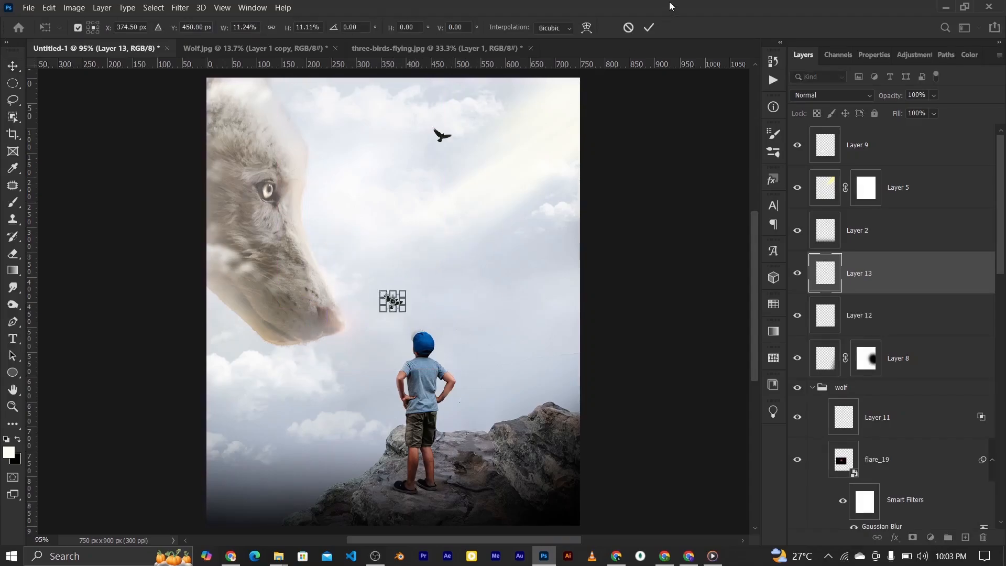
pyautogui.click(648, 27)
pyautogui.moveTo(398, 312); pyautogui.dragTo(473, 228)
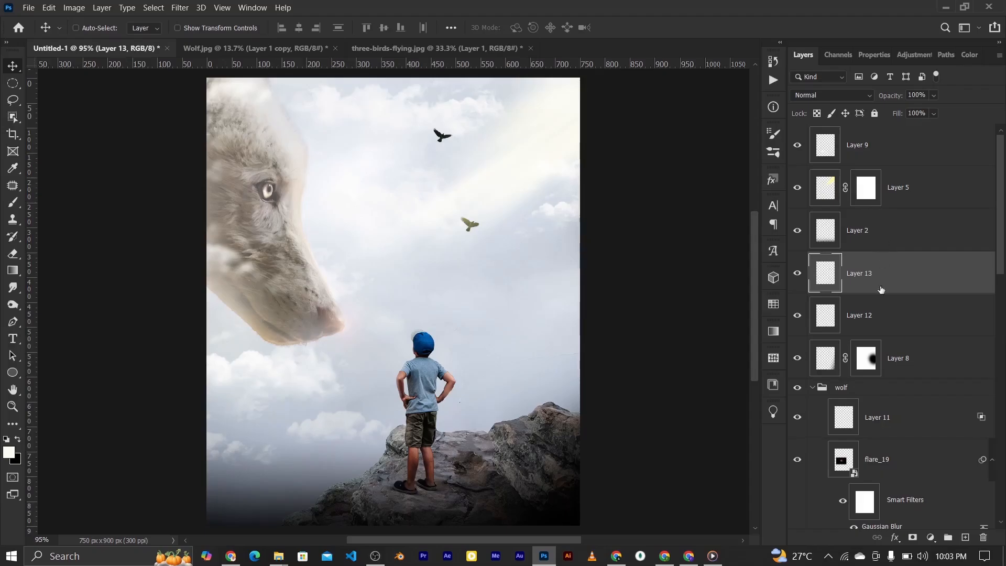
# Step: Duplicate Layer 13 and Layer 12 together and move the two copied birds to the left of the originals
pyautogui.keyDown('shift'); pyautogui.click(876, 327); pyautogui.keyUp('shift')
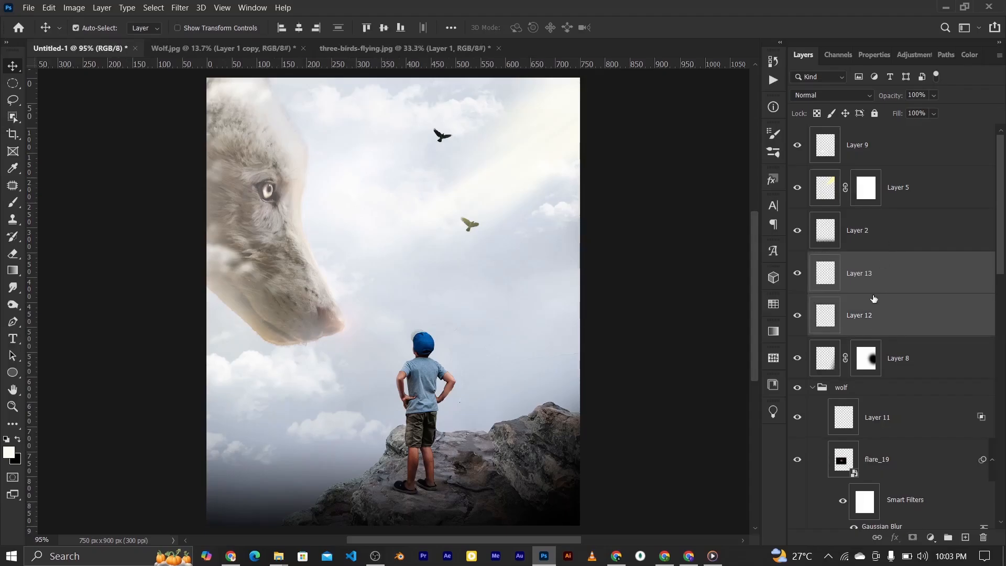
pyautogui.hotkey('ctrl', 'j')
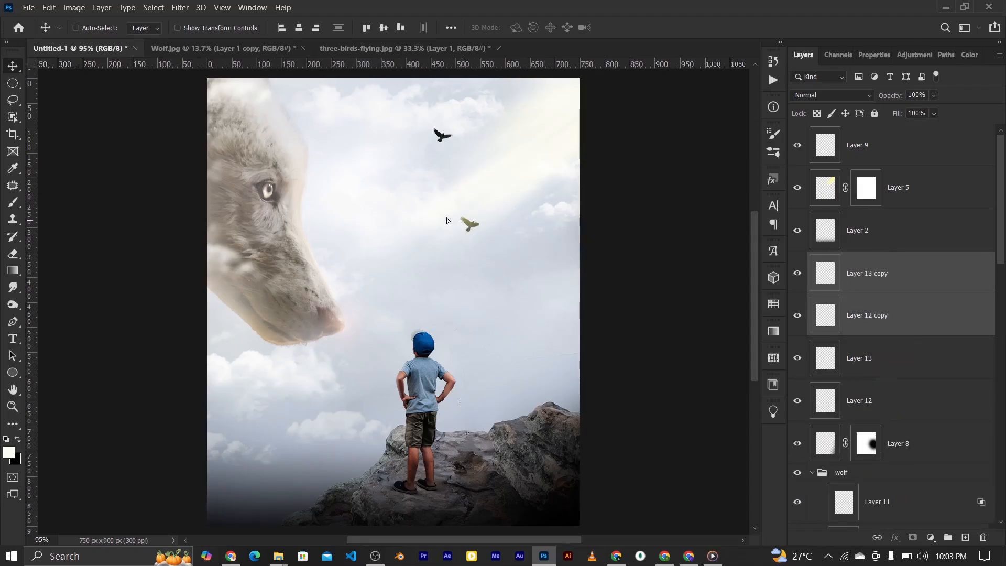
pyautogui.moveTo(447, 221); pyautogui.dragTo(402, 214)
pyautogui.rightClick(419, 212)
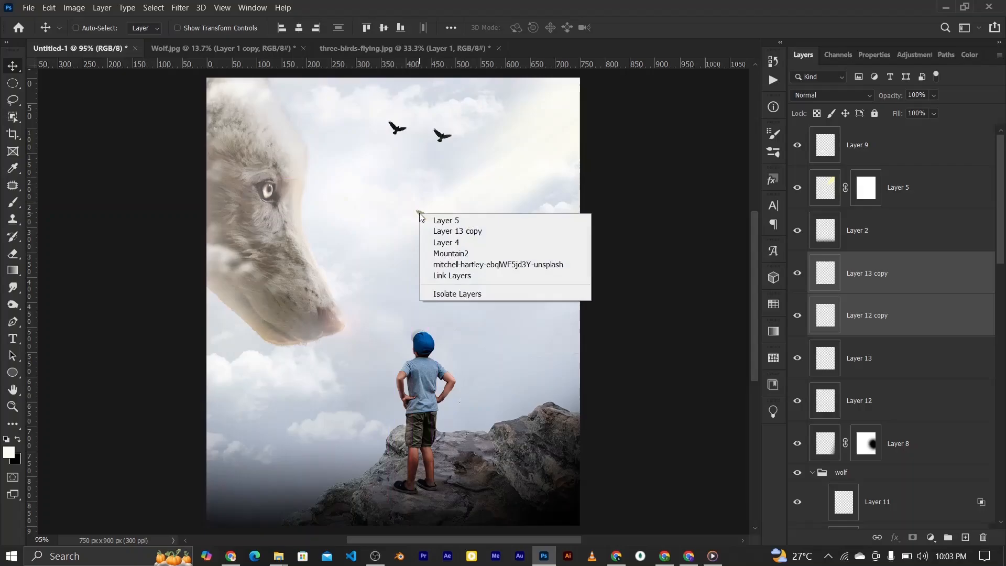
pyautogui.click(431, 168)
# Step: Flip the two copied birds horizontally, tilt them about 9° counterclockwise and scale them to about 68%
pyautogui.hotkey('ctrl', 't')
pyautogui.rightClick(420, 158)
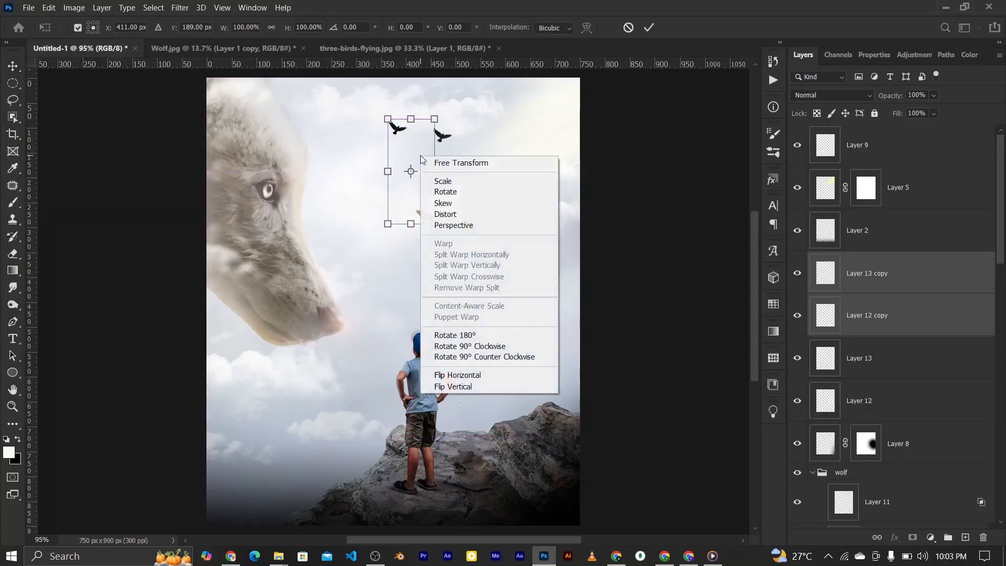
pyautogui.click(476, 386)
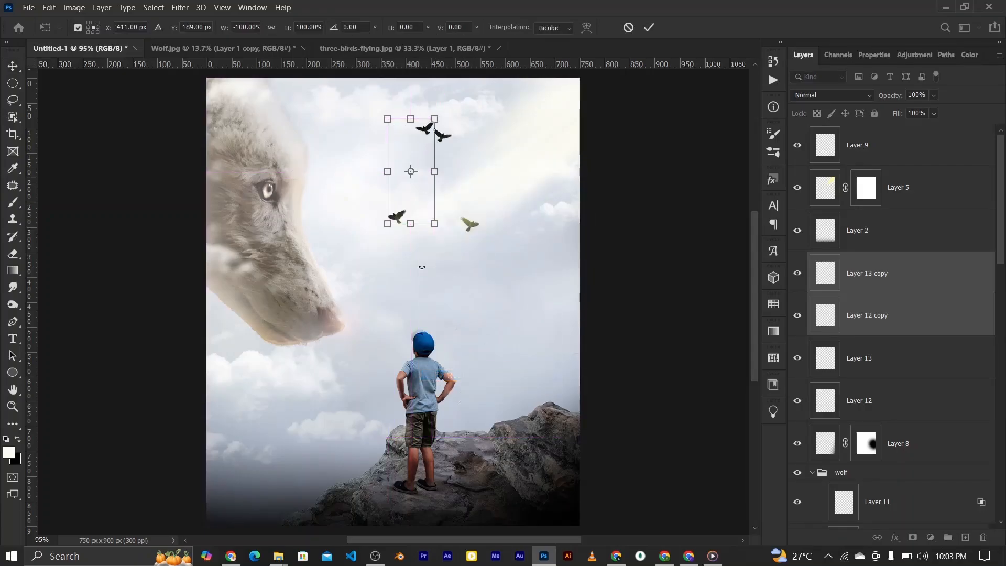
pyautogui.moveTo(395, 260); pyautogui.dragTo(411, 260)
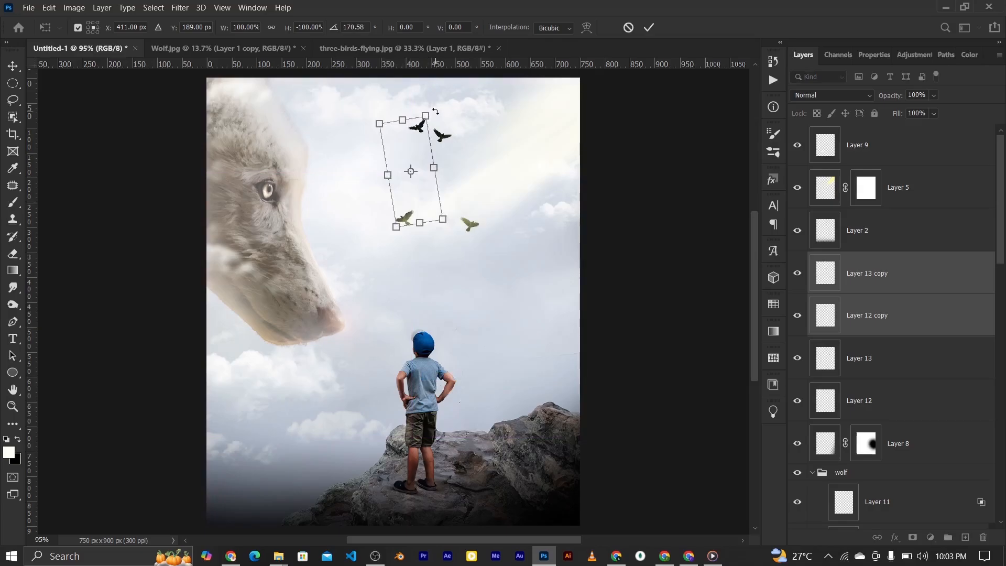
pyautogui.moveTo(432, 112); pyautogui.dragTo(418, 130)
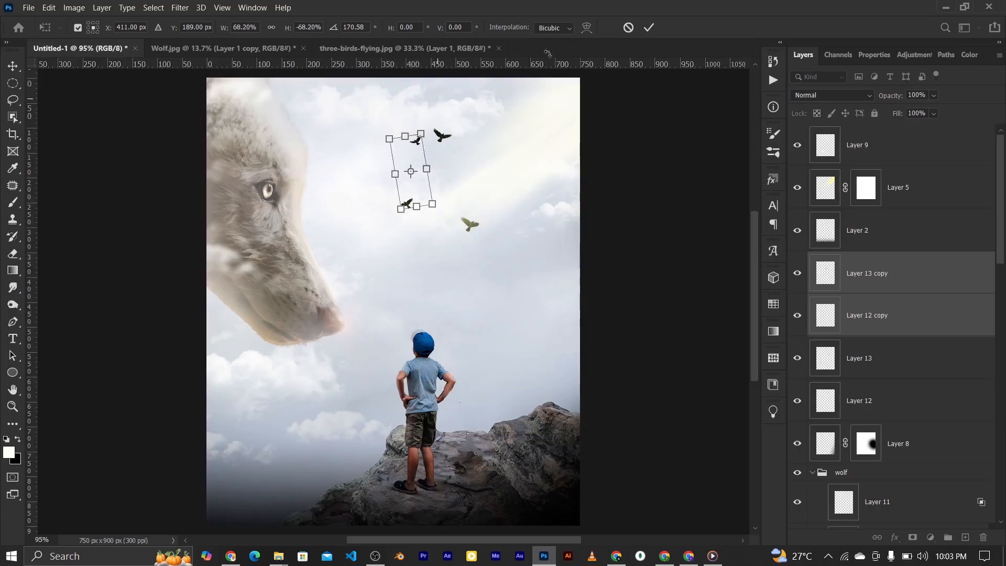
pyautogui.click(649, 28)
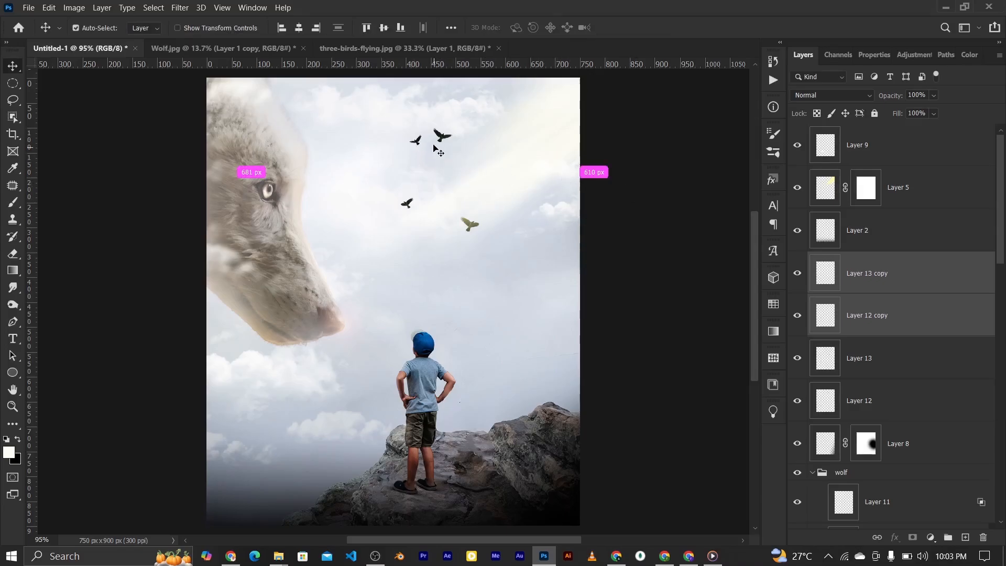
# Step: Move the Layer 13 copy bird to the sky's right edge and the Layer 12 copy bird just below the uppermost bird
pyautogui.click(833, 283)
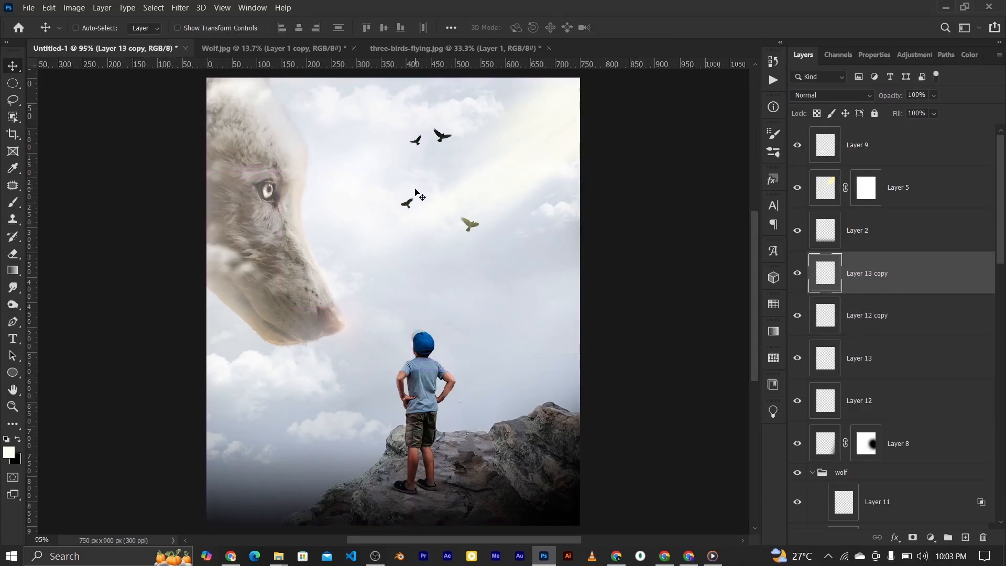
pyautogui.moveTo(412, 207); pyautogui.dragTo(561, 232)
pyautogui.click(870, 315)
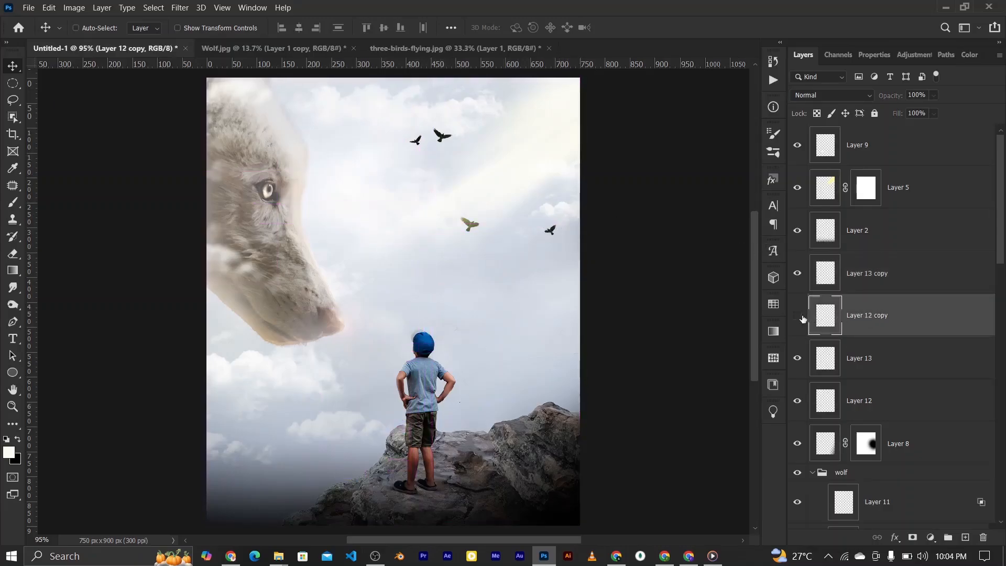
pyautogui.moveTo(408, 128); pyautogui.dragTo(439, 172)
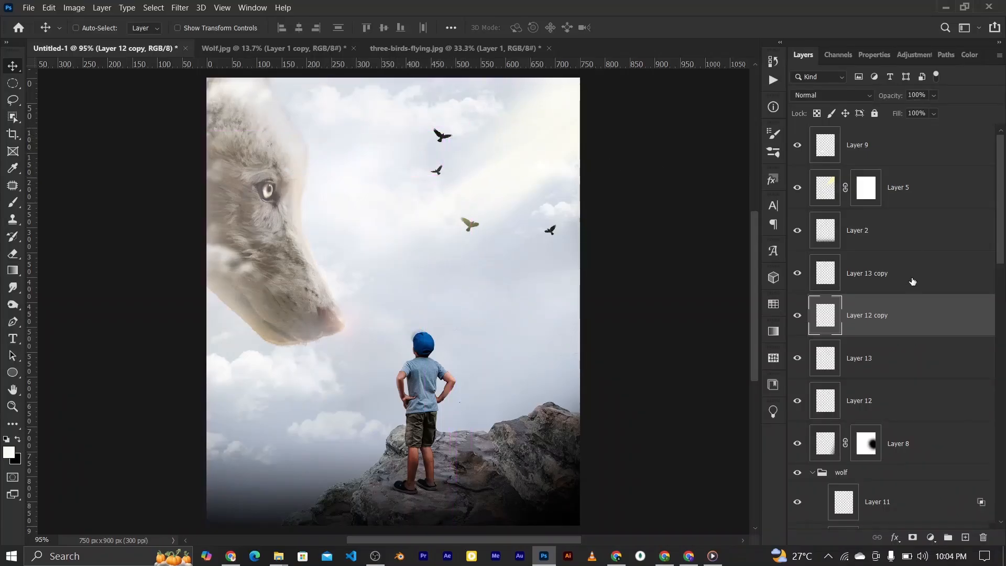
# Step: Group the four bird layers and name the group birds
pyautogui.click(892, 275)
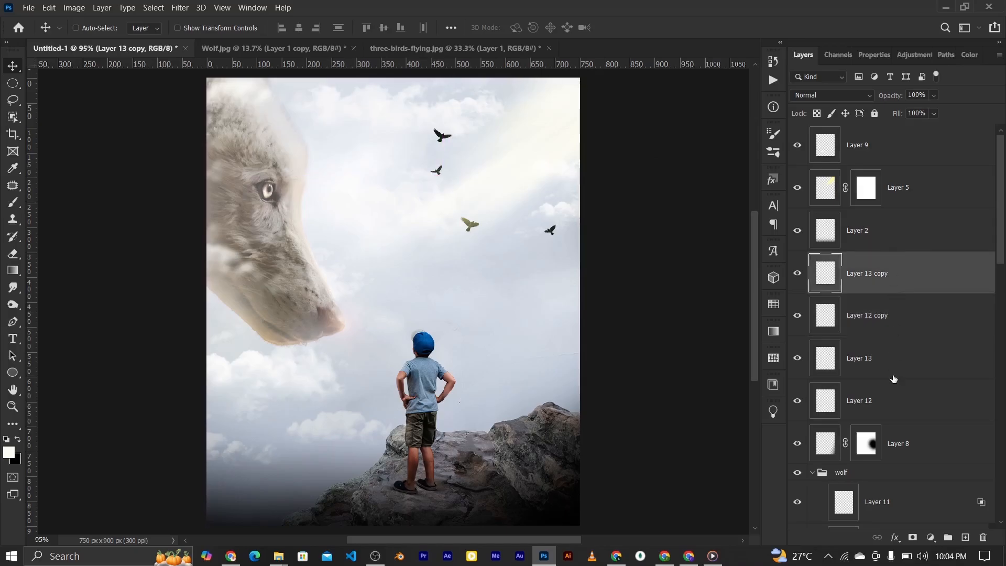
pyautogui.keyDown('shift'); pyautogui.click(893, 402); pyautogui.keyUp('shift')
pyautogui.hotkey('ctrl', 'g')
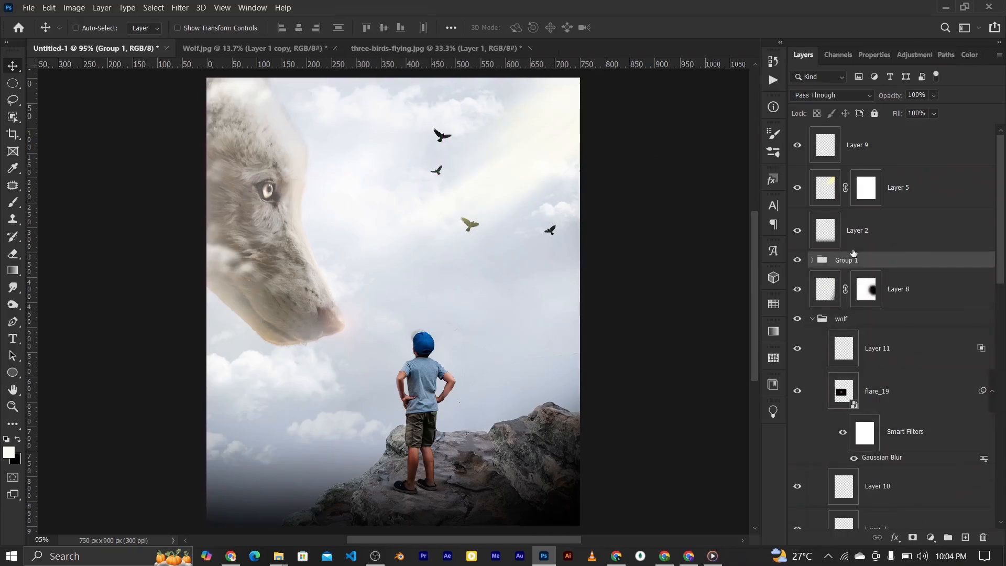
pyautogui.doubleClick(847, 260)
pyautogui.write('birds')
pyautogui.press('Return')
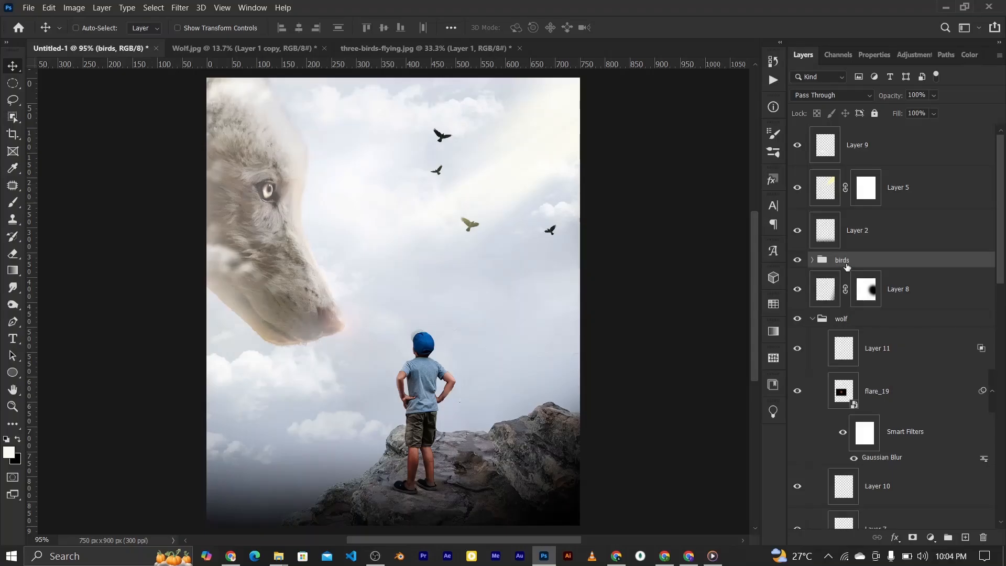
# Step: Add a layer mask to the birds group and fade the birds with a size 200 black brush at 50% opacity
pyautogui.click(912, 537)
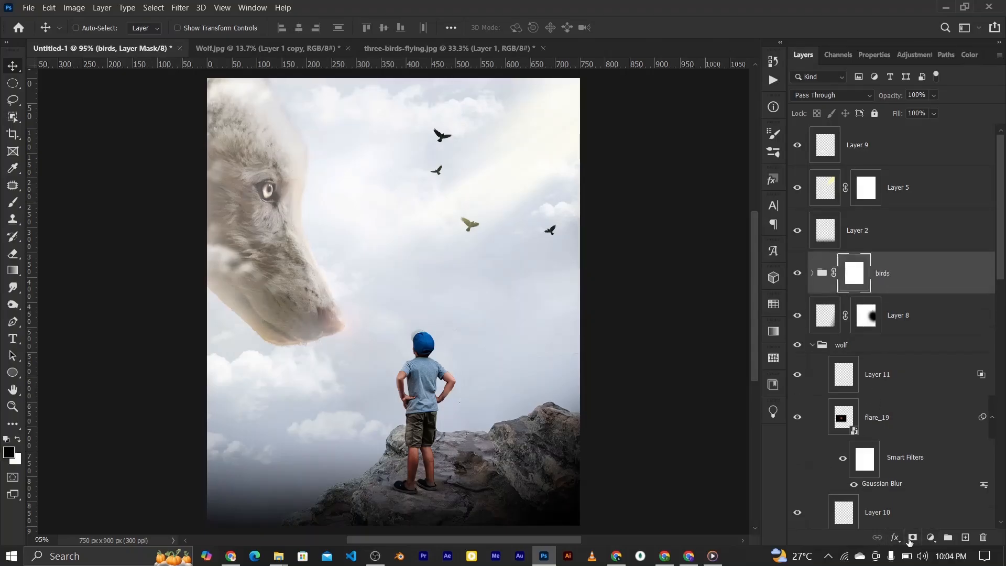
pyautogui.click(17, 207)
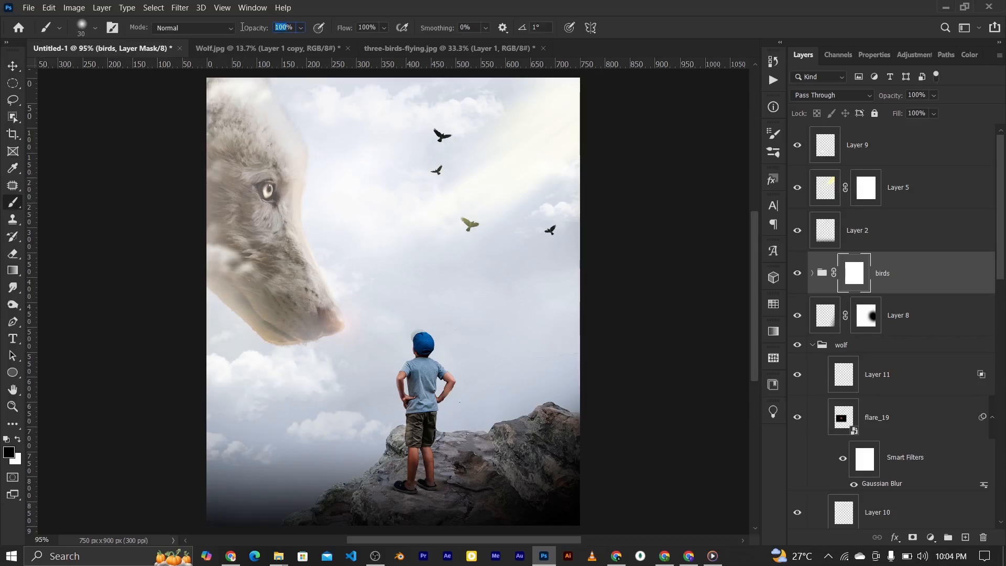
pyautogui.write('50')
pyautogui.press(']')
pyautogui.press(']')
pyautogui.press(']')
pyautogui.press(']')
pyautogui.press(']')
pyautogui.press(']')
pyautogui.click(407, 166)
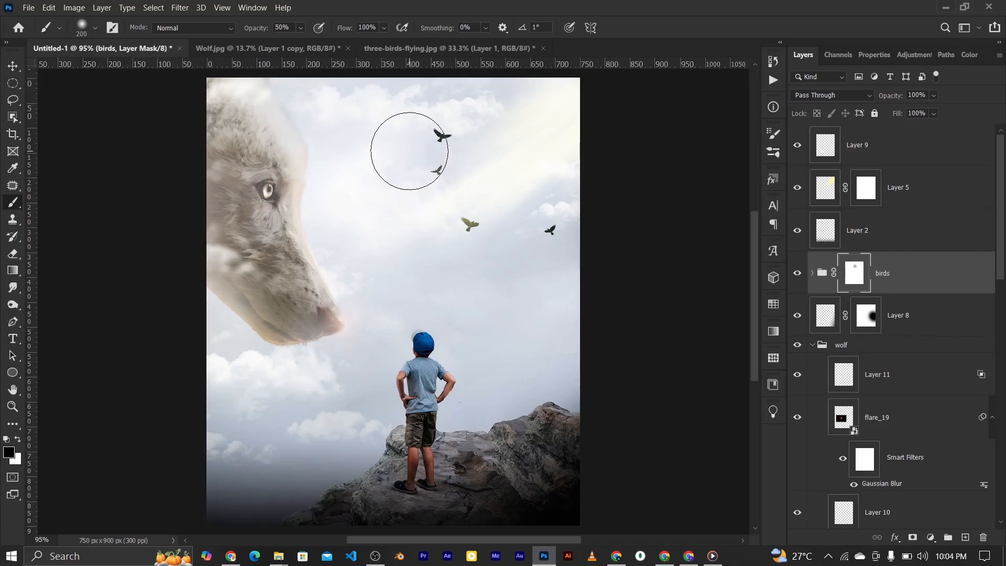
pyautogui.click(421, 148)
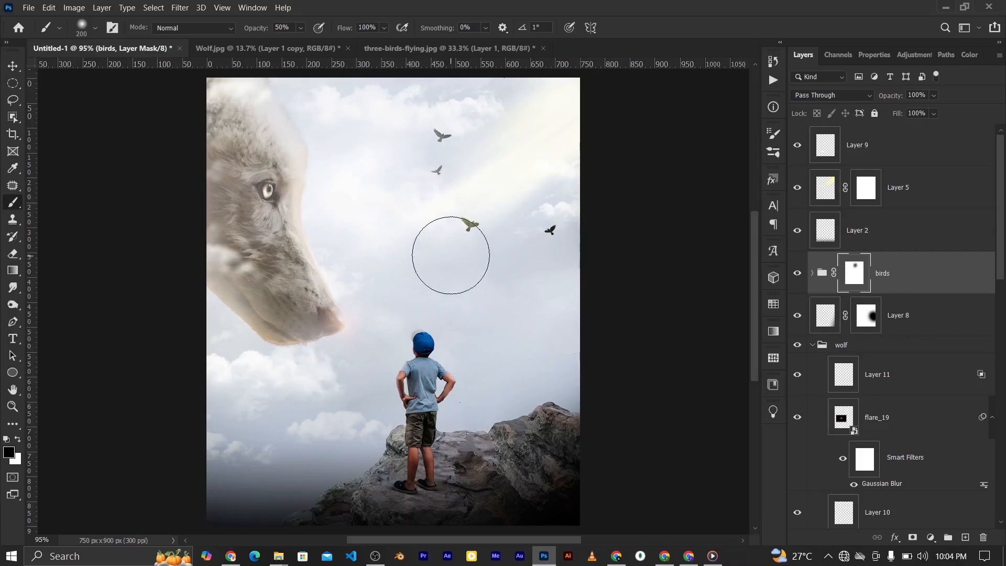
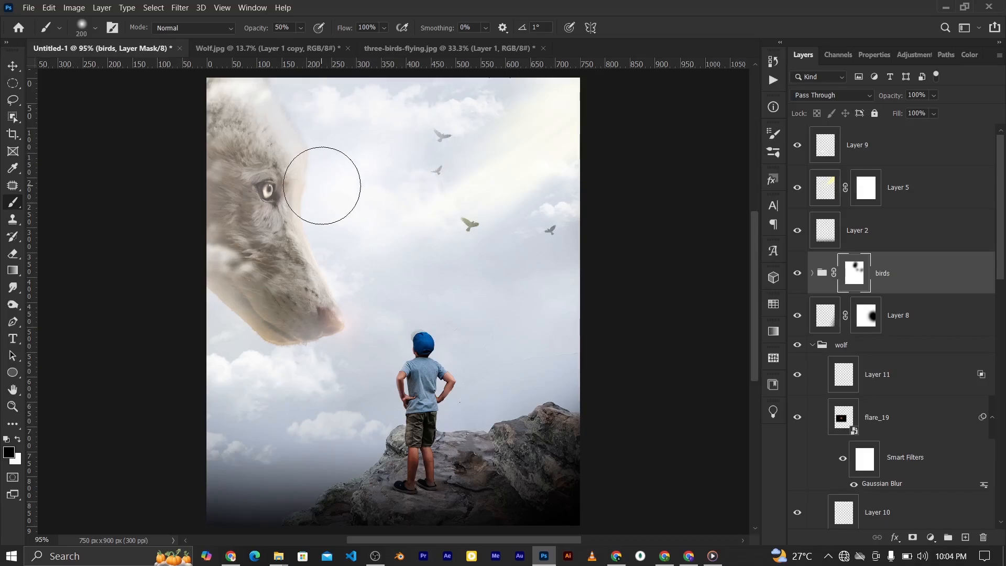
# Step: Apply a Motion Blur with a 0° angle and 3-pixel distance to the Layer 13 bird inside the birds group
pyautogui.click(6, 67)
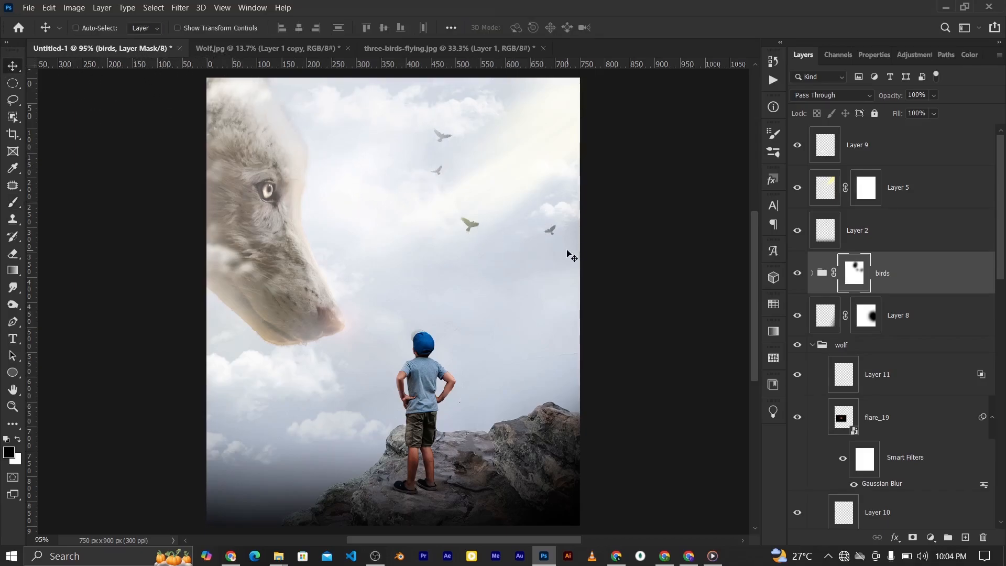
pyautogui.click(813, 273)
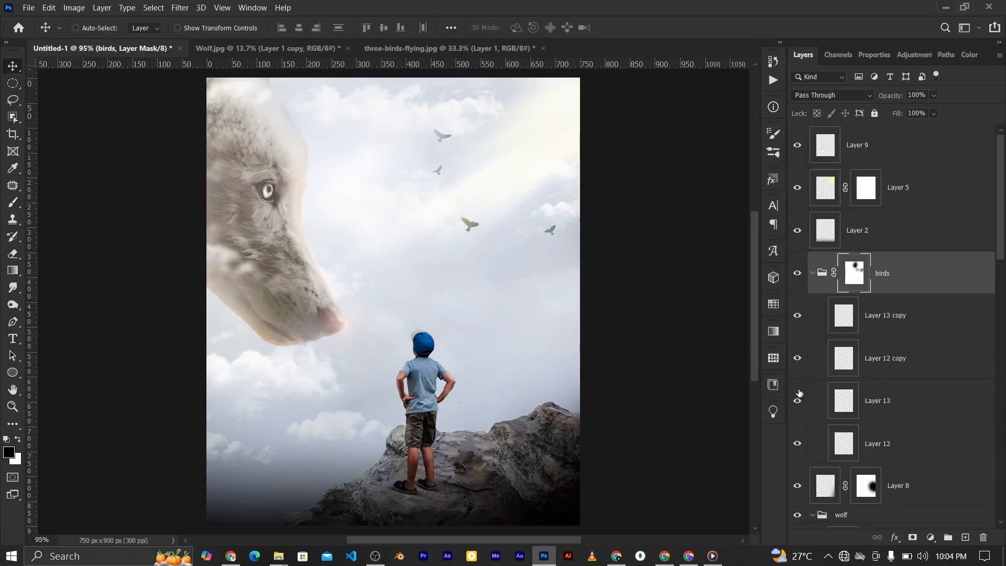
pyautogui.click(797, 315)
pyautogui.click(797, 401)
pyautogui.click(797, 401)
pyautogui.click(857, 406)
pyautogui.click(179, 7)
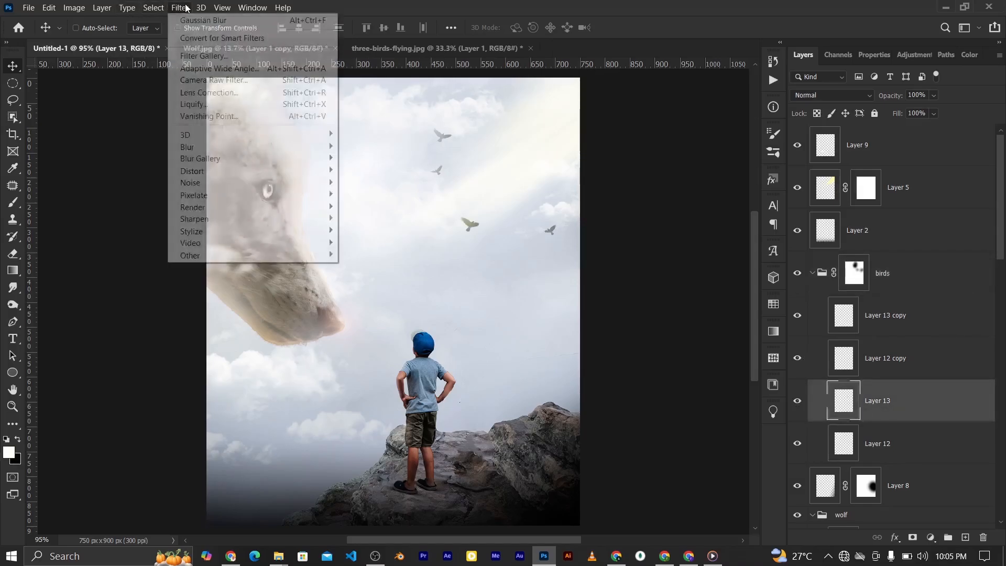
pyautogui.moveTo(319, 146)
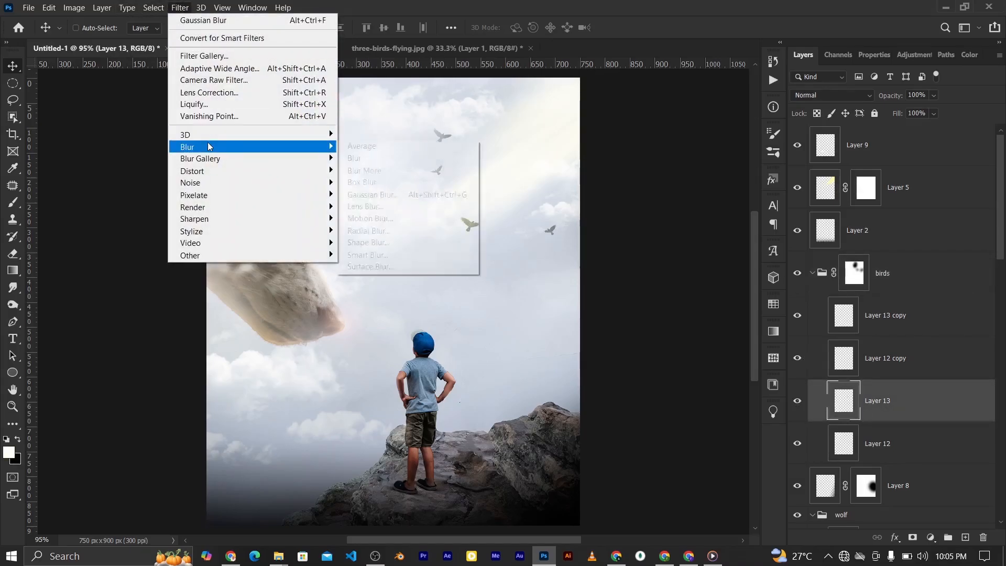
pyautogui.click(369, 217)
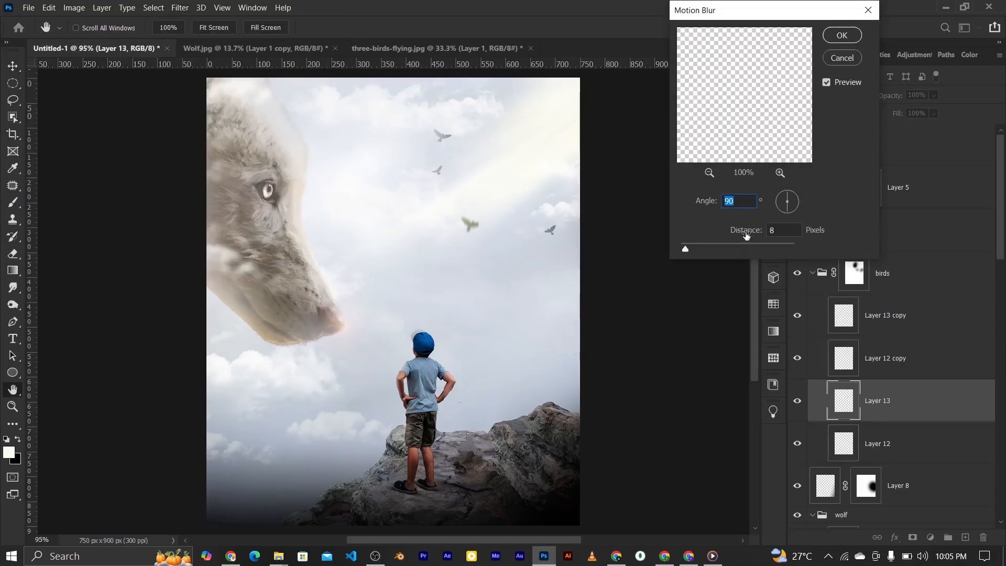
pyautogui.moveTo(685, 246); pyautogui.dragTo(684, 246)
pyautogui.write('0')
pyautogui.write('3')
pyautogui.click(834, 36)
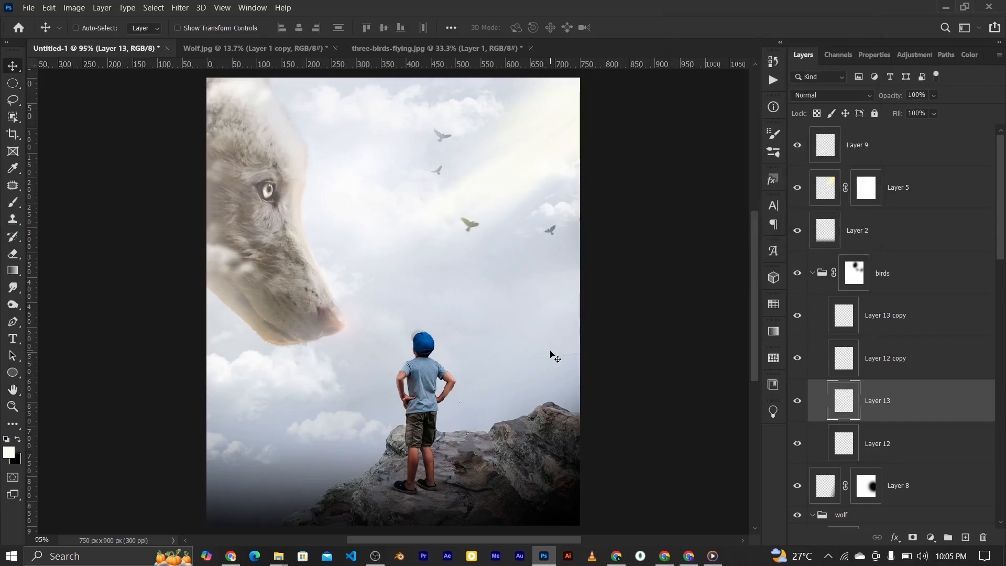
# Step: Bring the smoke image from the Assets(3) folder into the composite and place it over the boy and rock
pyautogui.press('ctrl')
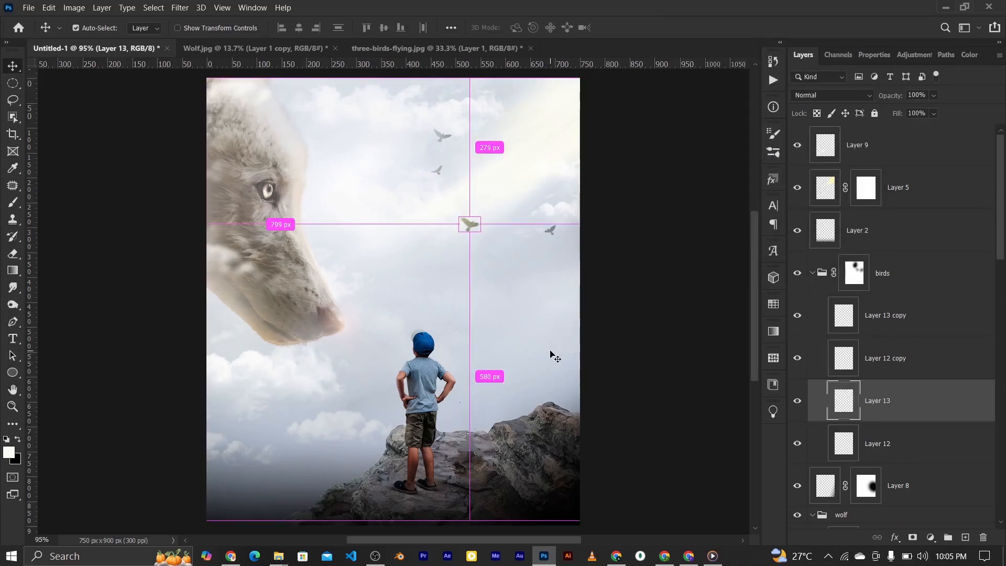
pyautogui.hotkey('ctrl', '-')
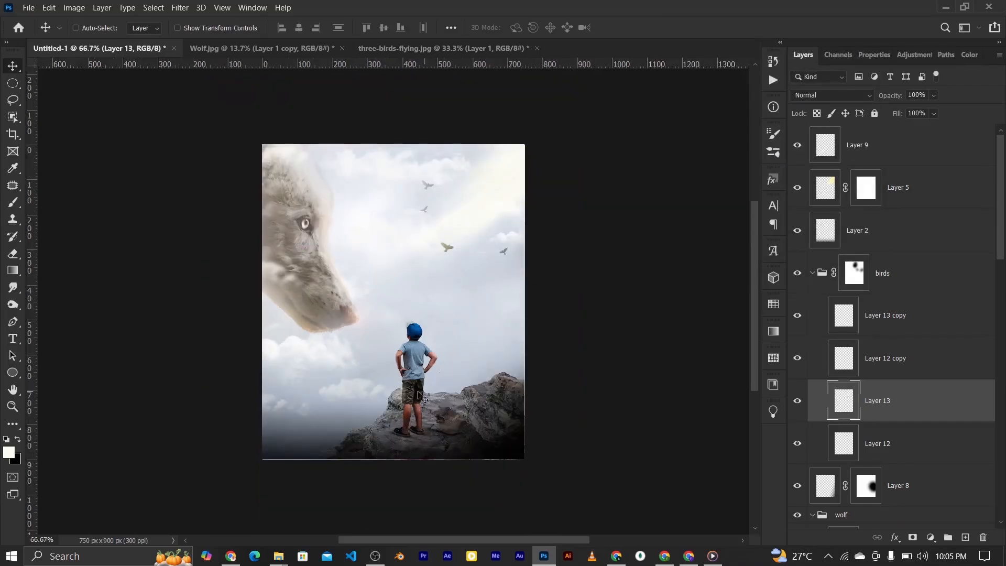
pyautogui.scroll(3, 433, 425)
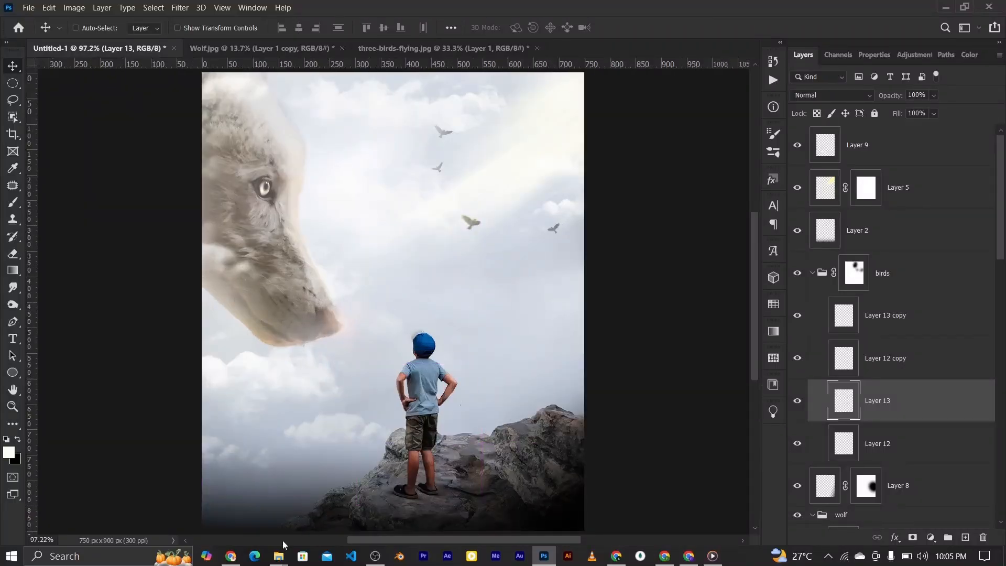
pyautogui.moveTo(283, 554)
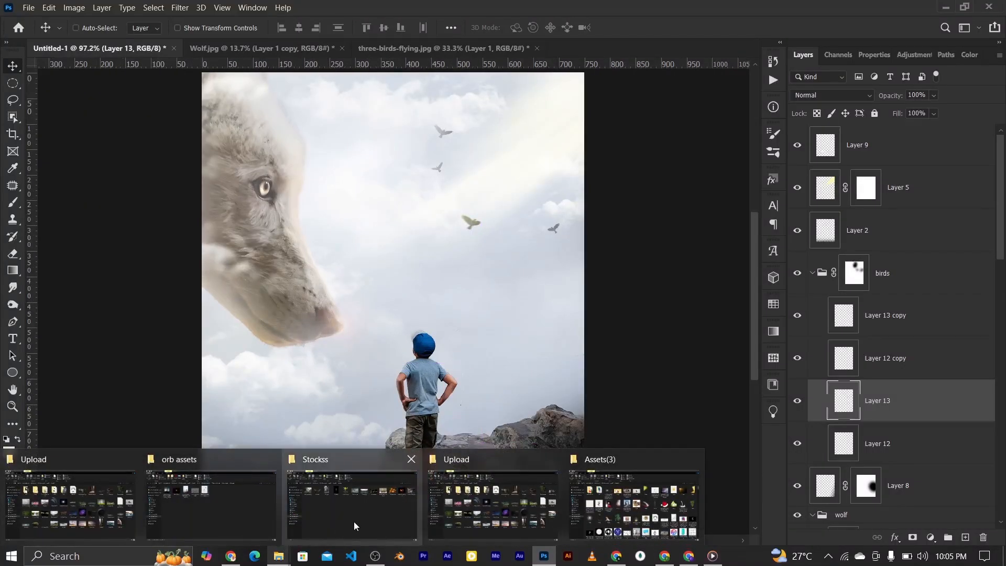
pyautogui.moveTo(130, 523)
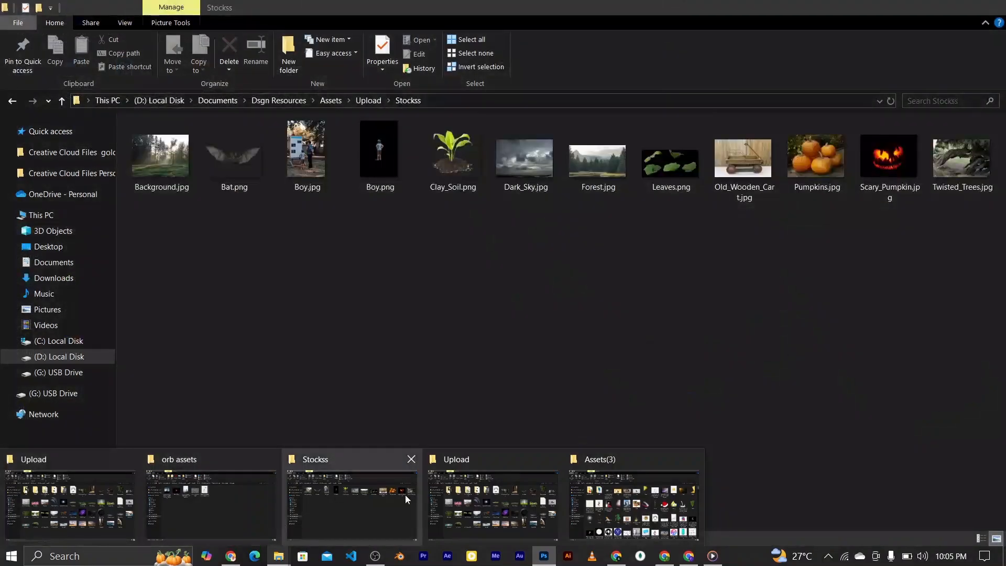
pyautogui.click(640, 497)
pyautogui.moveTo(670, 351); pyautogui.dragTo(469, 445)
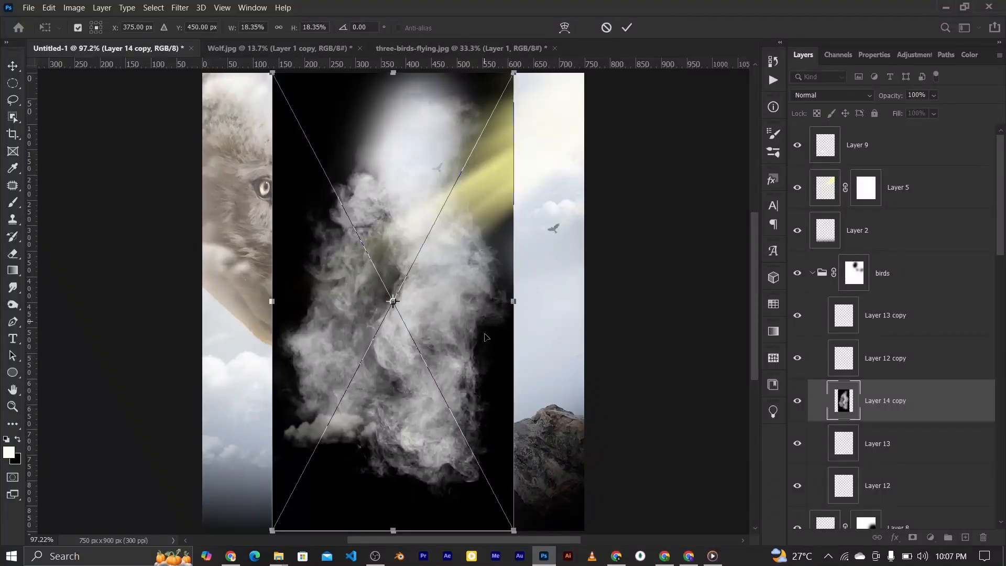
pyautogui.moveTo(492, 339); pyautogui.dragTo(536, 451)
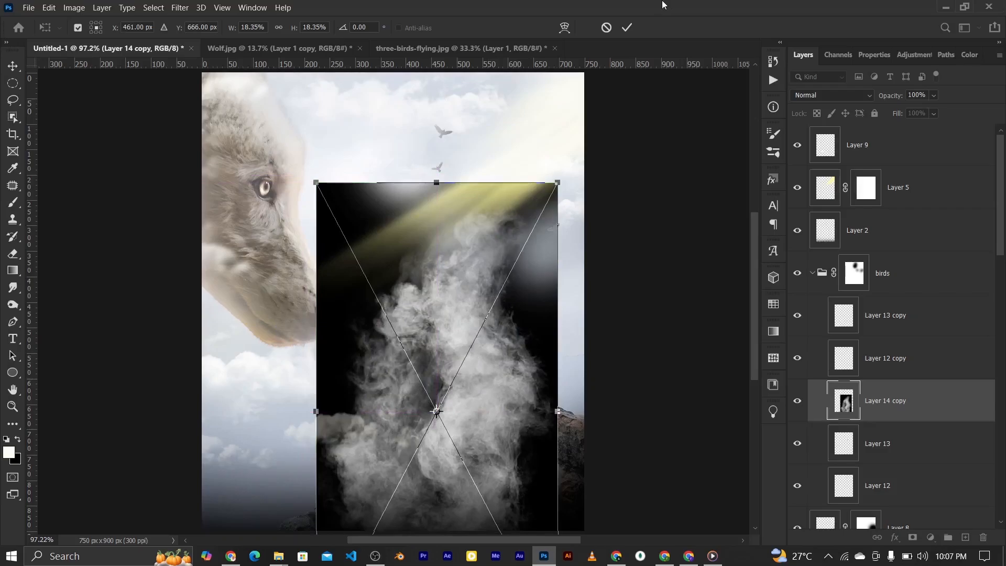
pyautogui.click(631, 23)
# Step: Set the smoke layer's blend mode to Screen, reposition it over the rock and move the layer directly above Layer 2
pyautogui.click(832, 95)
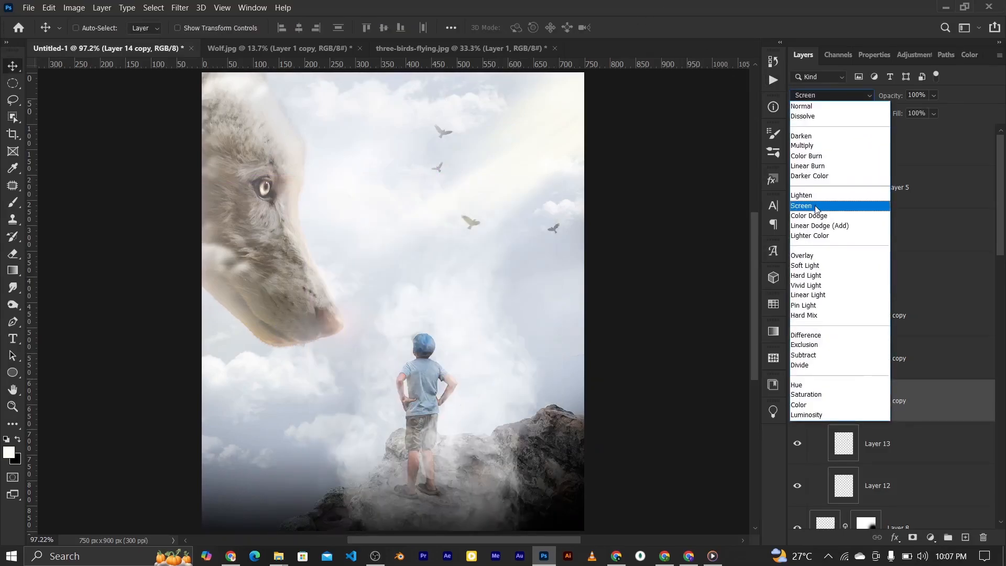
pyautogui.click(815, 205)
pyautogui.moveTo(448, 460); pyautogui.dragTo(448, 419)
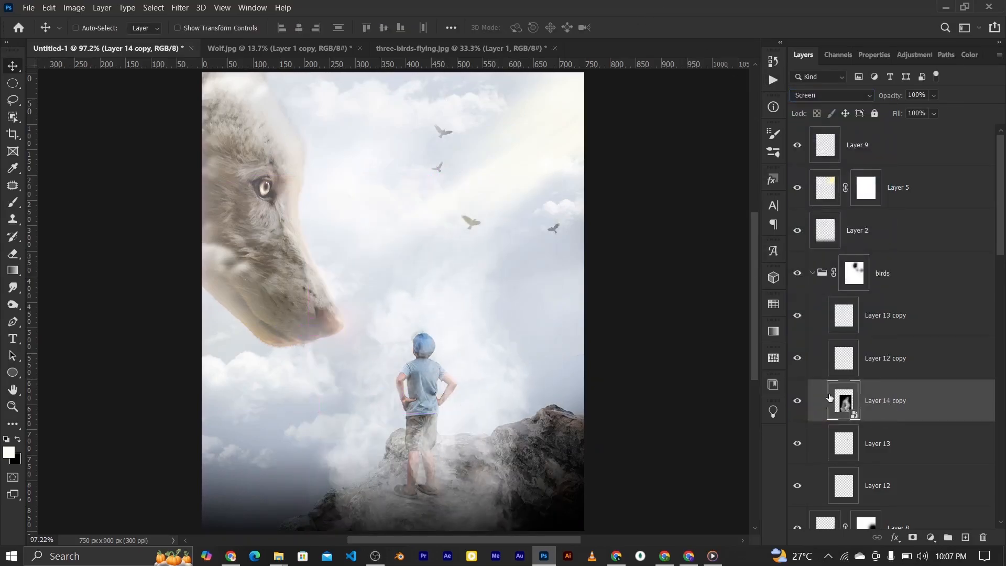
pyautogui.moveTo(887, 399); pyautogui.dragTo(878, 214)
# Step: Stretch the smoke layer horizontally on both sides to about 22.45% width
pyautogui.hotkey('ctrl', '-')
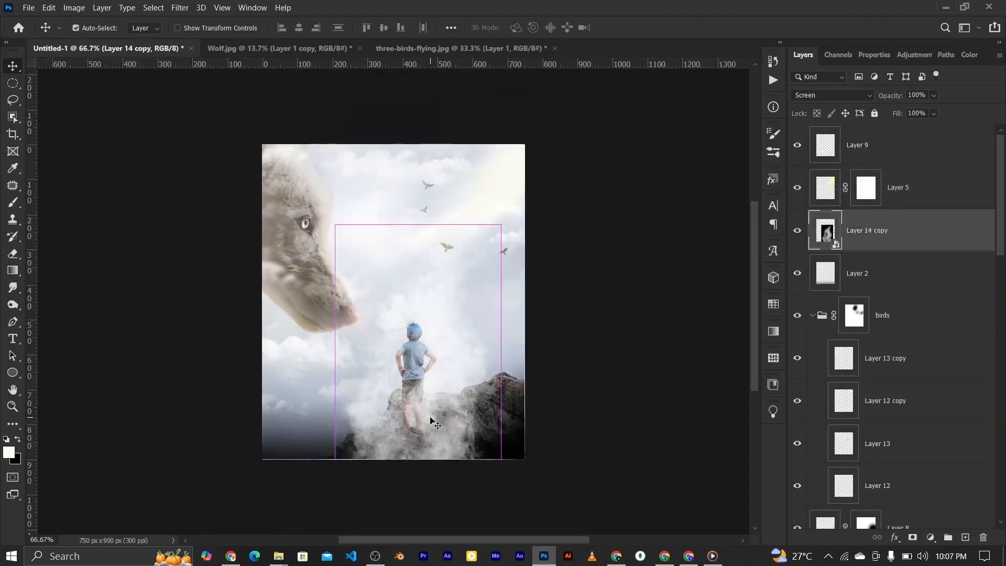
pyautogui.hotkey('ctrl', 't')
pyautogui.moveTo(507, 381); pyautogui.dragTo(518, 381)
pyautogui.moveTo(338, 380); pyautogui.dragTo(314, 381)
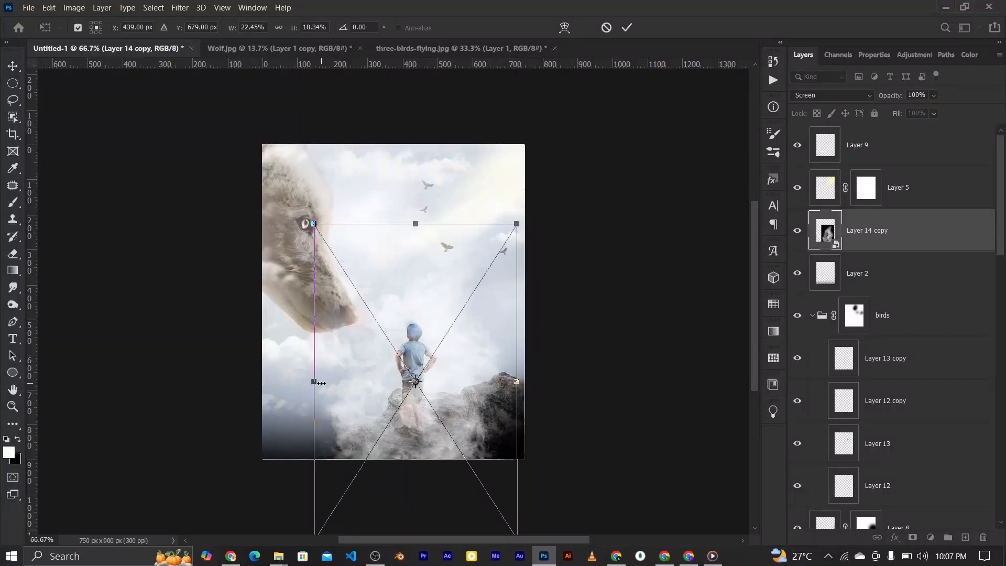
pyautogui.click(626, 28)
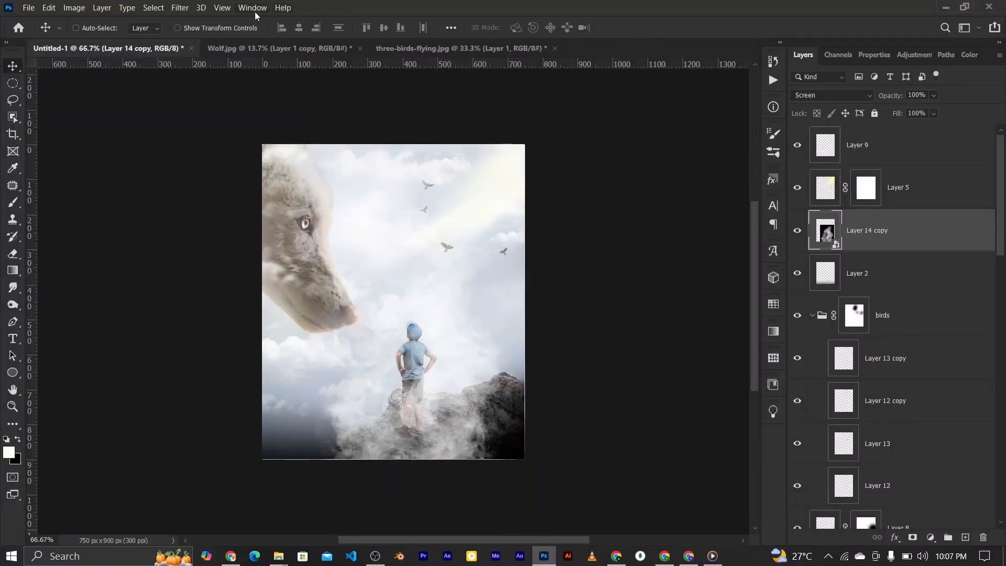
# Step: Apply a Gaussian Blur with a radius of about 4.5 pixels to the smoke layer
pyautogui.click(180, 7)
pyautogui.moveTo(227, 146)
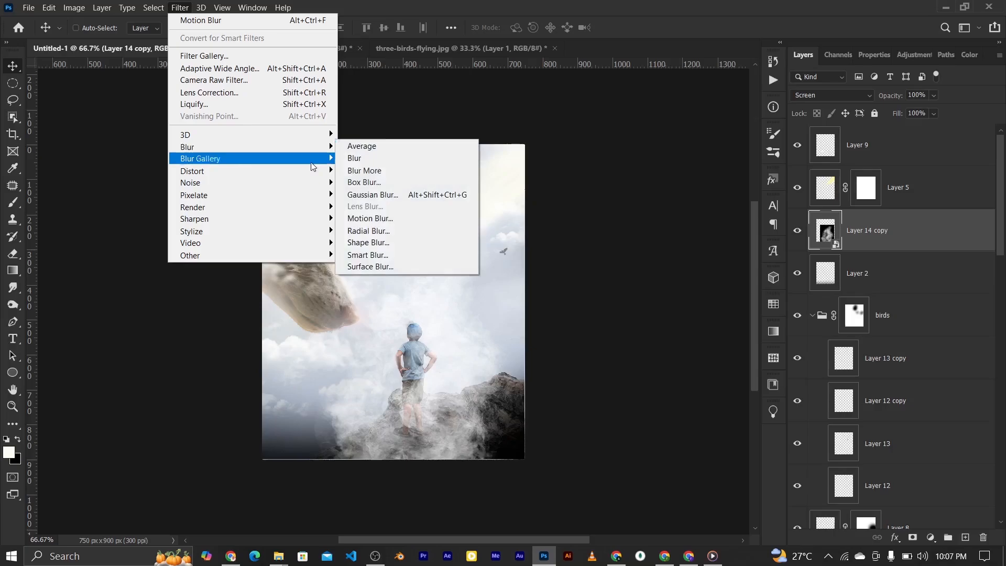
pyautogui.click(415, 195)
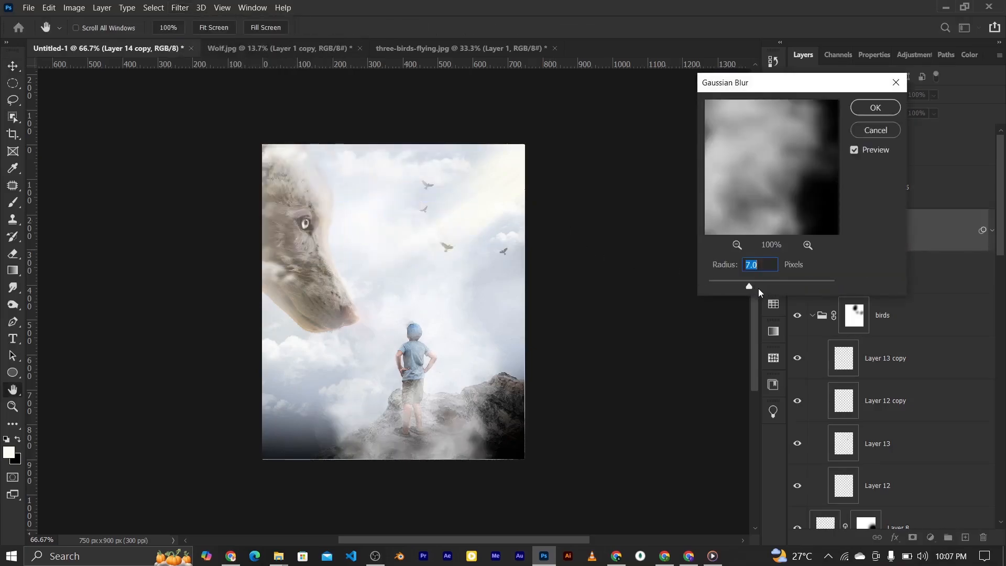
pyautogui.click(736, 286)
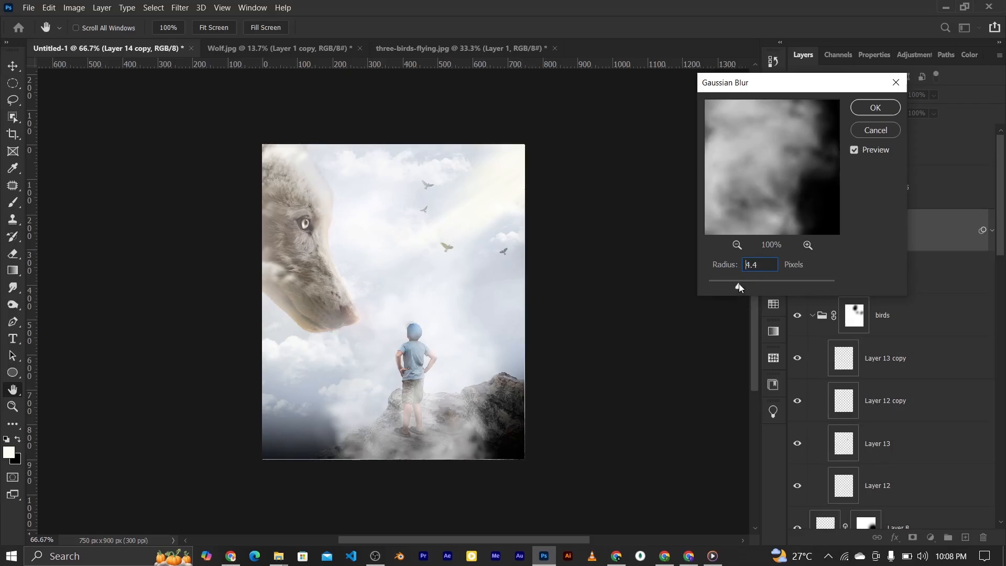
pyautogui.click(876, 109)
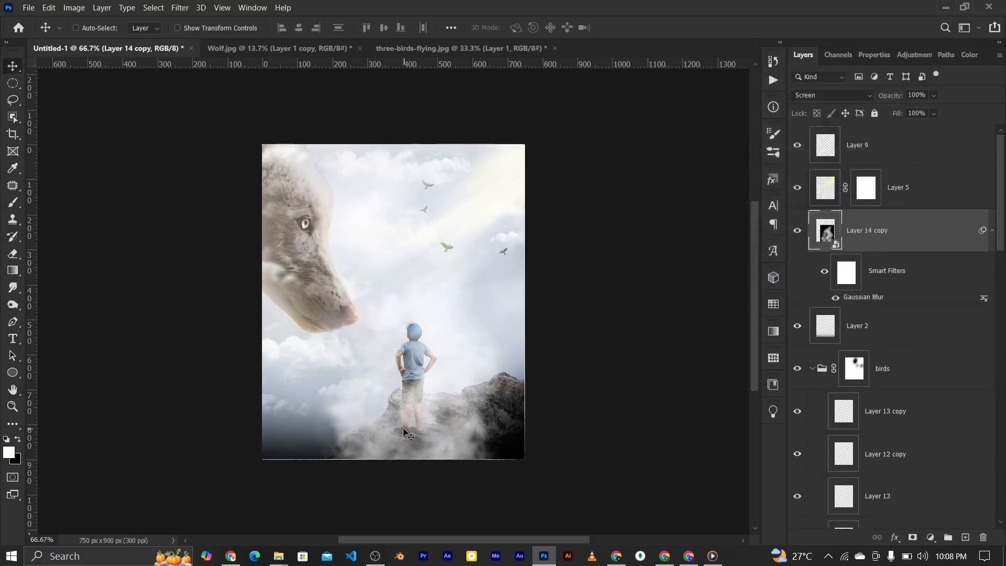
# Step: Duplicate the blurred smoke towards the image's lower right corner and set the copy's Gaussian Blur radius to 20 pixels
pyautogui.moveTo(406, 432); pyautogui.dragTo(450, 457)
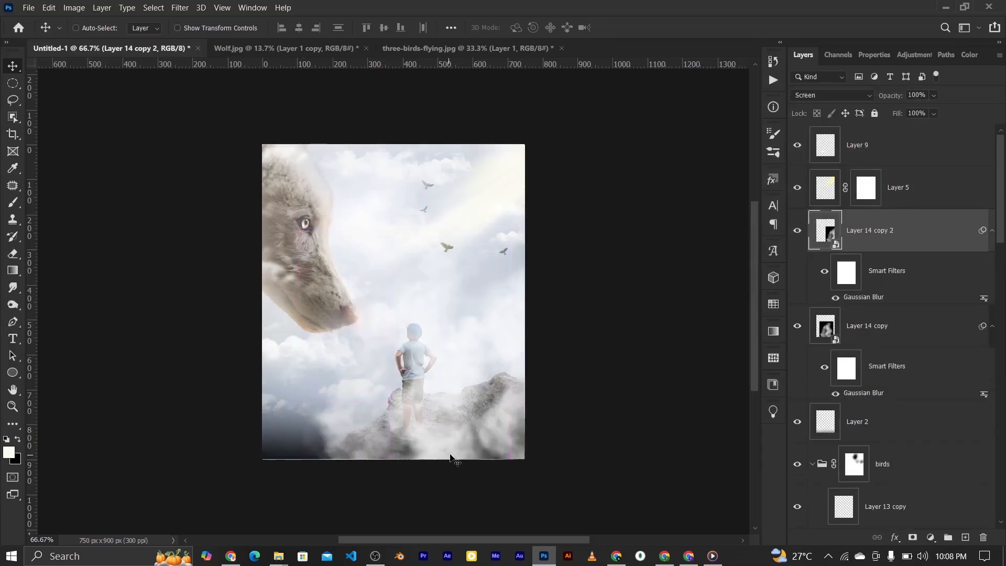
pyautogui.doubleClick(877, 296)
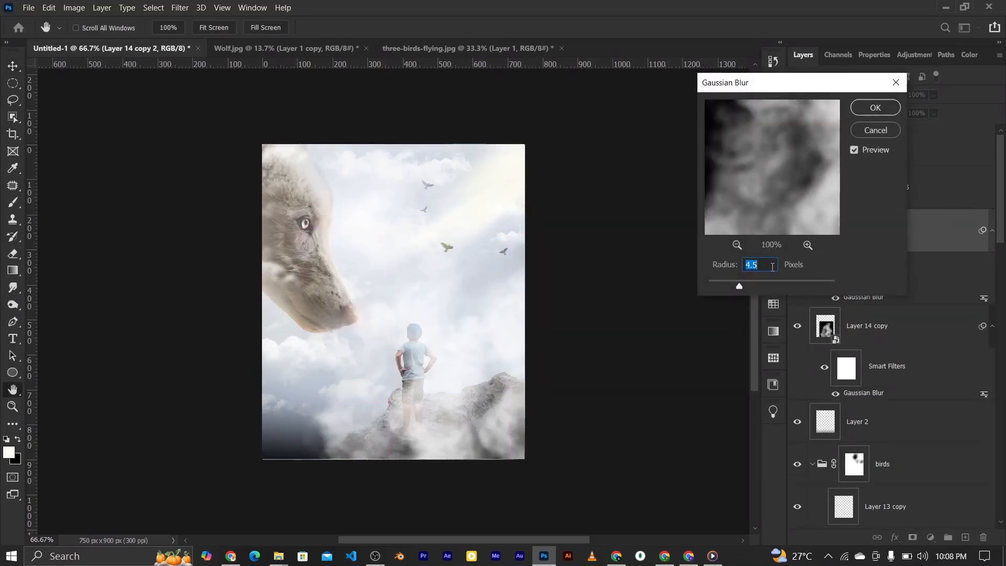
pyautogui.write('20')
pyautogui.click(875, 107)
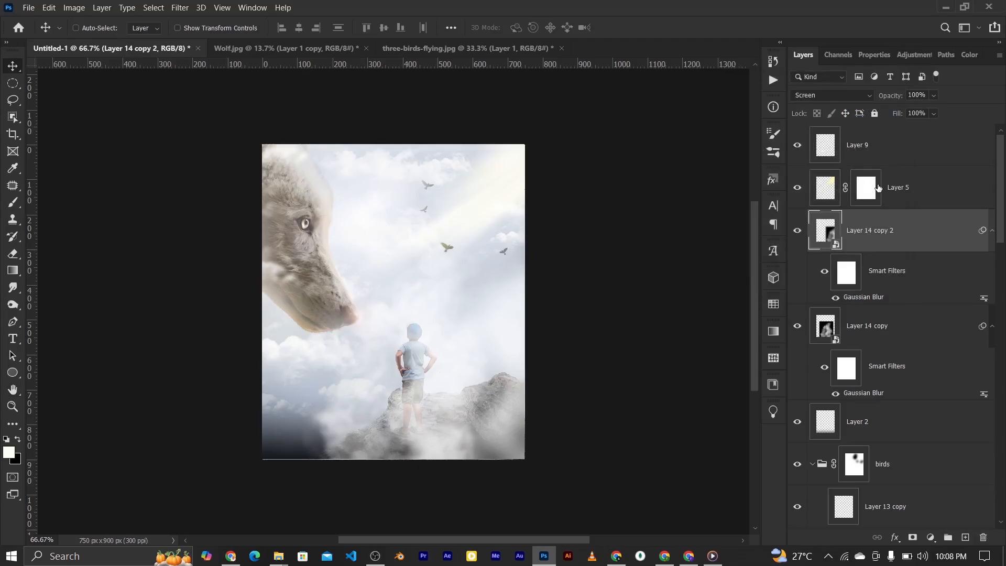
# Step: Lower the opacity of Layer 14 copy 2 to 50% and of Layer 14 copy to 35%
pyautogui.press('5')
pyautogui.click(855, 335)
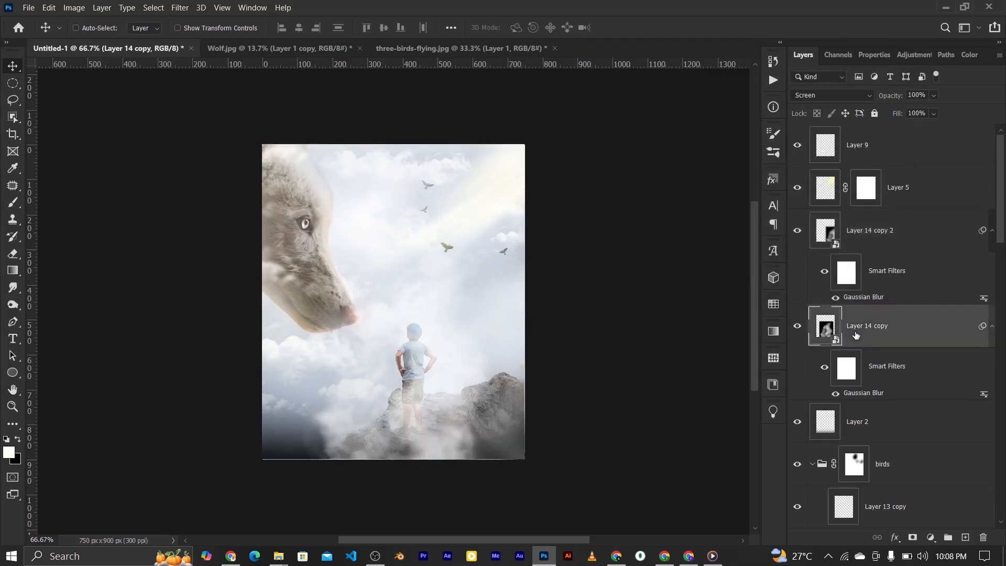
pyautogui.press('3')
pyautogui.press('5')
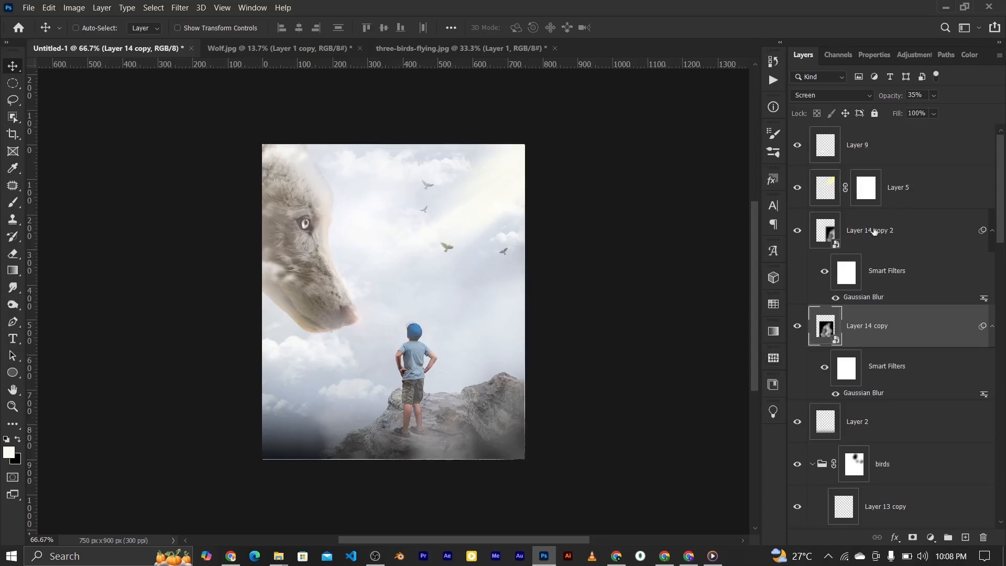
# Step: Group the two smoke layers and name the group atmosphere/fog
pyautogui.click(843, 227)
pyautogui.keyDown('ctrl'); pyautogui.click(876, 341); pyautogui.keyUp('ctrl')
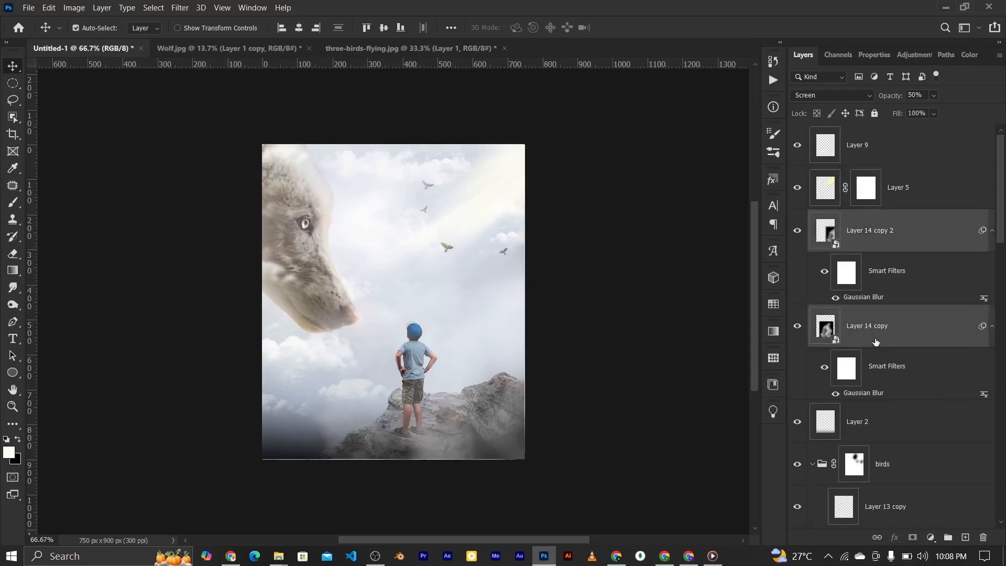
pyautogui.hotkey('ctrl', 'g')
pyautogui.doubleClick(849, 220)
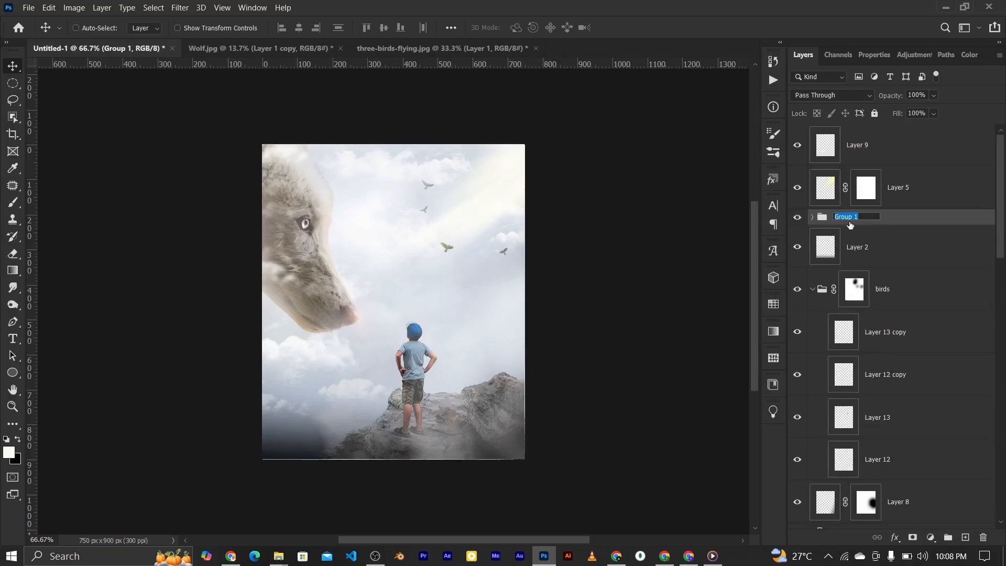
pyautogui.write('atmosphere/fog')
pyautogui.press('Return')
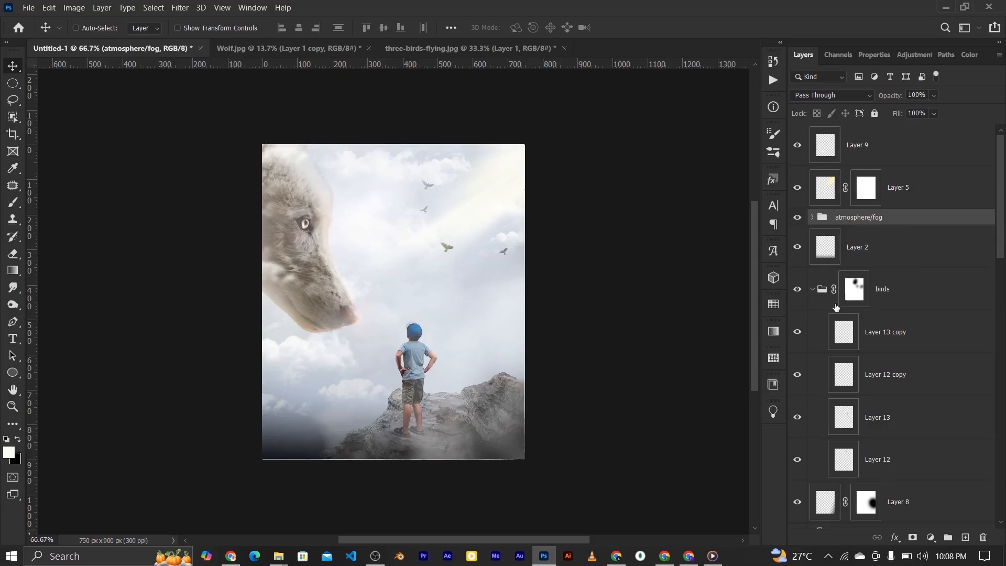
# Step: Add an Exposure adjustment above Hue/Saturation 1 in the boy group and set its exposure to -1.11
pyautogui.scroll(-10, 844, 351)
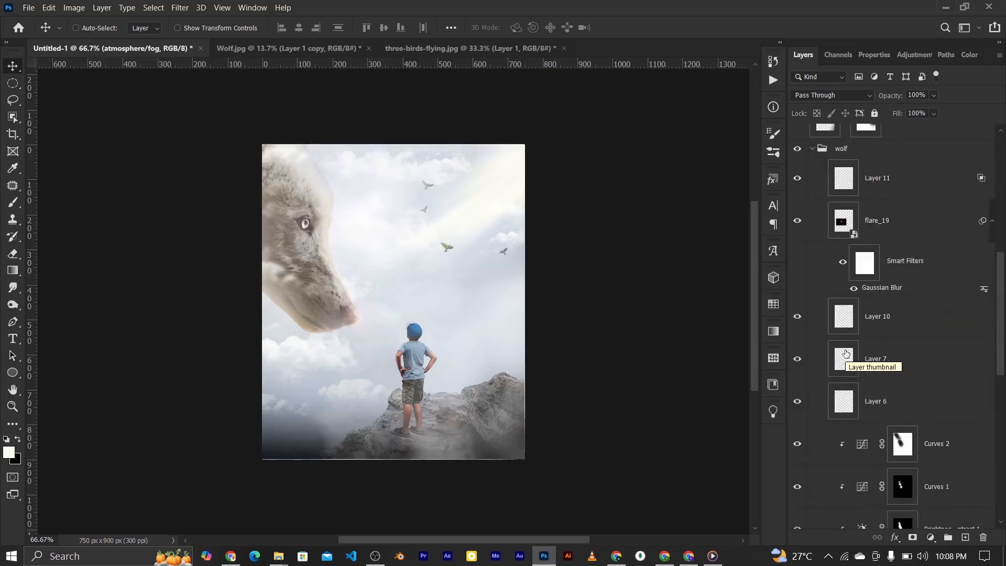
pyautogui.scroll(-6, 846, 352)
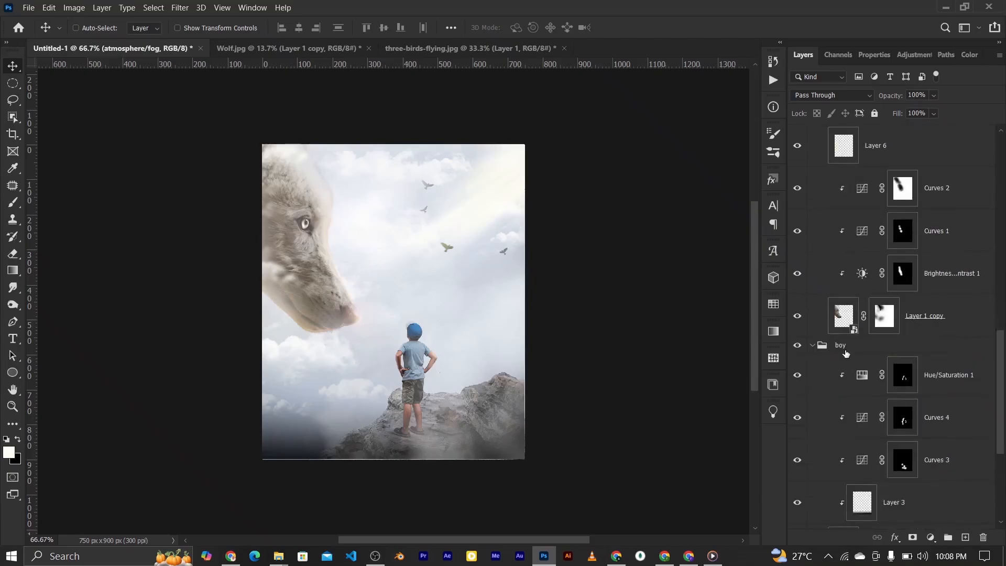
pyautogui.click(852, 368)
pyautogui.click(931, 536)
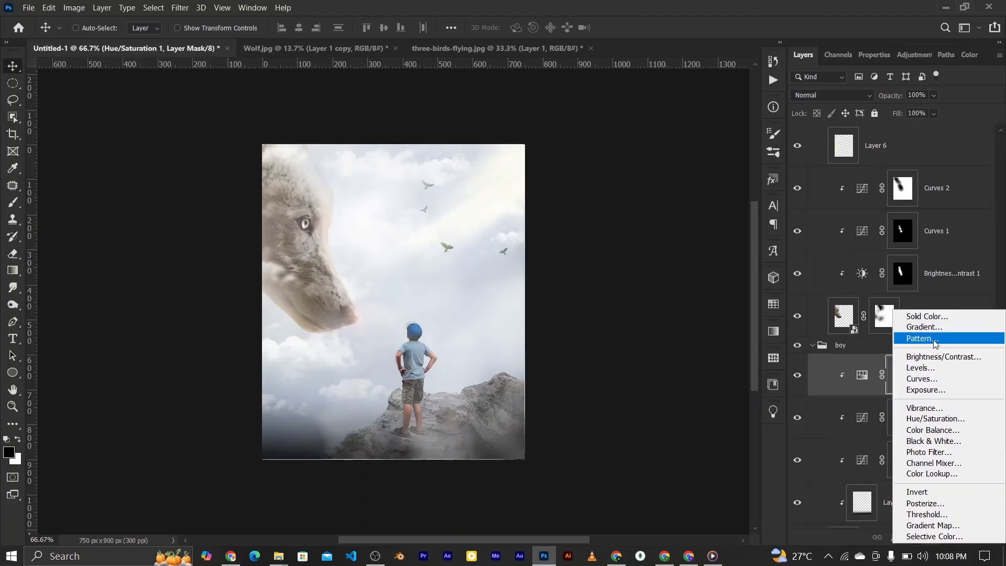
pyautogui.click(926, 389)
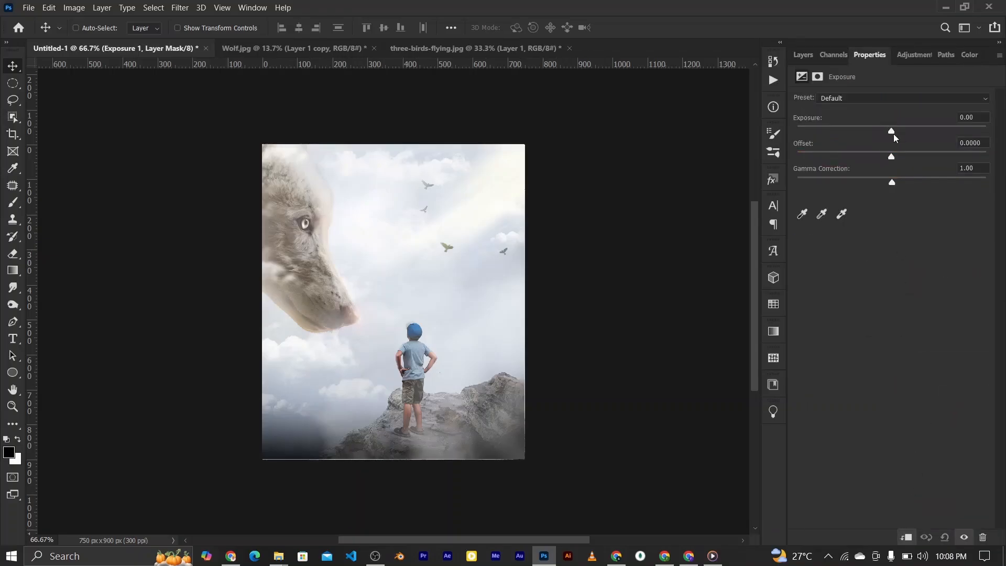
pyautogui.moveTo(891, 134); pyautogui.dragTo(875, 134)
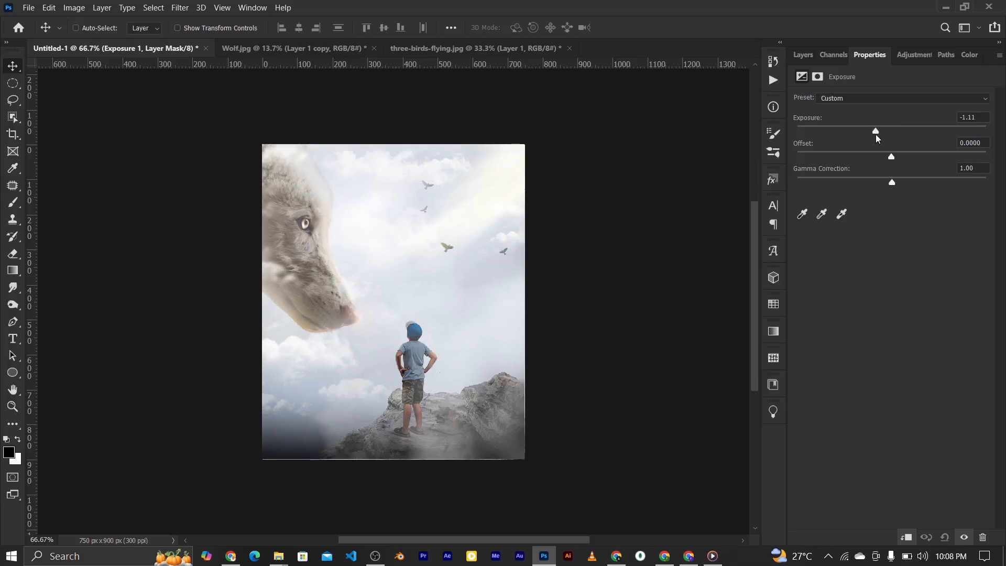
# Step: Paint black on the Exposure 1 mask over the outer edge of the boy's cap with a 70 px soft brush at 50% opacity
pyautogui.click(801, 55)
pyautogui.press('ctrl')
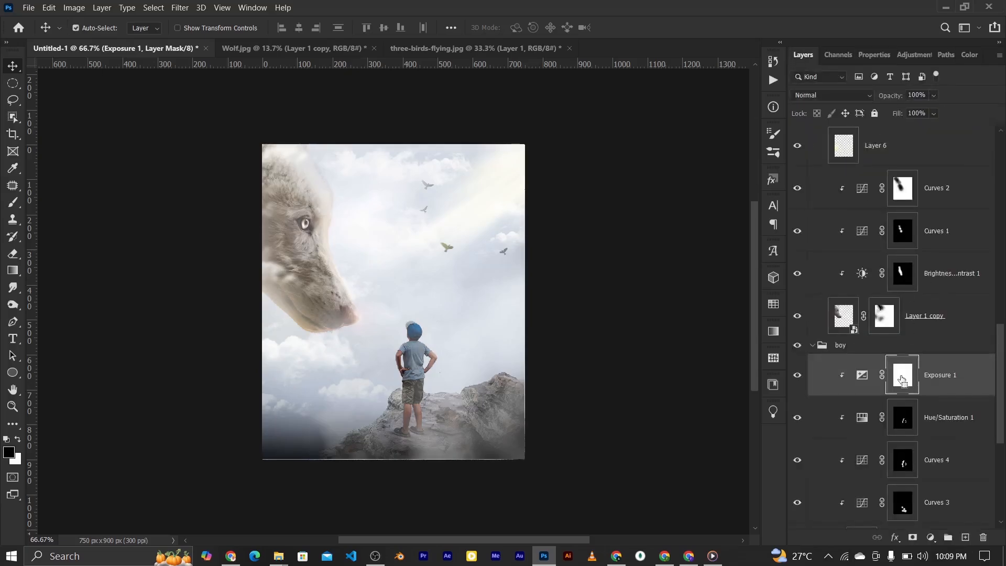
pyautogui.keyDown('ctrl'); pyautogui.click(902, 381); pyautogui.keyUp('ctrl')
pyautogui.hotkey('ctrl', '1')
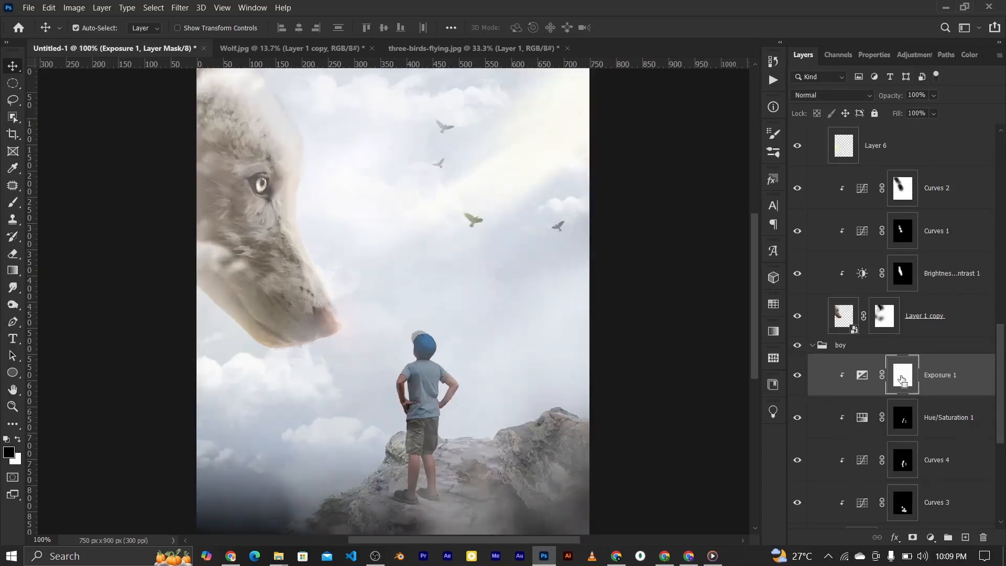
pyautogui.scroll(-5, 901, 380)
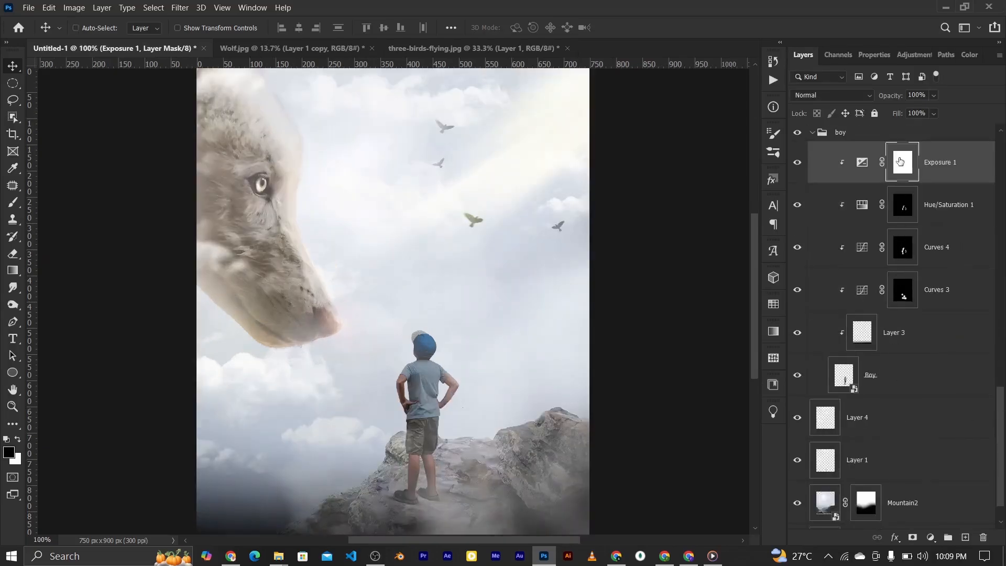
pyautogui.click(10, 202)
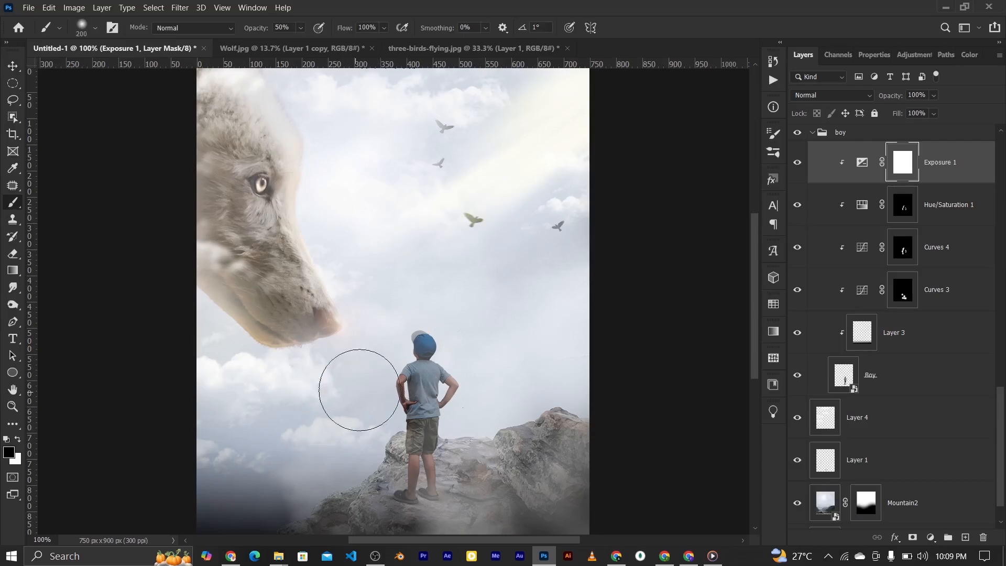
pyautogui.hotkey('ctrl', '+')
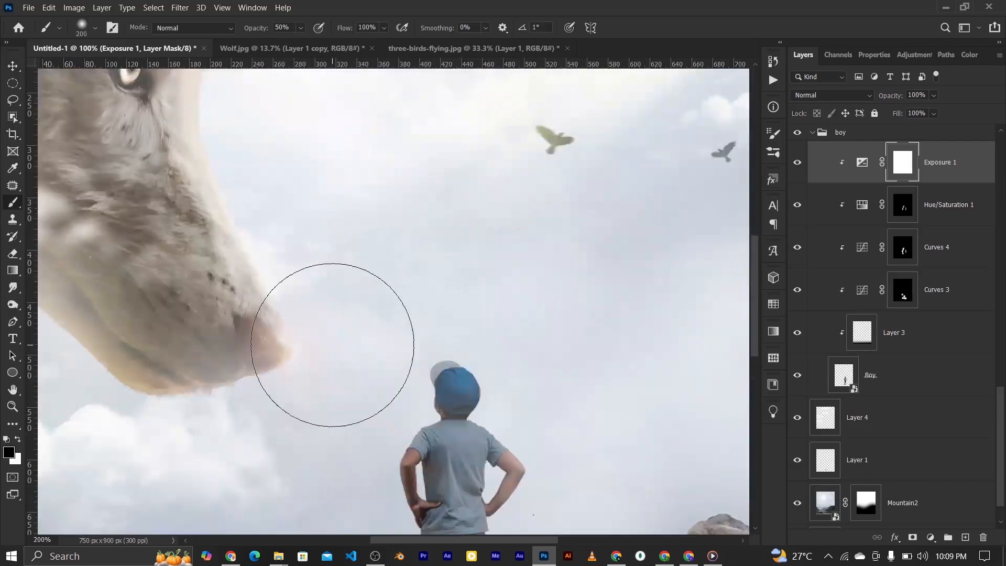
pyautogui.press('[')
pyautogui.press('[')
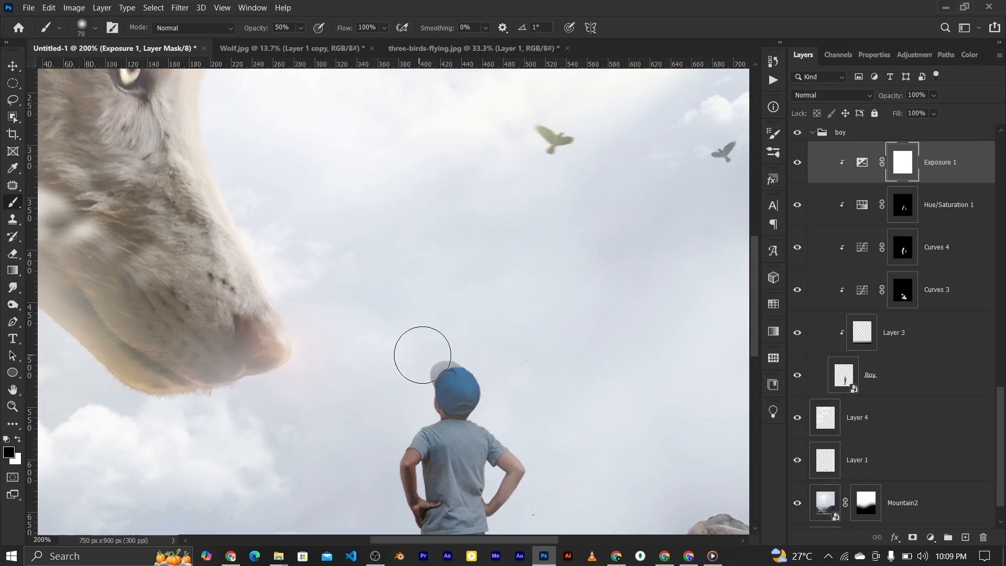
pyautogui.moveTo(420, 384)
pyautogui.mouseDown()
pyautogui.moveTo(460, 381)
pyautogui.moveTo(460, 372)
pyautogui.moveTo(422, 375)
pyautogui.moveTo(421, 385)
pyautogui.mouseUp()
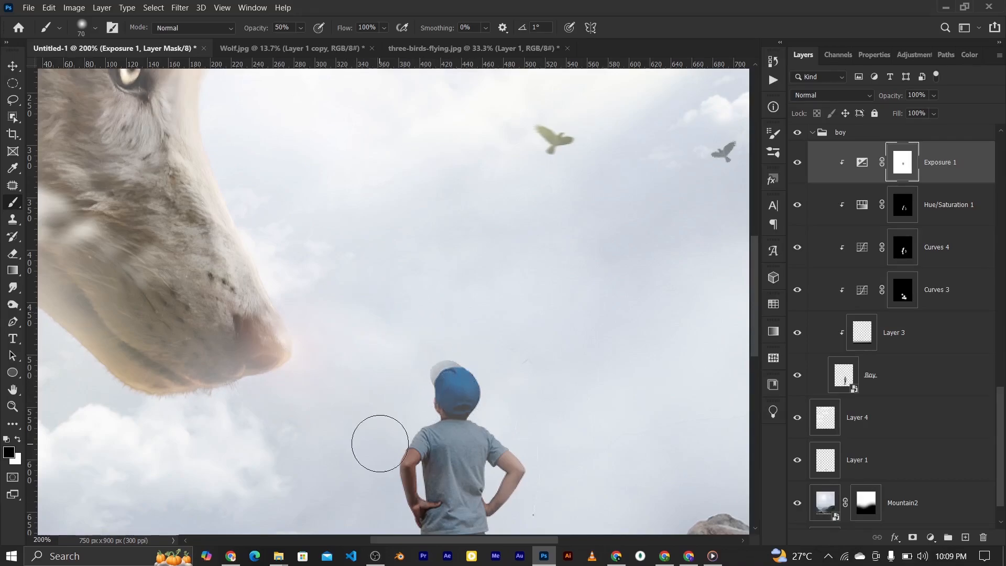
# Step: Paint black on the Exposure 1 mask along the boy's left arm and side with a 40 px brush at 50% opacity
pyautogui.scroll(-1, 385, 428)
pyautogui.scroll(-5, 384, 428)
pyautogui.press('[')
pyautogui.press('[')
pyautogui.press('[')
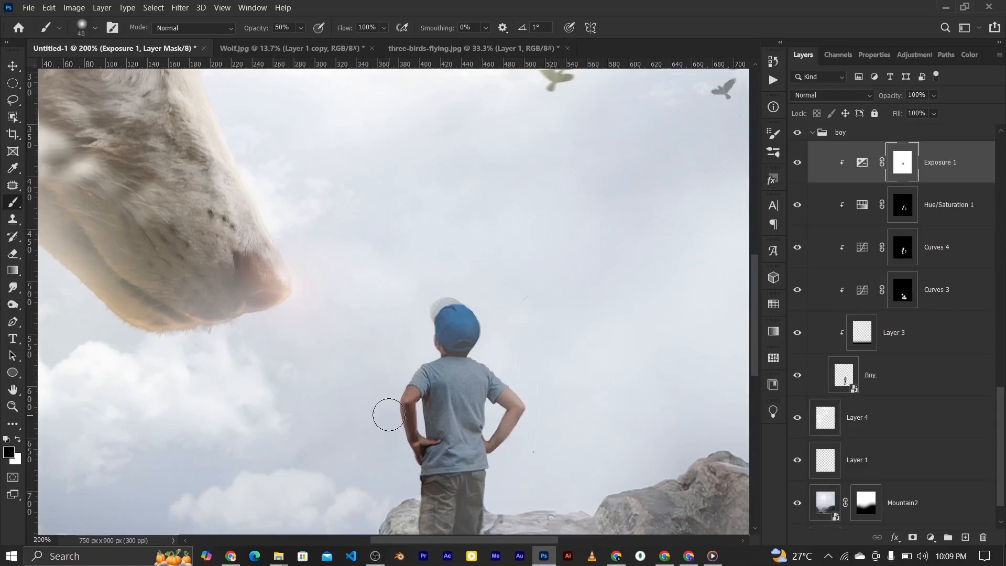
pyautogui.moveTo(388, 414)
pyautogui.mouseDown()
pyautogui.moveTo(407, 349)
pyautogui.moveTo(384, 382)
pyautogui.moveTo(381, 426)
pyautogui.moveTo(382, 393)
pyautogui.mouseUp()
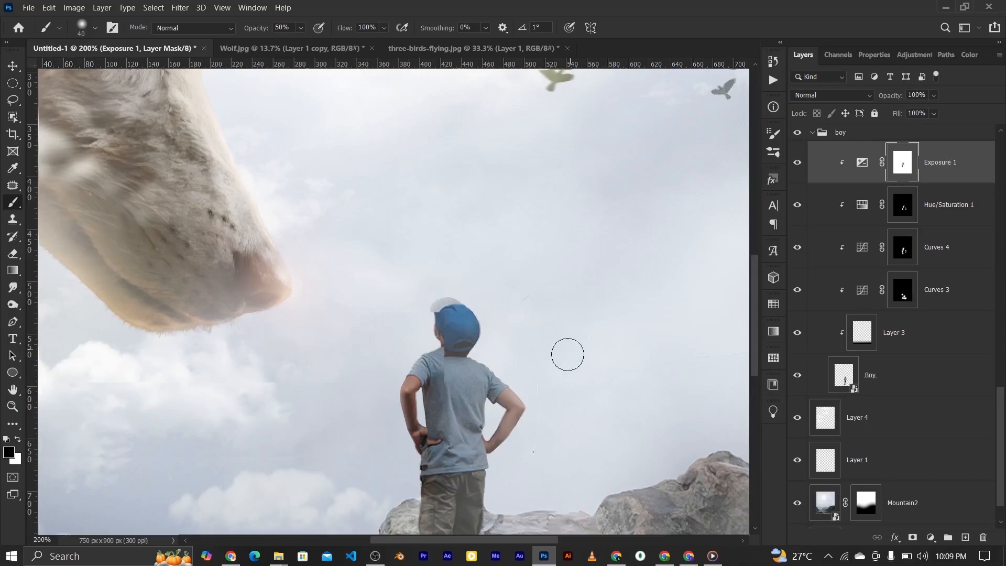
pyautogui.scroll(-3, 543, 435)
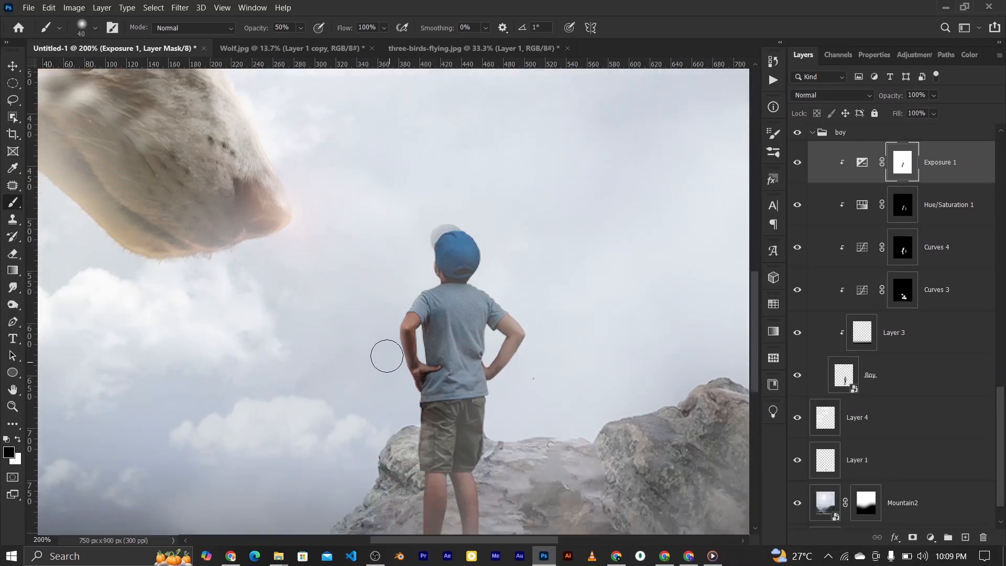
pyautogui.scroll(-3, 386, 355)
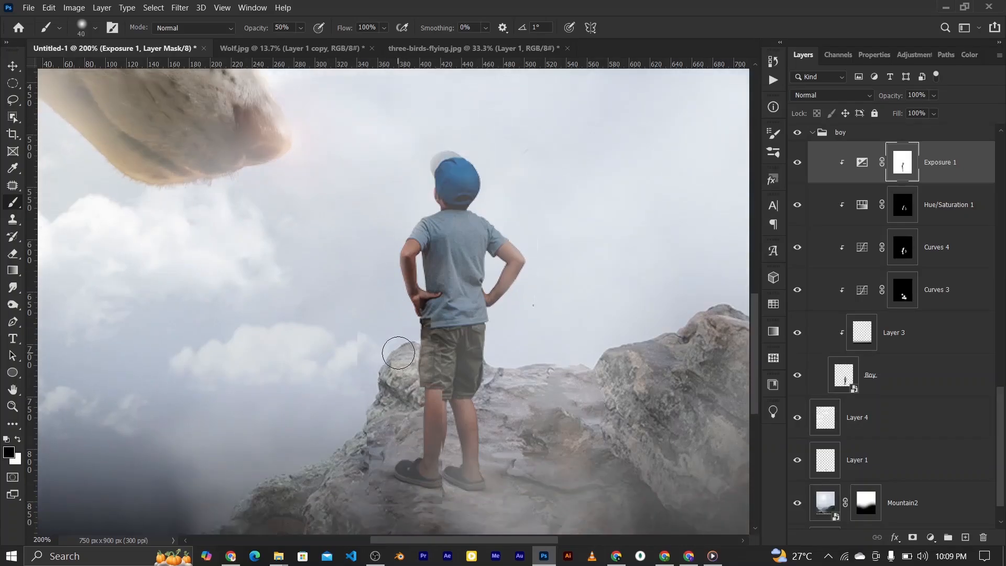
# Step: Refine the Exposure 1 mask along the outer edges of the boy's body with black, reducing the brush from 30 px to 10 px
pyautogui.hotkey('ctrl', '-')
pyautogui.hotkey('ctrl', '+')
pyautogui.hotkey('ctrl', '+')
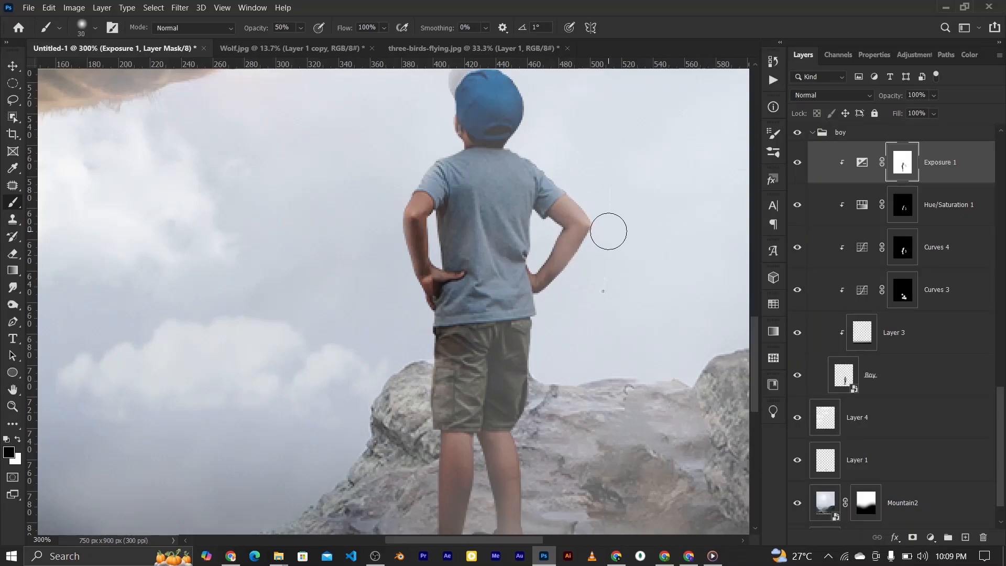
pyautogui.press('[')
pyautogui.press('[')
pyautogui.press('[')
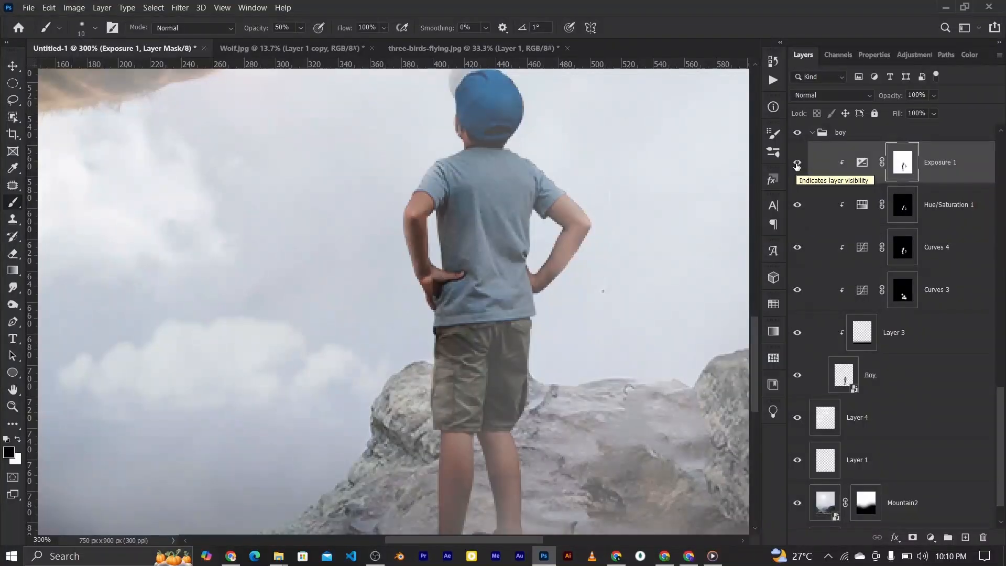
# Step: Compare the boy with and without the Exposure 1 adjustment and its mask, and review the whole composite
pyautogui.click(797, 164)
pyautogui.click(796, 164)
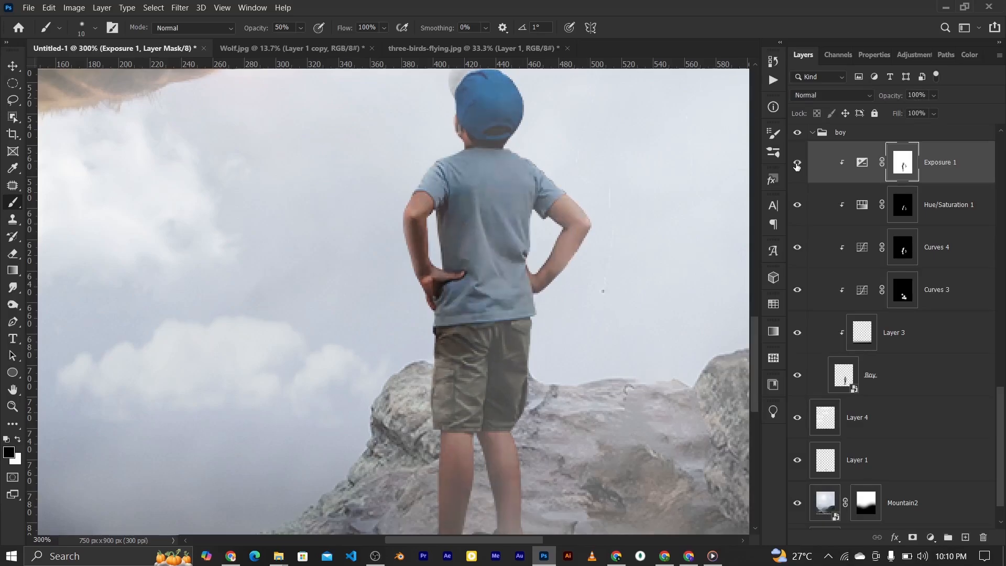
pyautogui.click(796, 165)
pyautogui.click(797, 164)
pyautogui.keyDown('shift'); pyautogui.click(904, 167); pyautogui.keyUp('shift')
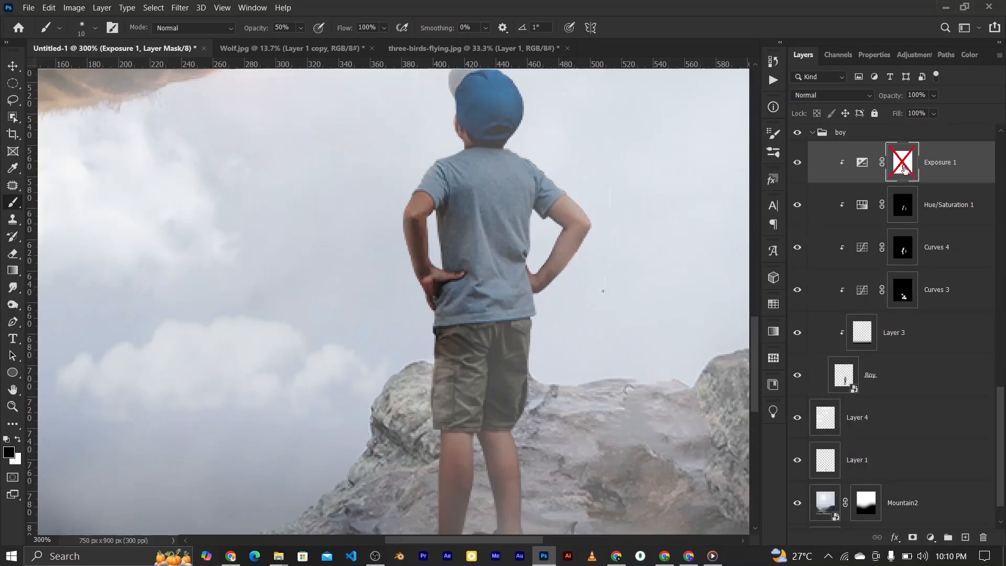
pyautogui.keyDown('shift'); pyautogui.click(903, 168); pyautogui.keyUp('shift')
pyautogui.keyDown('shift'); pyautogui.click(904, 168); pyautogui.keyUp('shift')
pyautogui.keyDown('shift'); pyautogui.click(904, 168); pyautogui.keyUp('shift')
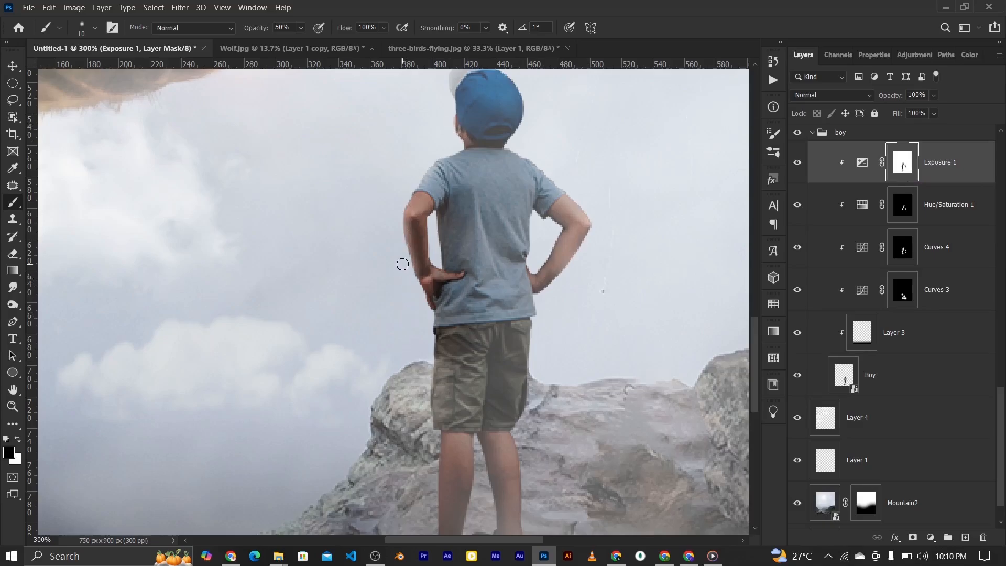
pyautogui.hotkey('ctrl', '-')
pyautogui.hotkey('ctrl', '0')
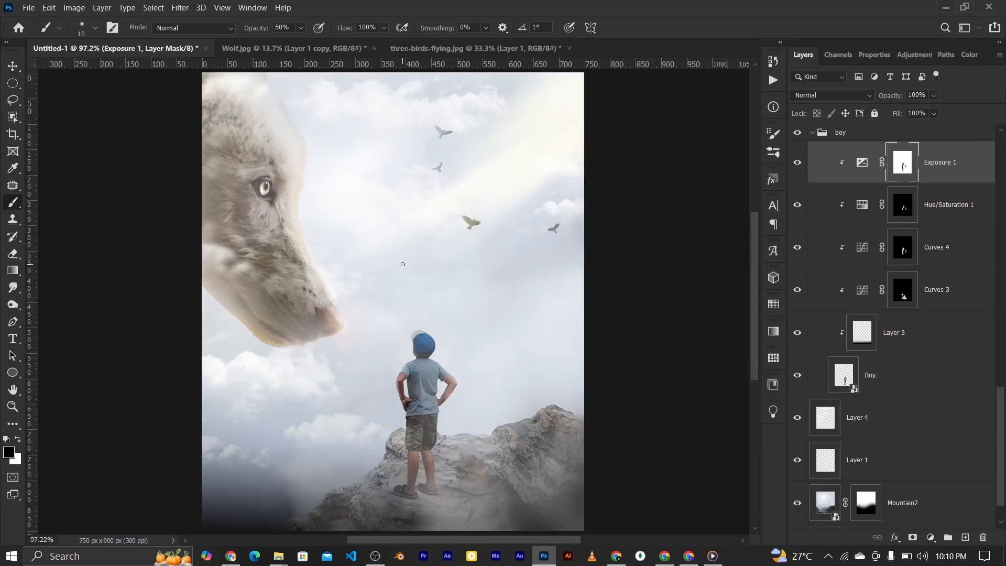
pyautogui.hotkey('ctrl', '-')
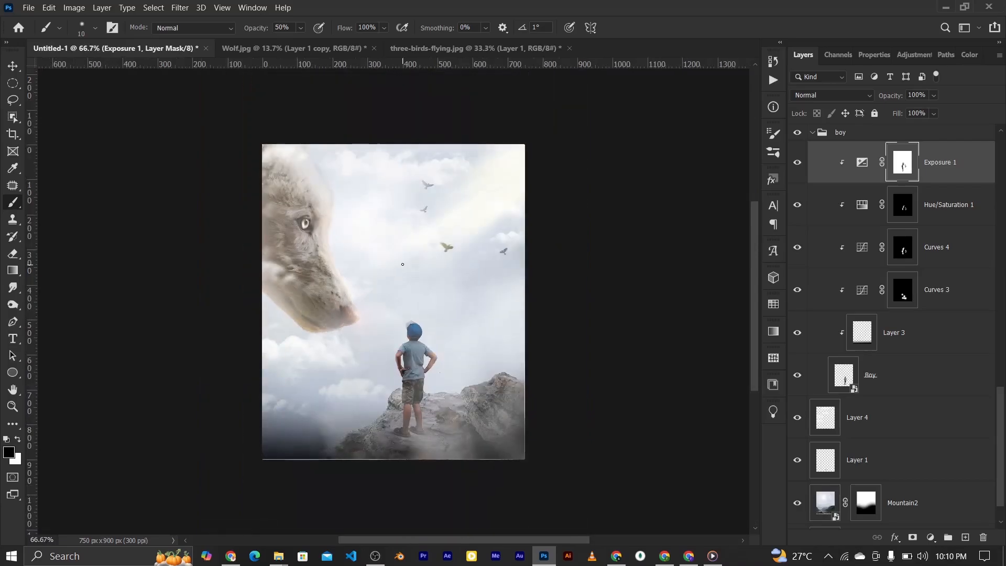
# Step: Add a Solid Color fill of fffdf0 above Exposure 1, set its blend mode to Screen and clip it to the boy
pyautogui.click(866, 173)
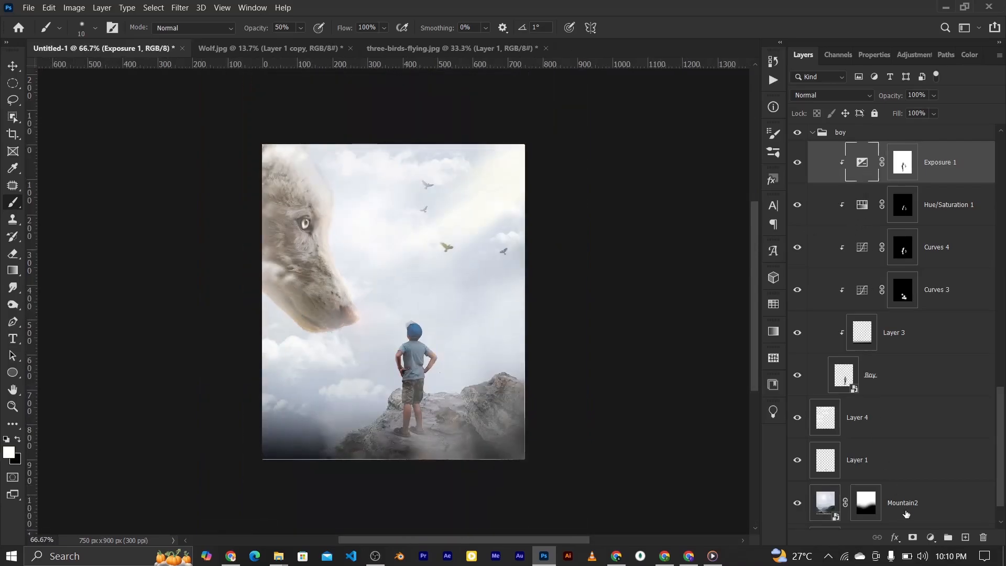
pyautogui.click(930, 538)
pyautogui.click(935, 313)
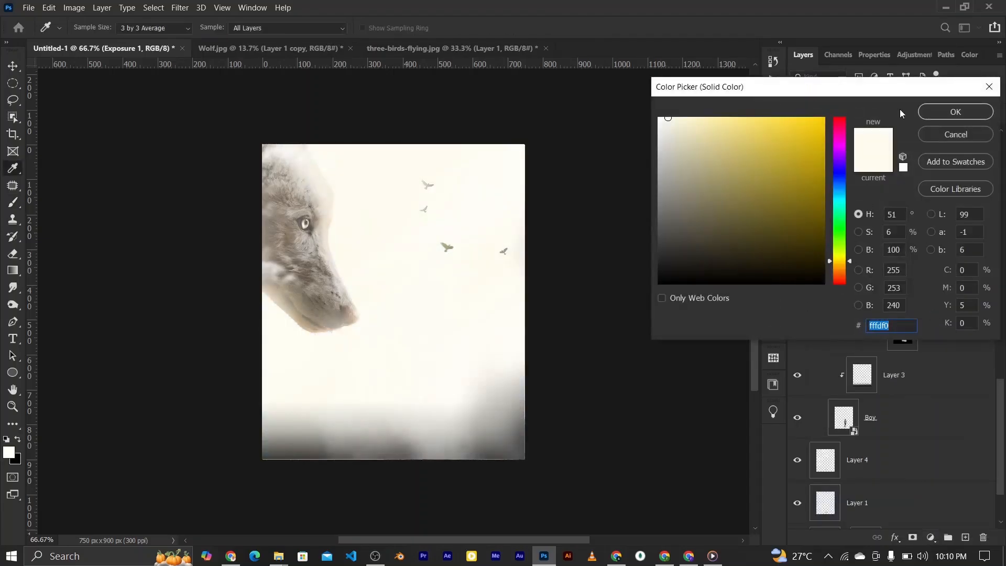
pyautogui.click(921, 110)
pyautogui.click(828, 94)
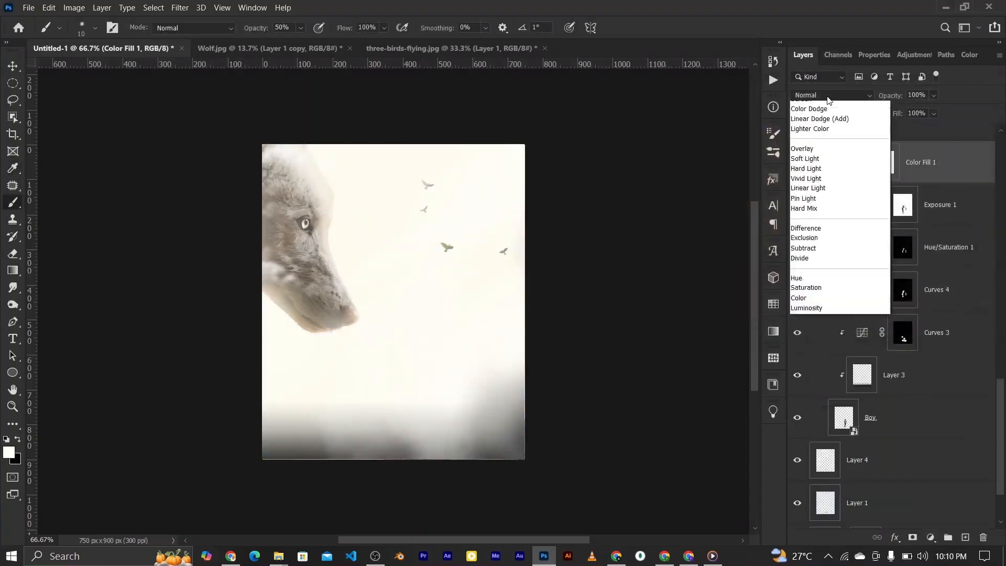
pyautogui.click(818, 206)
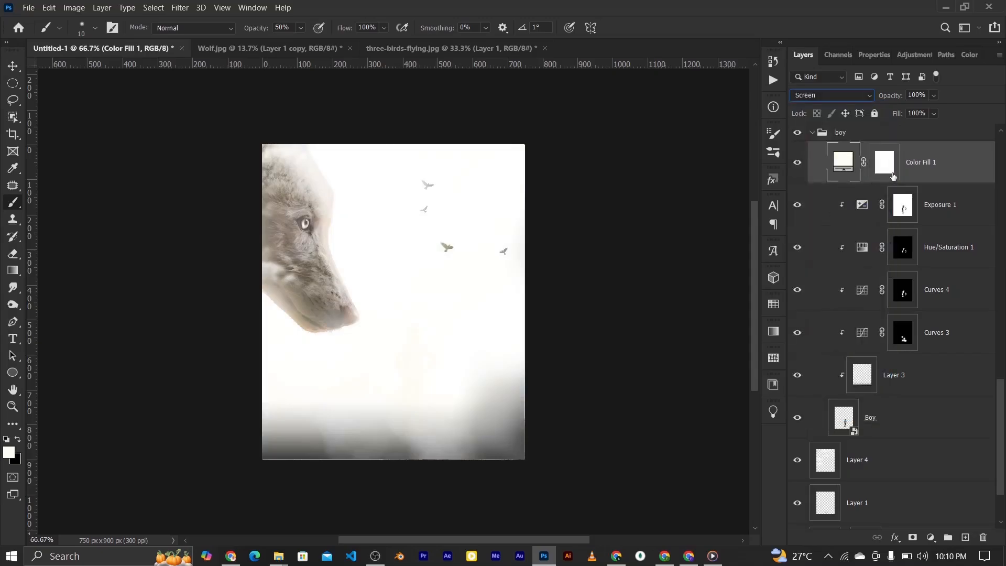
pyautogui.keyDown('alt'); pyautogui.click(893, 178); pyautogui.keyUp('alt')
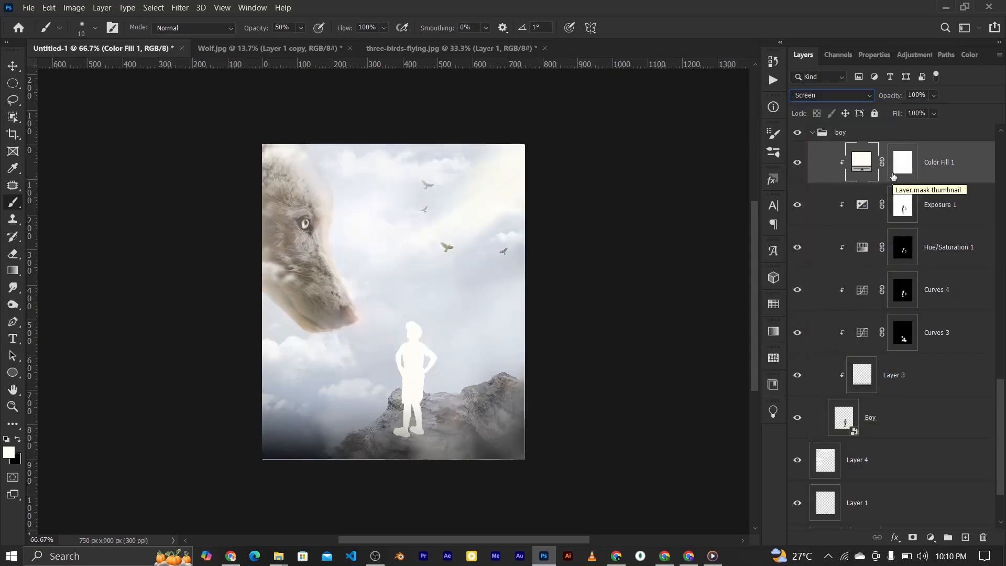
# Step: Fill the mask of the Color Fill 1 layer with black
pyautogui.click(893, 175)
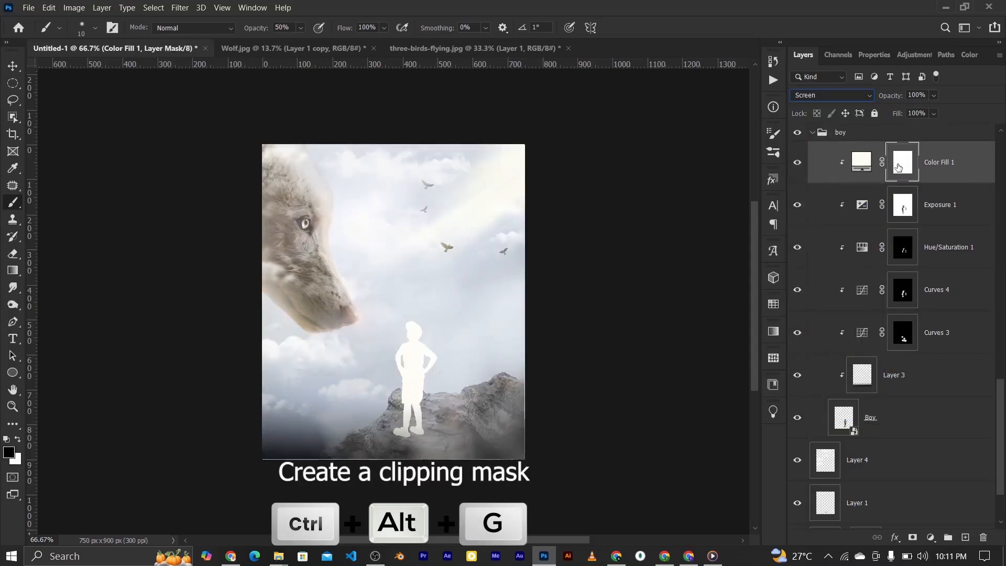
pyautogui.press('x')
pyautogui.hotkey('alt', 'BackSpace')
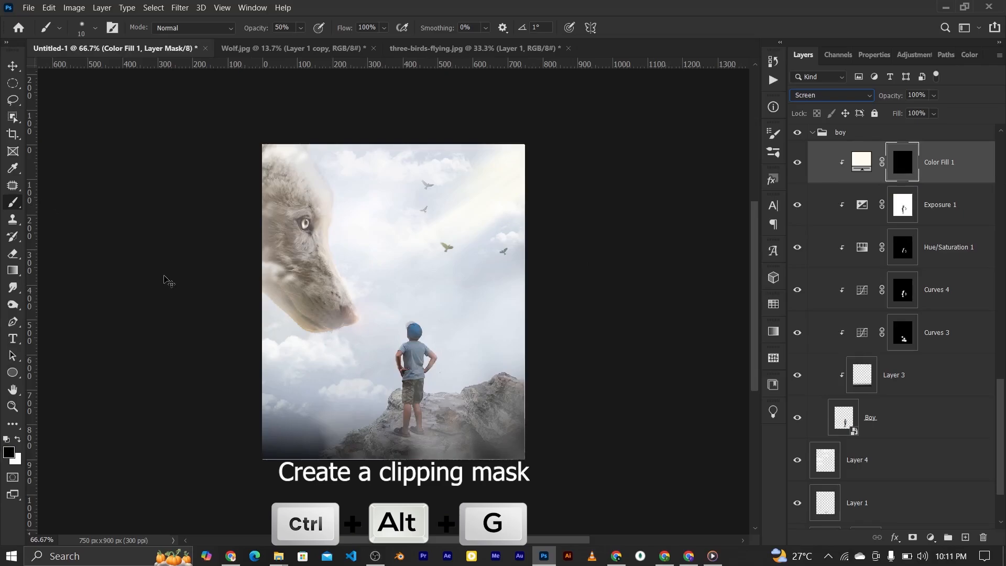
# Step: Paint white on the Color Fill 1 mask along the boy's left arm with a 25 px soft brush at 50% opacity
pyautogui.hotkey('ctrl', '+')
pyautogui.hotkey('ctrl', '+')
pyautogui.hotkey('ctrl', '+')
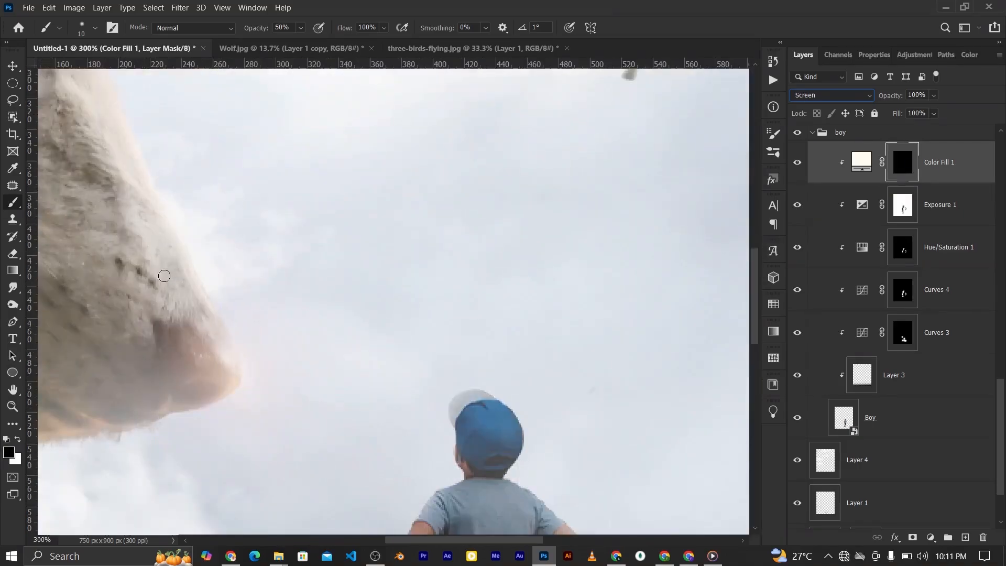
pyautogui.scroll(-2, 508, 388)
pyautogui.scroll(-5, 508, 388)
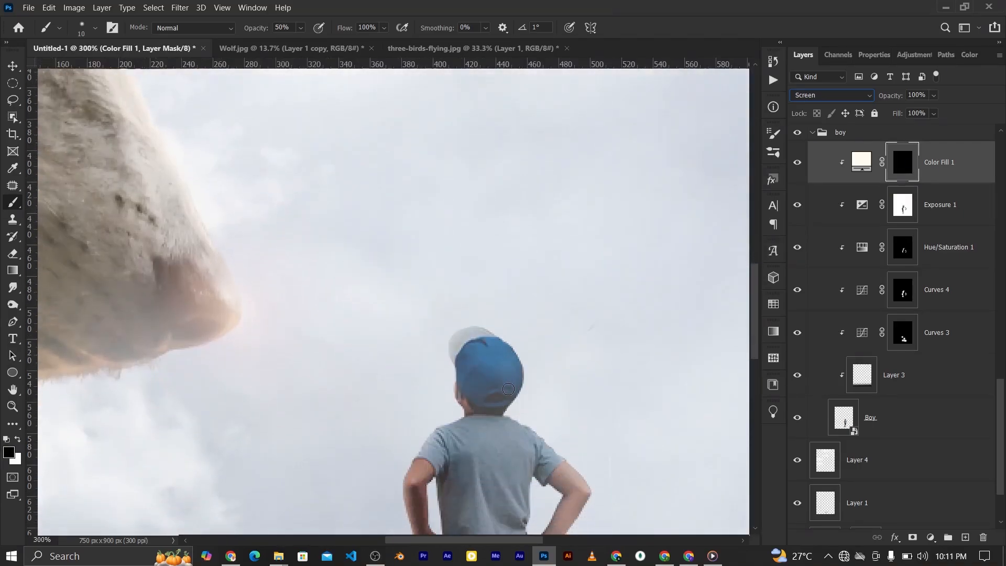
pyautogui.scroll(-2, 303, 436)
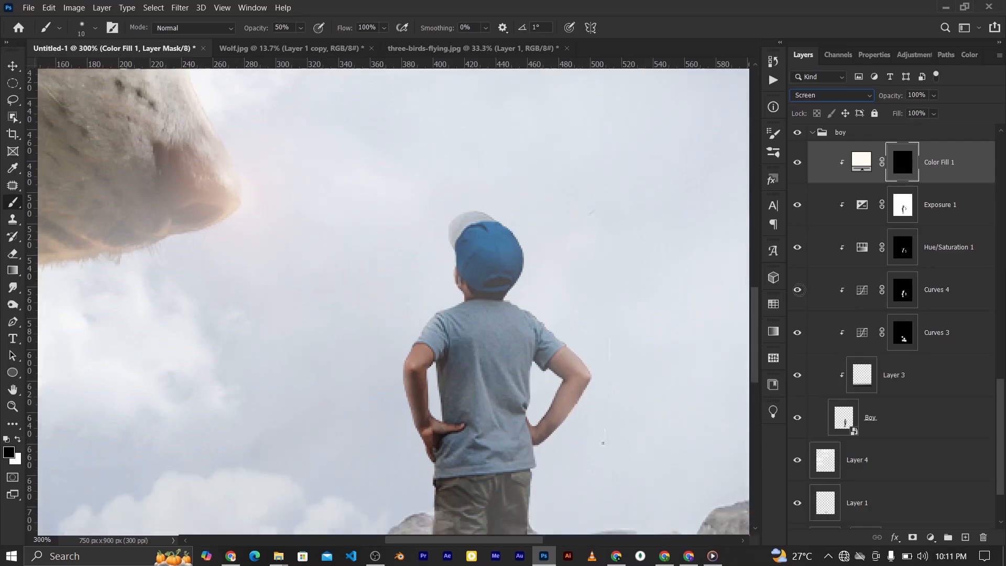
pyautogui.moveTo(754, 317); pyautogui.dragTo(755, 332)
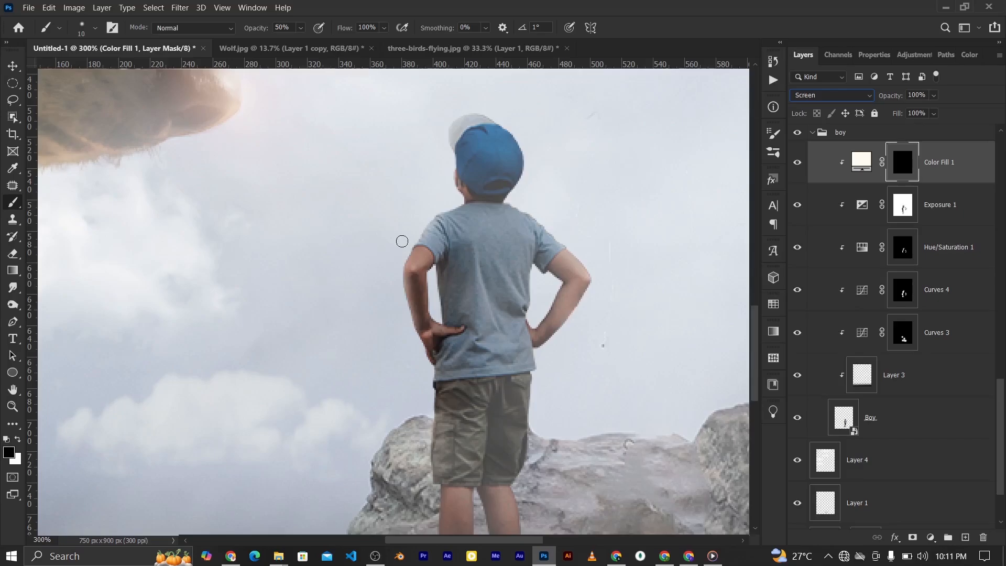
pyautogui.press('x')
pyautogui.press(']')
pyautogui.press(']')
pyautogui.press(']')
pyautogui.moveTo(398, 245); pyautogui.dragTo(393, 325)
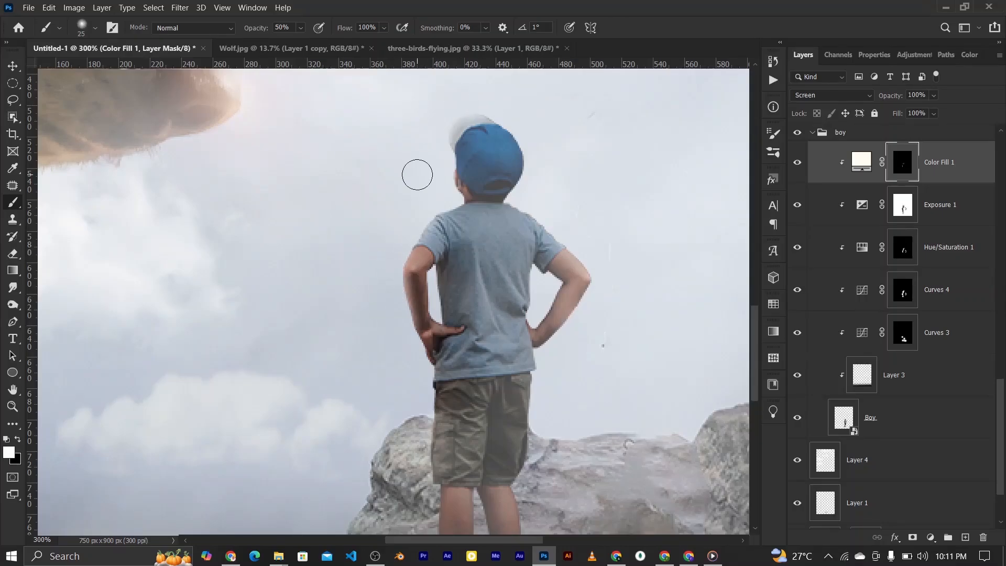
# Step: Extend the painted rim light along the boy's right arm and shorts and up his left side to the shoulder
pyautogui.moveTo(577, 237); pyautogui.dragTo(529, 453)
pyautogui.moveTo(420, 382)
pyautogui.mouseDown()
pyautogui.moveTo(415, 485)
pyautogui.moveTo(391, 261)
pyautogui.moveTo(431, 197)
pyautogui.mouseUp()
pyautogui.scroll(-3, 526, 305)
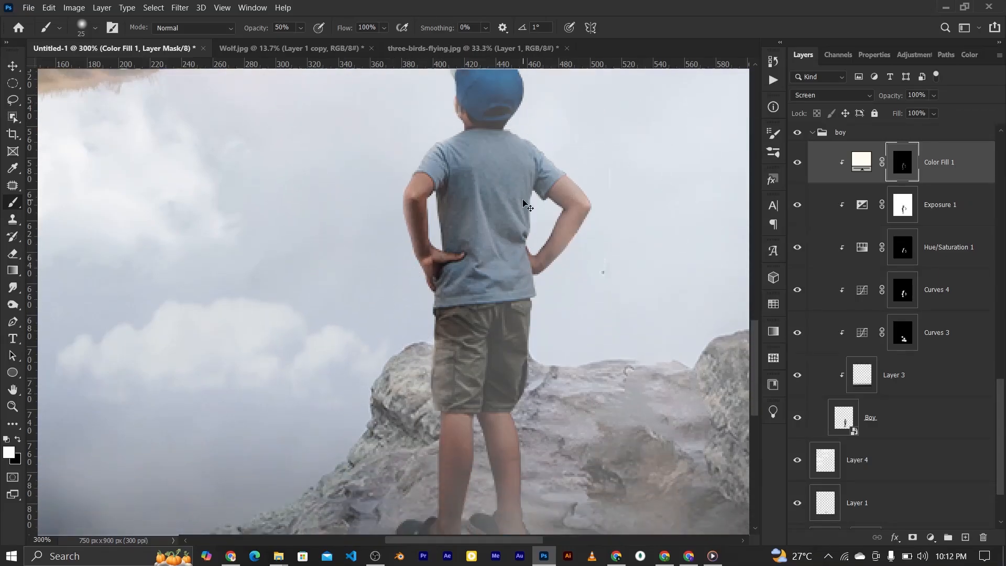
pyautogui.hotkey('ctrl', '0')
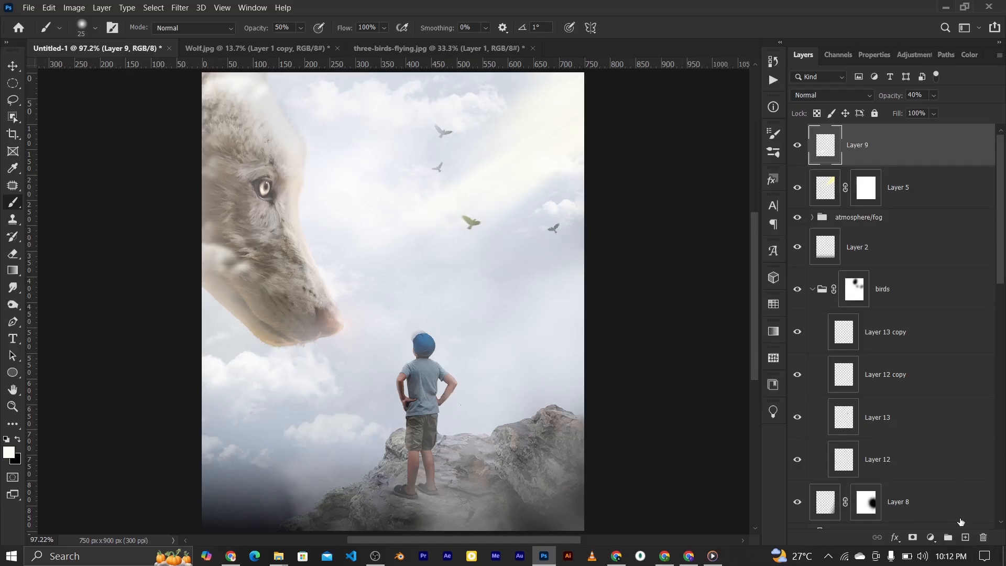
# Step: Add a new layer above Layer 9 and fill it with 50% Gray in Normal mode at 100% opacity
pyautogui.click(965, 537)
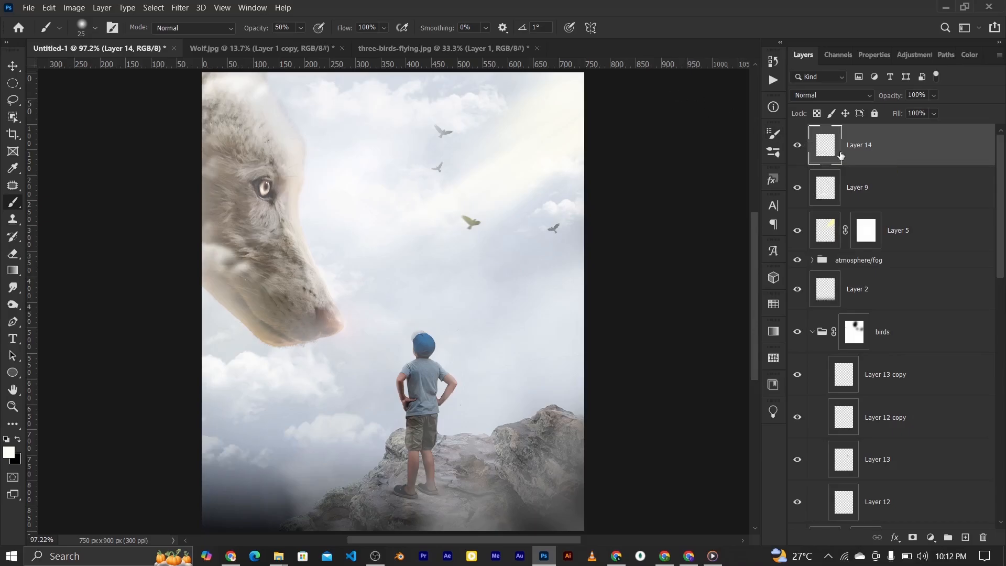
pyautogui.hotkey('shift', 'F5')
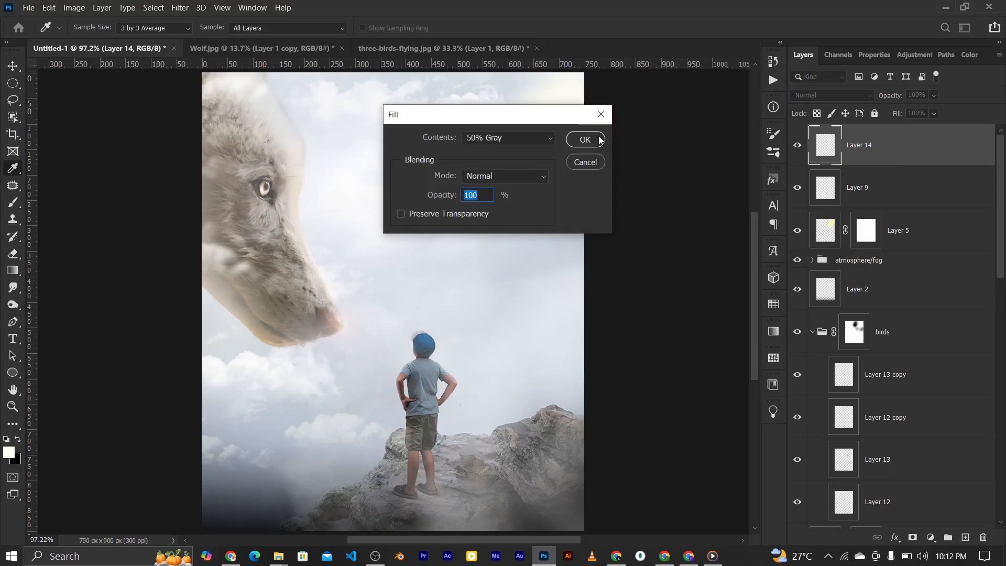
pyautogui.click(584, 139)
pyautogui.press('b')
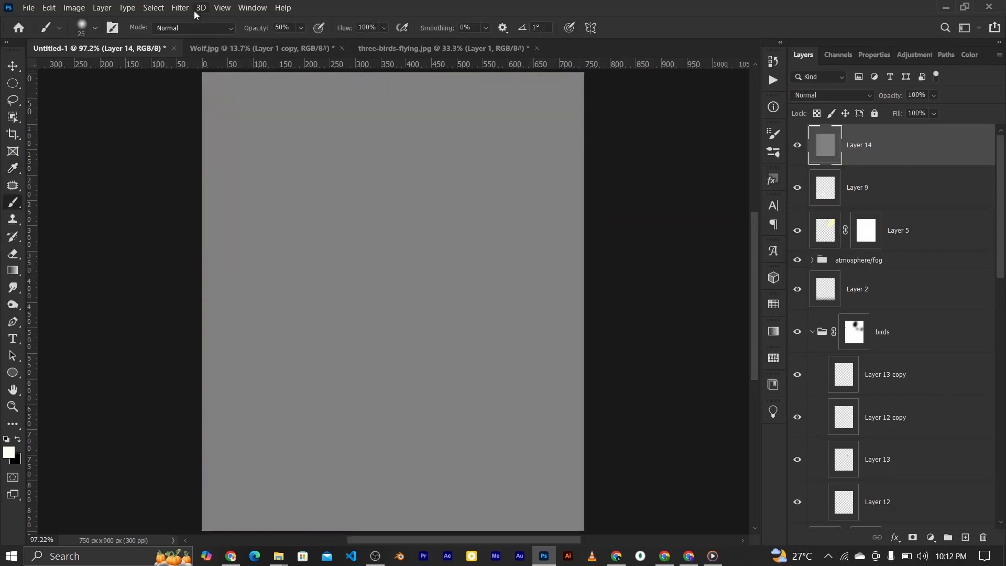
# Step: Apply Add Noise to the gray Layer 14 at 6.30% with Gaussian distribution and Monochromatic enabled
pyautogui.click(178, 7)
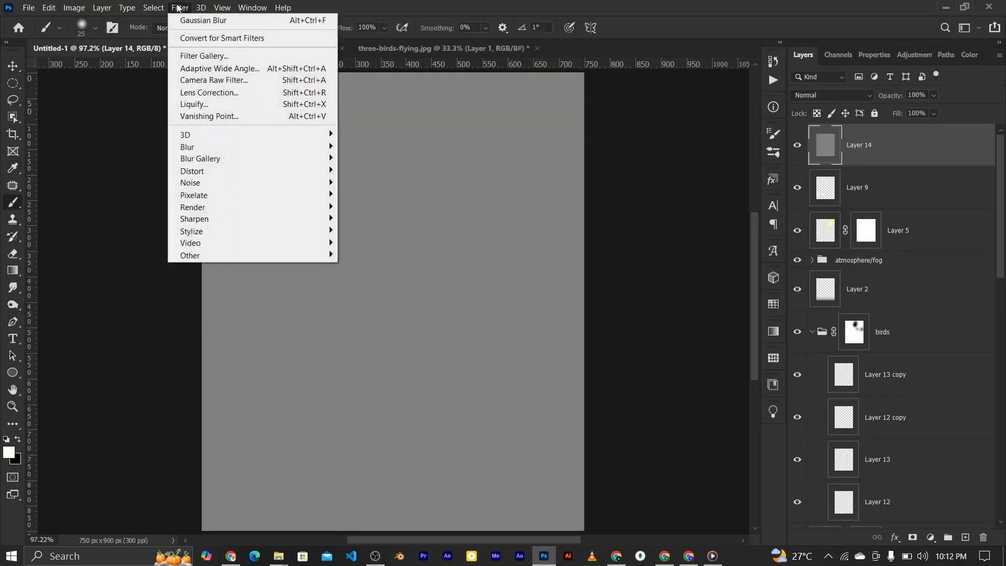
pyautogui.moveTo(288, 147)
pyautogui.moveTo(222, 183)
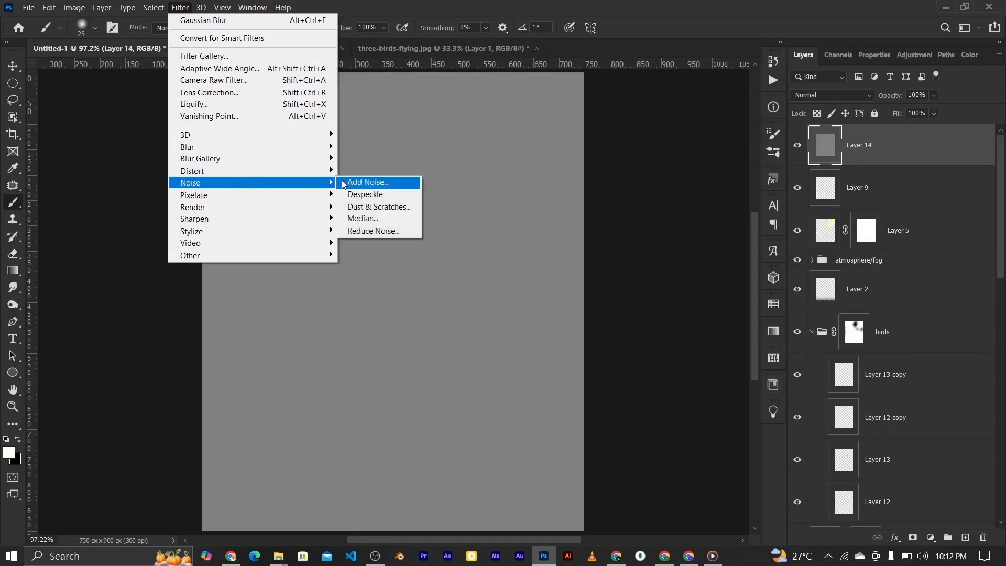
pyautogui.click(367, 182)
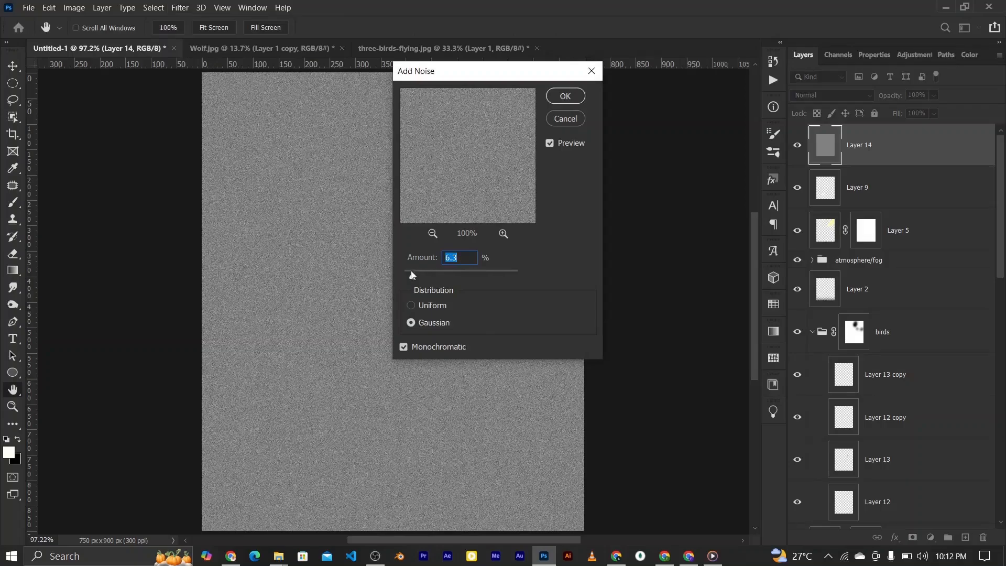
pyautogui.moveTo(410, 275); pyautogui.dragTo(412, 276)
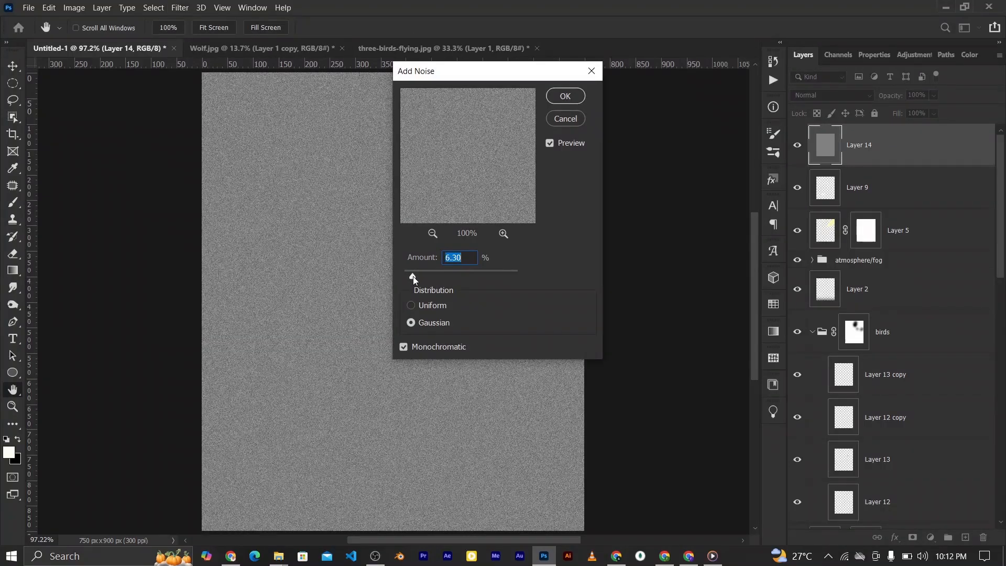
pyautogui.click(566, 96)
pyautogui.press('b')
# Step: Set Layer 14's blend mode to Soft Light and reduce its Fill to 34%
pyautogui.click(831, 95)
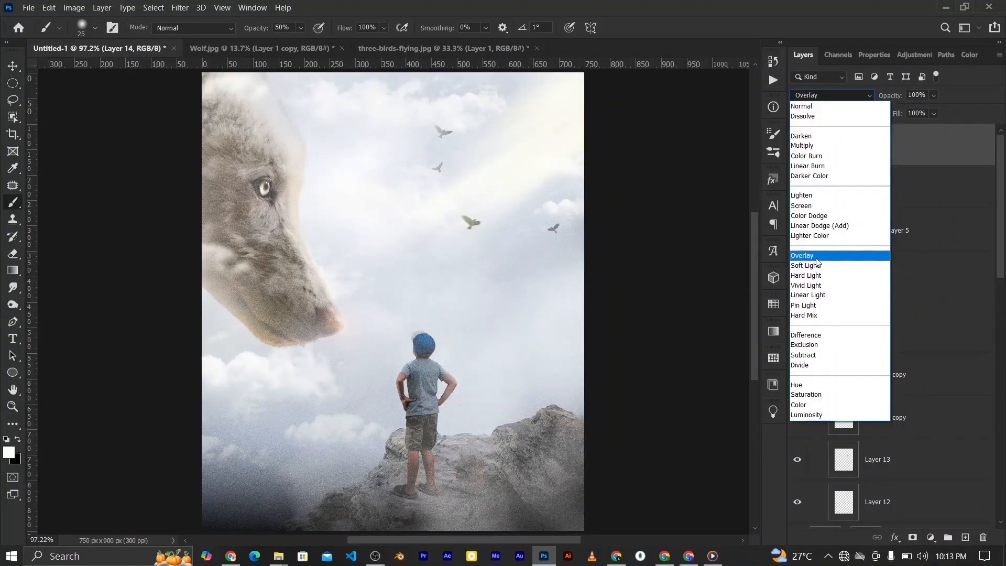
pyautogui.click(816, 265)
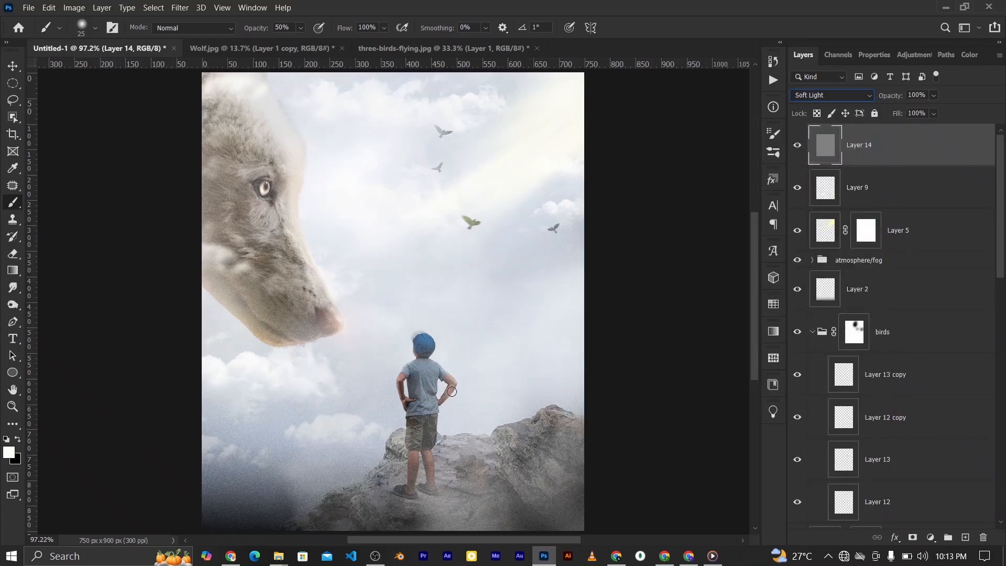
pyautogui.moveTo(898, 114); pyautogui.dragTo(864, 117)
pyautogui.hotkey('ctrl', '+')
pyautogui.hotkey('ctrl', '+')
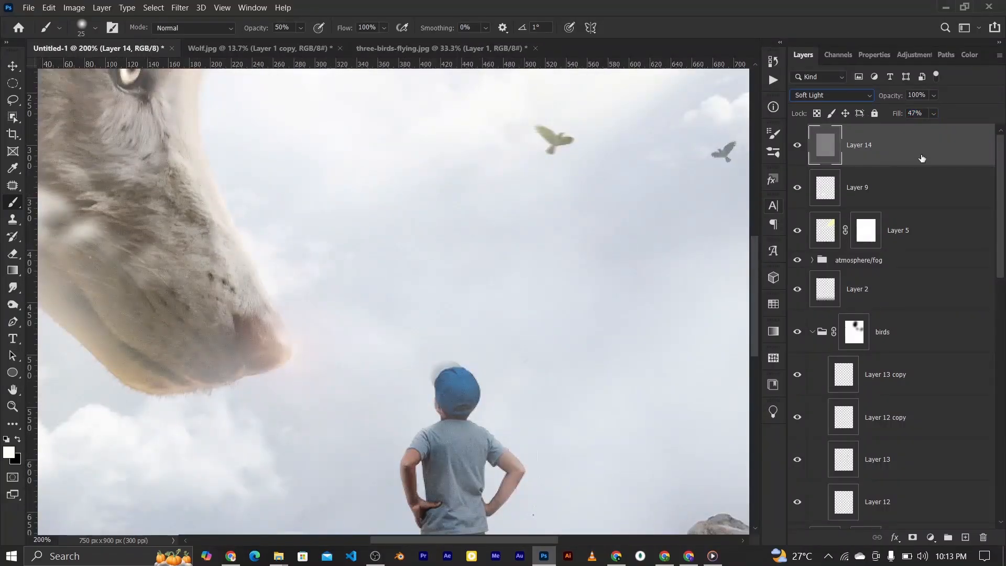
pyautogui.moveTo(887, 114); pyautogui.dragTo(882, 114)
pyautogui.hotkey('ctrl', '-')
pyautogui.hotkey('ctrl', '-')
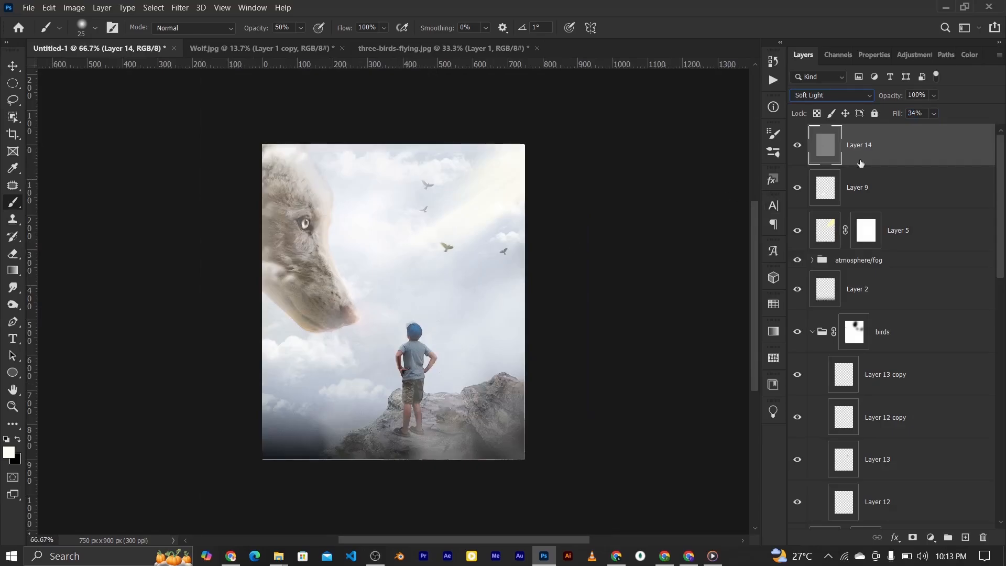
# Step: Add a Curves adjustment above Layer 14 and shape its Blue channel with points at input 44, output 50 and input 207, output 204
pyautogui.click(915, 59)
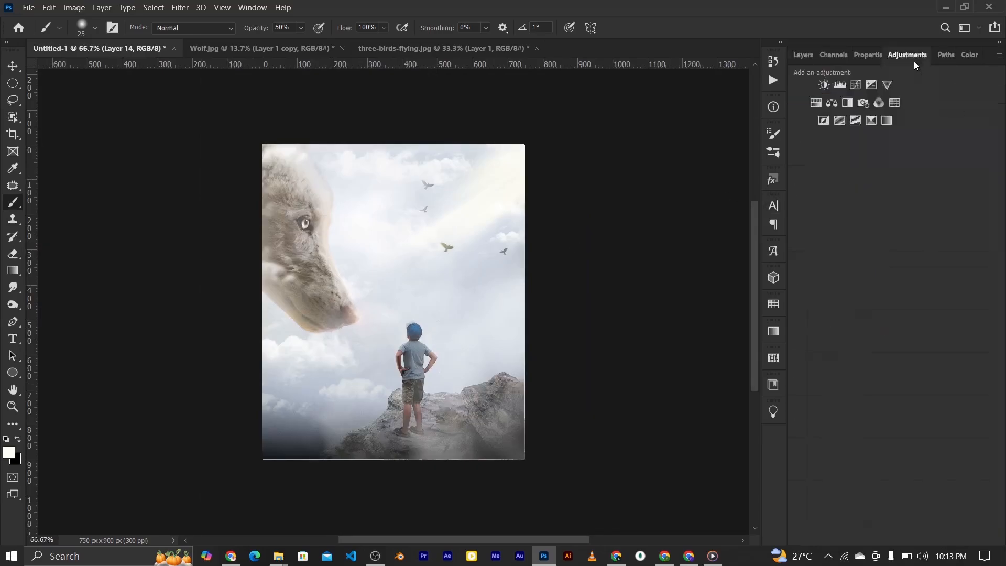
pyautogui.click(856, 84)
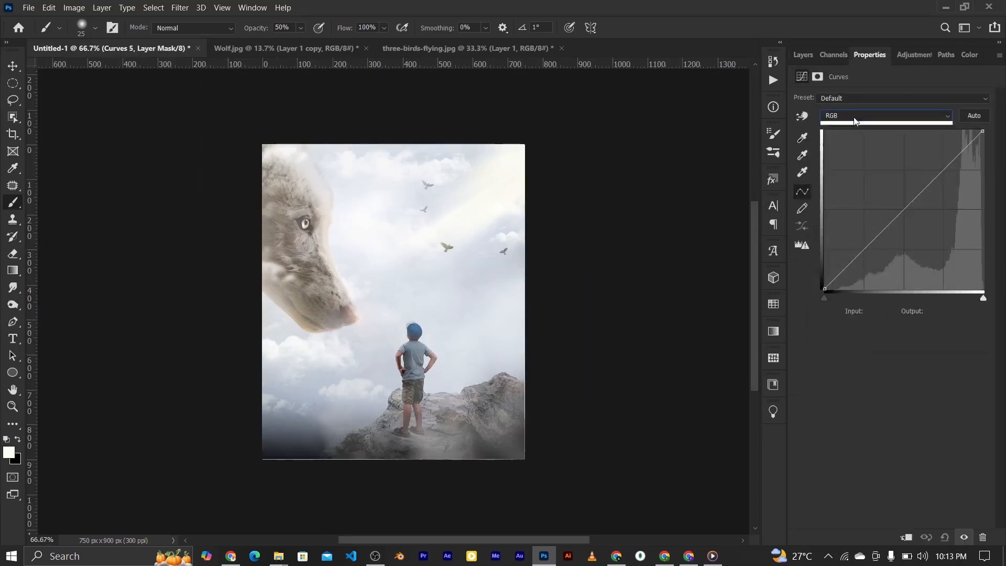
pyautogui.click(853, 116)
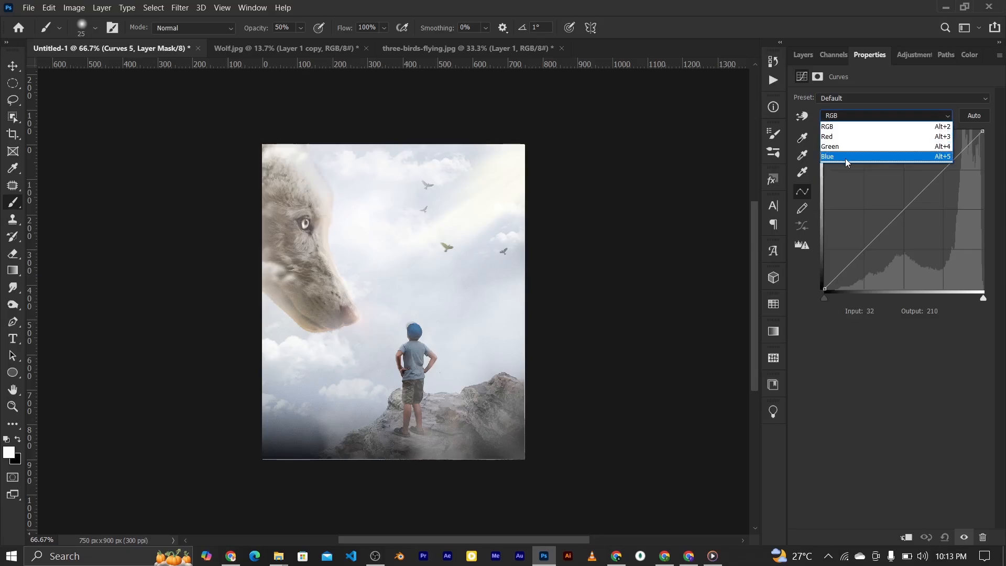
pyautogui.click(844, 159)
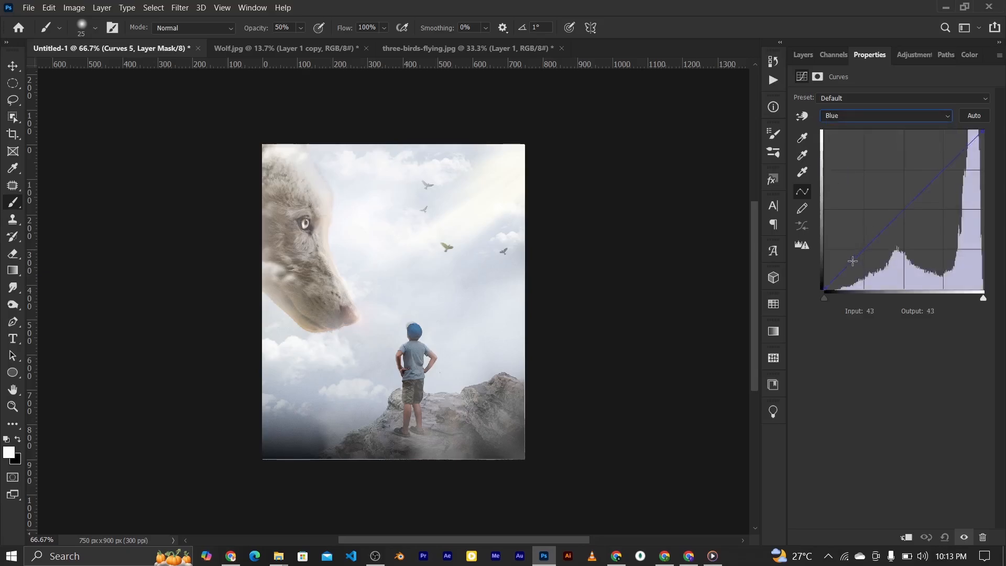
pyautogui.moveTo(852, 261); pyautogui.dragTo(852, 258)
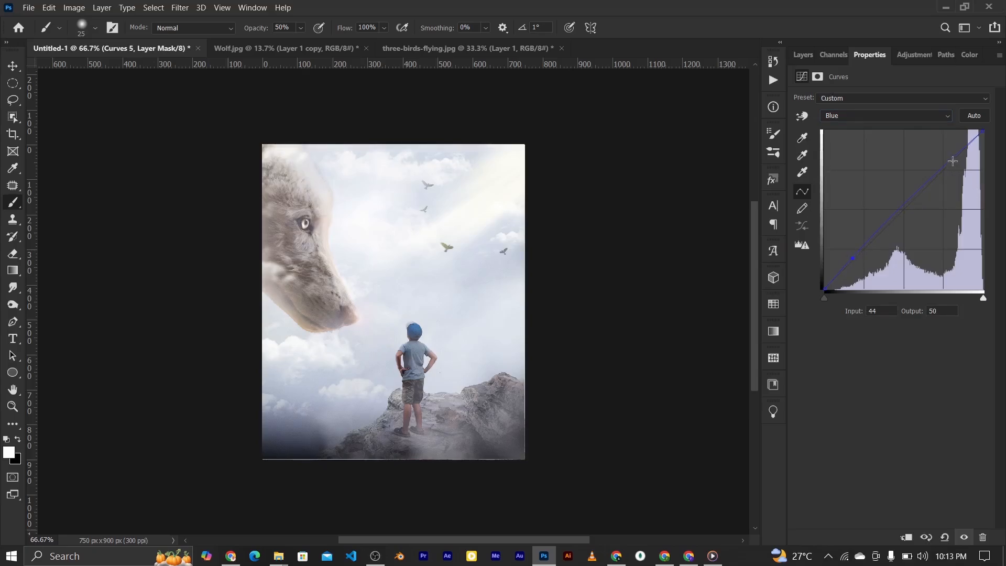
pyautogui.moveTo(951, 159); pyautogui.dragTo(951, 160)
pyautogui.click(852, 258)
pyautogui.moveTo(856, 263); pyautogui.dragTo(854, 258)
pyautogui.click(953, 164)
pyautogui.moveTo(954, 165); pyautogui.dragTo(953, 161)
pyautogui.moveTo(954, 161); pyautogui.dragTo(953, 163)
# Step: Lower the shadows slightly in the Green channel of the Curves adjustment and add a second point in the highlights
pyautogui.click(852, 115)
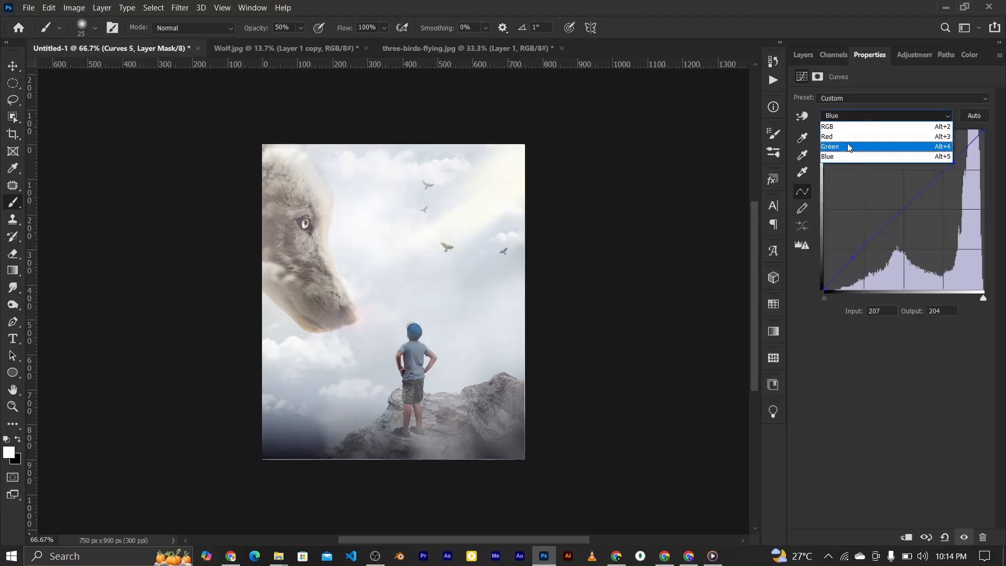
pyautogui.click(851, 148)
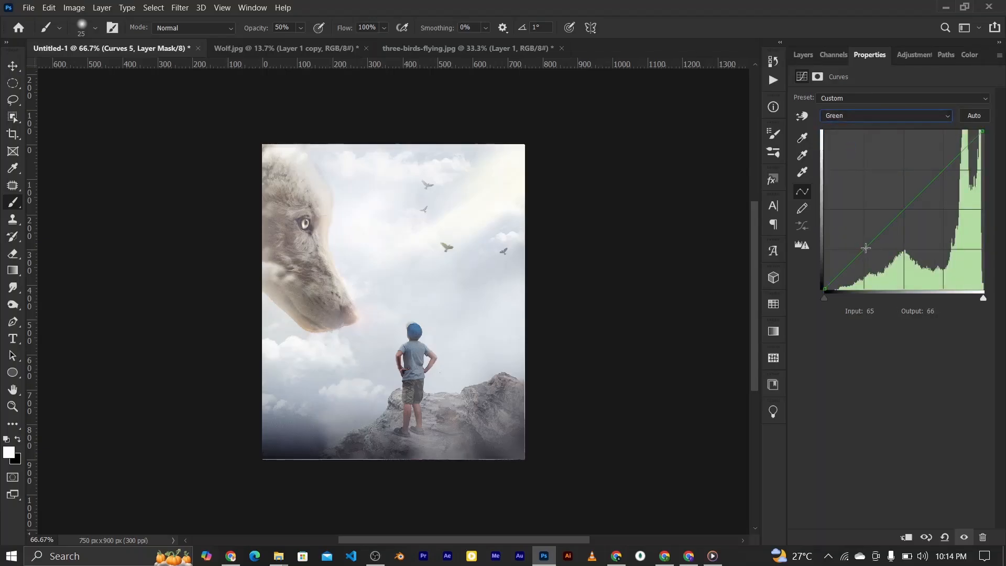
pyautogui.click(866, 249)
pyautogui.moveTo(866, 250); pyautogui.dragTo(867, 250)
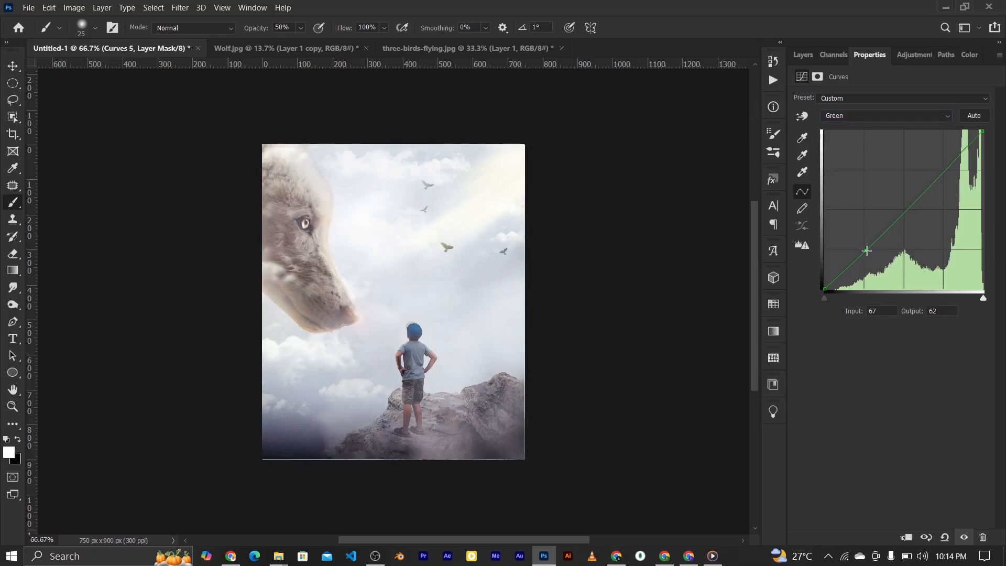
pyautogui.click(948, 165)
pyautogui.moveTo(949, 163); pyautogui.dragTo(949, 163)
pyautogui.moveTo(867, 249); pyautogui.dragTo(866, 252)
# Step: Pull down the midtones of the Curves adjustment's Red channel with a point at input 131, output 124
pyautogui.click(858, 118)
pyautogui.click(864, 134)
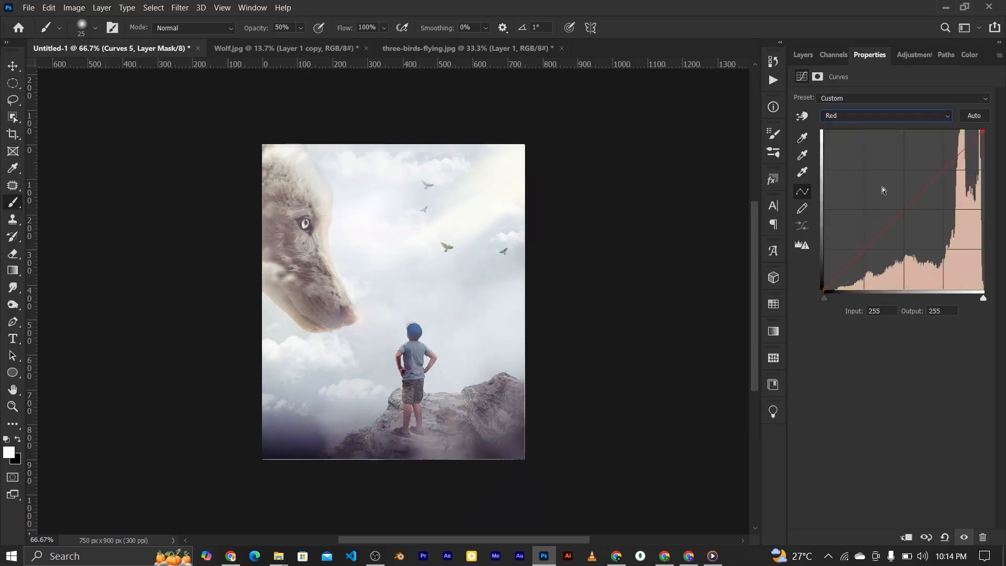
pyautogui.moveTo(905, 209); pyautogui.dragTo(906, 214)
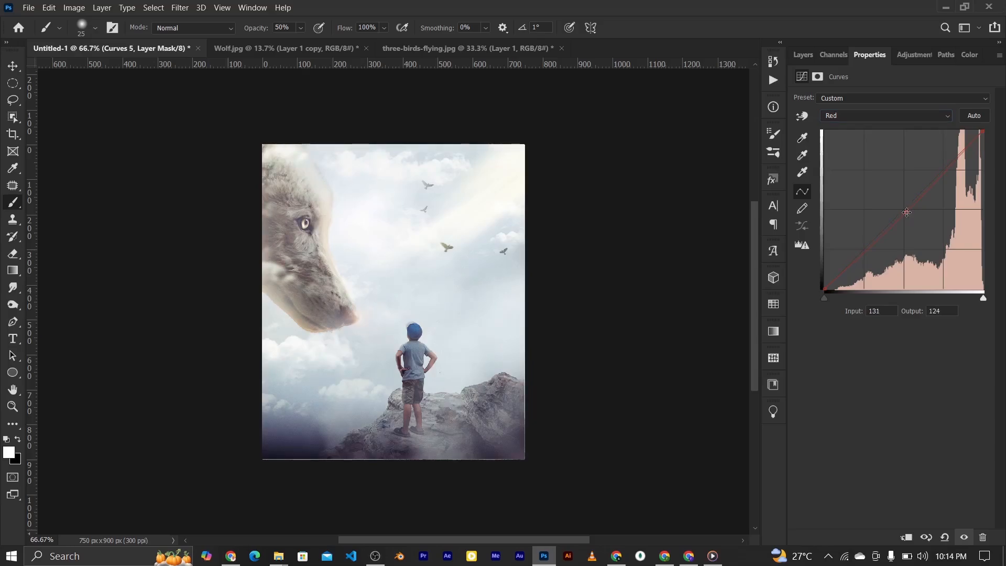
# Step: Return to the Blue channel of the Curves adjustment and shift its shadow point to input 43, output 51
pyautogui.click(838, 118)
pyautogui.click(843, 159)
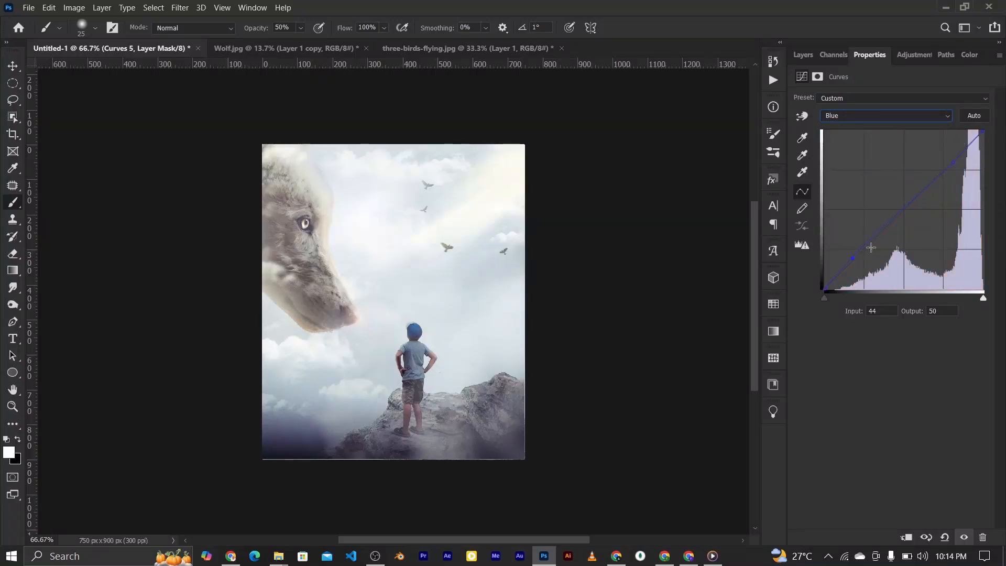
pyautogui.click(855, 115)
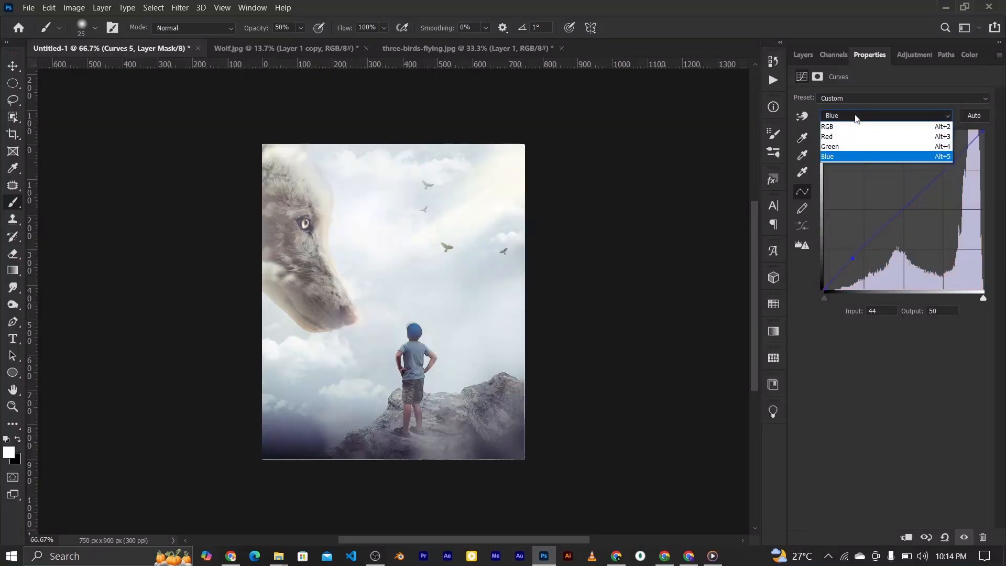
pyautogui.click(853, 259)
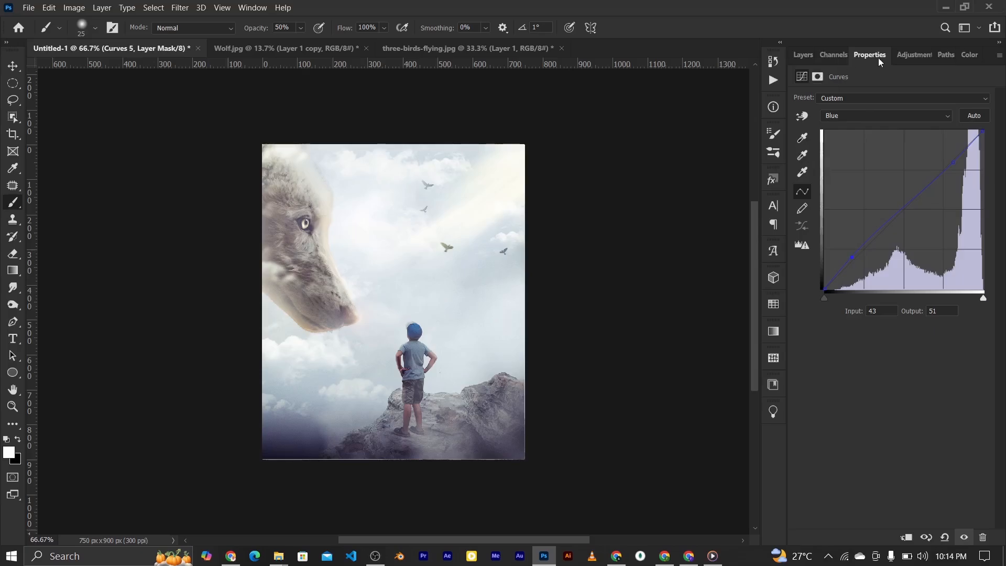
# Step: Add a second Curves adjustment and lower its Blue channel midtones with a point at input 130, output 123
pyautogui.click(905, 56)
pyautogui.click(853, 84)
pyautogui.click(836, 116)
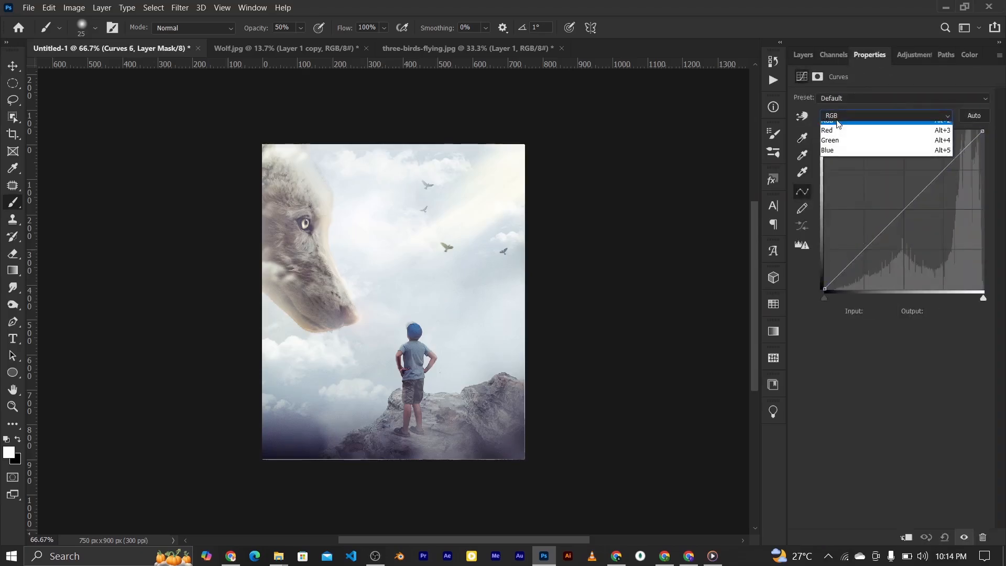
pyautogui.click(838, 159)
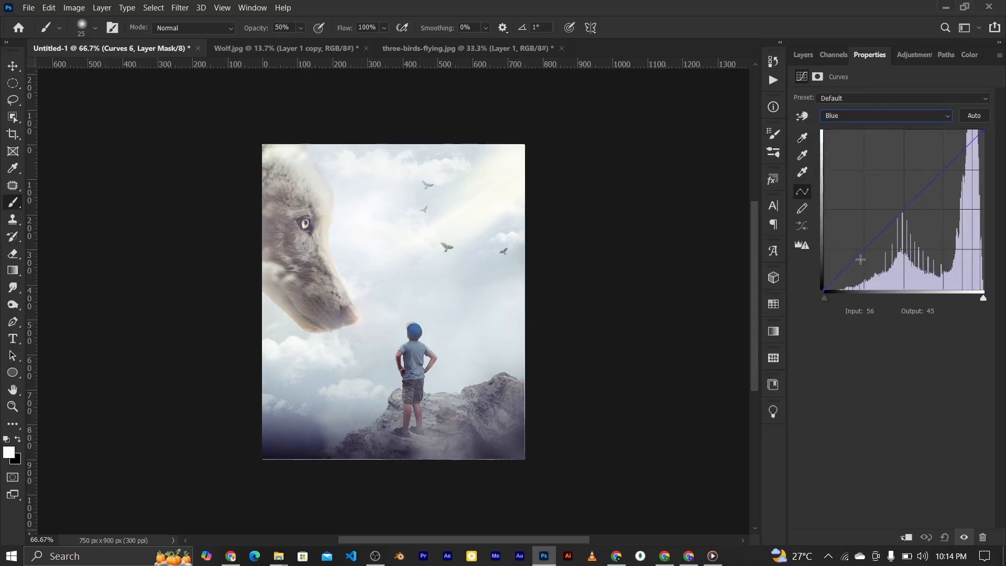
pyautogui.click(905, 209)
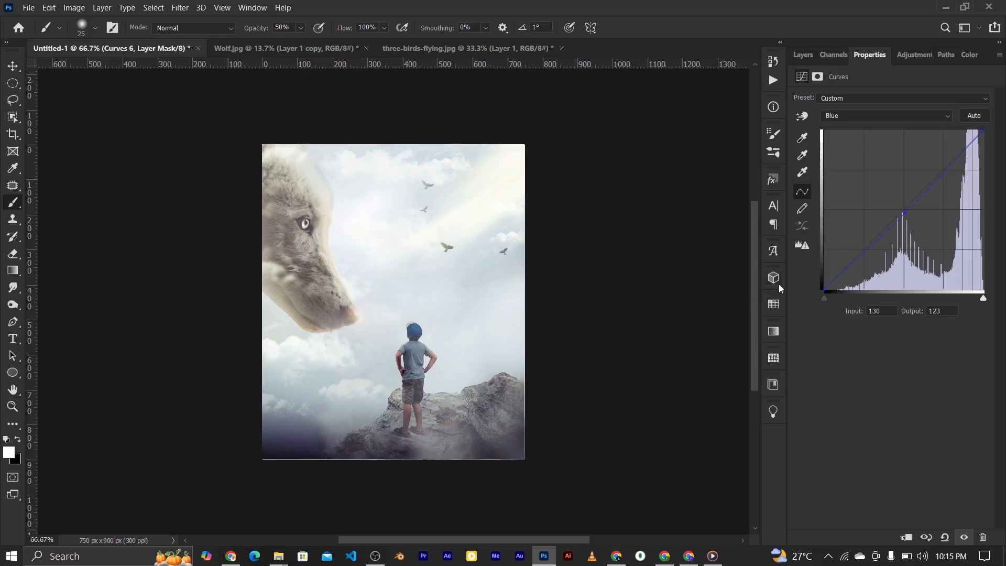
pyautogui.click(852, 261)
# Step: Select the rocky ledge on the bottom background photo layer with the Quick Selection tool and reduce the brush to 80 px
pyautogui.click(801, 55)
pyautogui.scroll(-5, 945, 380)
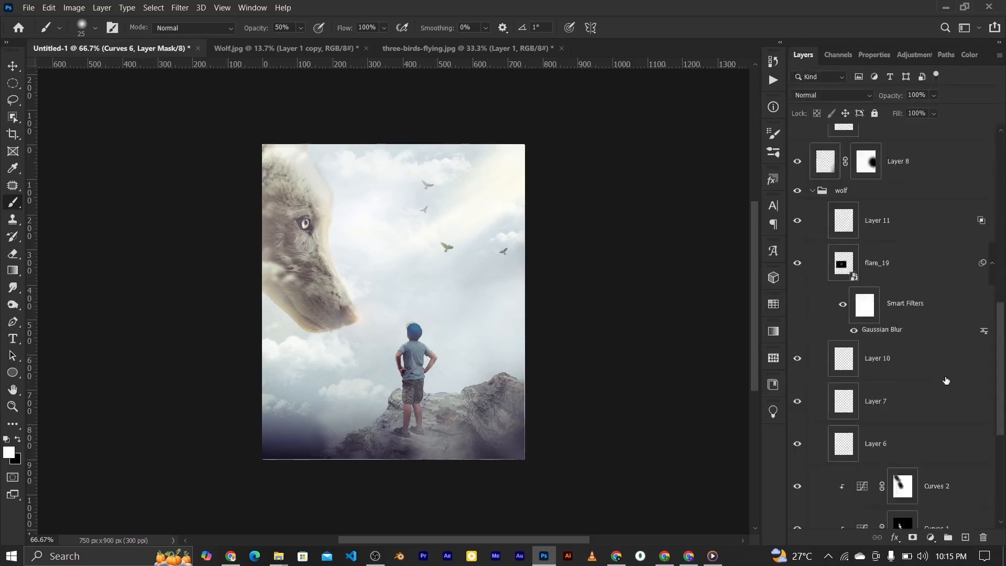
pyautogui.scroll(-6, 946, 380)
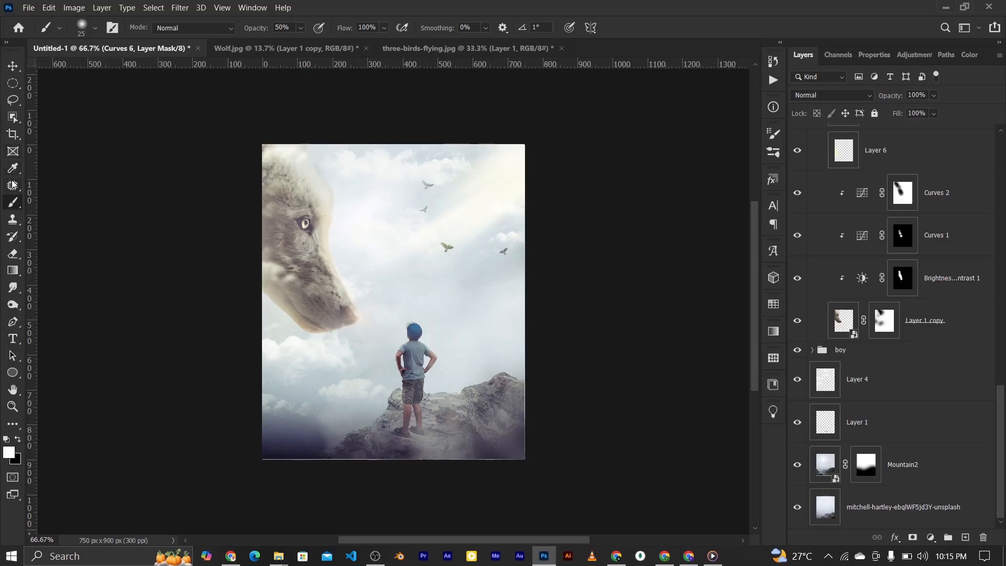
pyautogui.rightClick(14, 124)
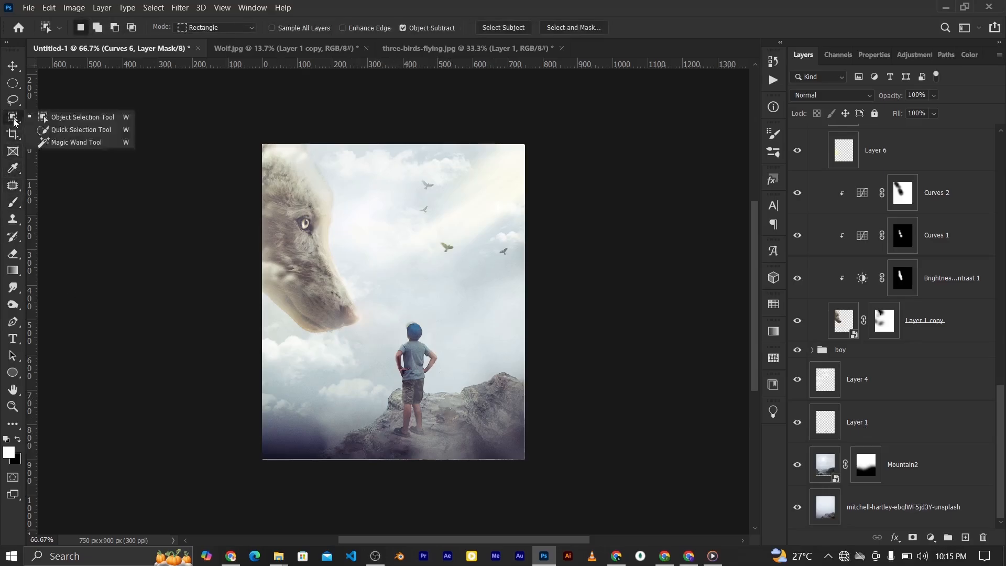
pyautogui.click(68, 128)
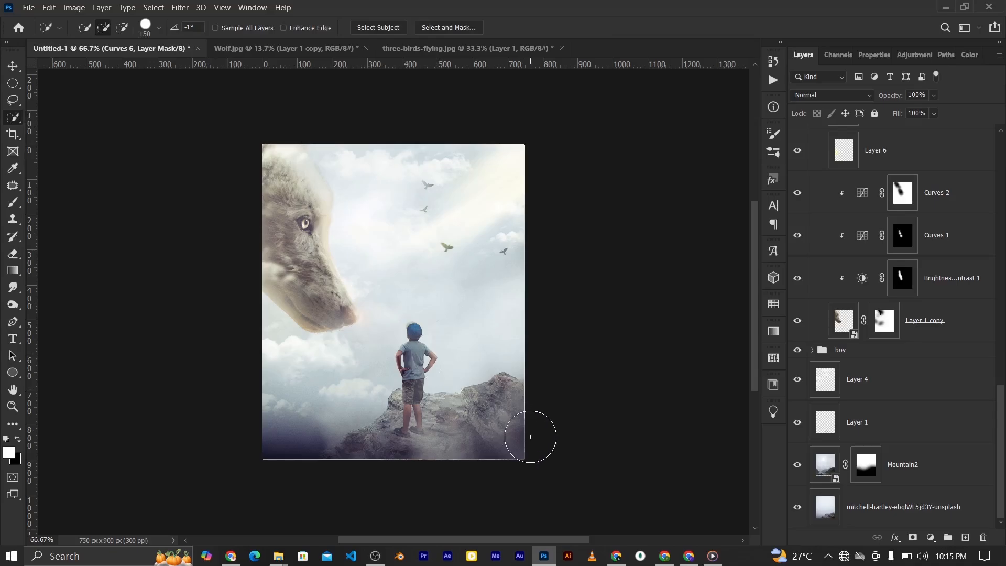
pyautogui.click(823, 507)
pyautogui.moveTo(398, 456)
pyautogui.mouseDown()
pyautogui.moveTo(494, 420)
pyautogui.moveTo(447, 421)
pyautogui.moveTo(514, 451)
pyautogui.moveTo(343, 459)
pyautogui.mouseUp()
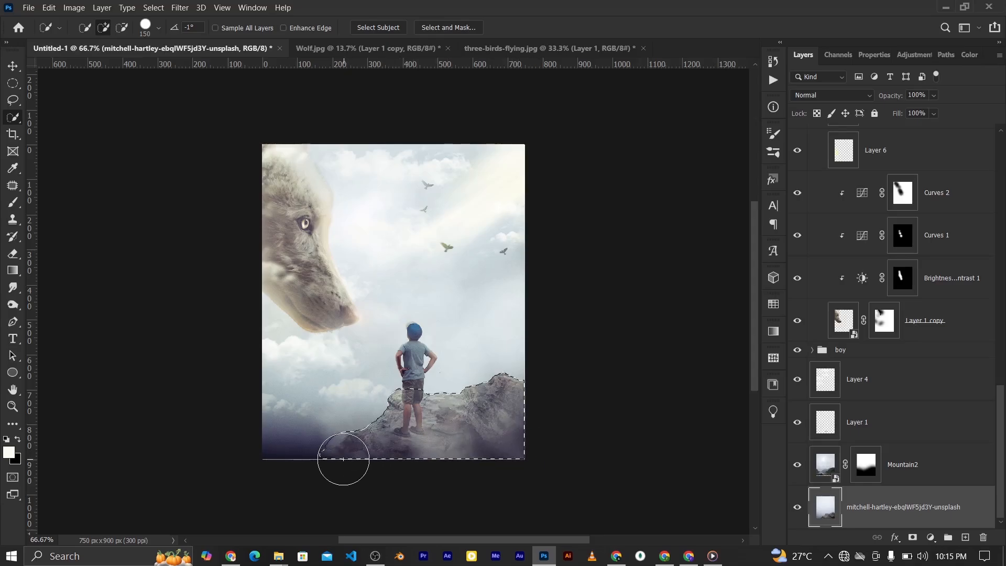
pyautogui.press('[')
pyautogui.press('[')
pyautogui.press('[')
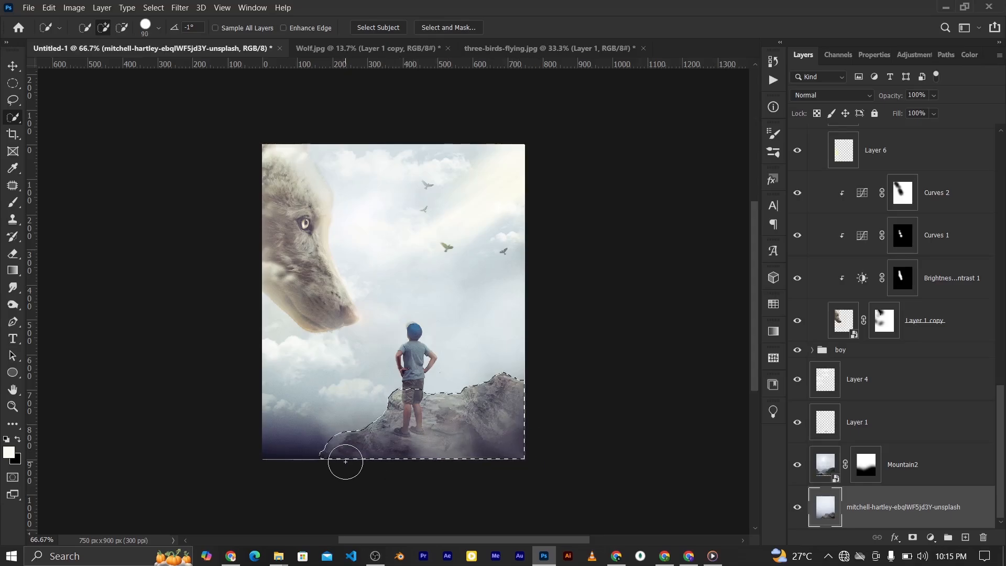
pyautogui.press('[')
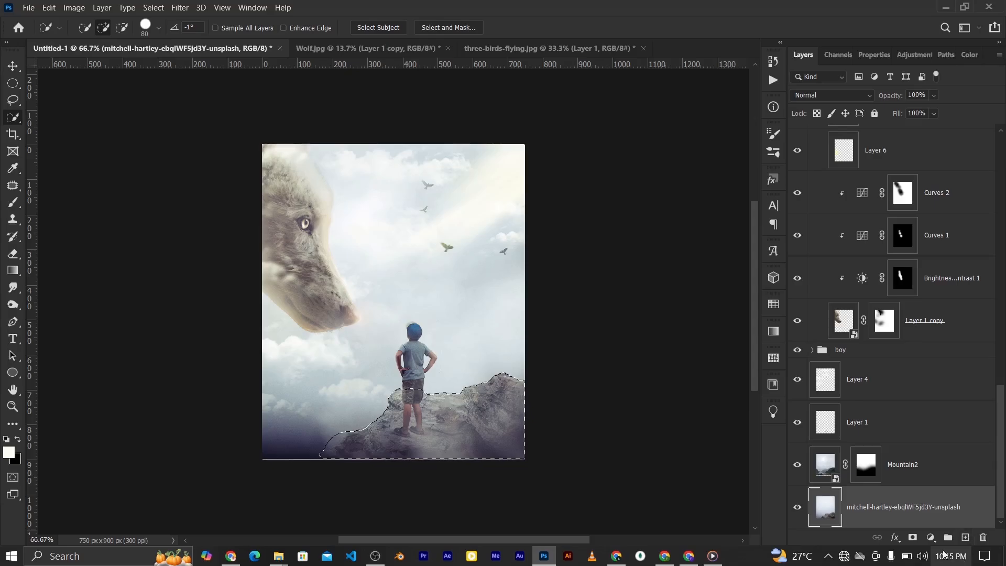
# Step: Add a Curves adjustment masked to the rock selection, move it directly above the Mountain2 layer and open its curve
pyautogui.click(930, 538)
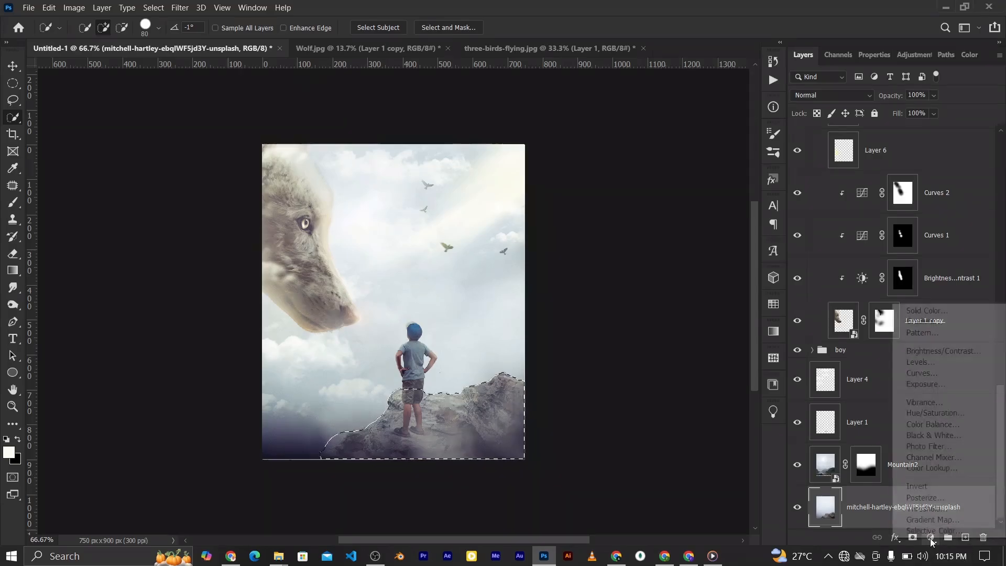
pyautogui.click(928, 373)
pyautogui.click(803, 55)
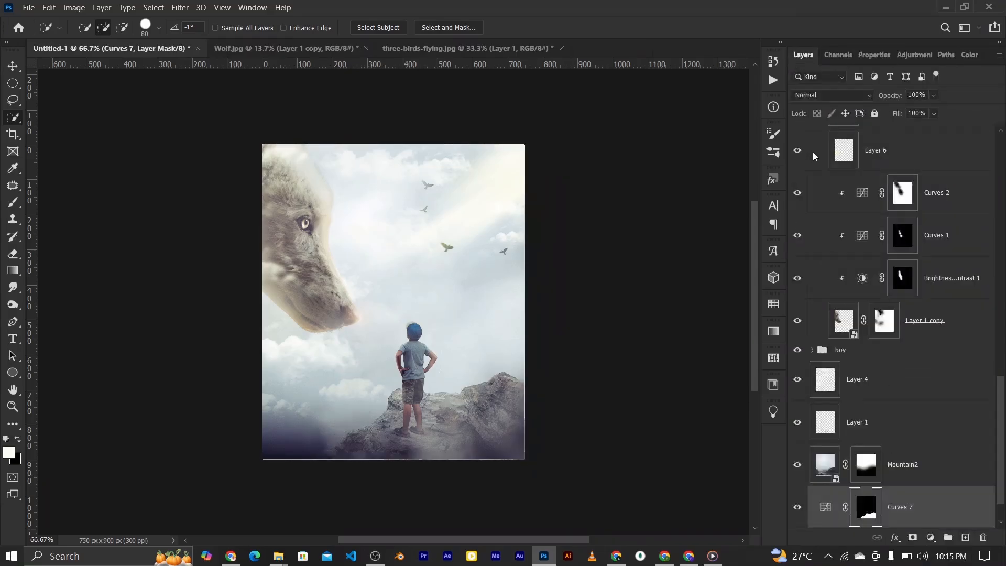
pyautogui.moveTo(898, 508); pyautogui.dragTo(892, 450)
pyautogui.click(833, 471)
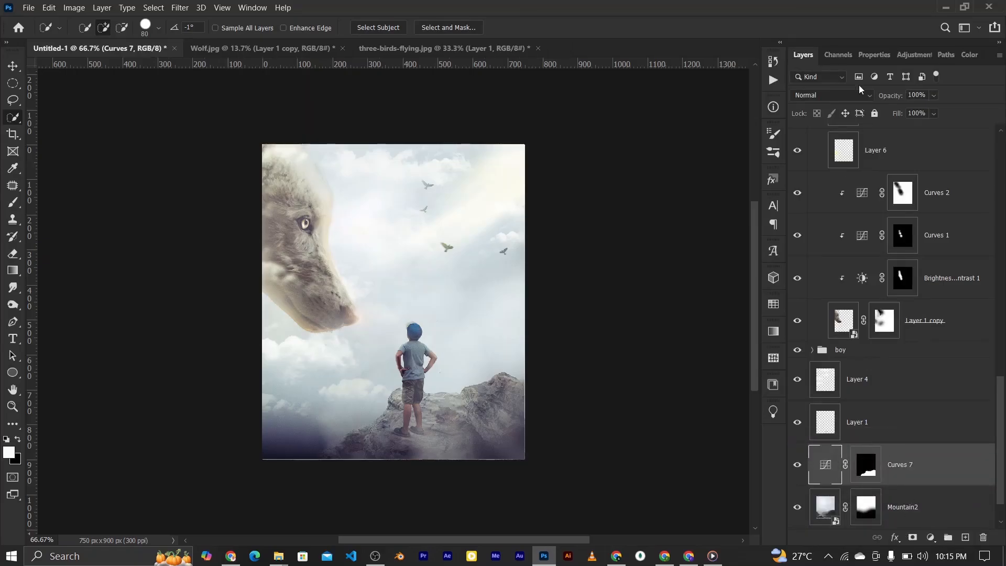
pyautogui.click(873, 54)
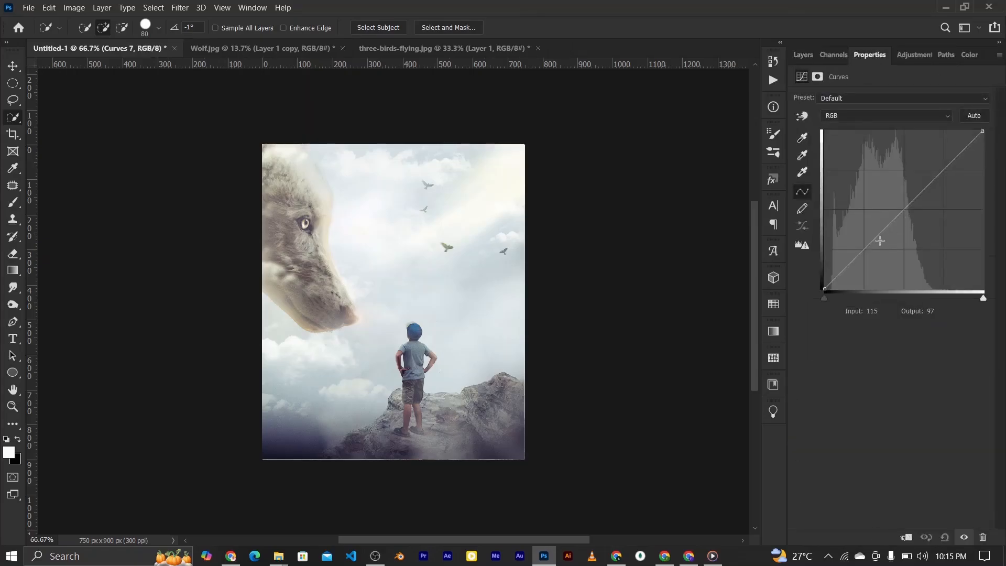
# Step: Darken the rock-masked Curves adjustment with its shadow point at input 44, output 0, plus points at 139/123 and 93/47
pyautogui.moveTo(825, 288); pyautogui.dragTo(852, 289)
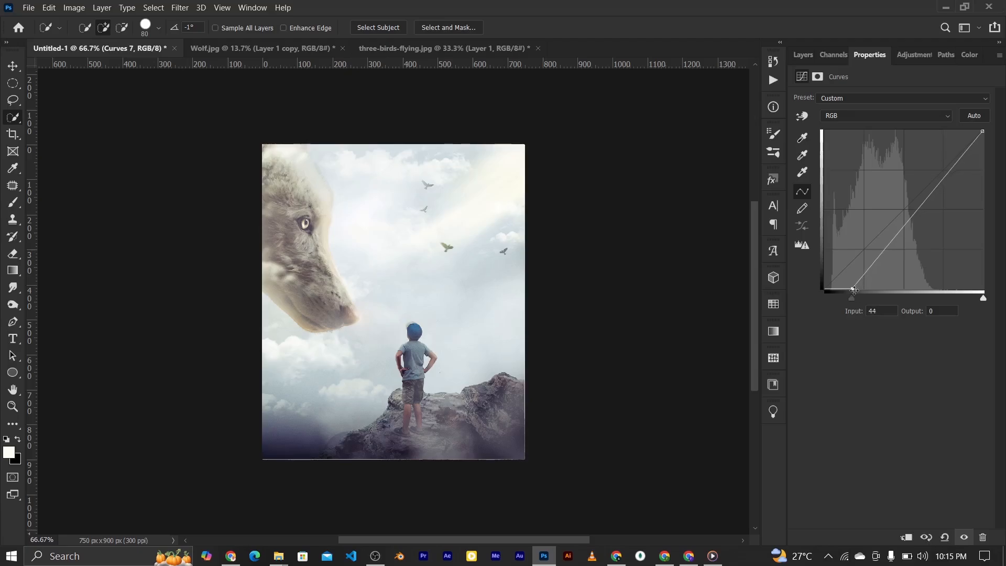
pyautogui.click(910, 212)
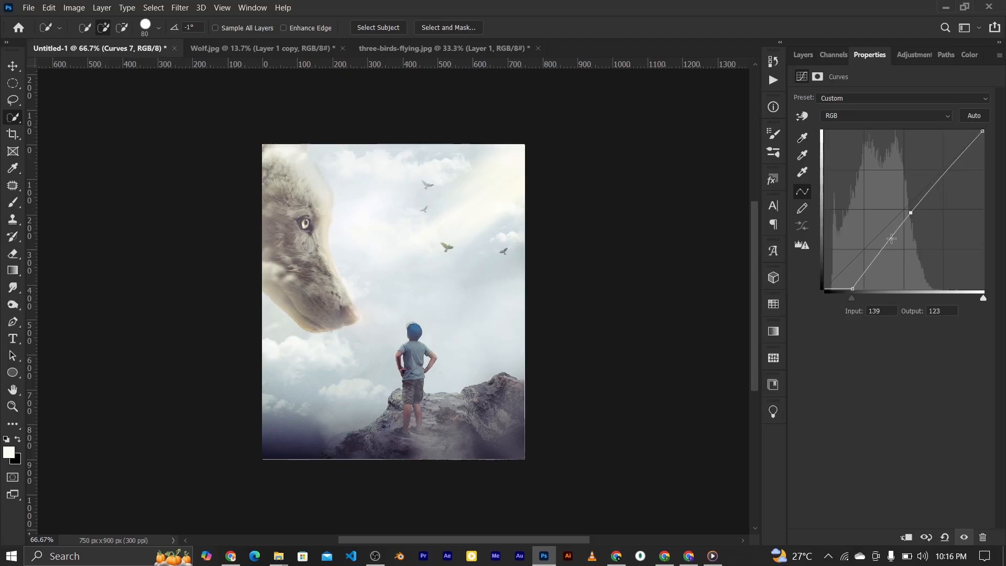
pyautogui.moveTo(878, 254); pyautogui.dragTo(882, 259)
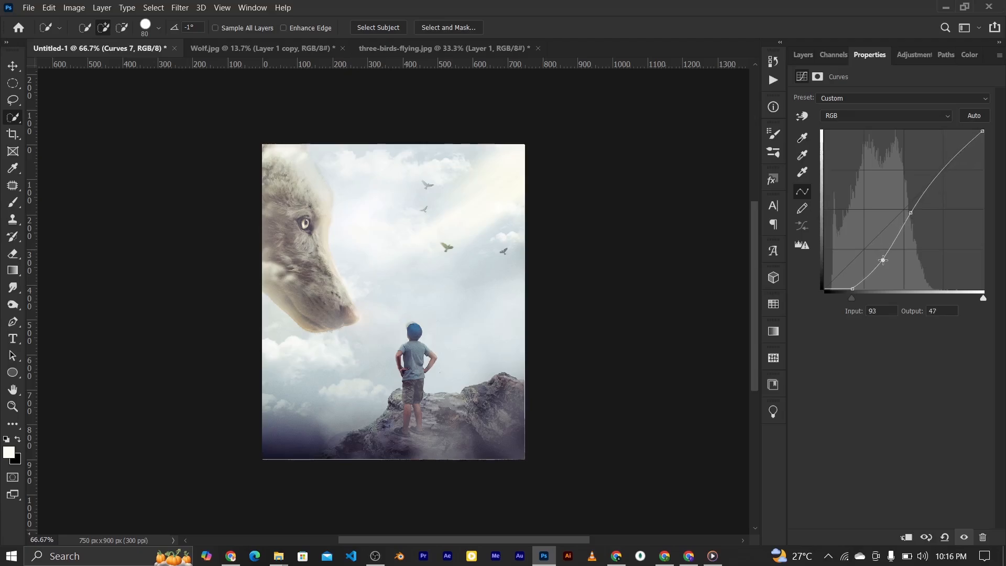
# Step: Expand the boy group, select Layer 3 clipped to the Boy layer and make black the foreground color
pyautogui.click(805, 56)
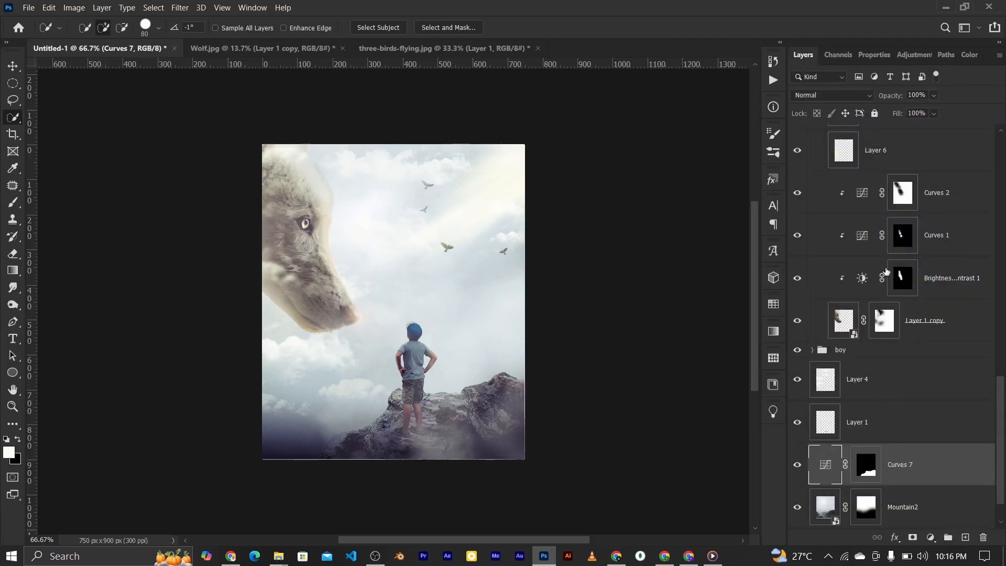
pyautogui.scroll(3, 871, 226)
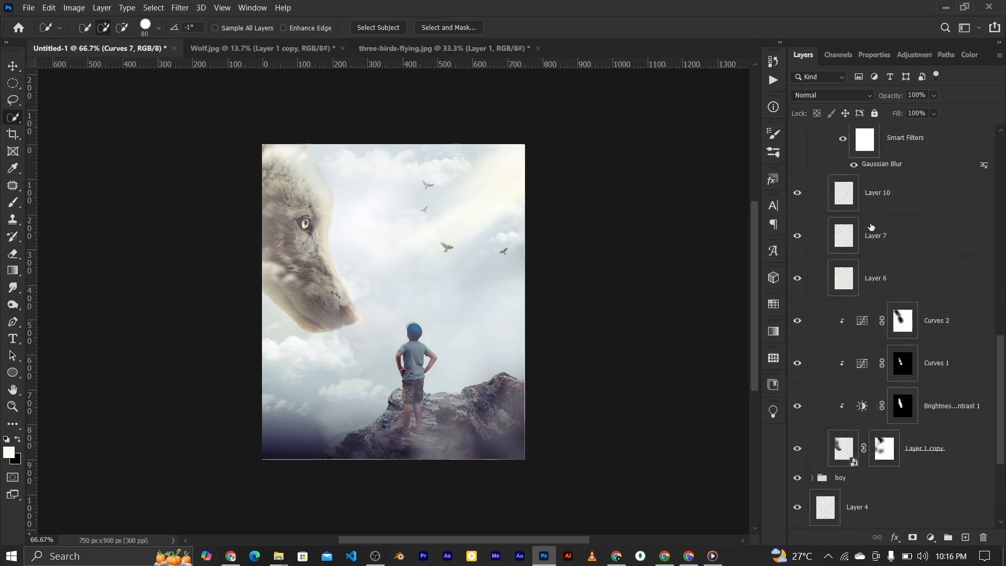
pyautogui.scroll(-2, 813, 377)
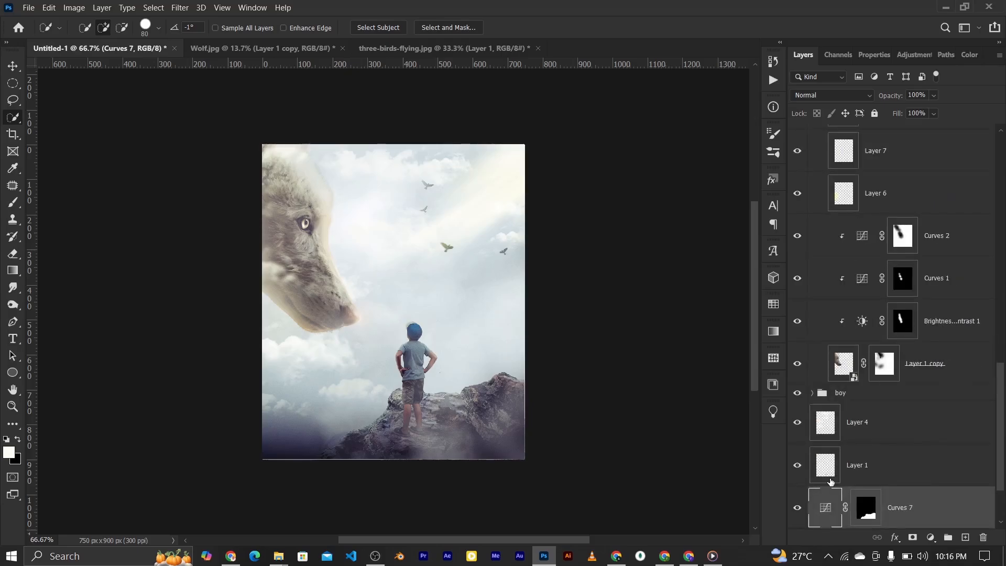
pyautogui.click(812, 393)
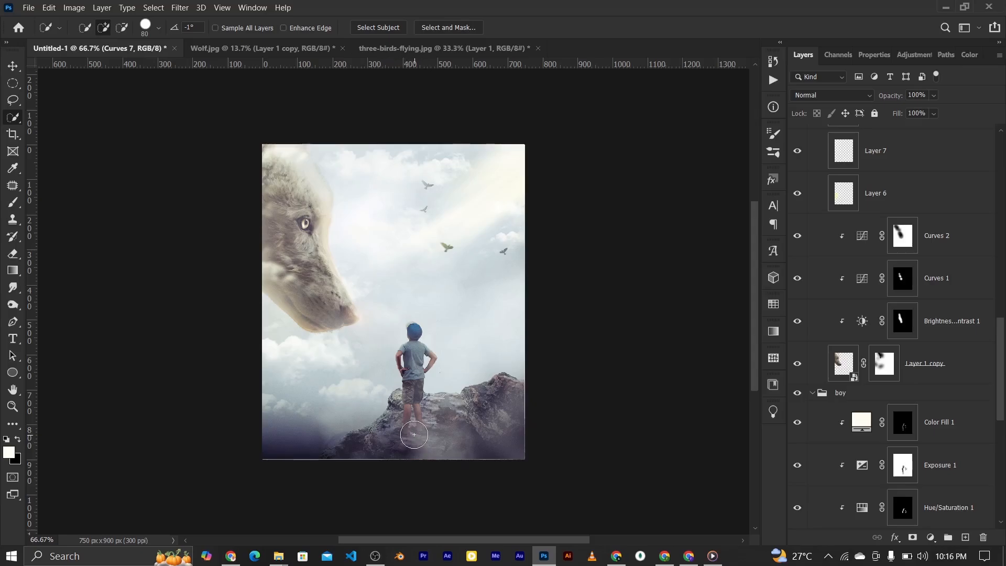
pyautogui.scroll(-5, 897, 431)
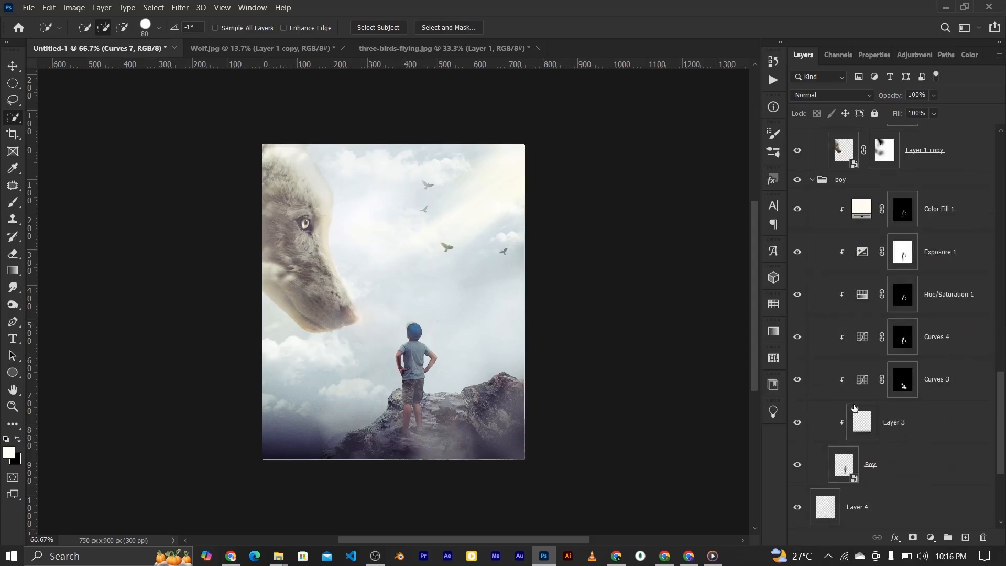
pyautogui.click(797, 423)
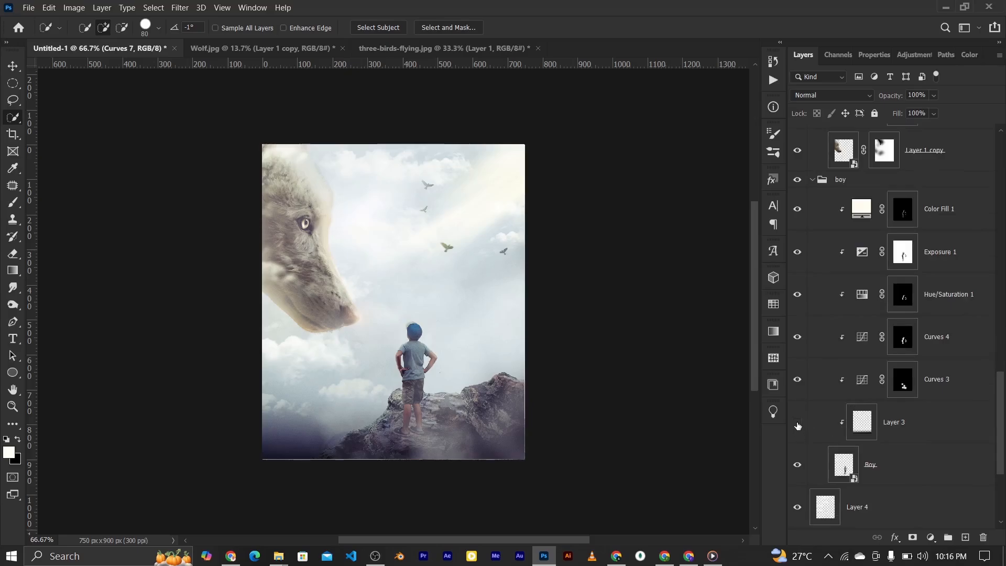
pyautogui.click(865, 427)
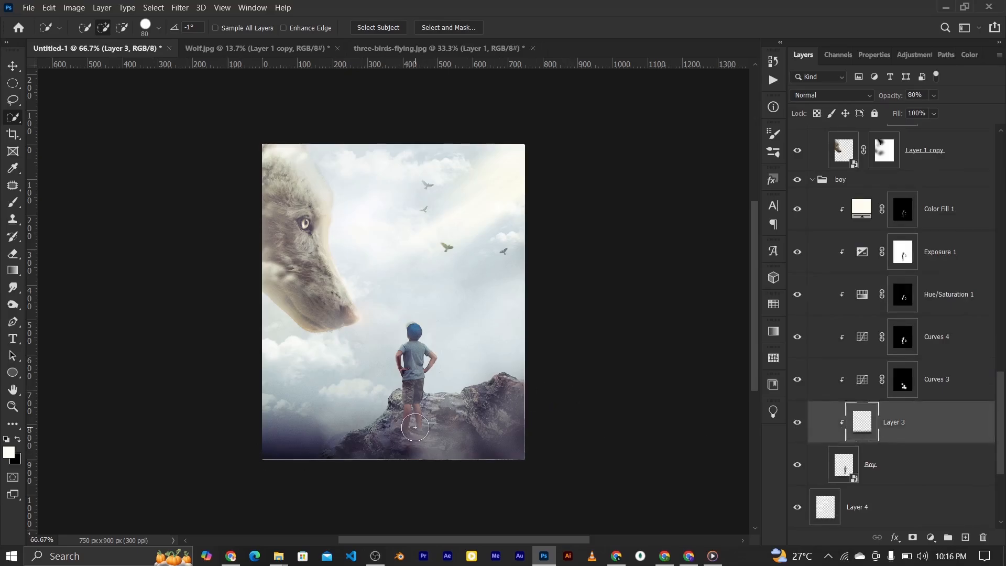
pyautogui.press('x')
pyautogui.moveTo(408, 431); pyautogui.dragTo(419, 434)
pyautogui.hotkey('ctrl', 'z')
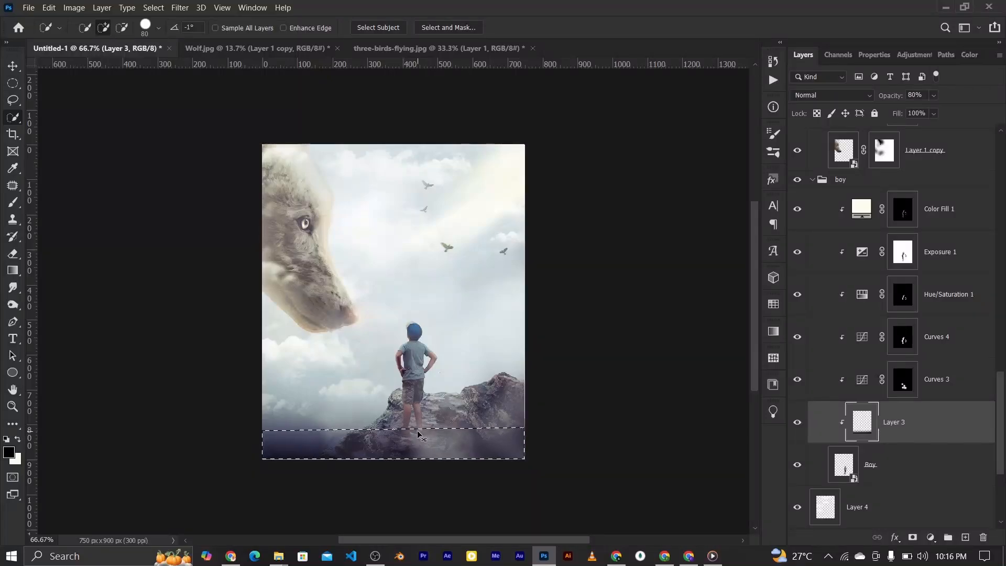
pyautogui.hotkey('ctrl', 'd')
# Step: Switch to the Brush tool, enlarge it to 80 px and set Layer 3's opacity to 75%
pyautogui.press('b')
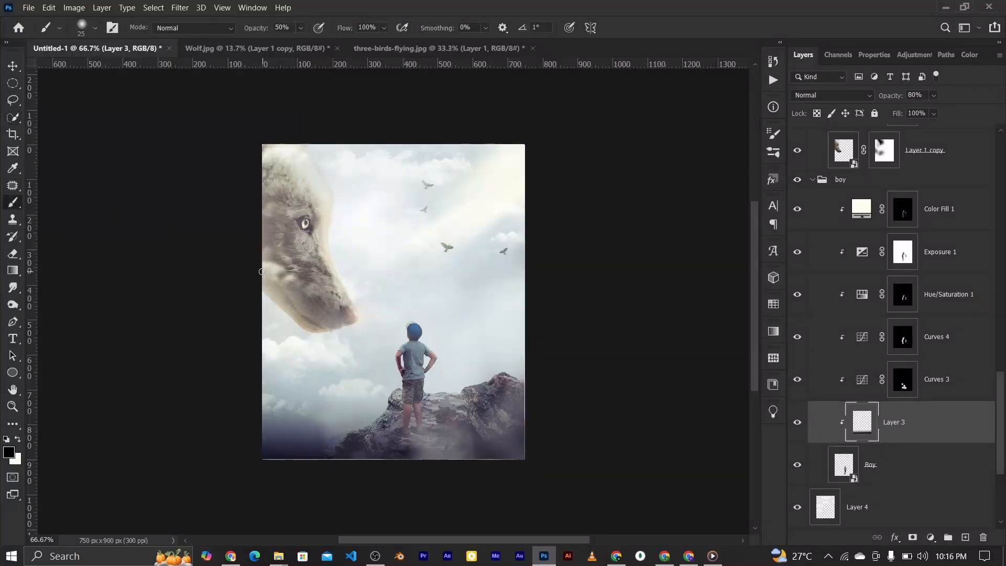
pyautogui.press(']')
pyautogui.press(']')
pyautogui.press(']')
pyautogui.press(']')
pyautogui.press(']')
pyautogui.press(']')
pyautogui.moveTo(892, 98); pyautogui.dragTo(890, 99)
pyautogui.click(9, 67)
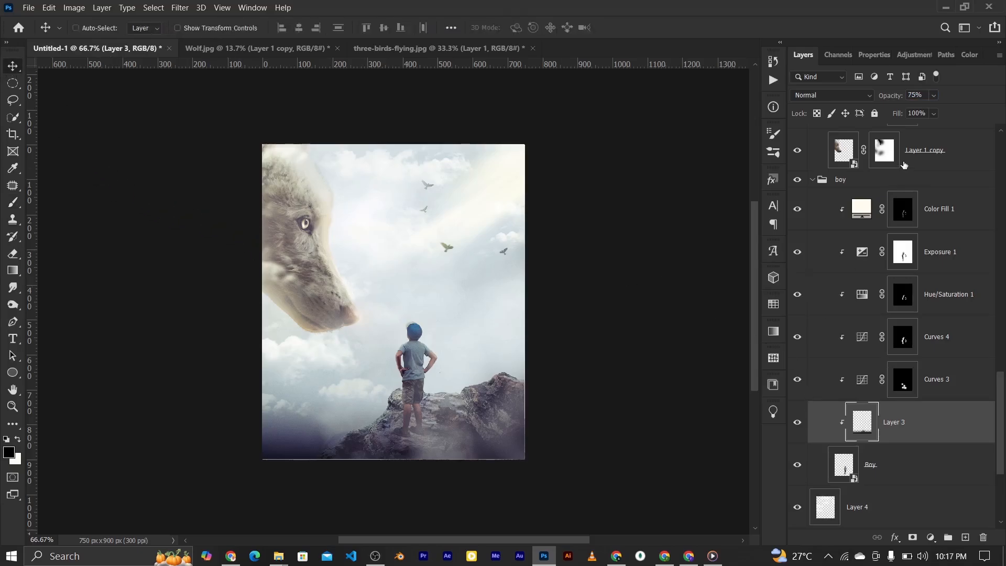
# Step: Collapse the boy group, select the Curves 6 layer and draw a tall elliptical selection around the boy and the sky above him
pyautogui.click(812, 181)
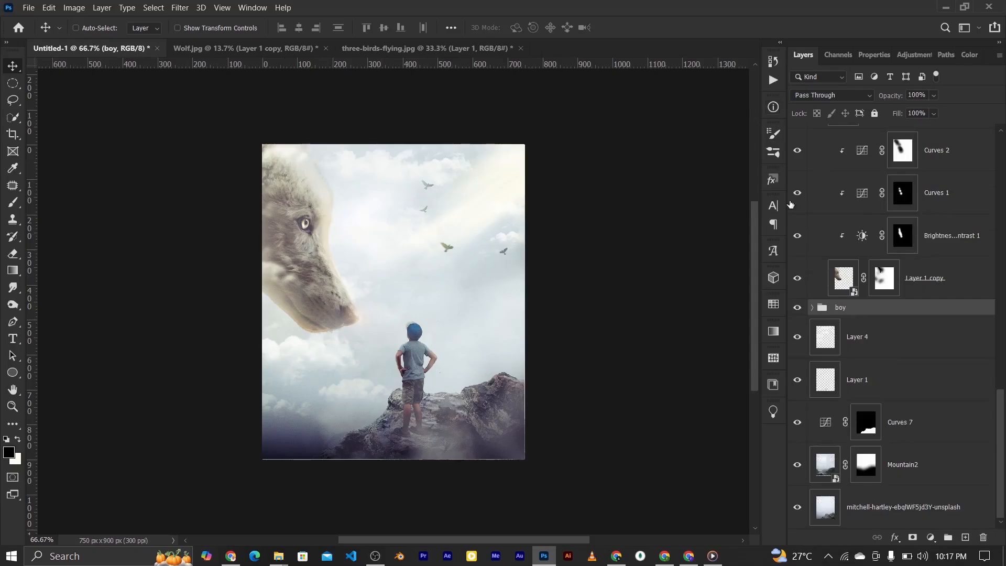
pyautogui.scroll(5, 938, 176)
pyautogui.scroll(10, 937, 176)
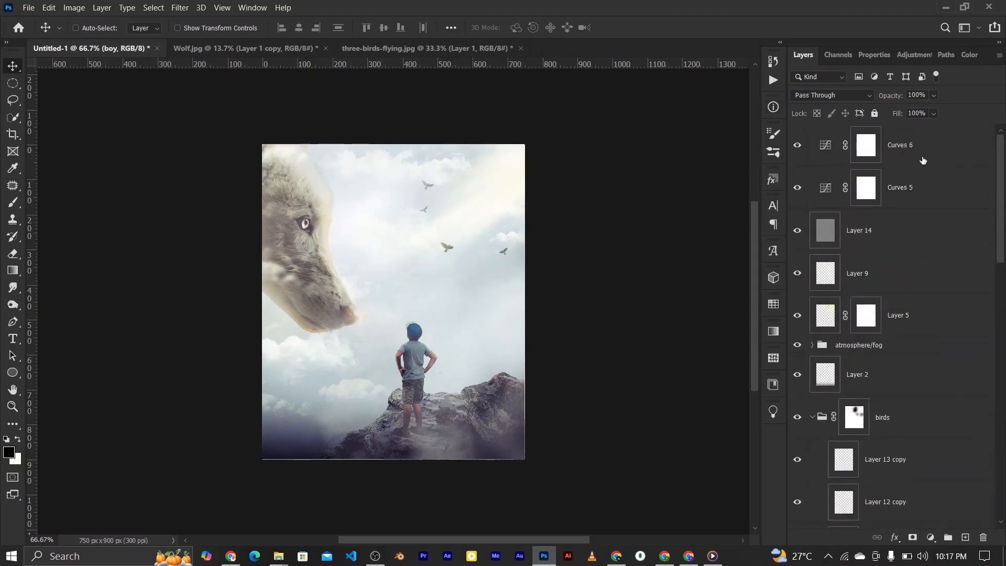
pyautogui.click(922, 162)
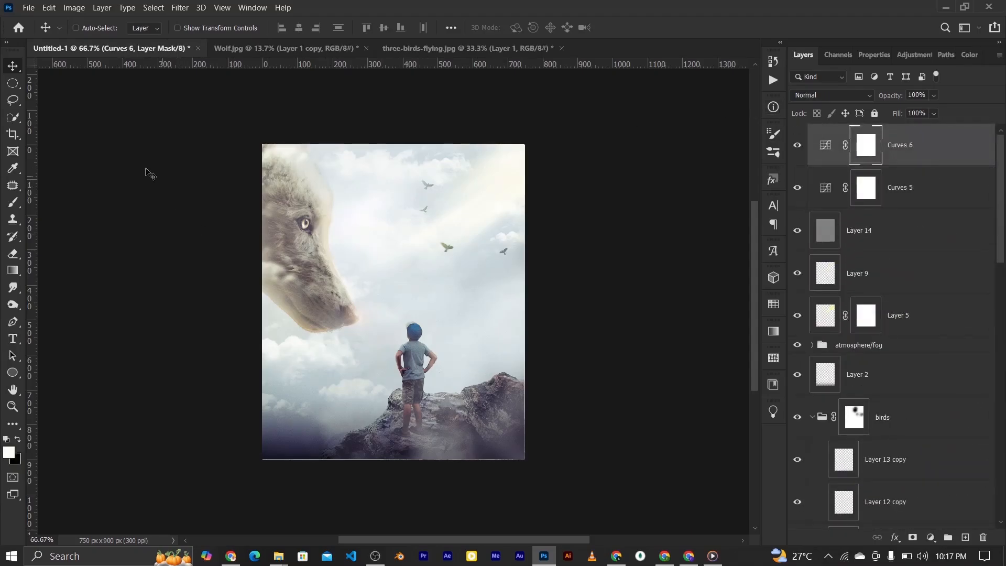
pyautogui.click(12, 83)
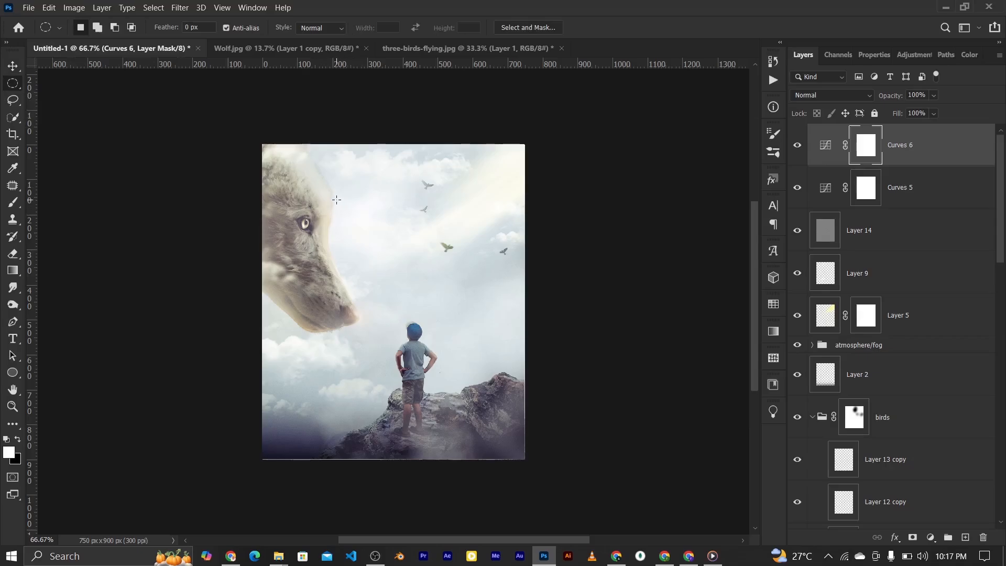
pyautogui.moveTo(336, 199); pyautogui.dragTo(501, 442)
# Step: Add a Curves adjustment masked to the ellipse and lower its midtones with a point at input 137, output 123
pyautogui.click(910, 55)
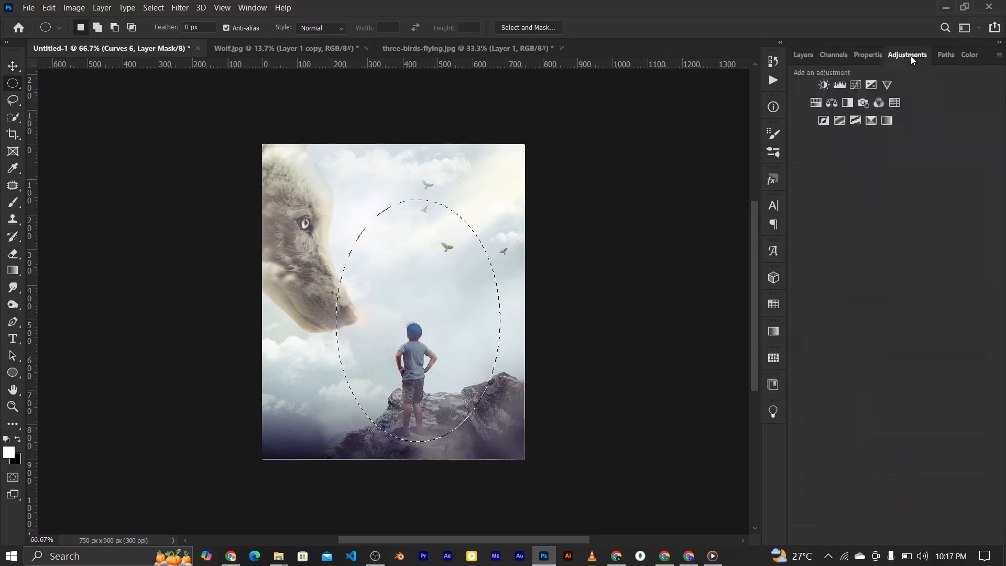
pyautogui.click(856, 86)
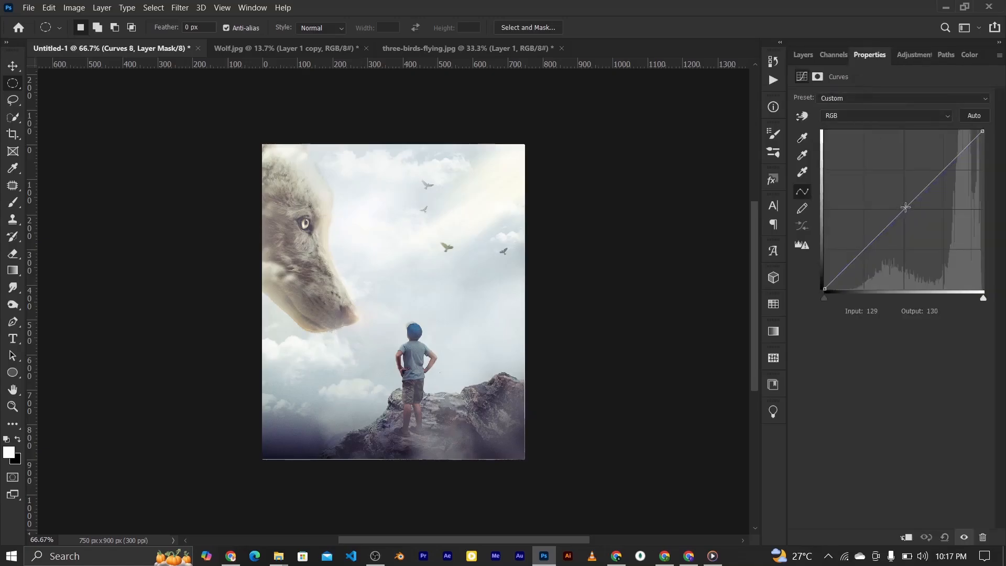
pyautogui.moveTo(905, 207); pyautogui.dragTo(909, 213)
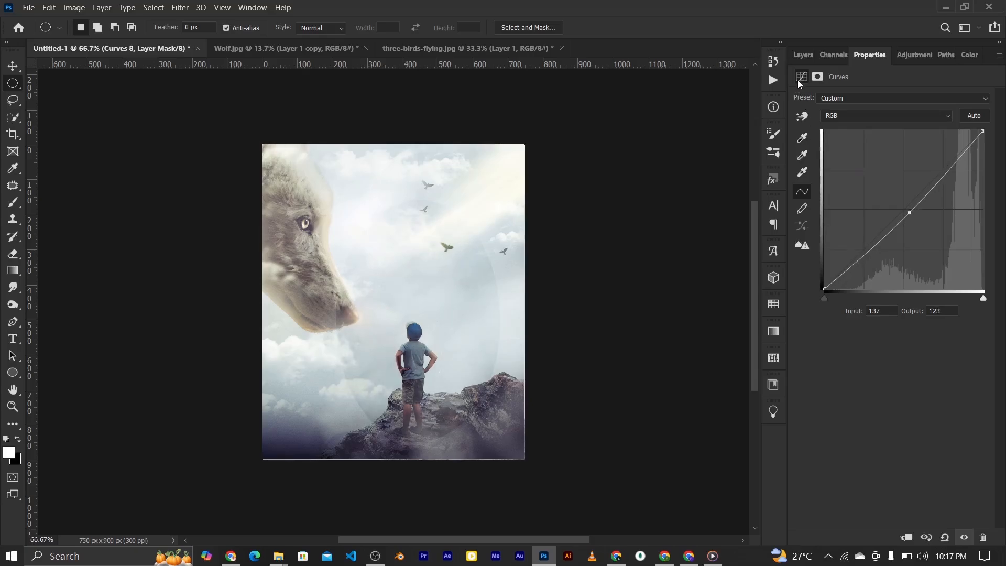
# Step: Invert the new Curves adjustment's mask and feather it by 9.8 px for a vignette
pyautogui.click(816, 77)
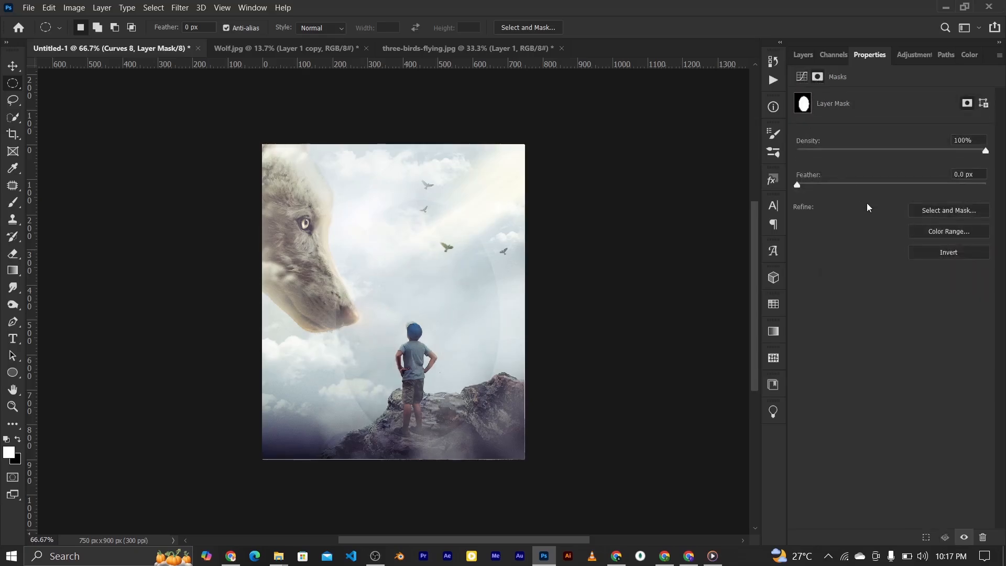
pyautogui.click(930, 253)
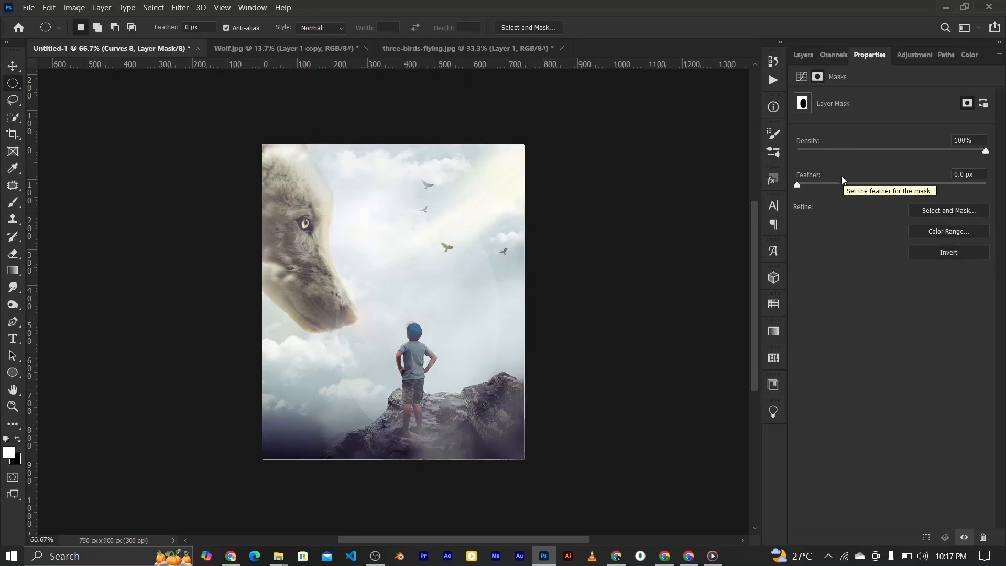
pyautogui.moveTo(834, 183); pyautogui.dragTo(862, 185)
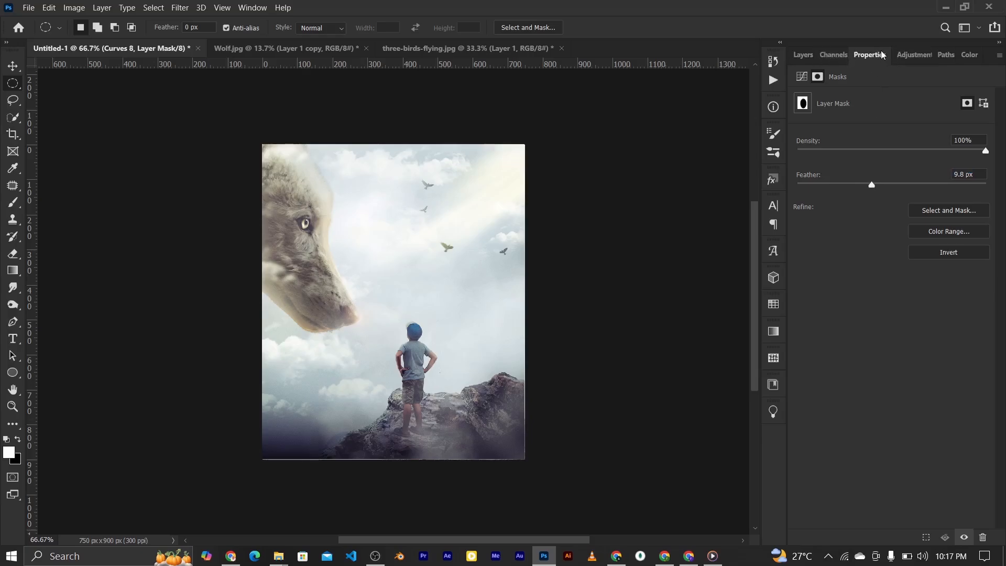
# Step: Darken the vignette by moving its curve's midtone point to input 142, output 115
pyautogui.click(801, 76)
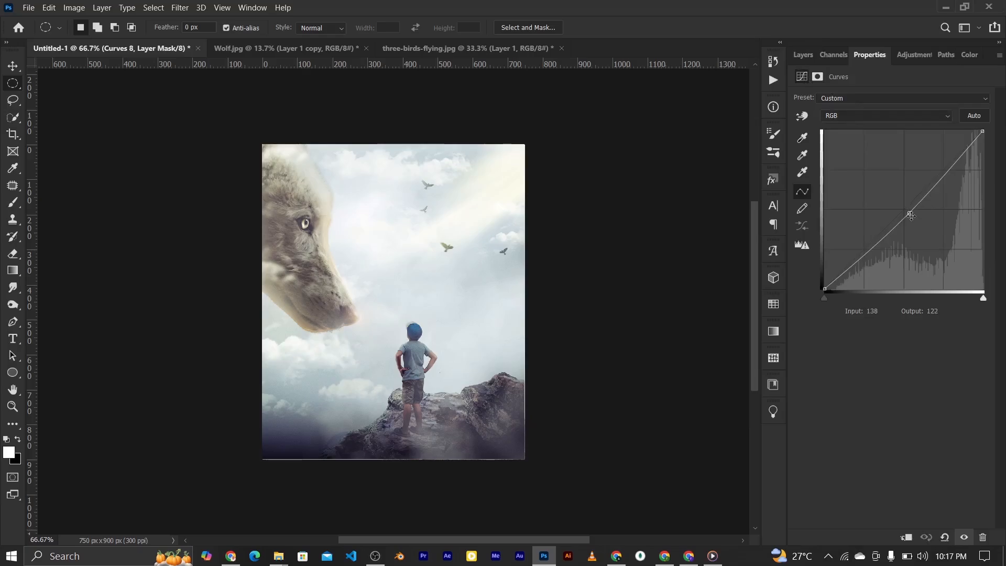
pyautogui.click(908, 215)
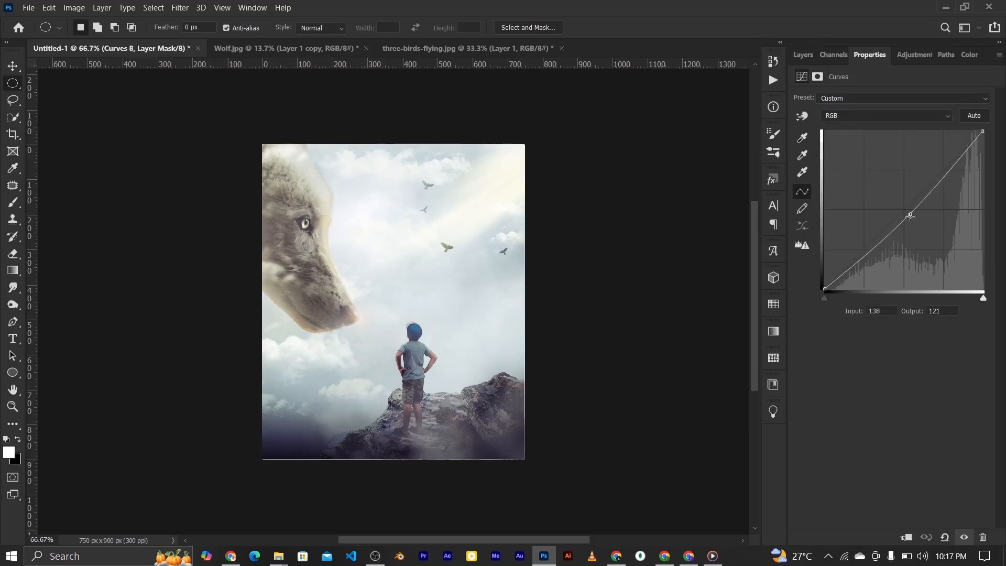
pyautogui.moveTo(910, 215); pyautogui.dragTo(912, 220)
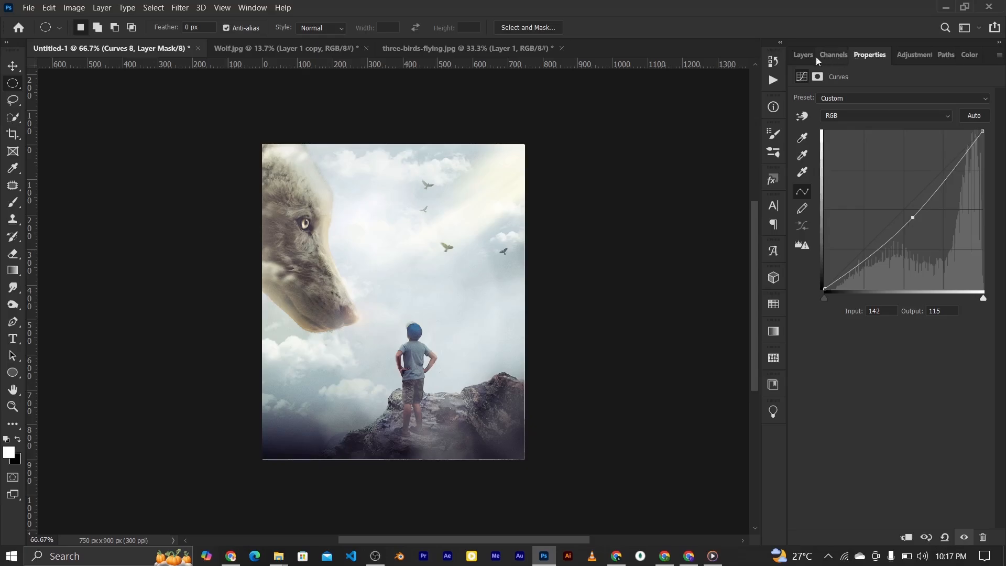
# Step: Increase the feather of the vignette mask further and compare the image with the Curves 8 layer hidden and shown
pyautogui.click(802, 55)
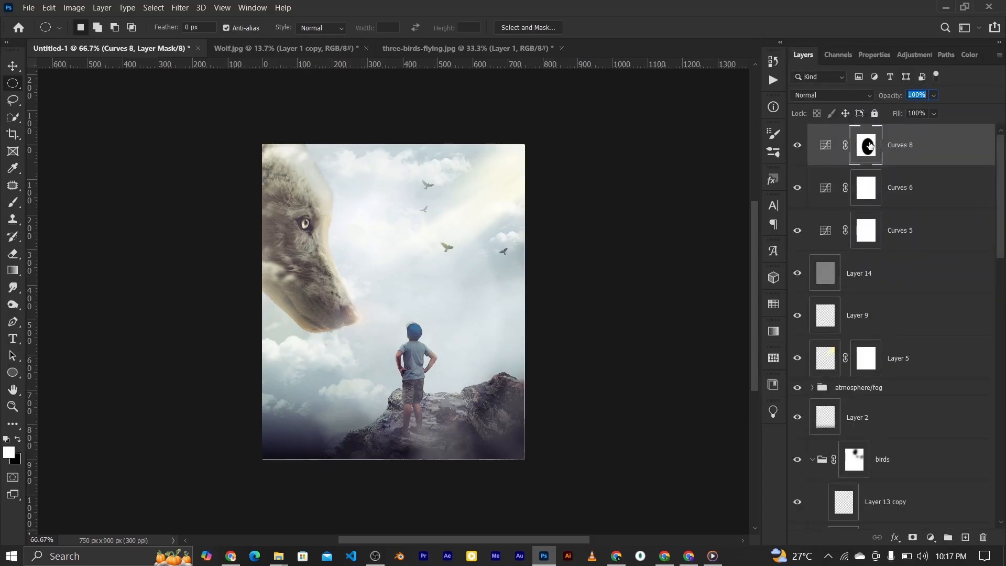
pyautogui.click(878, 52)
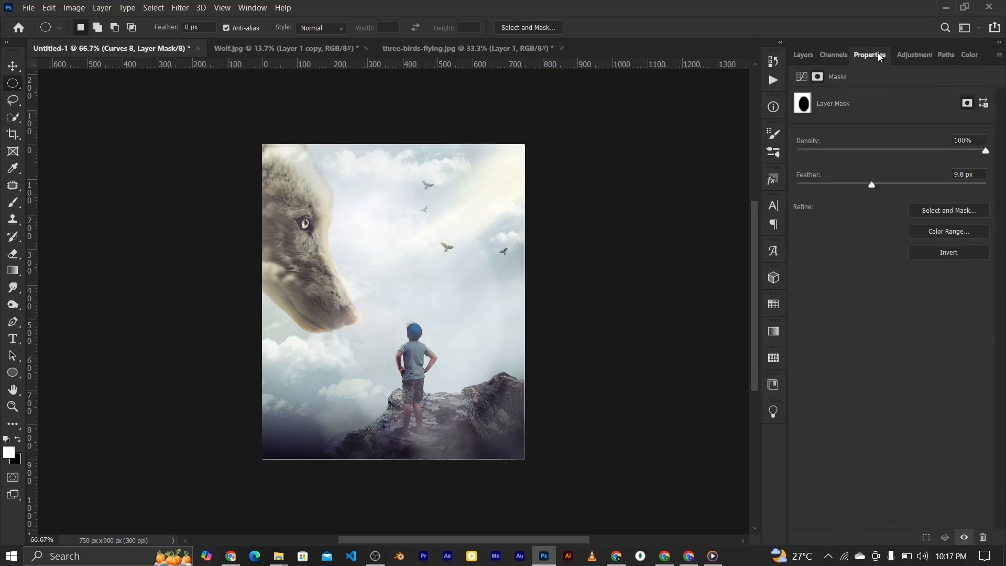
pyautogui.click(880, 182)
pyautogui.moveTo(884, 183); pyautogui.dragTo(891, 182)
pyautogui.click(802, 56)
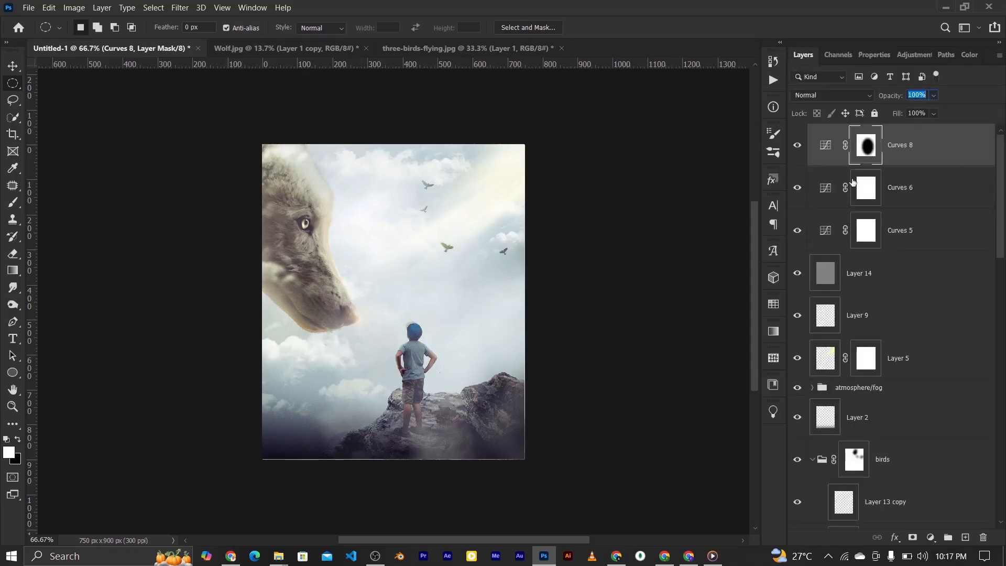
pyautogui.click(793, 151)
pyautogui.click(794, 152)
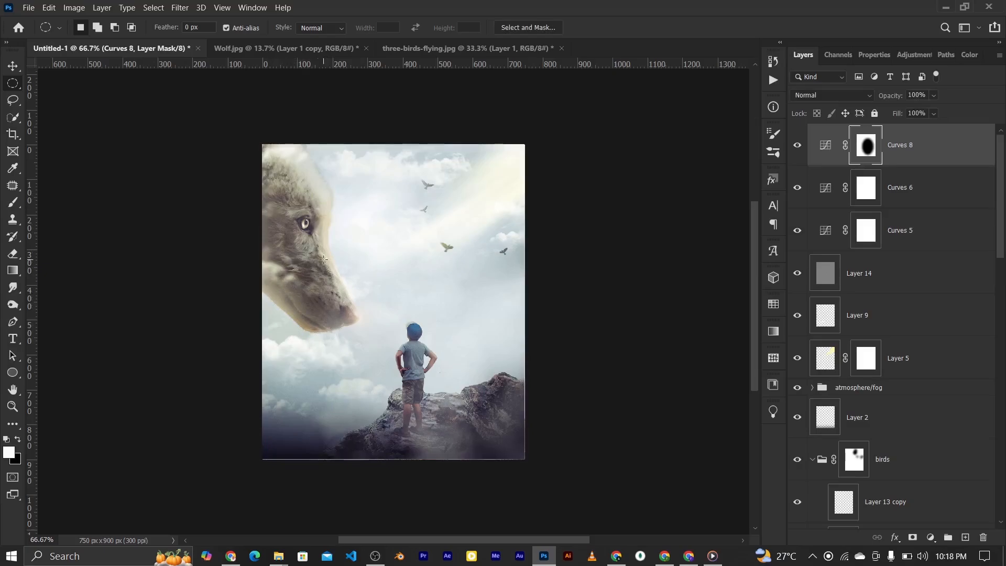
# Step: Paint black over the wolf's face on the vignette mask with a 250 px brush at 50% opacity
pyautogui.click(12, 202)
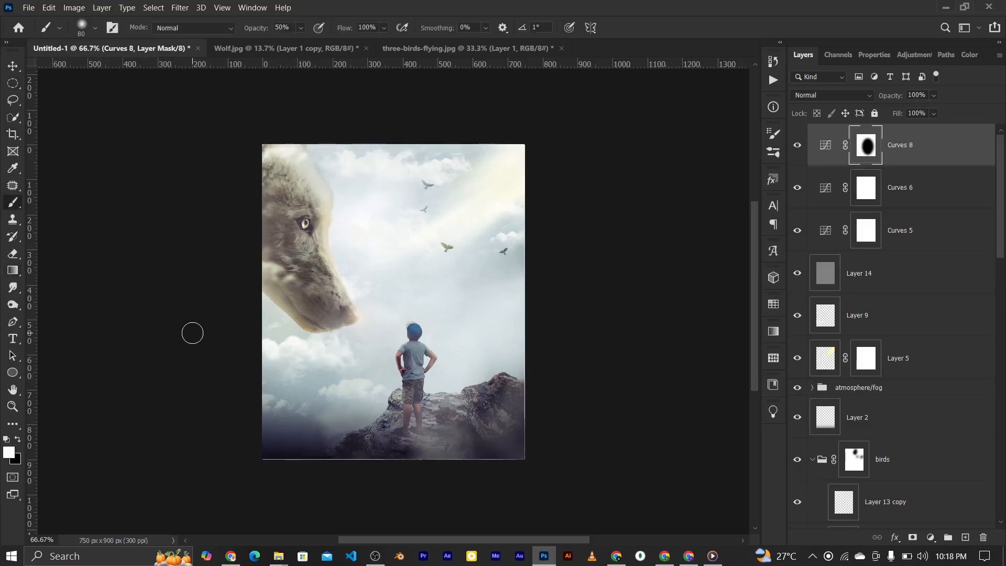
pyautogui.press('x')
pyautogui.press(']')
pyautogui.press(']')
pyautogui.press(']')
pyautogui.press(']')
pyautogui.press(']')
pyautogui.press(']')
pyautogui.press(']')
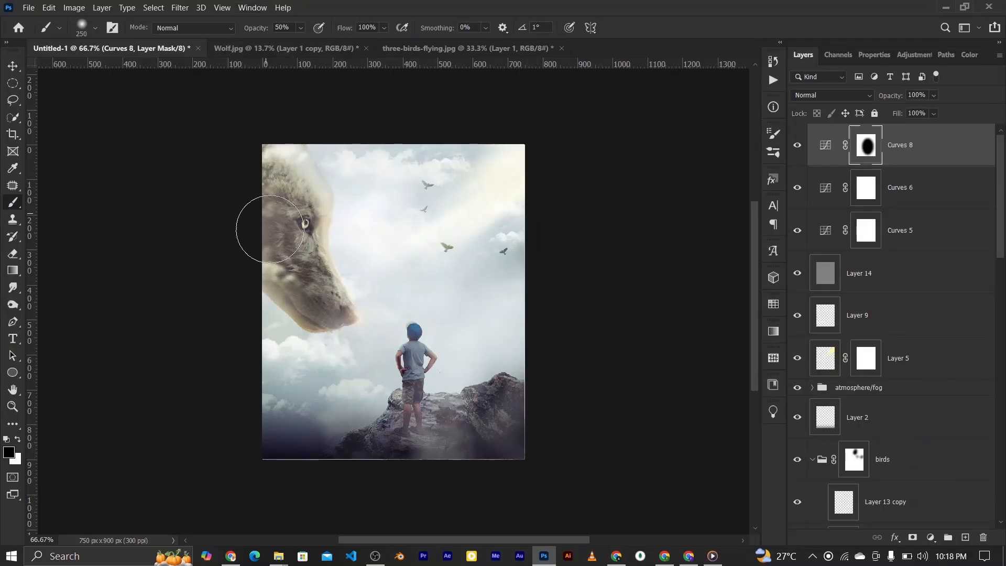
pyautogui.moveTo(308, 295)
pyautogui.mouseDown()
pyautogui.moveTo(306, 262)
pyautogui.moveTo(256, 160)
pyautogui.moveTo(299, 277)
pyautogui.moveTo(311, 273)
pyautogui.moveTo(331, 302)
pyautogui.moveTo(265, 158)
pyautogui.mouseUp()
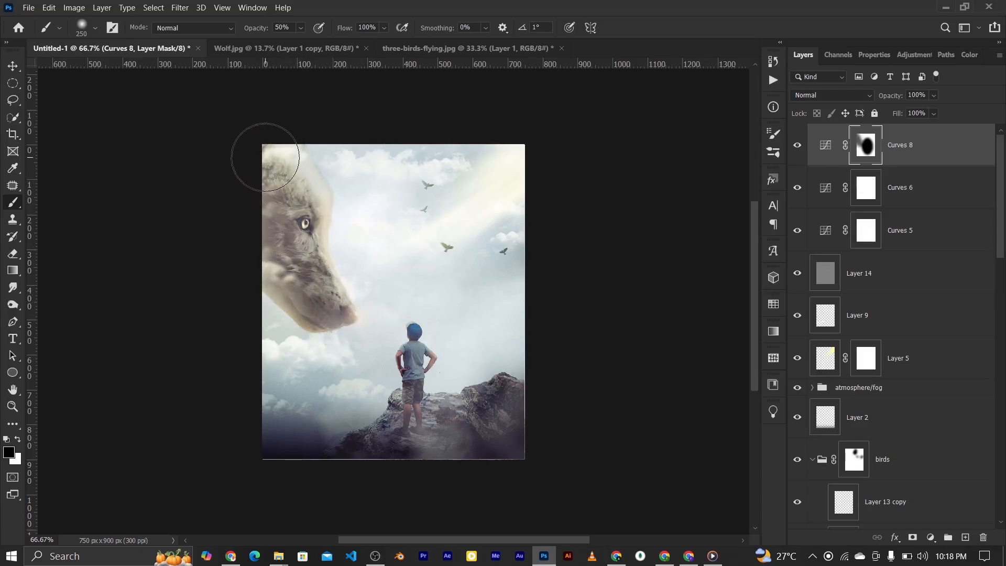
pyautogui.click(13, 67)
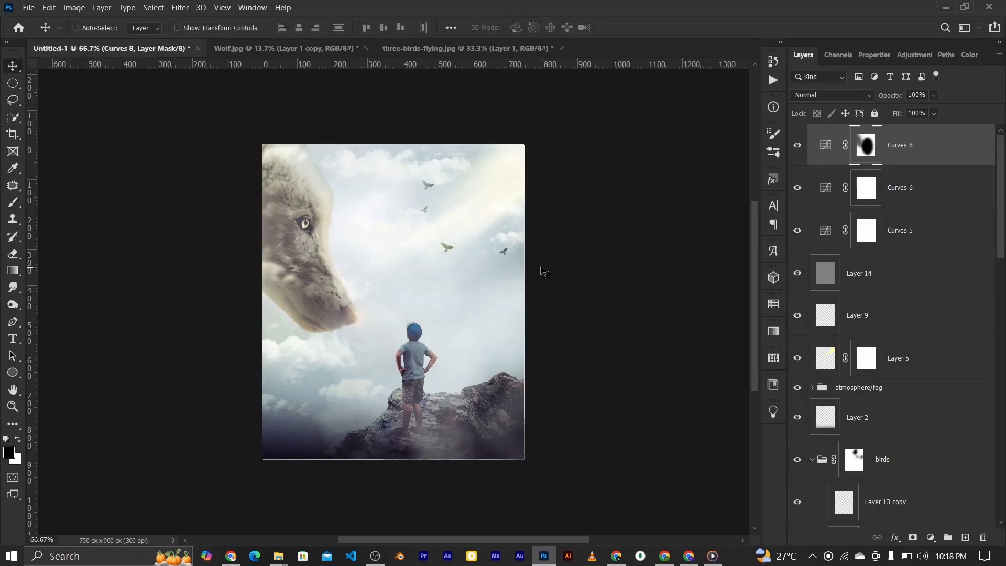
# Step: Compare the image with the vignette hidden and shown, and add a new empty layer above Curves 8
pyautogui.click(797, 146)
pyautogui.click(797, 147)
pyautogui.click(965, 537)
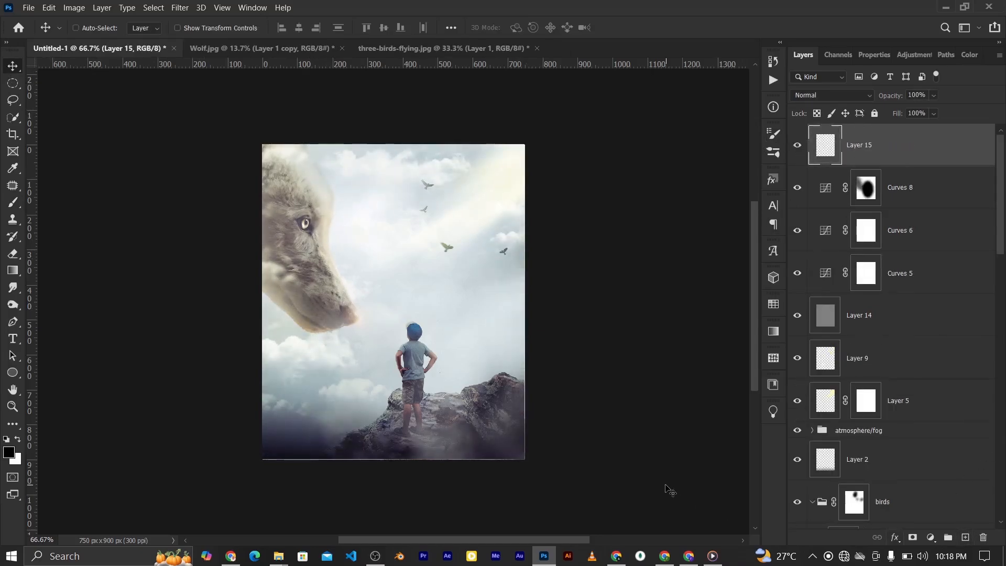
pyautogui.click(13, 202)
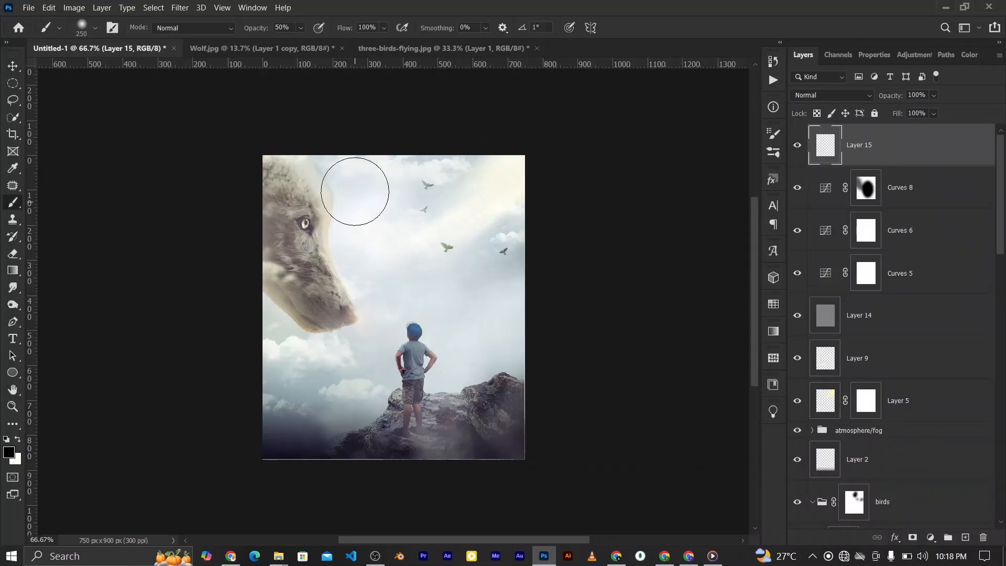
pyautogui.scroll(3, 324, 157)
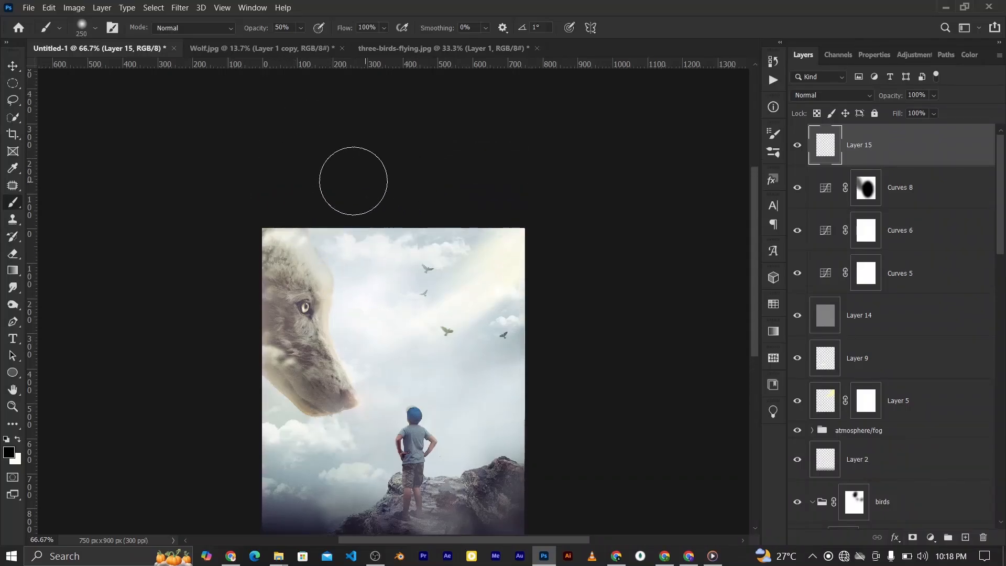
pyautogui.moveTo(434, 194)
pyautogui.mouseDown()
pyautogui.moveTo(513, 191)
pyautogui.moveTo(315, 176)
pyautogui.moveTo(268, 186)
pyautogui.moveTo(381, 181)
pyautogui.mouseUp()
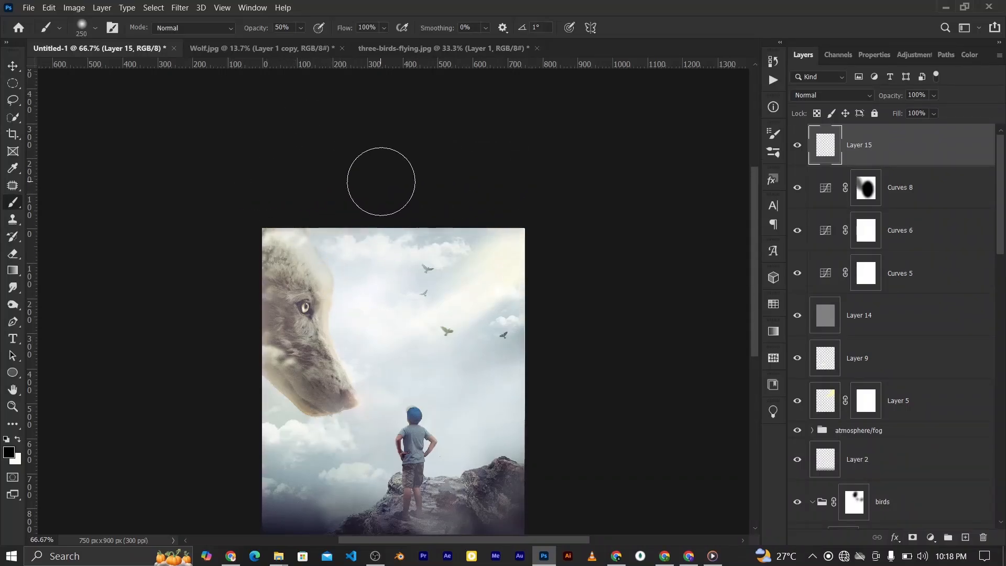
pyautogui.click(12, 66)
pyautogui.hotkey('ctrl', '0')
pyautogui.hotkey('ctrl', '-')
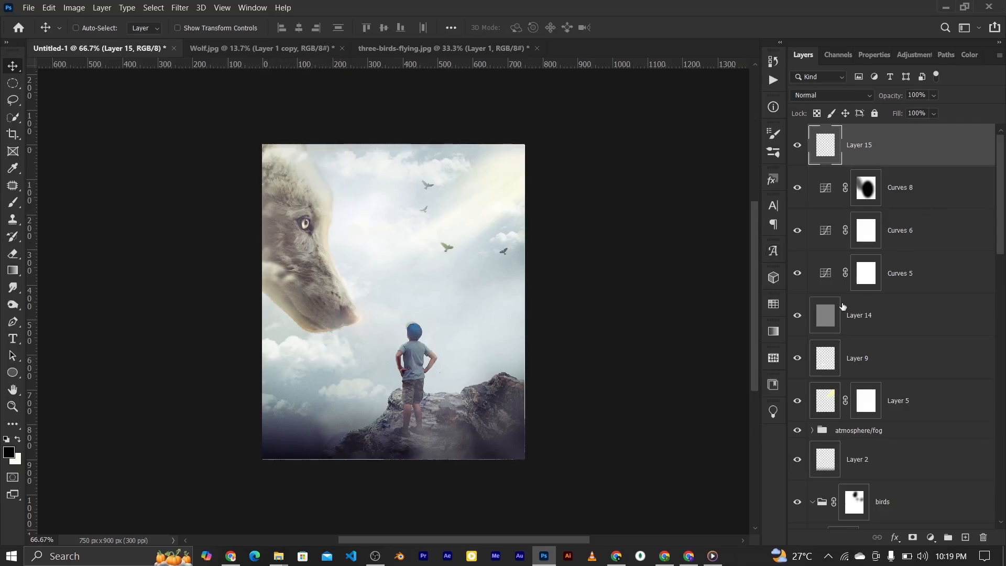
# Step: Place the black-background cloud image from the Assets(3) folder in File Explorer over the wolf's head and set its blend mode to Screen
pyautogui.moveTo(278, 556)
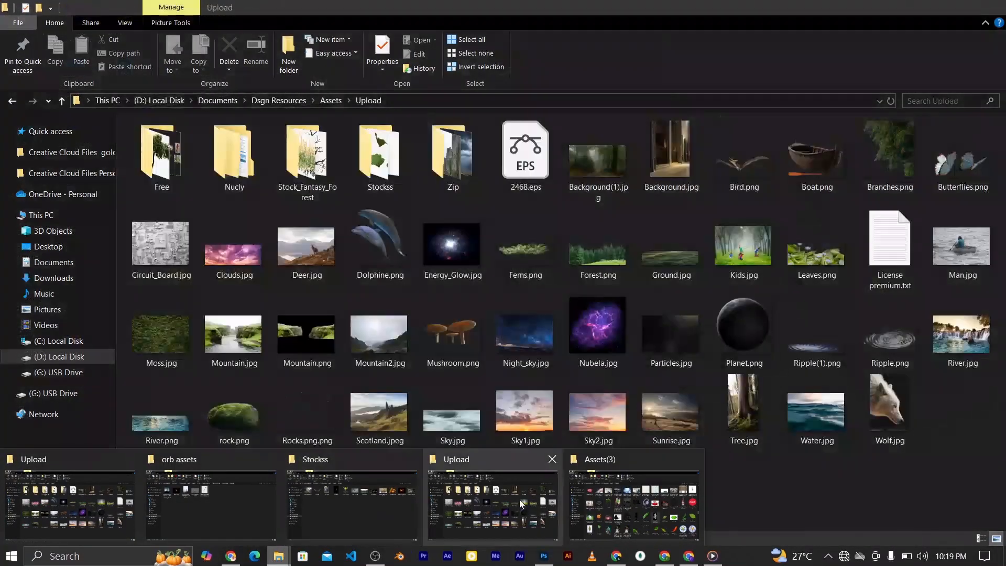
pyautogui.click(634, 503)
pyautogui.moveTo(821, 362); pyautogui.dragTo(396, 307)
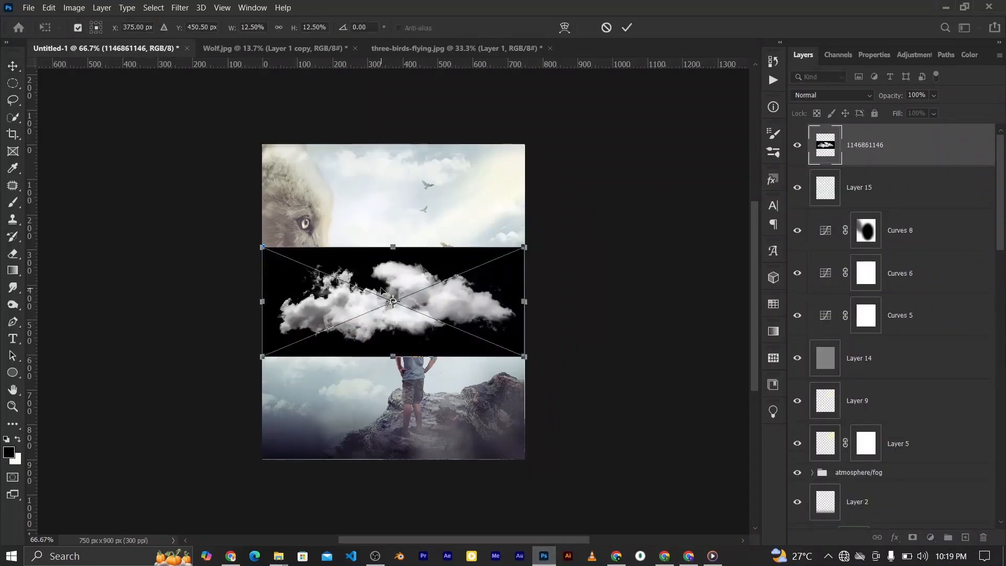
pyautogui.moveTo(384, 274); pyautogui.dragTo(316, 195)
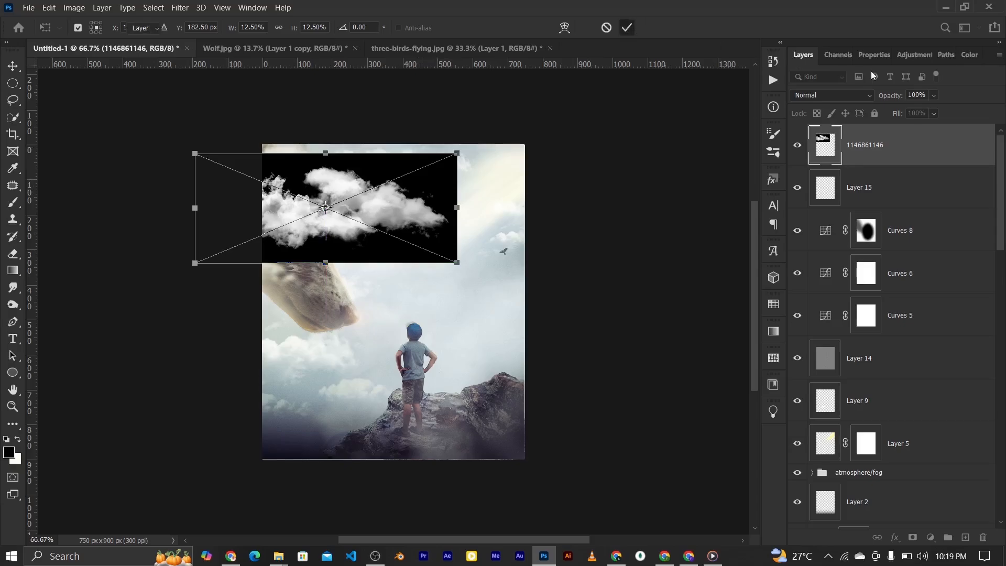
pyautogui.click(836, 97)
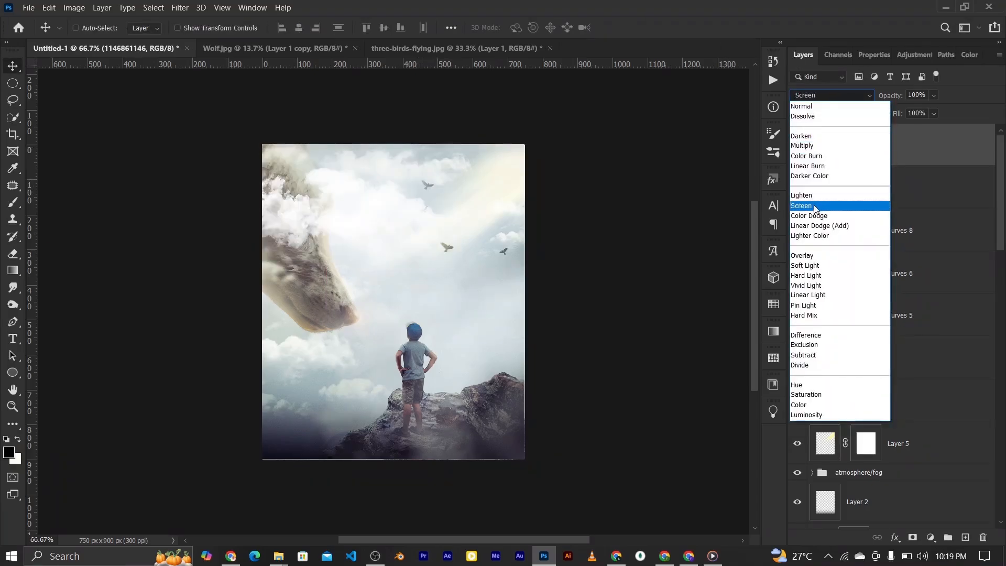
pyautogui.click(812, 206)
# Step: Move the cloud over the wolf's muzzle with its layer directly below Layer 5, and duplicate it onto the wolf's forehead
pyautogui.moveTo(329, 215); pyautogui.dragTo(321, 287)
pyautogui.moveTo(888, 147); pyautogui.dragTo(891, 467)
pyautogui.moveTo(340, 297); pyautogui.dragTo(344, 321)
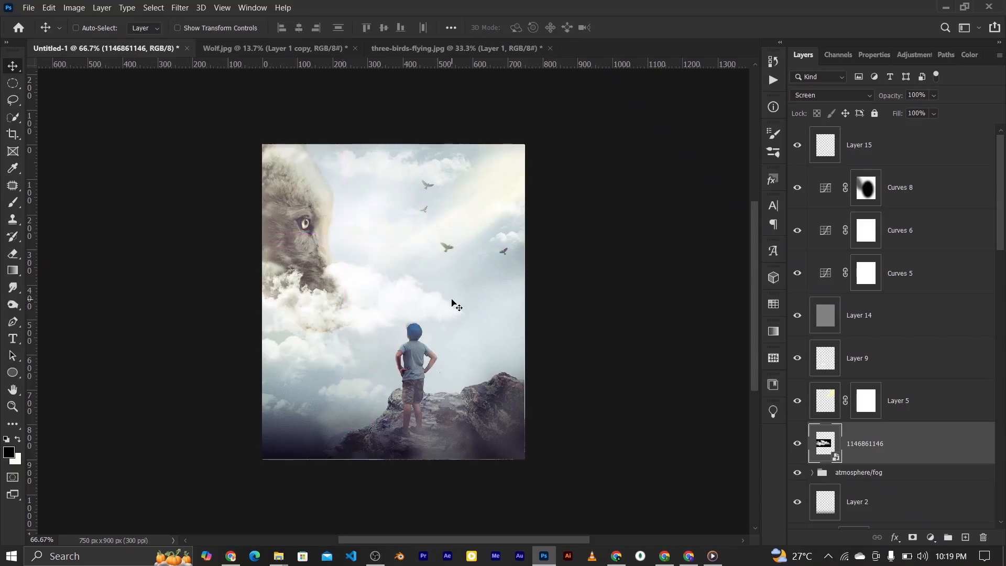
pyautogui.moveTo(369, 306); pyautogui.dragTo(278, 201)
# Step: Apply a Gaussian Blur with a 4.6 px radius to the cloud copy and set its opacity to 80%
pyautogui.click(181, 7)
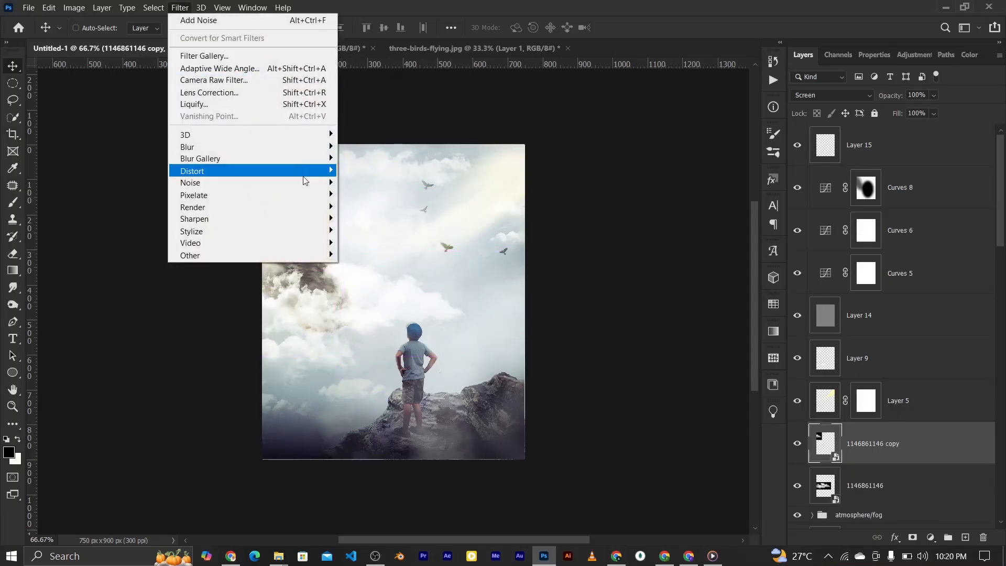
pyautogui.moveTo(297, 150)
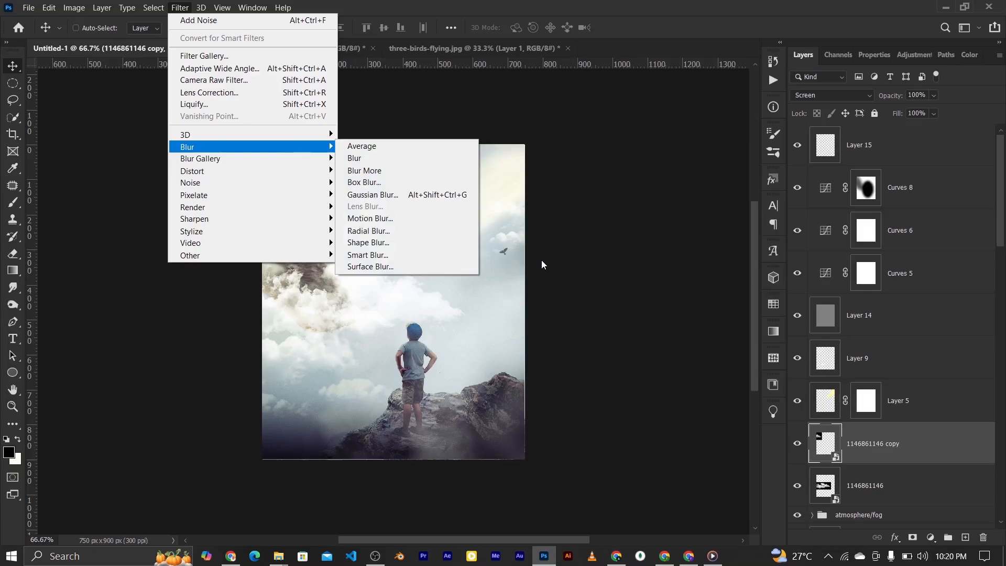
pyautogui.click(372, 194)
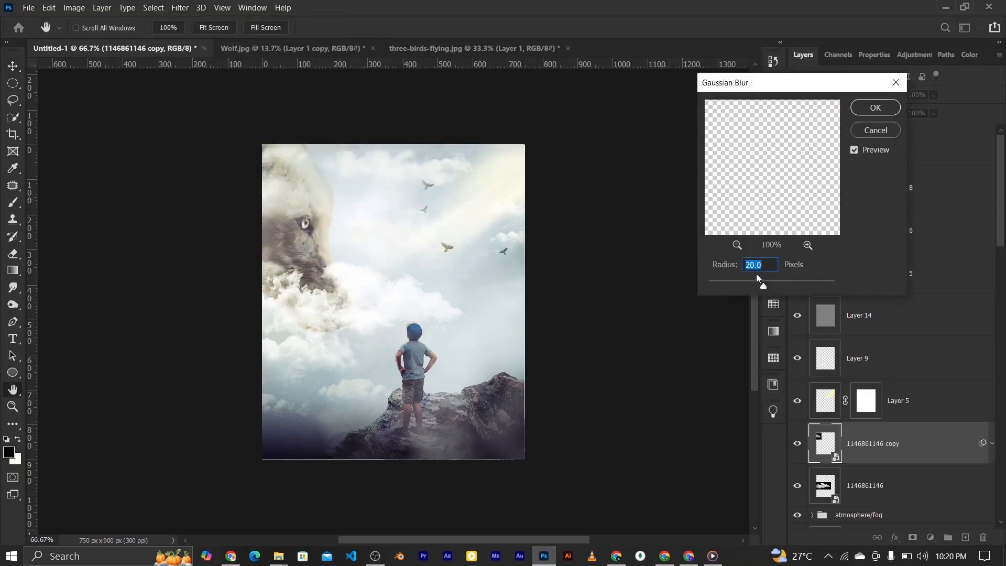
pyautogui.write('2')
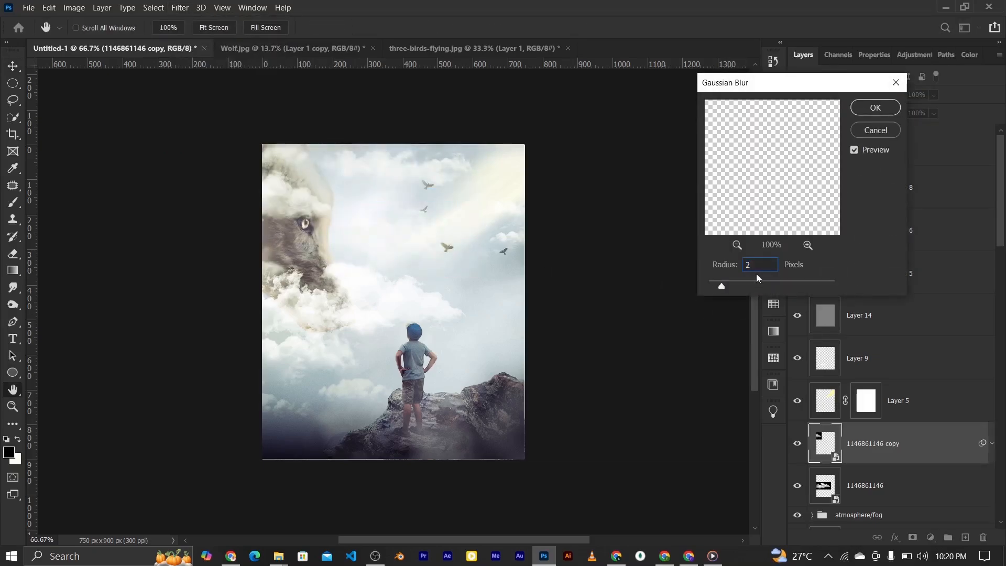
pyautogui.write('4.6')
pyautogui.click(881, 111)
pyautogui.click(917, 94)
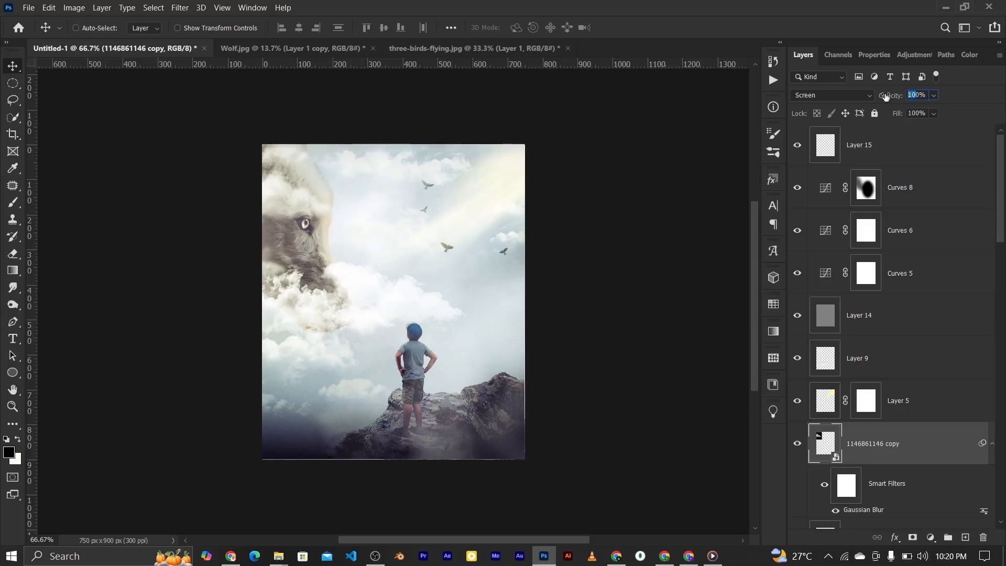
pyautogui.write('80')
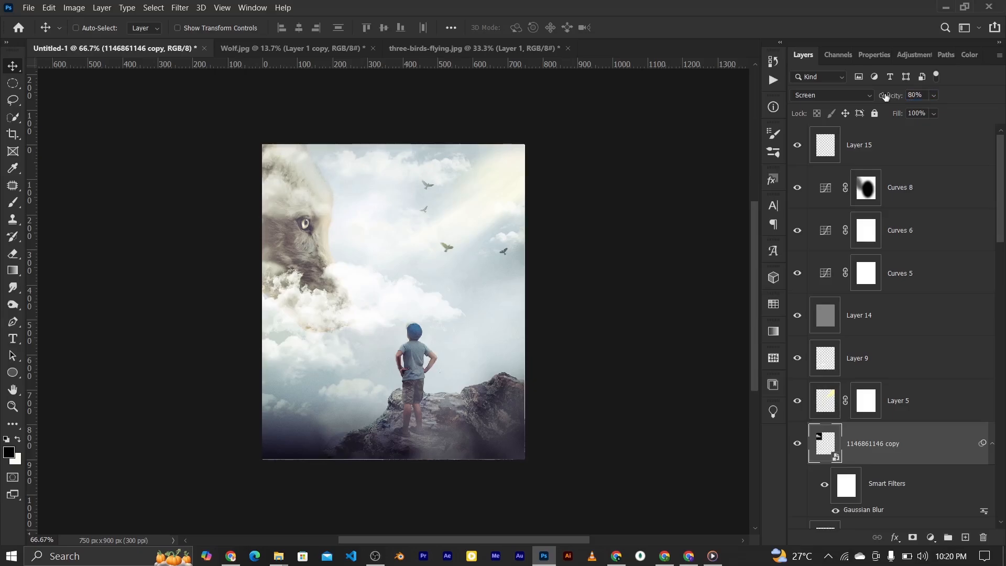
pyautogui.scroll(-3, 865, 486)
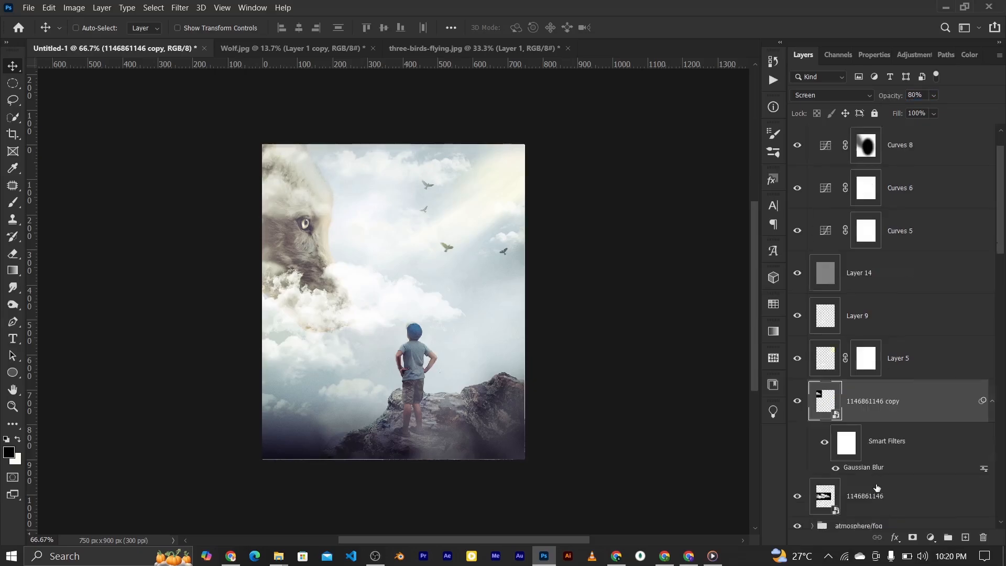
pyautogui.click(863, 406)
pyautogui.moveTo(309, 316); pyautogui.dragTo(279, 306)
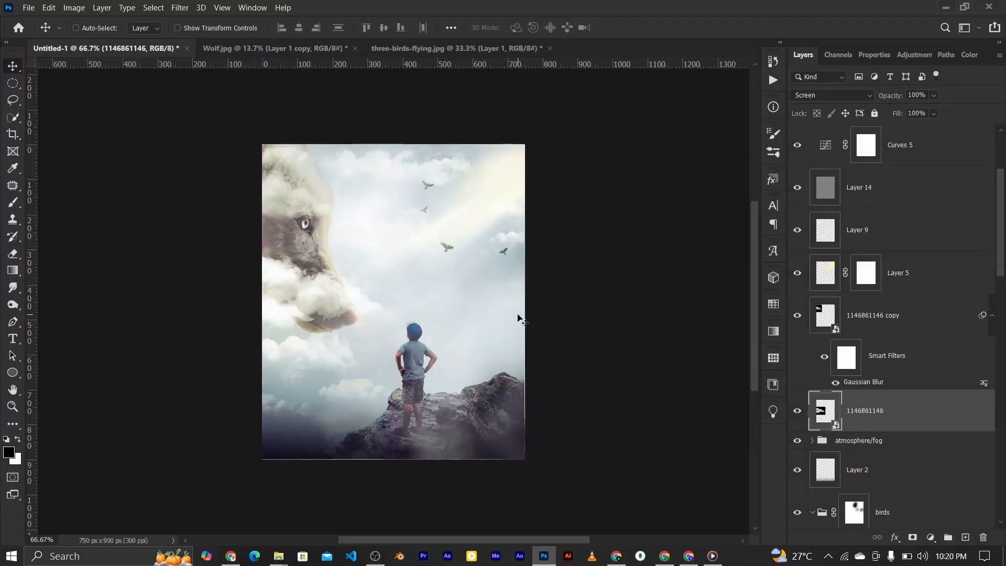
# Step: Apply a Motion Blur with angle 0° and distance 14 px to the original cloud layer and set its opacity to 50%
pyautogui.click(172, 10)
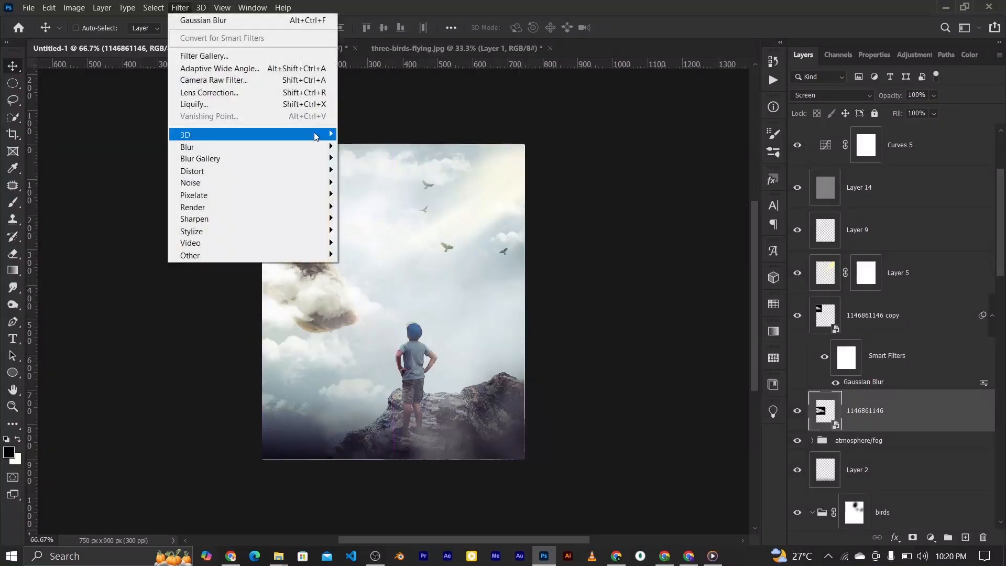
pyautogui.moveTo(309, 148)
pyautogui.click(470, 219)
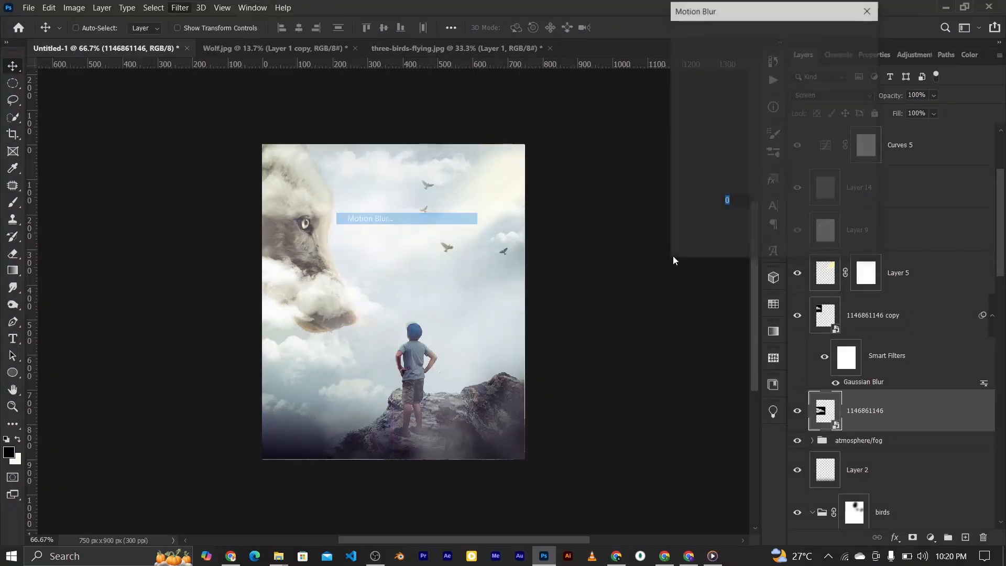
pyautogui.moveTo(683, 248); pyautogui.dragTo(689, 247)
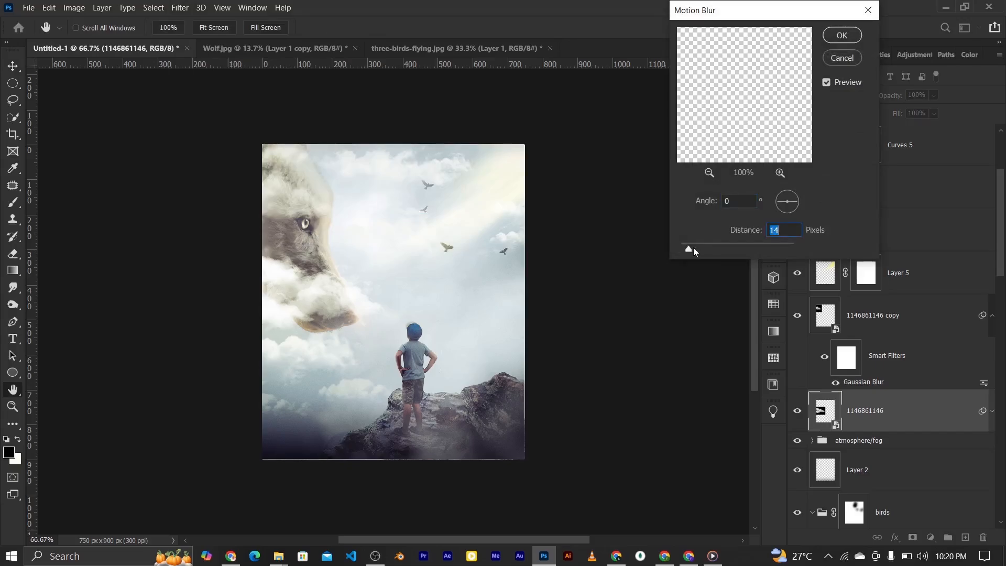
pyautogui.click(852, 37)
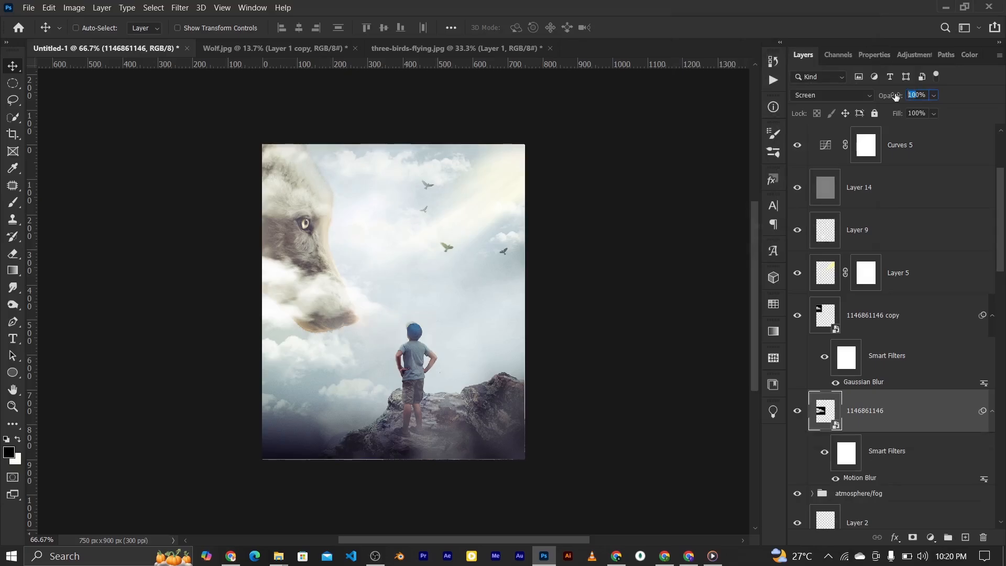
pyautogui.write('50')
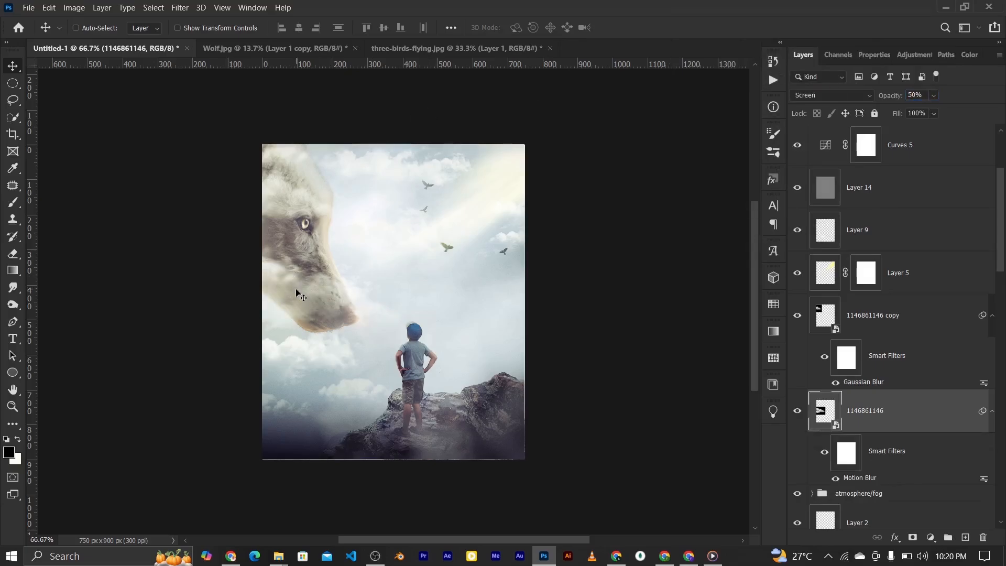
# Step: Nudge the blurred cloud over the muzzle and mask it with a black 250 px brush at 50% opacity below the eye and along the snout
pyautogui.moveTo(296, 291); pyautogui.dragTo(301, 303)
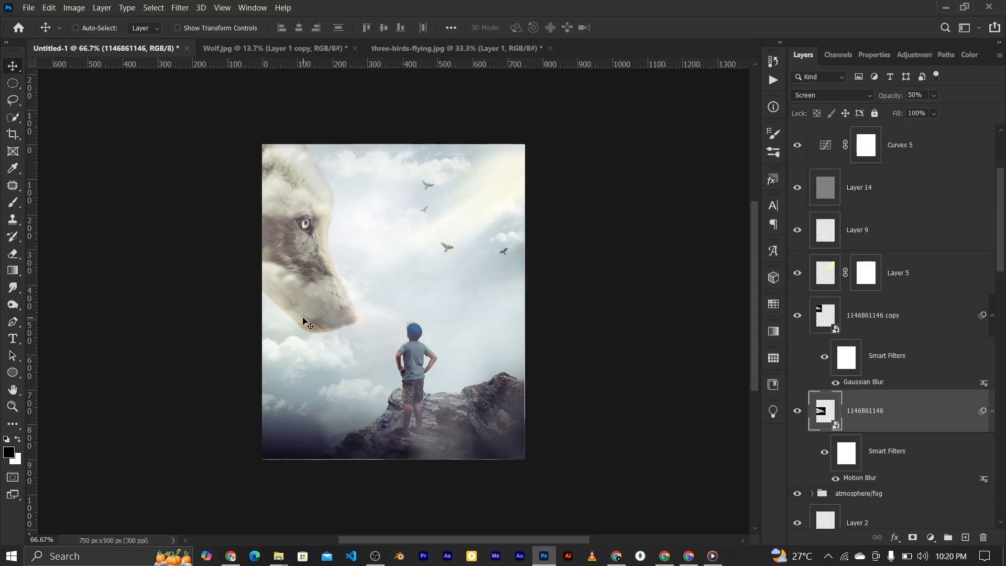
pyautogui.moveTo(303, 317); pyautogui.dragTo(290, 317)
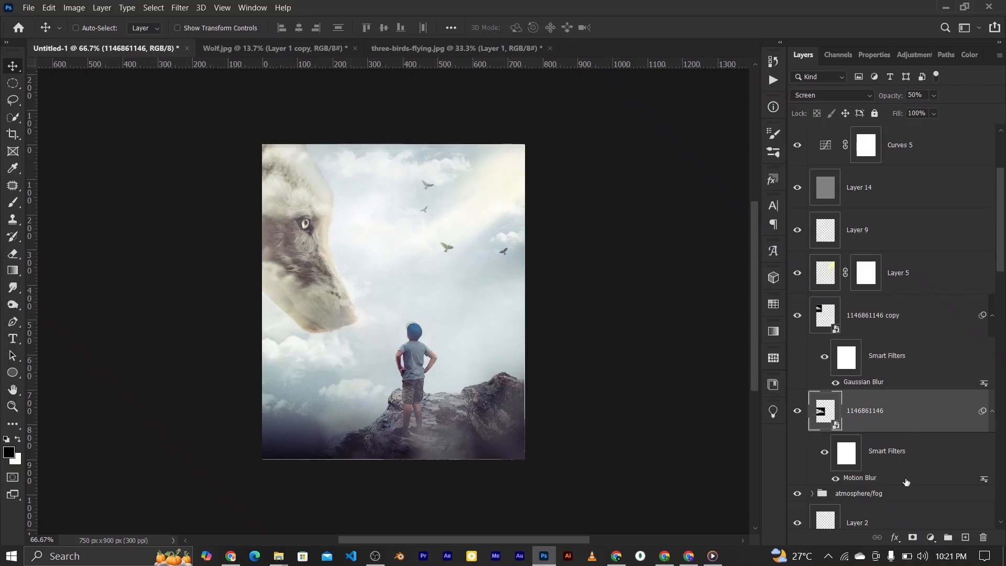
pyautogui.click(911, 538)
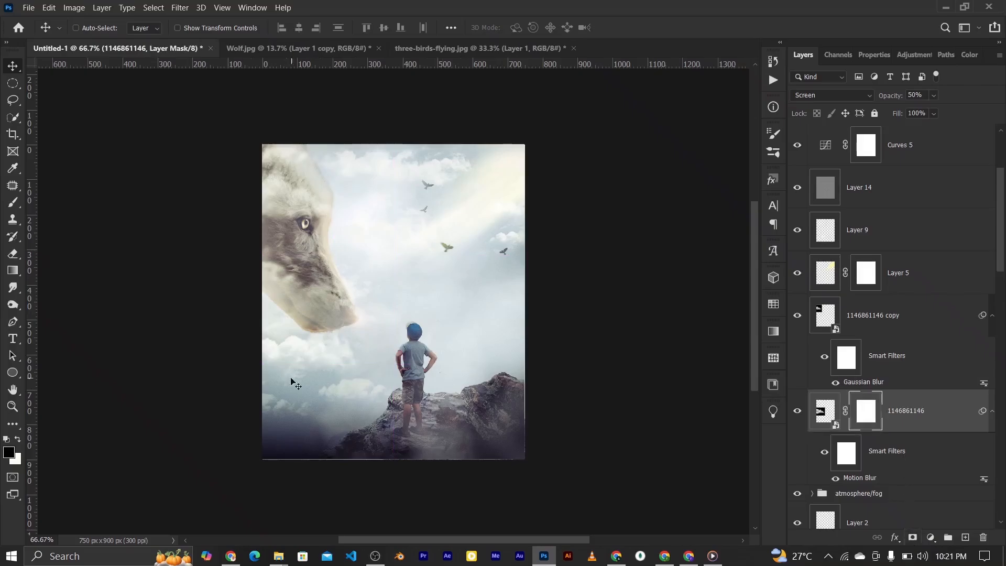
pyautogui.click(6, 204)
pyautogui.click(286, 258)
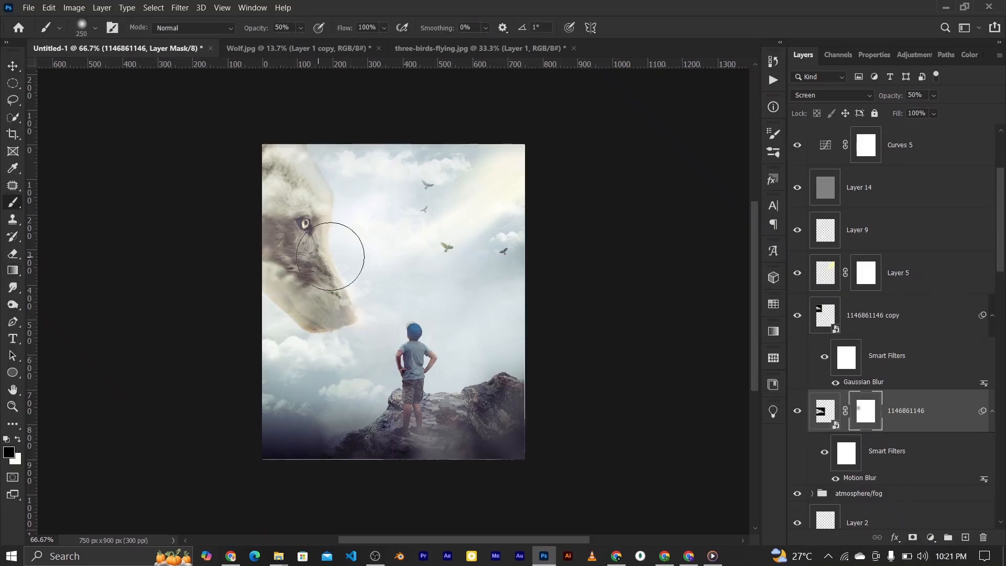
pyautogui.moveTo(330, 256)
pyautogui.mouseDown()
pyautogui.moveTo(405, 253)
pyautogui.moveTo(296, 254)
pyautogui.moveTo(375, 277)
pyautogui.moveTo(348, 284)
pyautogui.moveTo(380, 298)
pyautogui.moveTo(364, 312)
pyautogui.mouseUp()
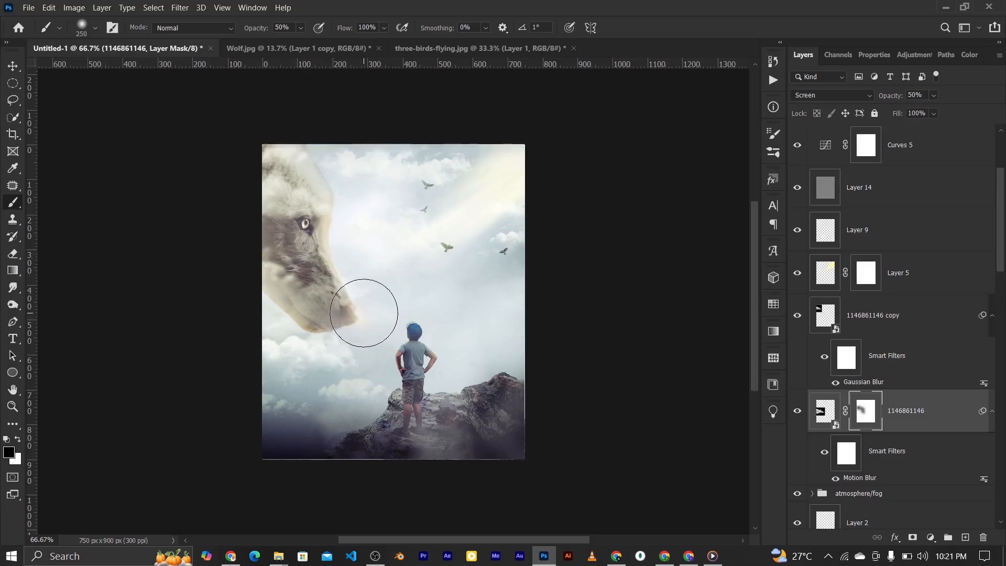
pyautogui.click(13, 65)
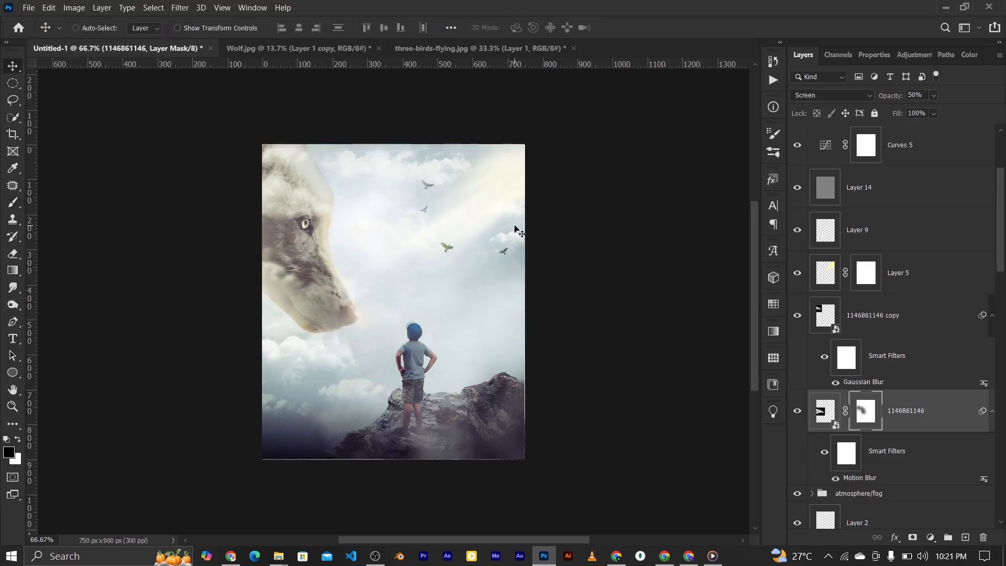
# Step: Add a Vibrance adjustment layer directly above Curves 8 and increase its vibrance moderately
pyautogui.scroll(3, 943, 215)
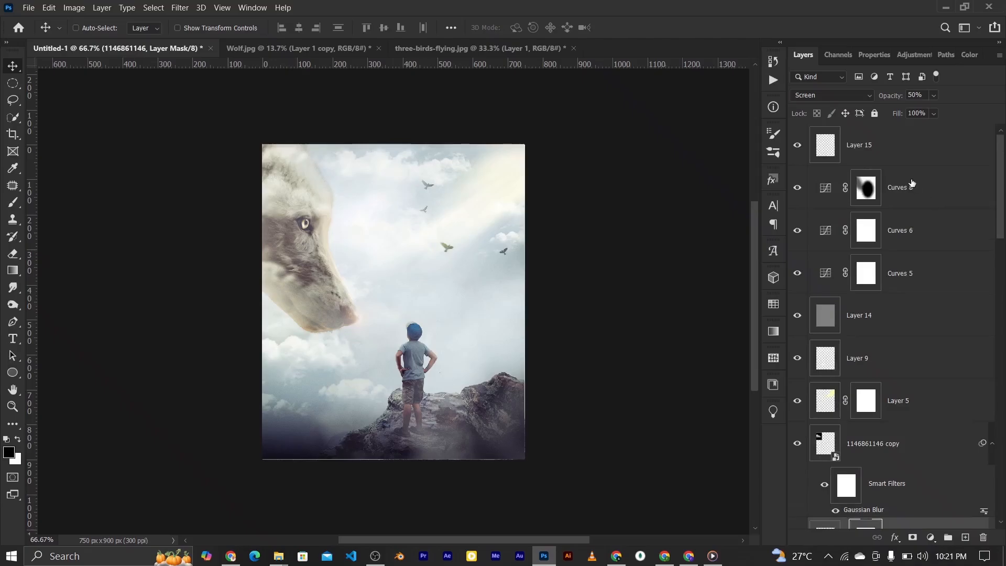
pyautogui.click(885, 147)
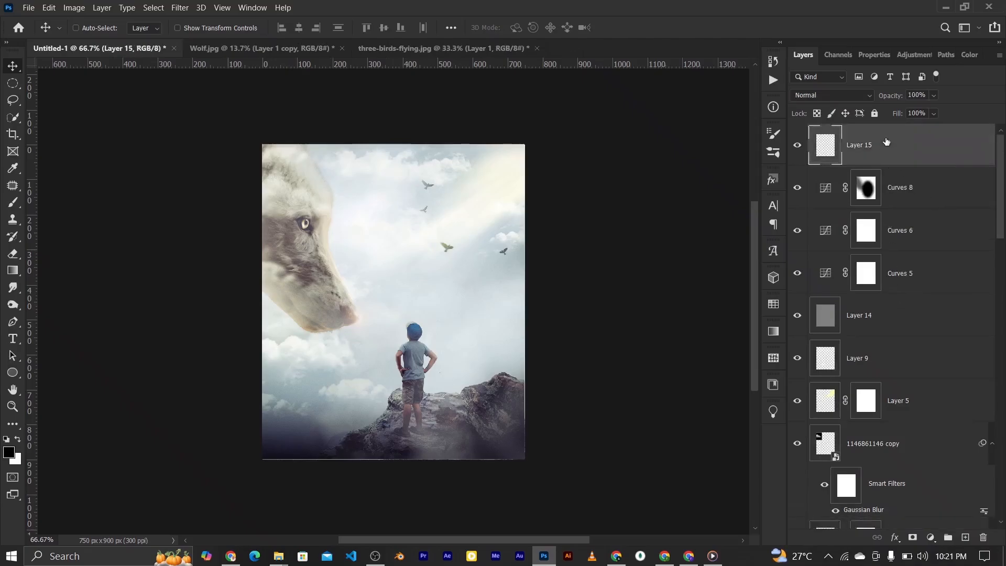
pyautogui.click(831, 203)
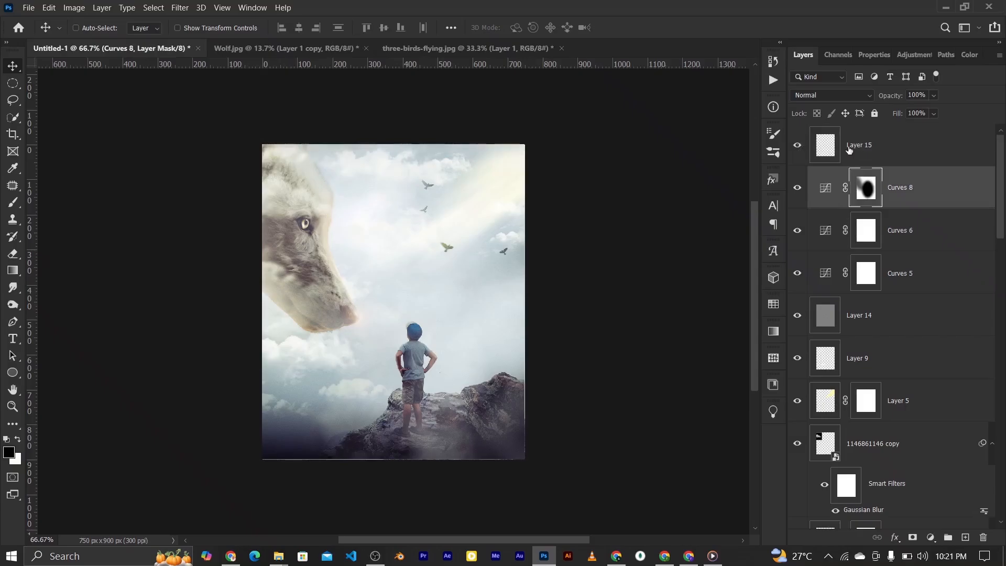
pyautogui.click(923, 54)
pyautogui.click(886, 85)
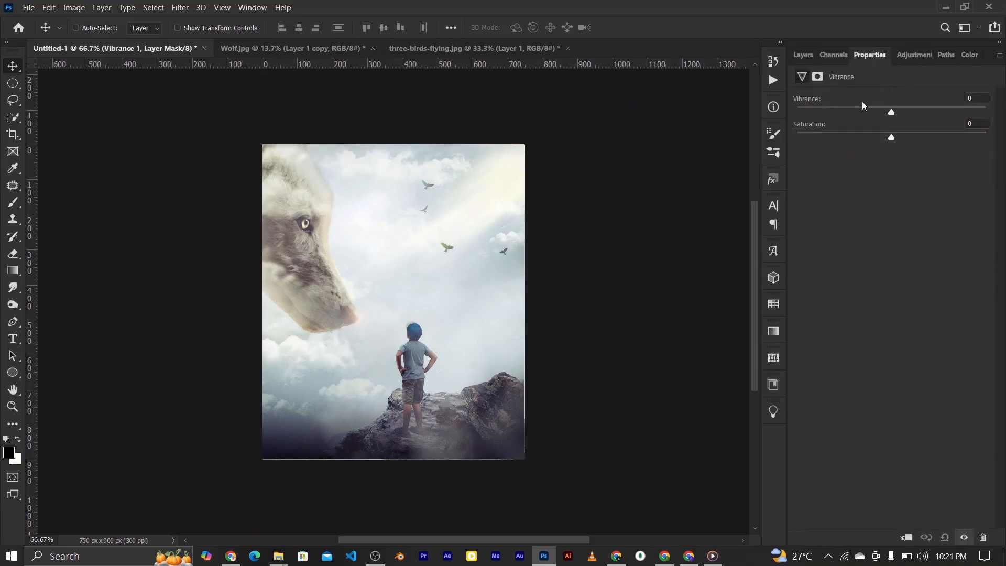
pyautogui.moveTo(905, 116); pyautogui.dragTo(916, 112)
# Step: Add a Color Balance adjustment layer above Vibrance 1 and shift its shadows toward blue to +10
pyautogui.click(913, 55)
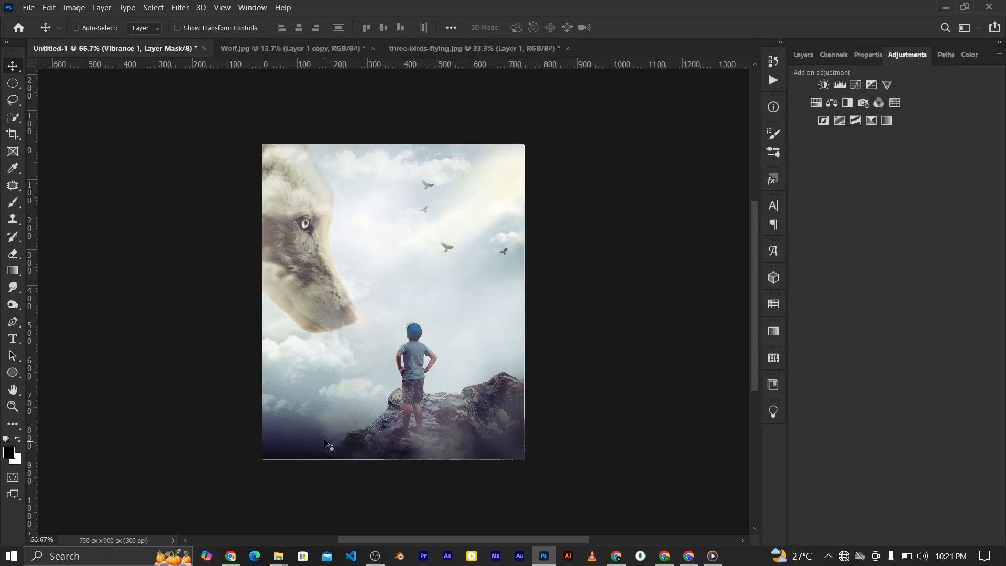
pyautogui.click(831, 104)
pyautogui.click(879, 98)
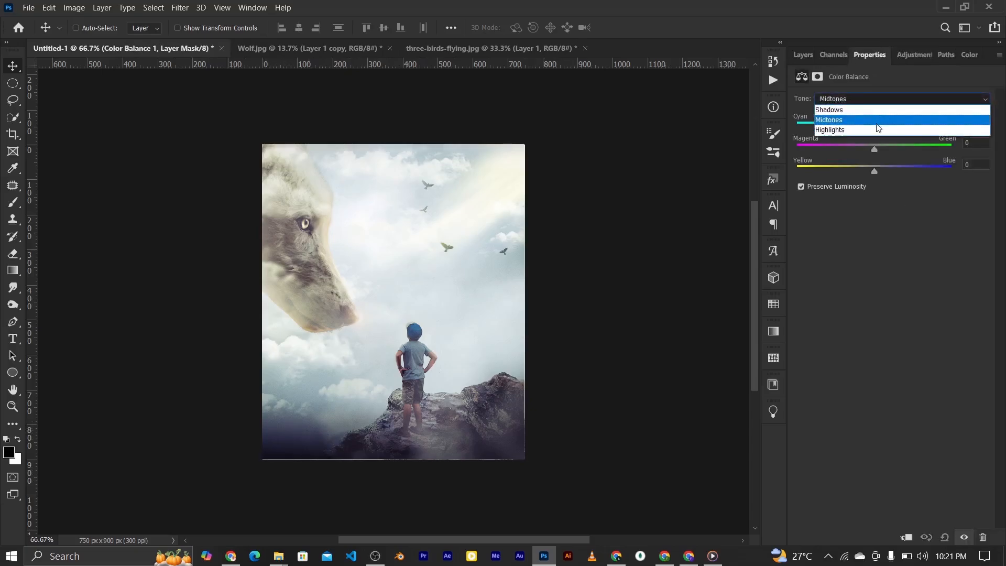
pyautogui.click(865, 109)
pyautogui.click(875, 171)
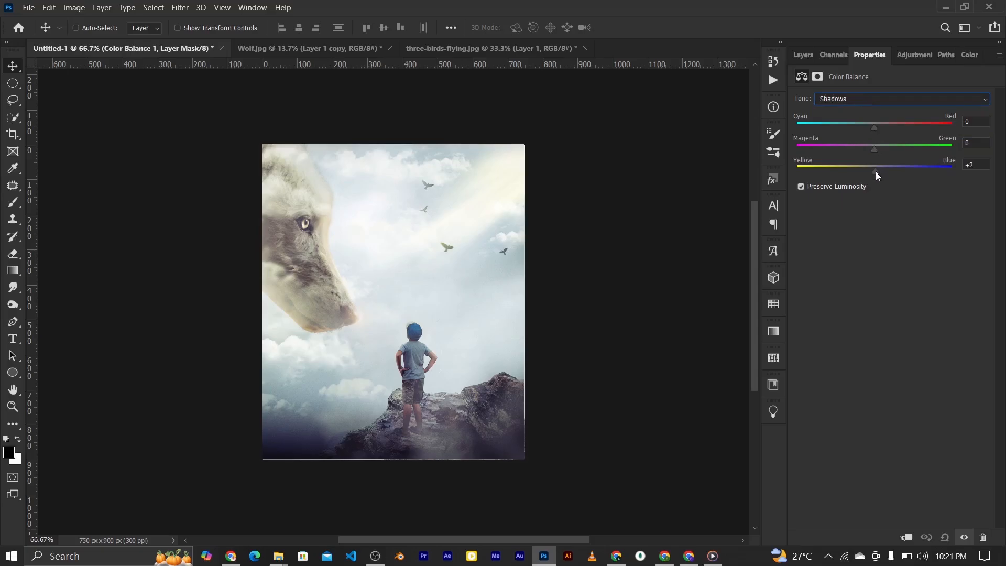
pyautogui.moveTo(880, 172); pyautogui.dragTo(883, 172)
# Step: Set the Color Balance highlights to -7 toward yellow and shift them slightly along the cyan-red axis
pyautogui.click(869, 99)
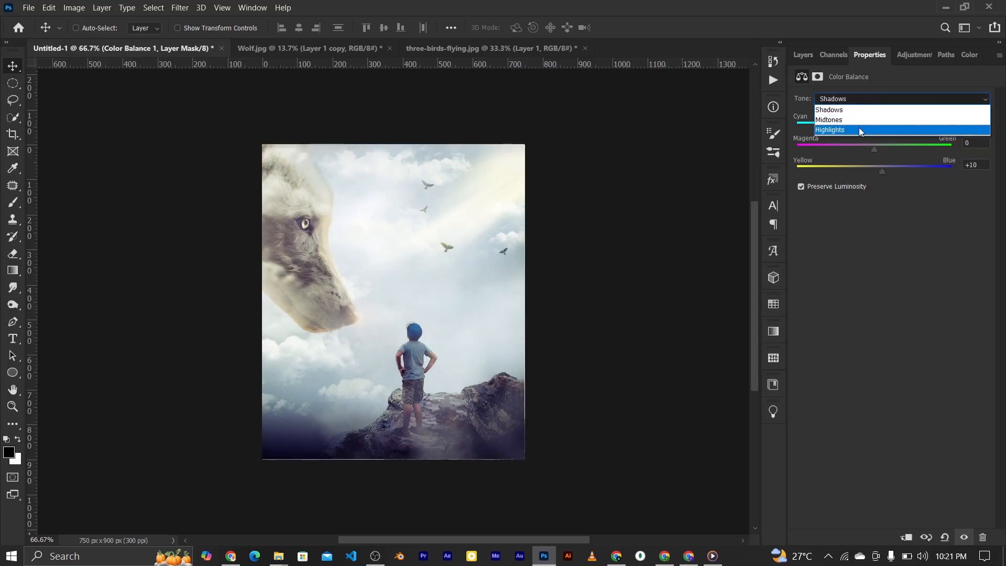
pyautogui.click(862, 130)
pyautogui.moveTo(873, 172); pyautogui.dragTo(872, 172)
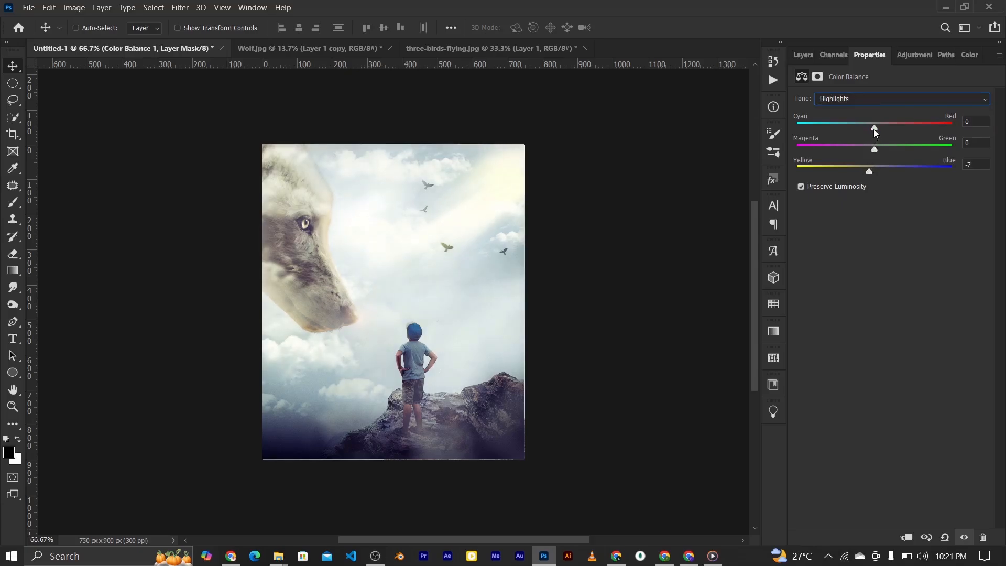
pyautogui.moveTo(873, 129); pyautogui.dragTo(875, 130)
pyautogui.click(807, 53)
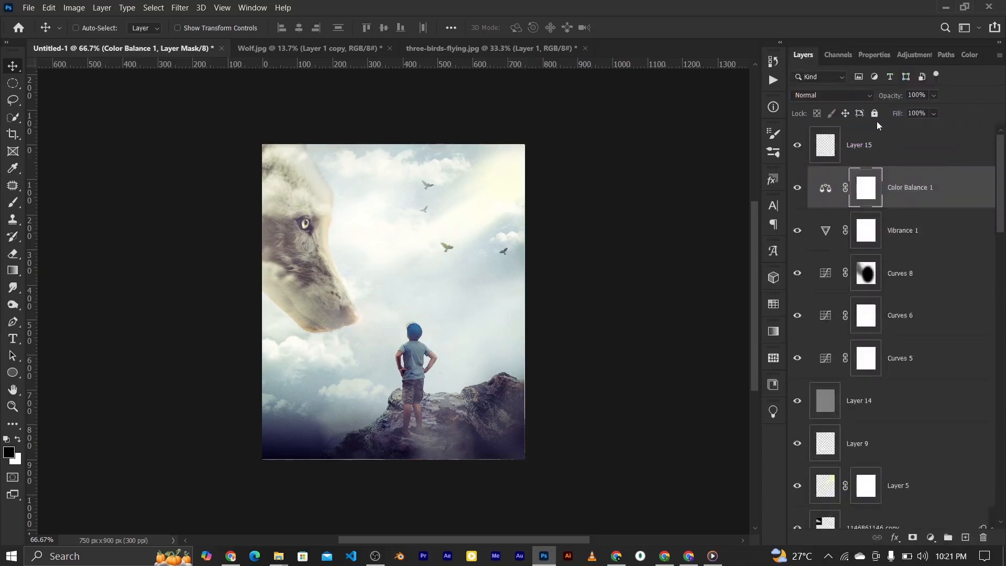
# Step: Add a Selective Color adjustment layer above Color Balance 1 and slightly increase the cyan in its Yellows
pyautogui.click(929, 57)
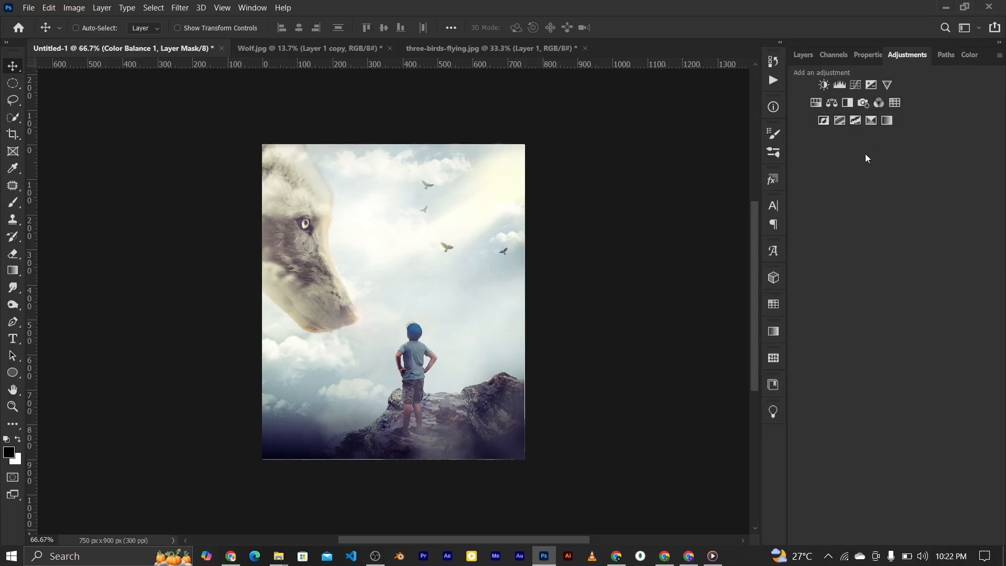
pyautogui.click(871, 121)
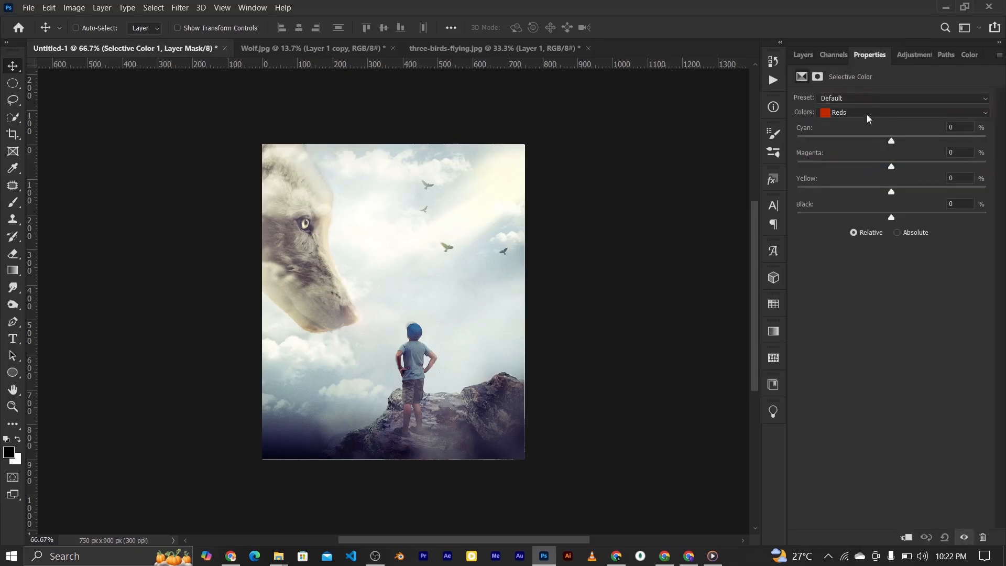
pyautogui.click(855, 112)
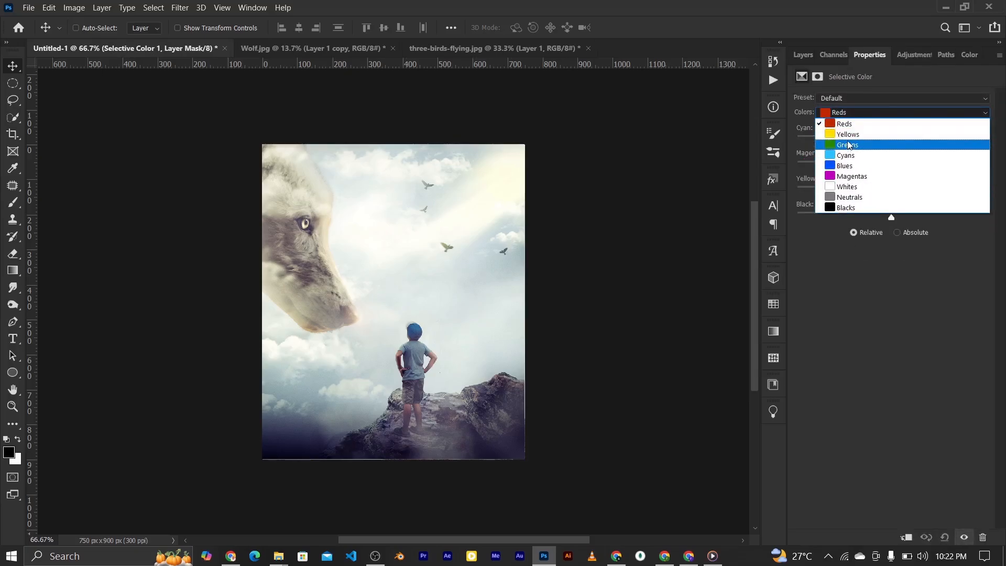
pyautogui.click(847, 134)
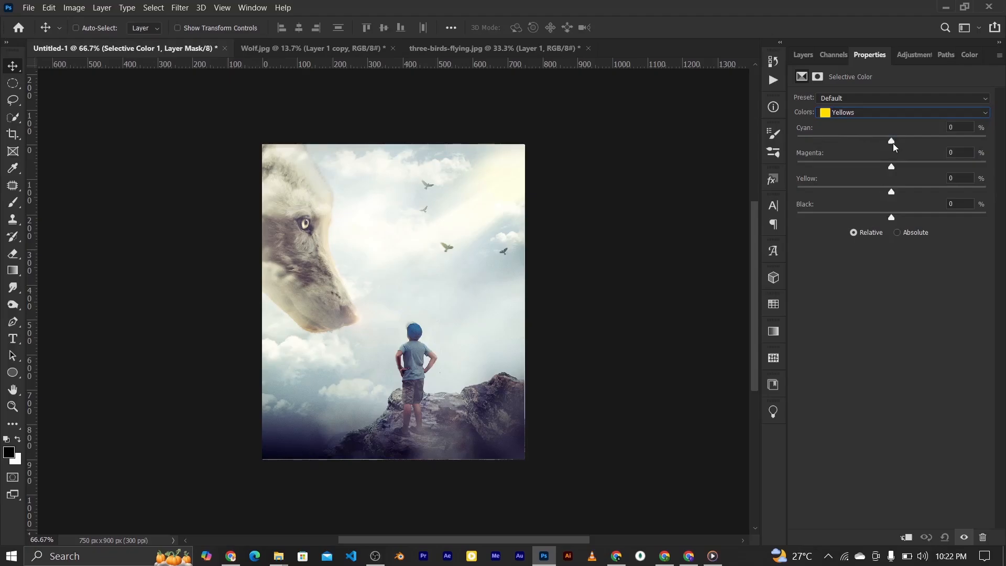
pyautogui.moveTo(892, 145)
pyautogui.mouseDown()
pyautogui.moveTo(902, 145)
pyautogui.moveTo(871, 148)
pyautogui.moveTo(988, 155)
pyautogui.moveTo(776, 160)
pyautogui.moveTo(889, 149)
pyautogui.mouseUp()
pyautogui.hotkey('ctrl', 'z')
pyautogui.moveTo(893, 142); pyautogui.dragTo(895, 145)
# Step: Switch the Selective Color adjustment to Reds and slightly increase their cyan
pyautogui.click(880, 113)
pyautogui.click(873, 124)
pyautogui.moveTo(892, 144); pyautogui.dragTo(901, 171)
# Step: Compare the image with and without the Selective Color 1 layer, leaving the layer visible
pyautogui.click(802, 55)
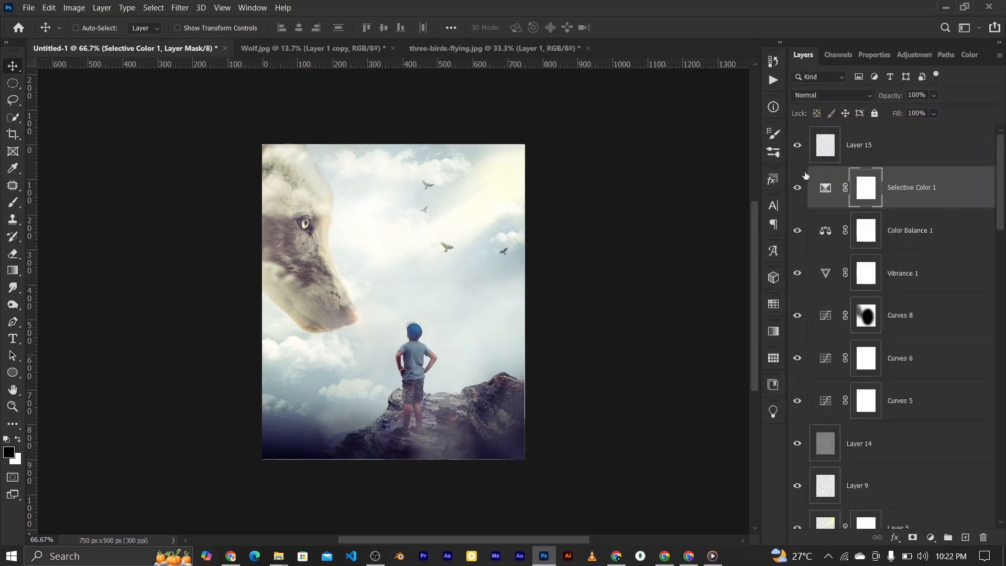
pyautogui.click(796, 195)
pyautogui.click(797, 195)
pyautogui.click(797, 196)
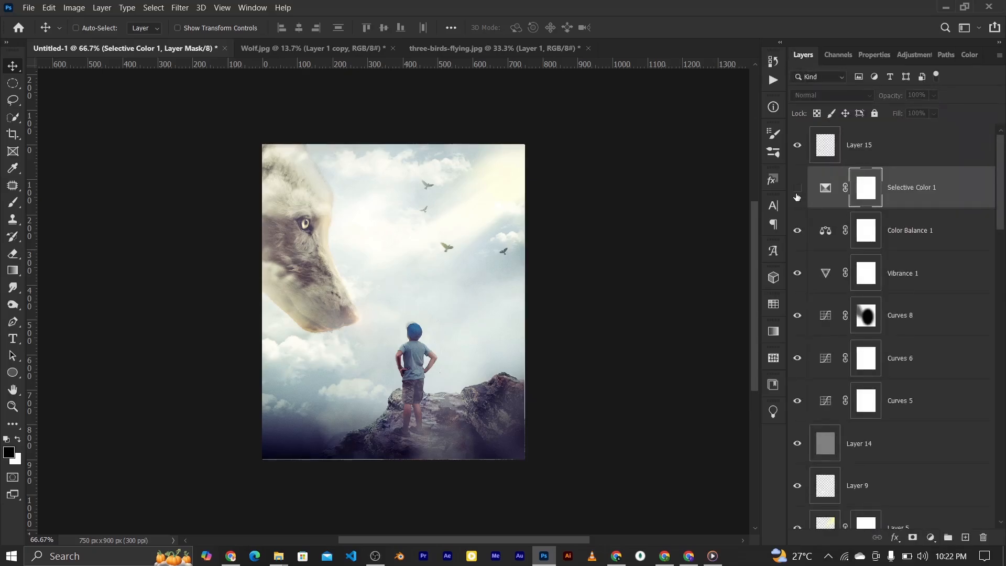
pyautogui.click(797, 196)
pyautogui.click(797, 196)
# Step: Group the layers from Selective Color 1 down to Curves 5 and name the group "adjustments"
pyautogui.keyDown('shift'); pyautogui.click(906, 413); pyautogui.keyUp('shift')
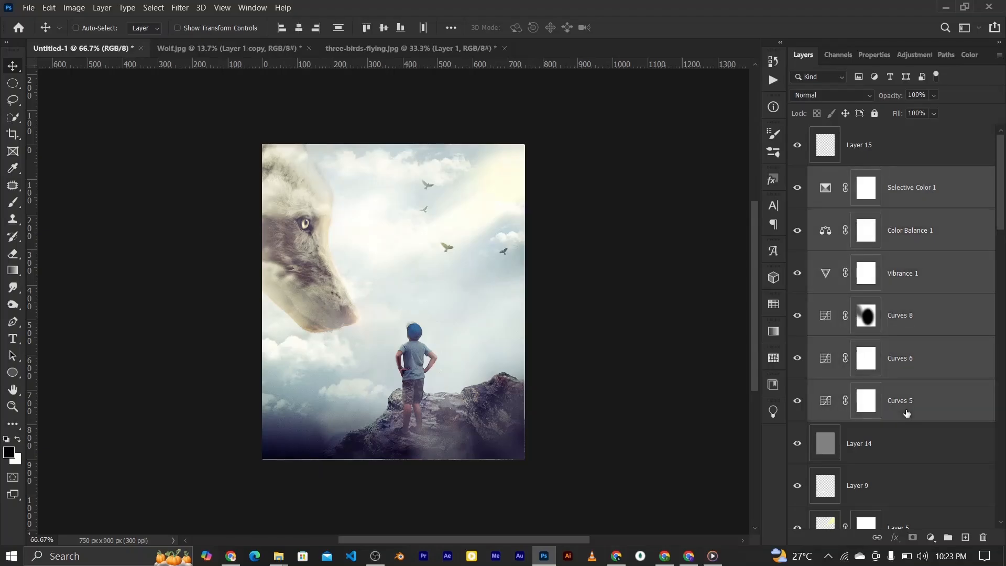
pyautogui.hotkey('ctrl', 'g')
pyautogui.doubleClick(859, 175)
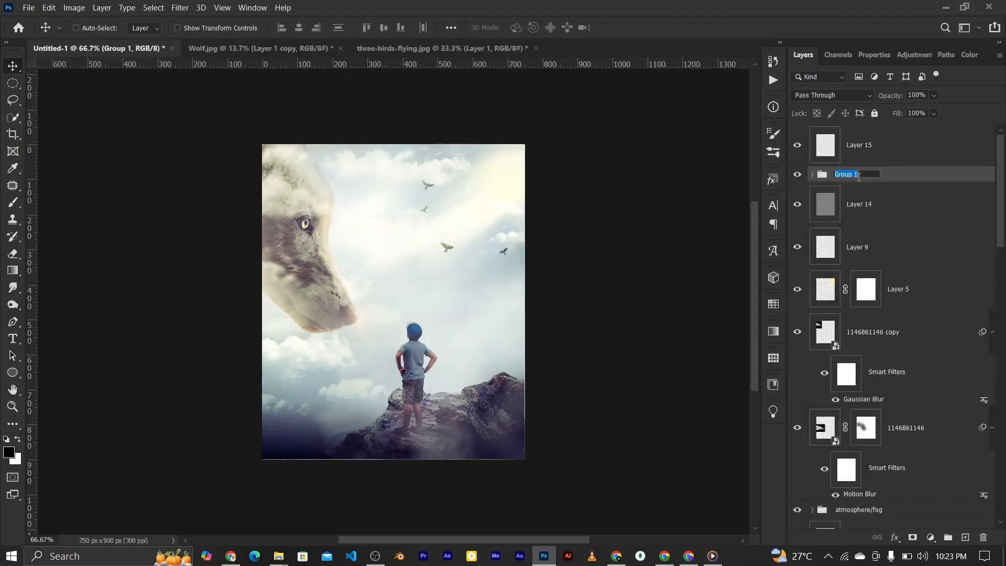
pyautogui.write('adjustments')
pyautogui.press('Return')
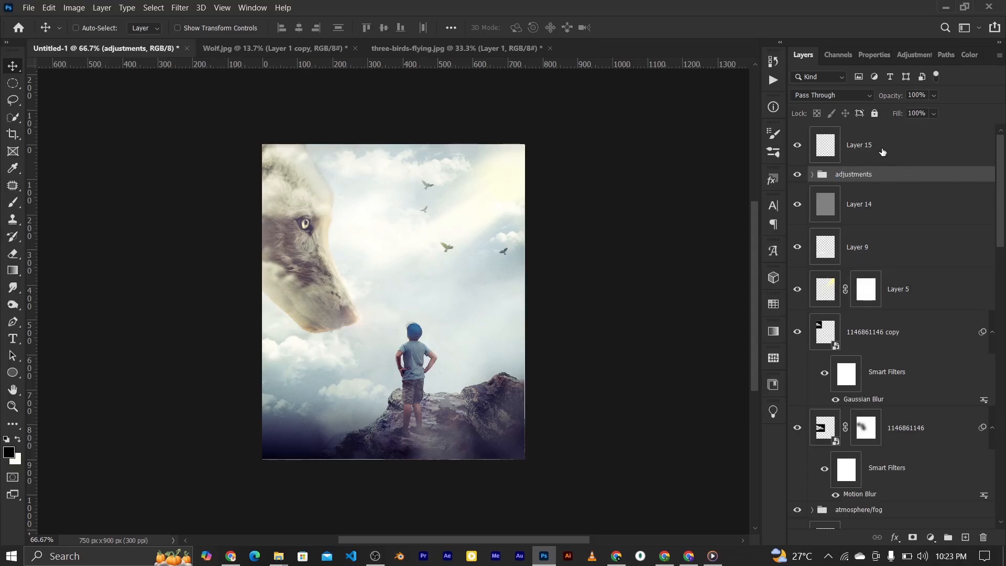
# Step: Create a new layer above Layer 15, stamp all visible layers onto it and convert it to a smart object
pyautogui.click(881, 155)
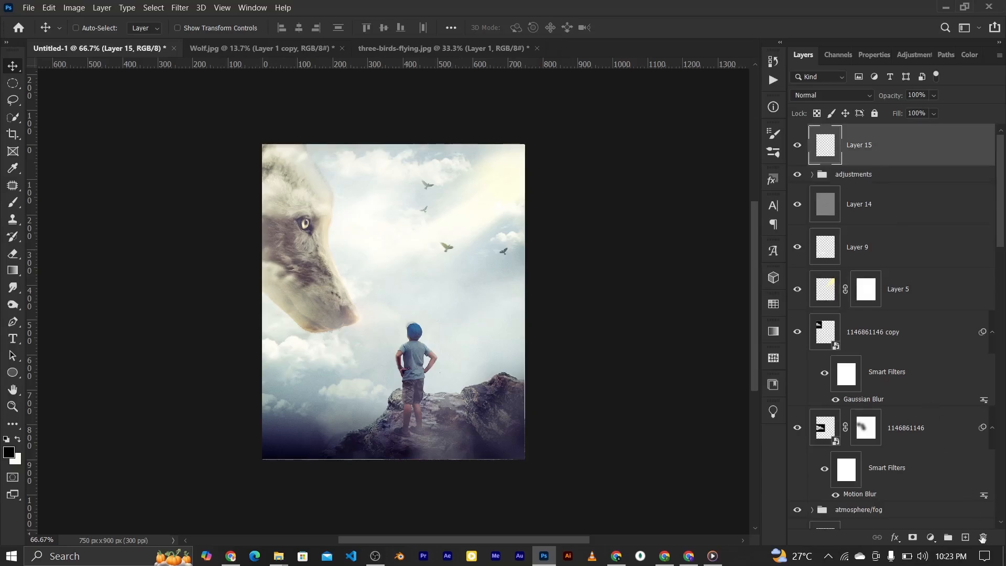
pyautogui.click(966, 539)
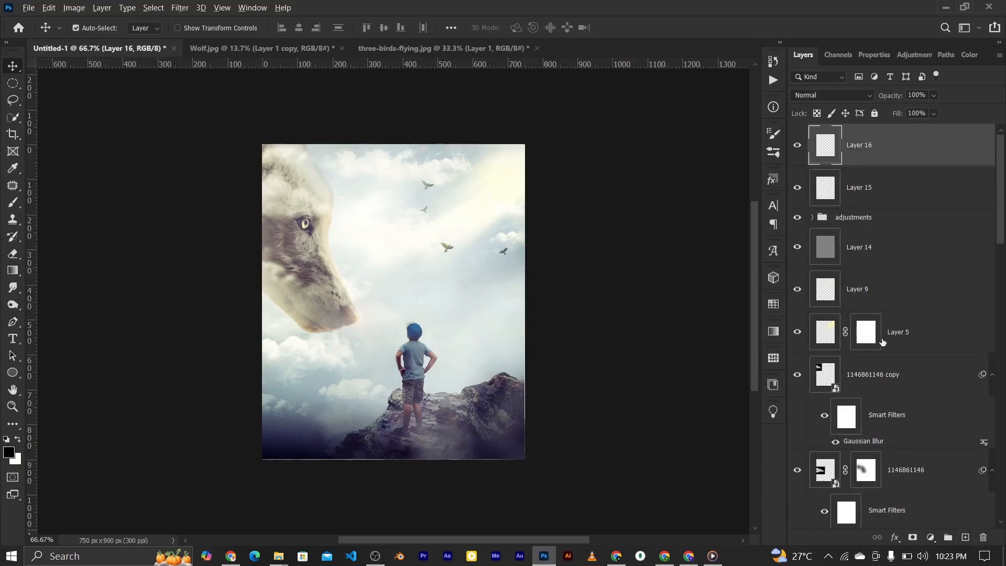
pyautogui.hotkey('ctrl', 'alt', 'shift', 'e')
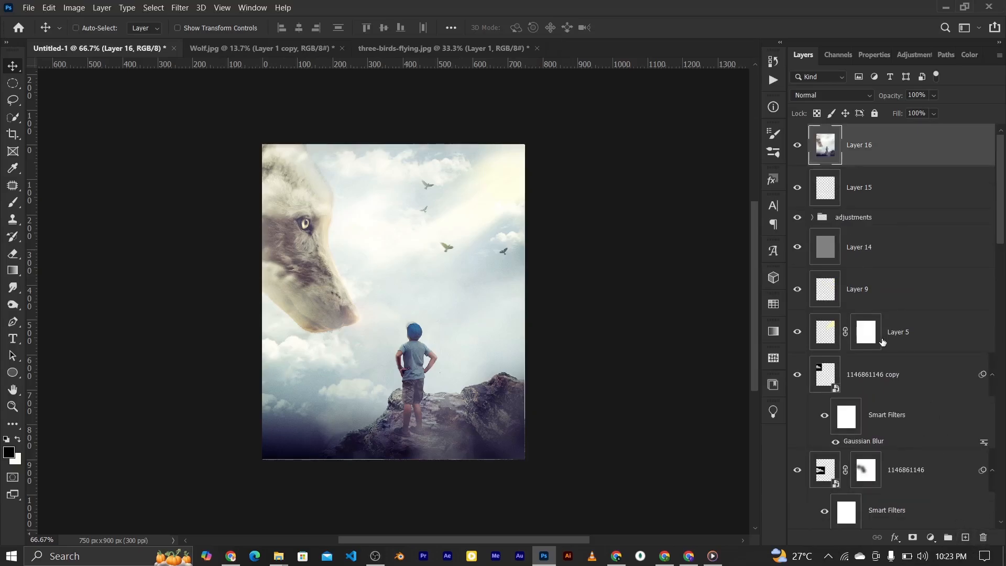
pyautogui.rightClick(882, 152)
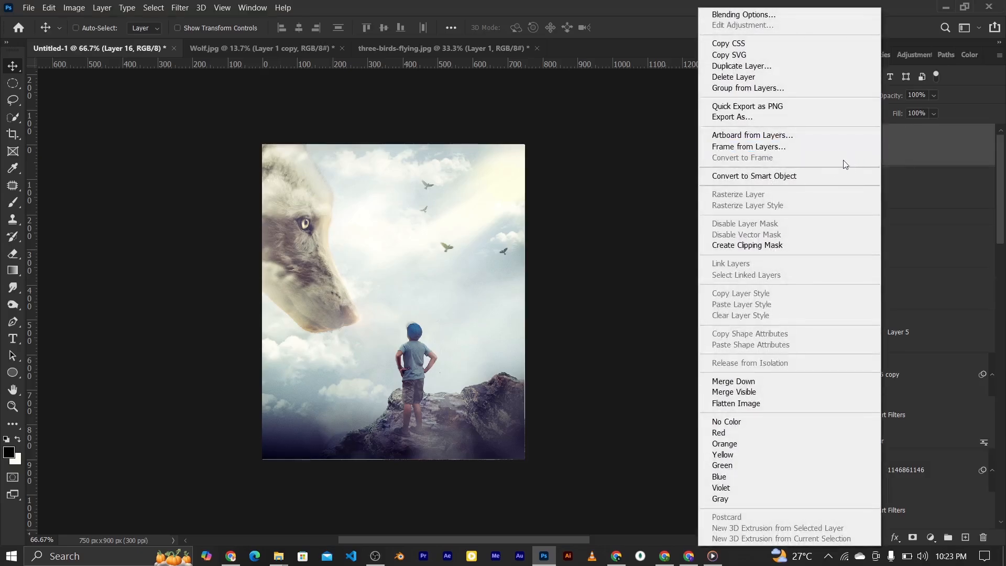
pyautogui.click(816, 183)
# Step: Open the Camera Raw Filter on the stamped smart object and set its exposure to +0.05
pyautogui.click(180, 7)
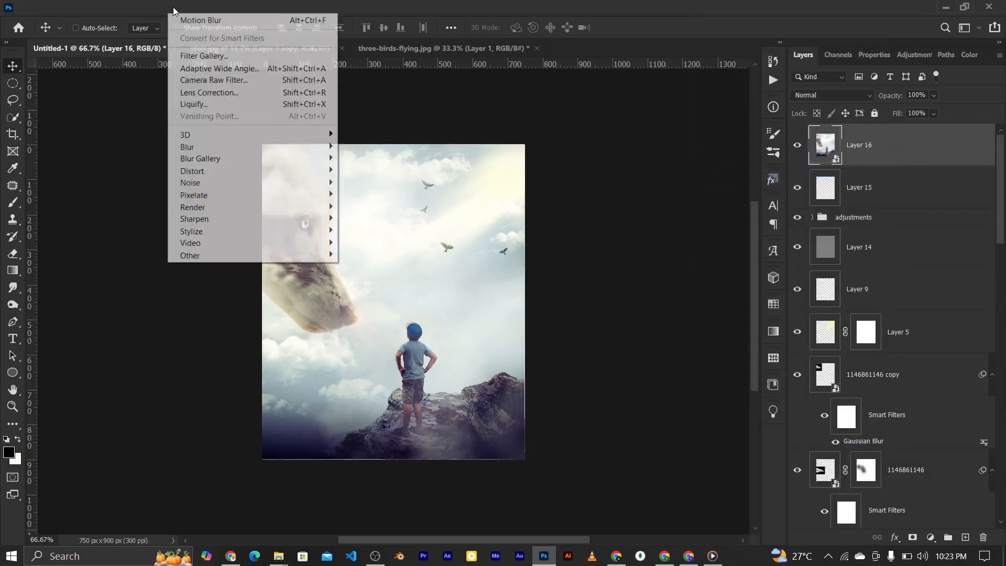
pyautogui.click(240, 80)
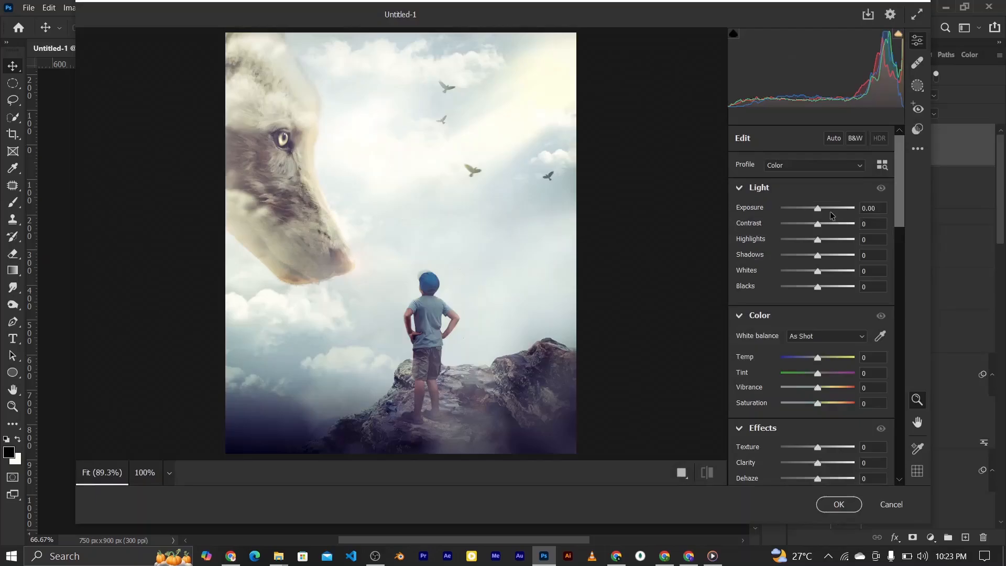
pyautogui.moveTo(818, 208); pyautogui.dragTo(821, 210)
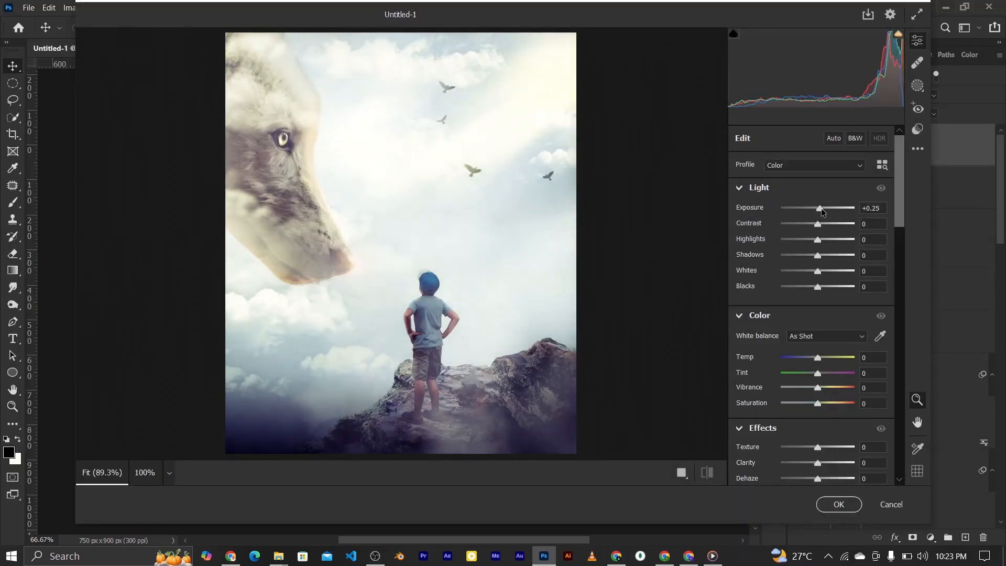
pyautogui.doubleClick(818, 208)
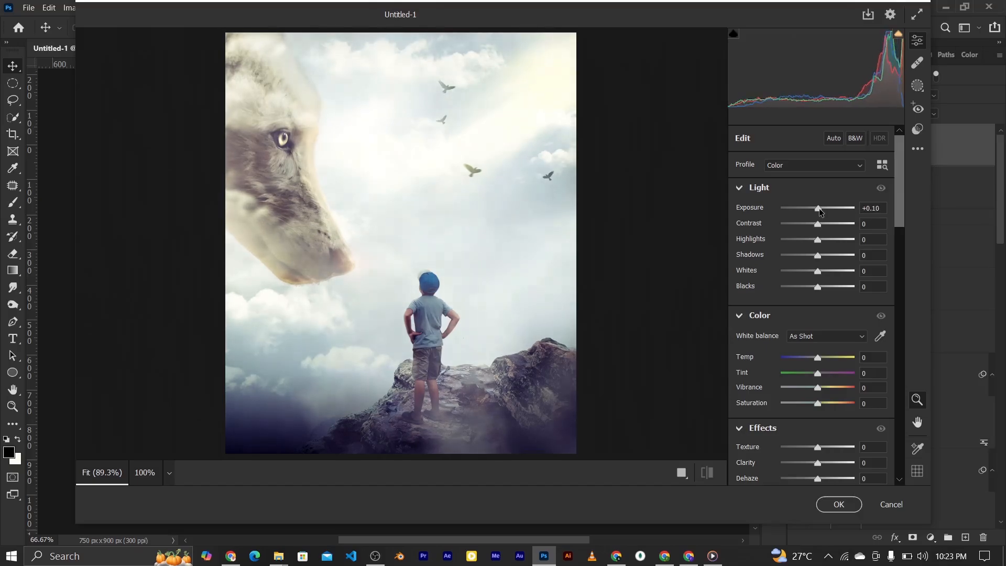
pyautogui.click(880, 208)
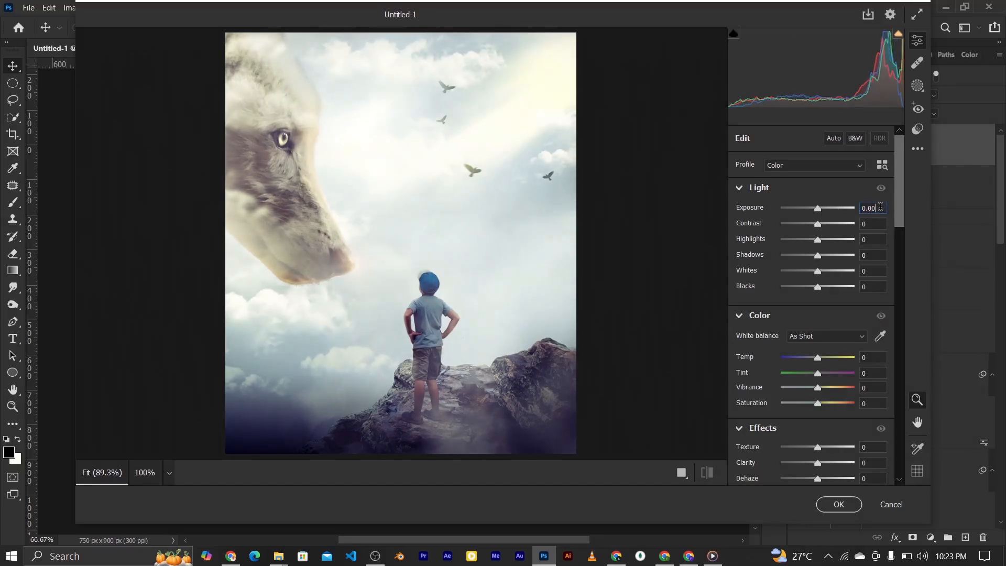
pyautogui.press('Up')
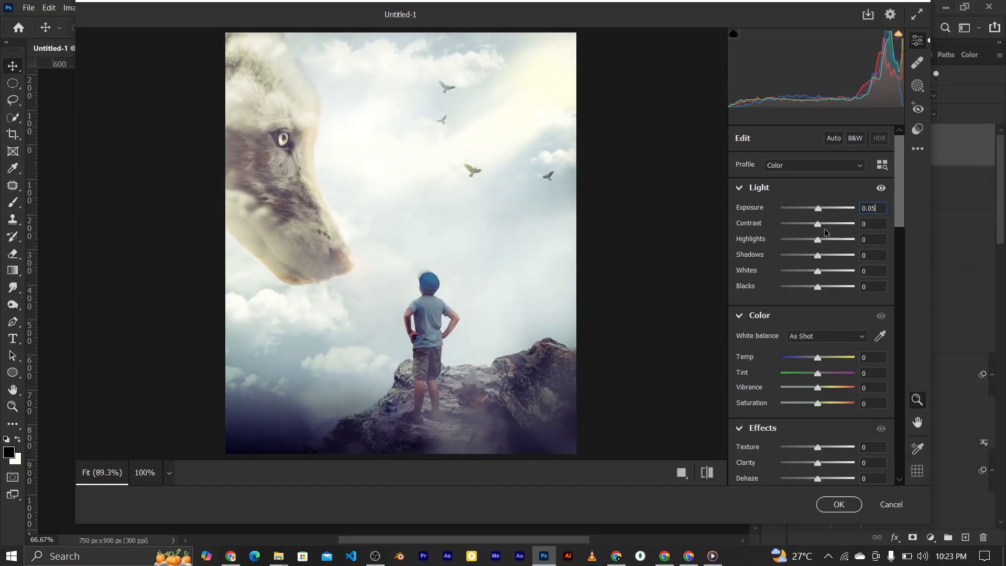
# Step: Set the Camera Raw contrast to +7, highlights to -4 and white balance temperature to -3
pyautogui.moveTo(817, 224); pyautogui.dragTo(822, 221)
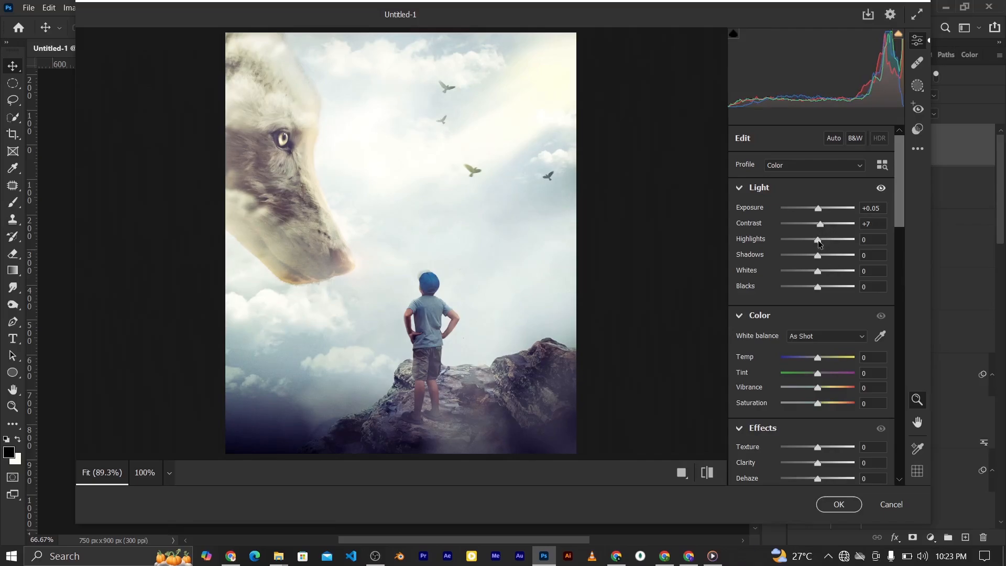
pyautogui.moveTo(819, 243); pyautogui.dragTo(818, 245)
pyautogui.moveTo(820, 360); pyautogui.dragTo(818, 362)
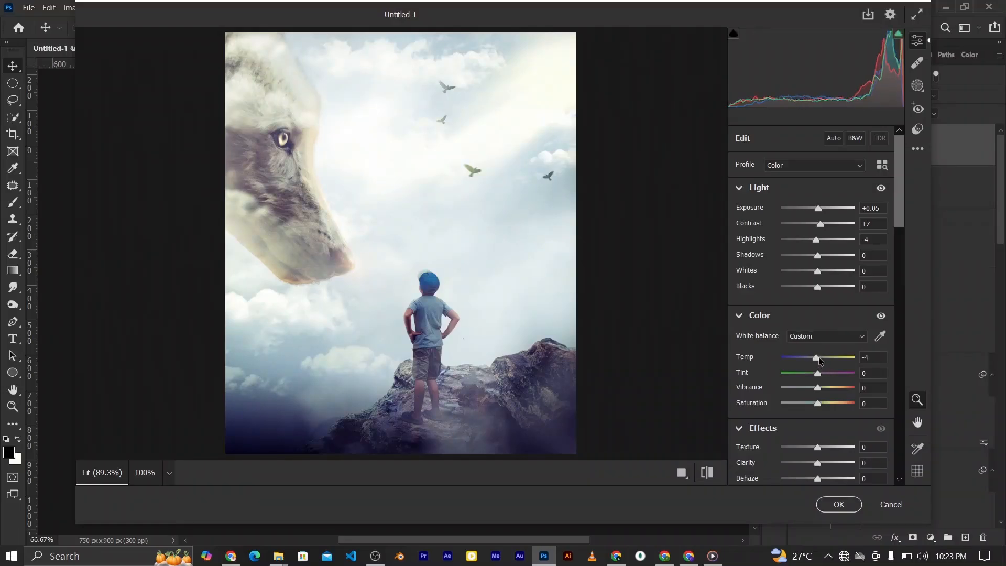
pyautogui.click(871, 356)
pyautogui.write('-4')
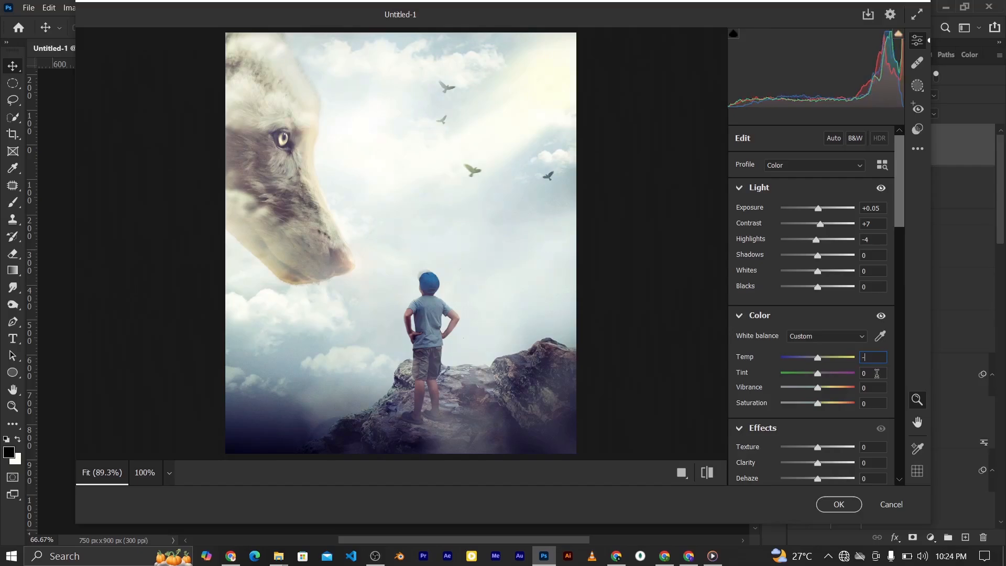
pyautogui.press('Up')
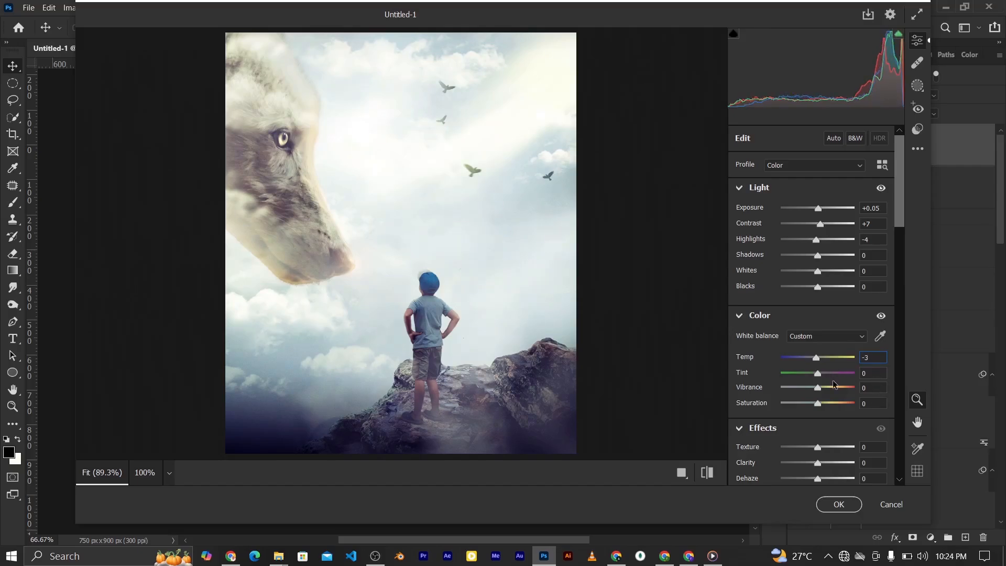
# Step: Set the Camera Raw vibrance to +4, texture to +13 and clarity to +9
pyautogui.moveTo(820, 390); pyautogui.dragTo(821, 394)
pyautogui.moveTo(819, 446); pyautogui.dragTo(824, 448)
pyautogui.scroll(-1, 902, 213)
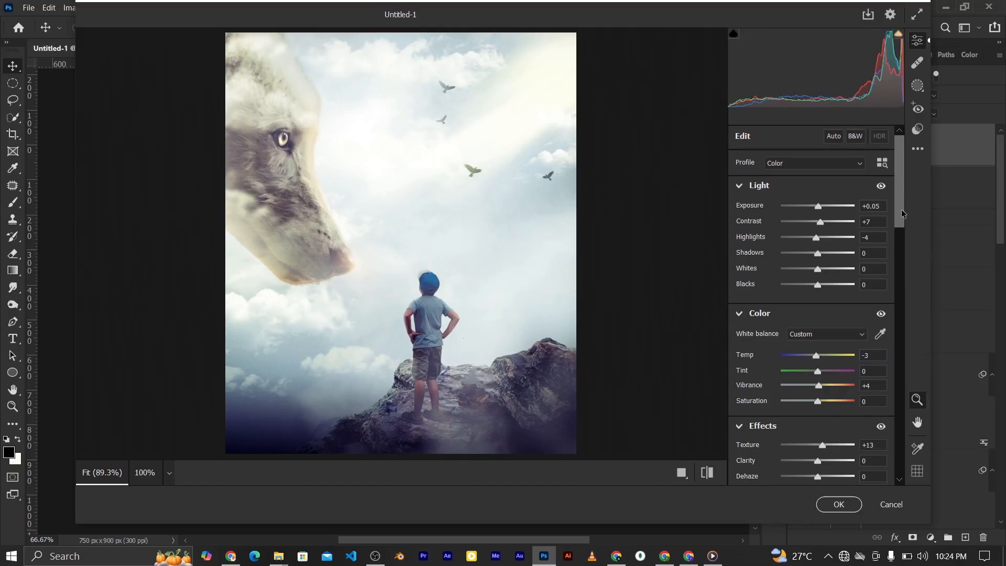
pyautogui.scroll(-5, 902, 236)
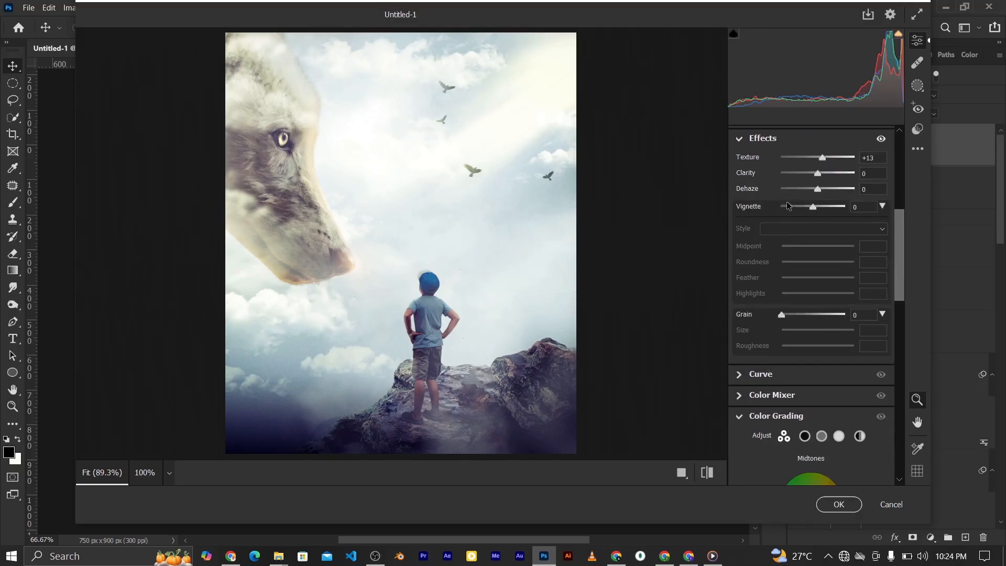
pyautogui.moveTo(817, 174); pyautogui.dragTo(821, 174)
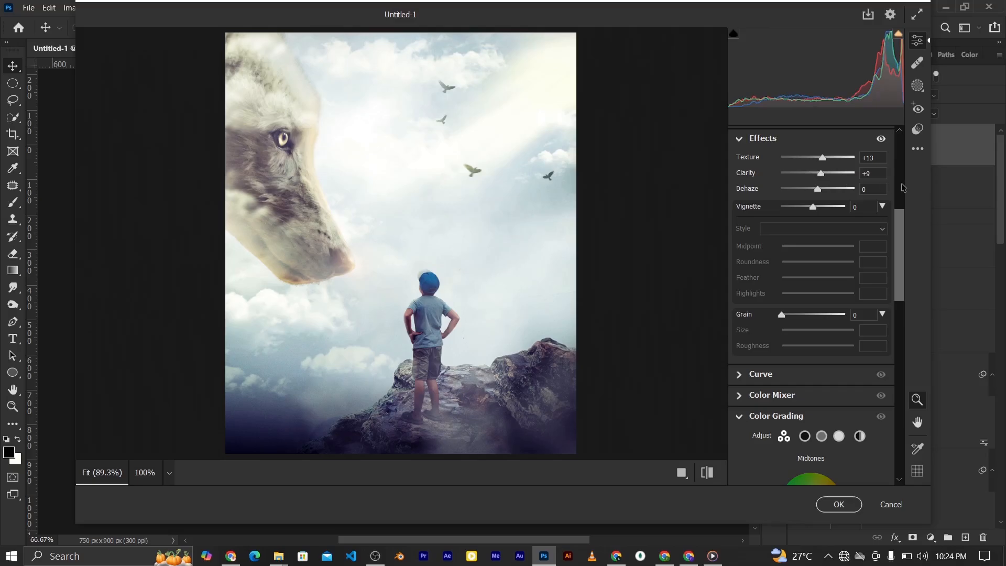
# Step: Set the Camera Raw sharpening amount to 16, keeping radius 1.0 and detail 25
pyautogui.moveTo(900, 232); pyautogui.dragTo(901, 338)
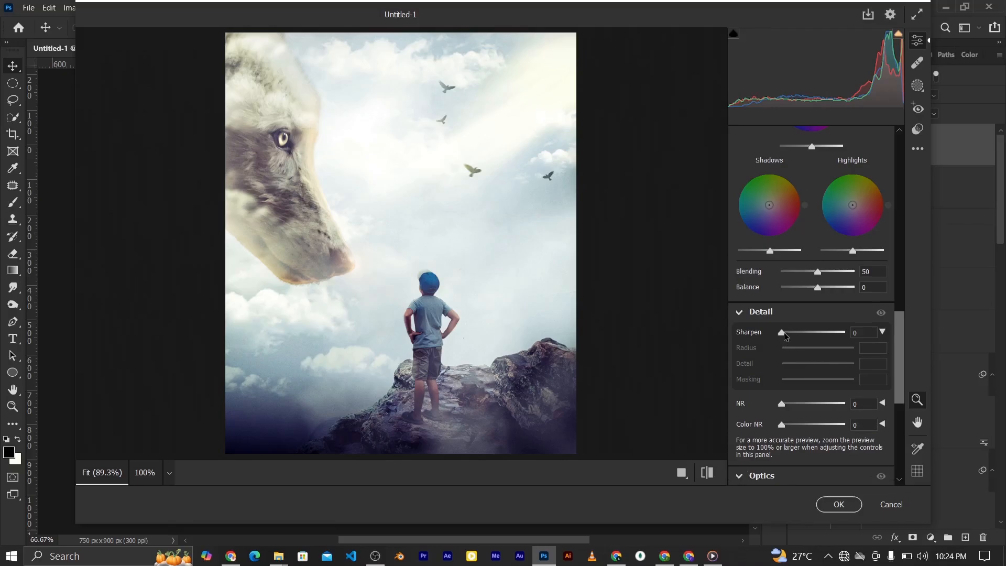
pyautogui.moveTo(785, 335); pyautogui.dragTo(788, 337)
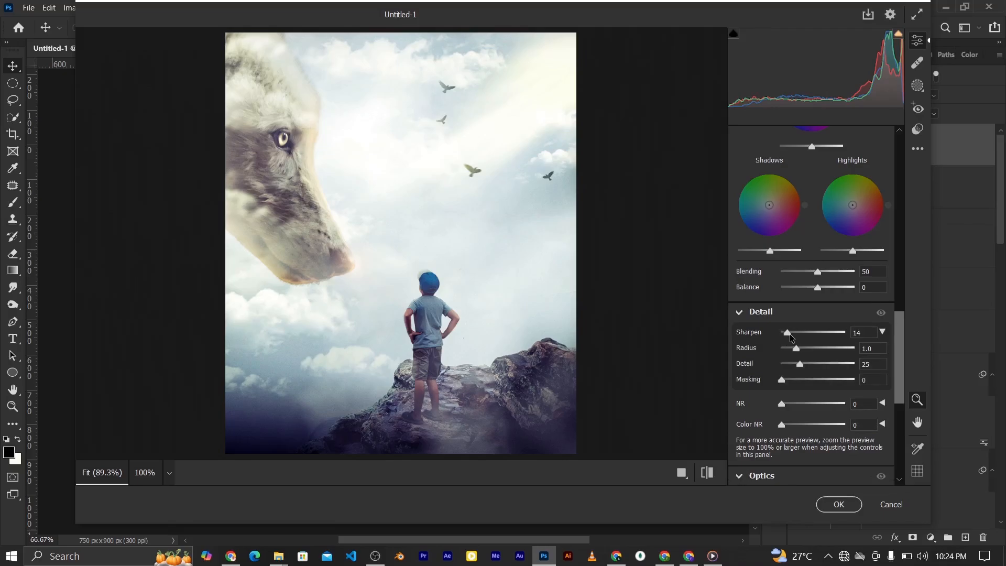
pyautogui.moveTo(791, 337); pyautogui.dragTo(792, 336)
pyautogui.moveTo(901, 350); pyautogui.dragTo(901, 375)
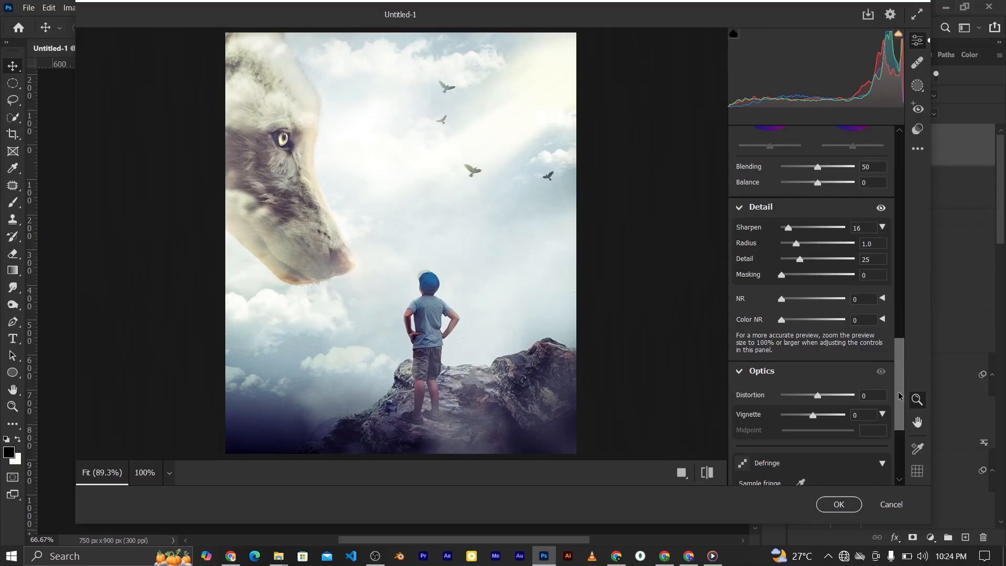
# Step: Fine-tune the Camera Raw vignette to a very slight amount close to zero and apply the filter to the smart object
pyautogui.moveTo(898, 386)
pyautogui.mouseDown()
pyautogui.moveTo(898, 322)
pyautogui.moveTo(897, 405)
pyautogui.mouseUp()
pyautogui.moveTo(897, 424); pyautogui.dragTo(903, 241)
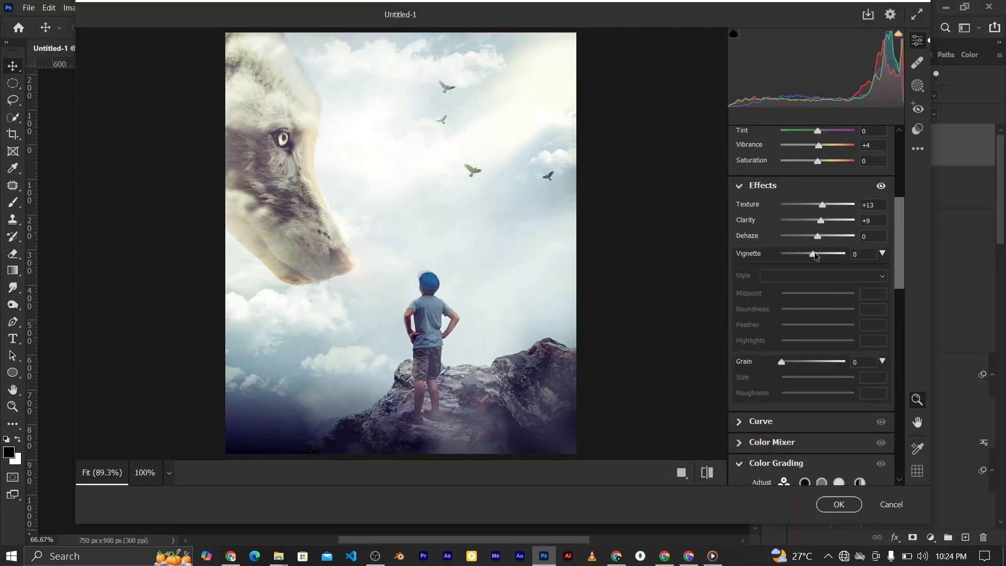
pyautogui.moveTo(813, 253); pyautogui.dragTo(806, 252)
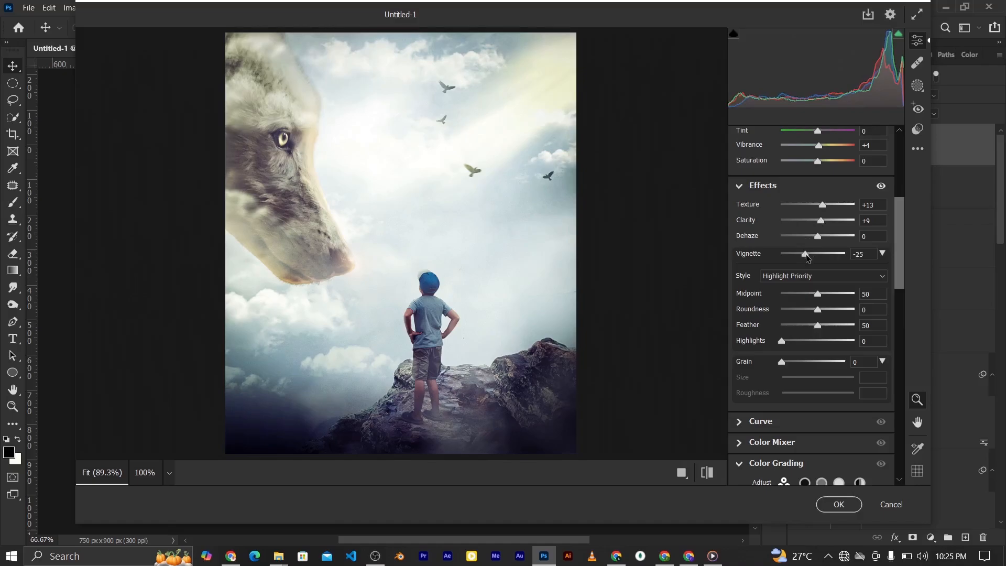
pyautogui.moveTo(806, 253); pyautogui.dragTo(811, 257)
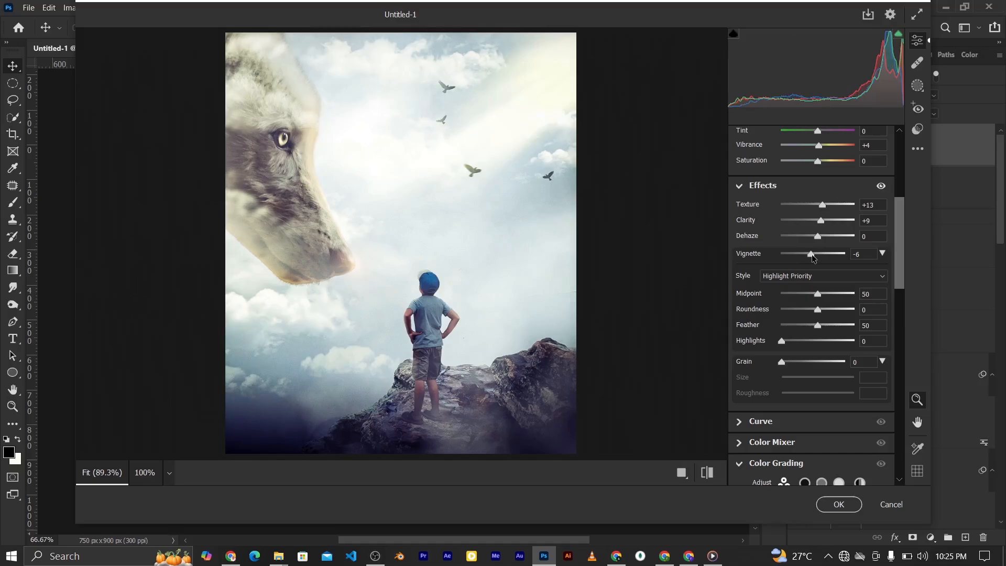
pyautogui.moveTo(811, 253); pyautogui.dragTo(813, 255)
pyautogui.click(838, 504)
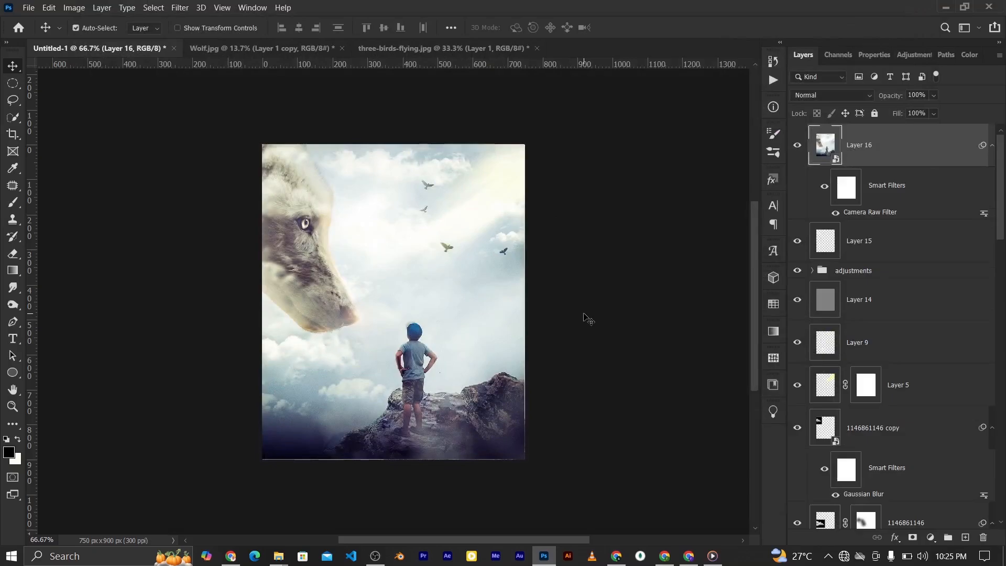
# Step: Toggle the visibility of Layer 16 repeatedly to compare the whole composite with and without the Camera Raw grading
pyautogui.hotkey('ctrl', '0')
pyautogui.hotkey('ctrl', '-')
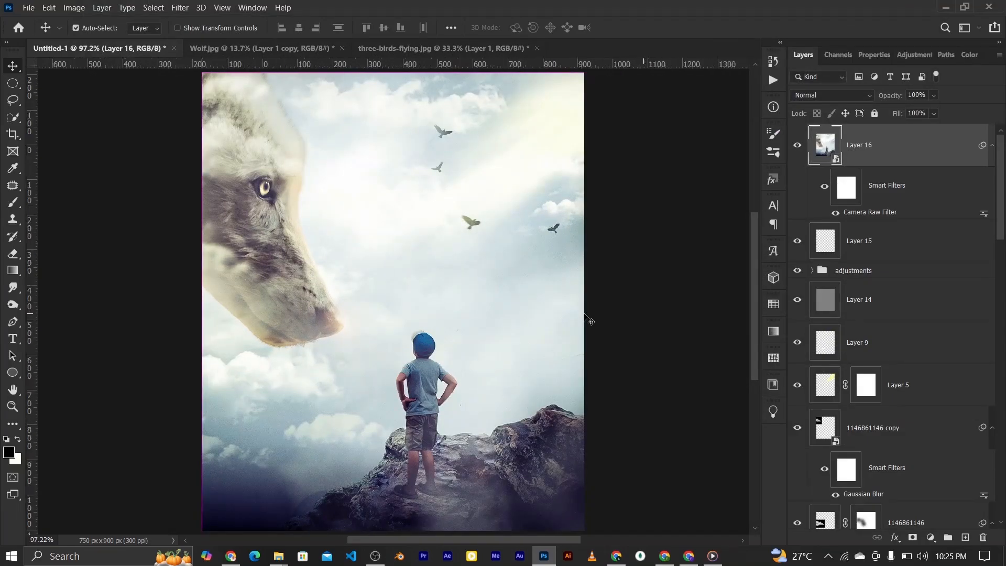
pyautogui.click(796, 149)
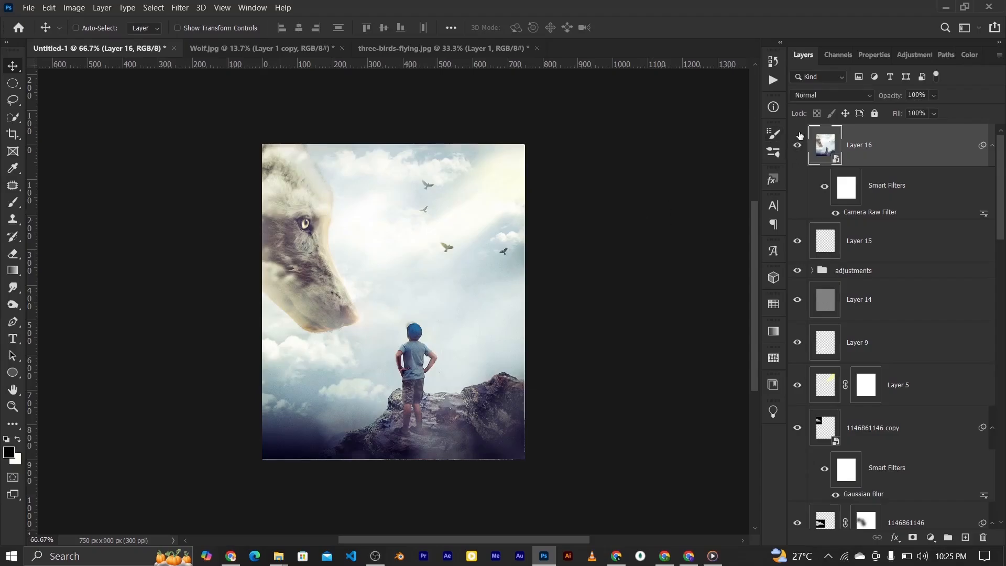
pyautogui.click(796, 149)
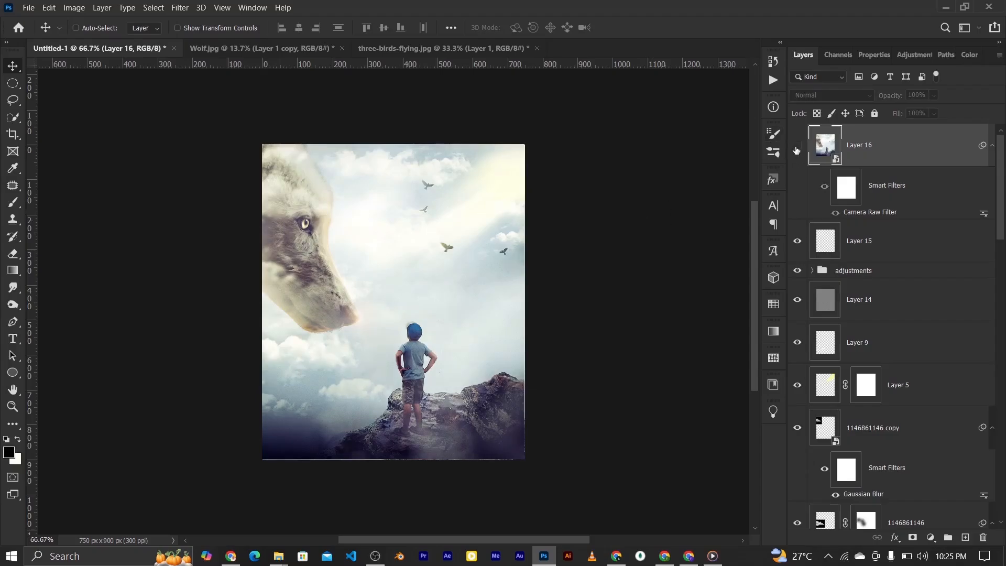
pyautogui.click(796, 150)
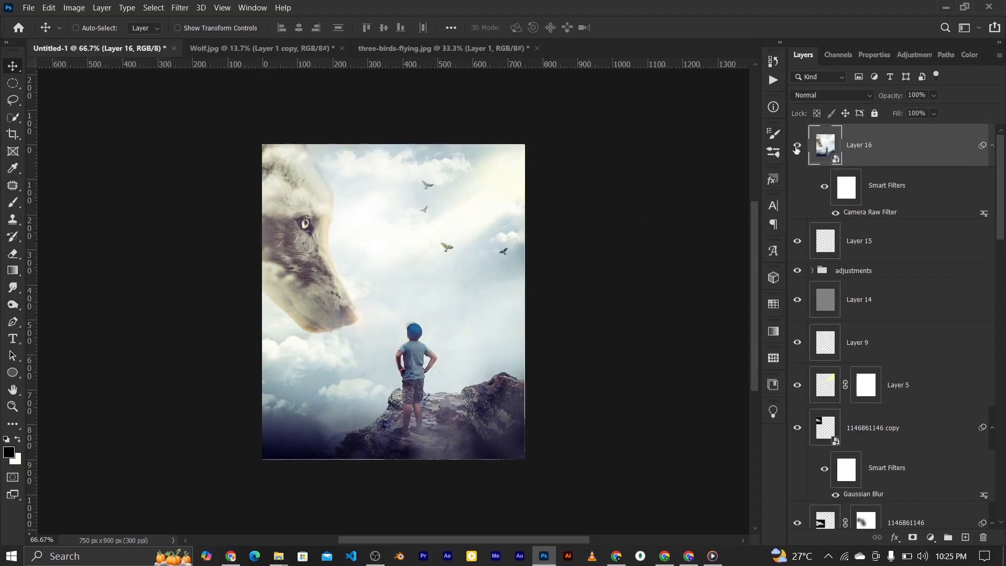
pyautogui.click(796, 149)
pyautogui.click(796, 149)
pyautogui.click(796, 149)
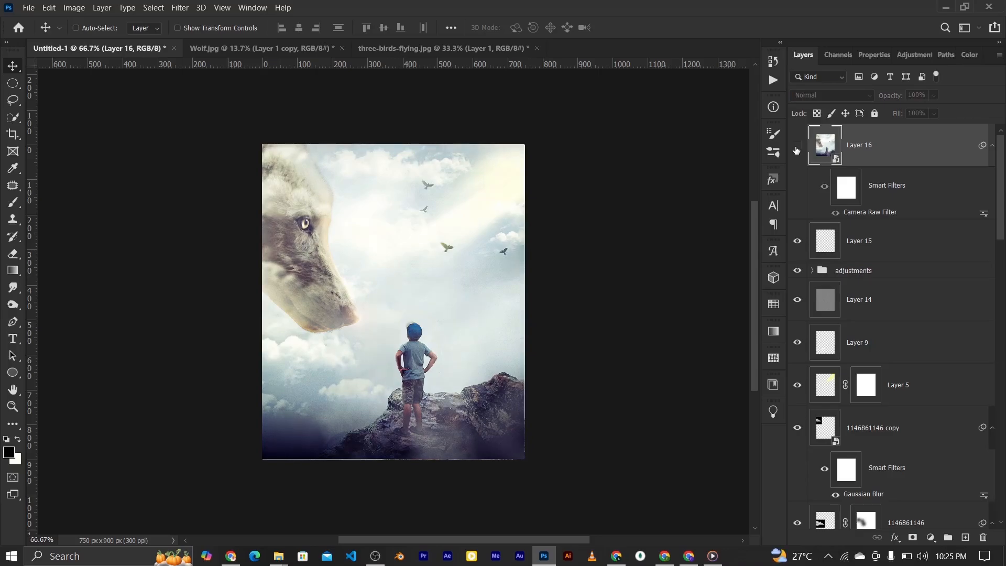
pyautogui.click(796, 149)
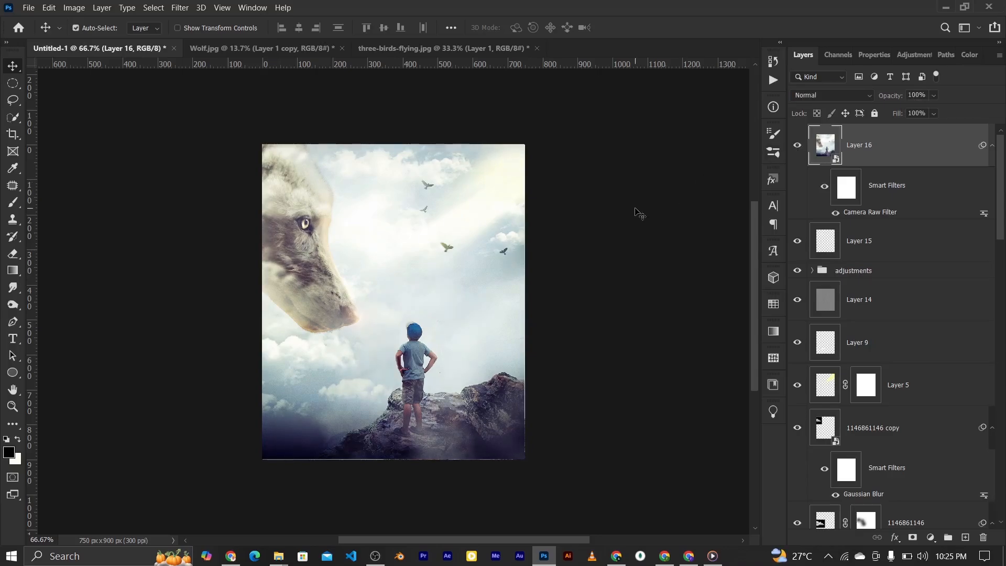
pyautogui.hotkey('ctrl', '0')
pyautogui.hotkey('ctrl', '-')
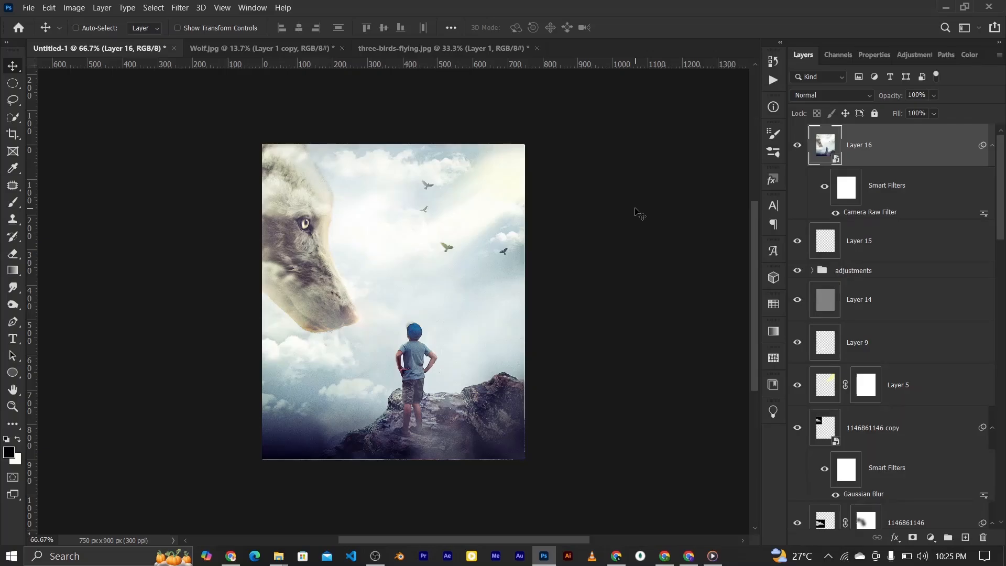